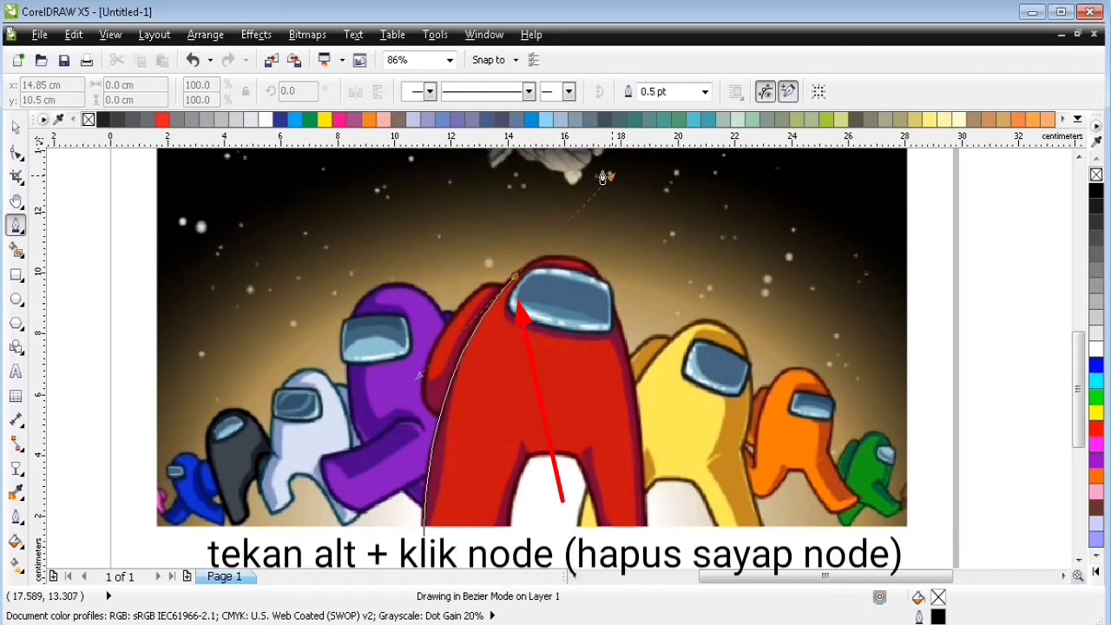
Finish tracing the red character's body over the head and down its right side, closing the outline below the feet.
{"action": "left_click", "coordinate": [515, 276], "text": "alt"}
{"action": "mouse_move", "coordinate": [566, 260]}
{"action": "left_mouse_down"}
{"action": "mouse_move", "coordinate": [597, 274]}
{"action": "mouse_move", "coordinate": [642, 396]}
{"action": "left_mouse_up"}
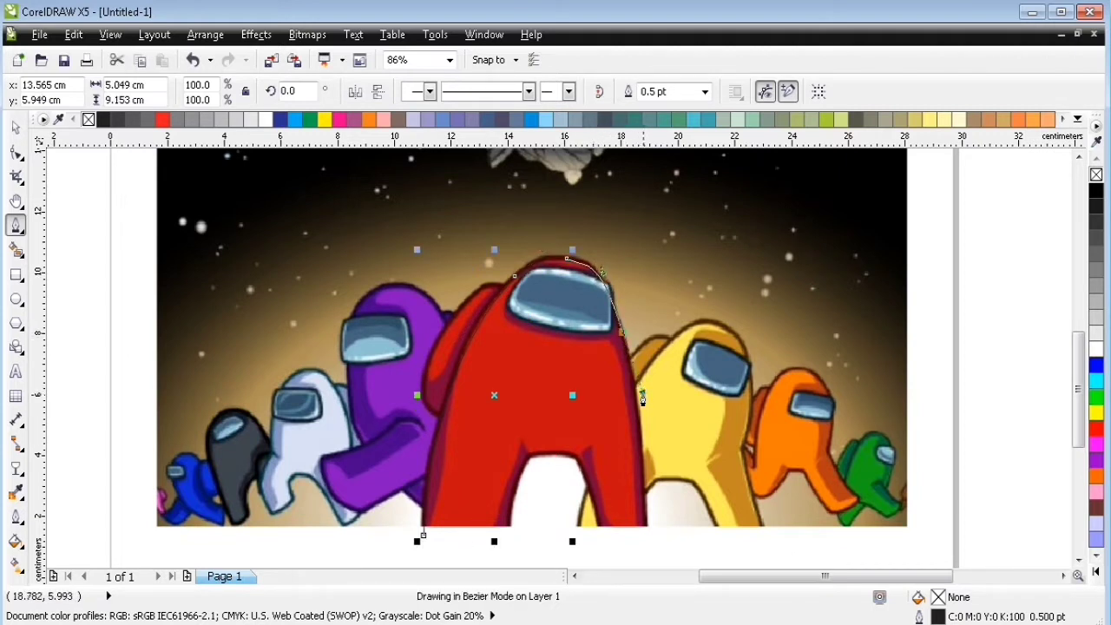
{"action": "left_click", "coordinate": [646, 549]}
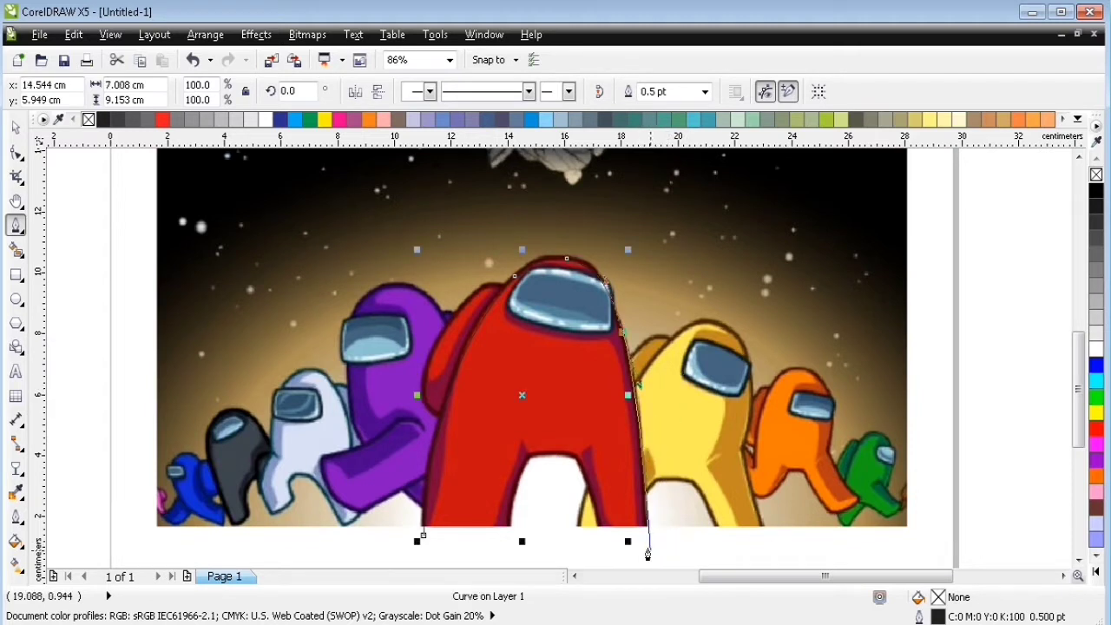
{"action": "left_click", "coordinate": [423, 534]}
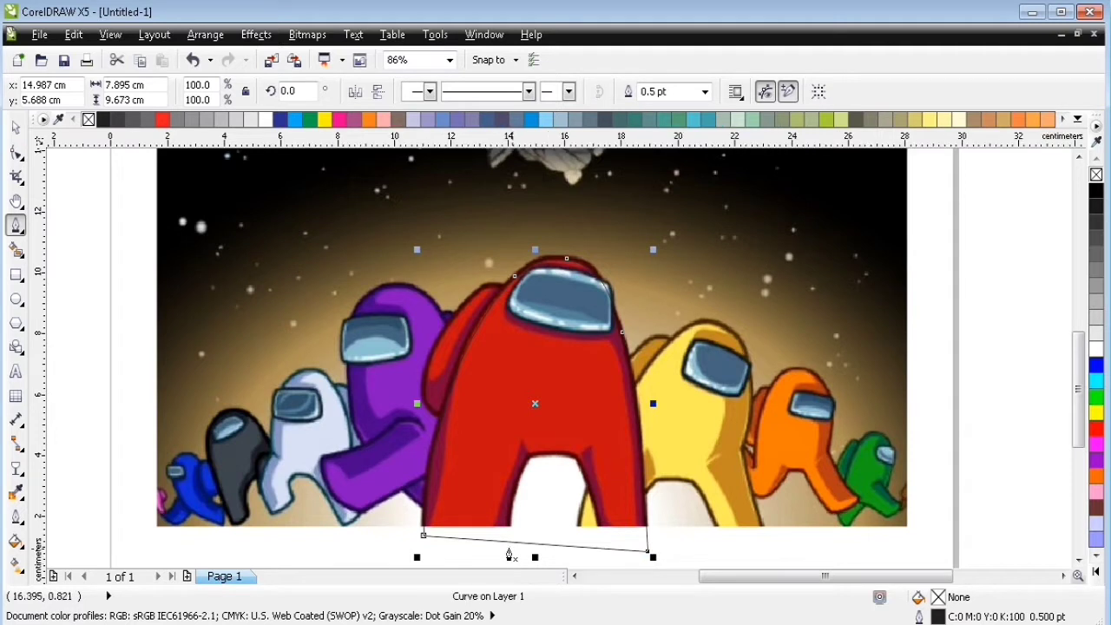
Trace the gap between the red character's legs as a closed curve about 3.3 by 3.8 cm, extending below the image.
{"action": "left_click", "coordinate": [511, 526]}
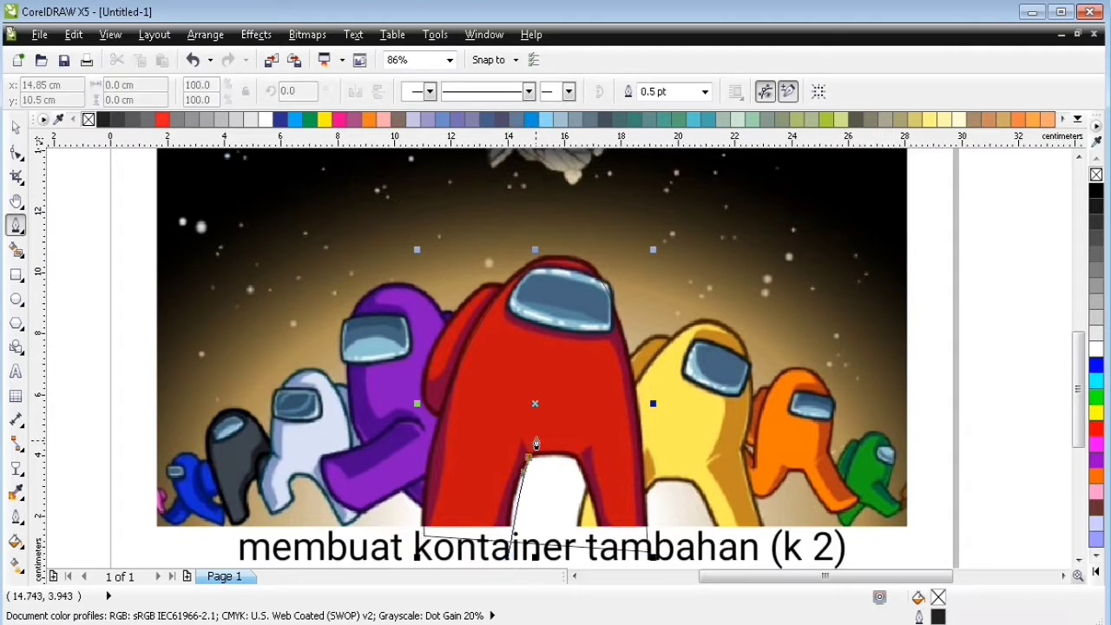
{"action": "left_click_drag", "start_coordinate": [528, 455], "coordinate": [551, 440]}
{"action": "double_click", "coordinate": [530, 460]}
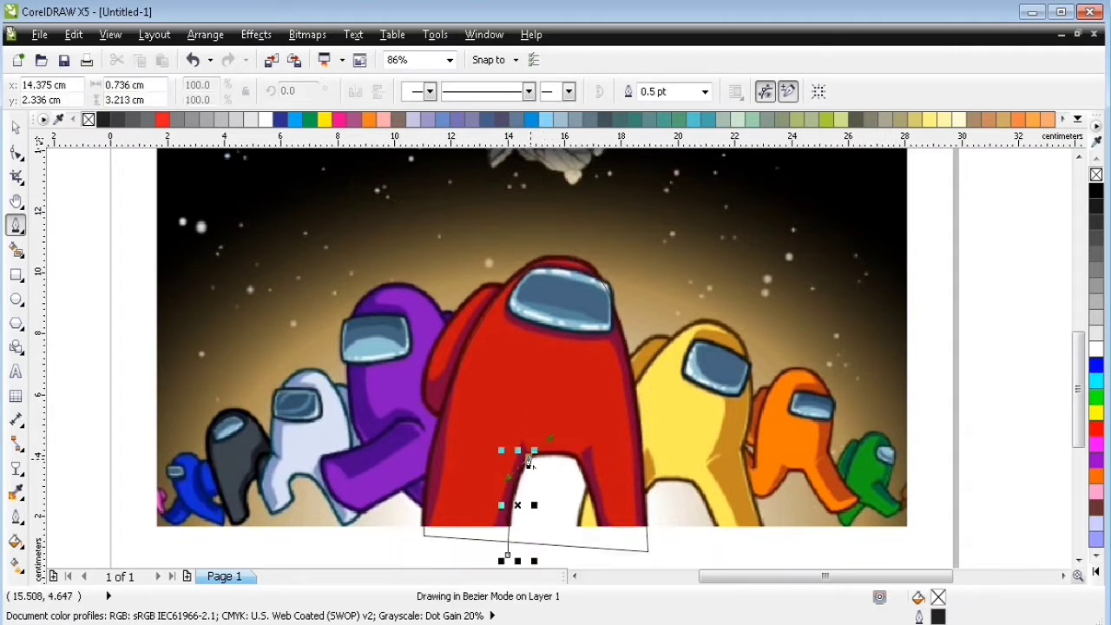
{"action": "left_click", "coordinate": [577, 460]}
{"action": "left_click", "coordinate": [586, 502]}
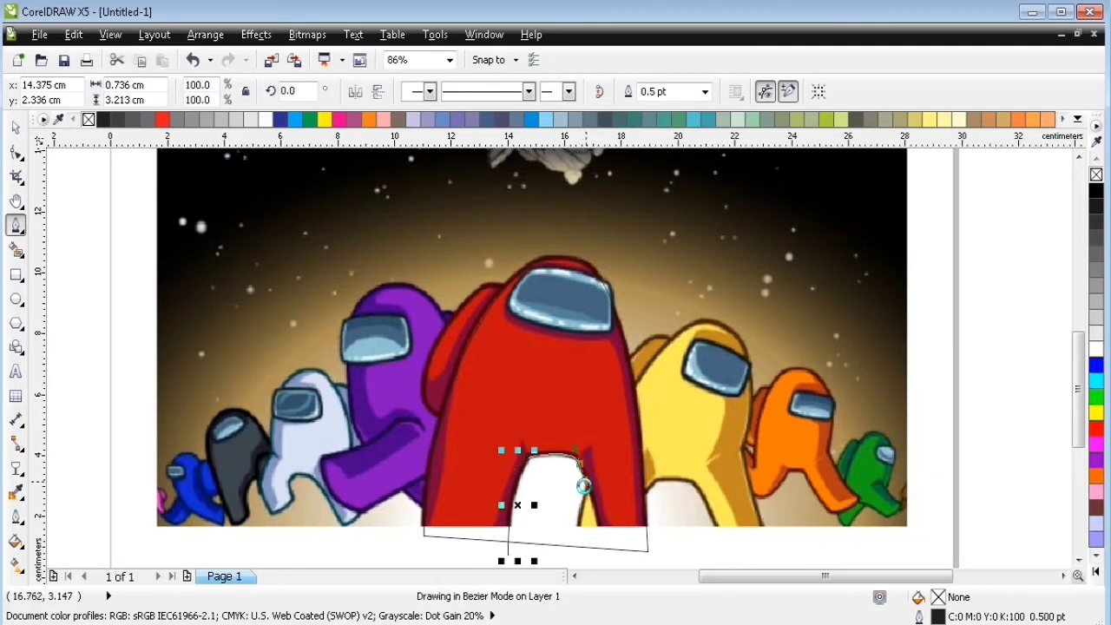
{"action": "left_click", "coordinate": [591, 563]}
{"action": "scroll", "coordinate": [596, 556], "scroll_direction": "down", "scroll_amount": 1}
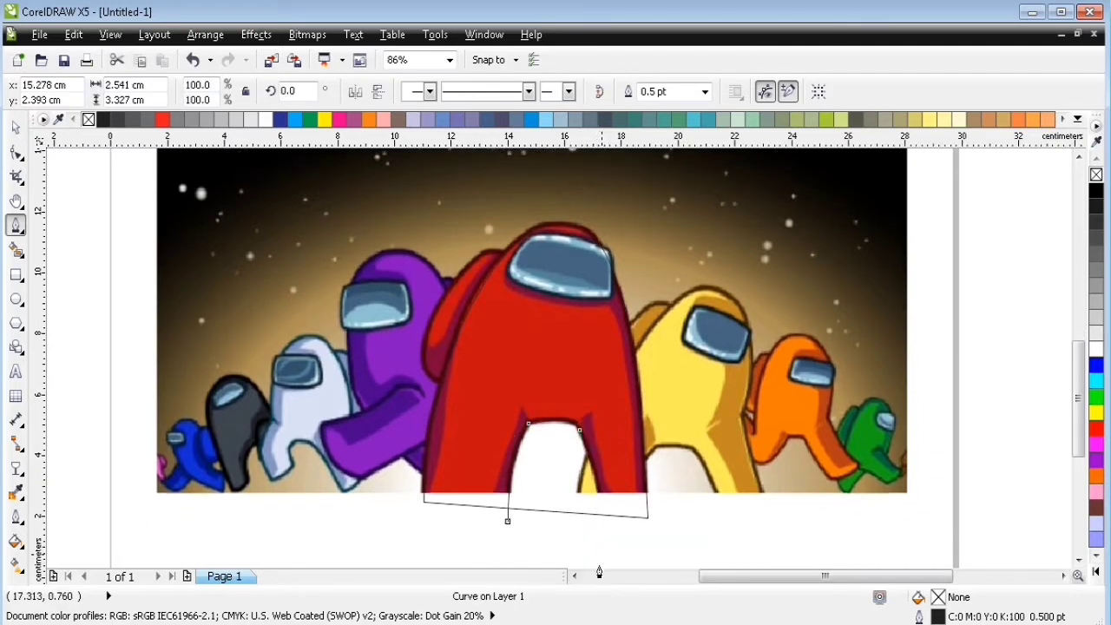
{"action": "left_click_drag", "start_coordinate": [597, 549], "coordinate": [601, 550]}
{"action": "left_click", "coordinate": [507, 513]}
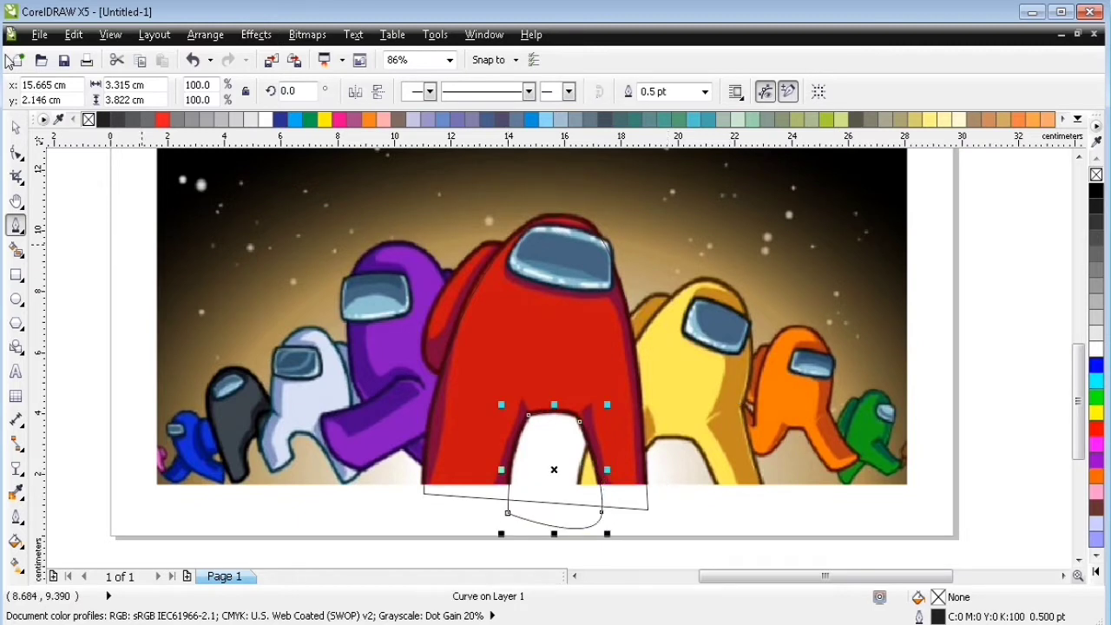
Trim the red character's body outline with the leg gap shape, and delete the gap shape.
{"action": "left_click", "coordinate": [15, 127]}
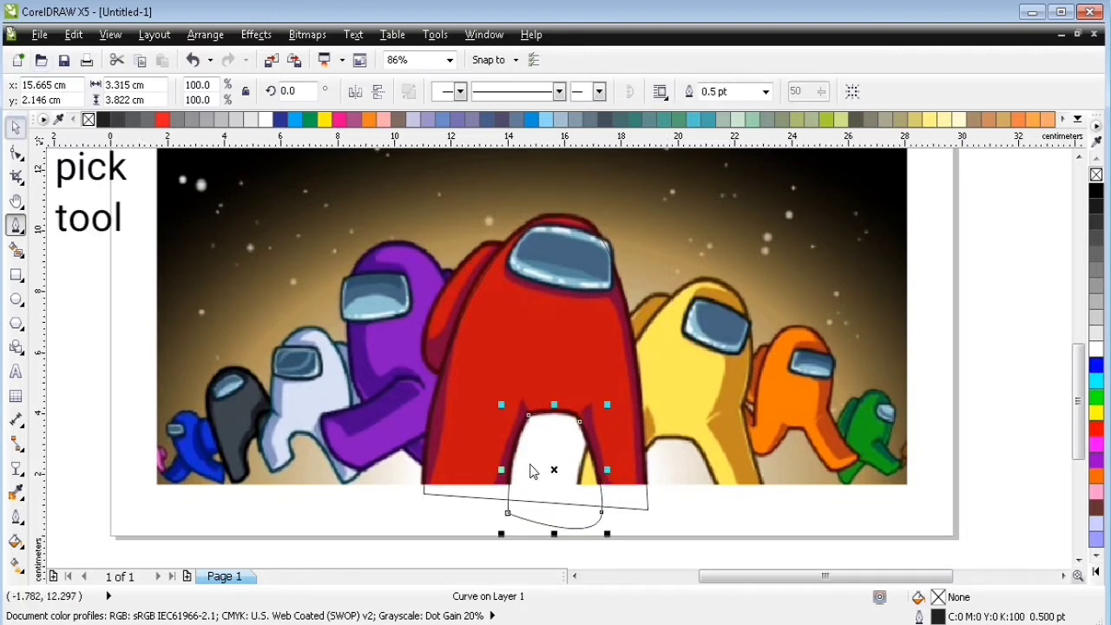
{"action": "left_click", "coordinate": [482, 436], "text": "shift"}
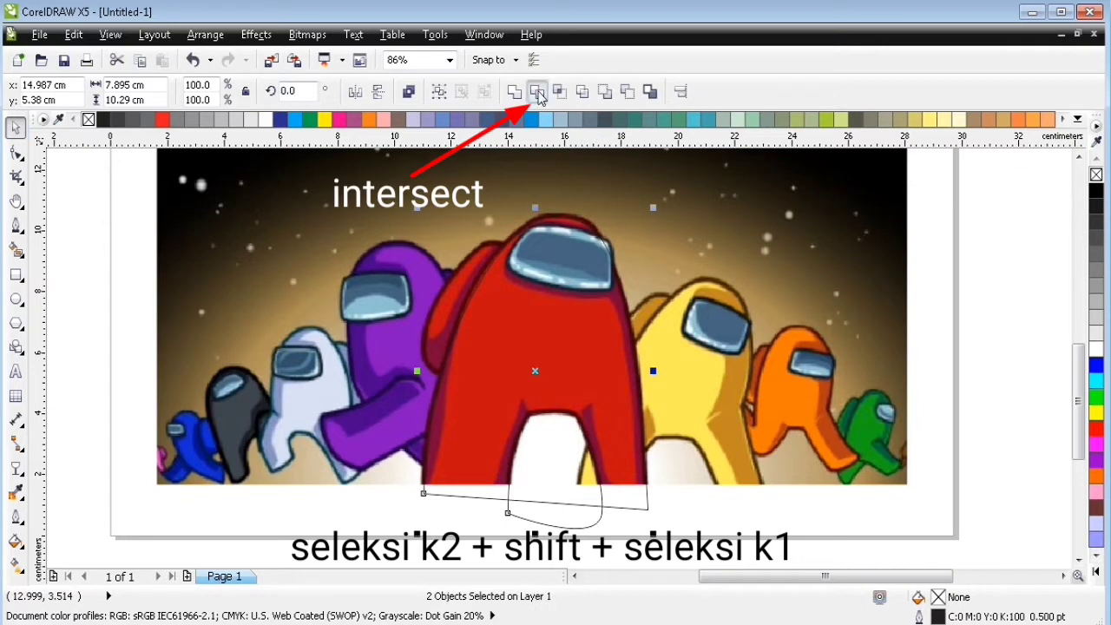
{"action": "left_click", "coordinate": [537, 92]}
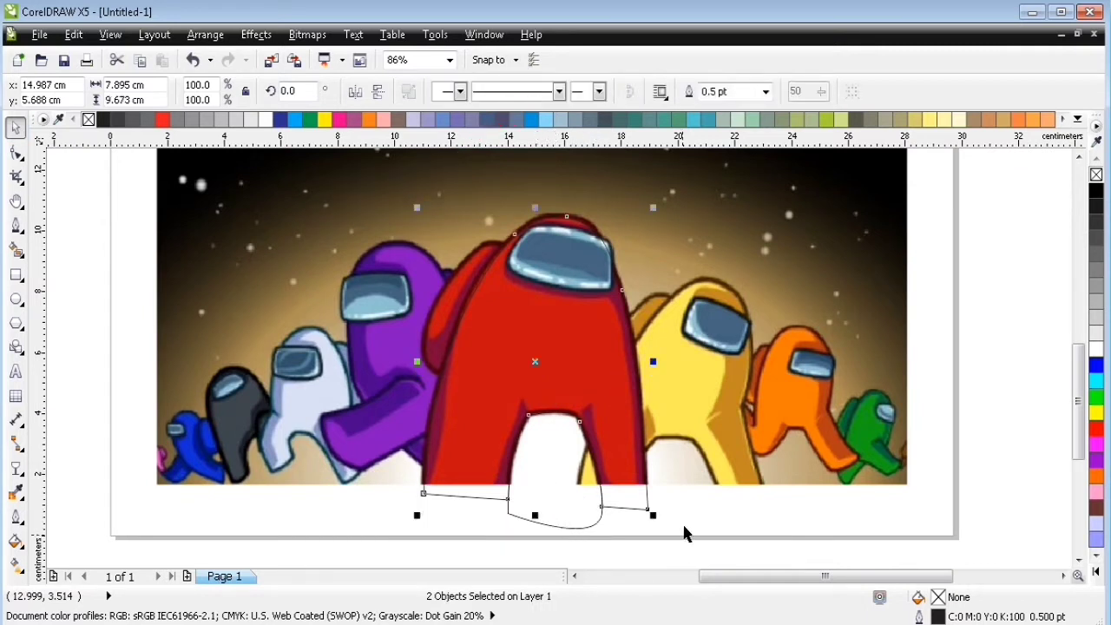
{"action": "left_click", "coordinate": [580, 510]}
{"action": "key", "text": "Delete"}
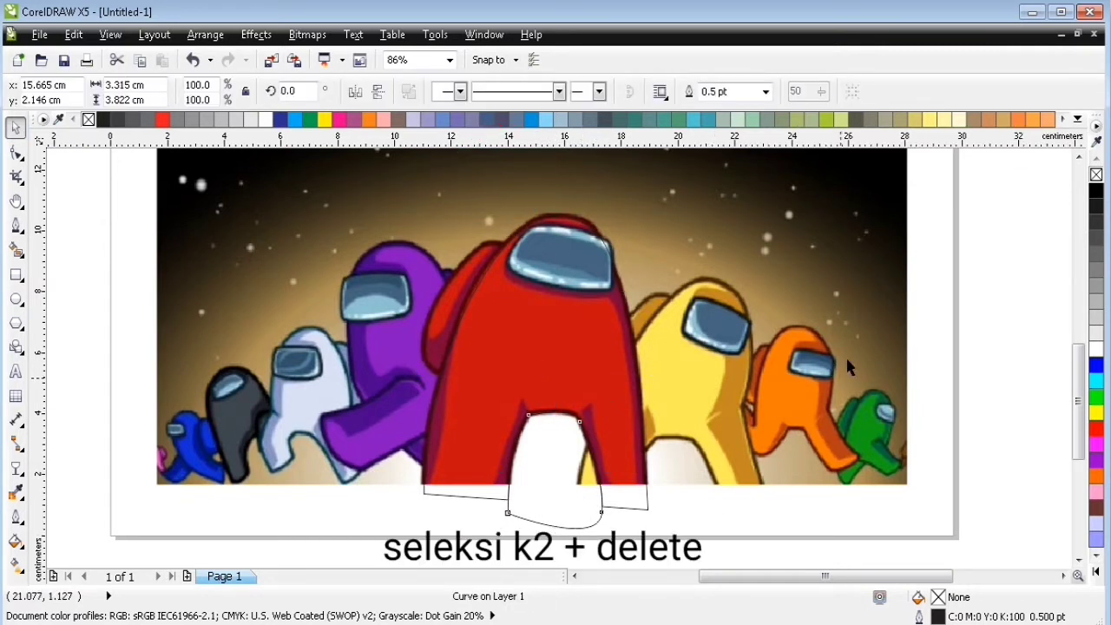
Draw a rectangle about 9.4 by 6.3 cm overlapping the left edge of the reference image.
{"action": "scroll", "coordinate": [607, 312], "scroll_direction": "down", "scroll_amount": 1}
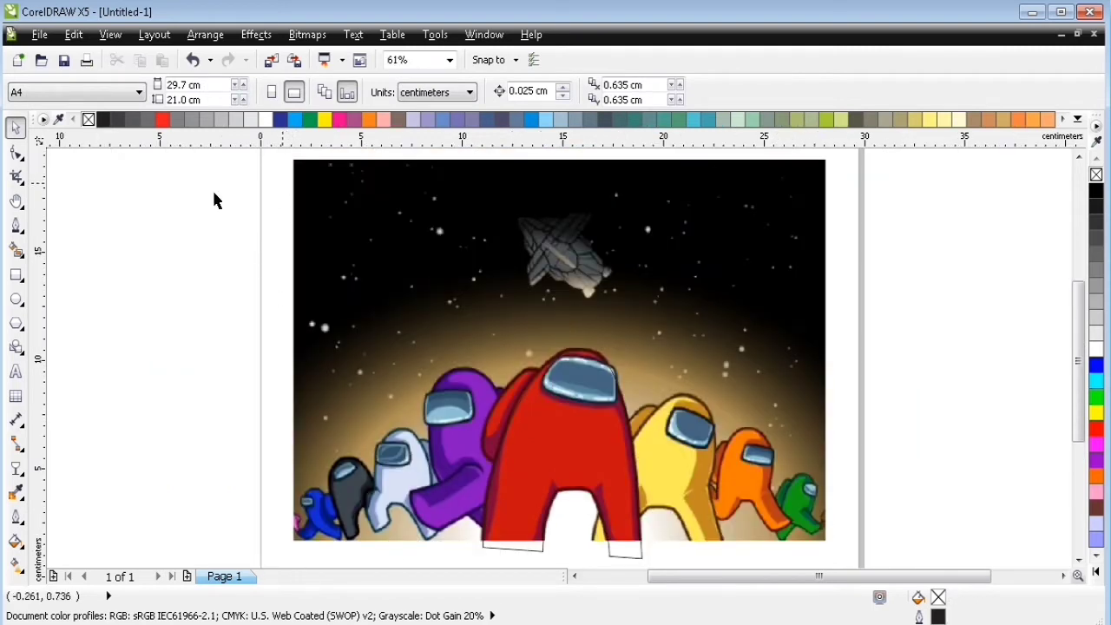
{"action": "left_click", "coordinate": [16, 275]}
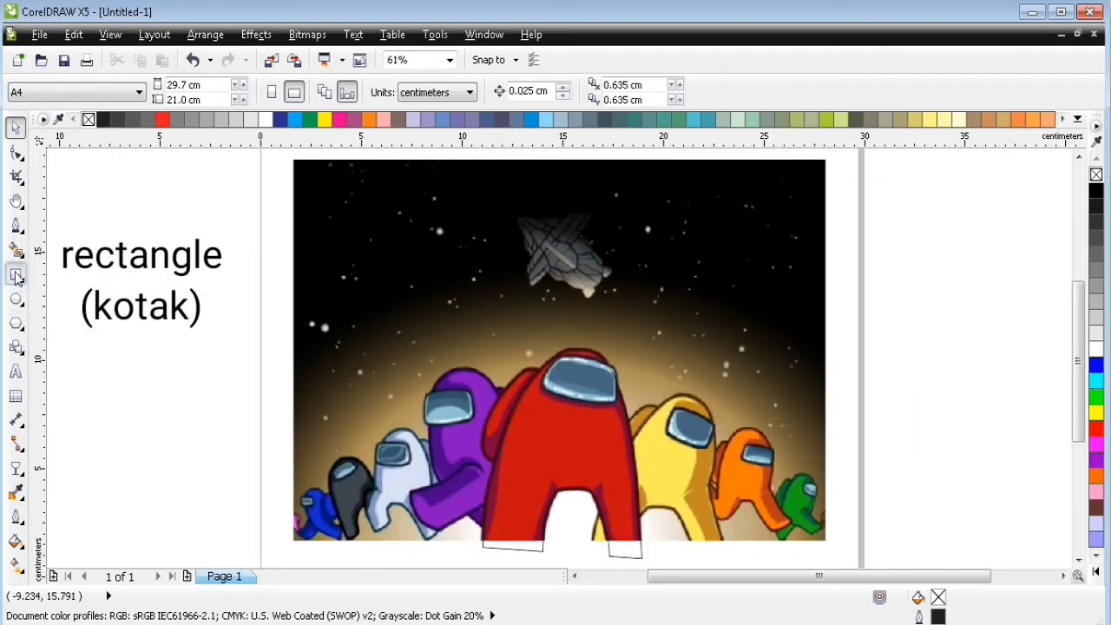
{"action": "left_click_drag", "start_coordinate": [192, 219], "coordinate": [381, 355]}
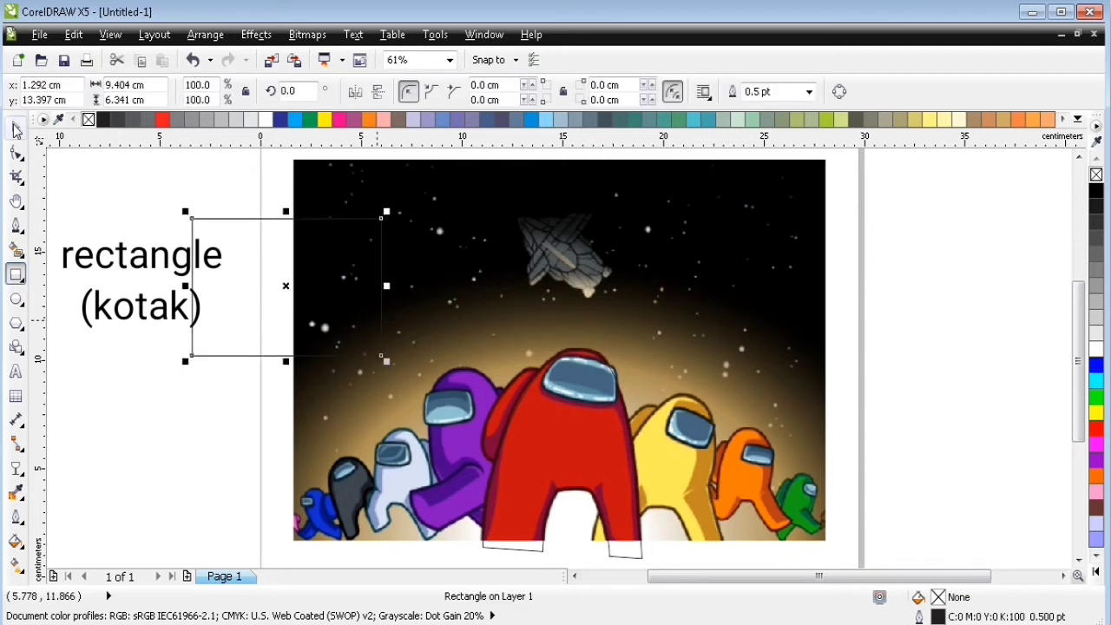
{"action": "left_click", "coordinate": [115, 182]}
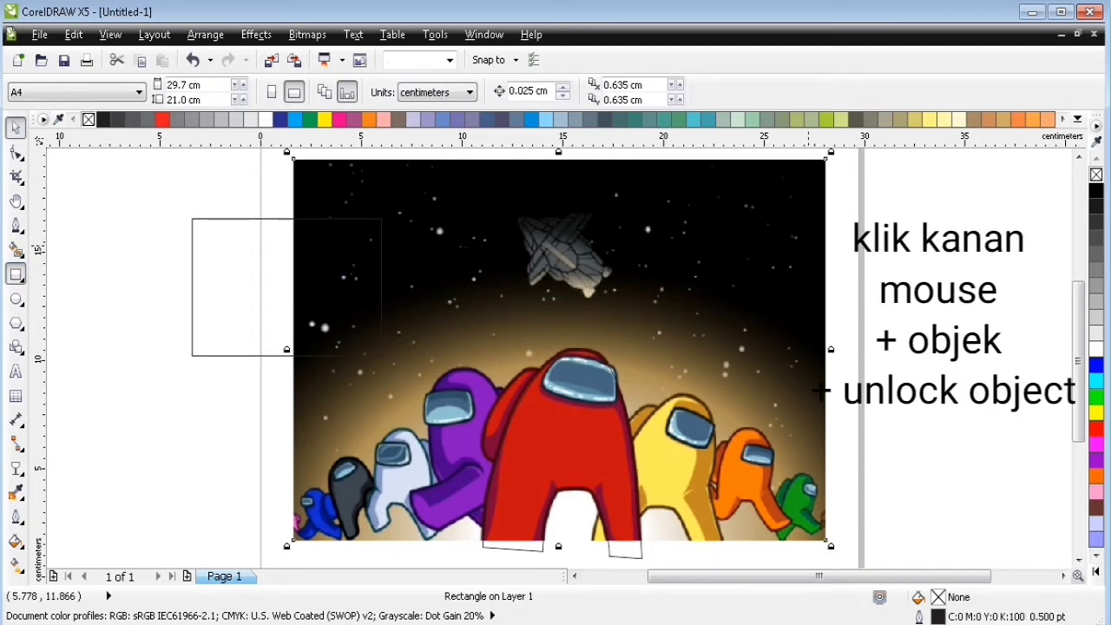
Unlock the reference image and copy its width of 26.458 cm to the rectangle.
{"action": "right_click", "coordinate": [810, 248]}
{"action": "left_click", "coordinate": [871, 257]}
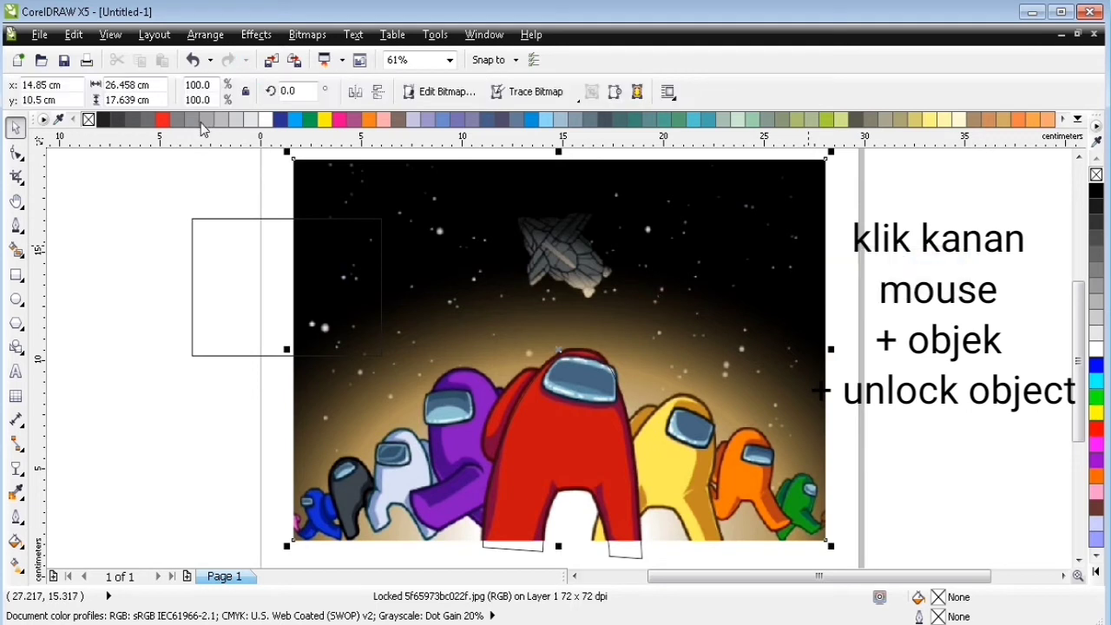
{"action": "triple_click", "coordinate": [157, 87]}
{"action": "key", "text": "ctrl+c"}
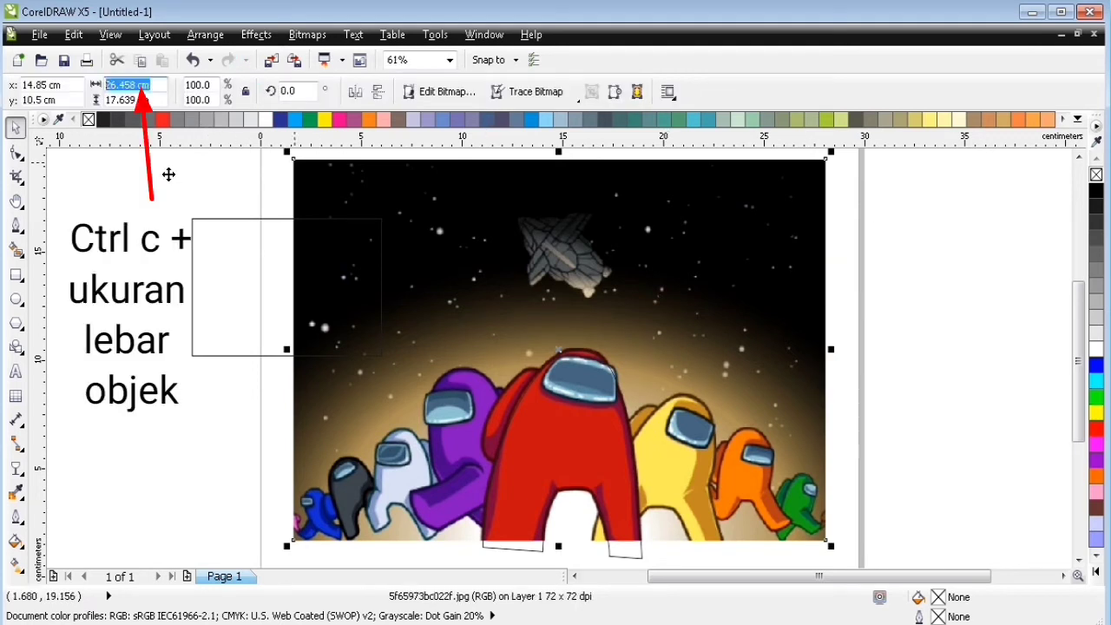
{"action": "left_click", "coordinate": [192, 250]}
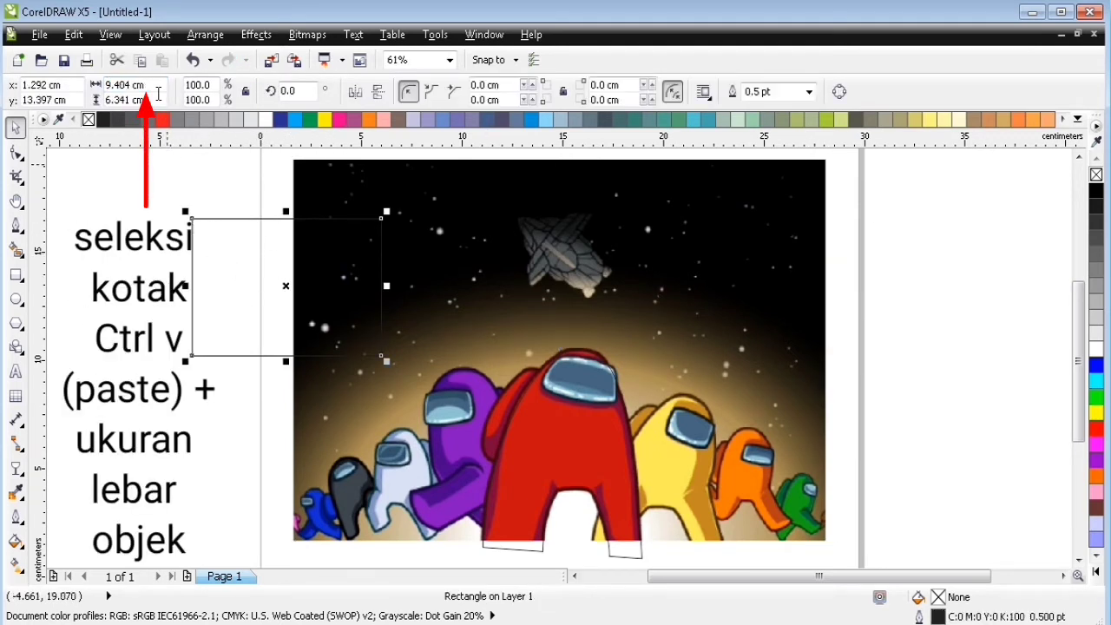
{"action": "triple_click", "coordinate": [126, 85]}
{"action": "key", "text": "ctrl+v"}
{"action": "key", "text": "Return"}
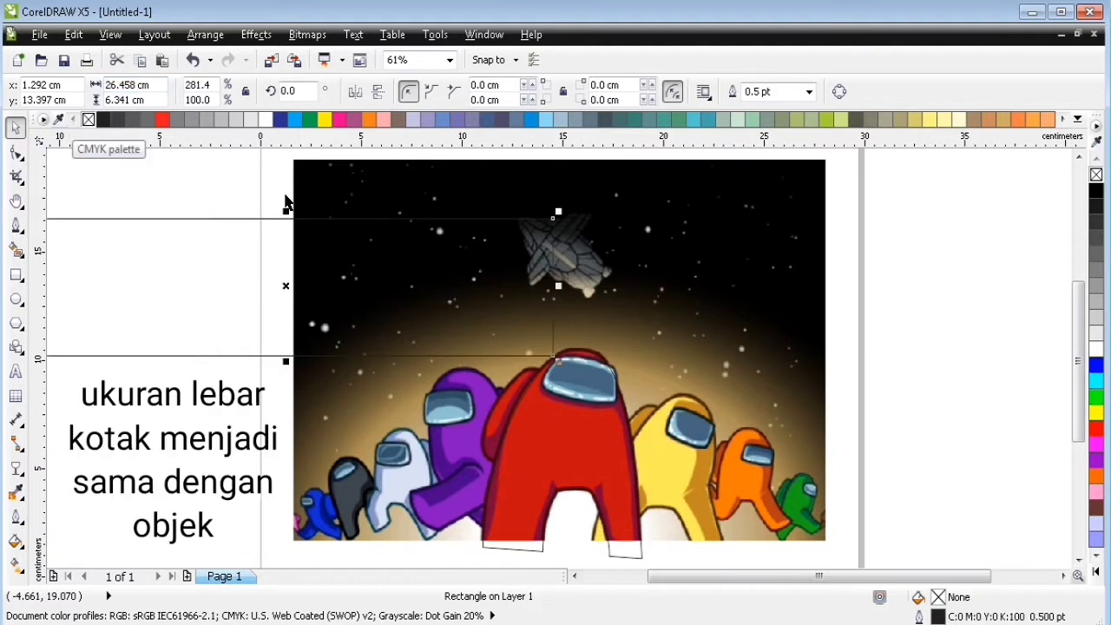
Set the rectangle's height to the image's 17.639 cm and centre the rectangle on the image.
{"action": "left_click", "coordinate": [326, 168]}
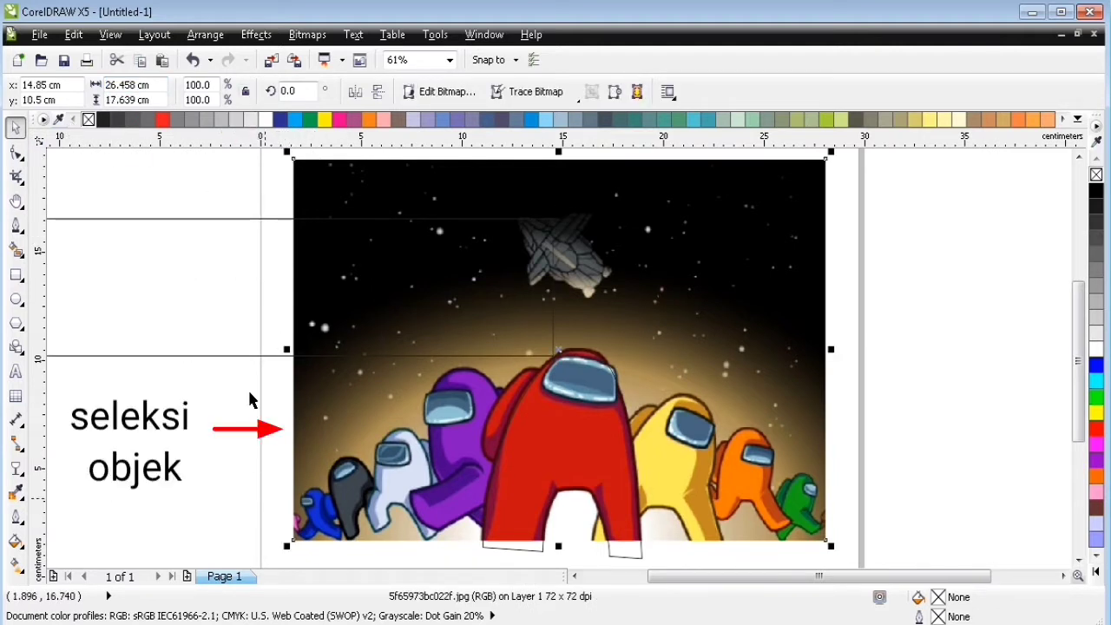
{"action": "left_click", "coordinate": [128, 100]}
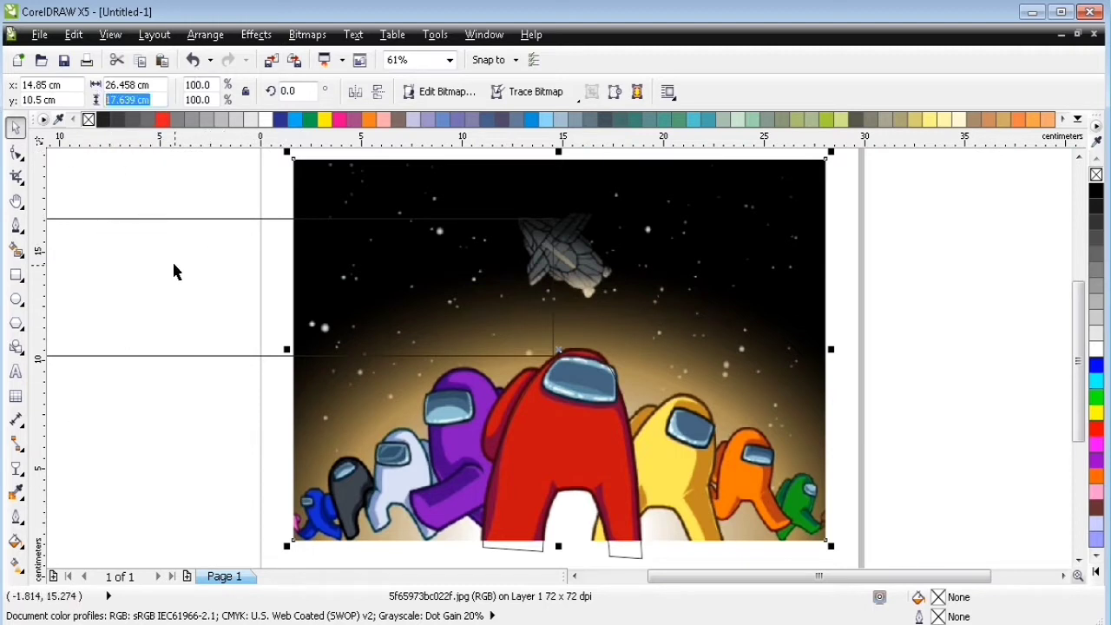
{"action": "left_click", "coordinate": [144, 220]}
{"action": "left_click", "coordinate": [127, 99]}
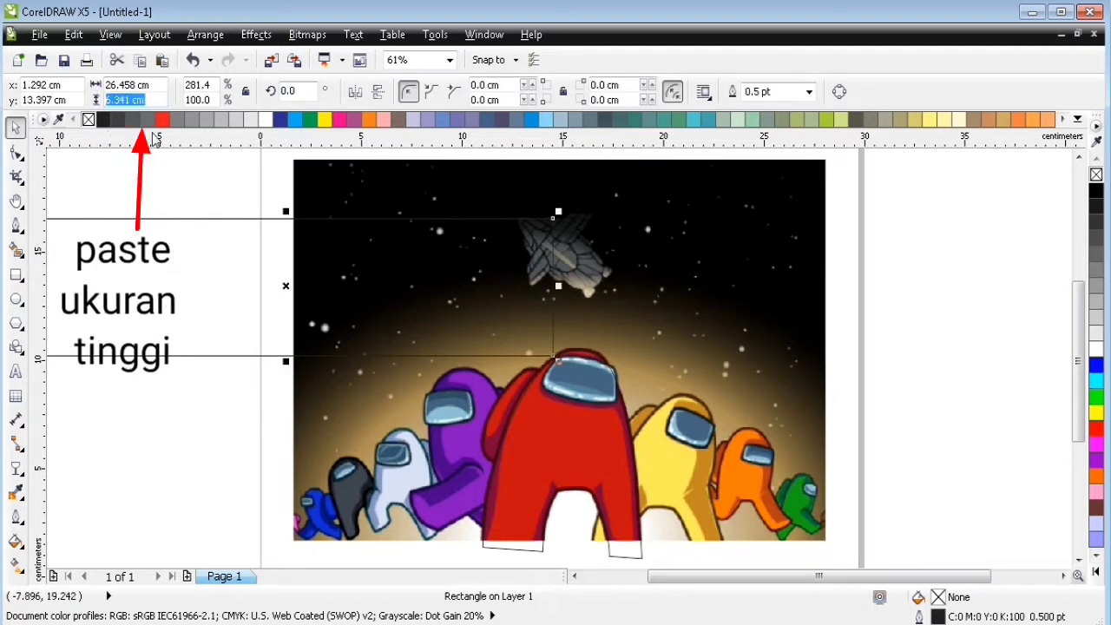
{"action": "type", "text": "17.639 cm"}
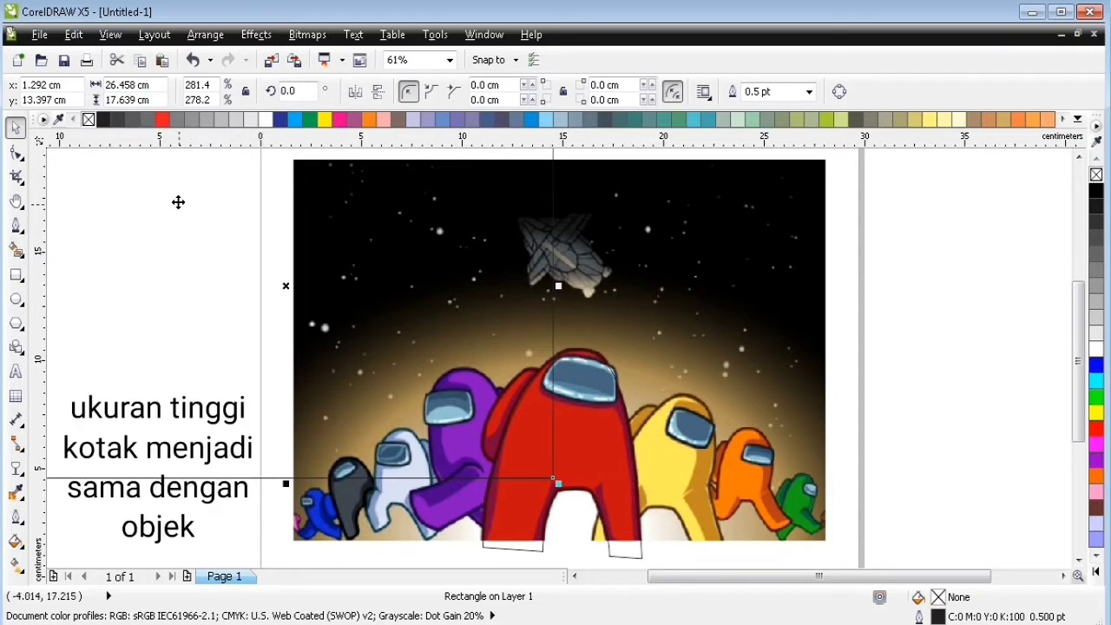
{"action": "key", "text": "Return"}
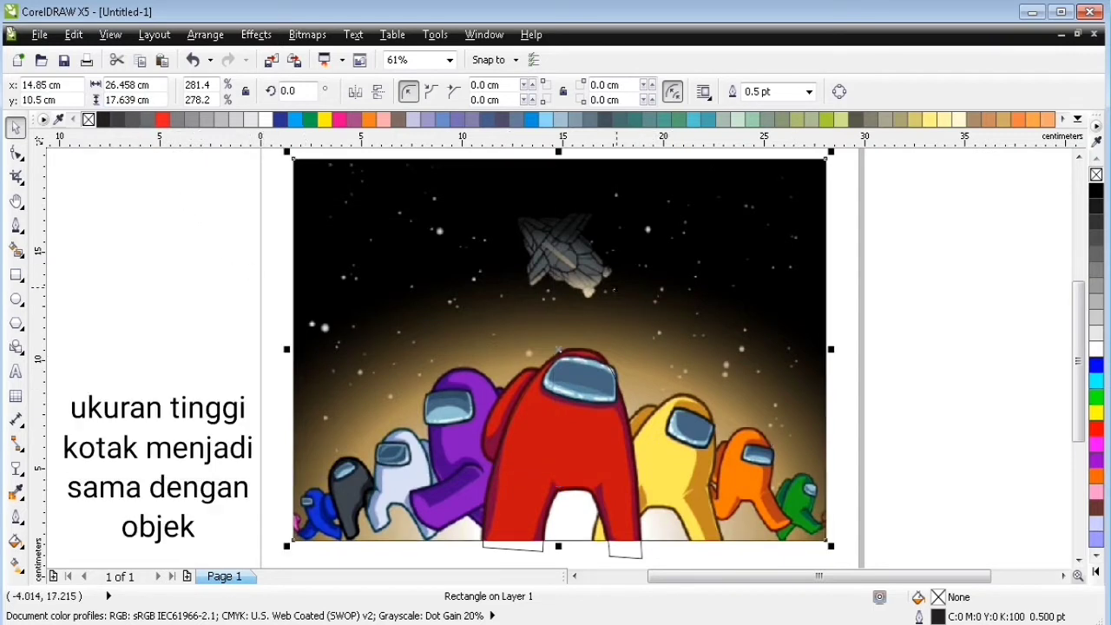
Add a second page to the document and paste the rectangle onto it.
{"action": "left_click", "coordinate": [211, 317]}
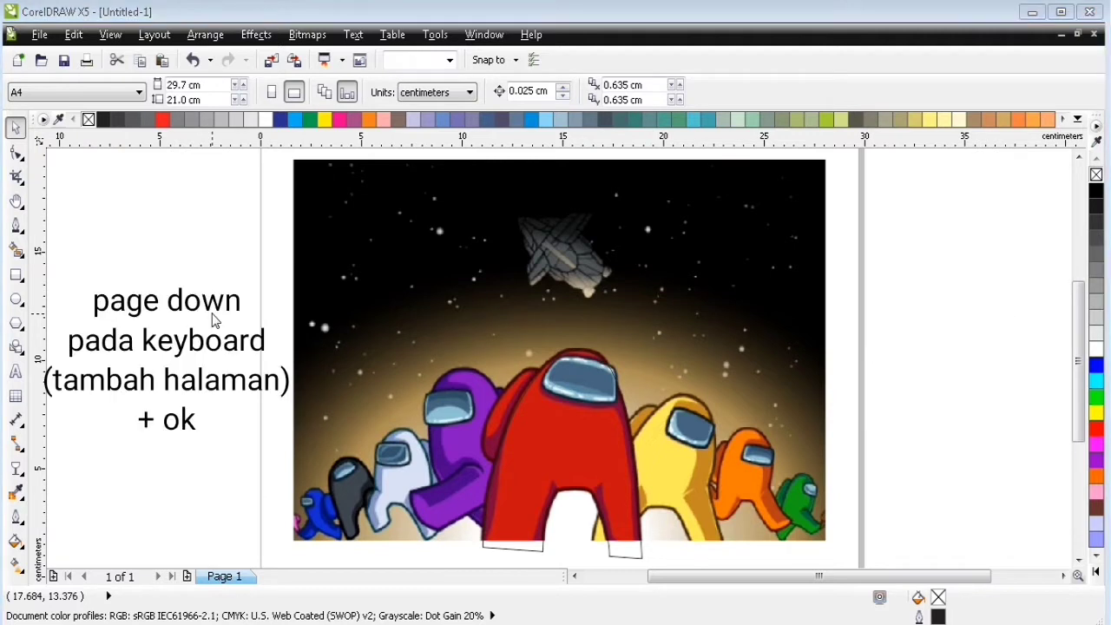
{"action": "key", "text": "Page_Down"}
{"action": "key", "text": "Return"}
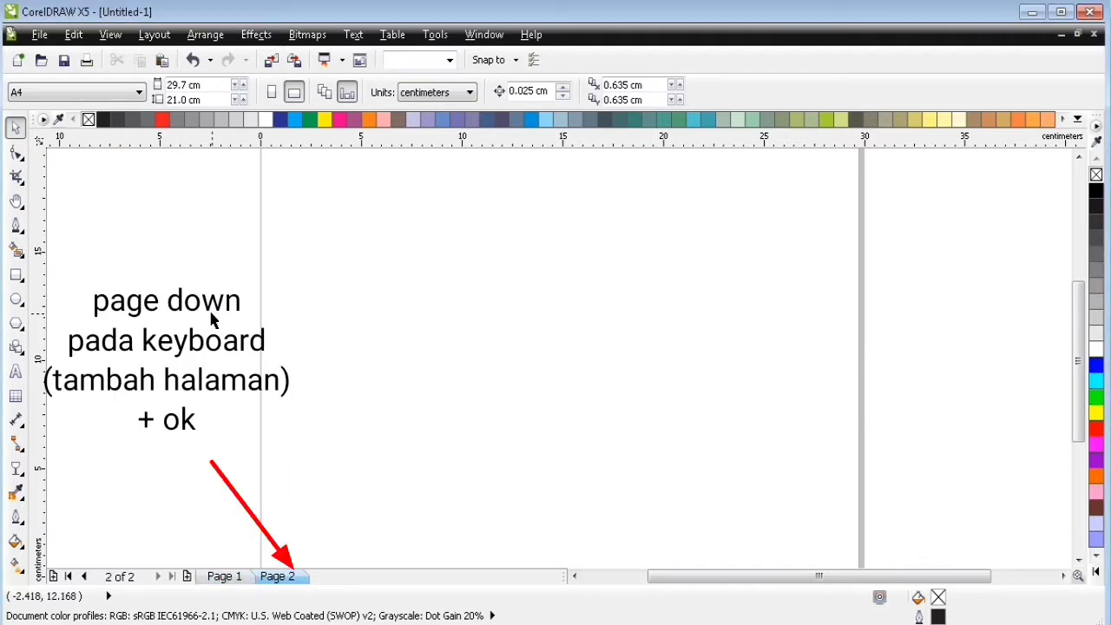
{"action": "key", "text": "ctrl+v"}
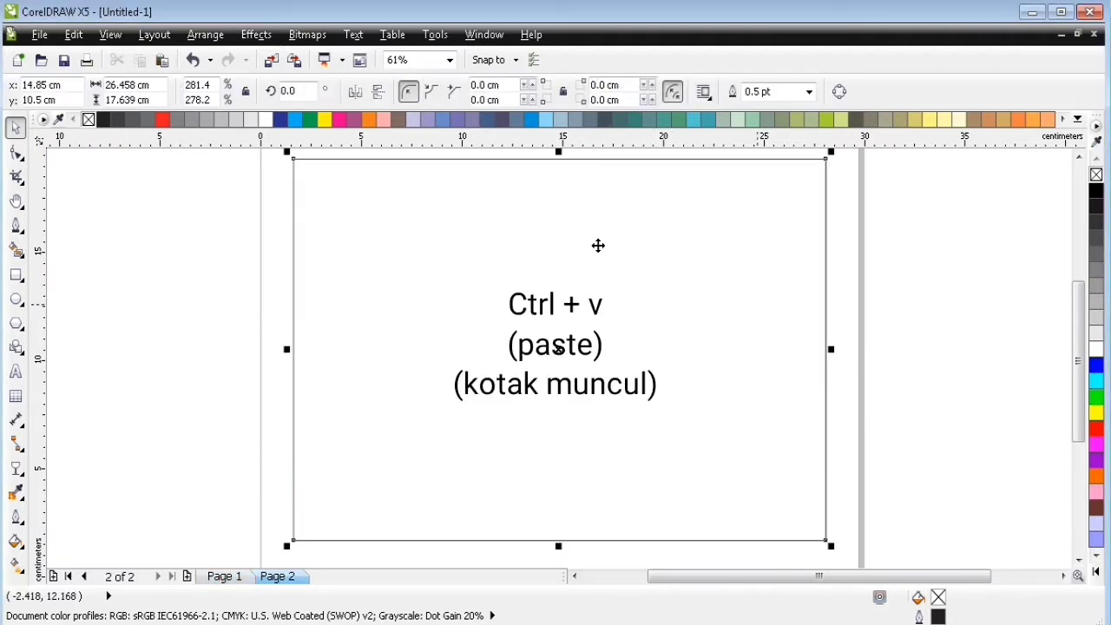
{"action": "left_click", "coordinate": [911, 340]}
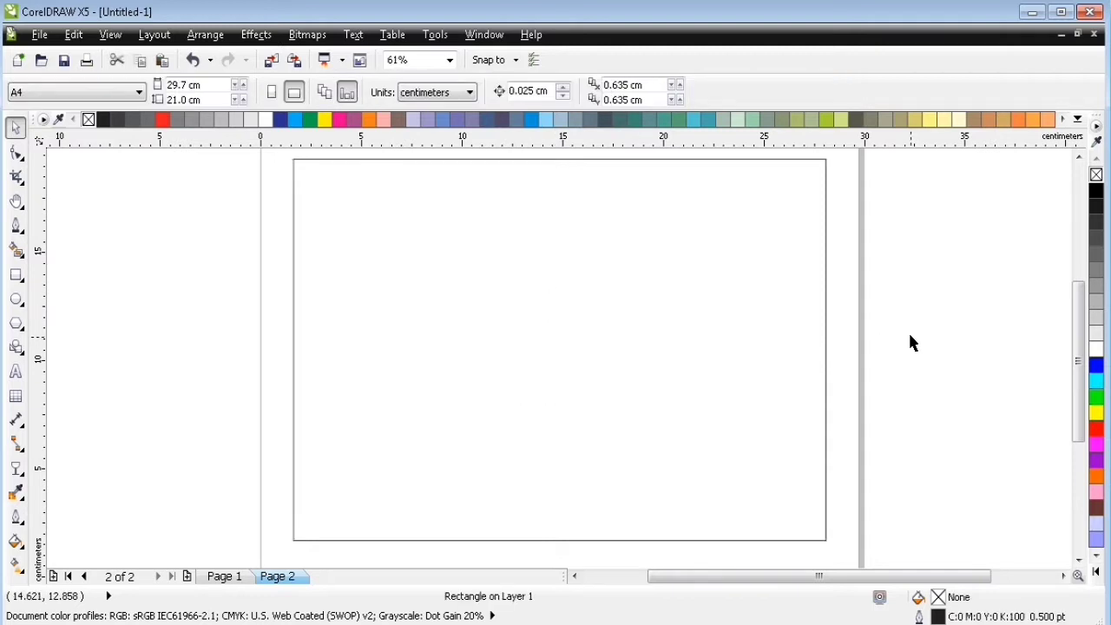
Return to page 1 and draw a closed Pen shape about 2.9 by 7 cm over the shadow along the red character's outer left side.
{"action": "key", "text": "Page_Up"}
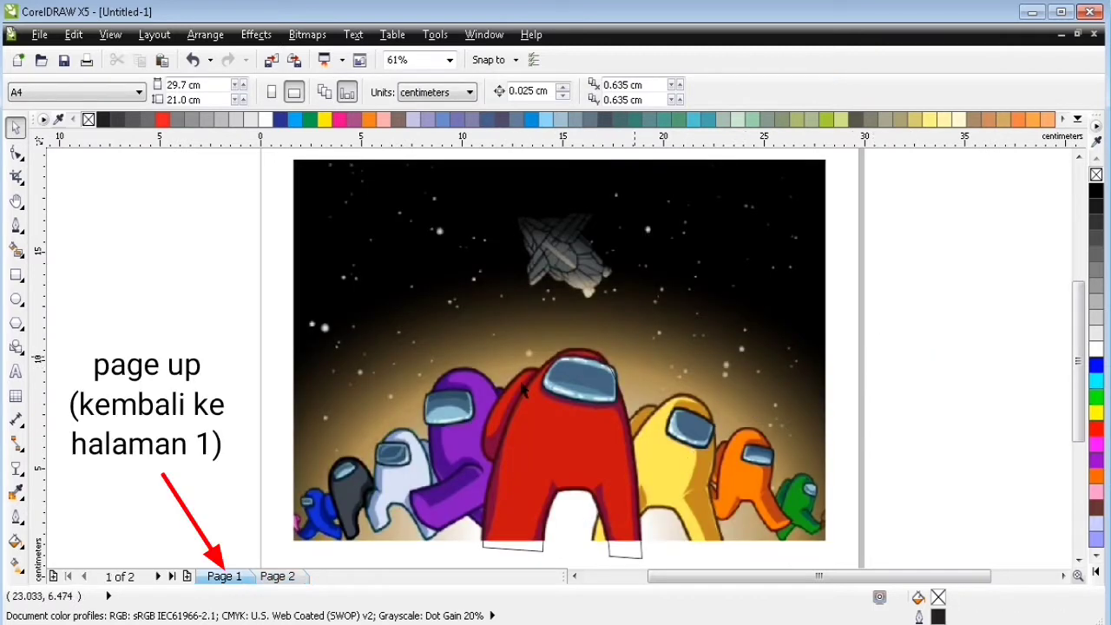
{"action": "left_click_drag", "start_coordinate": [451, 330], "coordinate": [672, 534]}
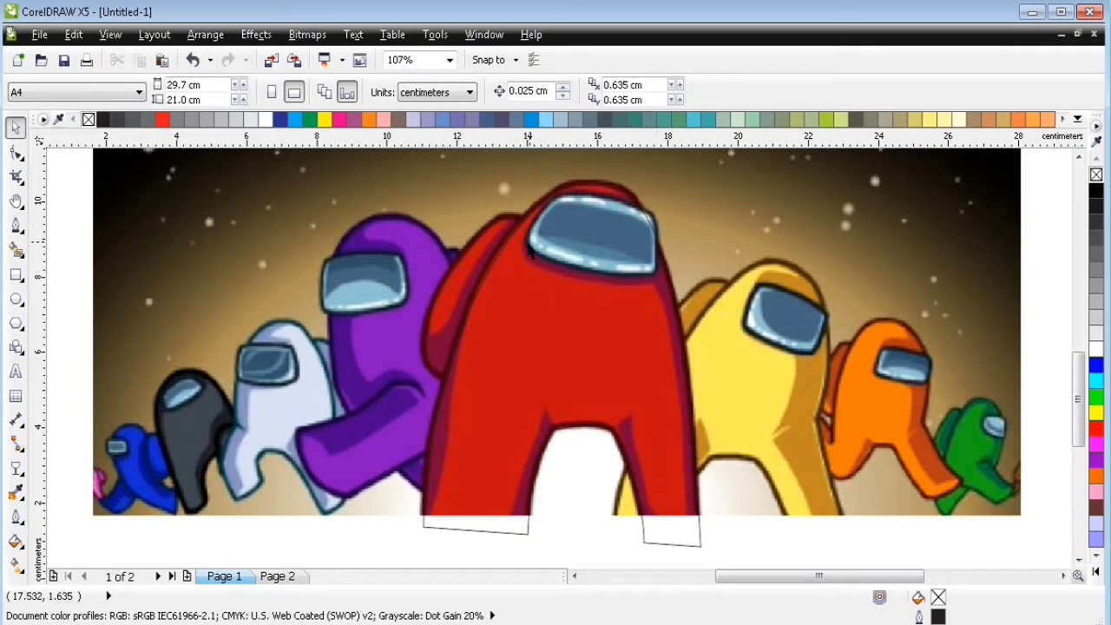
{"action": "left_click", "coordinate": [15, 226]}
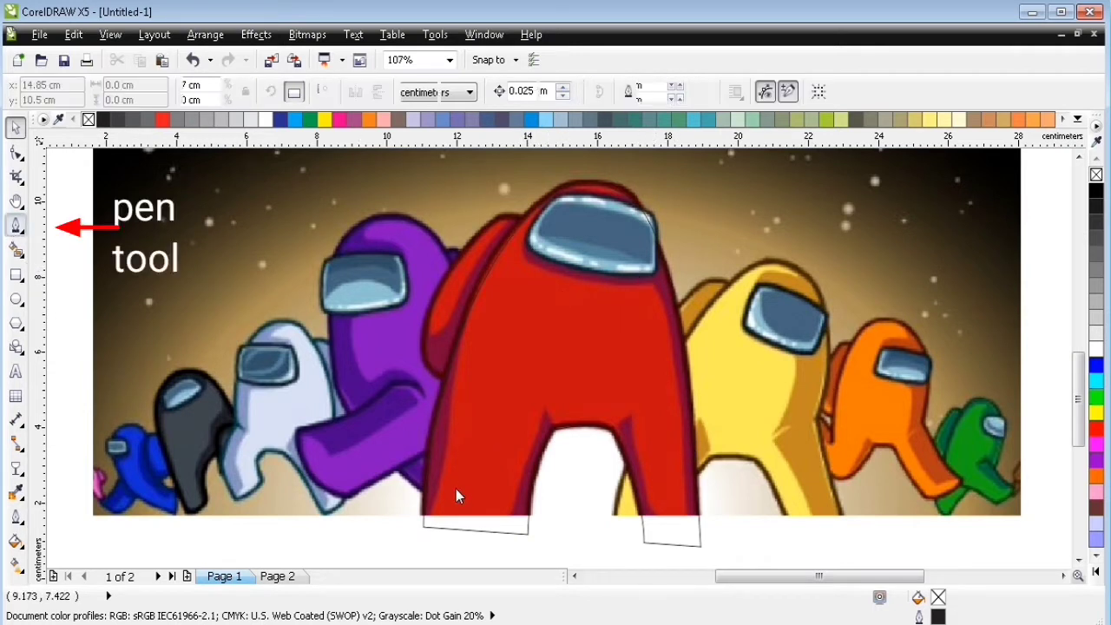
{"action": "left_click", "coordinate": [416, 549]}
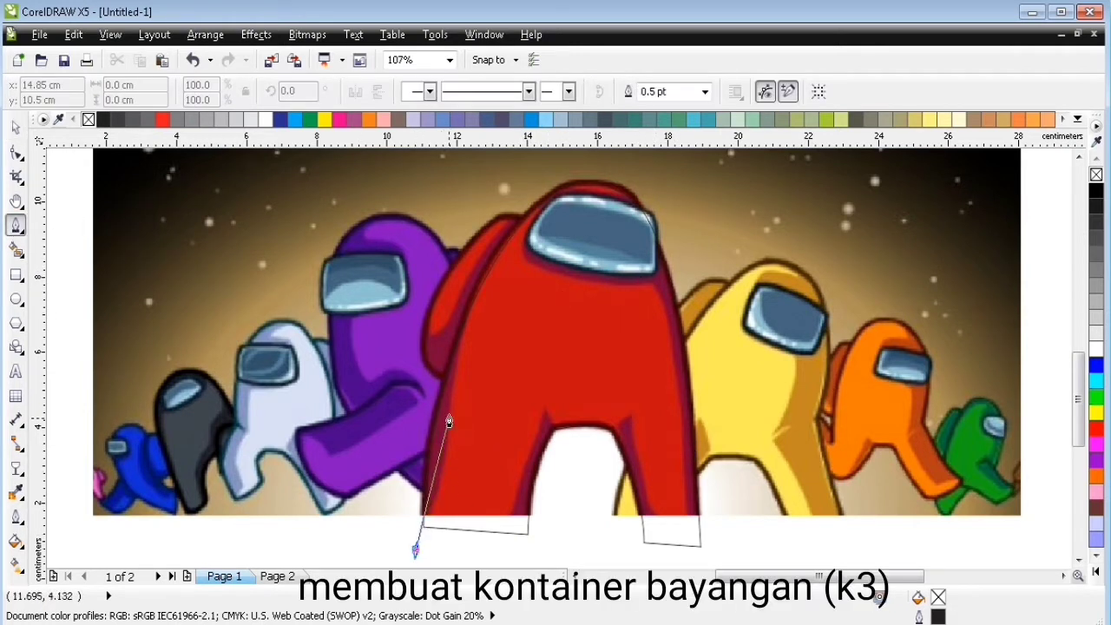
{"action": "left_click_drag", "start_coordinate": [449, 417], "coordinate": [448, 388]}
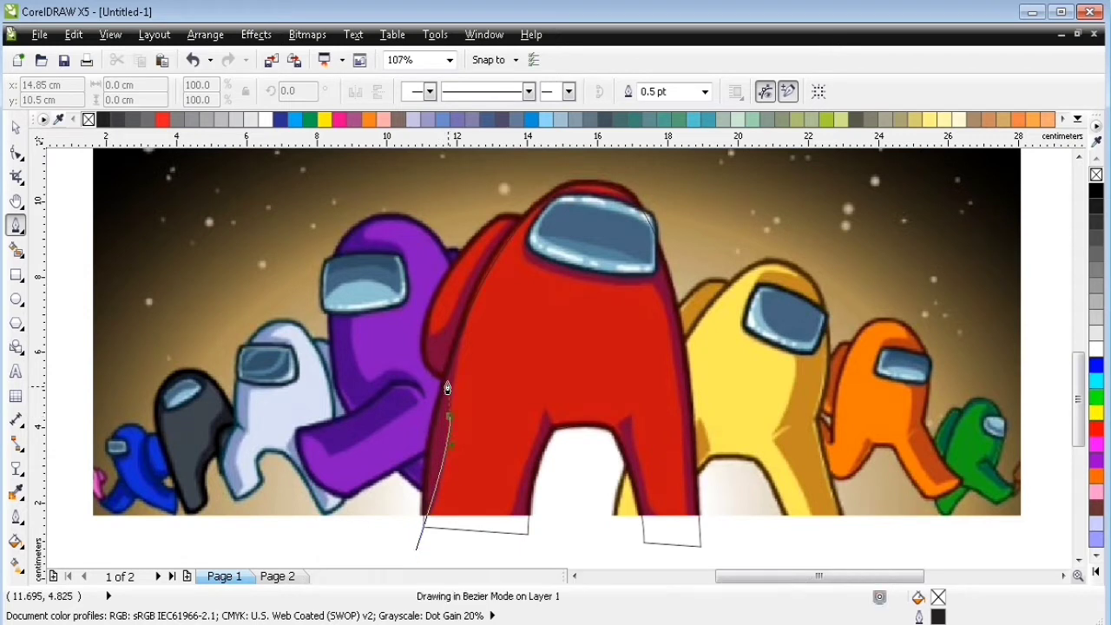
{"action": "left_click", "coordinate": [474, 286]}
{"action": "left_click", "coordinate": [375, 487]}
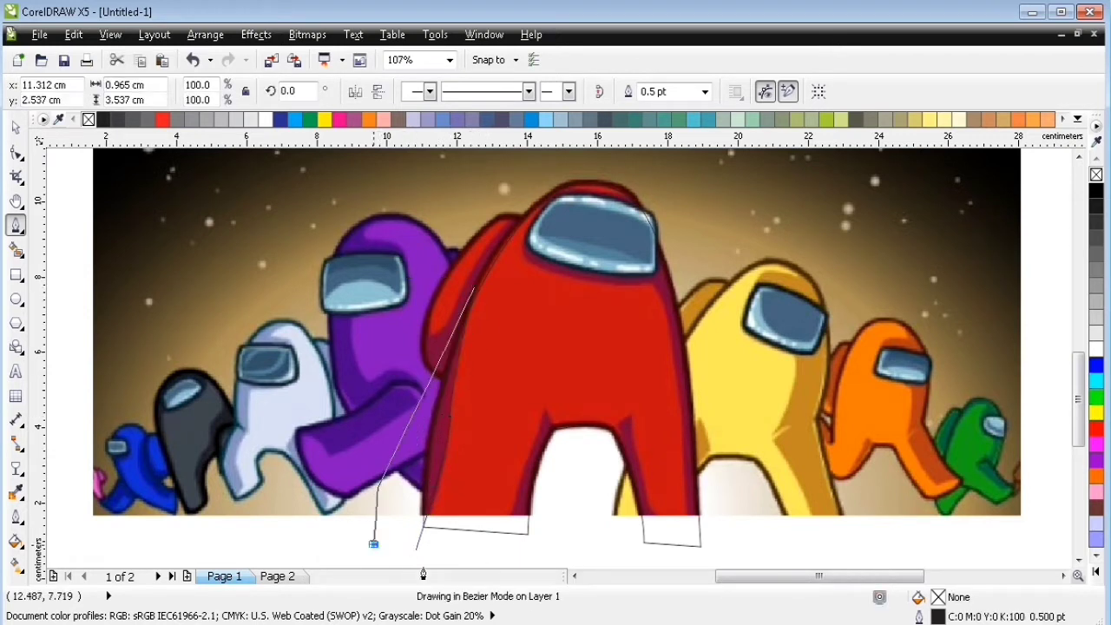
{"action": "left_click", "coordinate": [374, 545]}
{"action": "left_click", "coordinate": [416, 548]}
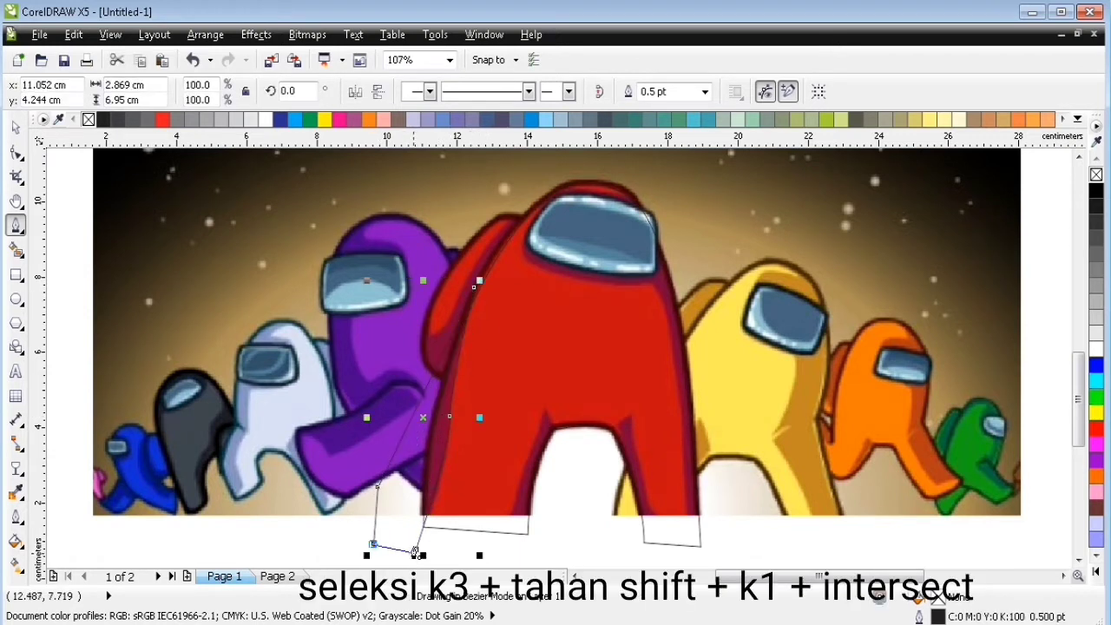
Intersect the left-side shadow shape with the red character's body outline, and delete the original shadow shape.
{"action": "left_click", "coordinate": [16, 127]}
{"action": "left_click", "coordinate": [508, 429], "text": "shift"}
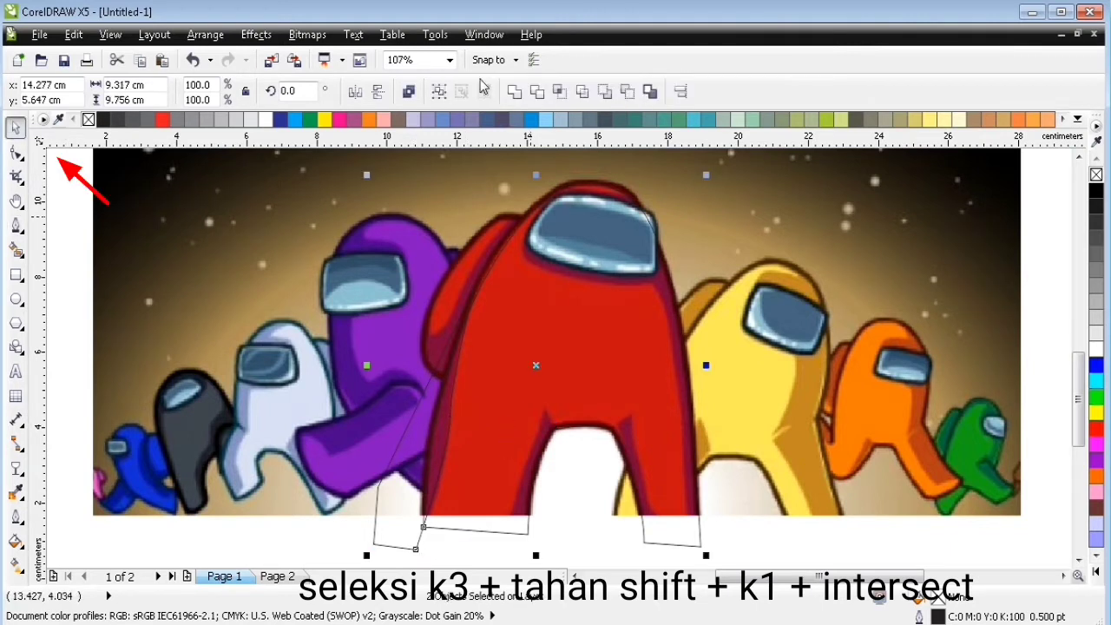
{"action": "left_click", "coordinate": [560, 91]}
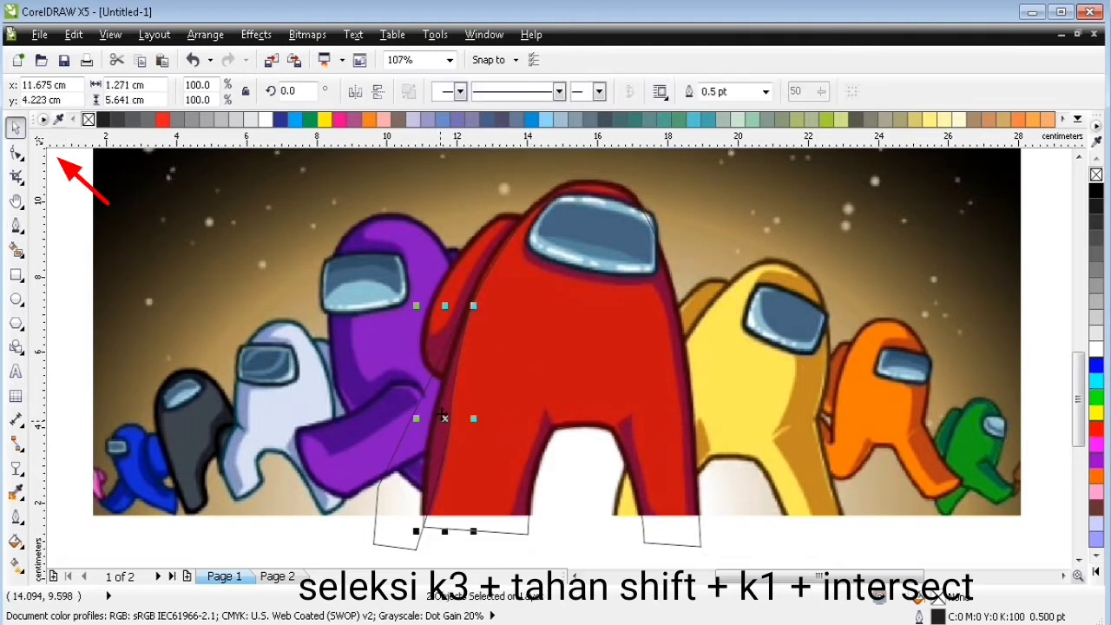
{"action": "left_click", "coordinate": [393, 538]}
{"action": "key", "text": "Delete"}
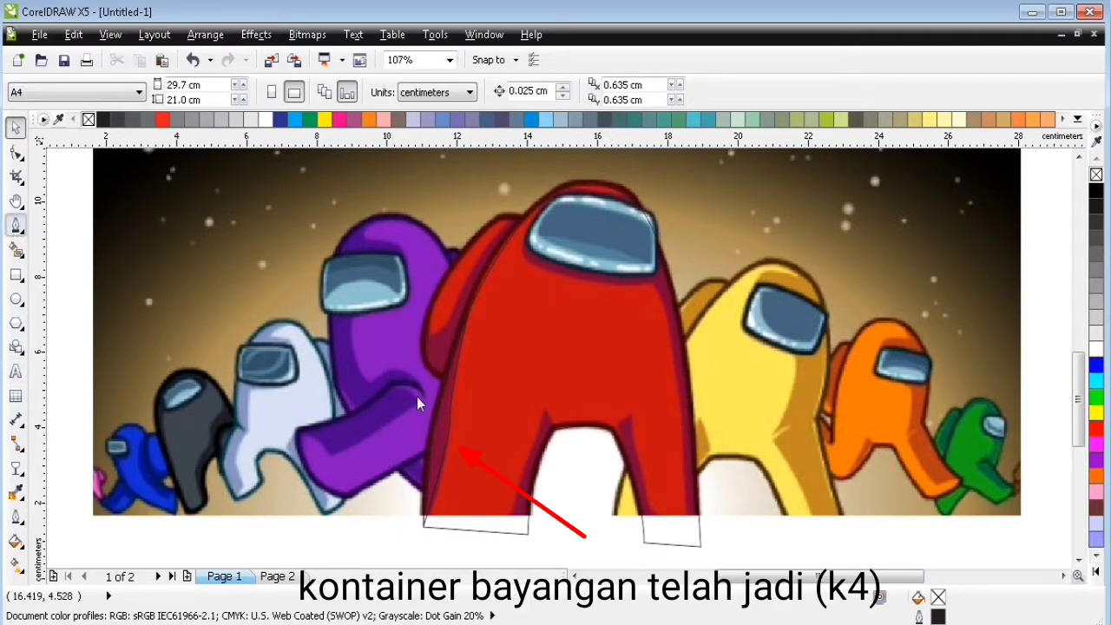
Draw a closed Pen shape about 2.2 by 3.9 cm over the shadow on the inner edge of the red character's right leg.
{"action": "left_click", "coordinate": [15, 225]}
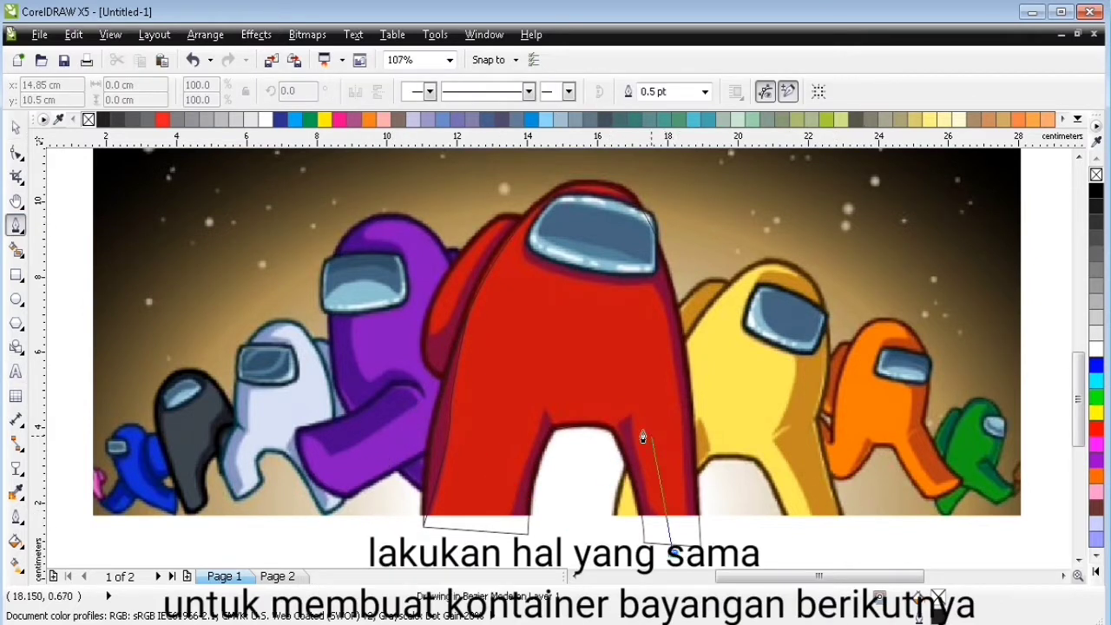
{"action": "left_click_drag", "start_coordinate": [631, 428], "coordinate": [618, 350]}
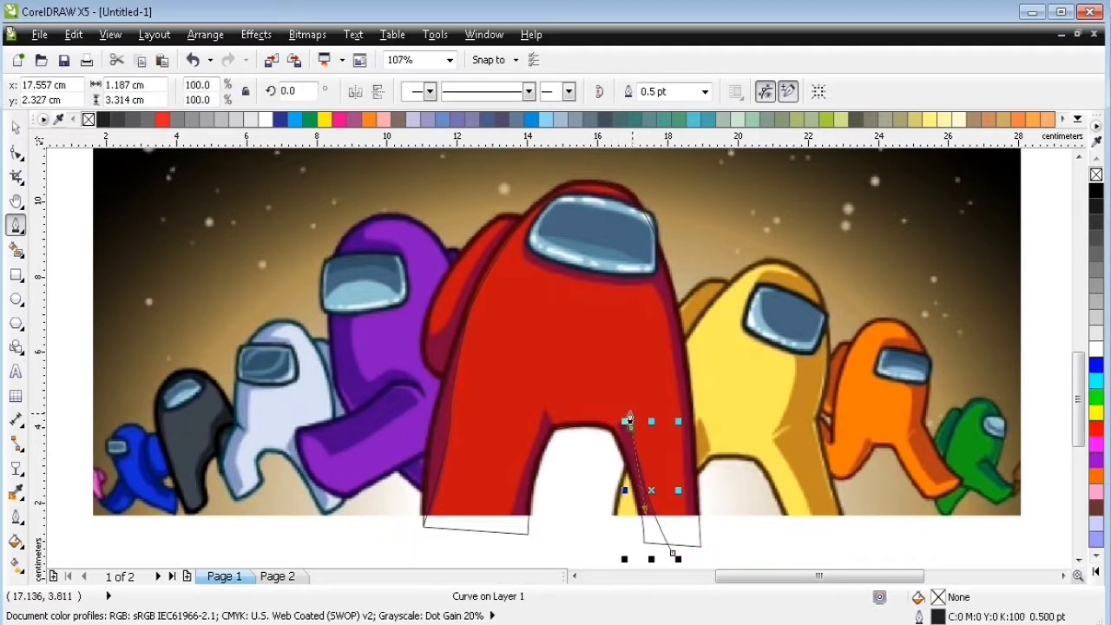
{"action": "left_click", "coordinate": [630, 413]}
{"action": "left_click", "coordinate": [598, 450]}
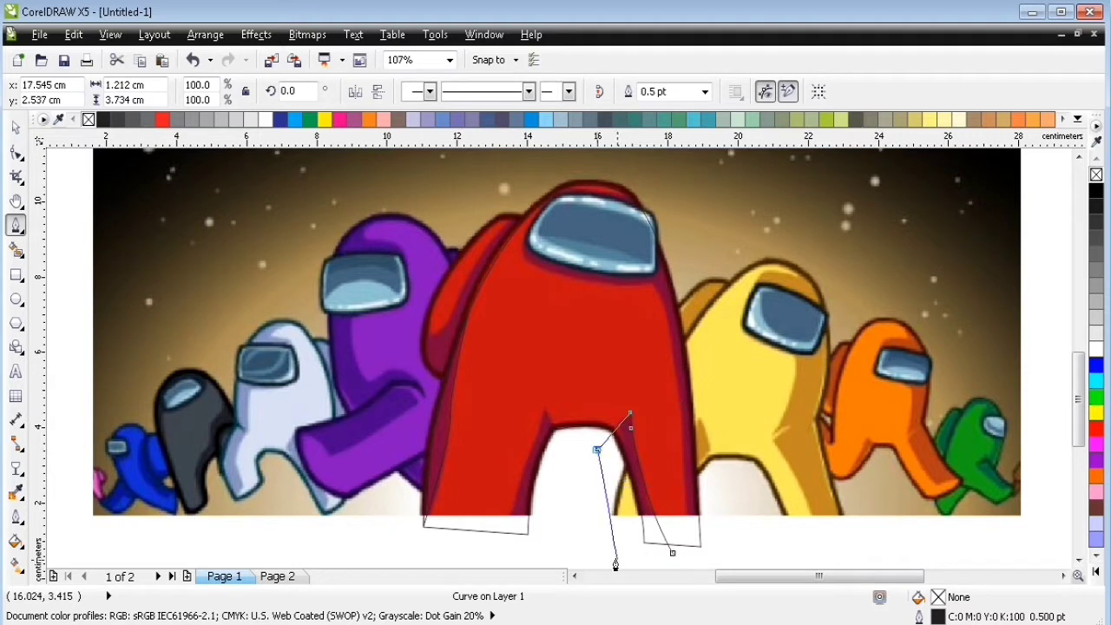
{"action": "left_click", "coordinate": [617, 558]}
{"action": "left_click", "coordinate": [673, 552]}
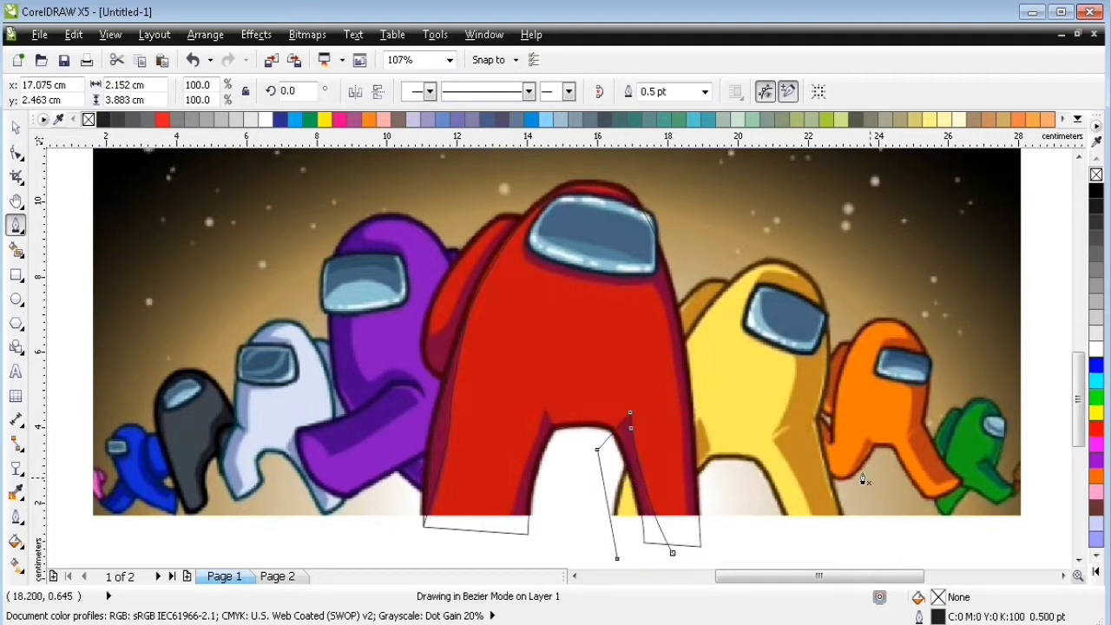
Intersect the right leg's inner shadow shape with the body outline, and delete the original shadow shape.
{"action": "left_click", "coordinate": [15, 128]}
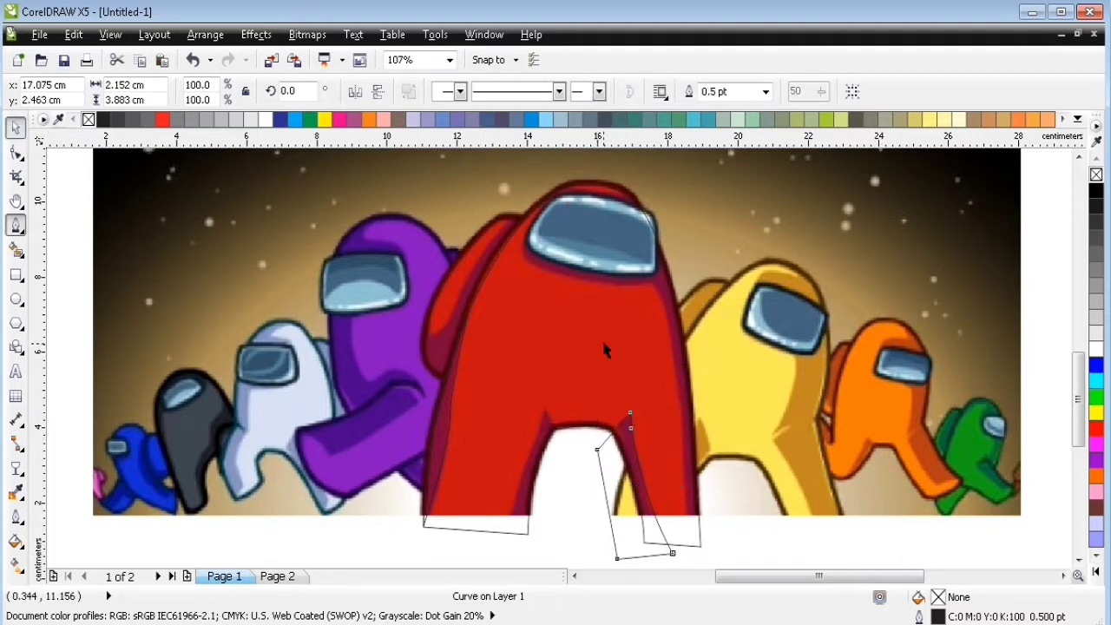
{"action": "left_click", "coordinate": [603, 343], "text": "shift"}
{"action": "left_click", "coordinate": [560, 92]}
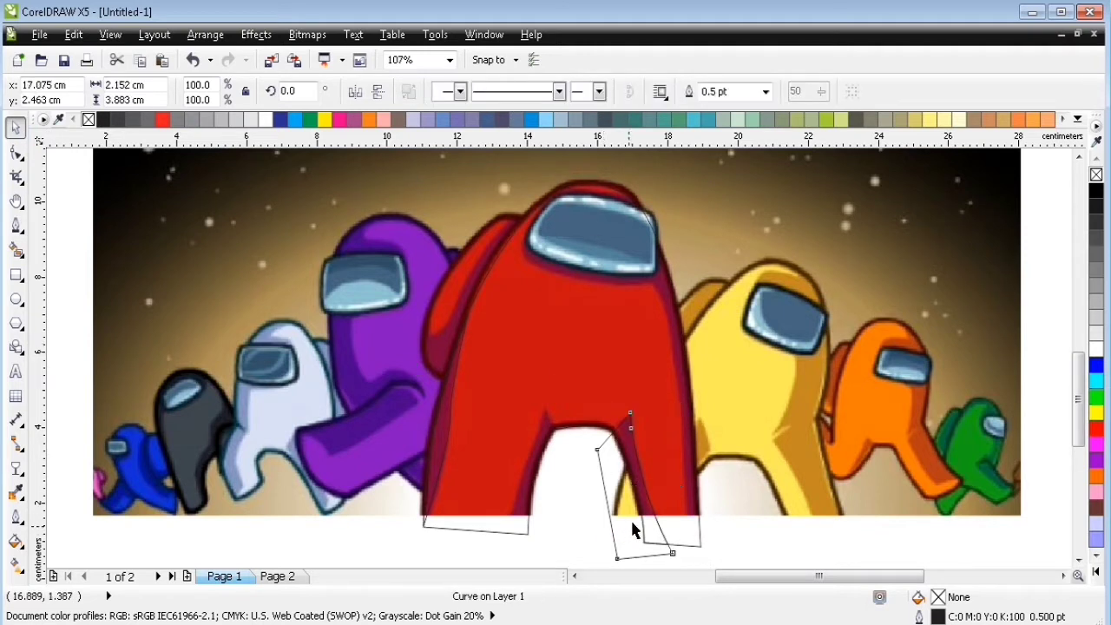
{"action": "left_click", "coordinate": [633, 528]}
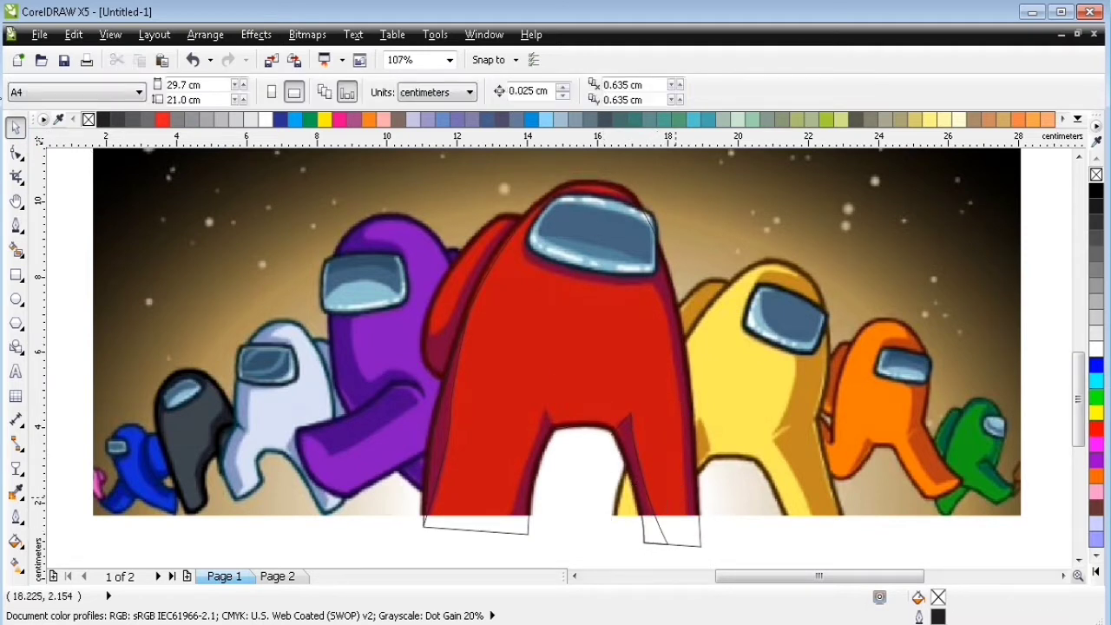
Draw a closed Pen shape about 1.7 by 3.8 cm over the shadow on the inner edge of the red character's left leg.
{"action": "left_click", "coordinate": [16, 226]}
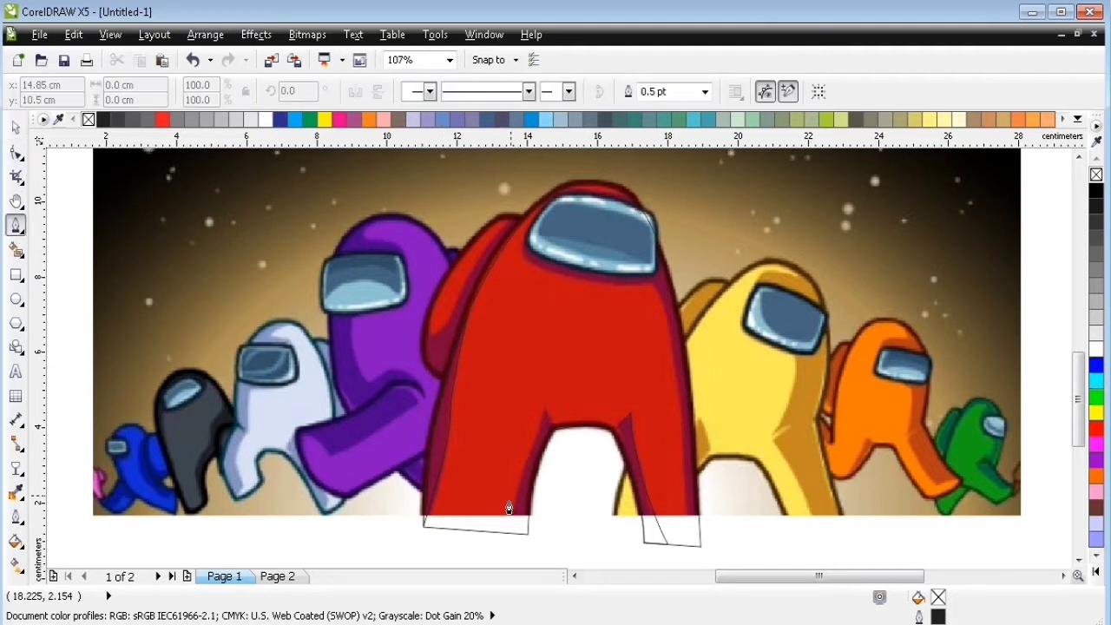
{"action": "left_click", "coordinate": [507, 539]}
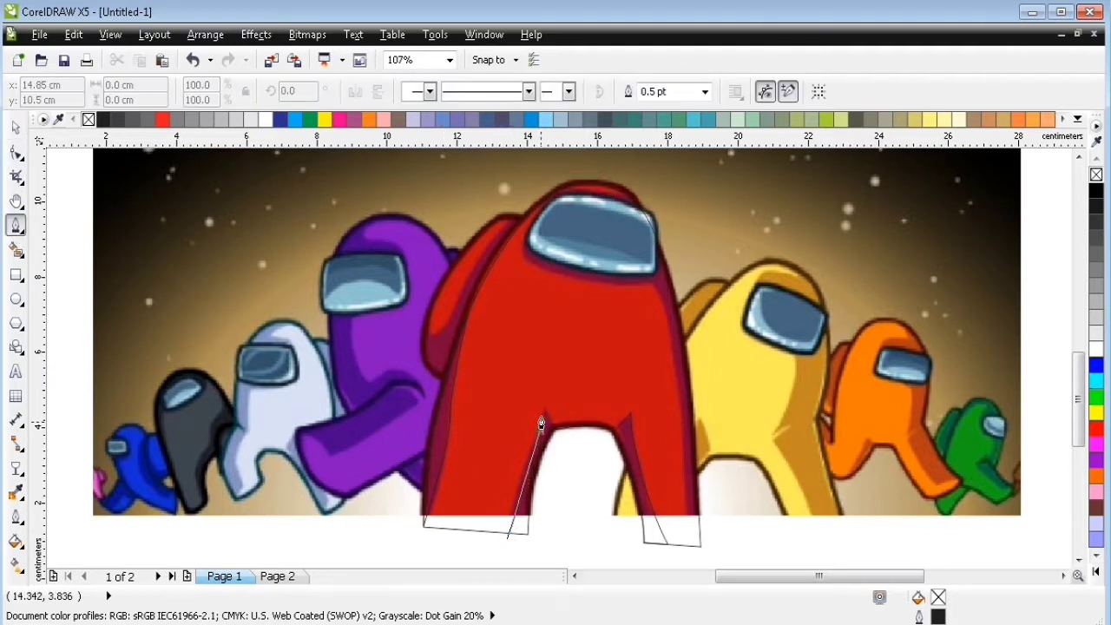
{"action": "left_click", "coordinate": [543, 425]}
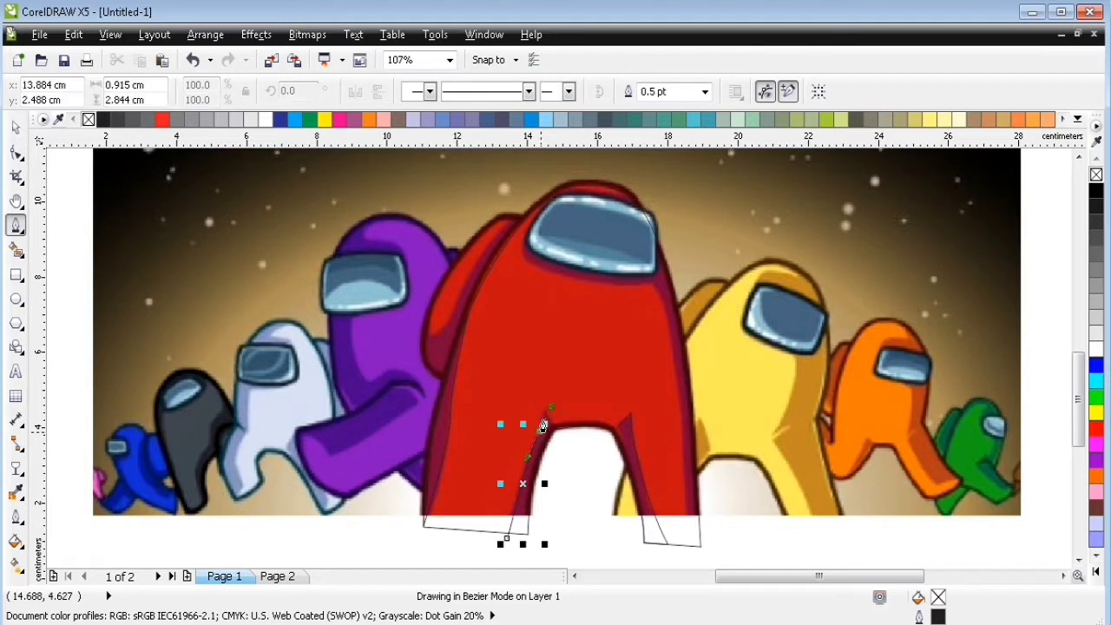
{"action": "left_click", "coordinate": [546, 408]}
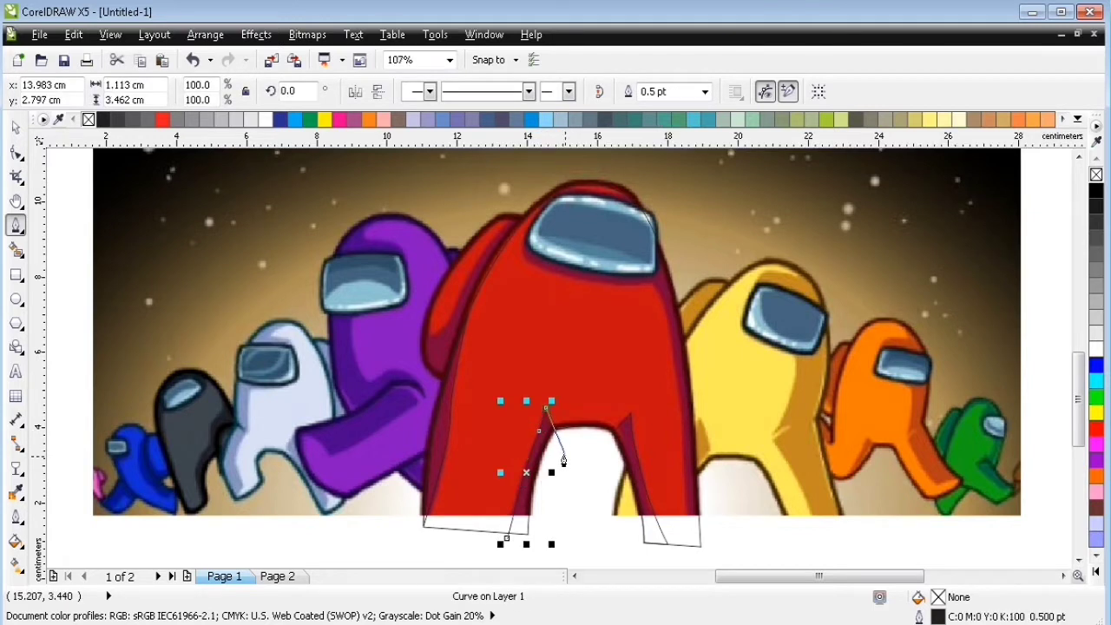
{"action": "left_click_drag", "start_coordinate": [564, 455], "coordinate": [569, 466]}
{"action": "left_click_drag", "start_coordinate": [545, 550], "coordinate": [507, 541]}
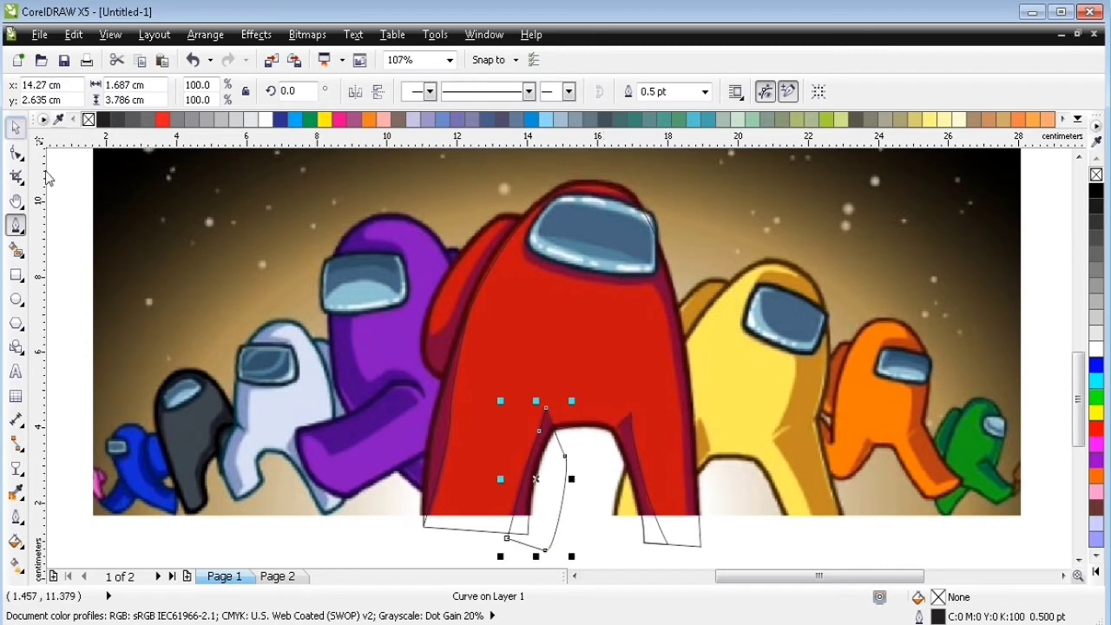
Intersect the left leg's inner shadow shape with the body outline, and remove the original shadow shape.
{"action": "left_click", "coordinate": [535, 329], "text": "shift"}
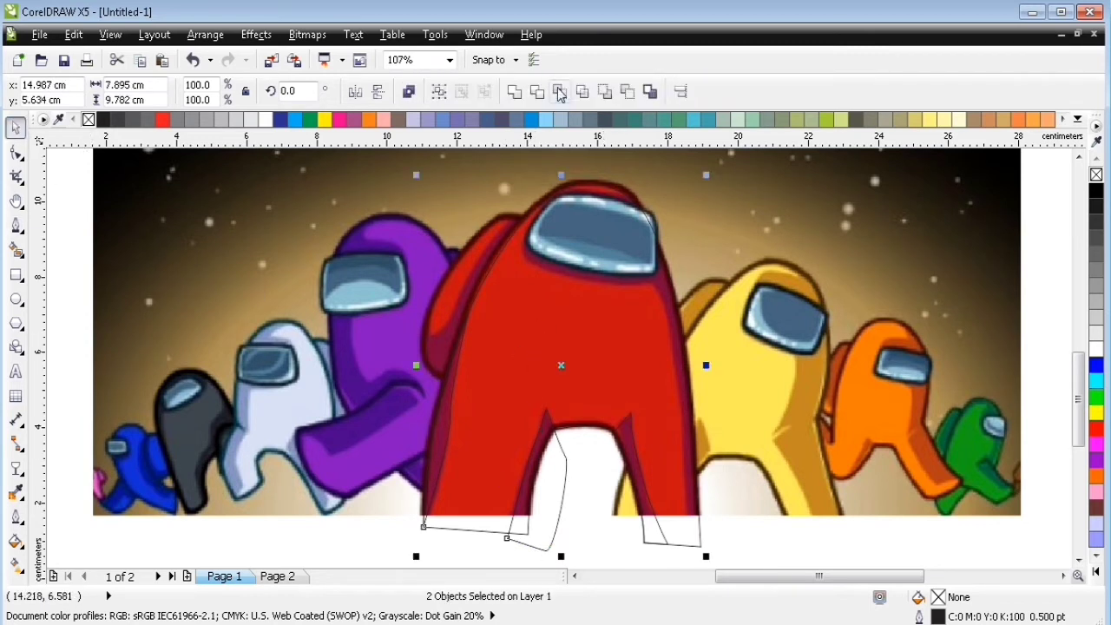
{"action": "left_click", "coordinate": [560, 93]}
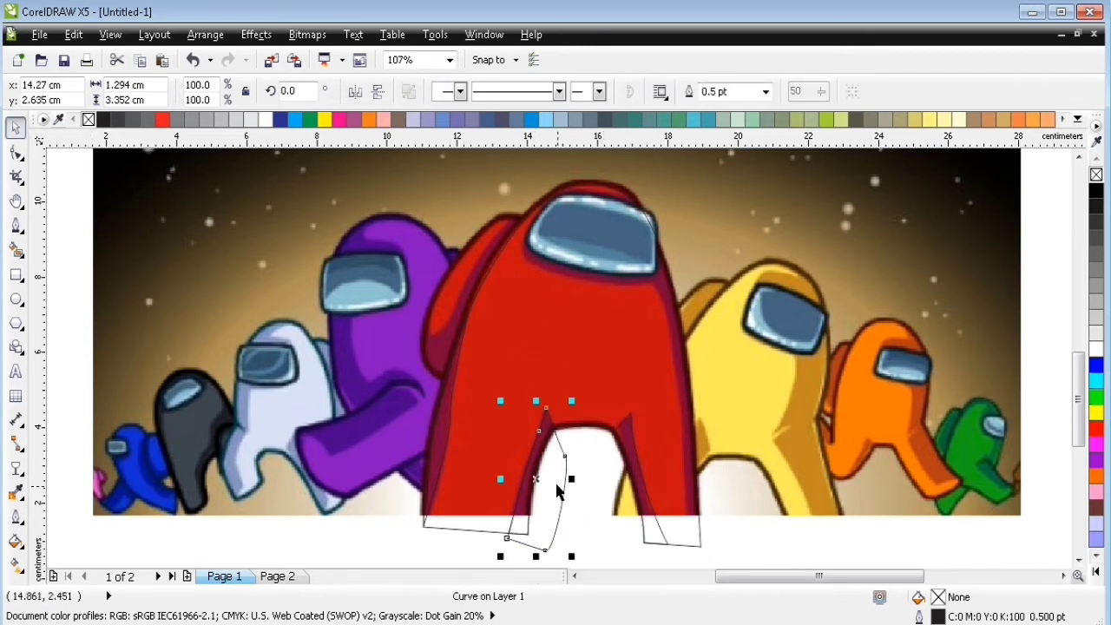
{"action": "key", "text": "Escape"}
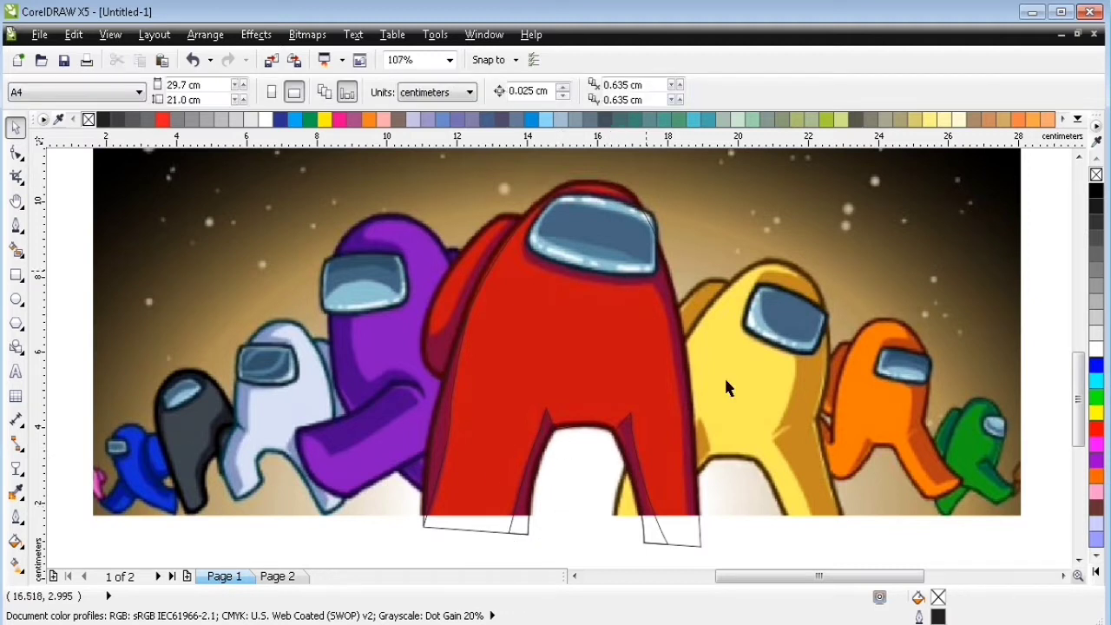
Draw a closed Pen shape about 7.3 by 9.2 cm following the shadow up the red character's right side and under the visor.
{"action": "left_click", "coordinate": [15, 224]}
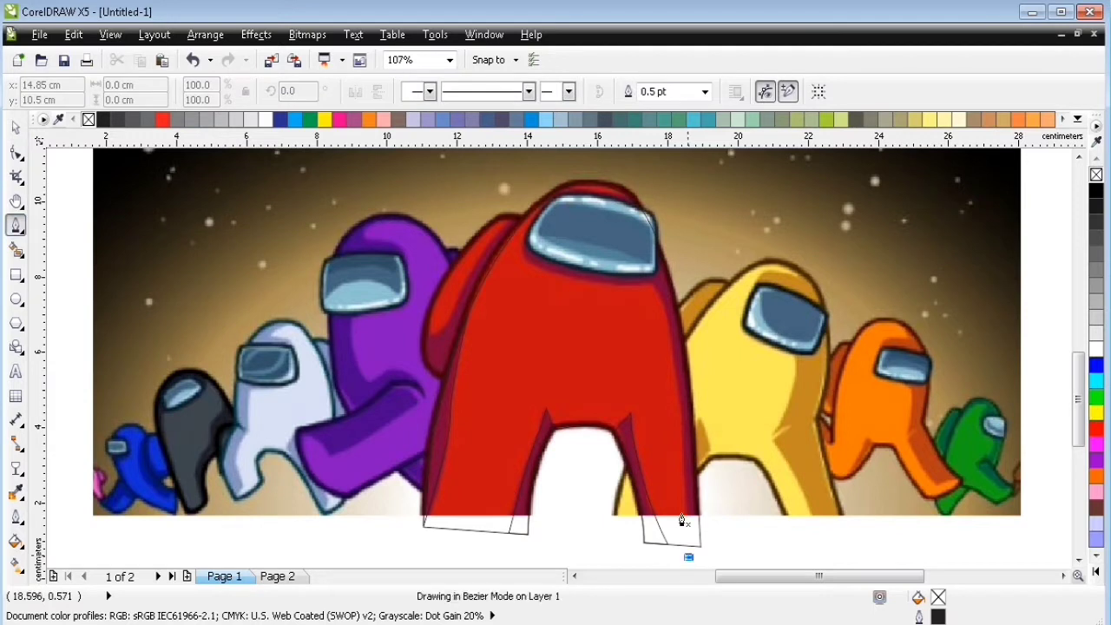
{"action": "left_click", "coordinate": [671, 333]}
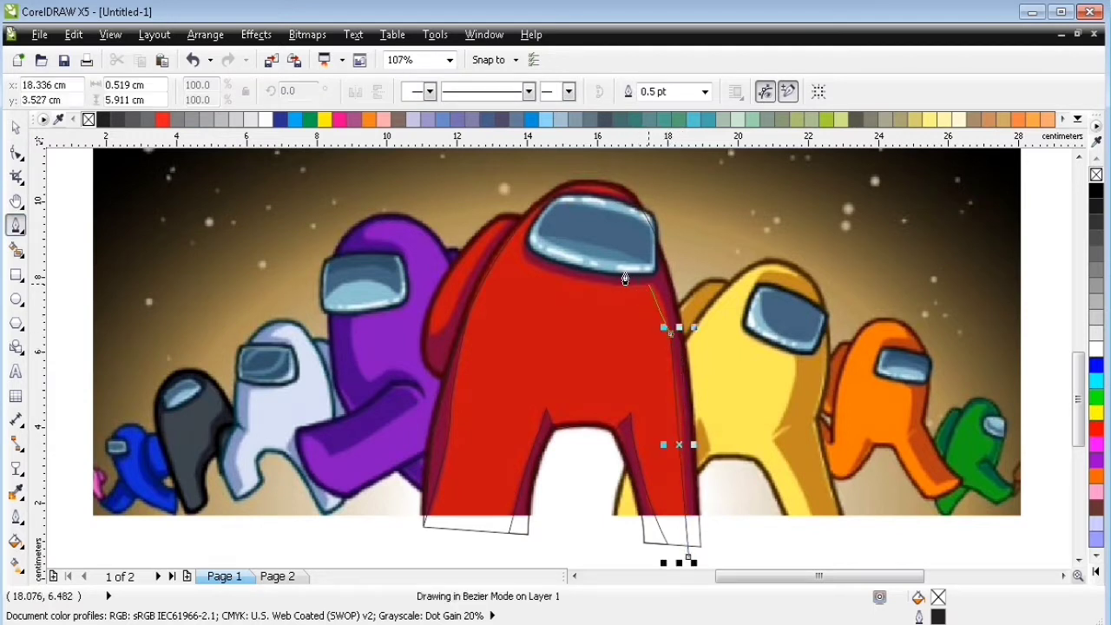
{"action": "left_click_drag", "start_coordinate": [649, 285], "coordinate": [626, 276]}
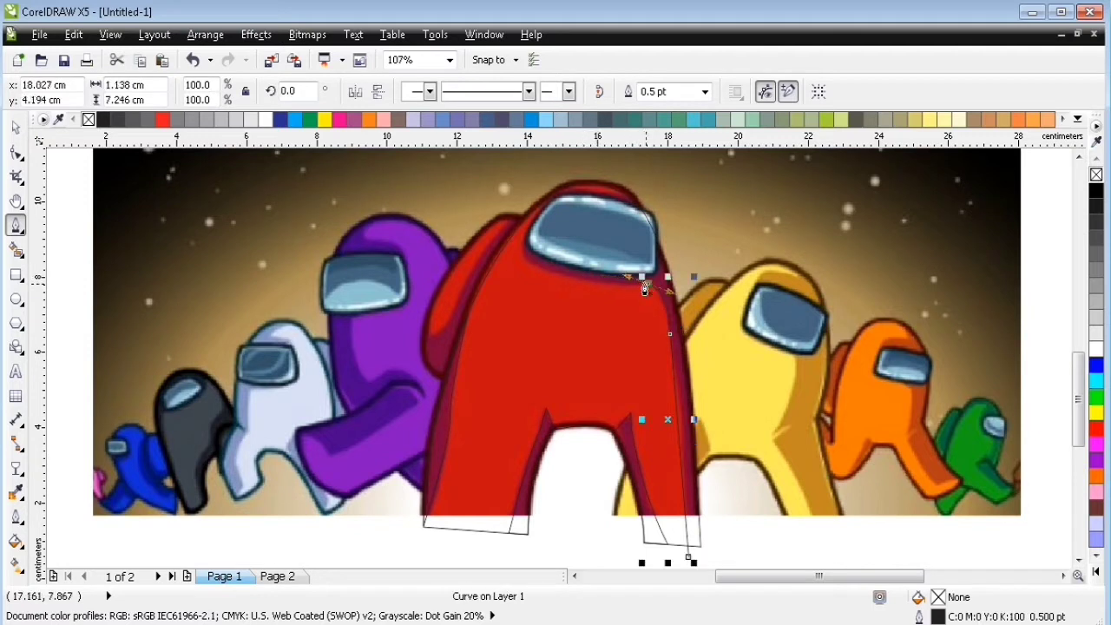
{"action": "left_click_drag", "start_coordinate": [527, 239], "coordinate": [545, 199]}
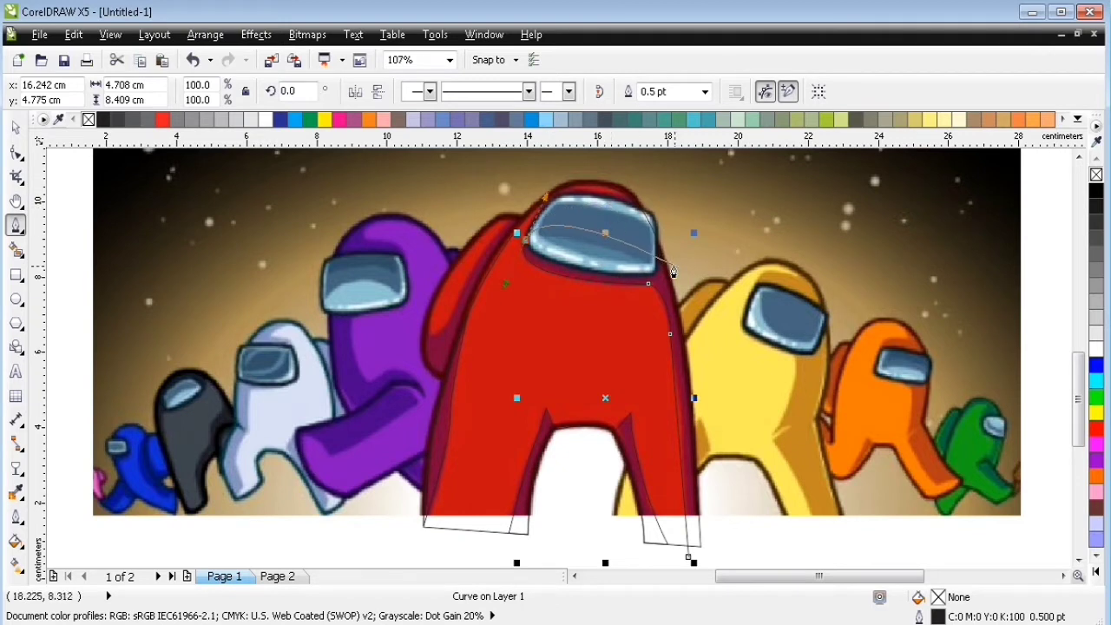
{"action": "left_click", "coordinate": [688, 217]}
{"action": "left_click_drag", "start_coordinate": [777, 540], "coordinate": [800, 534]}
{"action": "left_click", "coordinate": [688, 556]}
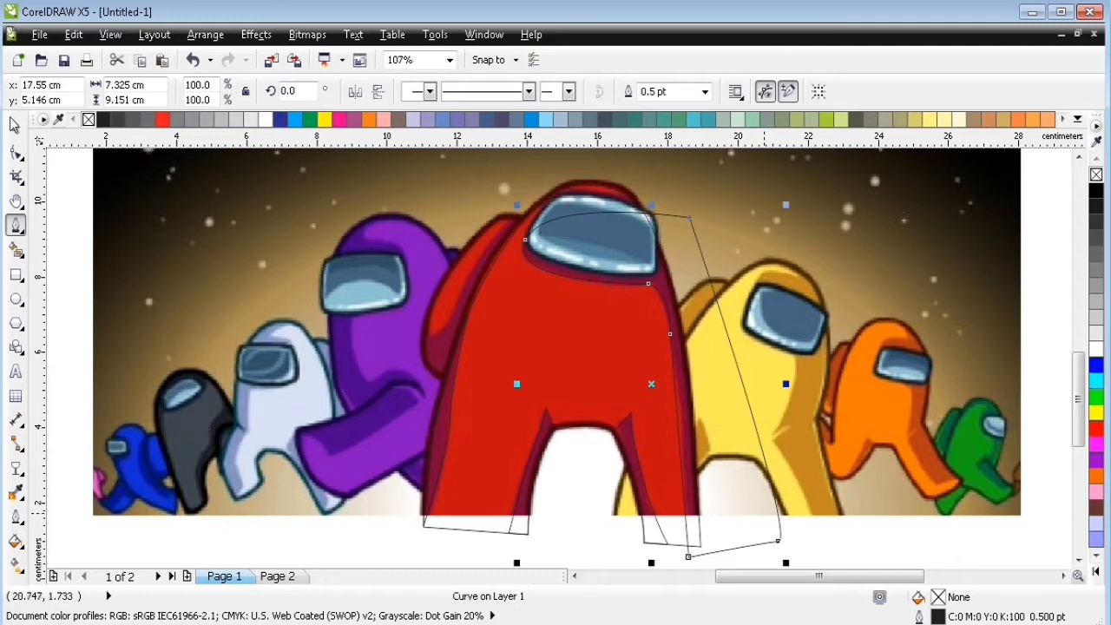
Intersect the right-side and visor shadow shape with the body outline, and delete the original shadow shape.
{"action": "left_click", "coordinate": [596, 369], "text": "shift"}
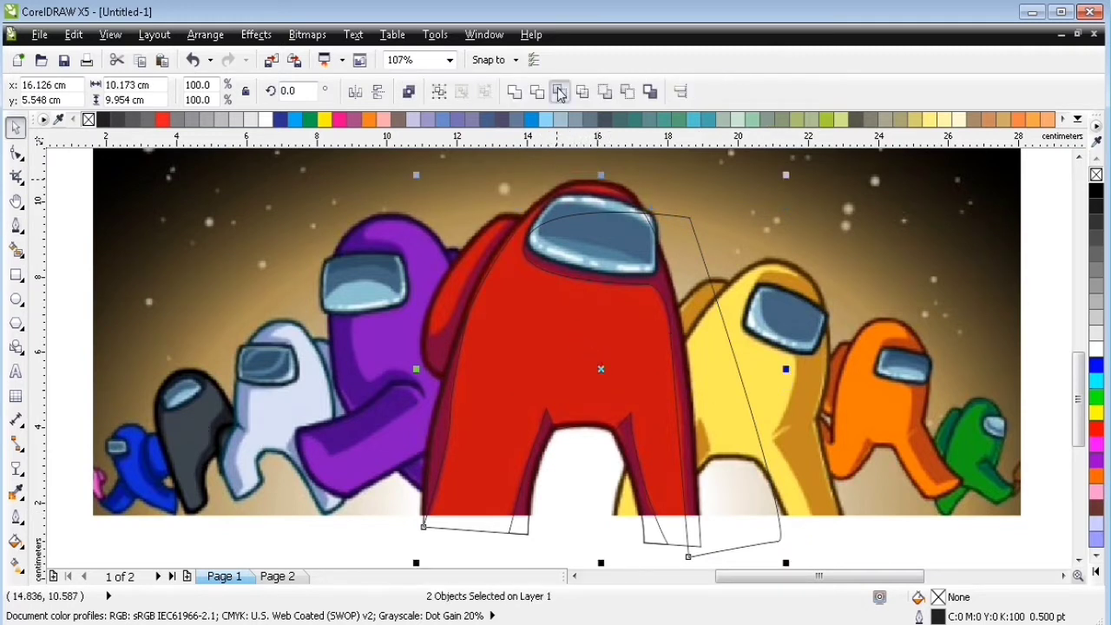
{"action": "left_click", "coordinate": [559, 92]}
{"action": "left_click", "coordinate": [721, 353]}
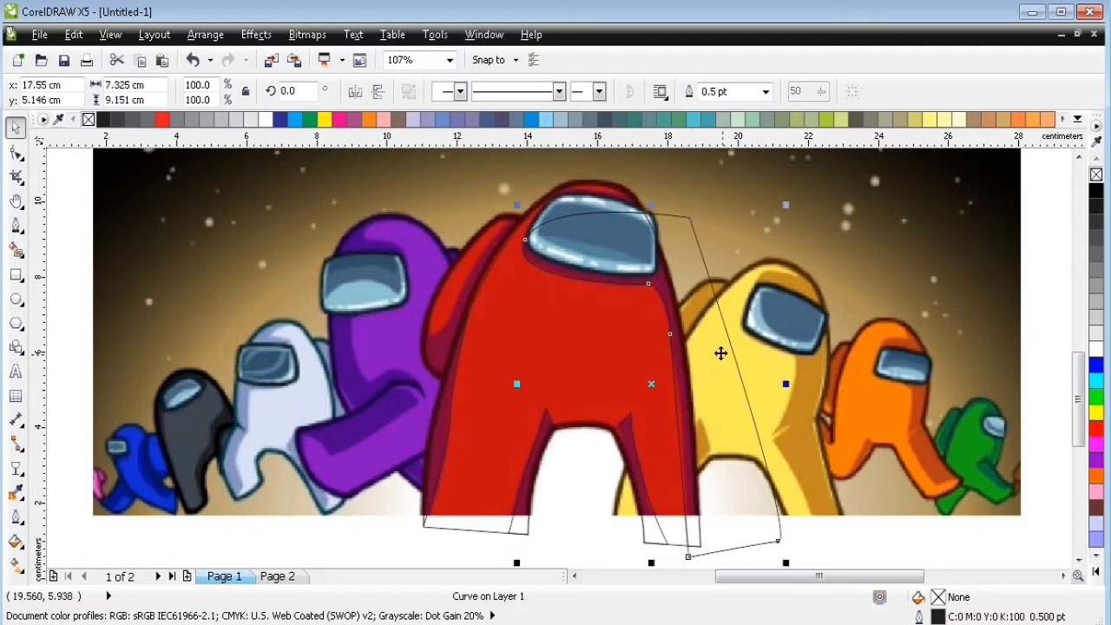
{"action": "key", "text": "Delete"}
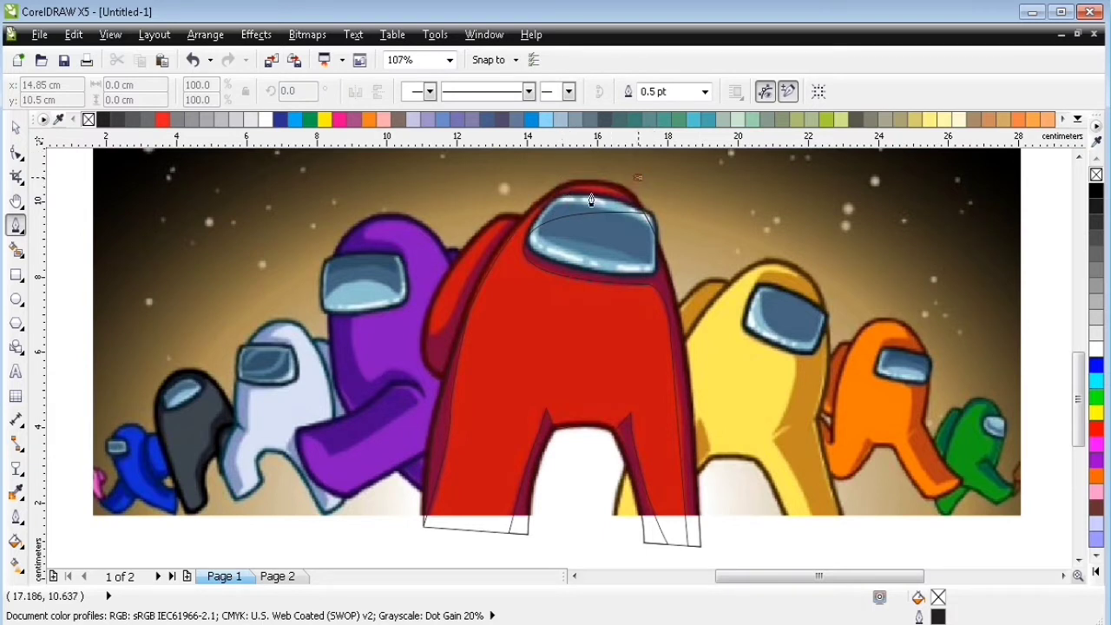
Draw a closed Pen shape about 5 by 1.5 cm around the shadow on the red character's head above the visor.
{"action": "left_click_drag", "start_coordinate": [591, 201], "coordinate": [567, 189]}
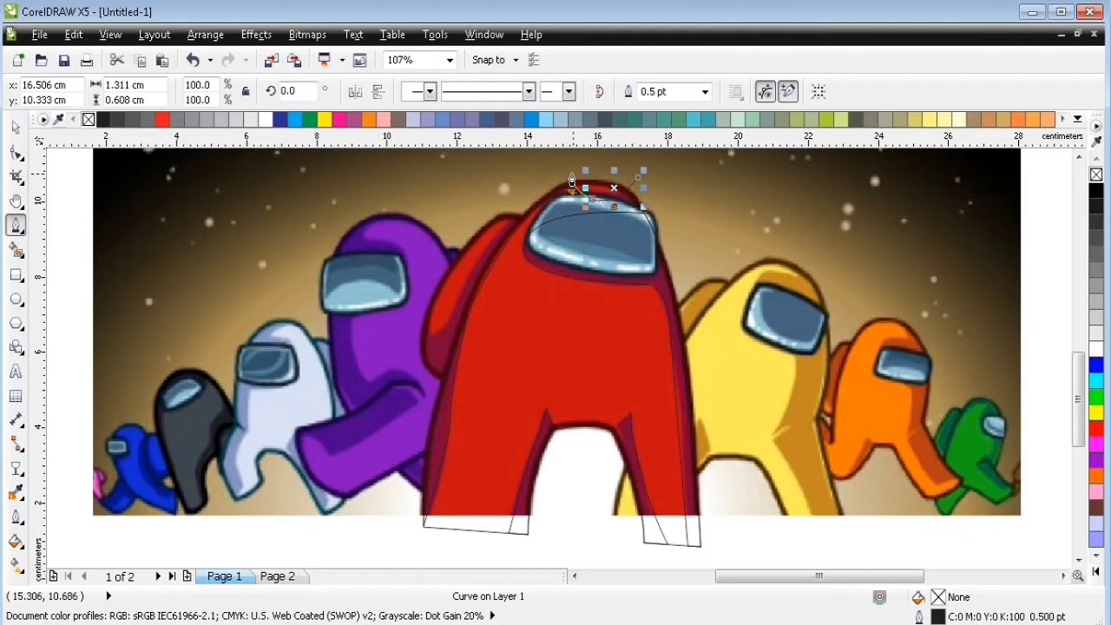
{"action": "left_click", "coordinate": [573, 172]}
{"action": "left_click", "coordinate": [519, 194]}
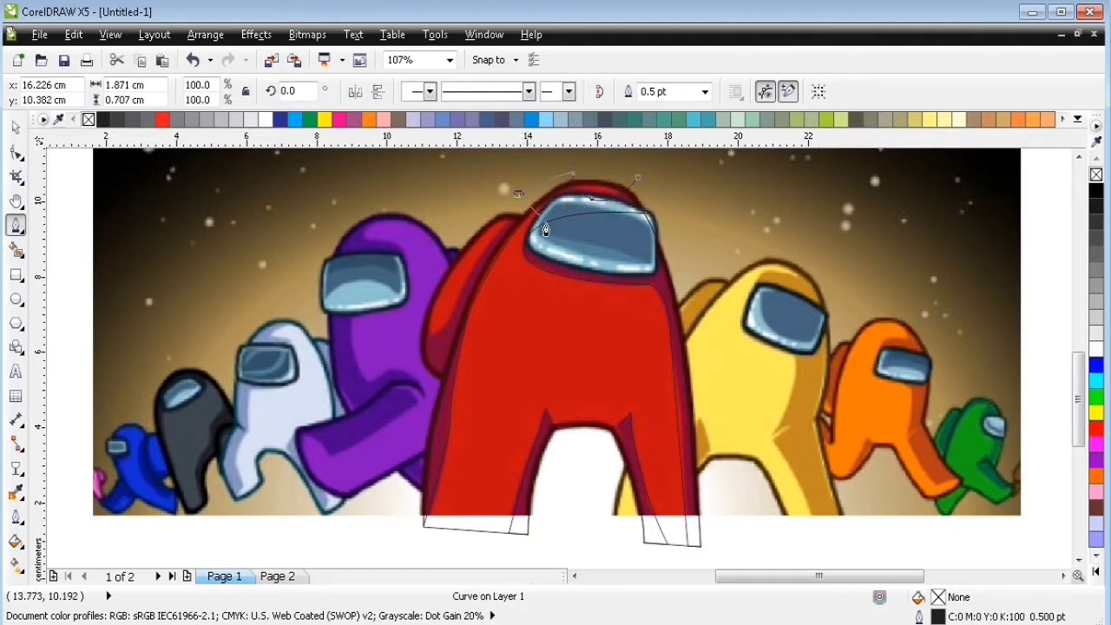
{"action": "left_click_drag", "start_coordinate": [549, 231], "coordinate": [695, 224]}
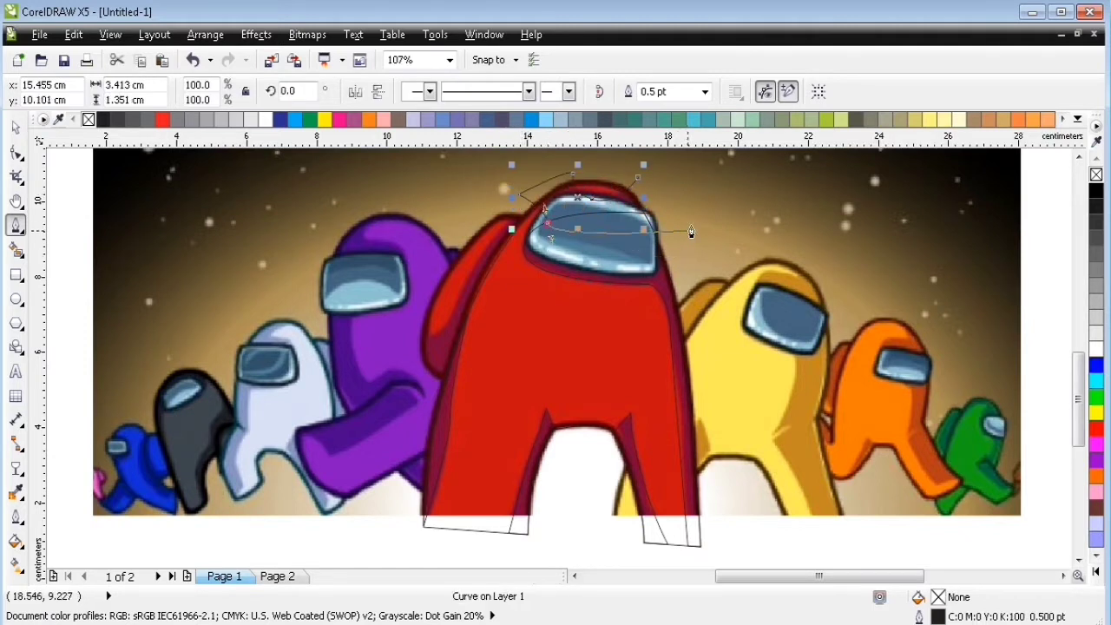
{"action": "left_click", "coordinate": [637, 179]}
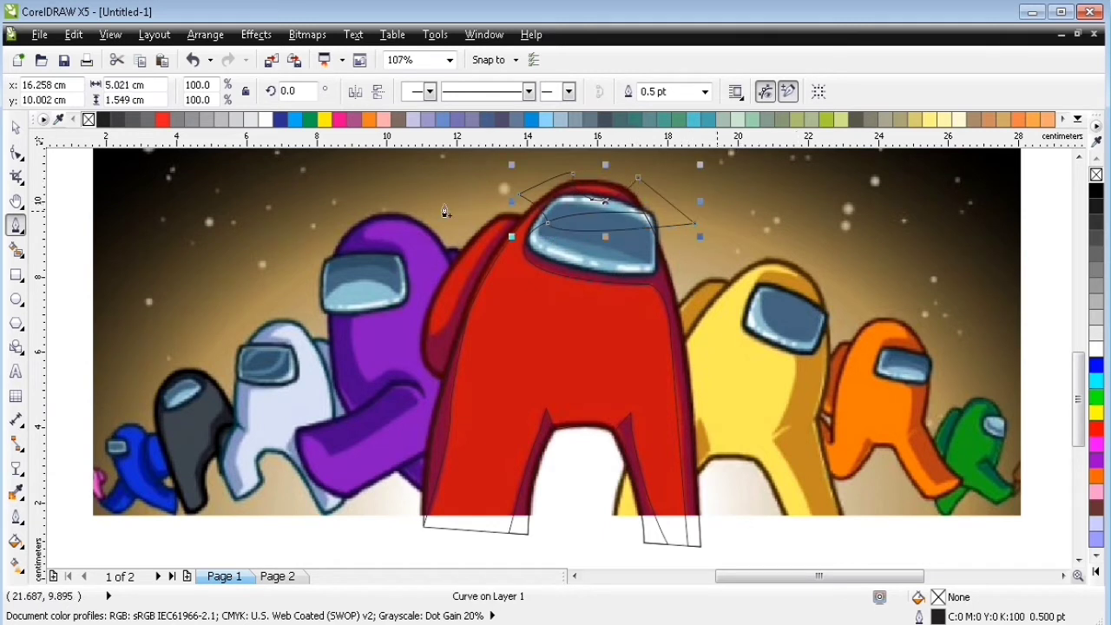
Intersect the head shadow shape with the body outline, and remove the original shadow shape.
{"action": "left_click", "coordinate": [18, 127]}
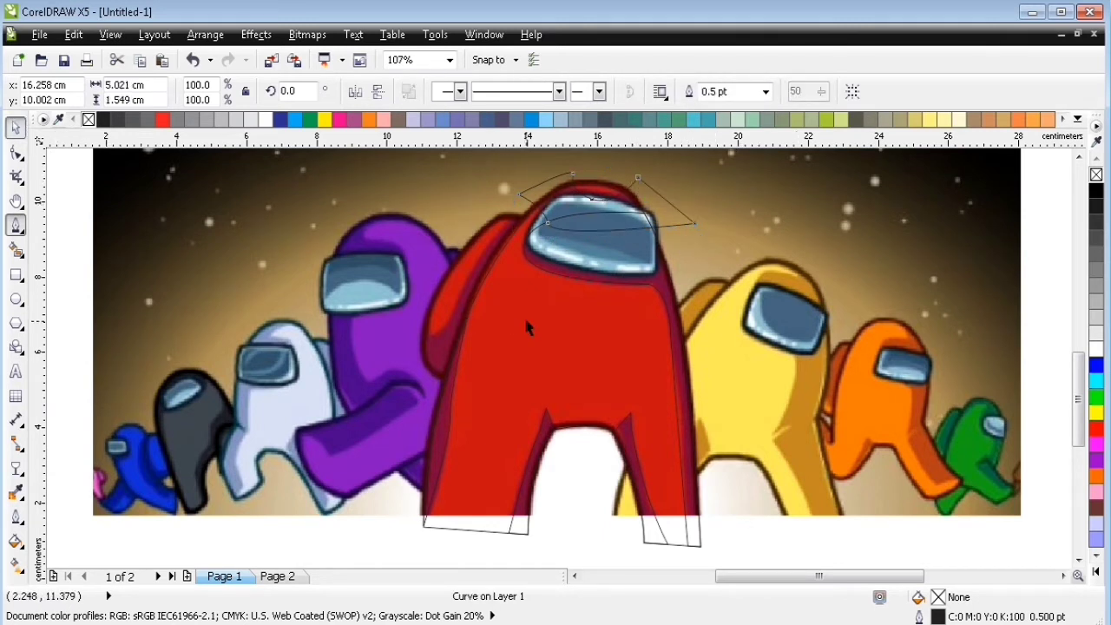
{"action": "left_click", "coordinate": [524, 315], "text": "shift"}
{"action": "left_click", "coordinate": [558, 91]}
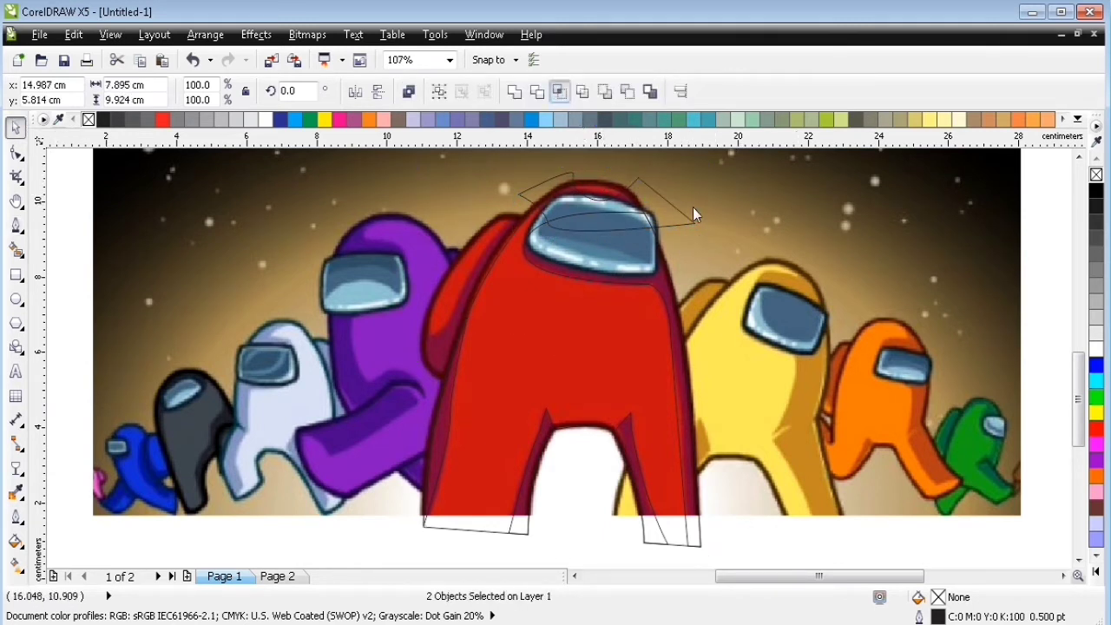
{"action": "key", "text": "Escape"}
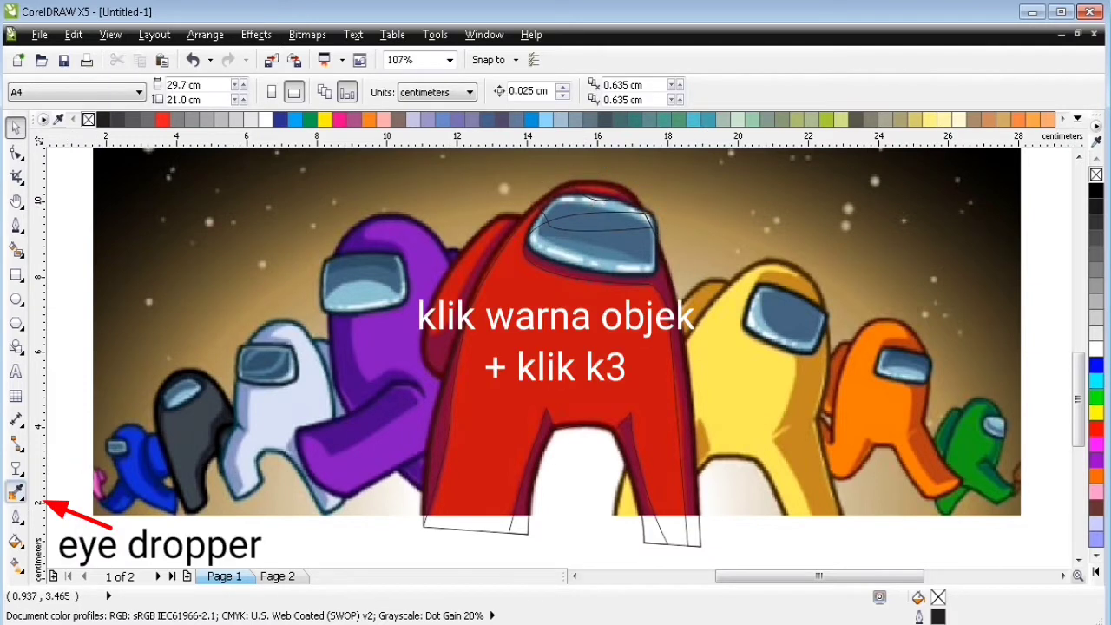
Sample the dark maroon shadow color #7F0637 from the reference image and fill all the red character's shadow shapes with it.
{"action": "left_click", "coordinate": [15, 492]}
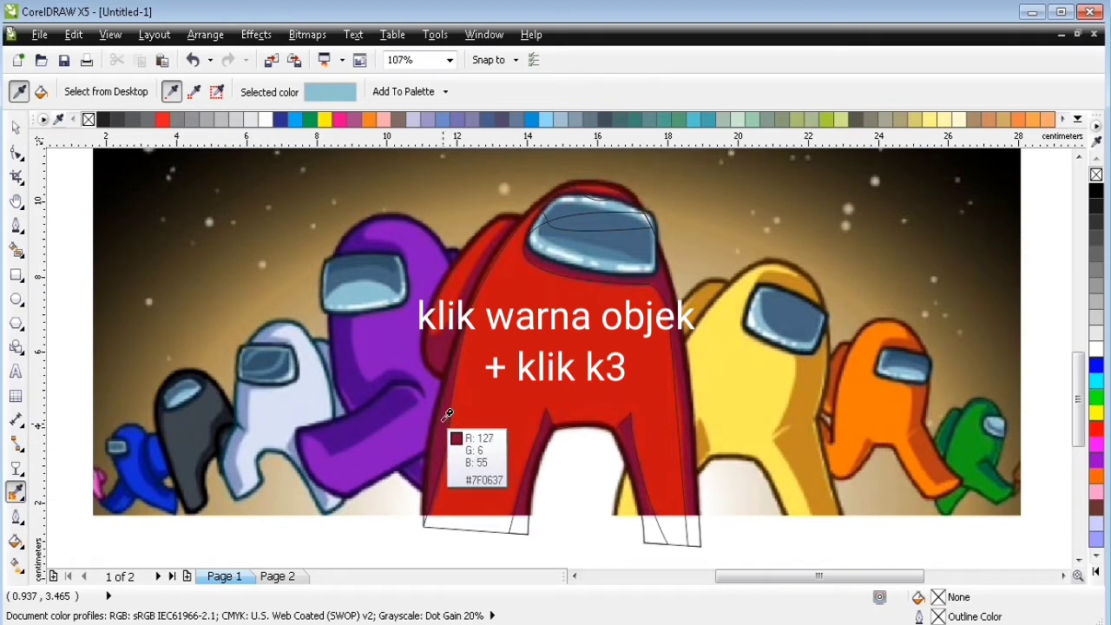
{"action": "left_click", "coordinate": [435, 421]}
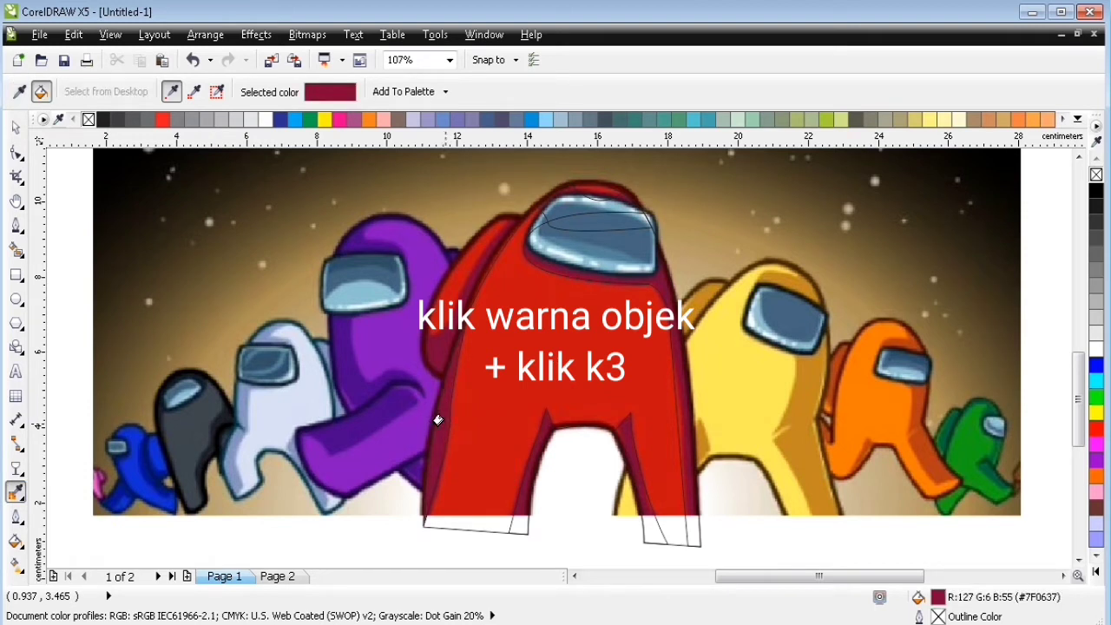
{"action": "left_click", "coordinate": [510, 507]}
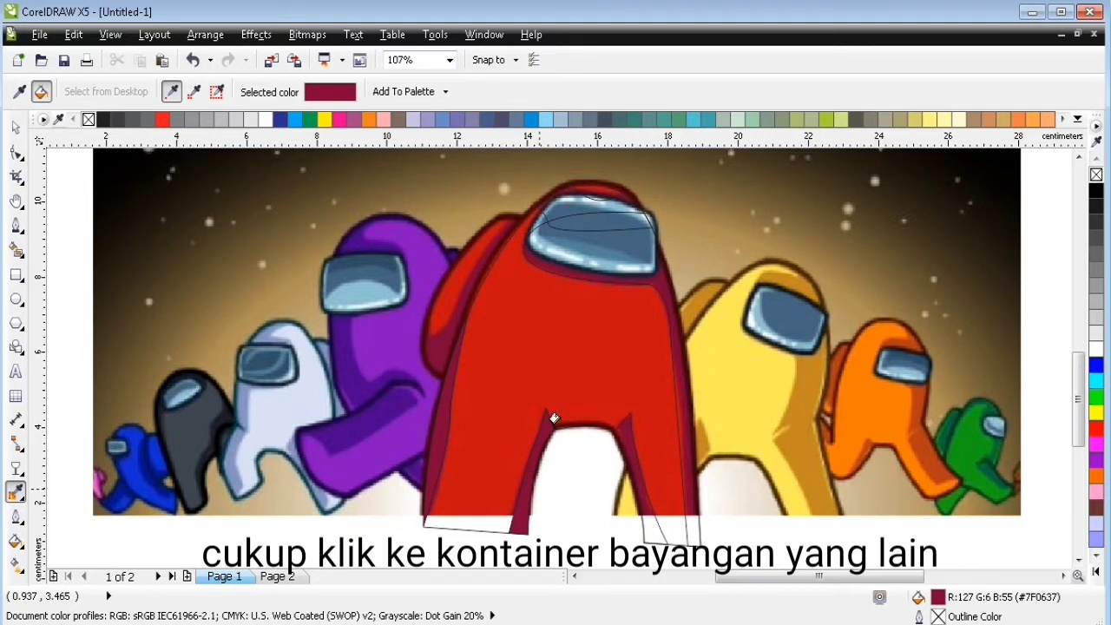
{"action": "left_click", "coordinate": [615, 427]}
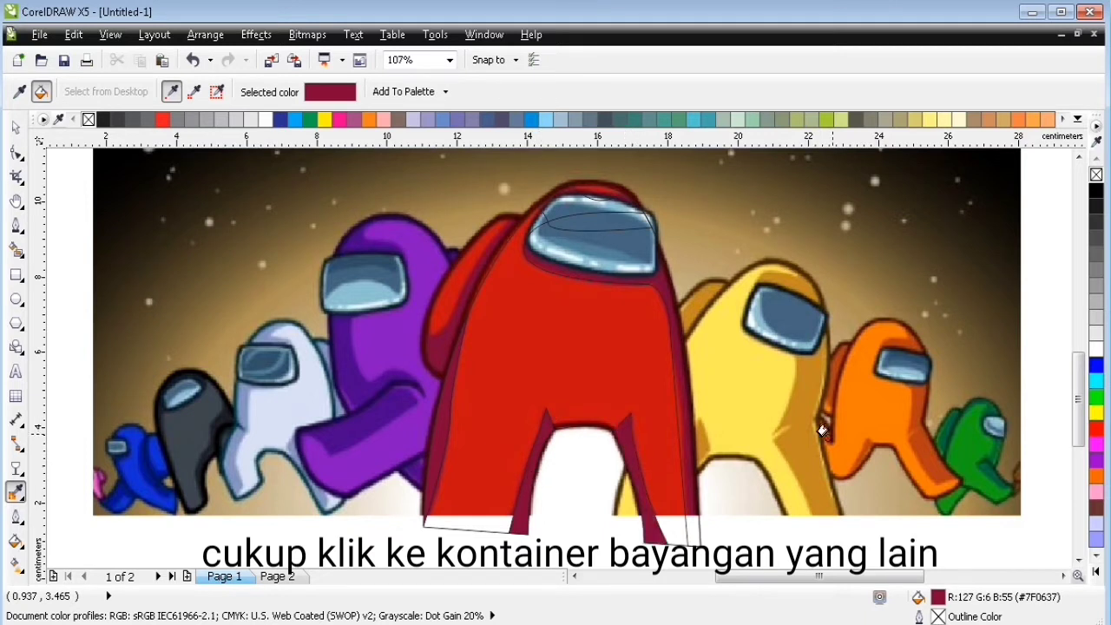
{"action": "left_click", "coordinate": [677, 389]}
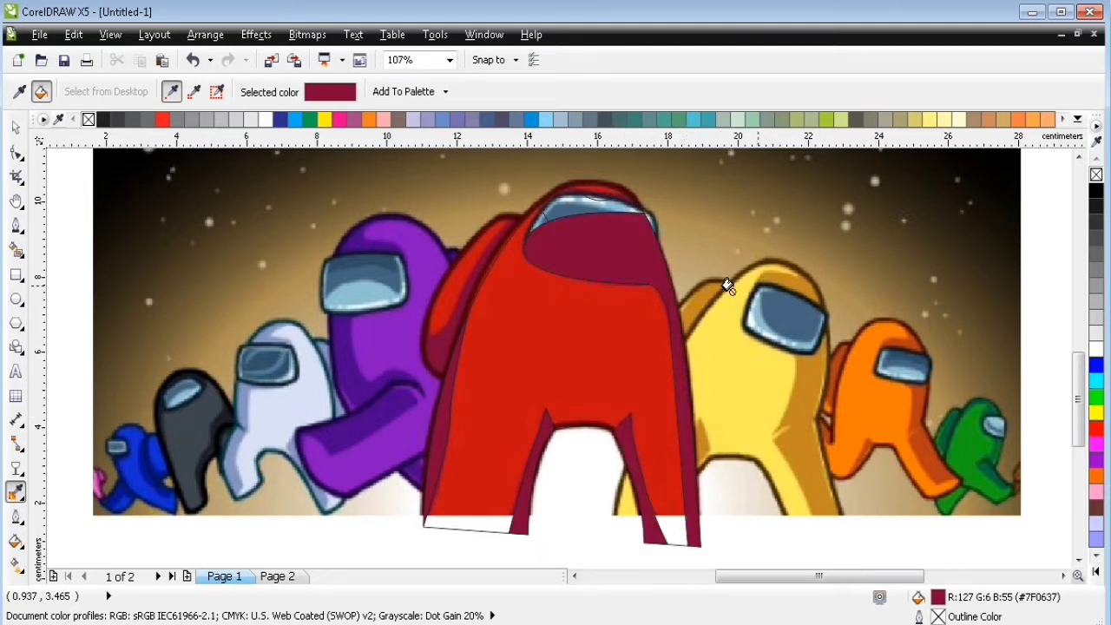
{"action": "left_click", "coordinate": [556, 188]}
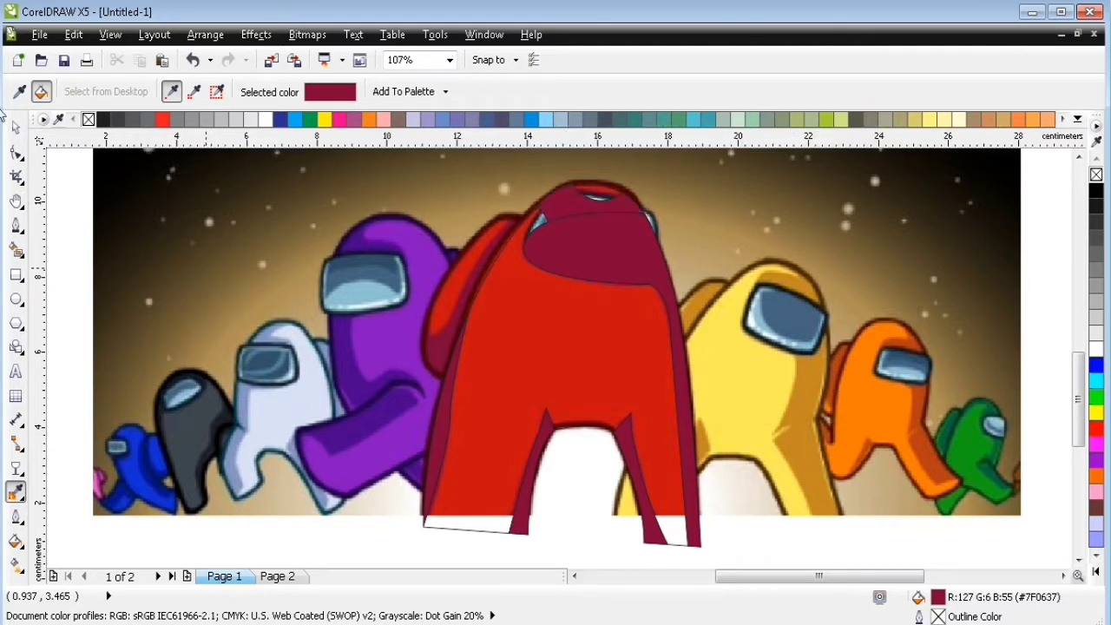
Sample the red body color #C50F0F from the reference image and fill the main body shape with it.
{"action": "left_click", "coordinate": [16, 128]}
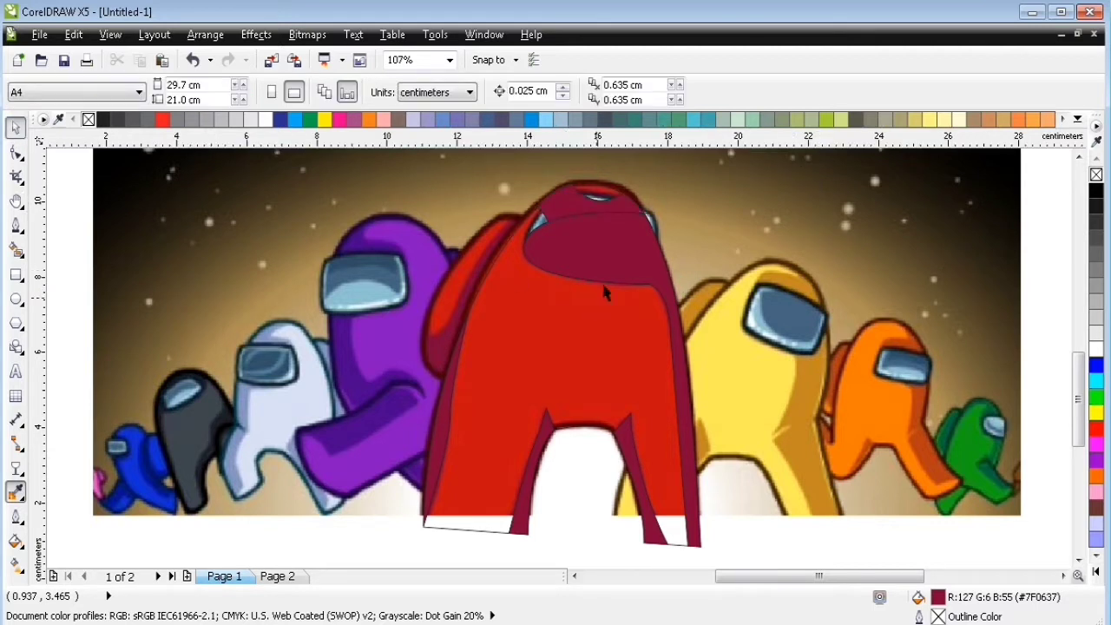
{"action": "left_click", "coordinate": [444, 439]}
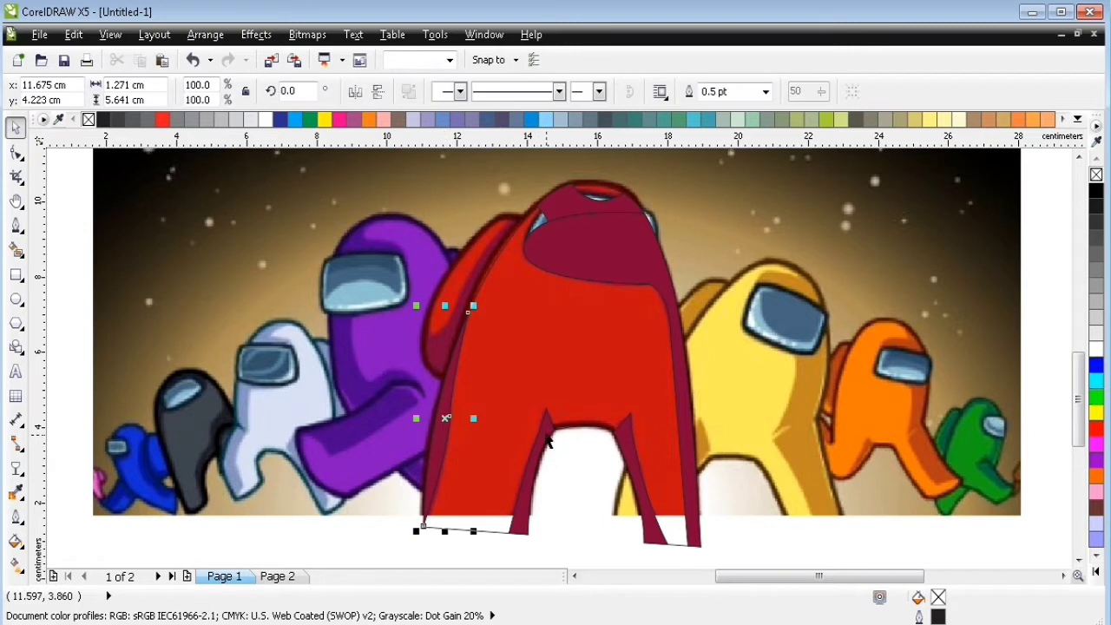
{"action": "left_click", "coordinate": [636, 343], "text": "shift"}
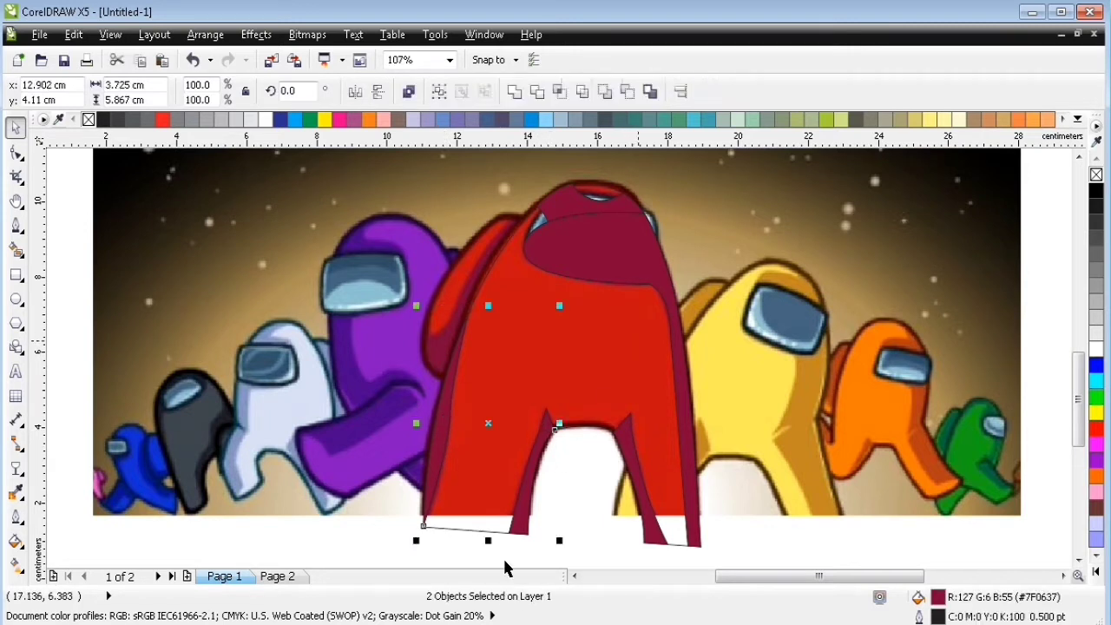
{"action": "left_click", "coordinate": [426, 556]}
{"action": "left_click", "coordinate": [577, 327]}
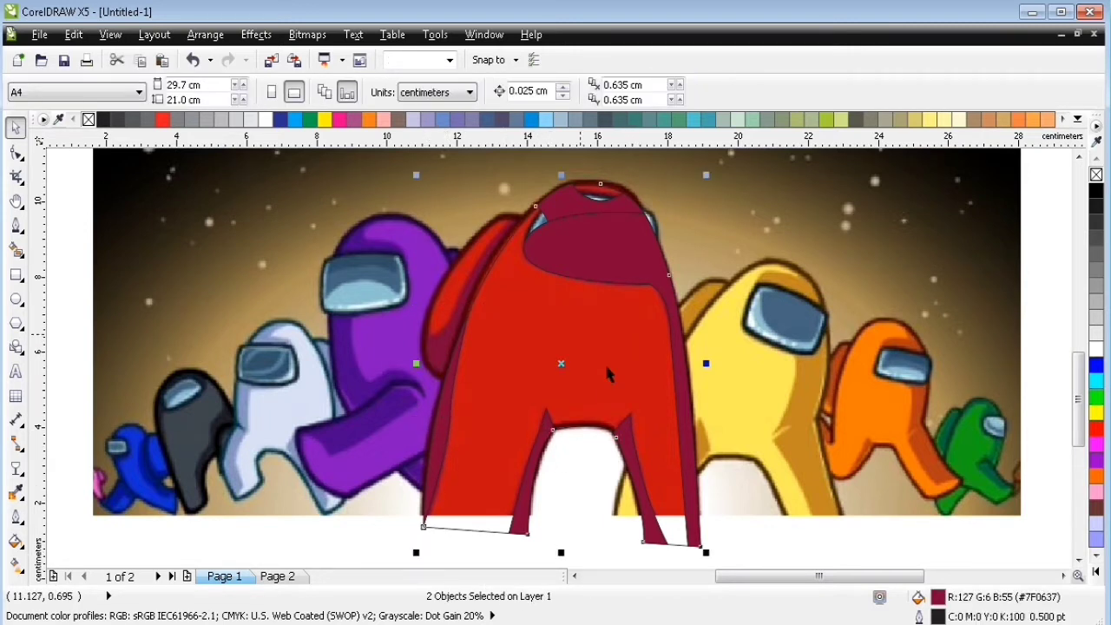
{"action": "left_click", "coordinate": [16, 492]}
{"action": "left_click", "coordinate": [626, 316]}
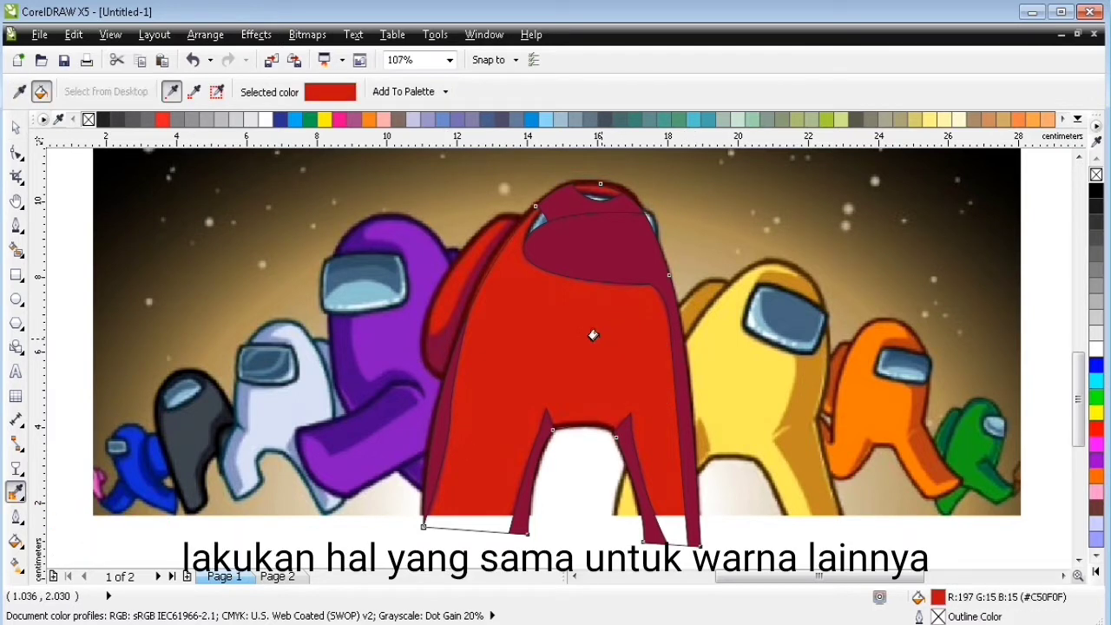
{"action": "left_click", "coordinate": [593, 336]}
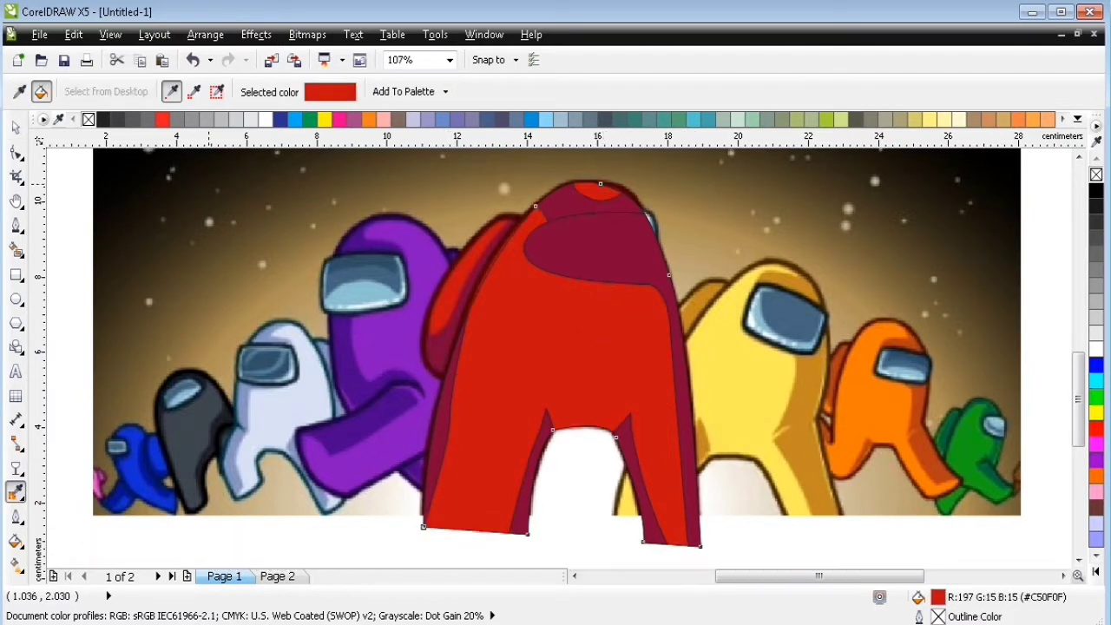
Try outline widths of 2 pt and 4 pt on the red body shape.
{"action": "left_click", "coordinate": [16, 128]}
{"action": "left_click", "coordinate": [498, 405]}
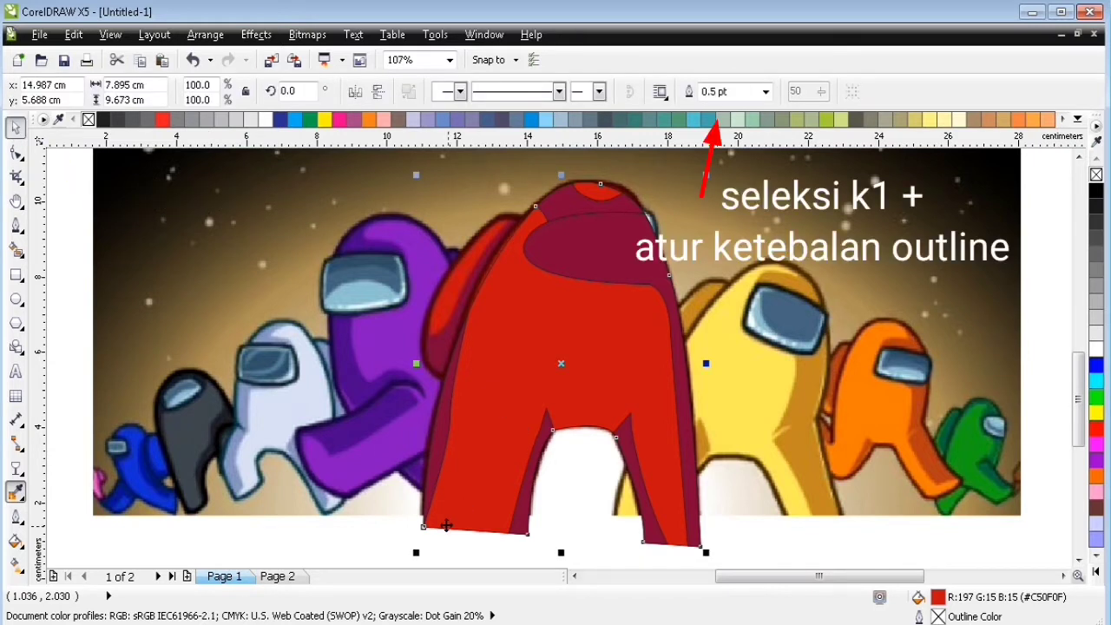
{"action": "left_click", "coordinate": [728, 91]}
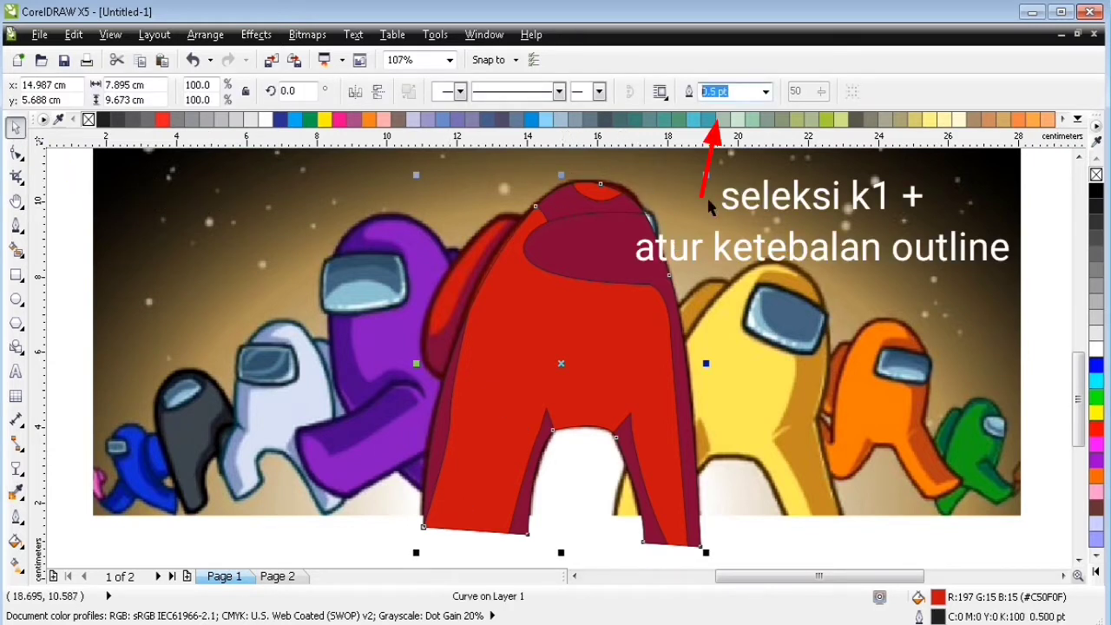
{"action": "key", "text": "Return"}
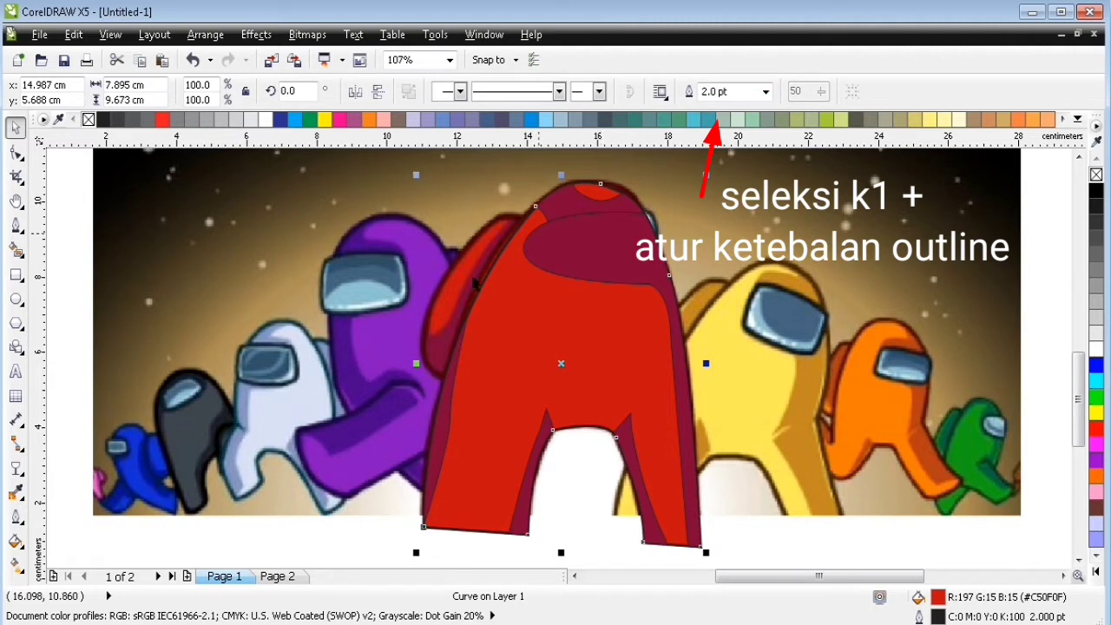
{"action": "left_click", "coordinate": [740, 91]}
{"action": "type", "text": "4"}
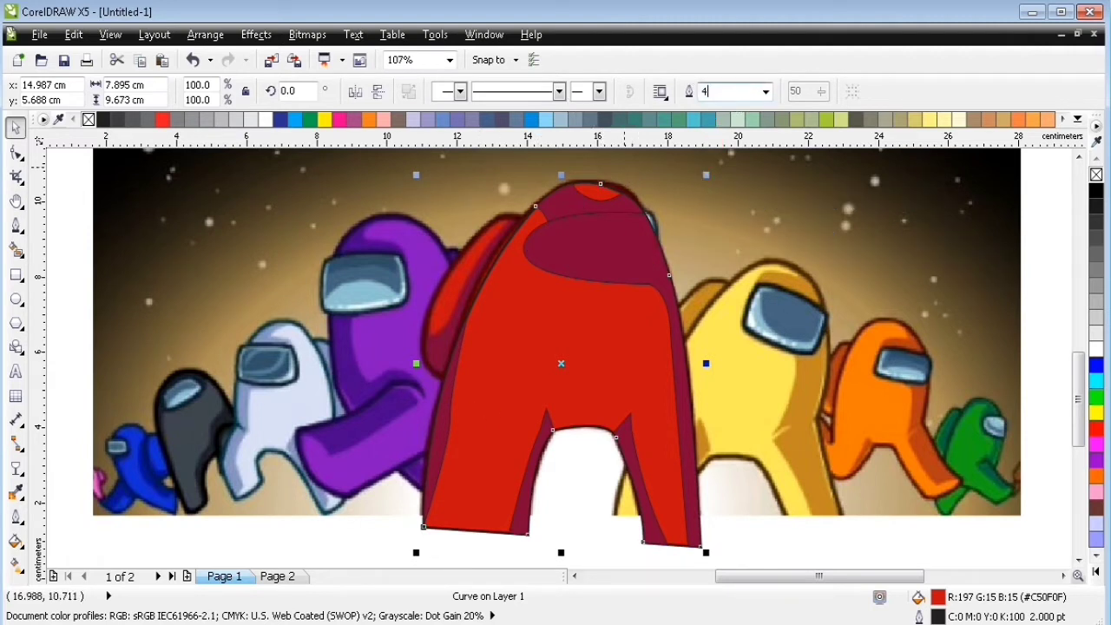
{"action": "key", "text": "Return"}
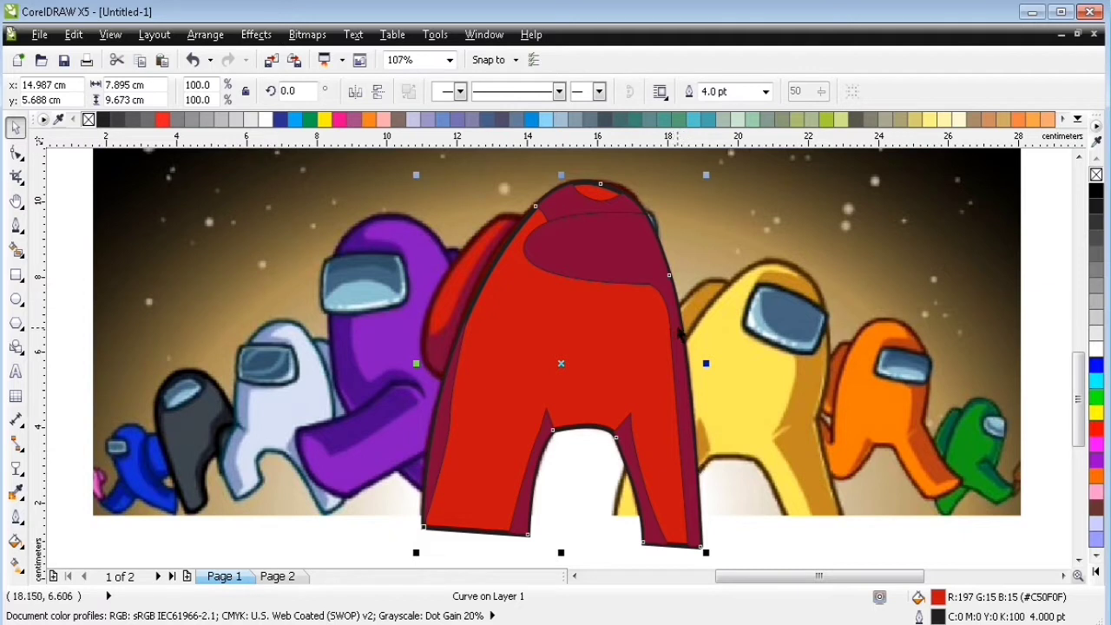
Give the body shape's outline rounded corners and rounded line caps, and place it behind the fill.
{"action": "key", "text": "F12"}
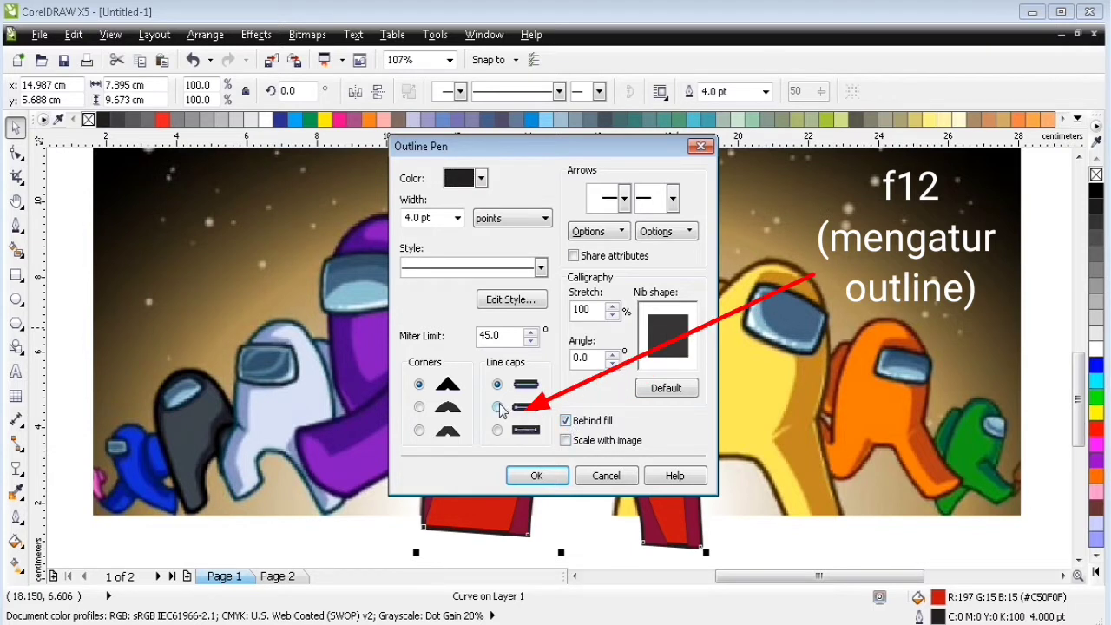
{"action": "left_click", "coordinate": [420, 408]}
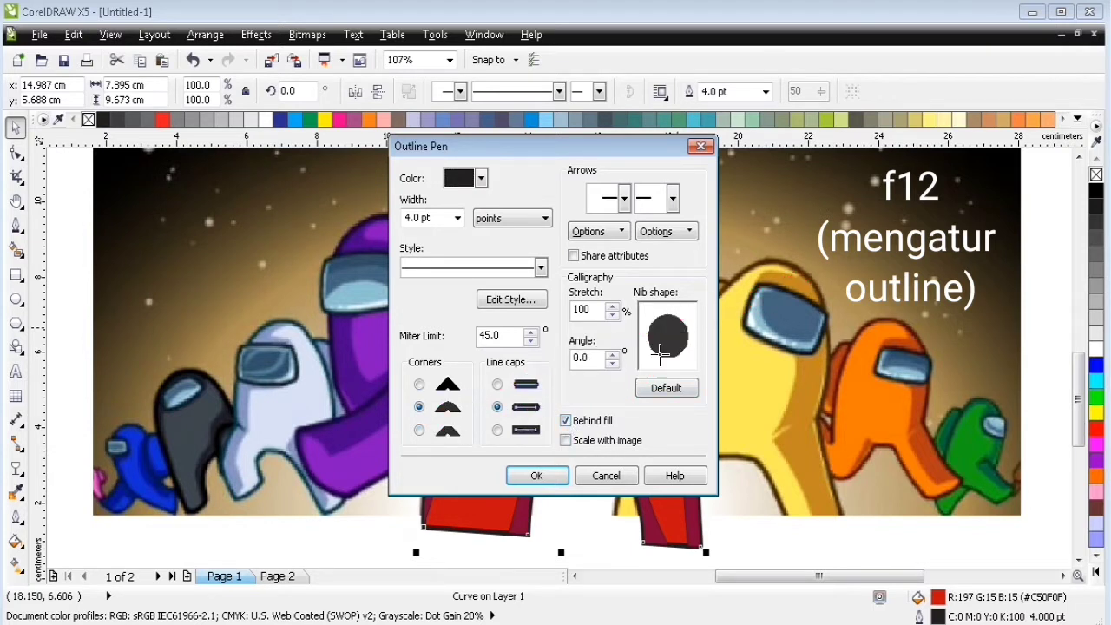
{"action": "left_click", "coordinate": [556, 473]}
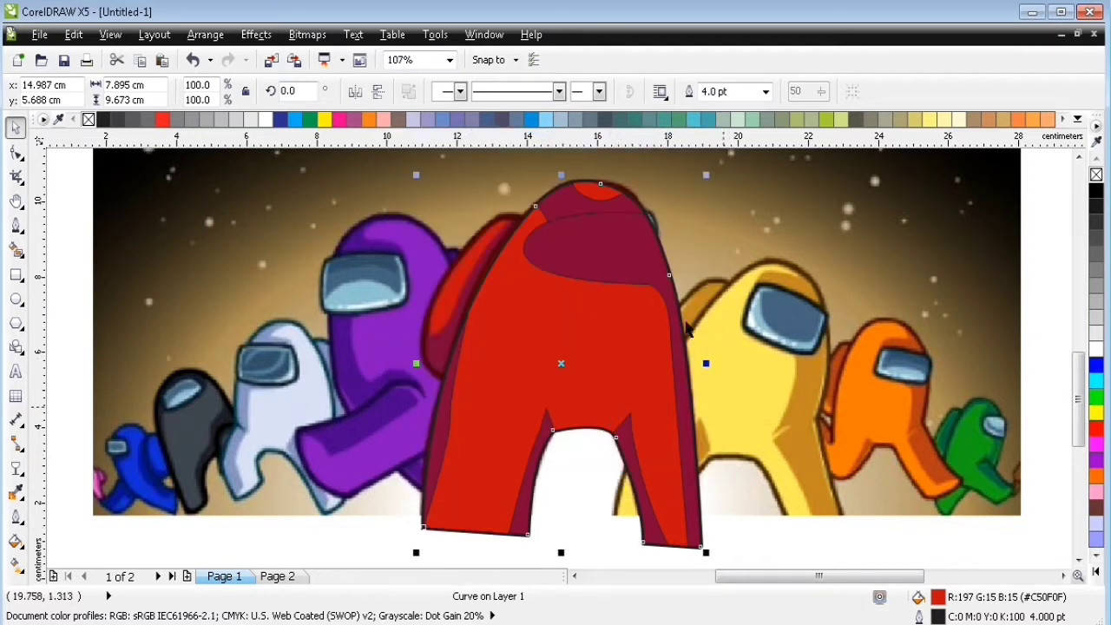
Set the body shape's outline width to 8 pt and its outline color to pure black, and deselect it.
{"action": "left_click", "coordinate": [717, 92]}
{"action": "type", "text": "8"}
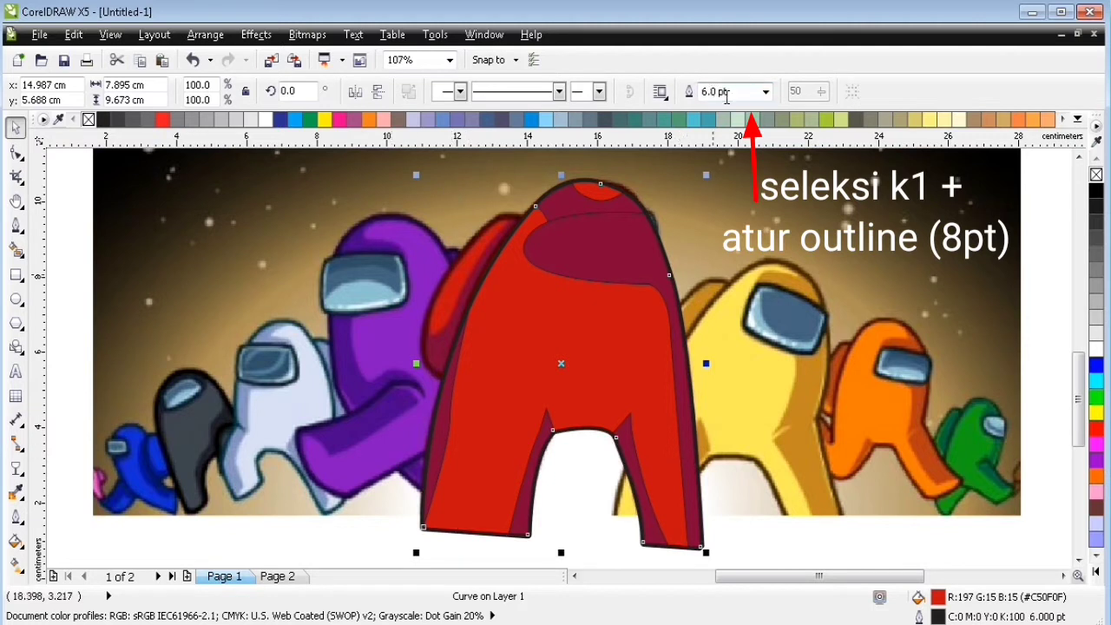
{"action": "key", "text": "Return"}
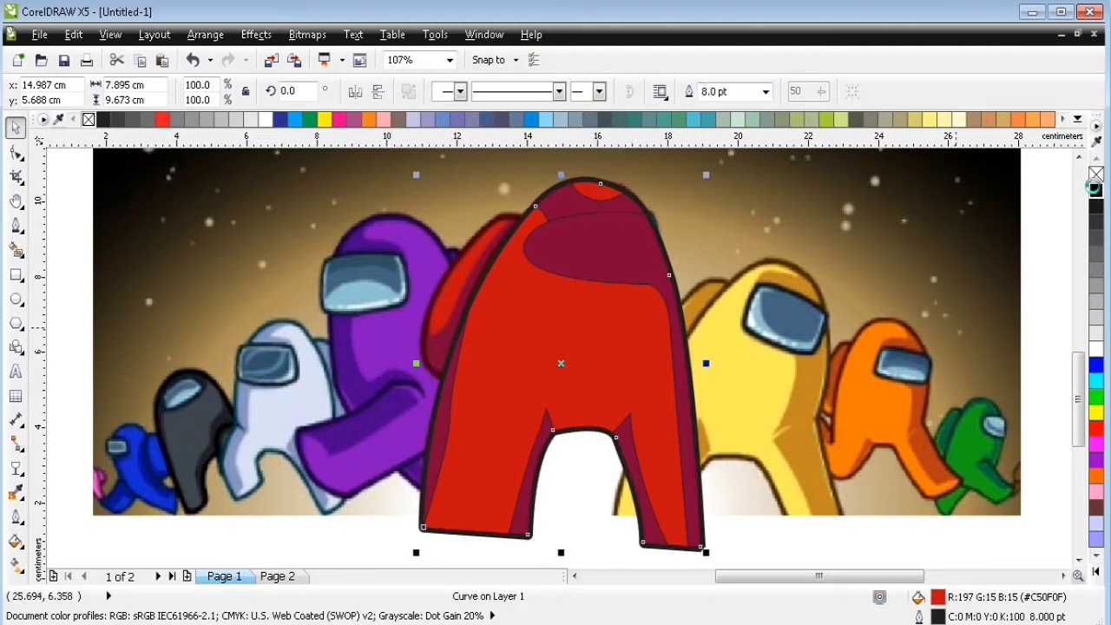
{"action": "right_click", "coordinate": [1096, 191]}
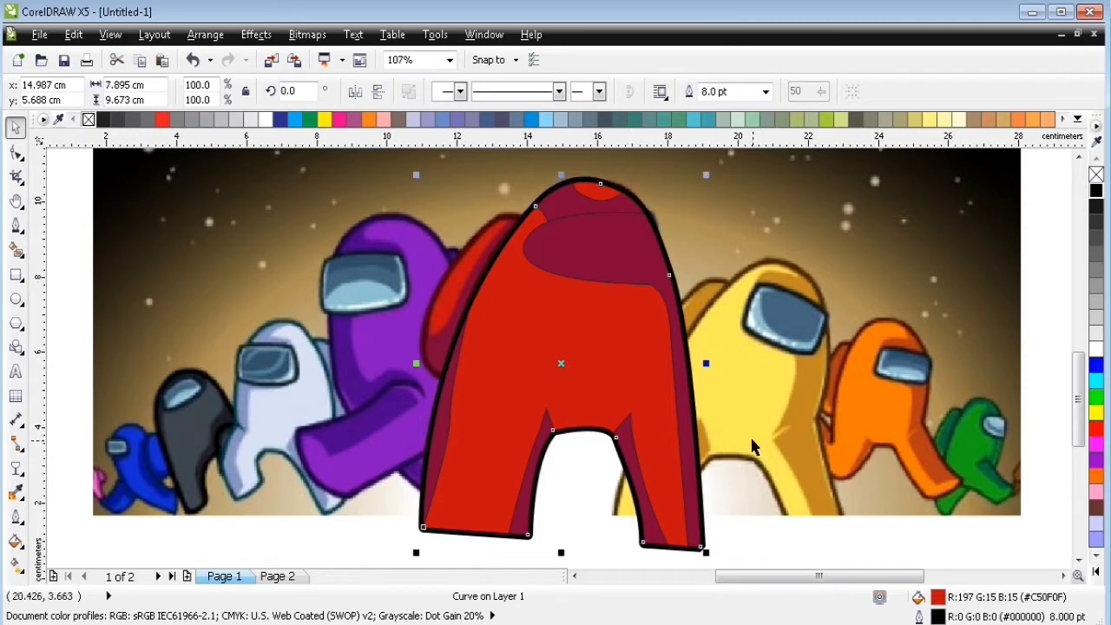
{"action": "left_click", "coordinate": [381, 553]}
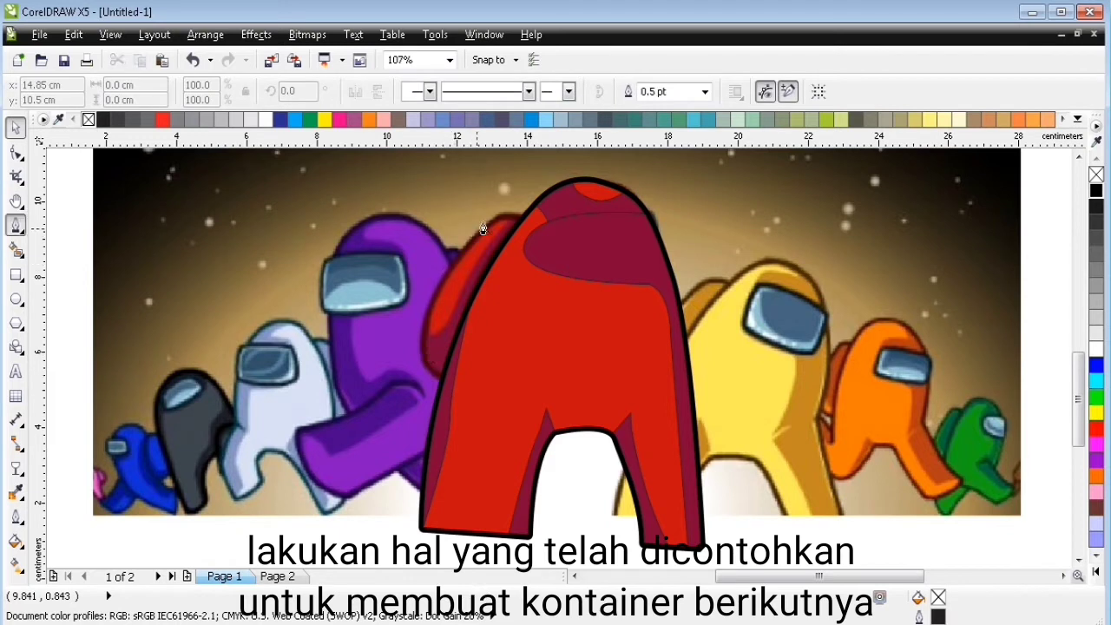
Draw a closed Pen shape about 3 by 4.7 cm tracing the red character's backpack and overlapping the body.
{"action": "left_click", "coordinate": [458, 388]}
{"action": "left_click_drag", "start_coordinate": [425, 327], "coordinate": [440, 277]}
{"action": "left_click_drag", "start_coordinate": [527, 217], "coordinate": [568, 243]}
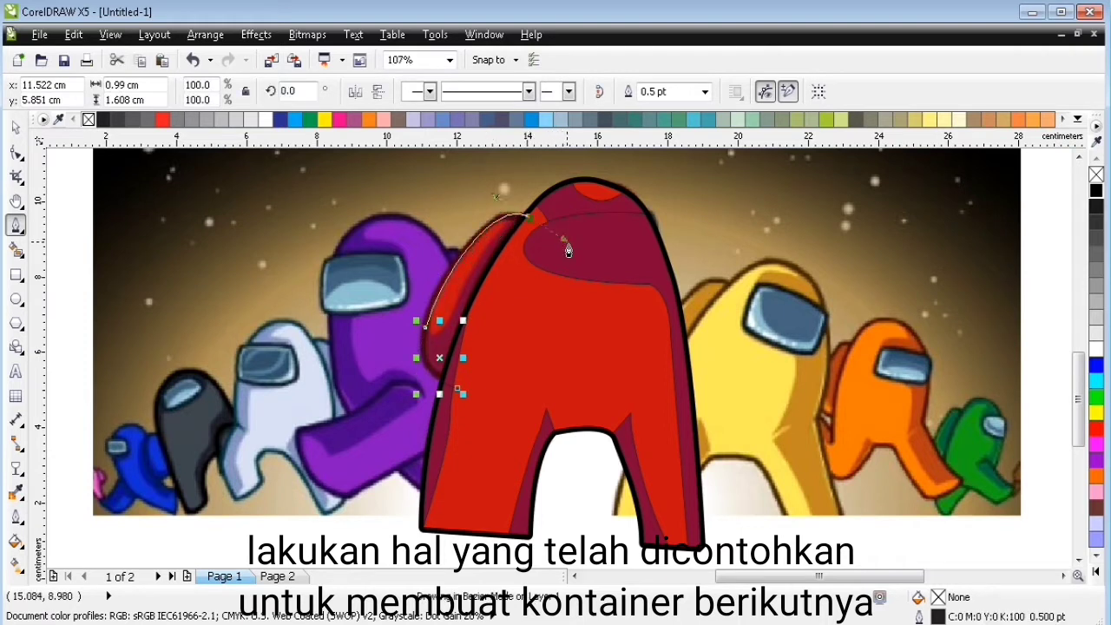
{"action": "left_click", "coordinate": [458, 392]}
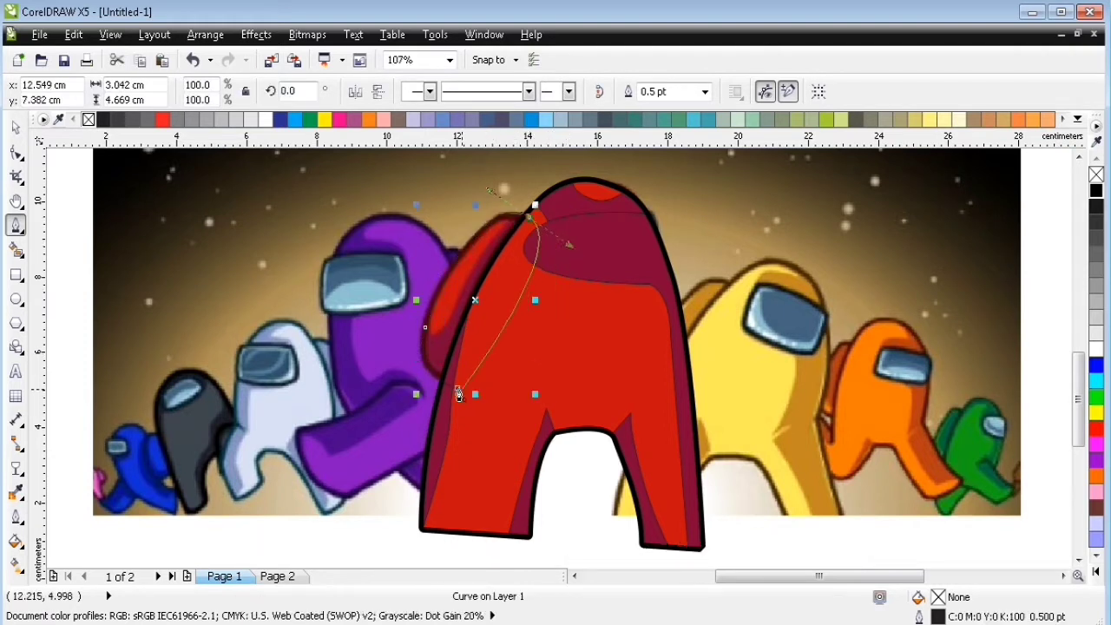
Draw a closed Pen shape over the backpack's shadow, following the shadow's edge and extending well past the backpack outline.
{"action": "left_click", "coordinate": [397, 335]}
{"action": "left_click_drag", "start_coordinate": [455, 308], "coordinate": [475, 268]}
{"action": "left_click_drag", "start_coordinate": [525, 202], "coordinate": [554, 178]}
{"action": "left_click", "coordinate": [624, 310]}
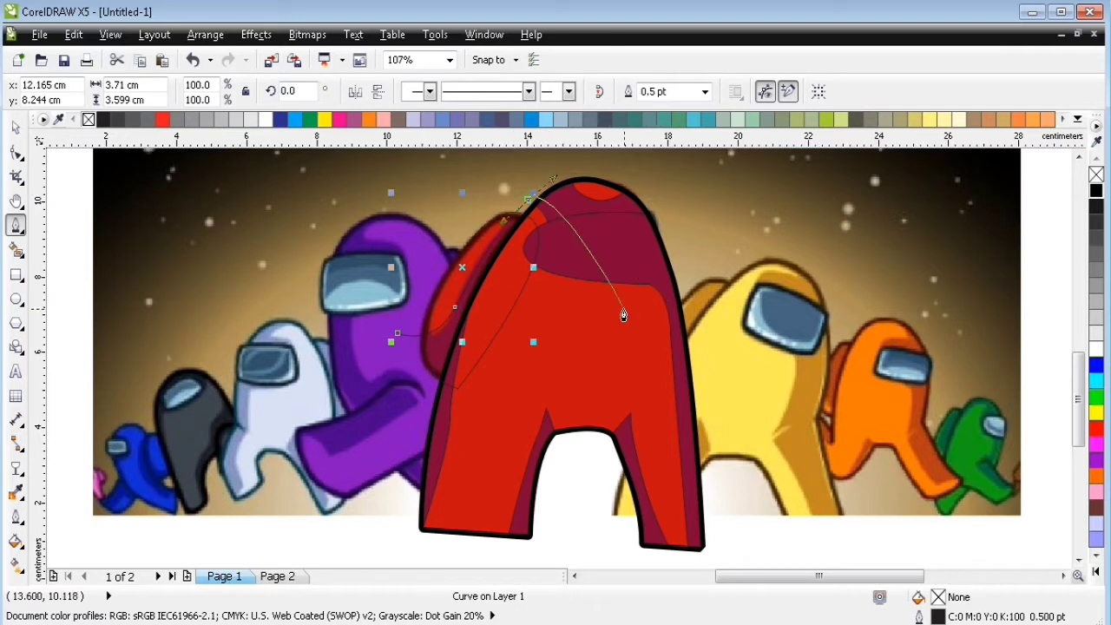
{"action": "left_click", "coordinate": [483, 440]}
{"action": "left_click", "coordinate": [394, 423]}
{"action": "left_click", "coordinate": [397, 332]}
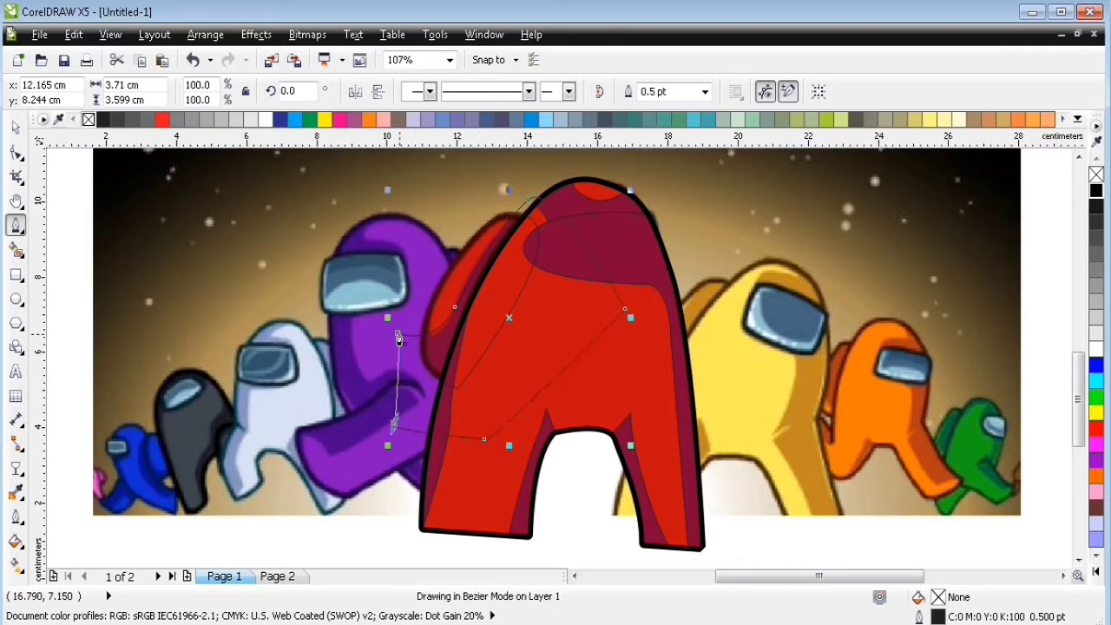
Close the backpack's shadow shape, limit it to the backpack by intersecting the two shapes, and remove the oversized original.
{"action": "left_click", "coordinate": [453, 310]}
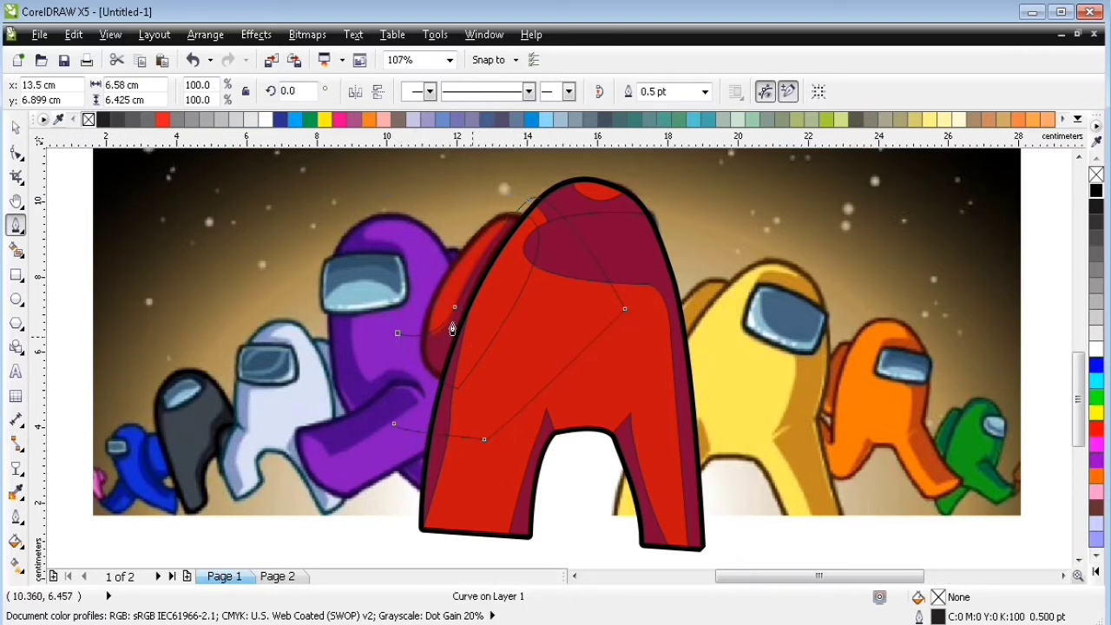
{"action": "left_click", "coordinate": [19, 127]}
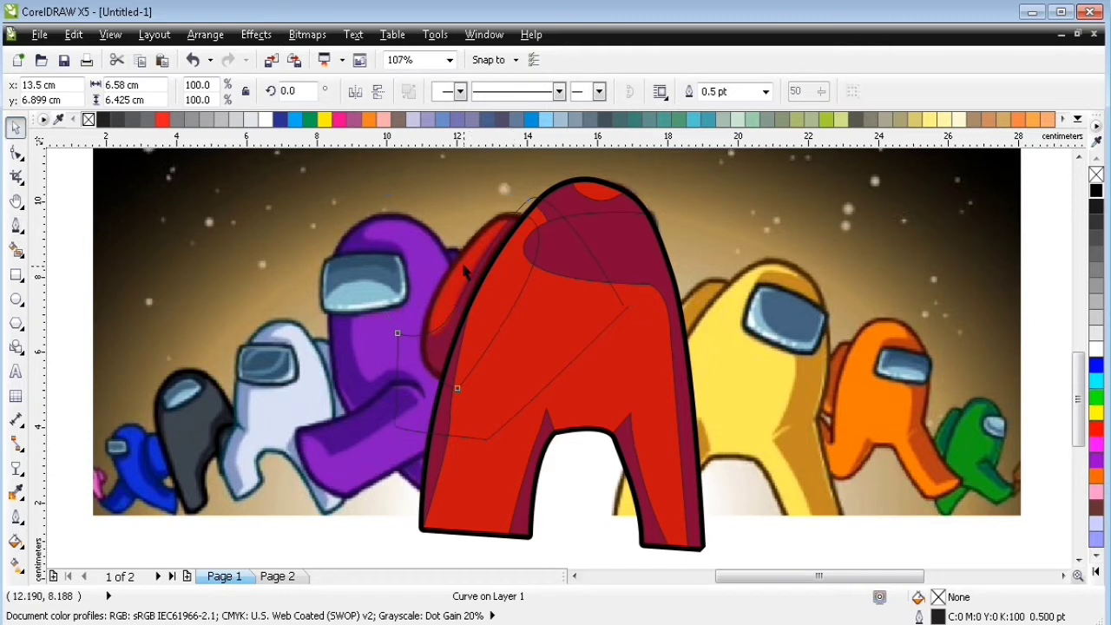
{"action": "left_click", "coordinate": [463, 266], "text": "shift"}
{"action": "left_click", "coordinate": [560, 92]}
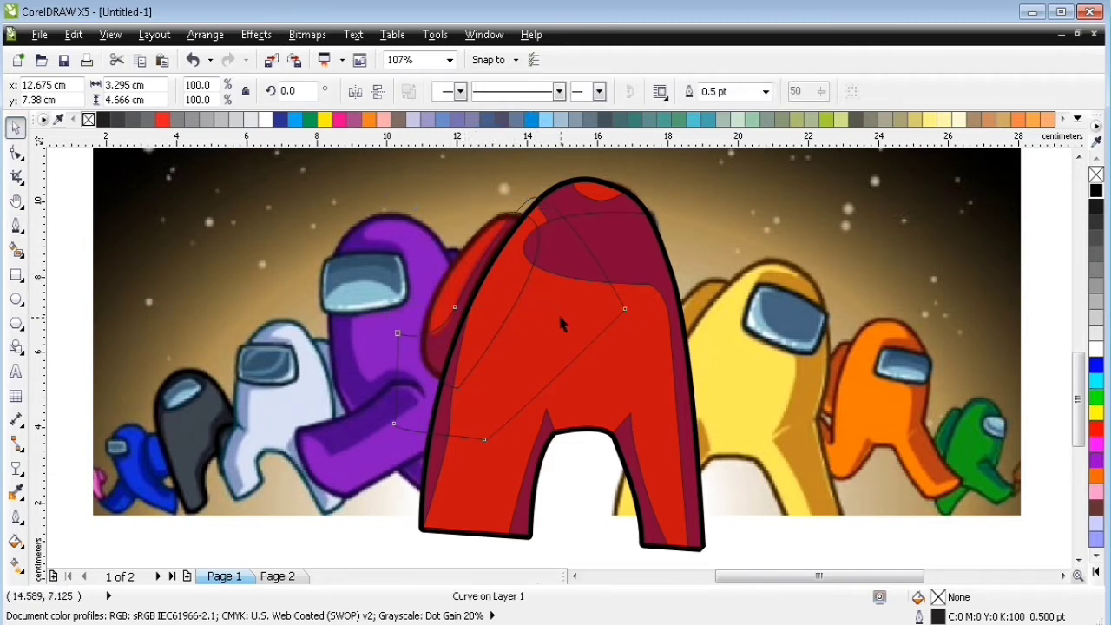
{"action": "key", "text": "Escape"}
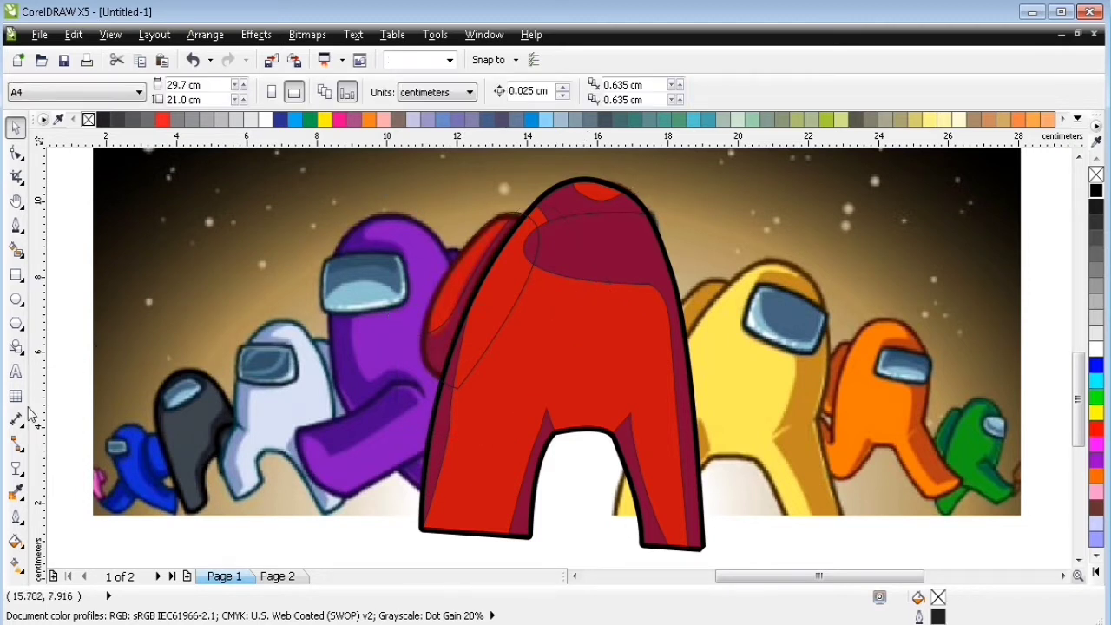
Fill the backpack's shadow with the dark red #7F0637 sampled from the body's shadow.
{"action": "left_click", "coordinate": [15, 493]}
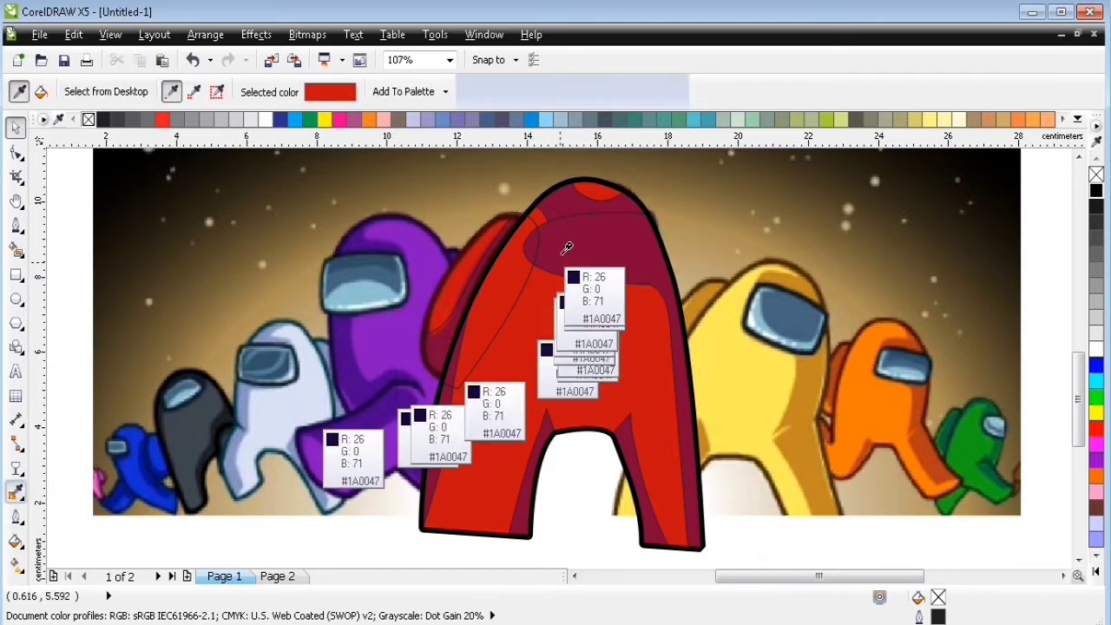
{"action": "left_click", "coordinate": [566, 247]}
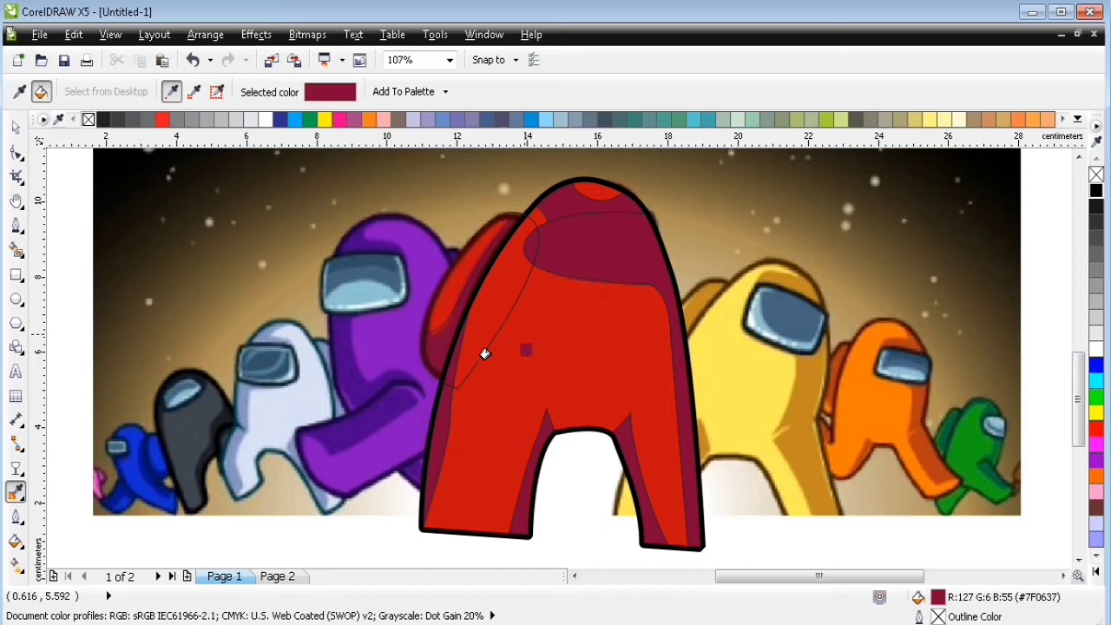
{"action": "left_click", "coordinate": [428, 344]}
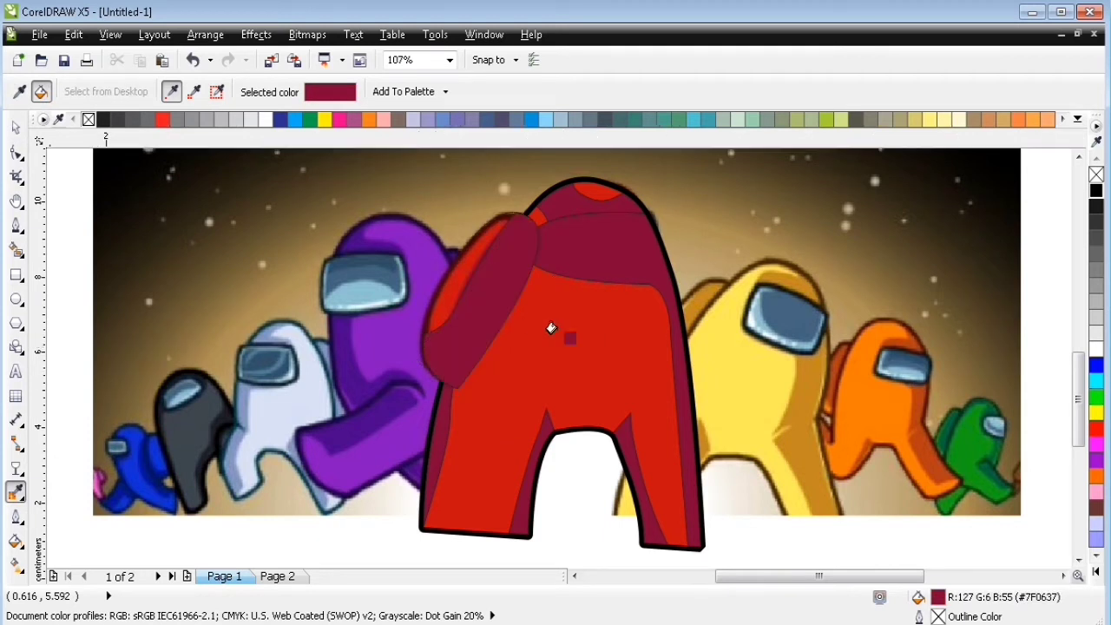
{"action": "left_click", "coordinate": [16, 128]}
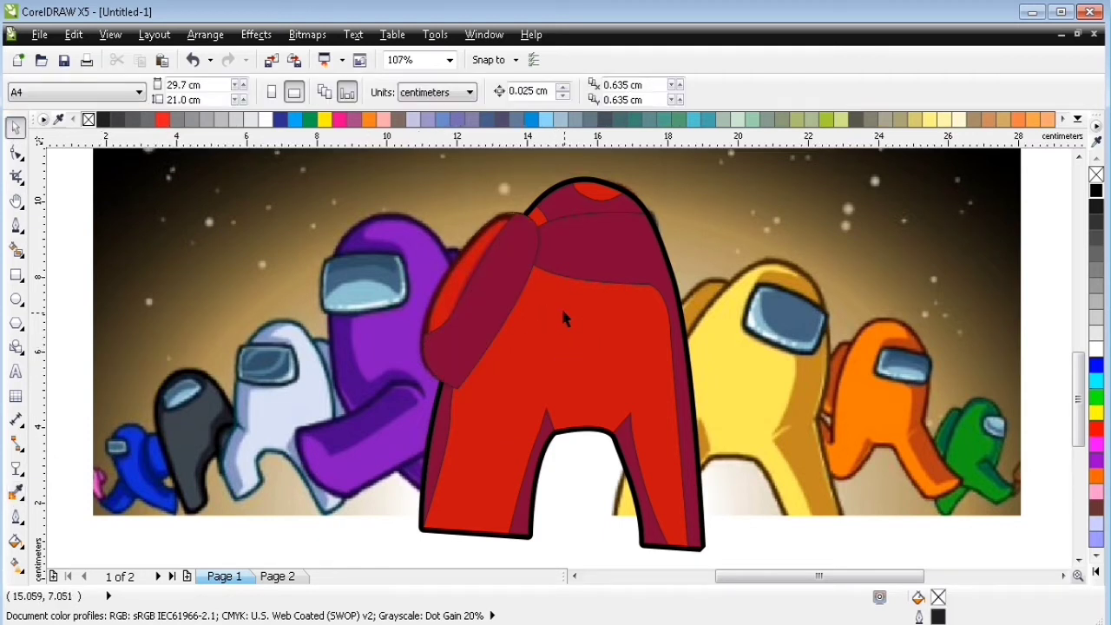
Fill the backpack shape with the red #C50F0F sampled from the body.
{"action": "left_click", "coordinate": [16, 491]}
{"action": "left_click", "coordinate": [608, 365]}
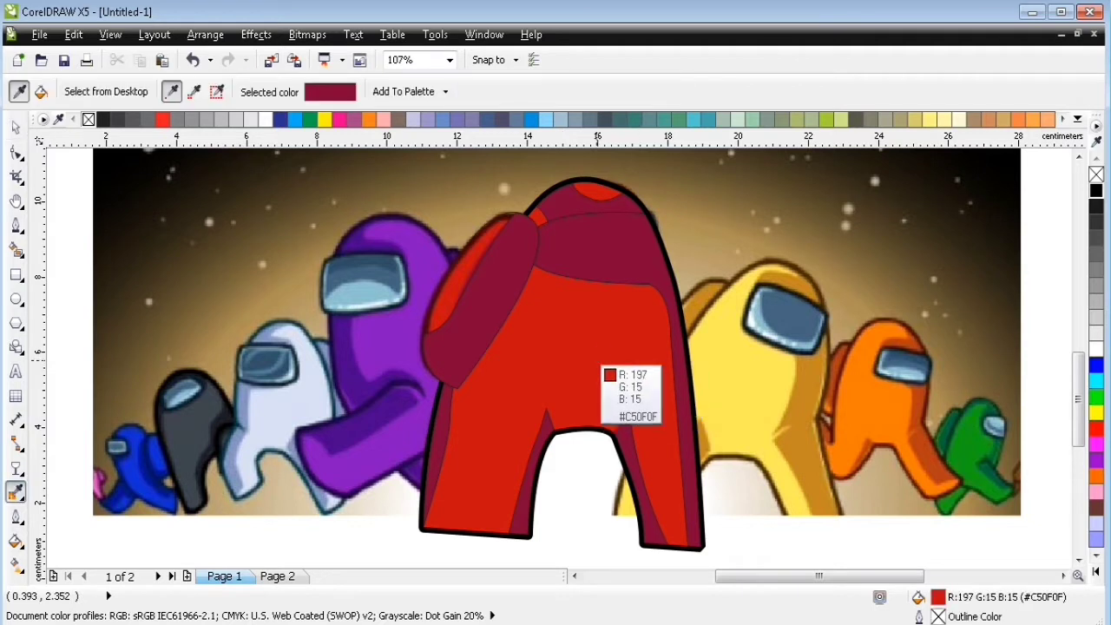
{"action": "left_click", "coordinate": [453, 267]}
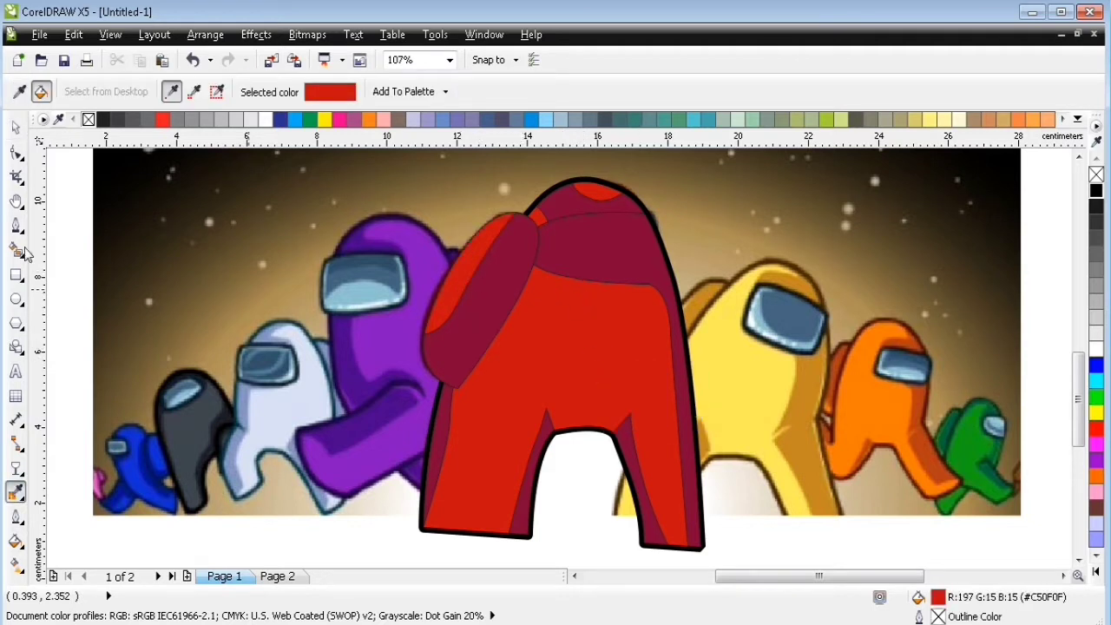
{"action": "left_click", "coordinate": [16, 127]}
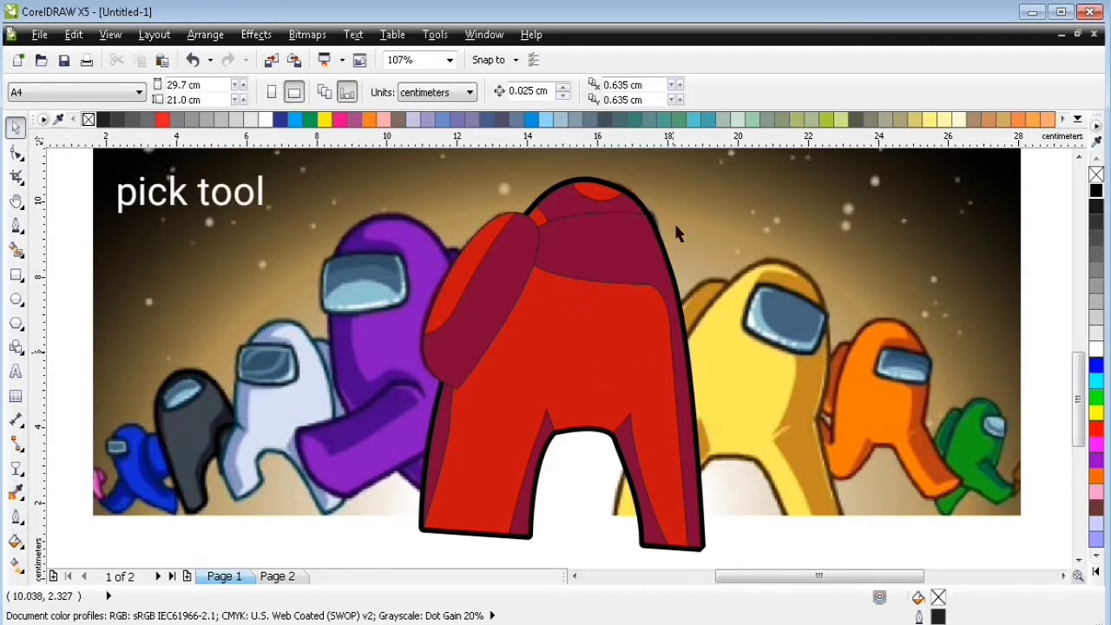
Select all of the red character's vector shapes, cut them from page 1, paste them onto page 2, and deselect them.
{"action": "left_click_drag", "start_coordinate": [377, 548], "coordinate": [724, 414]}
{"action": "left_click_drag", "start_coordinate": [411, 564], "coordinate": [704, 192]}
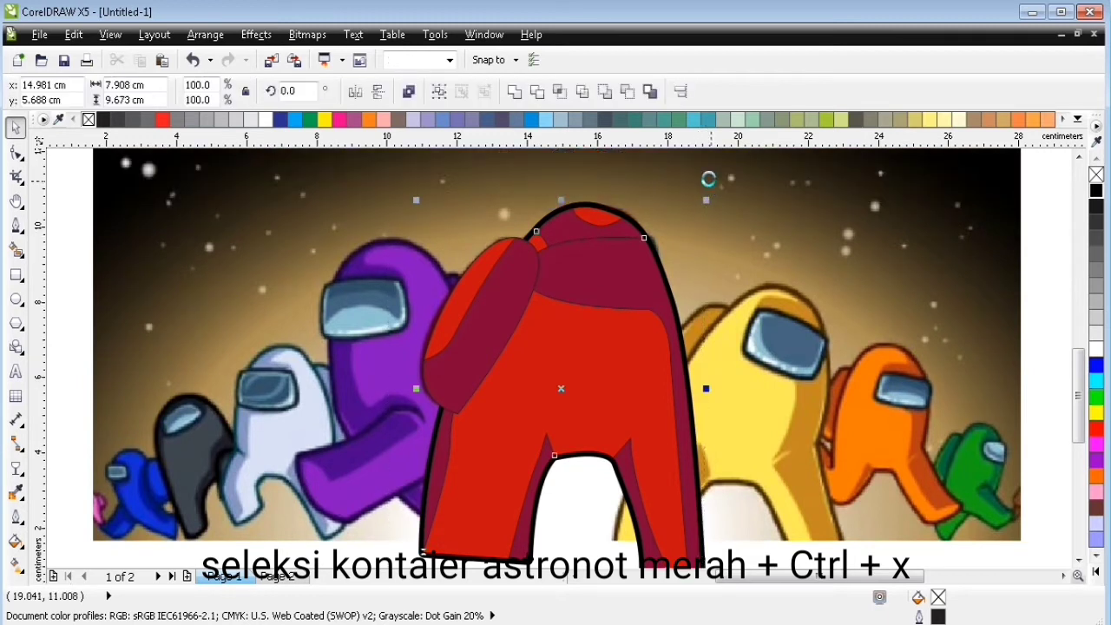
{"action": "key", "text": "ctrl+x"}
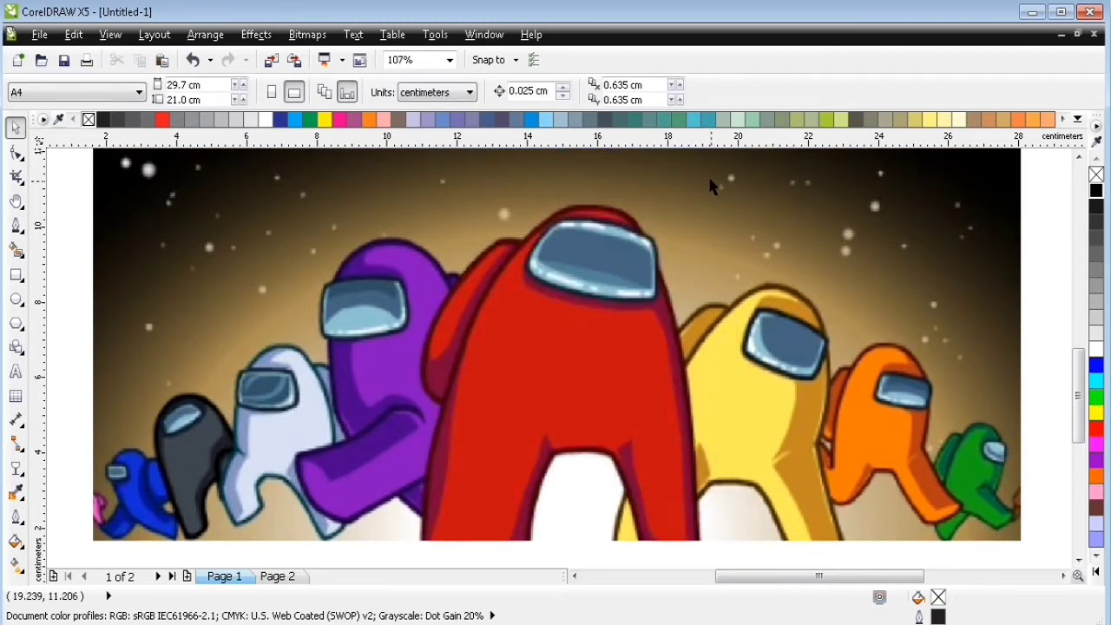
{"action": "key", "text": "Page_Down"}
{"action": "key", "text": "ctrl+v"}
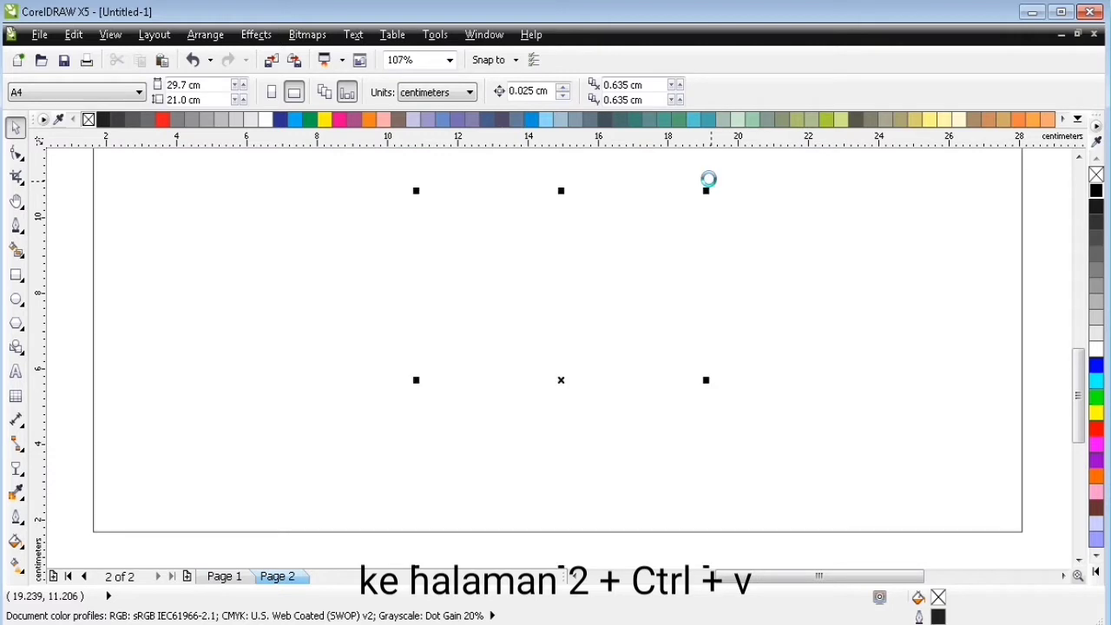
{"action": "left_click", "coordinate": [376, 528]}
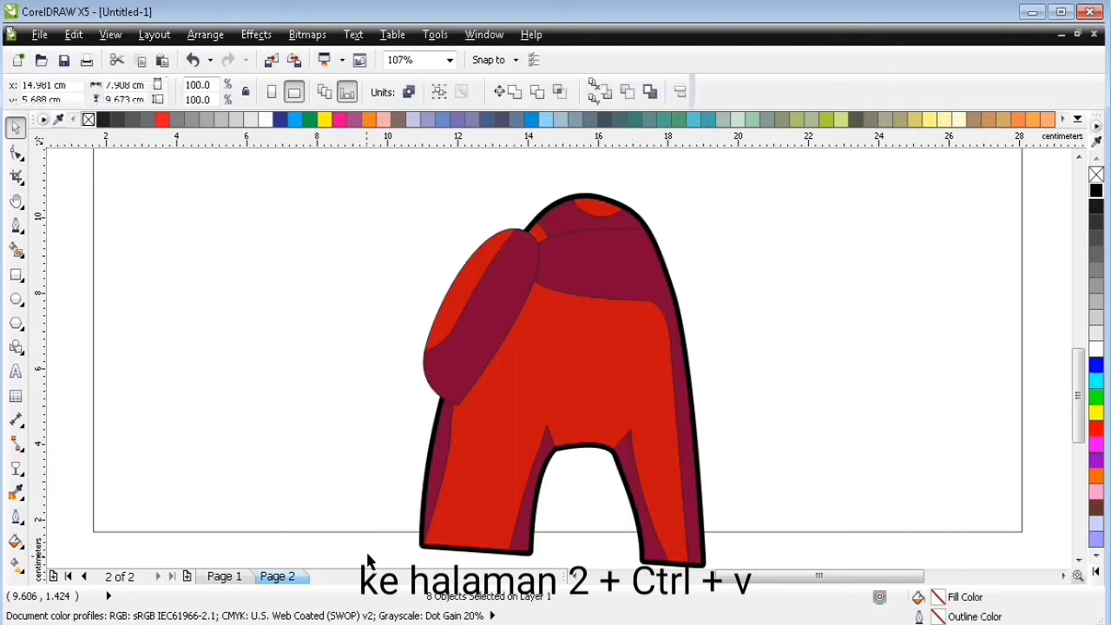
Remove the outlines from the large face-and-side shadow, the head-top shadow and the backpack's shadow.
{"action": "left_click", "coordinate": [610, 262]}
{"action": "right_click", "coordinate": [1095, 175]}
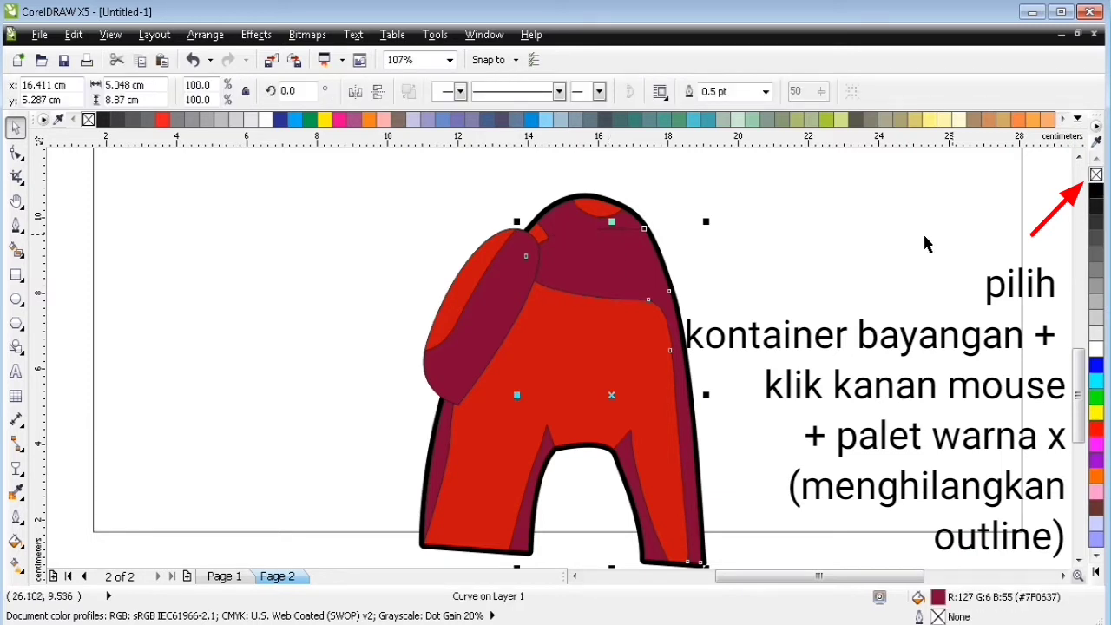
{"action": "left_click", "coordinate": [573, 211]}
{"action": "key", "text": "ctrl+r"}
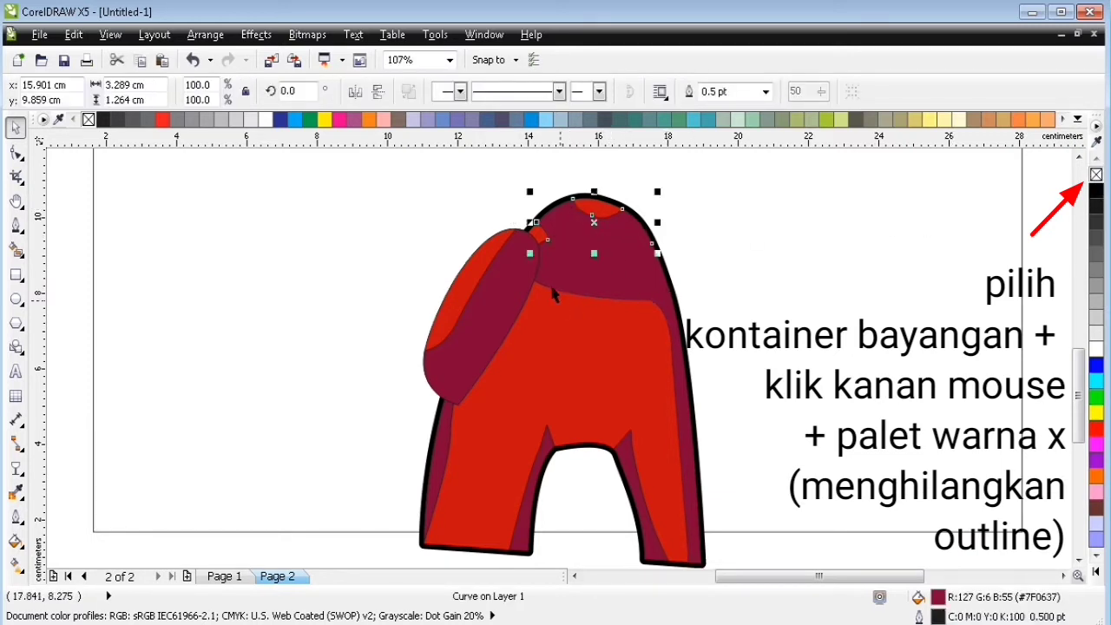
{"action": "left_click", "coordinate": [505, 266]}
{"action": "key", "text": "ctrl+r"}
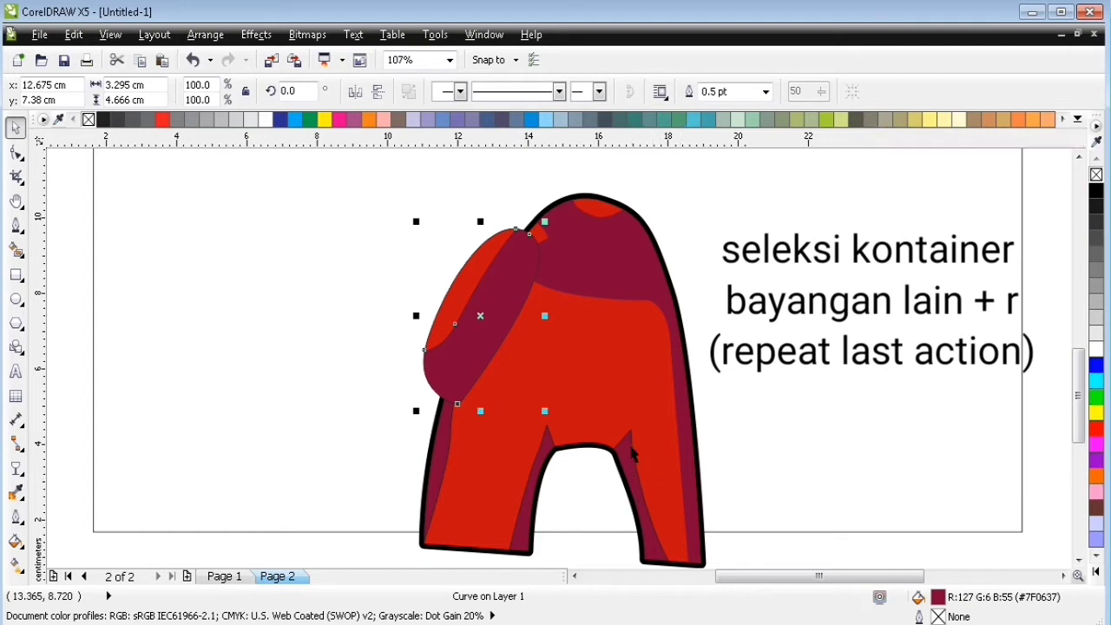
Remove the outlines from both inner leg shadows and the outer shadow below the backpack, and deselect.
{"action": "left_click", "coordinate": [630, 446]}
{"action": "left_click", "coordinate": [551, 445]}
{"action": "key", "text": "ctrl+r"}
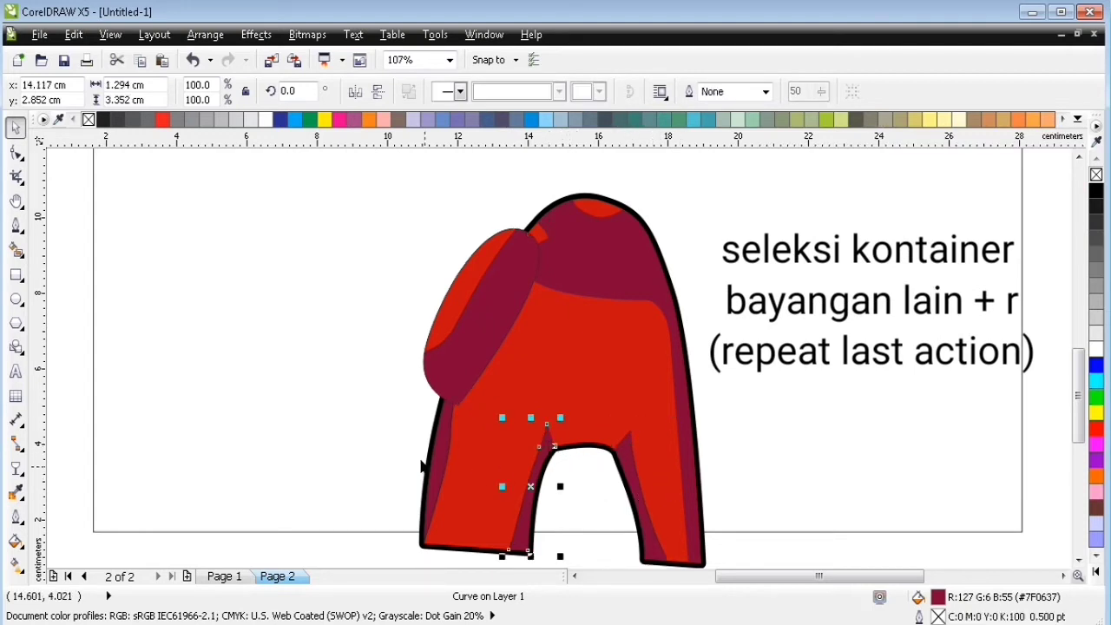
{"action": "left_click", "coordinate": [447, 449]}
{"action": "key", "text": "ctrl+r"}
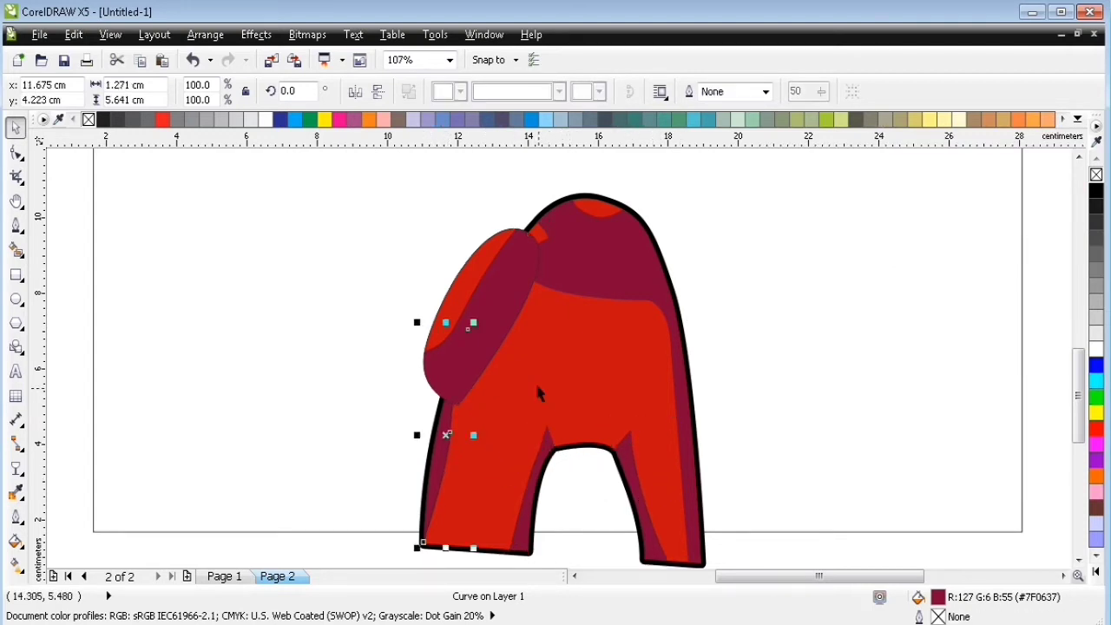
{"action": "left_click", "coordinate": [365, 541]}
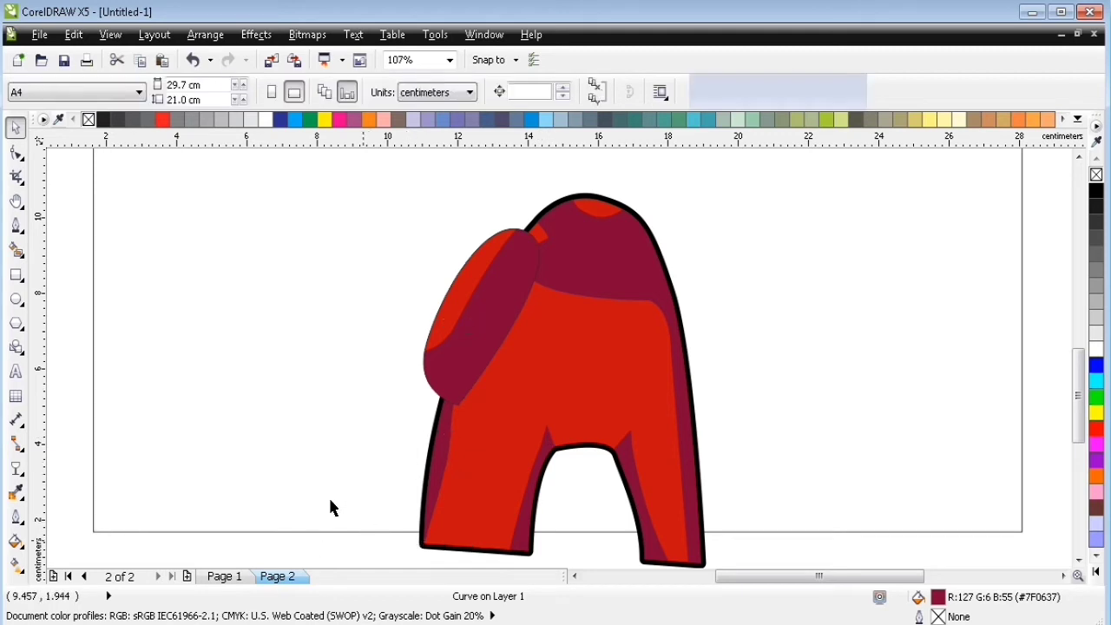
Select only the backpack and its shadow, send them behind the body, and deselect.
{"action": "left_click_drag", "start_coordinate": [315, 546], "coordinate": [557, 208]}
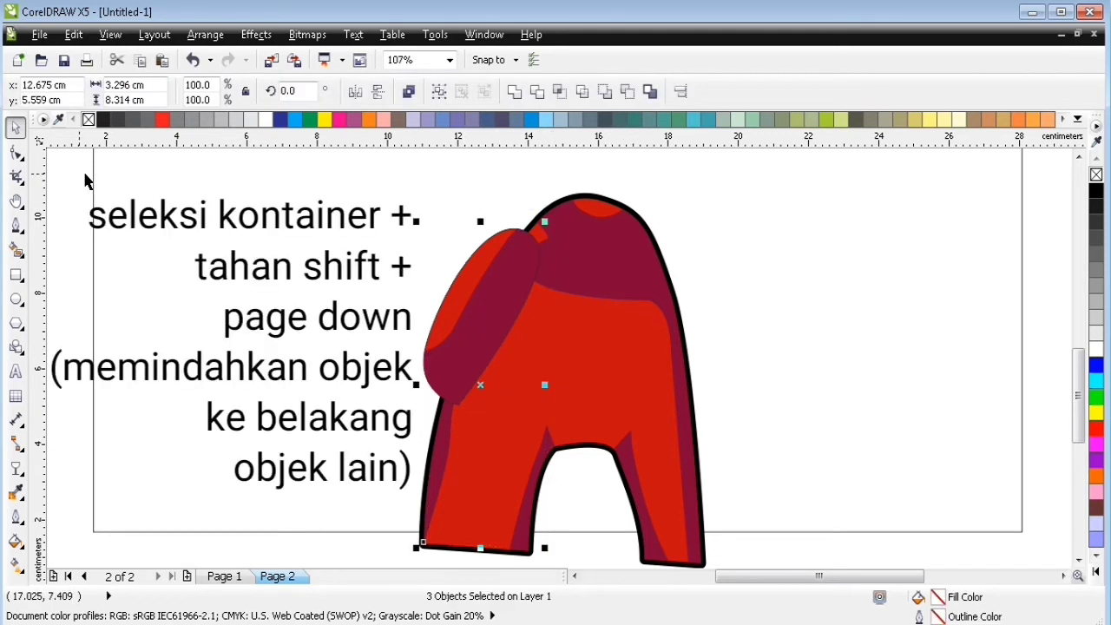
{"action": "left_click_drag", "start_coordinate": [80, 173], "coordinate": [540, 449]}
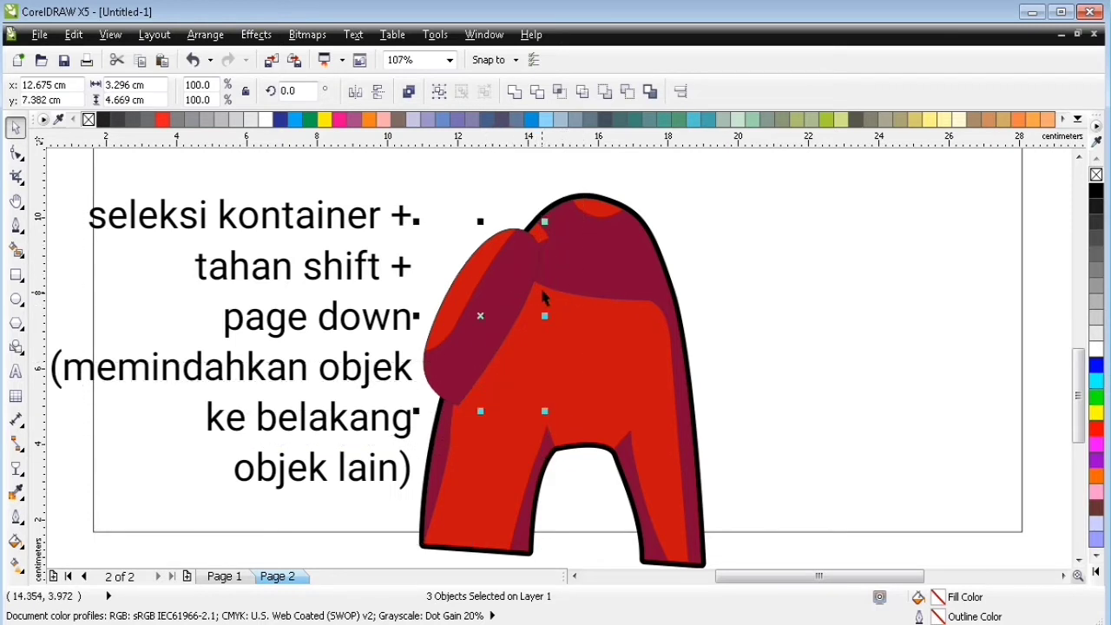
{"action": "key", "text": "shift+Page_Down"}
{"action": "key", "text": "ctrl+a"}
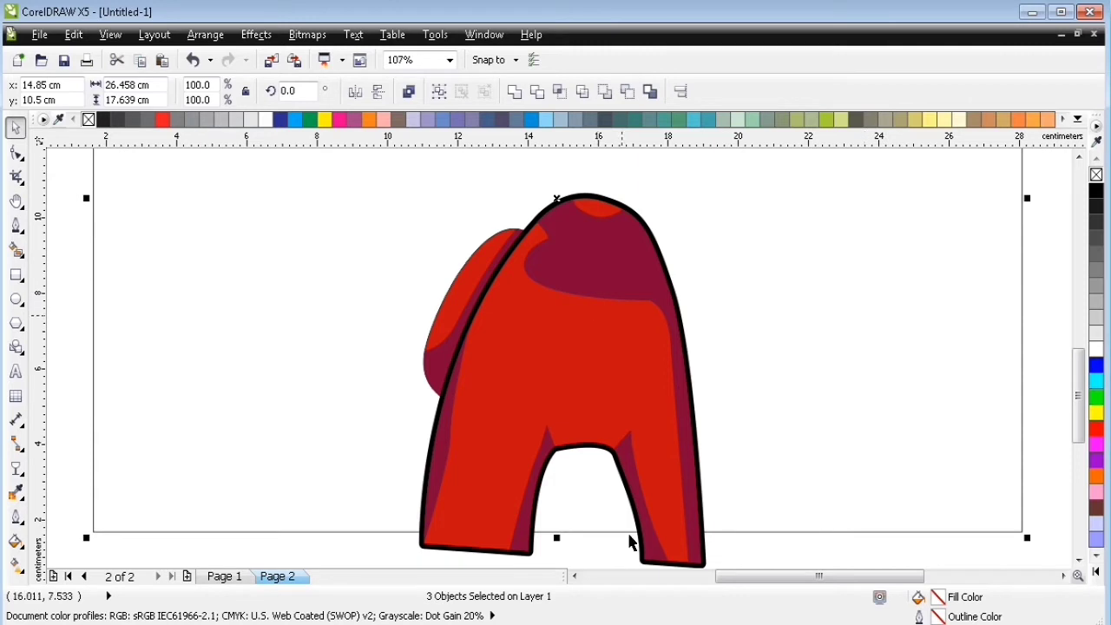
{"action": "left_click", "coordinate": [413, 531]}
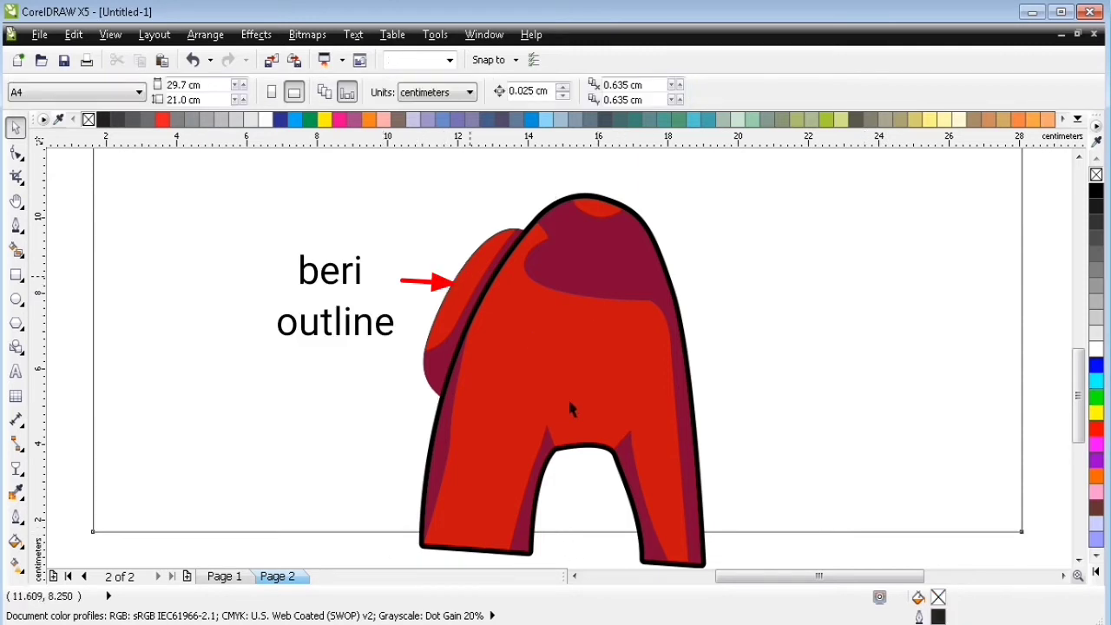
Set the backpack shape's outline width to 8 pt.
{"action": "left_click", "coordinate": [487, 252]}
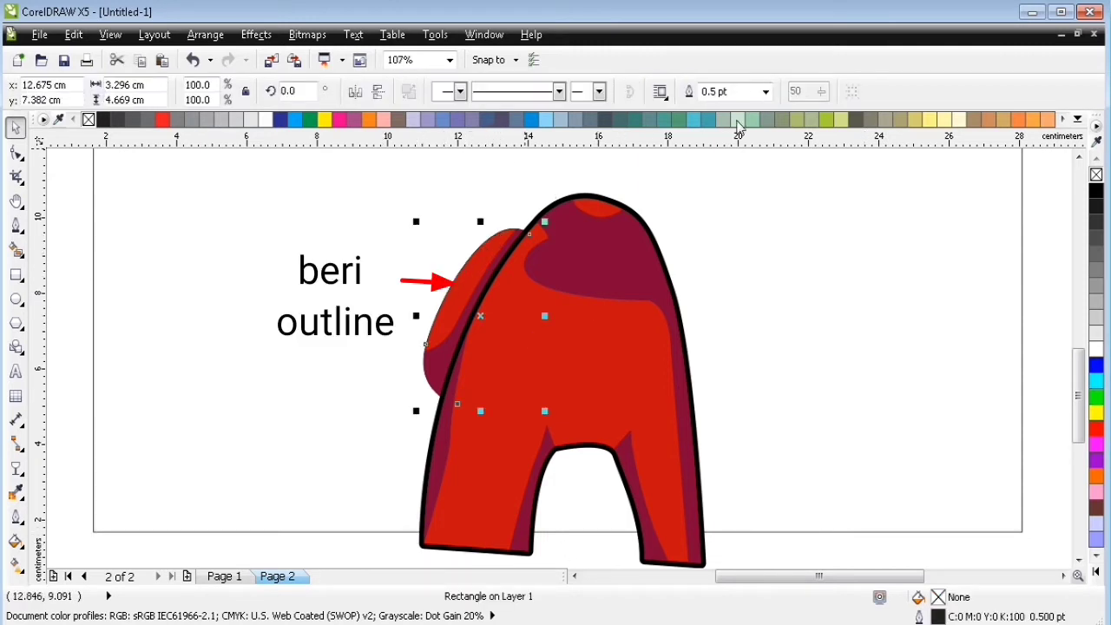
{"action": "left_click", "coordinate": [733, 91]}
{"action": "type", "text": "8"}
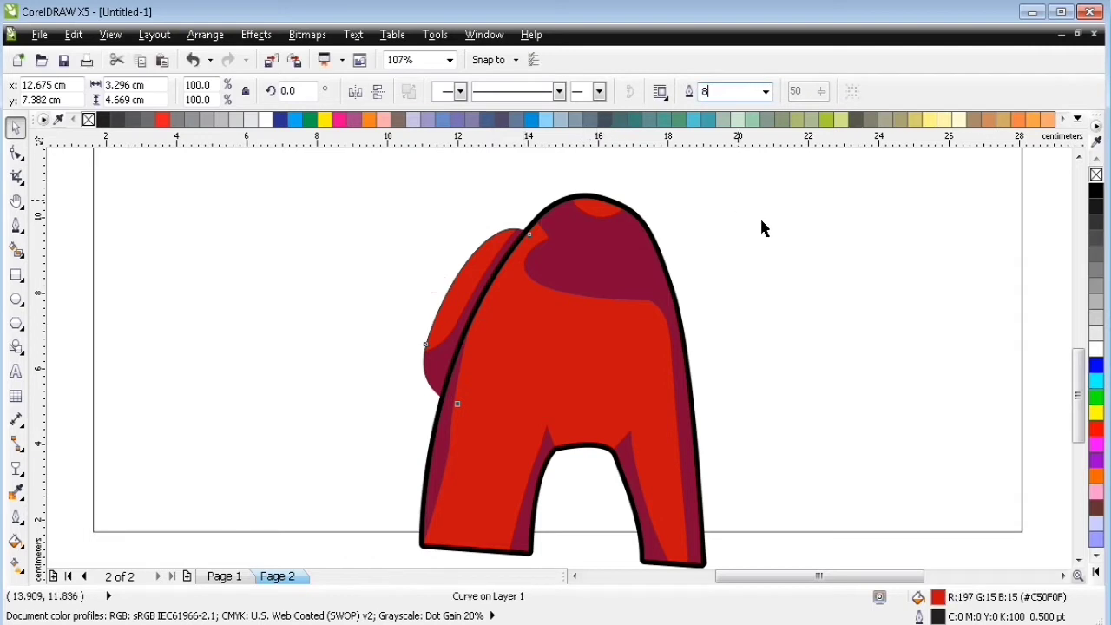
{"action": "key", "text": "Return"}
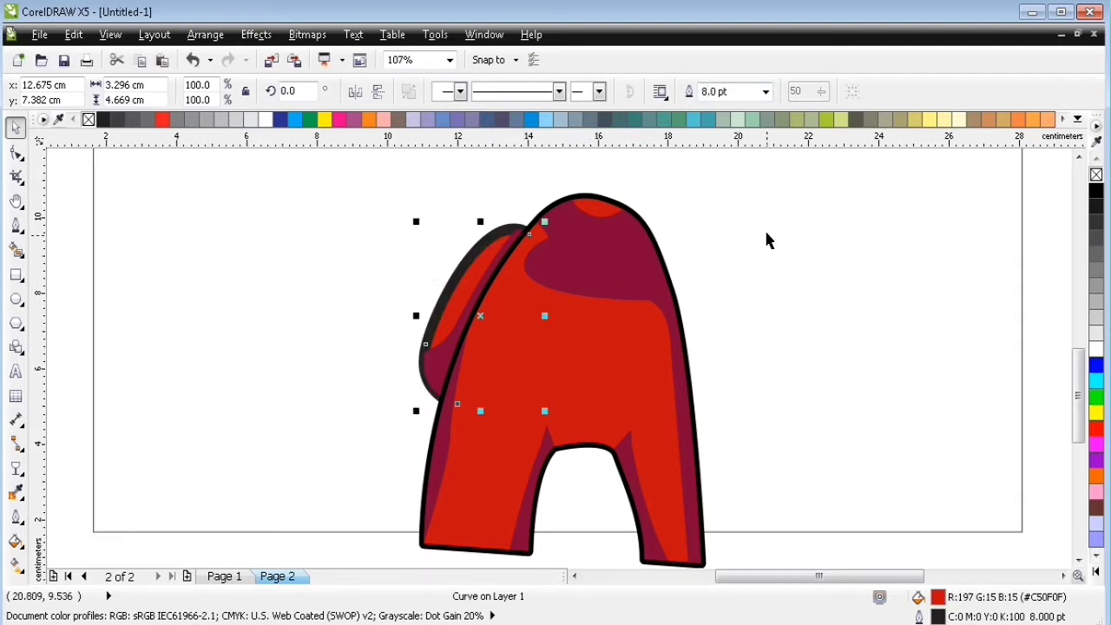
Give the backpack's outline rounded corners, place it behind the fill, color it pure black, and deselect the shape.
{"action": "key", "text": "F12"}
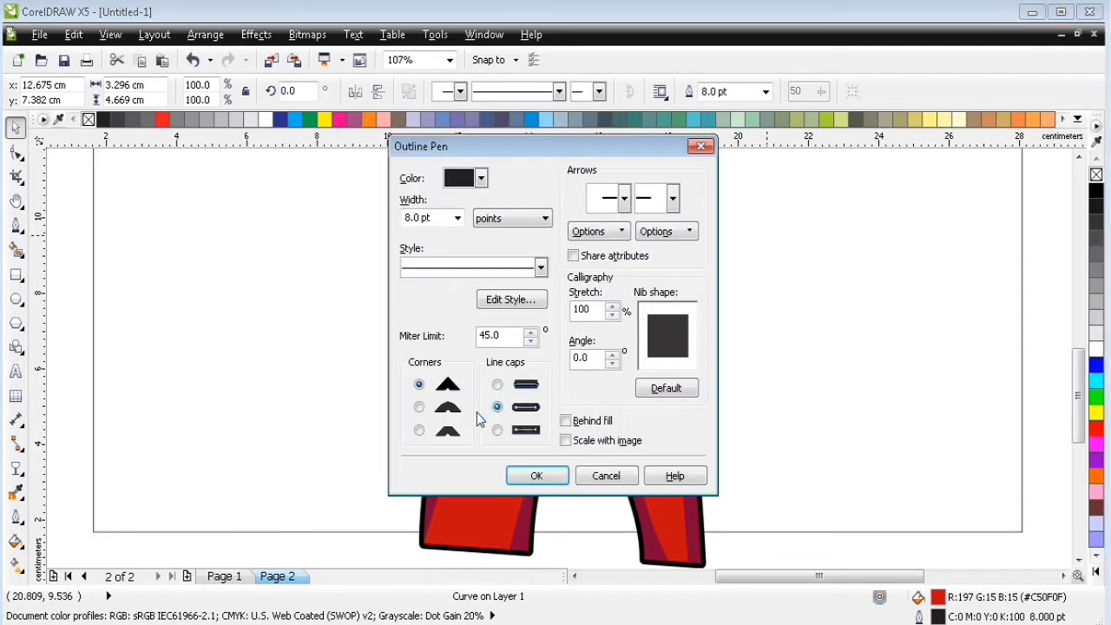
{"action": "left_click", "coordinate": [420, 407]}
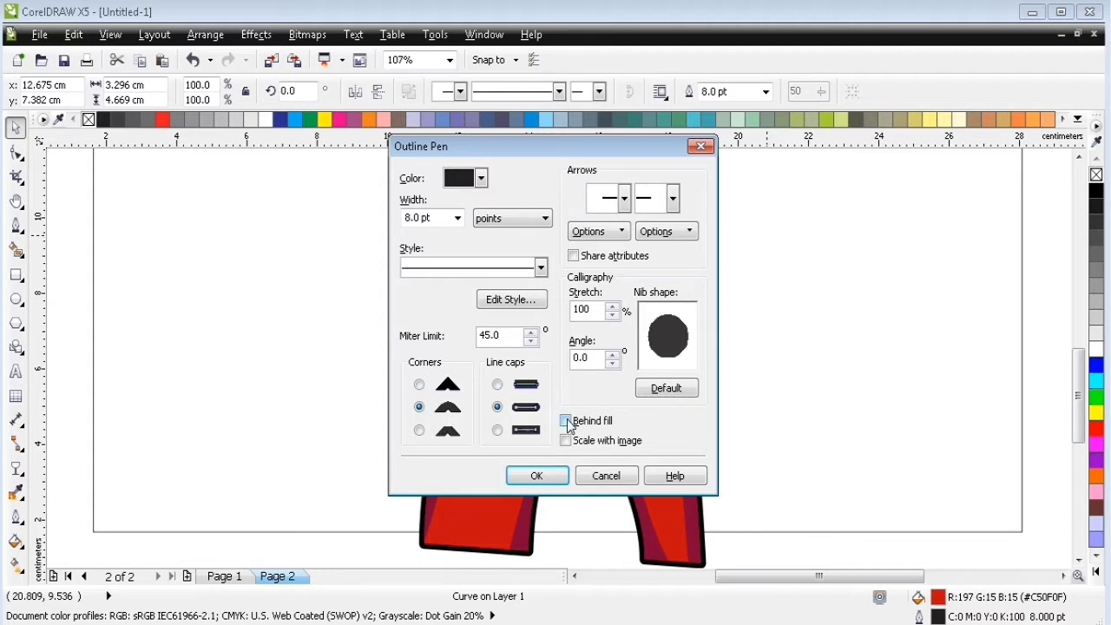
{"action": "left_click", "coordinate": [566, 421]}
{"action": "left_click", "coordinate": [555, 477]}
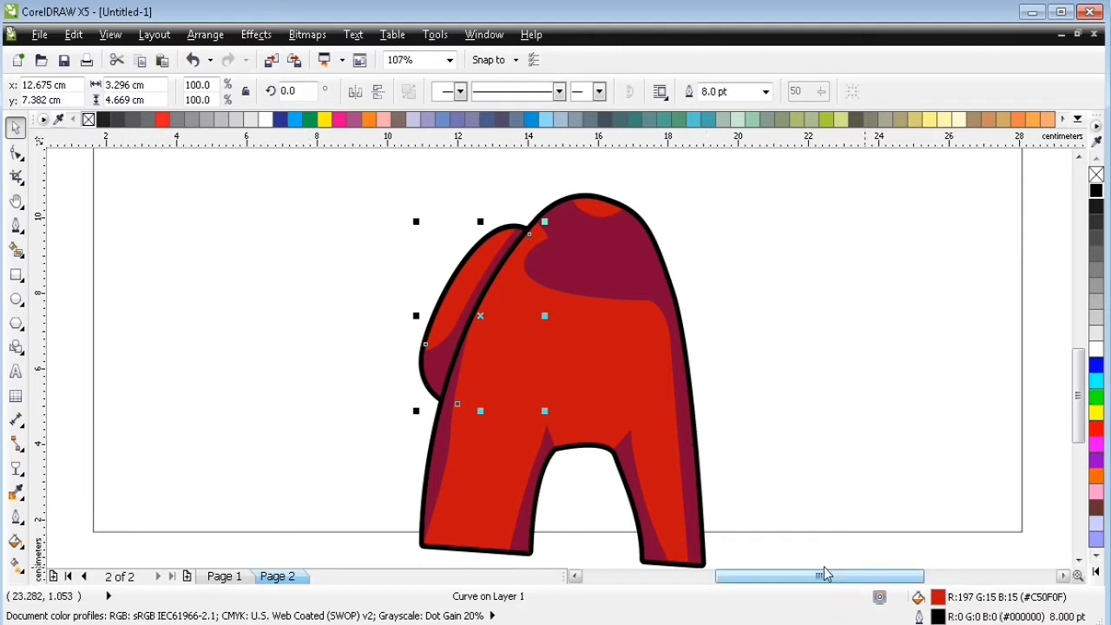
{"action": "left_click", "coordinate": [838, 534]}
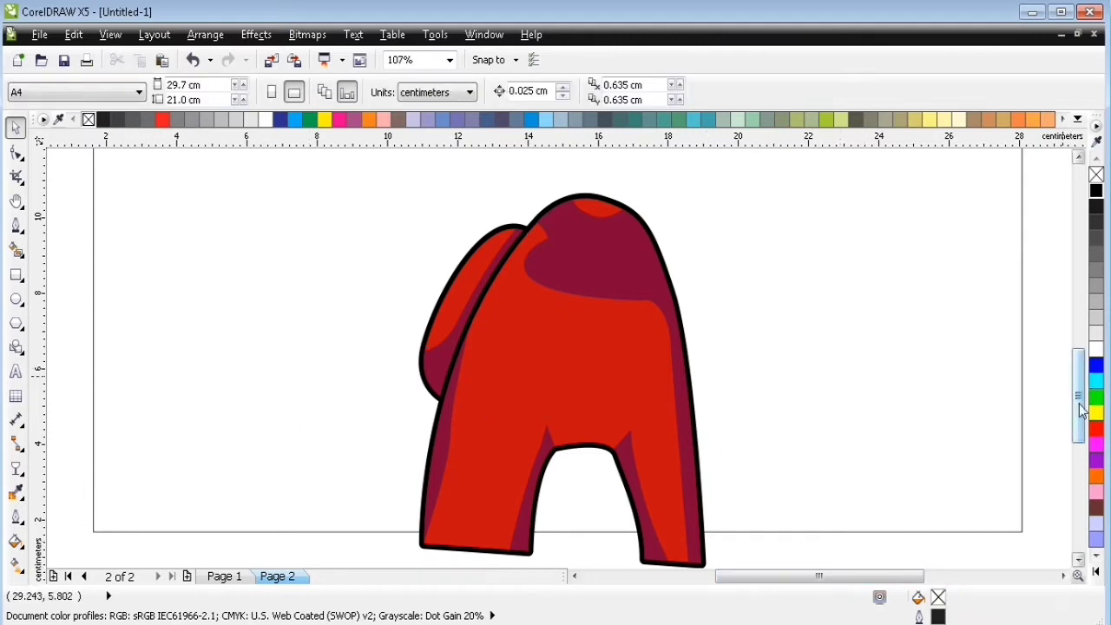
Trace the red character's outer visor edge on page 1 with the Pen tool as a closed curve about 3.6 by 2.2 cm.
{"action": "scroll", "coordinate": [1081, 408], "scroll_direction": "down", "scroll_amount": 1}
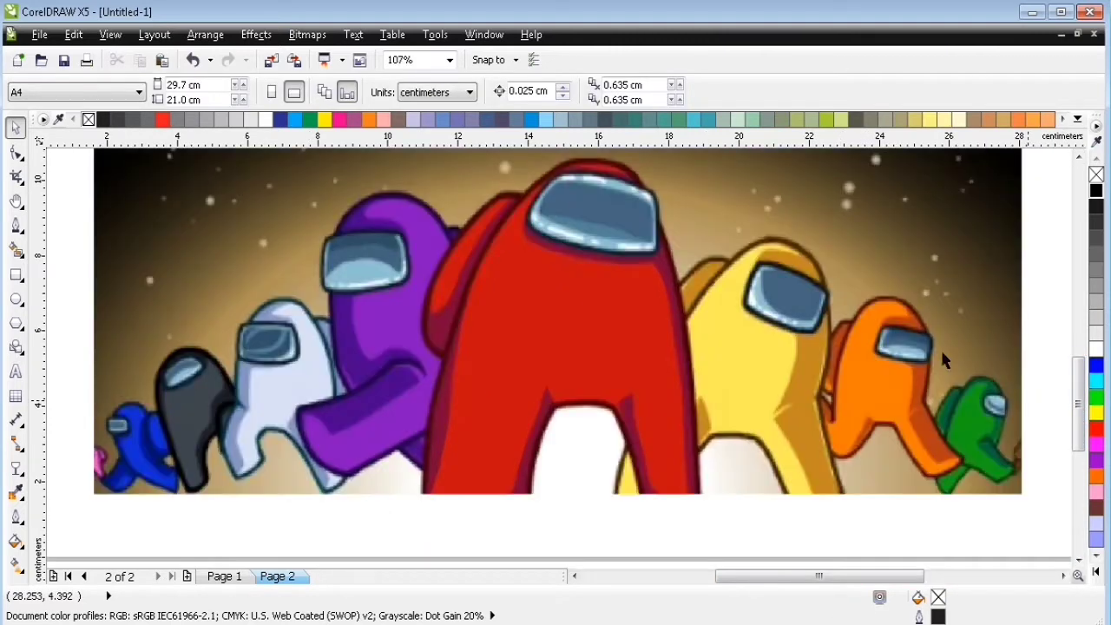
{"action": "key", "text": "Page_Up"}
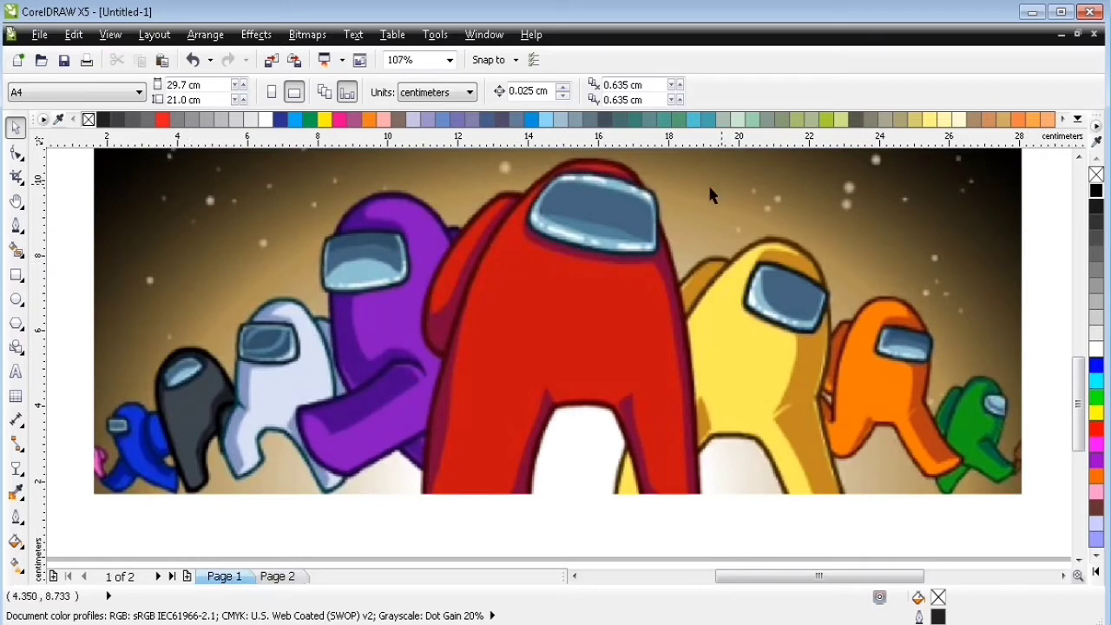
{"action": "left_click_drag", "start_coordinate": [508, 171], "coordinate": [734, 306]}
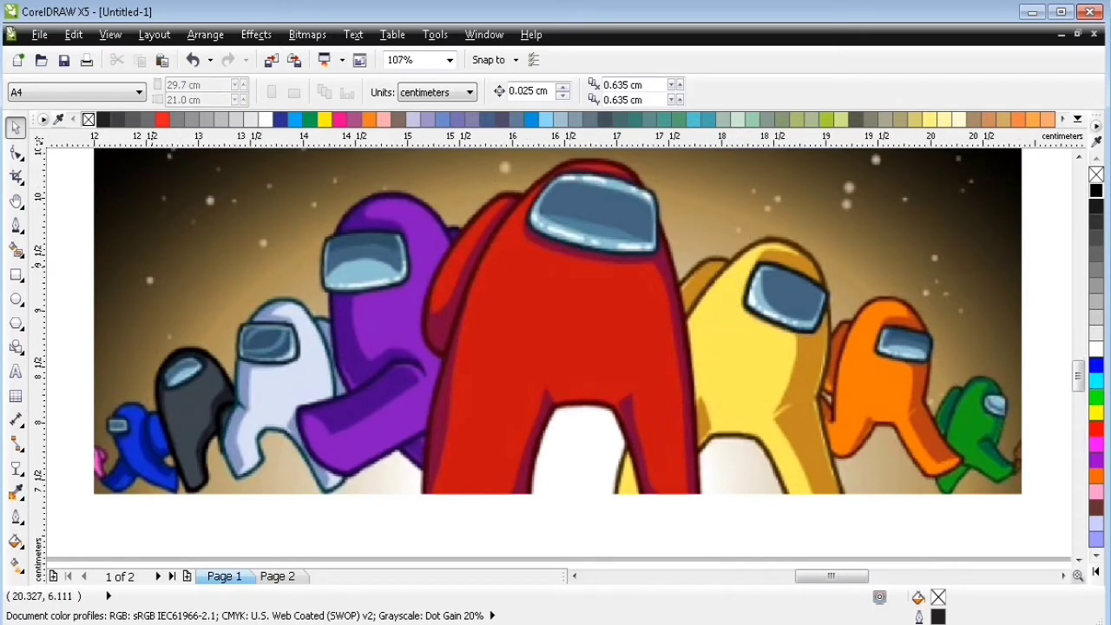
{"action": "left_click", "coordinate": [15, 224]}
{"action": "left_click", "coordinate": [324, 258]}
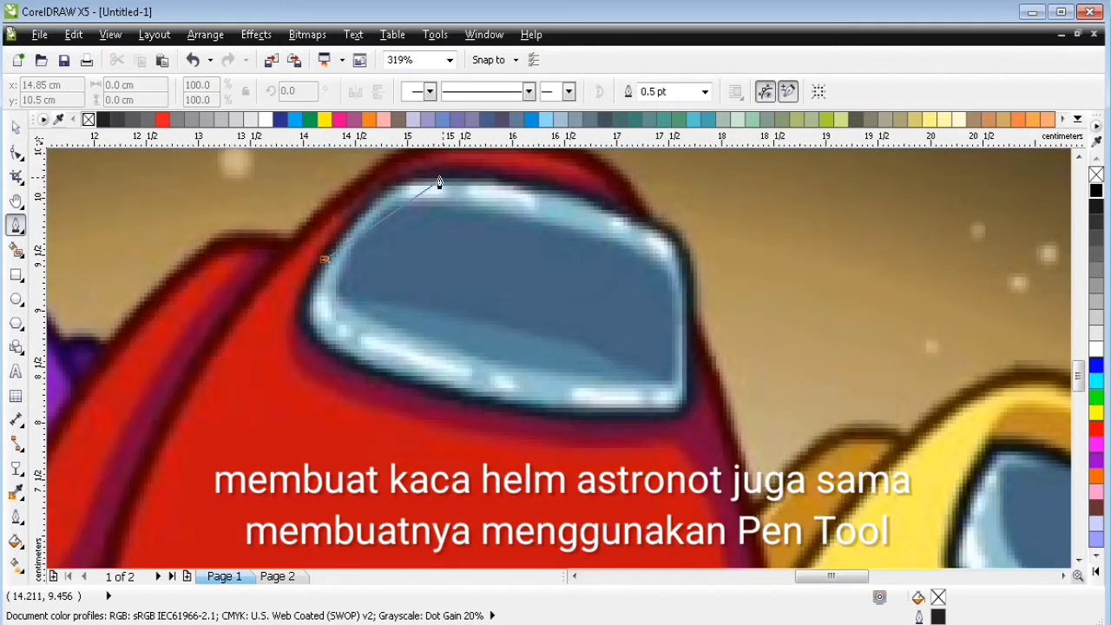
{"action": "left_click_drag", "start_coordinate": [428, 171], "coordinate": [473, 179]}
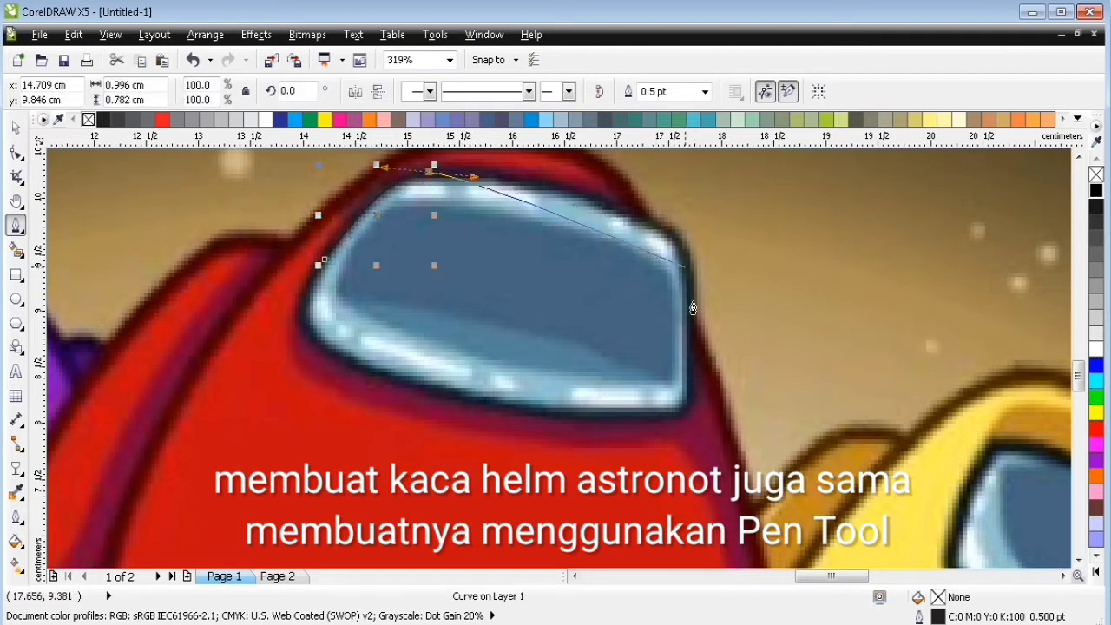
{"action": "left_click_drag", "start_coordinate": [685, 267], "coordinate": [694, 333]}
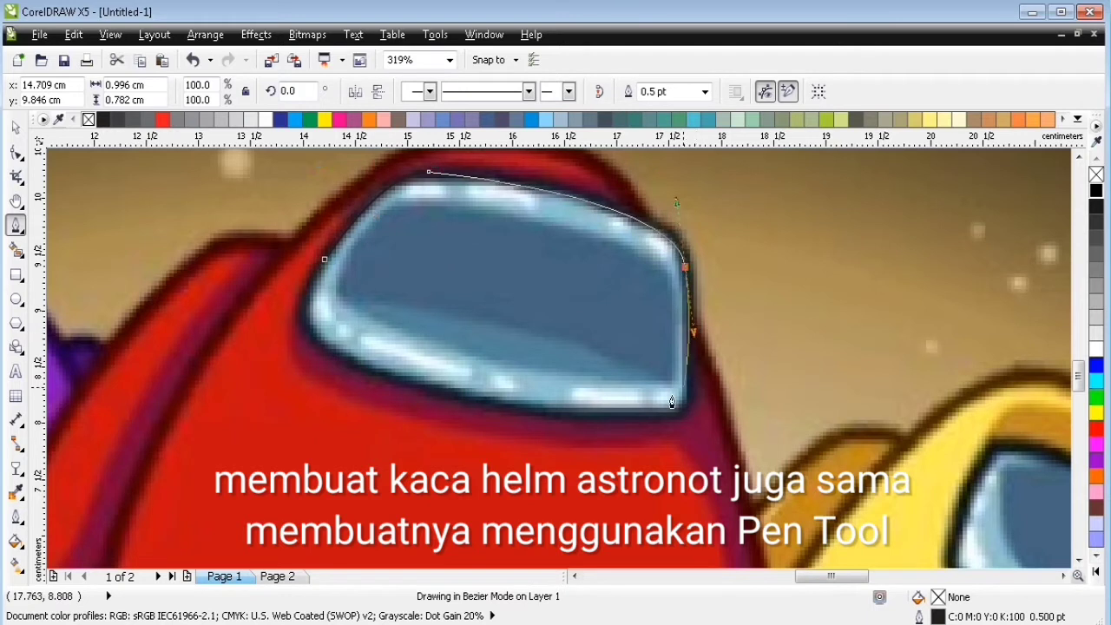
{"action": "left_click_drag", "start_coordinate": [662, 417], "coordinate": [630, 420]}
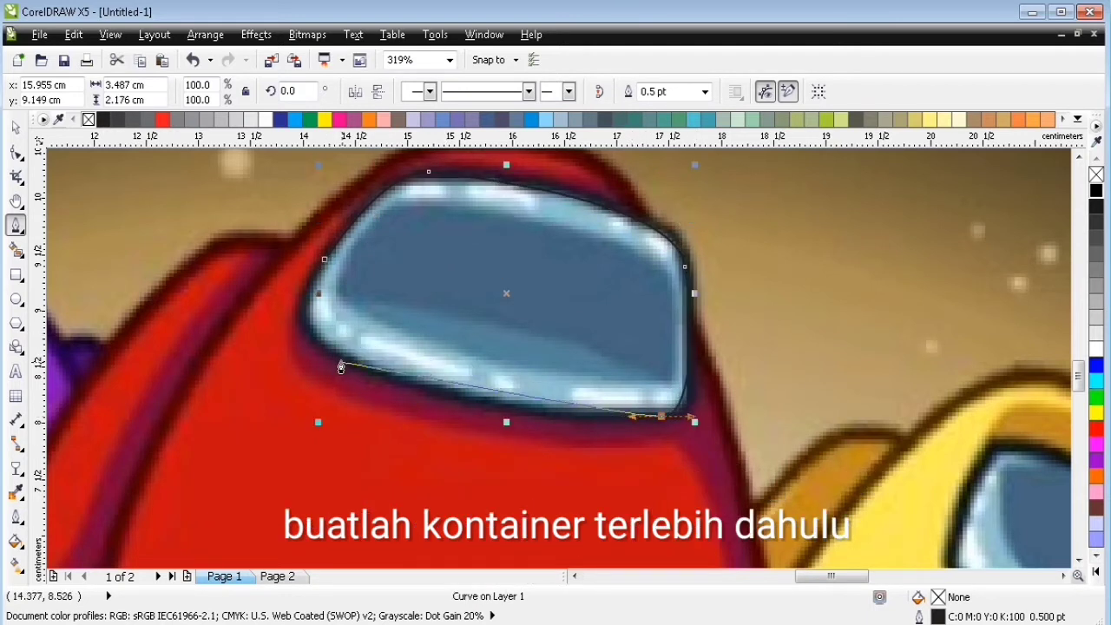
{"action": "left_click_drag", "start_coordinate": [345, 357], "coordinate": [283, 310]}
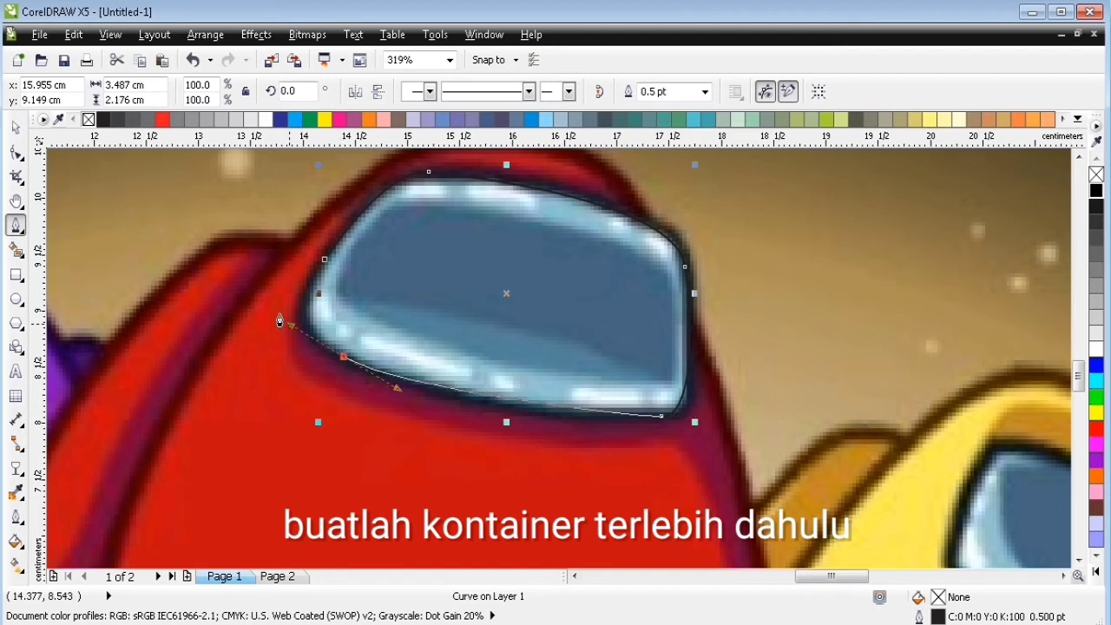
{"action": "left_click", "coordinate": [324, 263]}
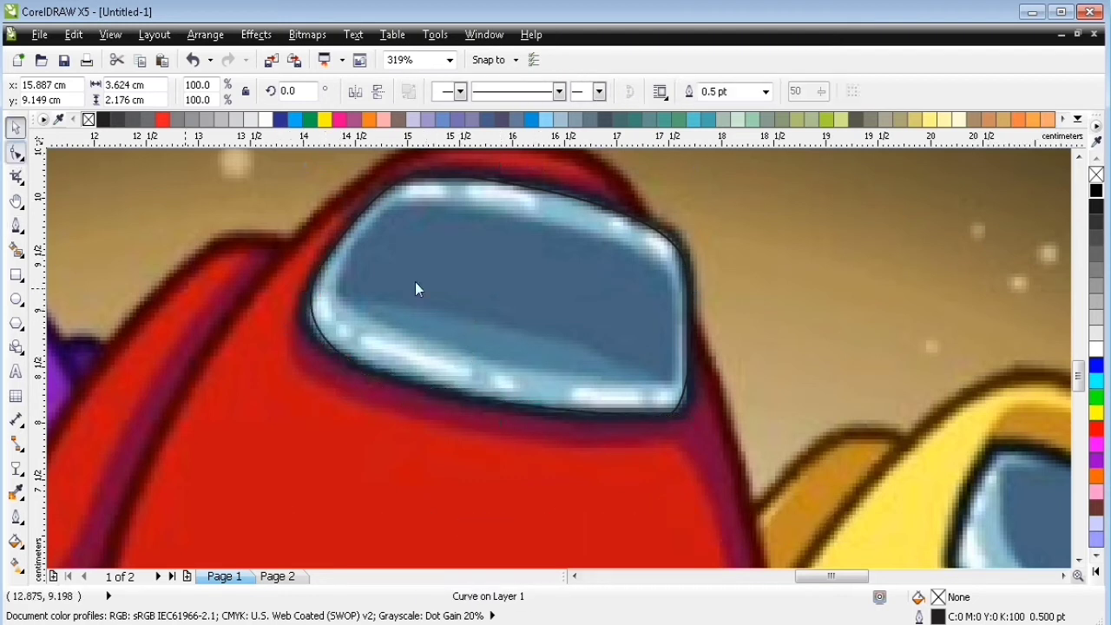
Shift the two left nodes of the outer visor curve slightly outward to follow the reference.
{"action": "key", "text": "F10"}
{"action": "left_click_drag", "start_coordinate": [270, 239], "coordinate": [338, 362]}
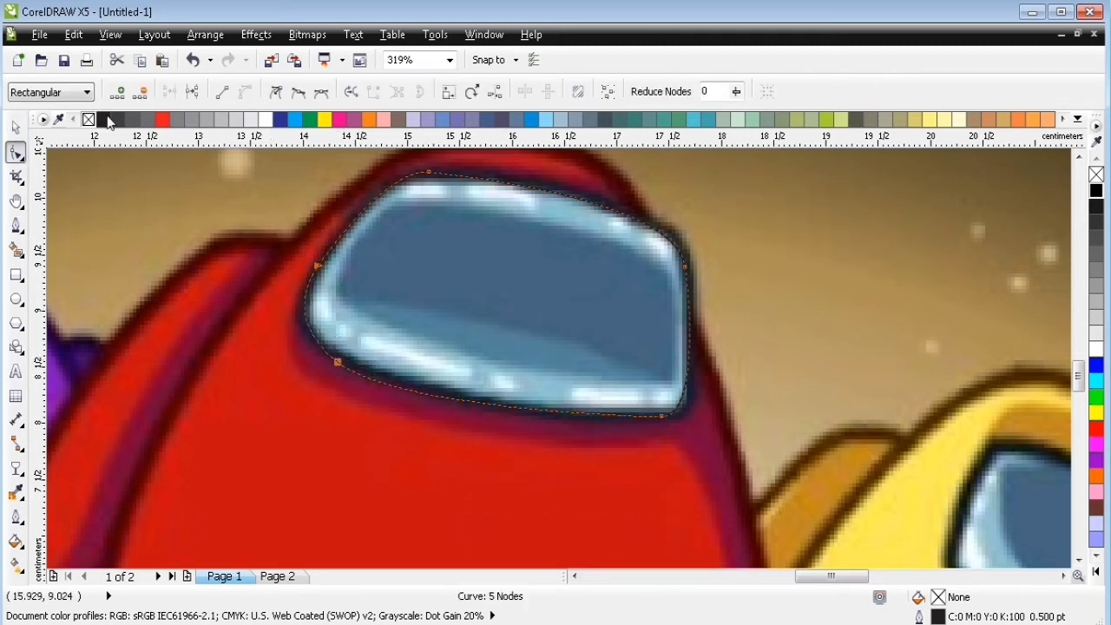
{"action": "left_click", "coordinate": [16, 129]}
Trace the inner glass of the visor as a closed curve about 3.3 by 1.6 cm.
{"action": "left_click", "coordinate": [18, 226]}
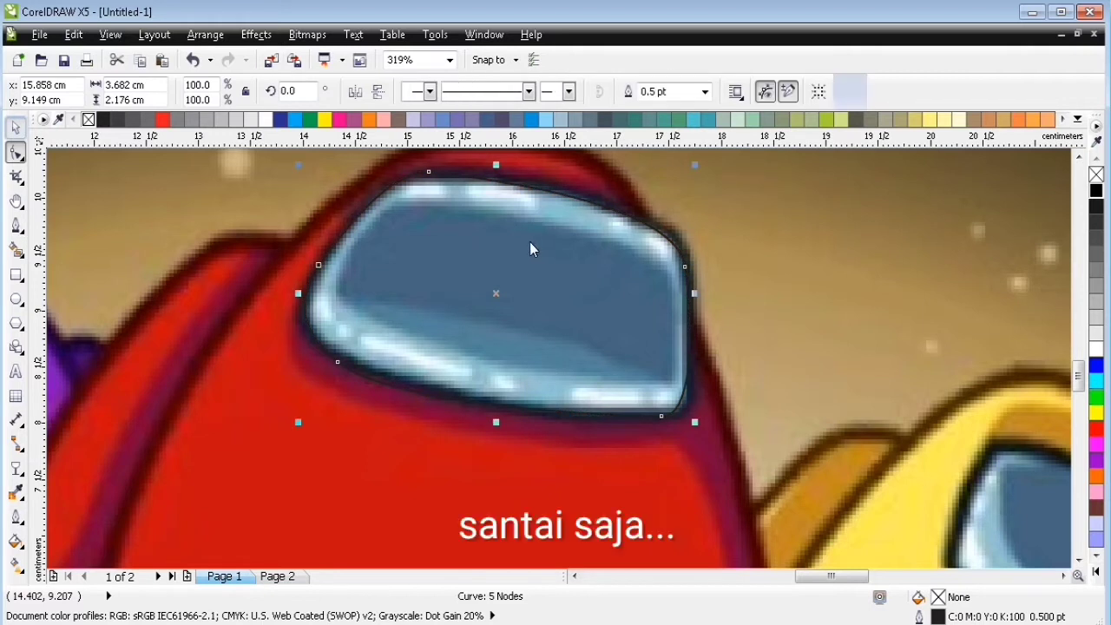
{"action": "left_click", "coordinate": [342, 272]}
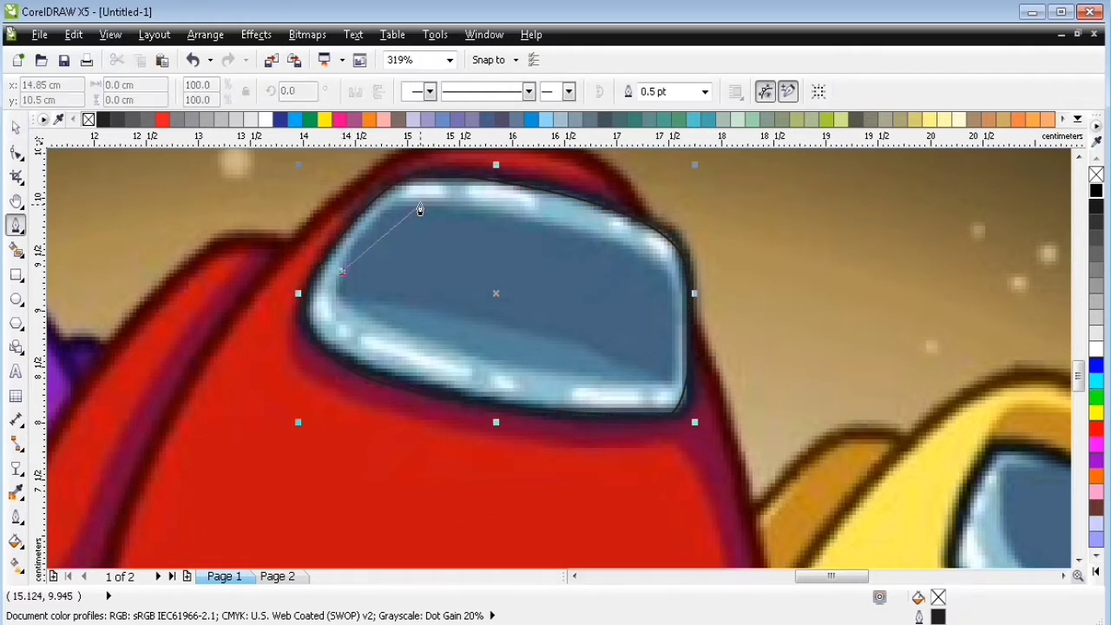
{"action": "left_click_drag", "start_coordinate": [421, 206], "coordinate": [469, 209]}
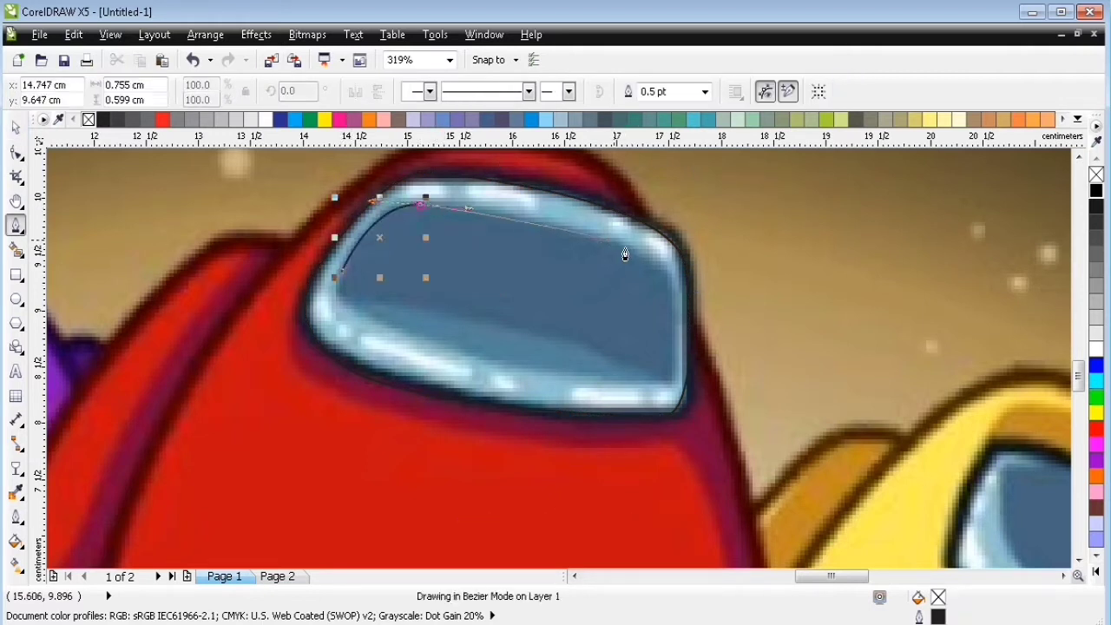
{"action": "left_click_drag", "start_coordinate": [668, 287], "coordinate": [683, 331]}
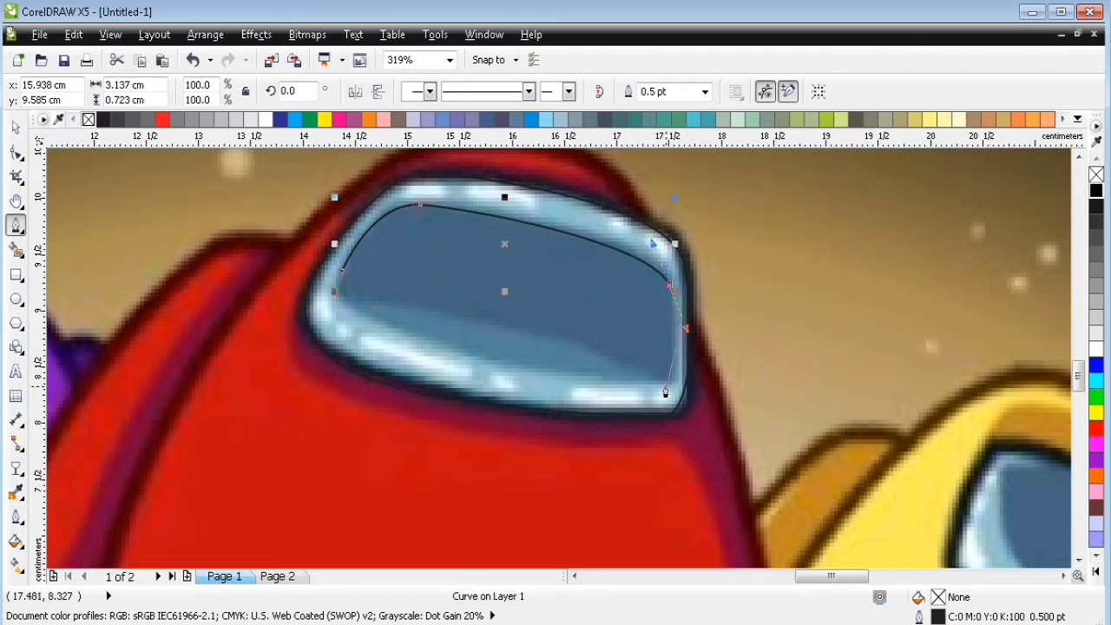
{"action": "left_click_drag", "start_coordinate": [664, 383], "coordinate": [650, 391]}
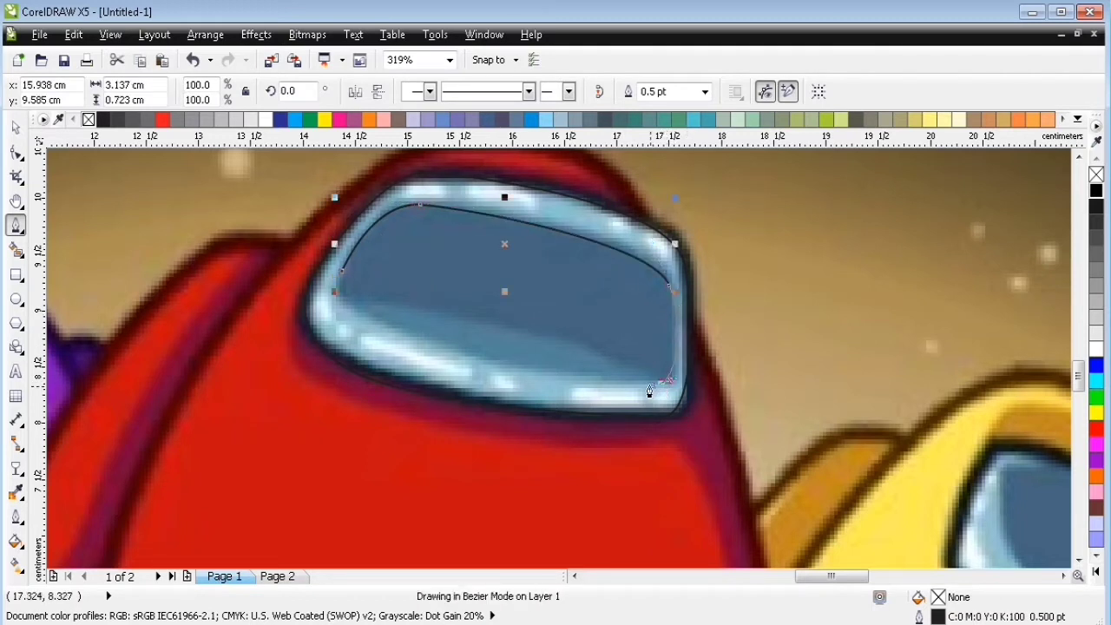
{"action": "left_click_drag", "start_coordinate": [342, 271], "coordinate": [277, 363]}
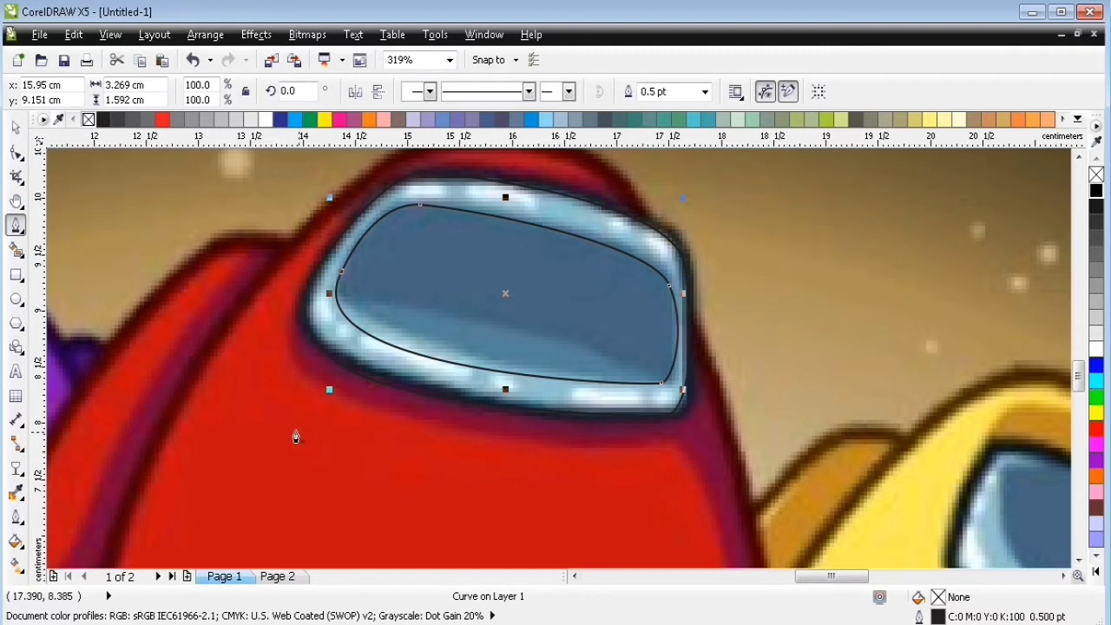
Add a node on each side of the inner glass curve's lower-right corner and delete the corner node between them.
{"action": "left_click", "coordinate": [14, 154]}
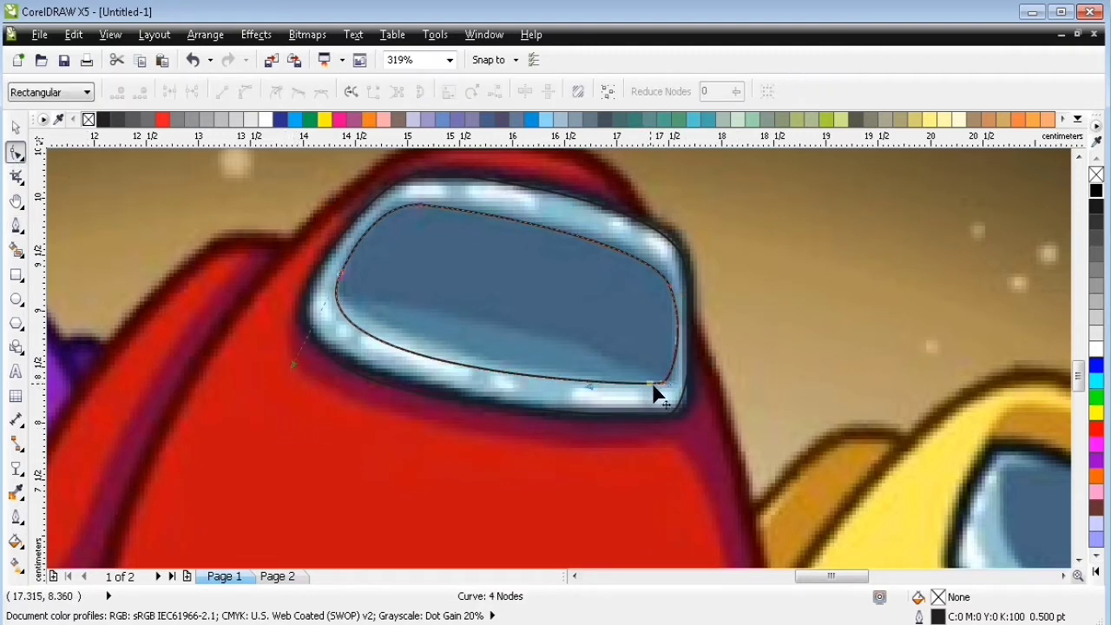
{"action": "double_click", "coordinate": [652, 386]}
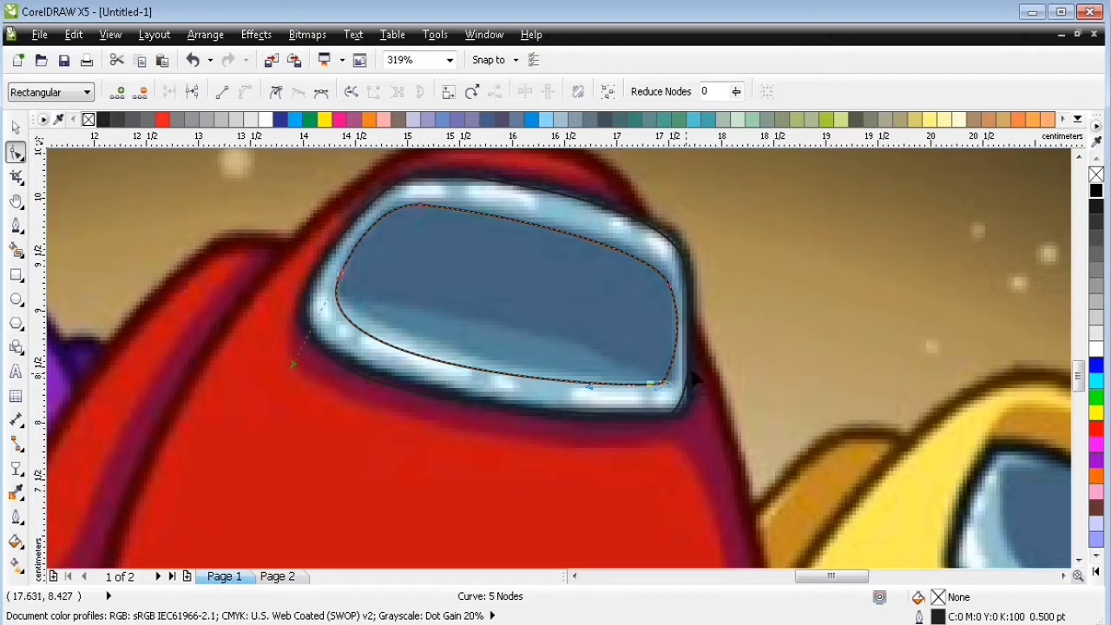
{"action": "scroll", "coordinate": [581, 434], "scroll_direction": "up", "scroll_amount": 4}
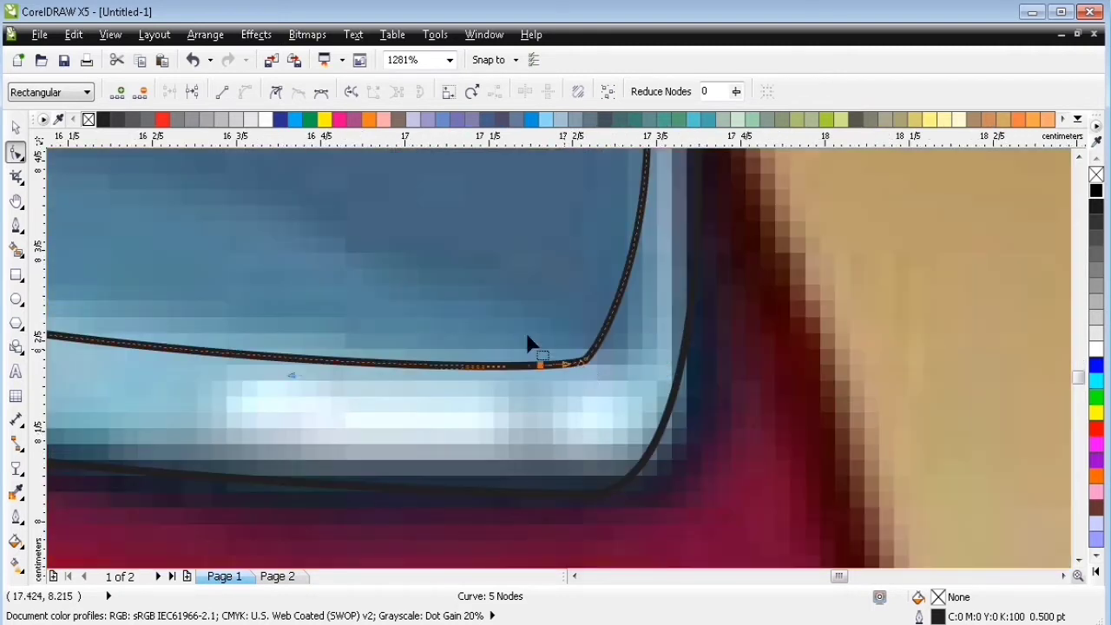
{"action": "double_click", "coordinate": [613, 314]}
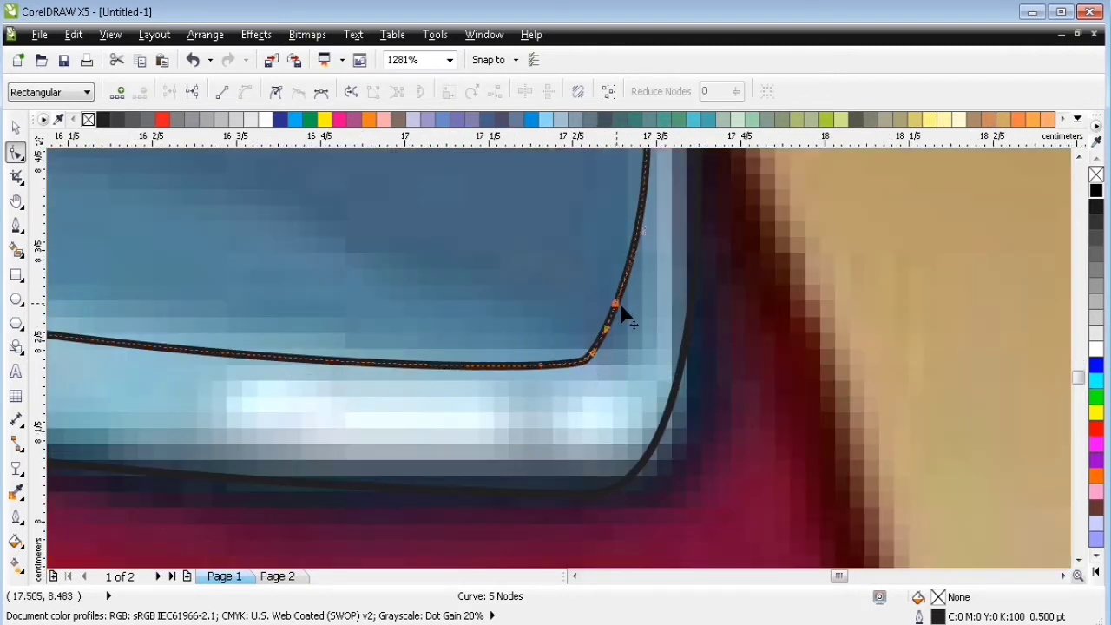
{"action": "key", "text": "Delete"}
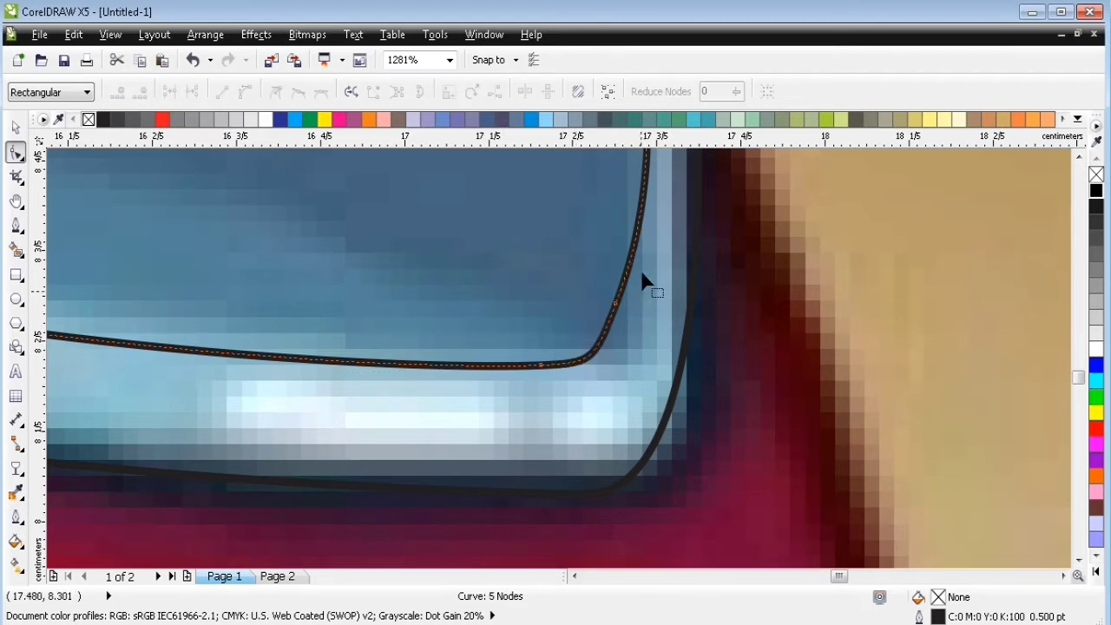
Delete the extra node just above the inner glass curve's lower-right corner to smooth the bend.
{"action": "scroll", "coordinate": [656, 293], "scroll_direction": "down", "scroll_amount": 2}
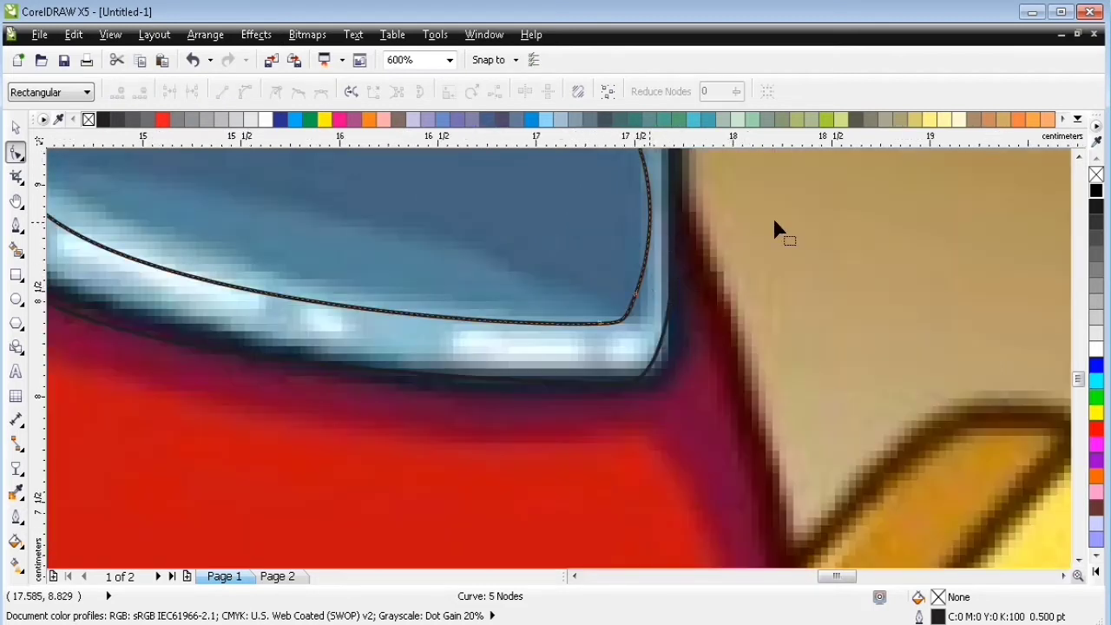
{"action": "left_click", "coordinate": [1080, 160]}
{"action": "left_click", "coordinate": [1080, 160]}
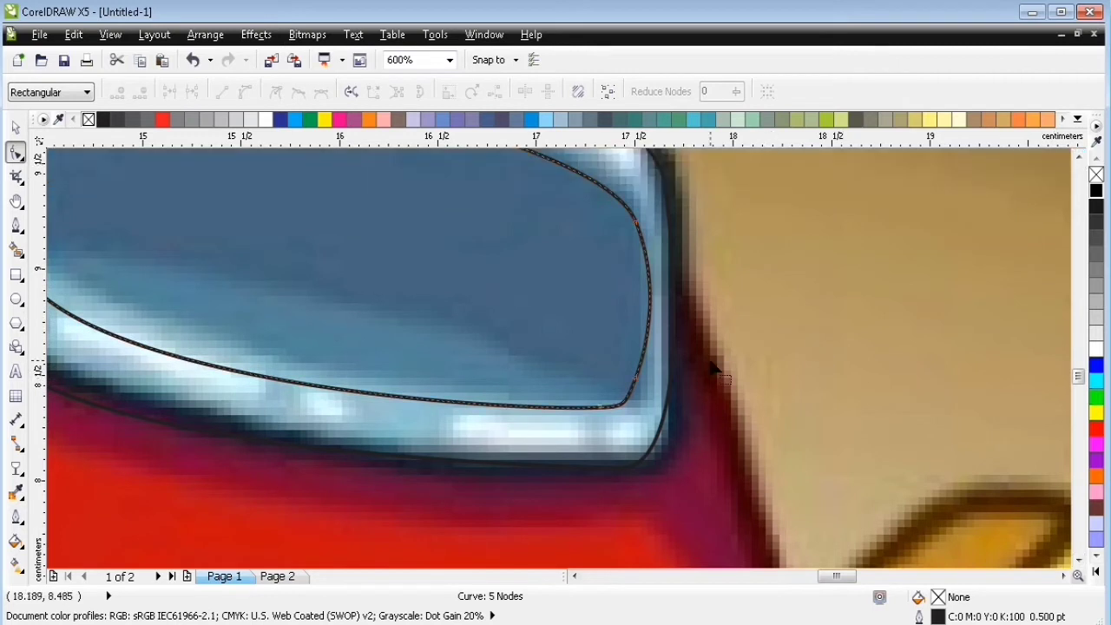
{"action": "left_click_drag", "start_coordinate": [640, 388], "coordinate": [628, 390]}
{"action": "key", "text": "Delete"}
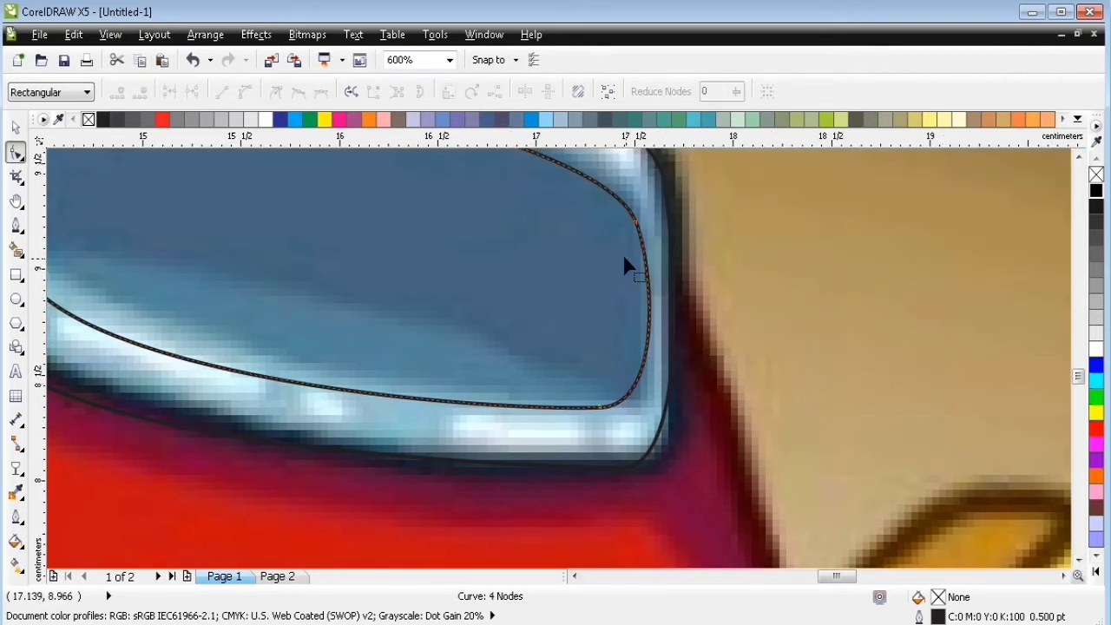
{"action": "scroll", "coordinate": [625, 266], "scroll_direction": "down", "scroll_amount": 2}
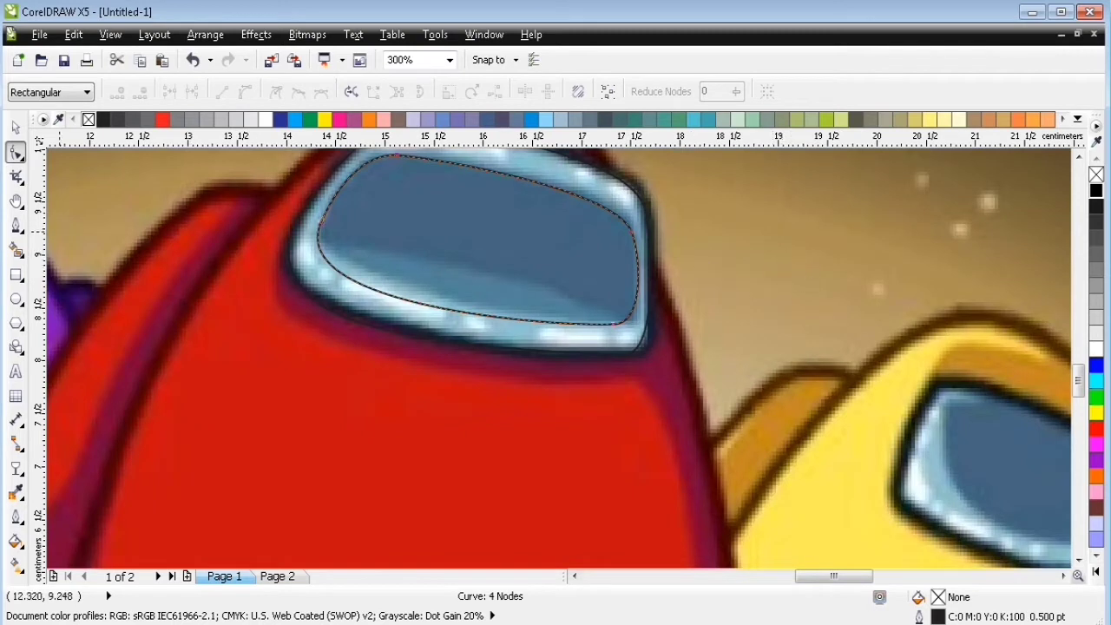
{"action": "key", "text": "space"}
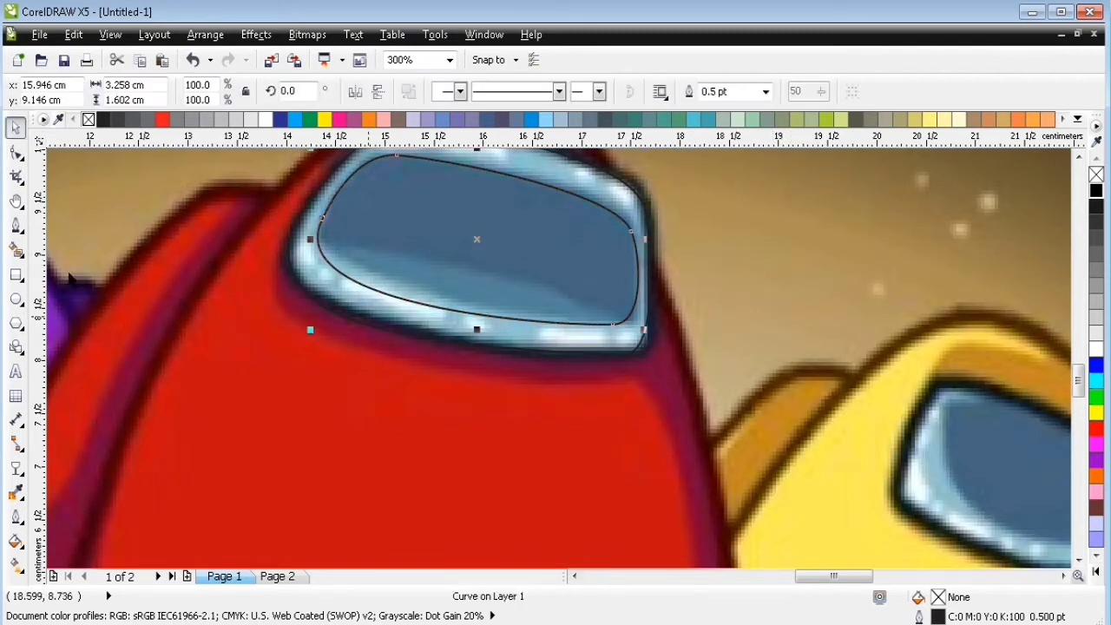
Draw a closed helper shape about 5.3 by 2.2 cm whose upper edge curves across the lower part of the visor glass.
{"action": "left_click", "coordinate": [16, 225]}
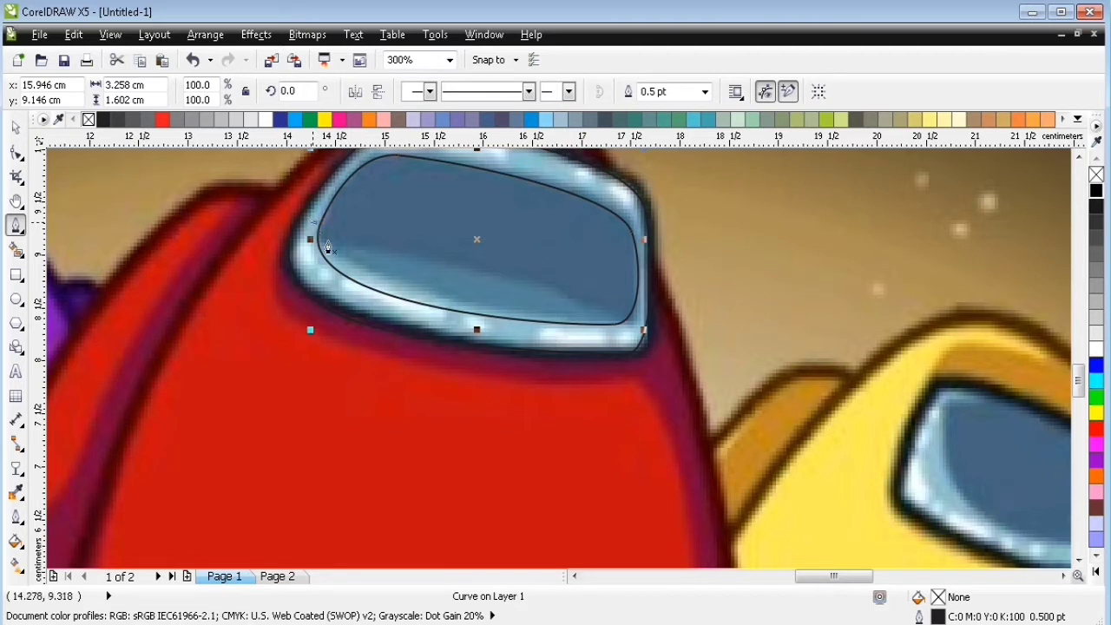
{"action": "left_click", "coordinate": [327, 244]}
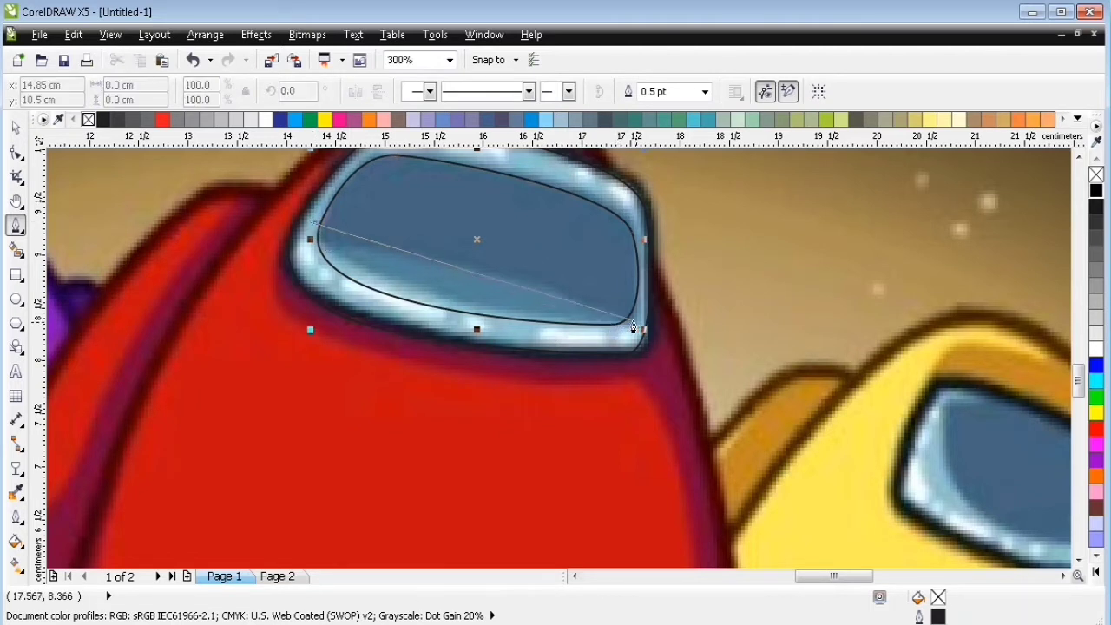
{"action": "left_click_drag", "start_coordinate": [633, 328], "coordinate": [926, 339]}
{"action": "left_click", "coordinate": [605, 458]}
{"action": "left_click", "coordinate": [250, 393]}
{"action": "left_click", "coordinate": [240, 240]}
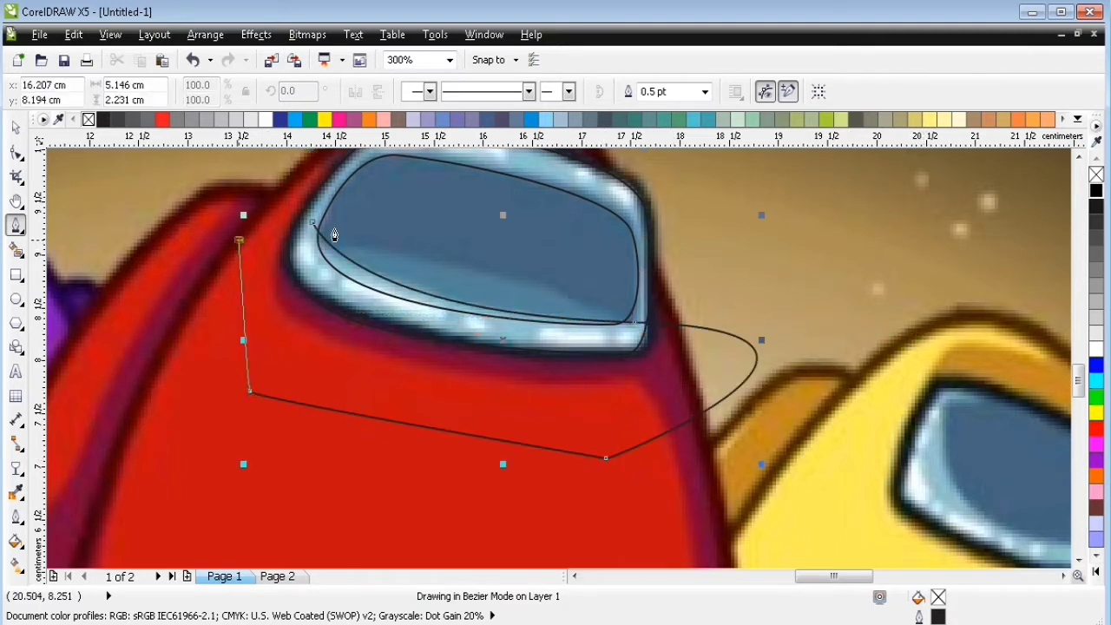
{"action": "left_click", "coordinate": [313, 228]}
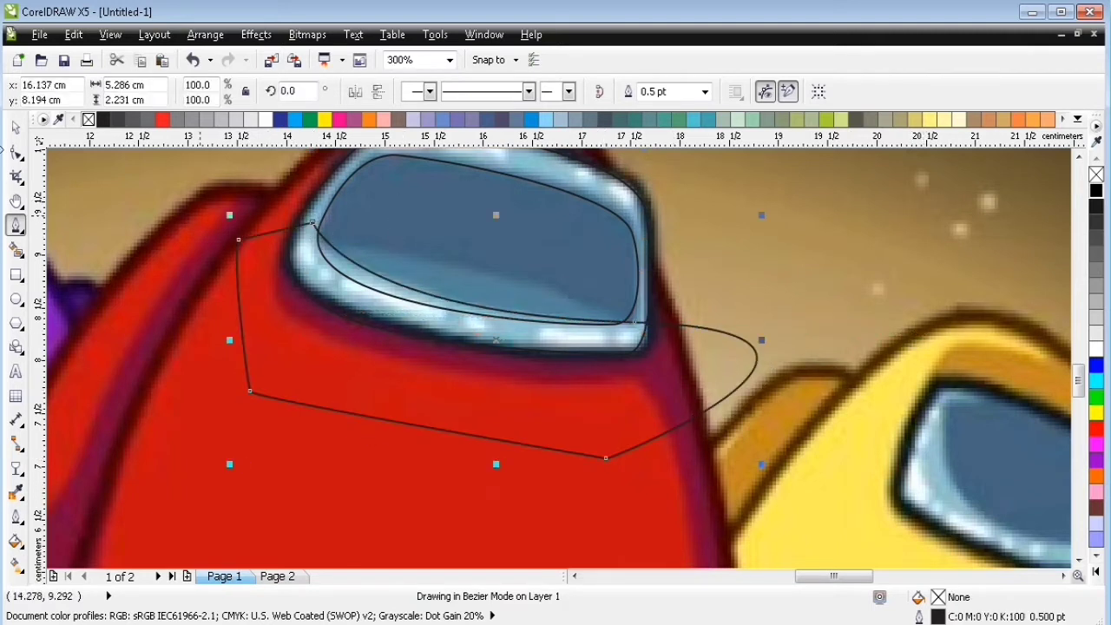
Intersect the helper shape with the inner glass curve and delete the helper shape.
{"action": "key", "text": "space"}
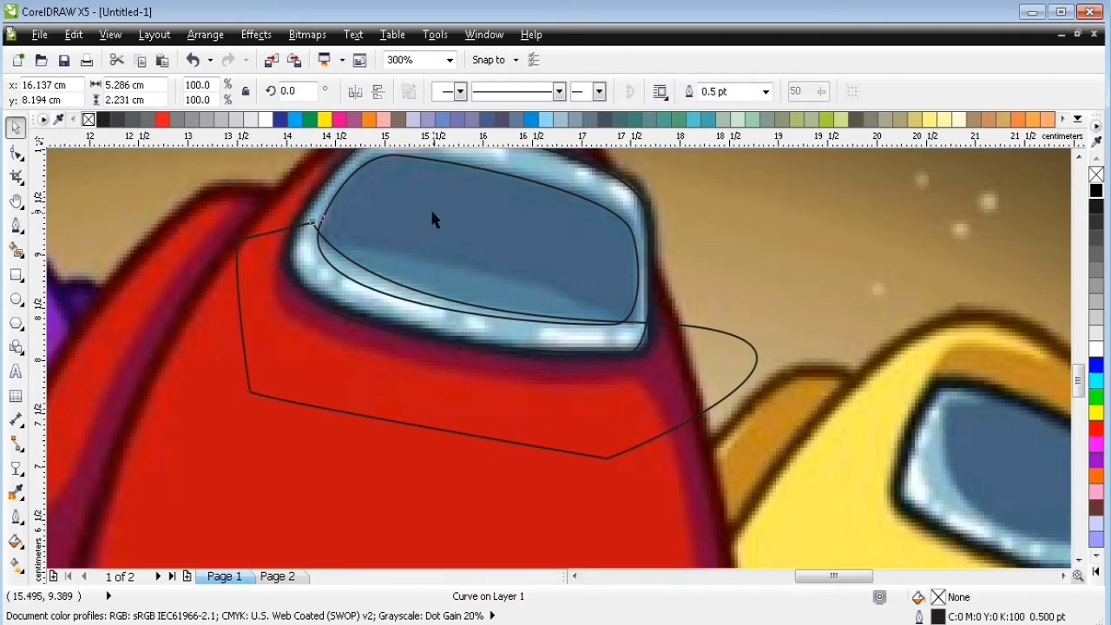
{"action": "left_click", "coordinate": [344, 337]}
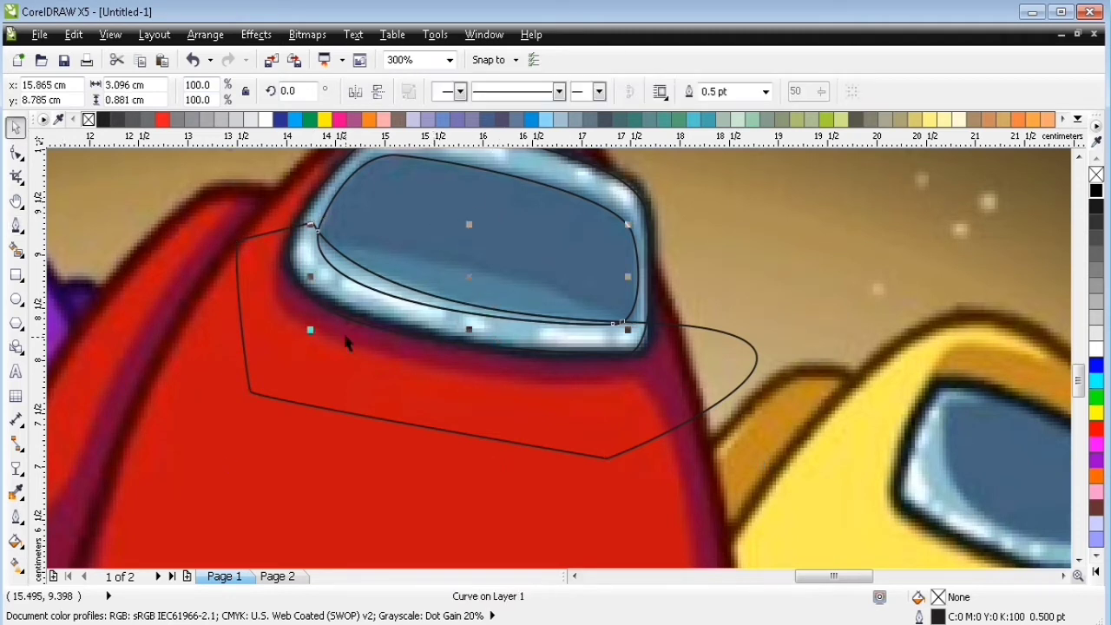
{"action": "key", "text": "Delete"}
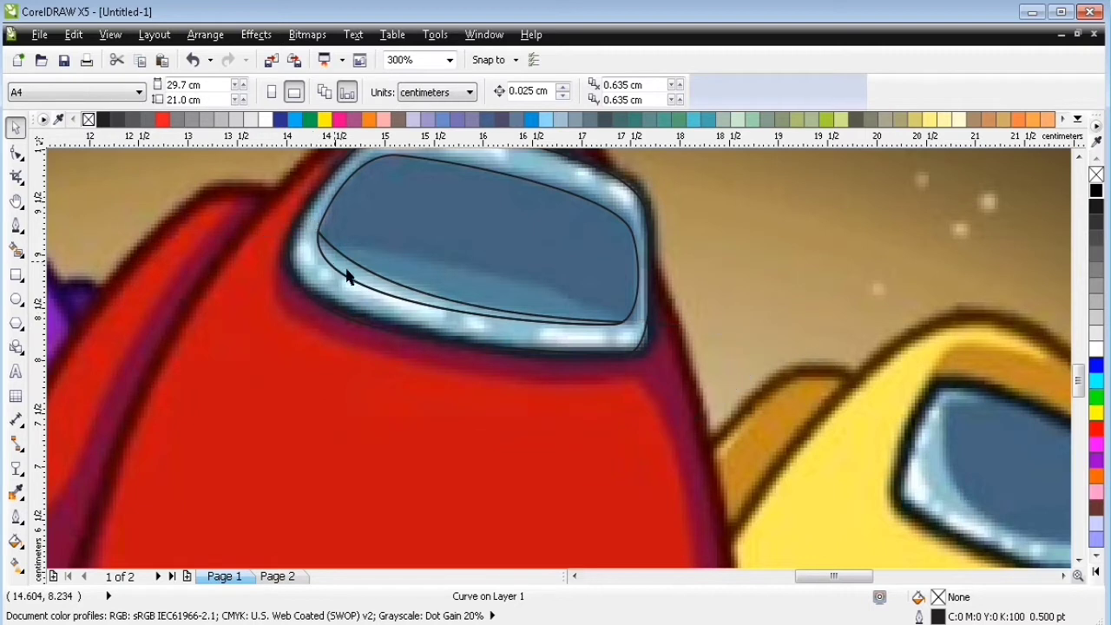
Draw a closed helper shape about 3.9 by 2.0 cm whose upper edge arcs over the lighter lower part of the visor glass.
{"action": "left_click", "coordinate": [15, 225]}
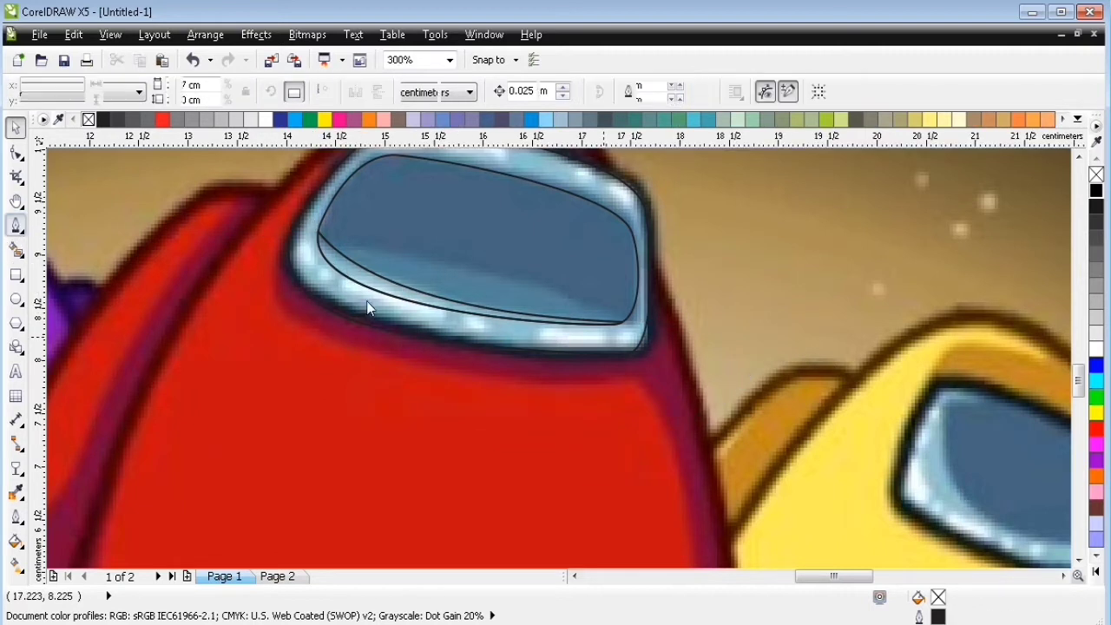
{"action": "left_click", "coordinate": [307, 248]}
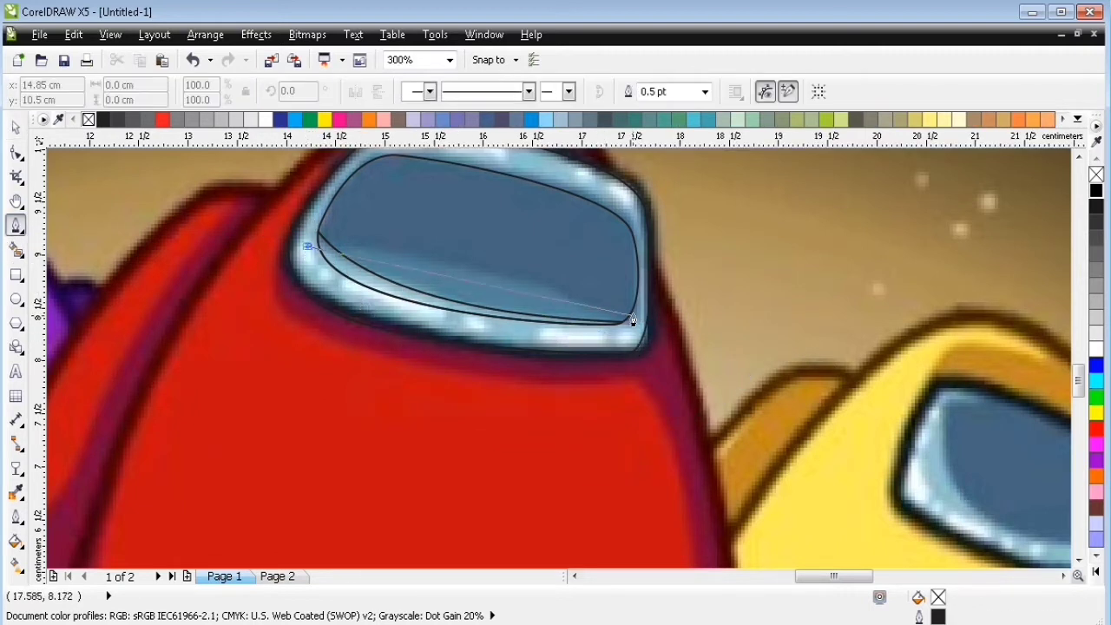
{"action": "left_click_drag", "start_coordinate": [631, 324], "coordinate": [752, 406]}
{"action": "left_click", "coordinate": [418, 452]}
{"action": "left_click", "coordinate": [283, 334]}
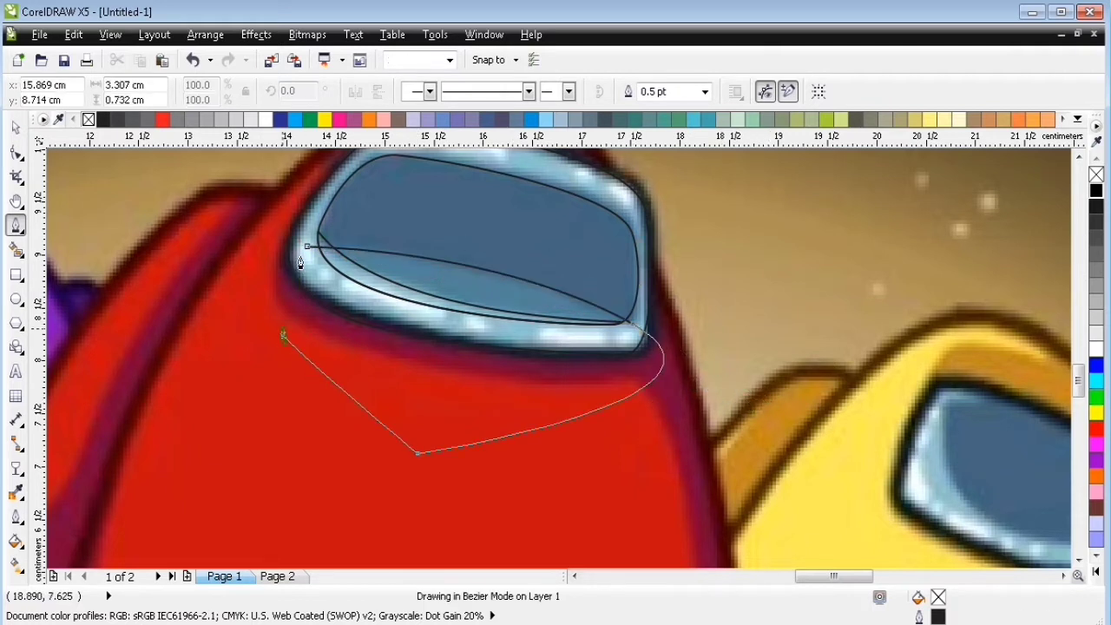
{"action": "left_click", "coordinate": [308, 249]}
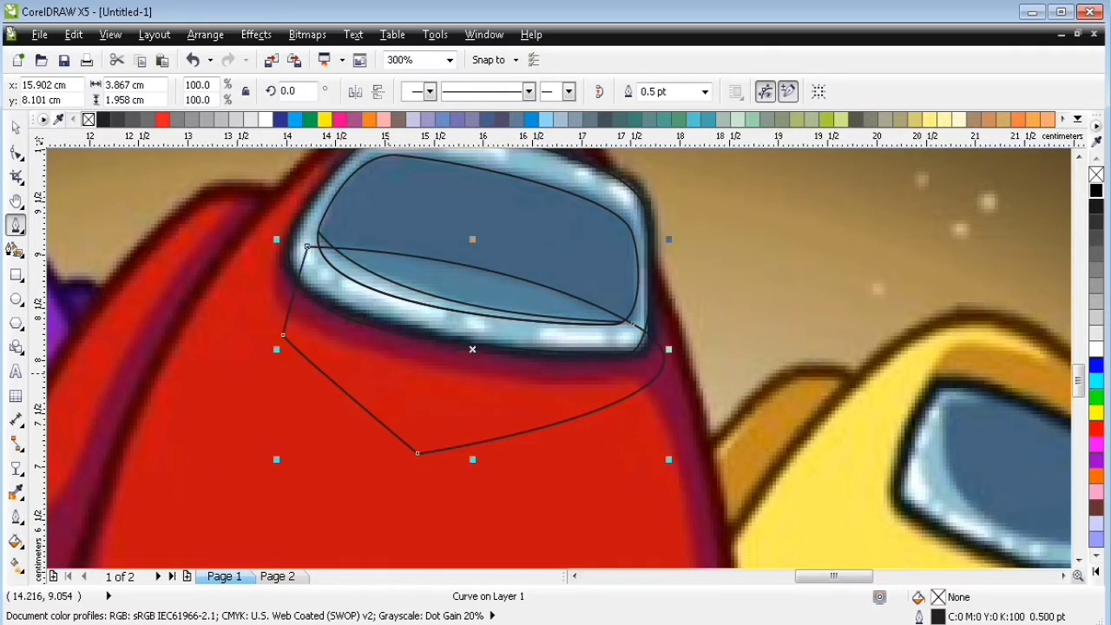
Create the intersection of the new helper shape and the inner glass curve, and remove the helper shape.
{"action": "key", "text": "space"}
{"action": "left_click", "coordinate": [391, 201], "text": "shift"}
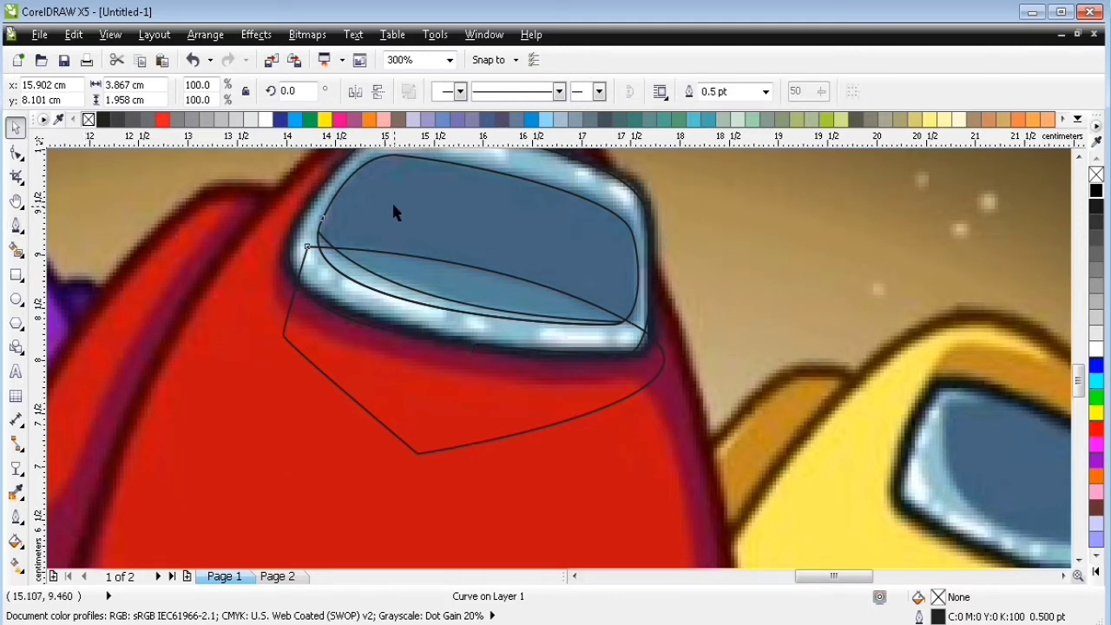
{"action": "left_click", "coordinate": [559, 92]}
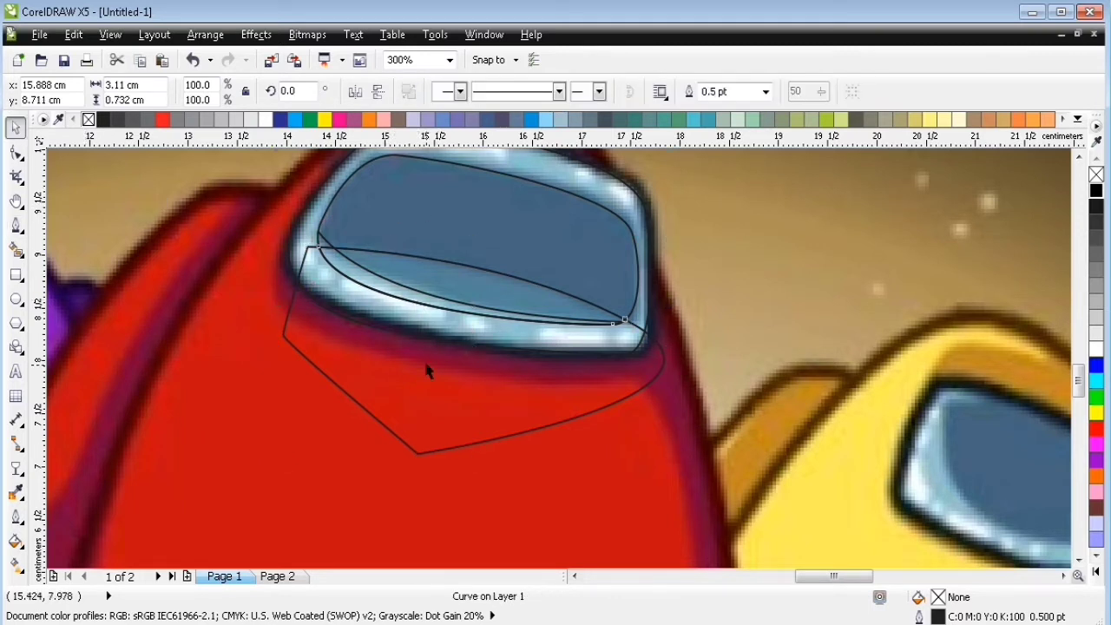
{"action": "key", "text": "Delete"}
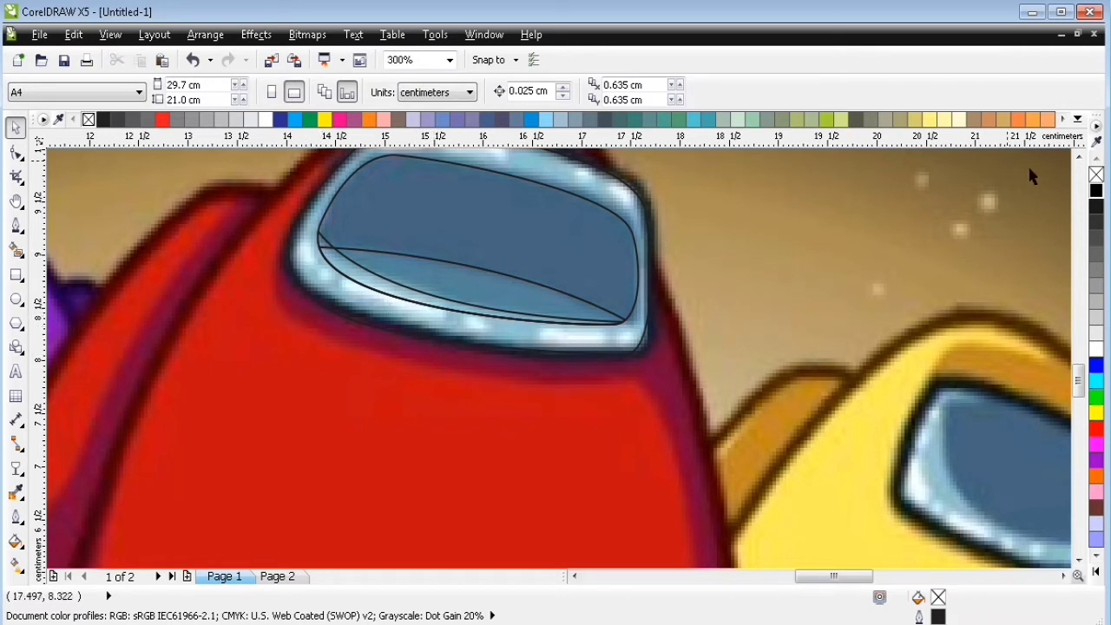
Draw an open curved line about 2.6 by 0.6 cm along the visor's upper rim as a light reflection.
{"action": "scroll", "coordinate": [579, 251], "scroll_direction": "up", "scroll_amount": 2}
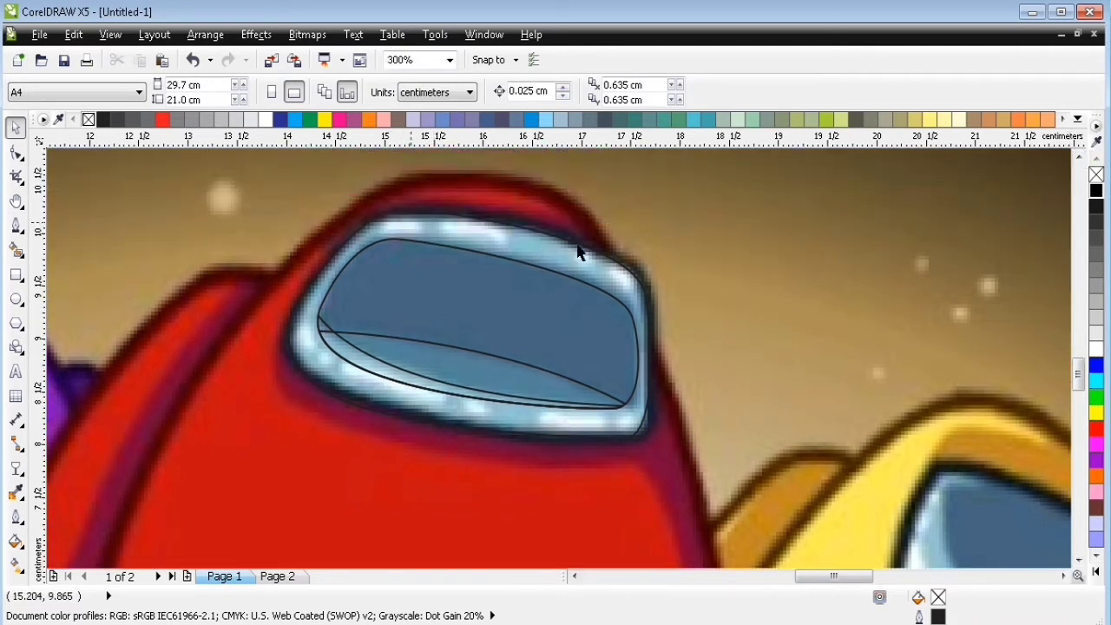
{"action": "left_click", "coordinate": [17, 226]}
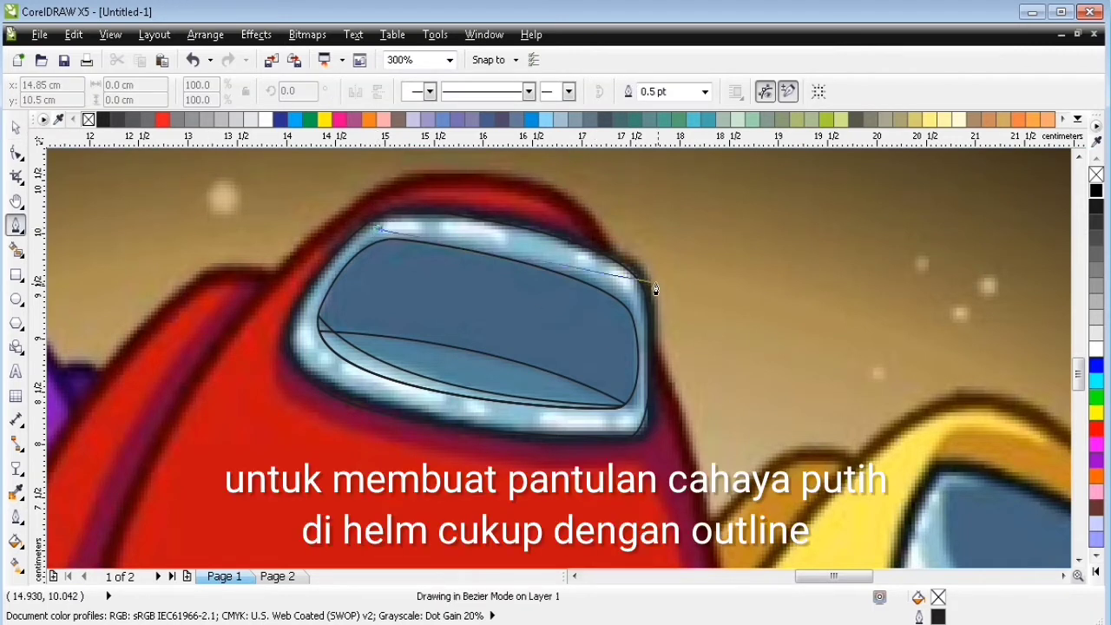
{"action": "left_click_drag", "start_coordinate": [634, 295], "coordinate": [715, 377]}
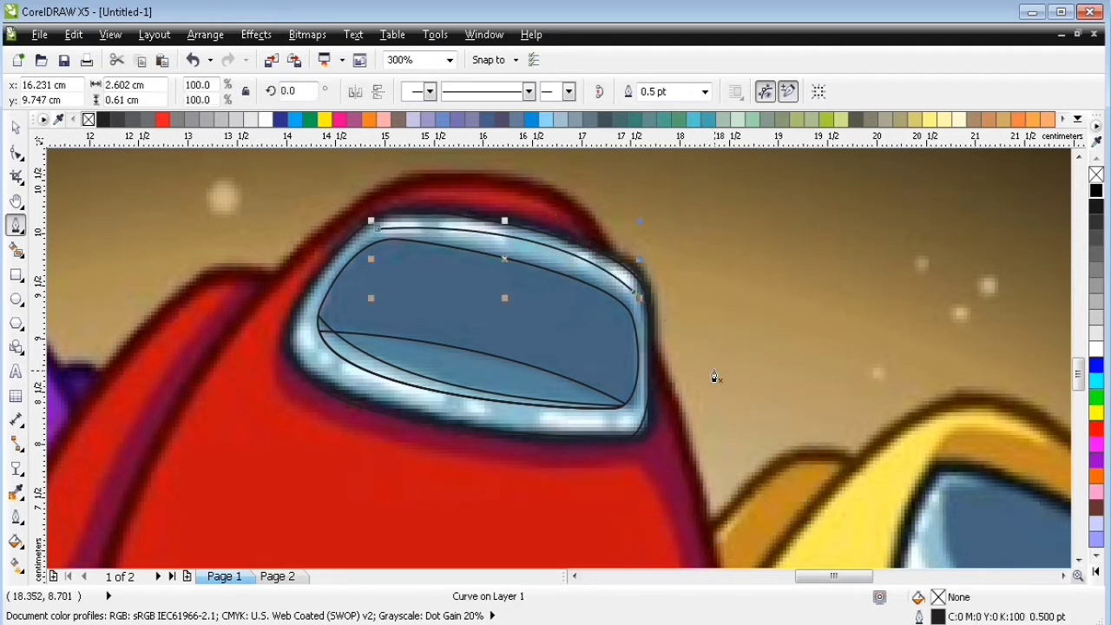
Draw a second open curved line about 3.4 by 0.8 cm along the visor's lower rim.
{"action": "left_click", "coordinate": [304, 338]}
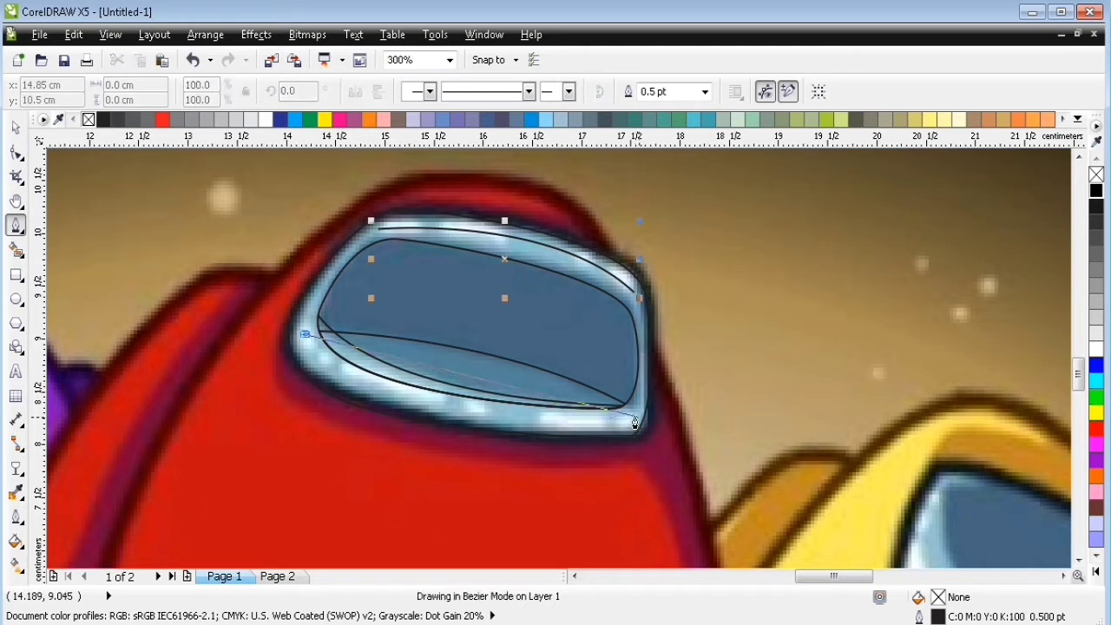
{"action": "left_click_drag", "start_coordinate": [640, 424], "coordinate": [921, 405]}
{"action": "key", "text": "space"}
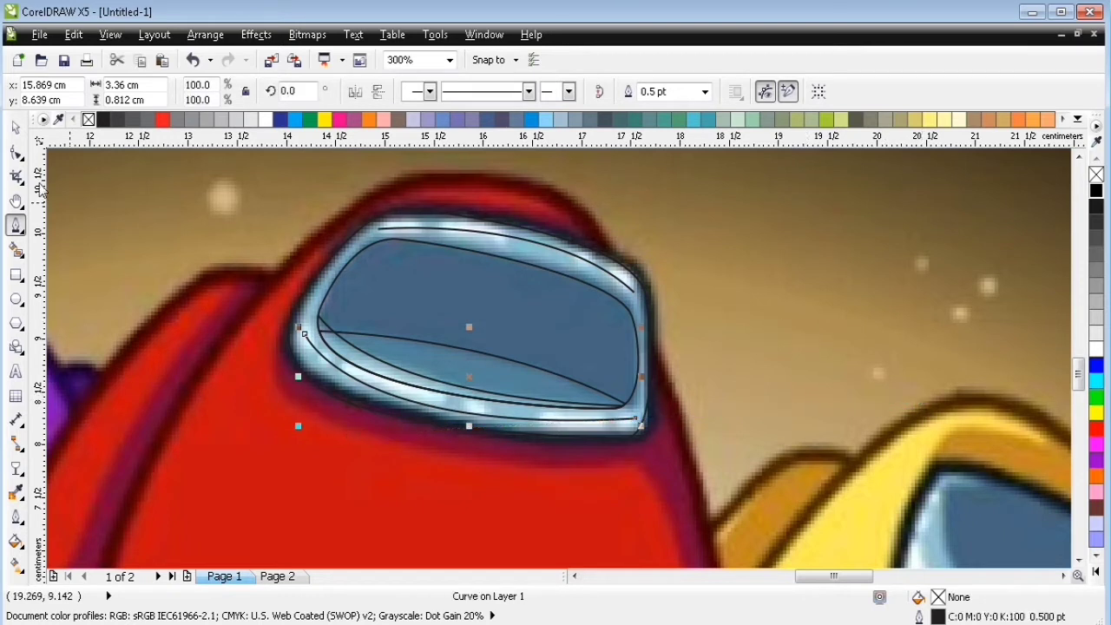
Set the outline width of the lower and upper reflection lines to 3 pt.
{"action": "left_click", "coordinate": [15, 128]}
{"action": "left_click", "coordinate": [729, 92]}
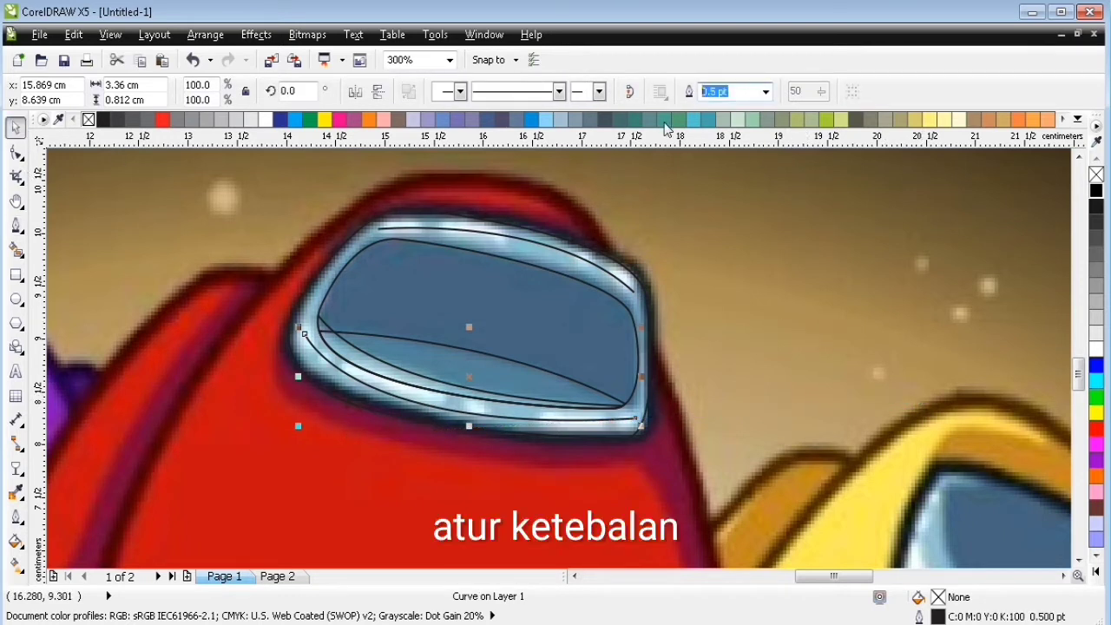
{"action": "type", "text": "3"}
{"action": "key", "text": "Return"}
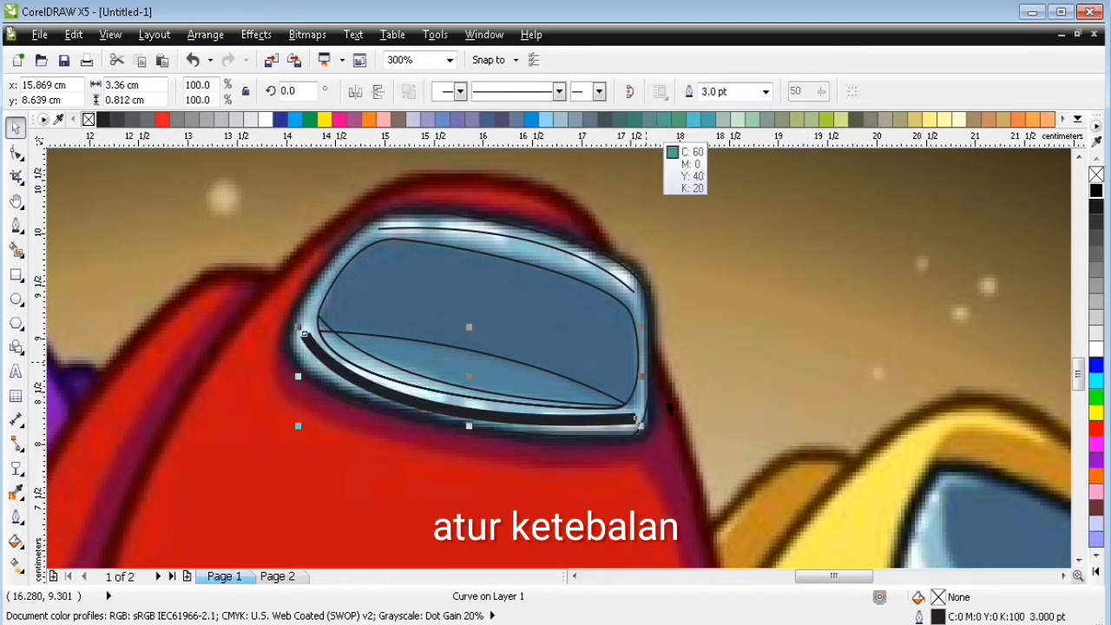
{"action": "left_click", "coordinate": [423, 231]}
{"action": "left_click", "coordinate": [737, 238]}
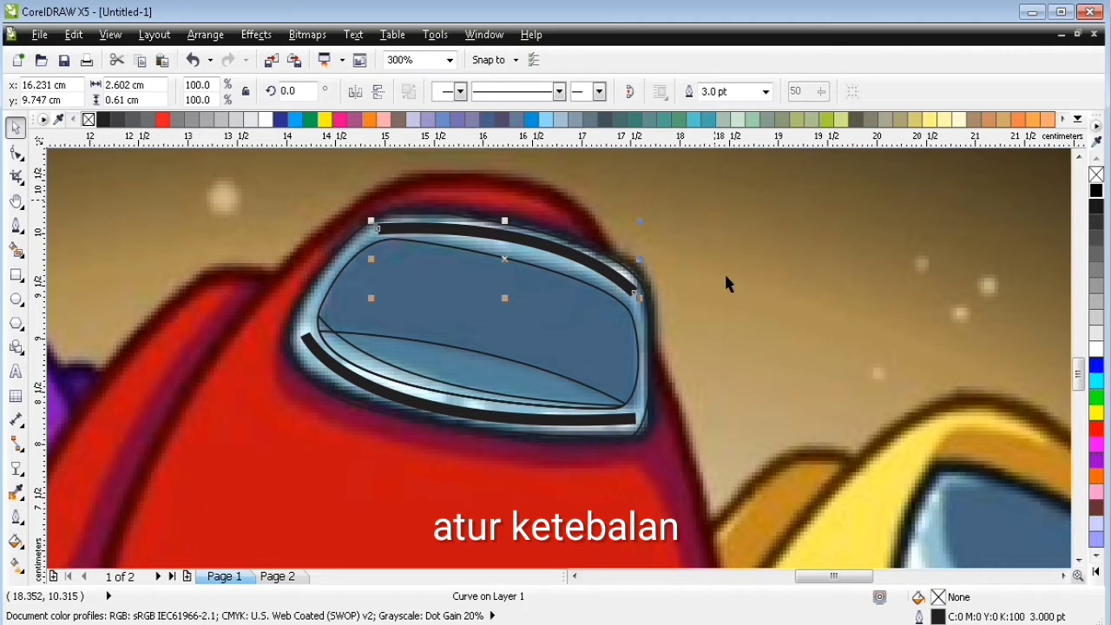
Give the upper and lower reflection lines rounded corners and rounded line caps.
{"action": "key", "text": "F12"}
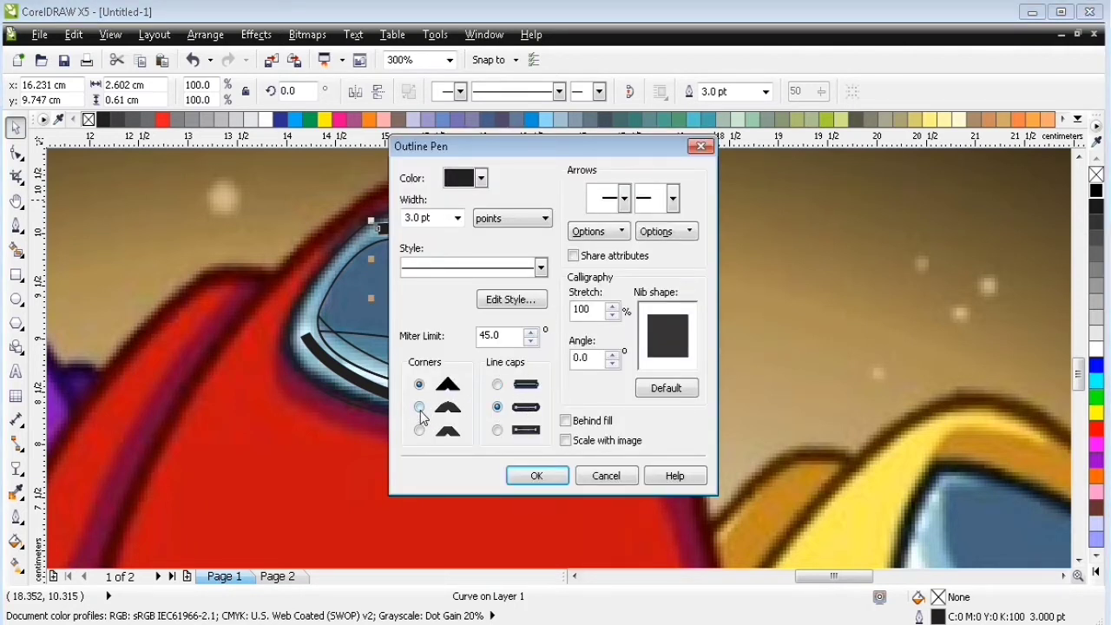
{"action": "left_click", "coordinate": [419, 407]}
{"action": "left_click", "coordinate": [537, 476]}
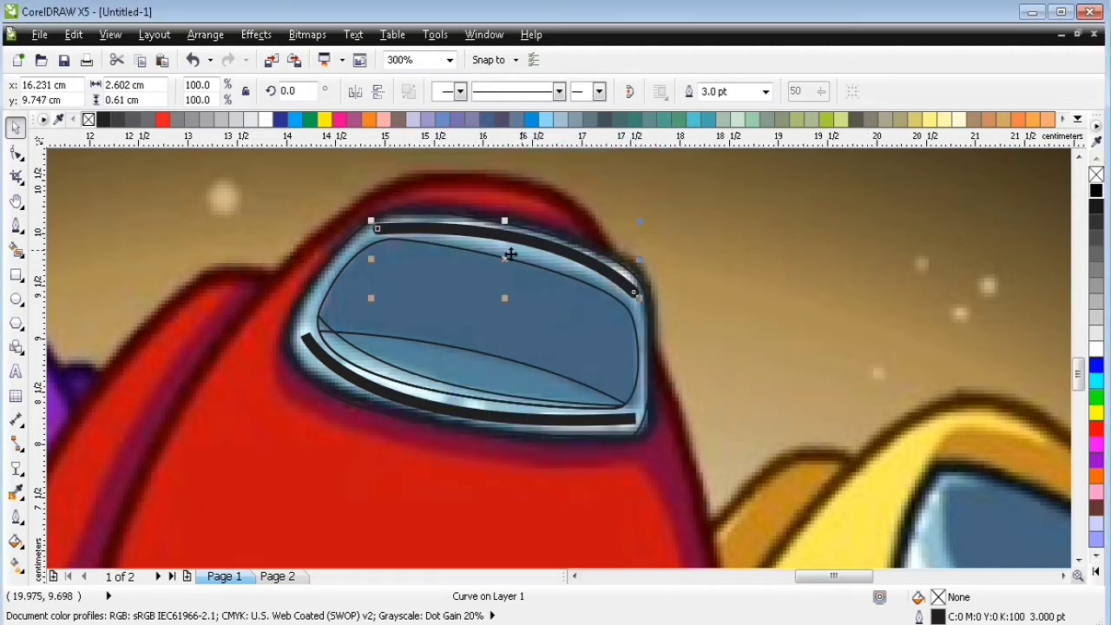
{"action": "left_click", "coordinate": [315, 361]}
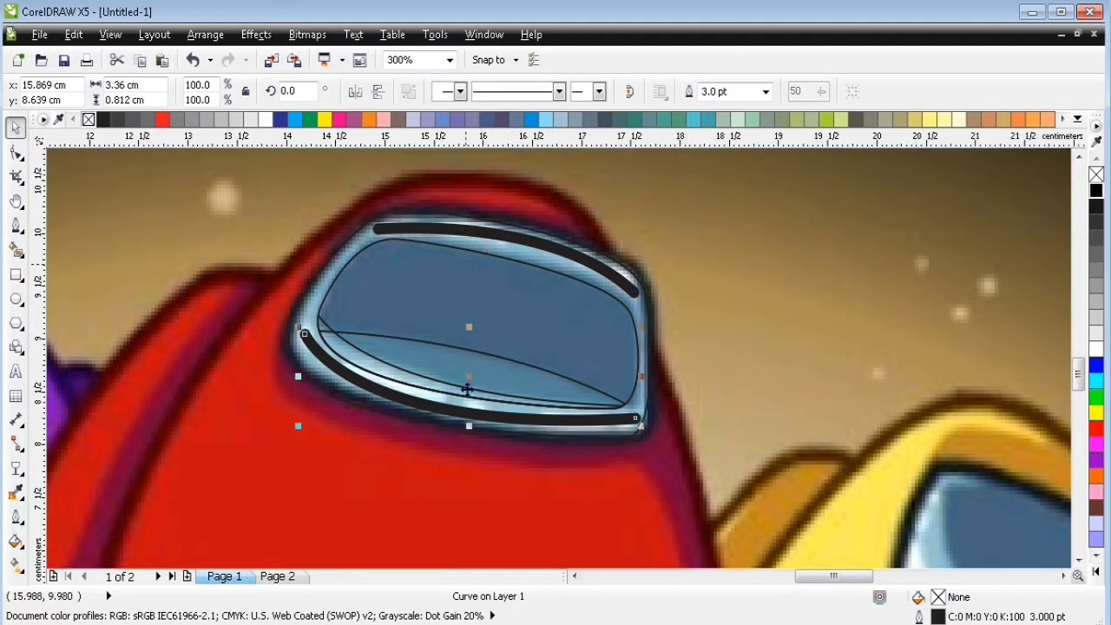
{"action": "left_click_drag", "start_coordinate": [467, 373], "coordinate": [467, 396]}
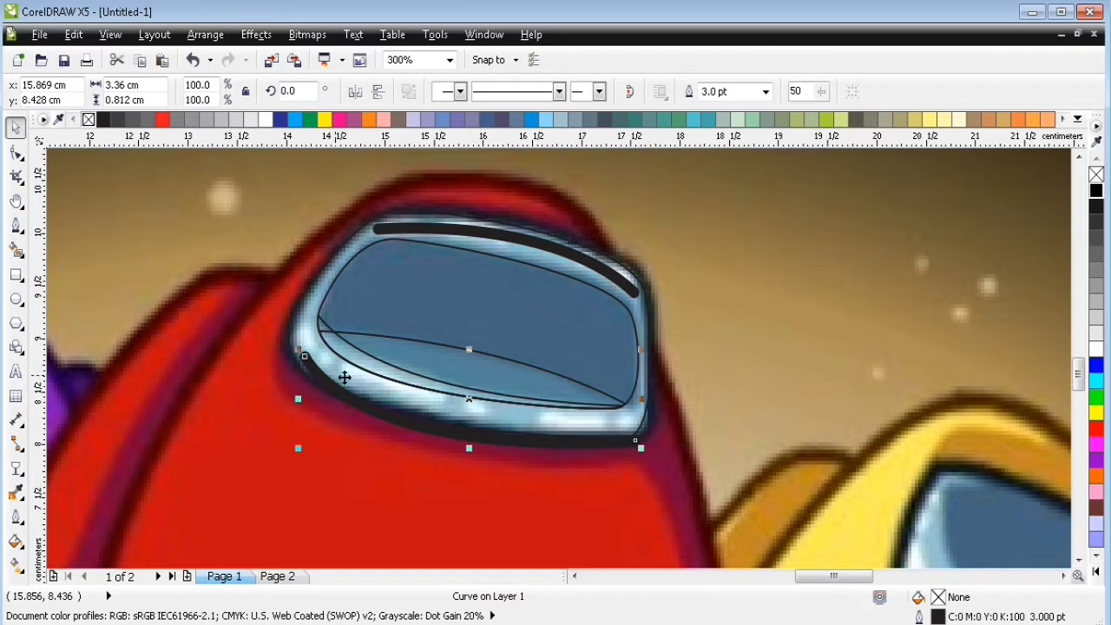
{"action": "key", "text": "ctrl+z"}
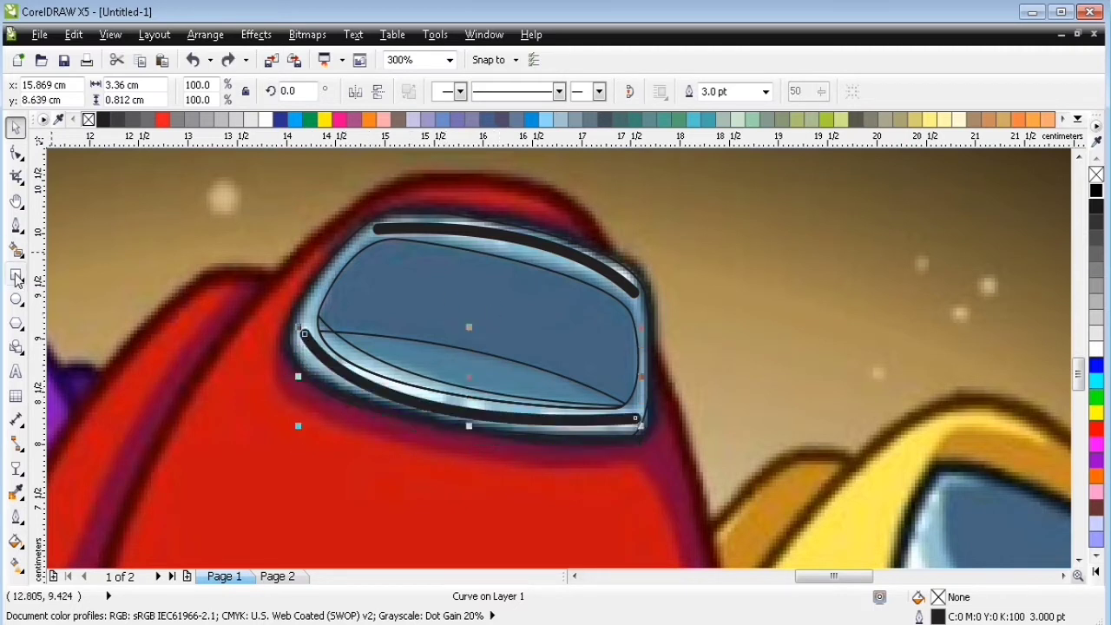
Draw a rectangle about 0.37 by 0.54 cm, rotated to 333.2°, across the lower reflection line near its left end.
{"action": "key", "text": "F6"}
{"action": "mouse_move", "coordinate": [323, 407]}
{"action": "left_mouse_down"}
{"action": "mouse_move", "coordinate": [350, 475]}
{"action": "mouse_move", "coordinate": [315, 379]}
{"action": "mouse_move", "coordinate": [325, 333]}
{"action": "mouse_move", "coordinate": [338, 340]}
{"action": "mouse_move", "coordinate": [303, 359]}
{"action": "left_mouse_up"}
{"action": "left_click", "coordinate": [16, 128]}
{"action": "left_click", "coordinate": [317, 365]}
{"action": "left_click", "coordinate": [296, 376]}
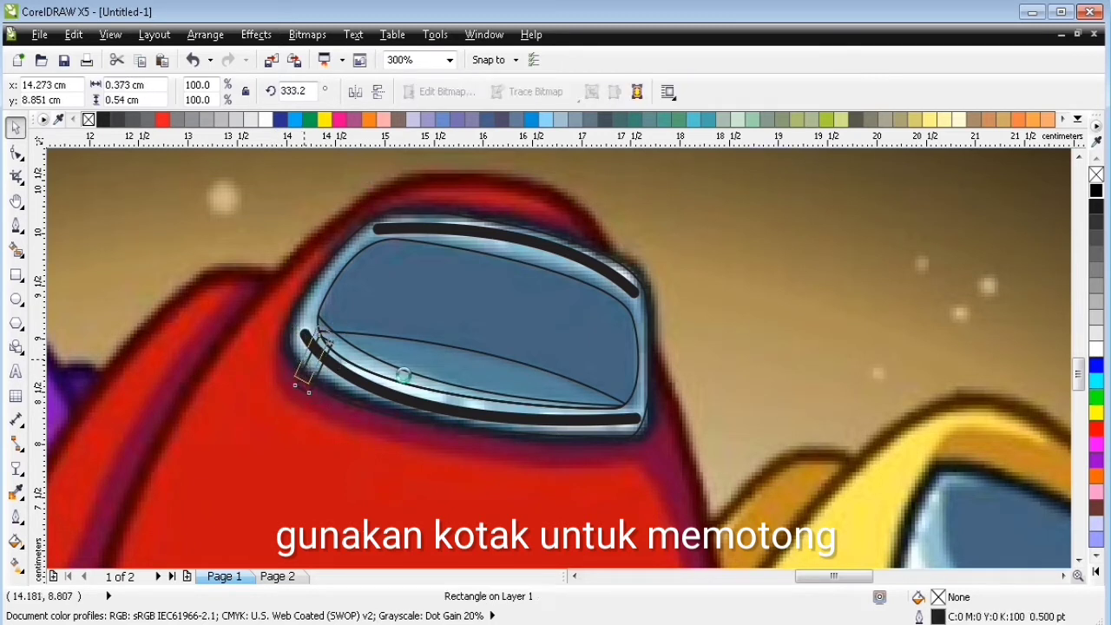
Trim the lower reflection line with the rectangle to cut a gap near the line's left end.
{"action": "left_click", "coordinate": [375, 388], "text": "shift"}
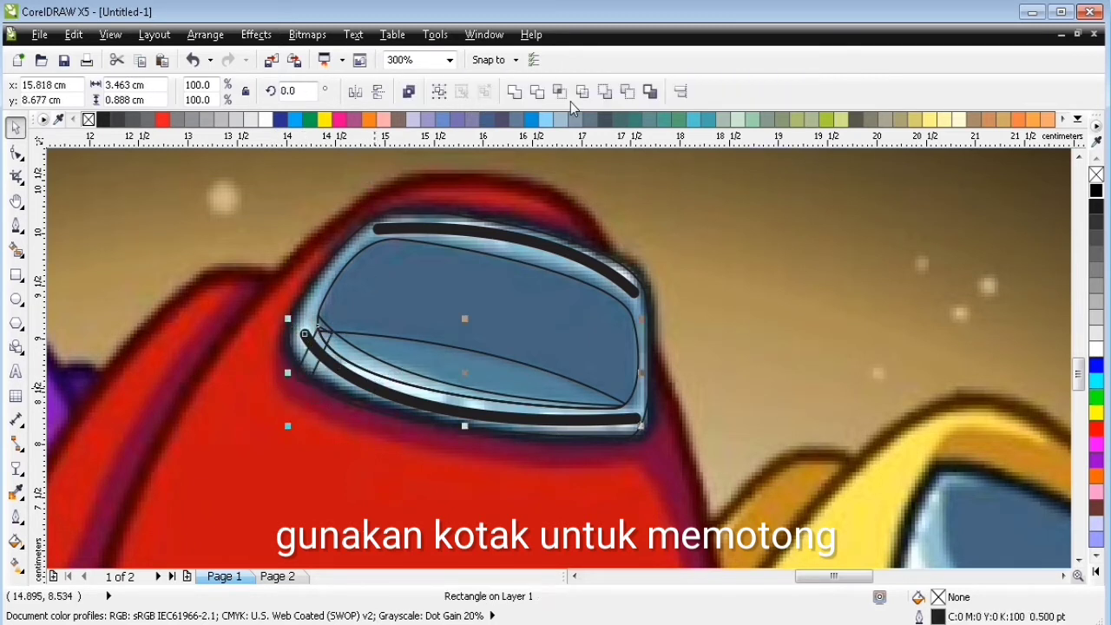
{"action": "left_click", "coordinate": [537, 91]}
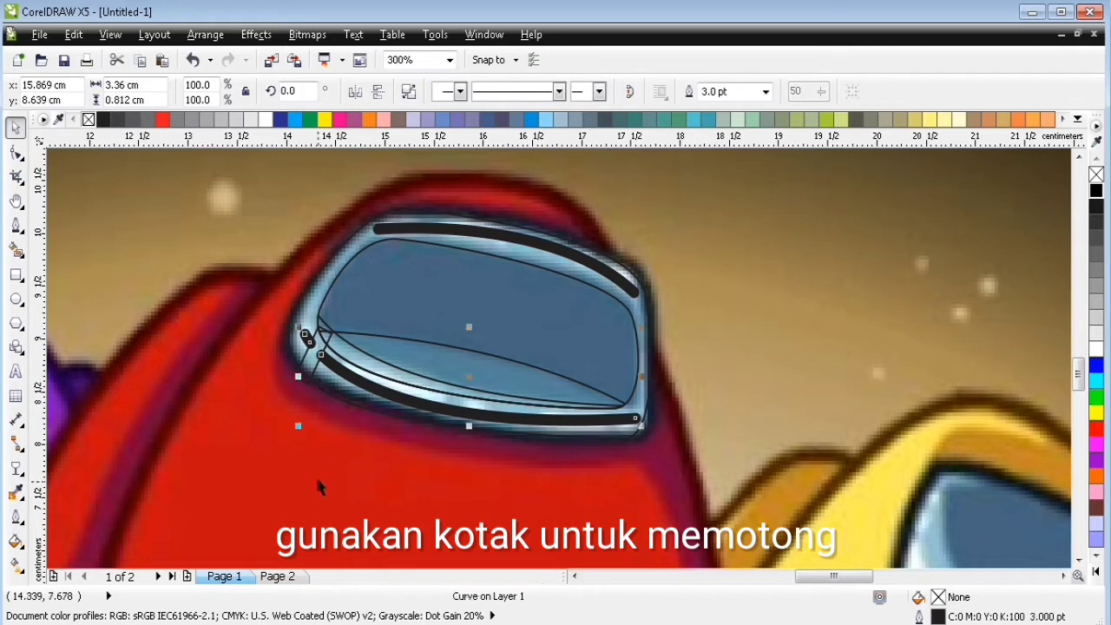
{"action": "left_click", "coordinate": [318, 488]}
Move the rectangle slightly right along the lower reflection line and trim a second gap there.
{"action": "left_click", "coordinate": [331, 373]}
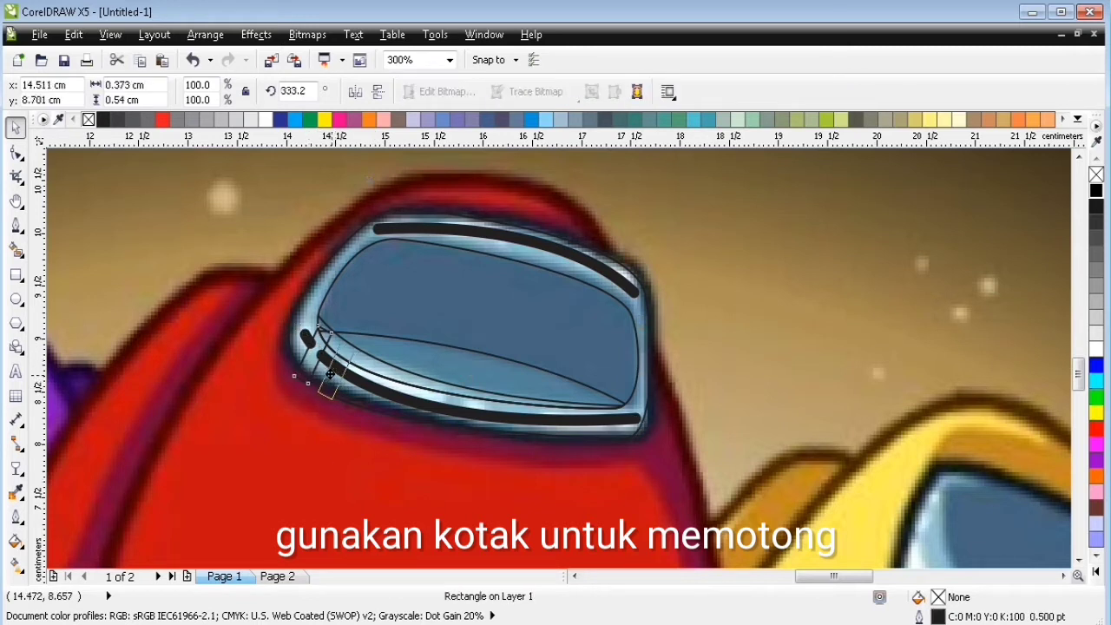
{"action": "left_click_drag", "start_coordinate": [327, 373], "coordinate": [325, 371]}
{"action": "left_click", "coordinate": [367, 387], "text": "shift"}
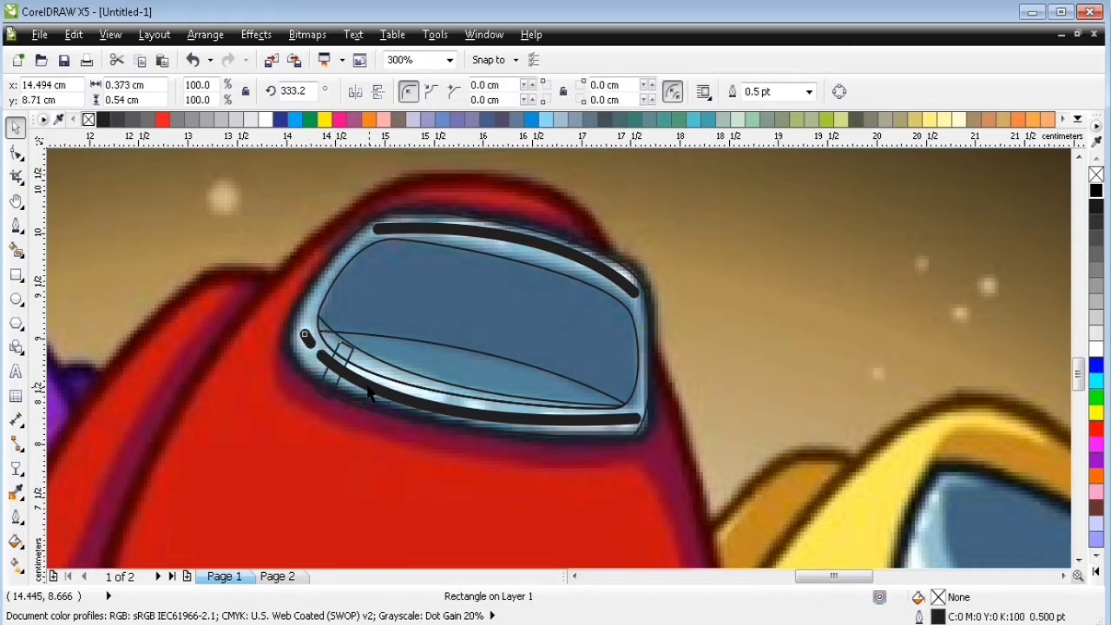
{"action": "left_click", "coordinate": [538, 92]}
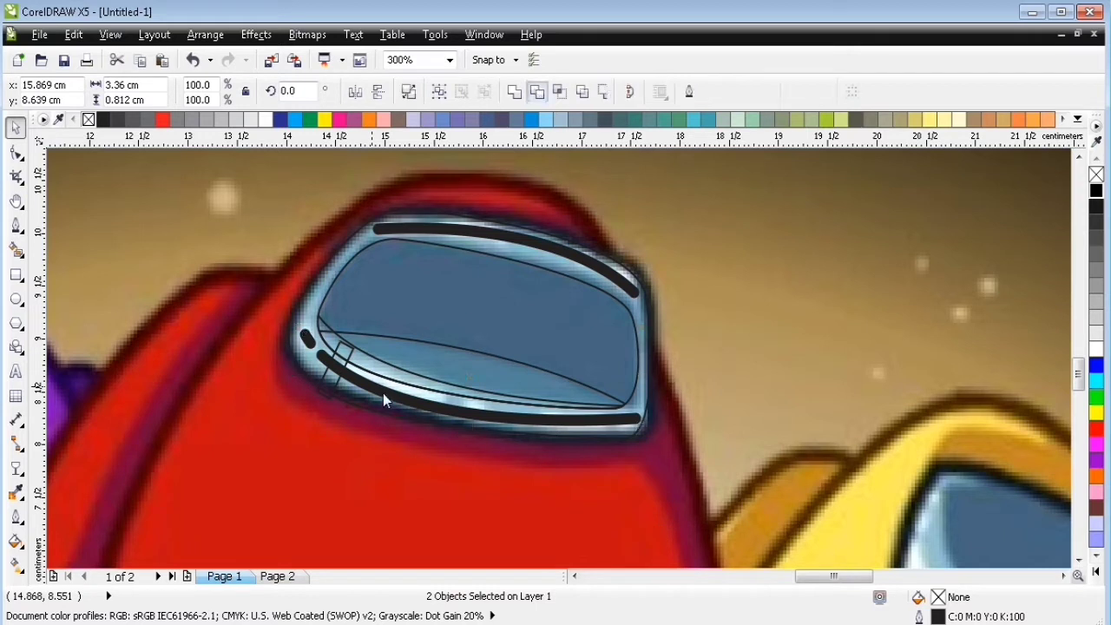
{"action": "left_click", "coordinate": [383, 393]}
{"action": "left_click", "coordinate": [402, 467]}
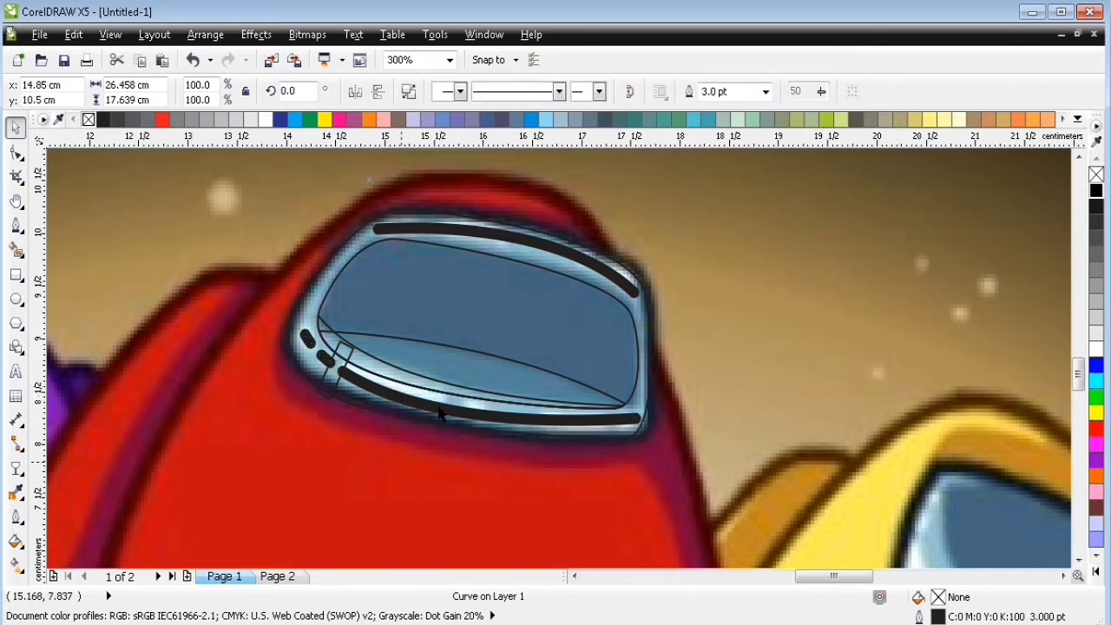
{"action": "left_click", "coordinate": [454, 428]}
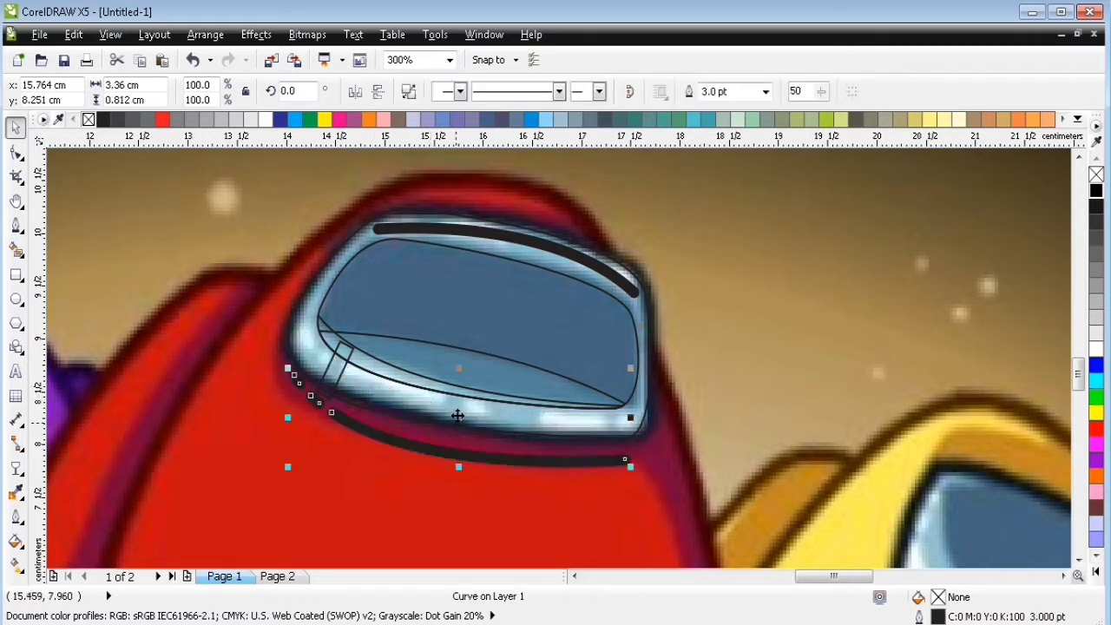
{"action": "left_click", "coordinate": [547, 397]}
{"action": "key", "text": "ctrl+z"}
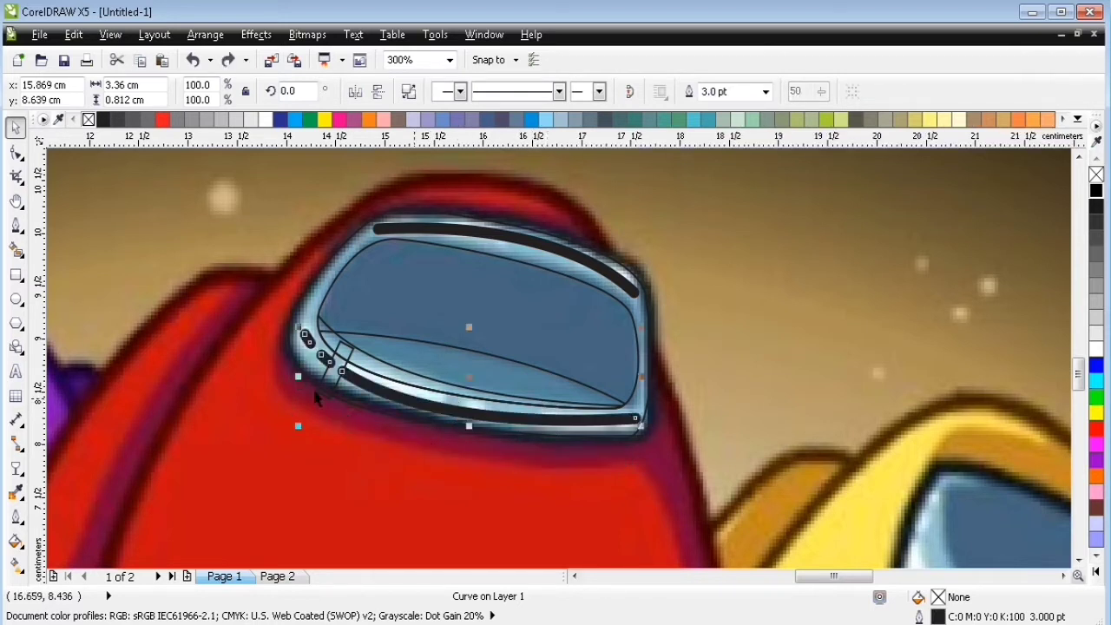
Move the rectangle to the middle of the lower reflection line and trim a third gap there.
{"action": "left_click_drag", "start_coordinate": [335, 389], "coordinate": [434, 434]}
{"action": "left_click", "coordinate": [509, 417], "text": "shift"}
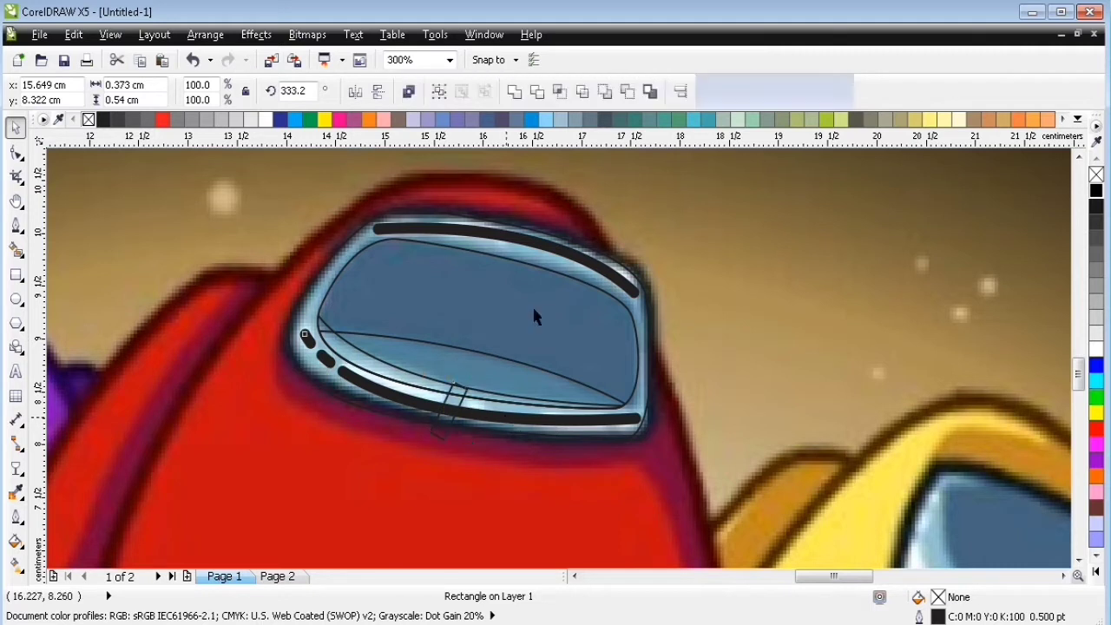
{"action": "left_click", "coordinate": [546, 410]}
{"action": "left_click_drag", "start_coordinate": [466, 436], "coordinate": [524, 437]}
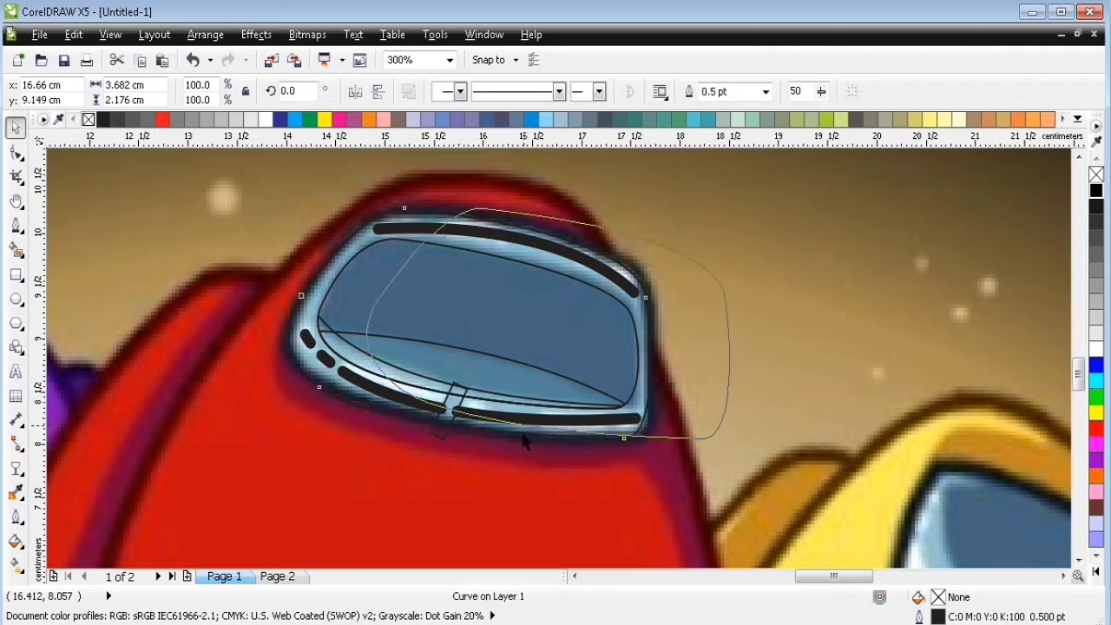
{"action": "key", "text": "ctrl+z"}
Move the rectangle right onto the last segment of the lower reflection line, set its rotation to 0° and widen it.
{"action": "left_click", "coordinate": [445, 439]}
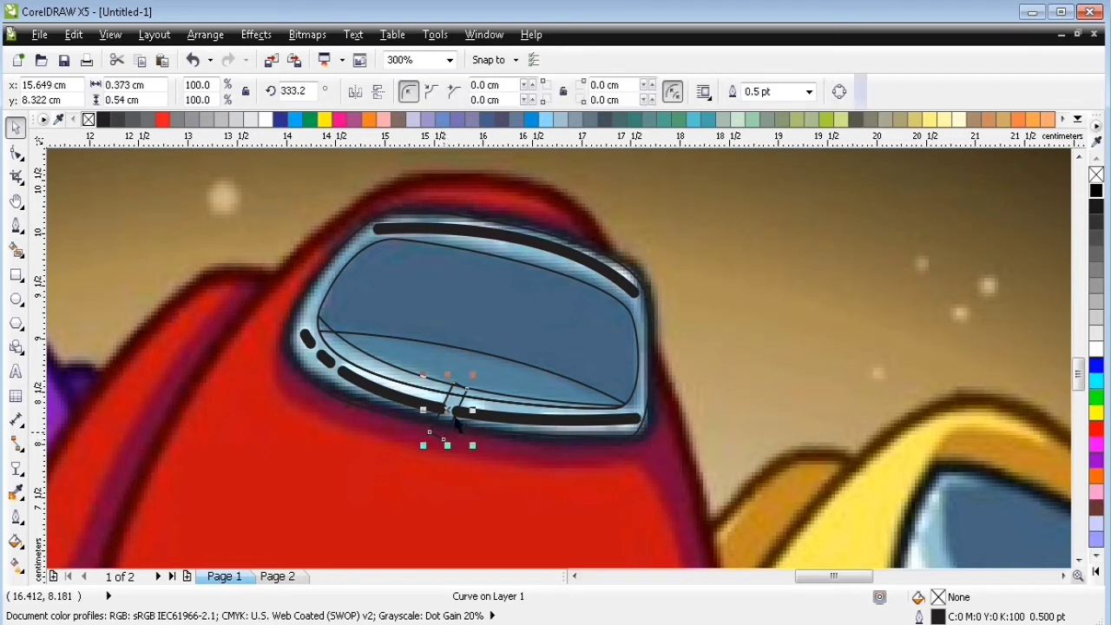
{"action": "left_click_drag", "start_coordinate": [443, 439], "coordinate": [538, 432]}
{"action": "double_click", "coordinate": [306, 90]}
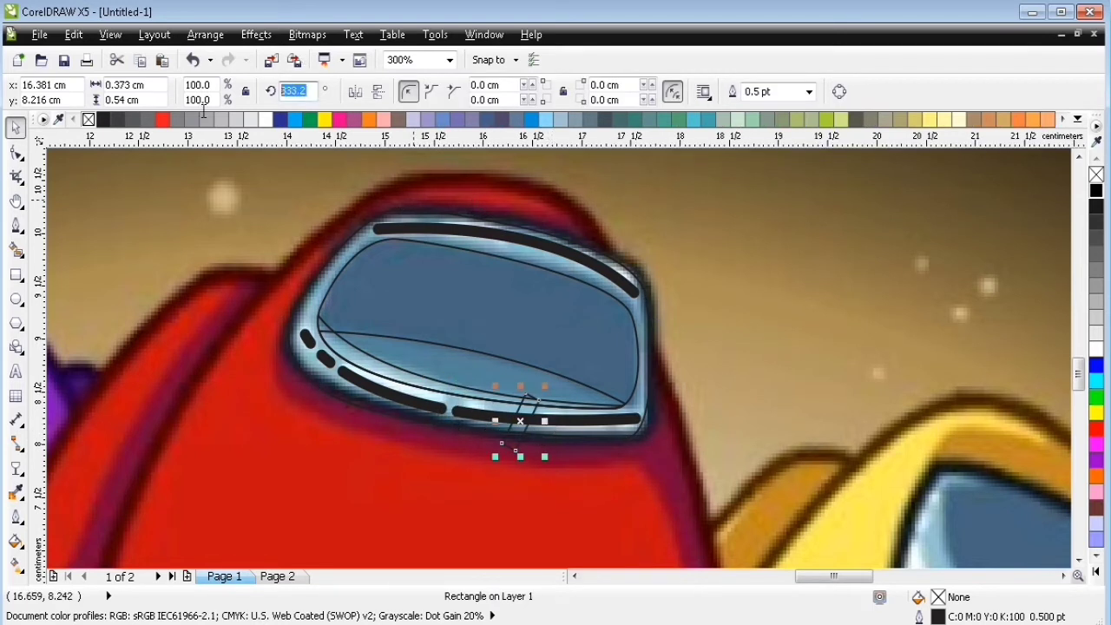
{"action": "type", "text": "0"}
{"action": "key", "text": "Return"}
{"action": "left_click_drag", "start_coordinate": [544, 417], "coordinate": [491, 422]}
Shift the rectangle slightly left along the last segment of the lower reflection line and trim a fourth gap there.
{"action": "left_click", "coordinate": [583, 422]}
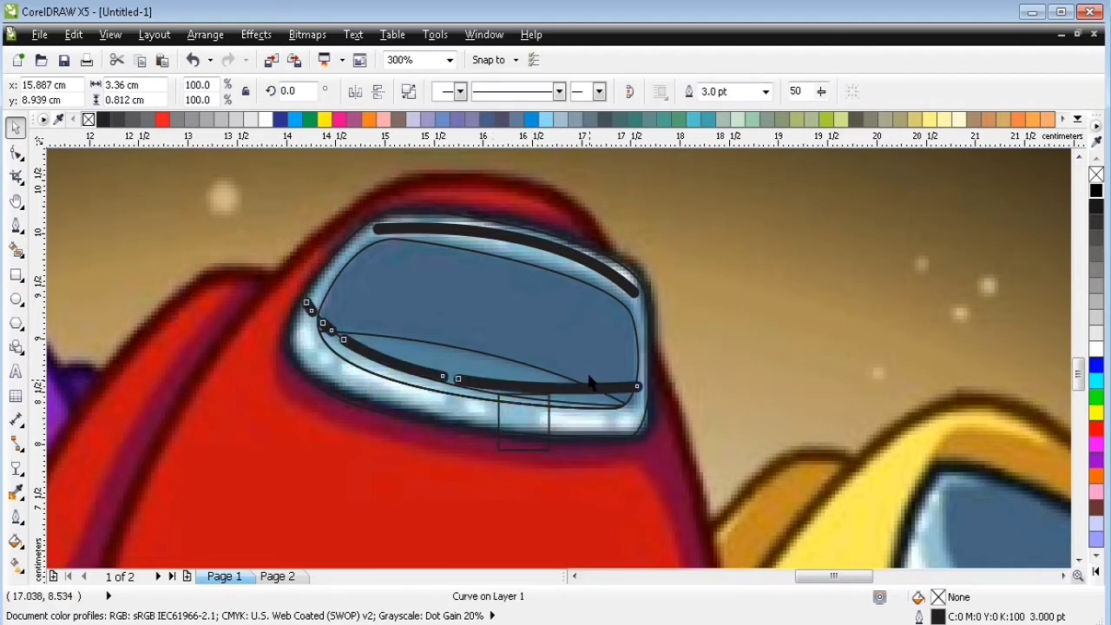
{"action": "left_click", "coordinate": [521, 431]}
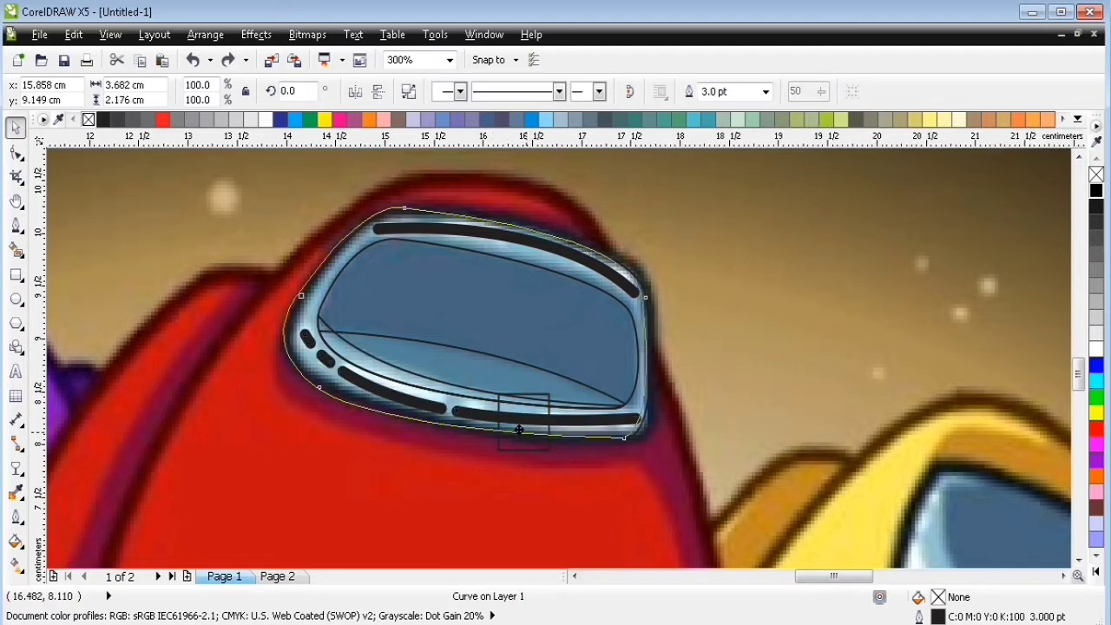
{"action": "left_click", "coordinate": [524, 449]}
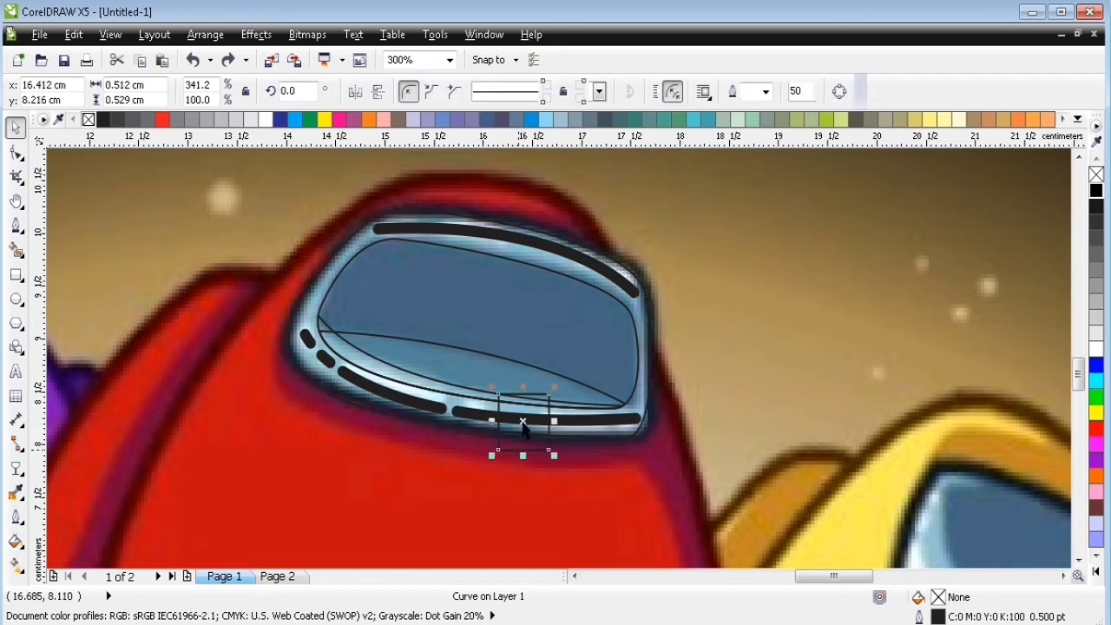
{"action": "left_click", "coordinate": [517, 418]}
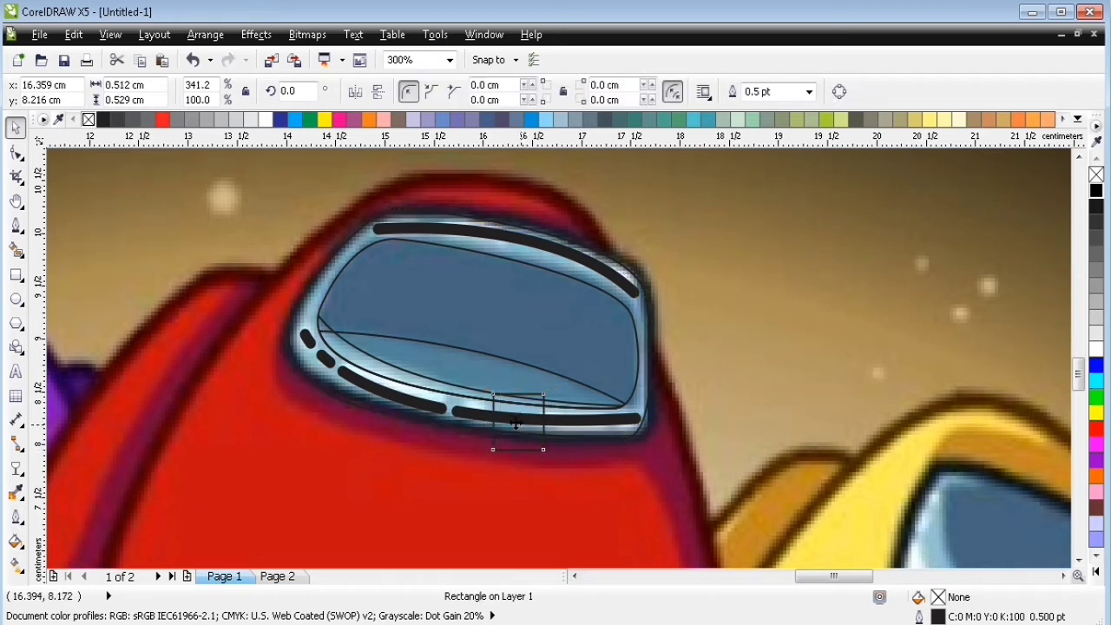
{"action": "left_click_drag", "start_coordinate": [516, 422], "coordinate": [521, 424]}
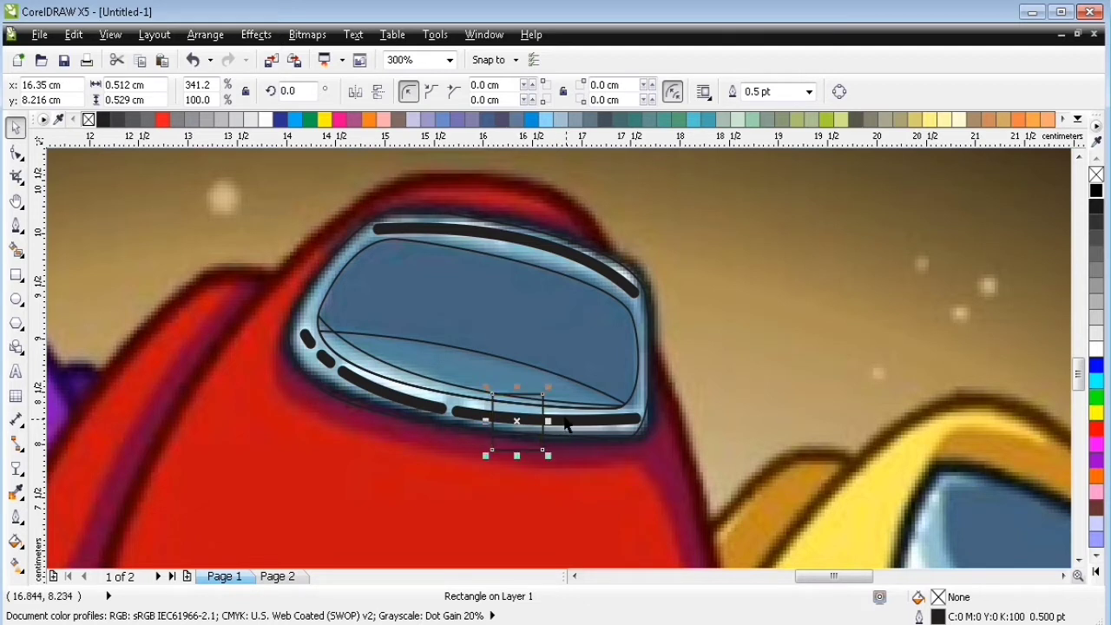
{"action": "left_click", "coordinate": [566, 420], "text": "shift"}
{"action": "left_click", "coordinate": [538, 92]}
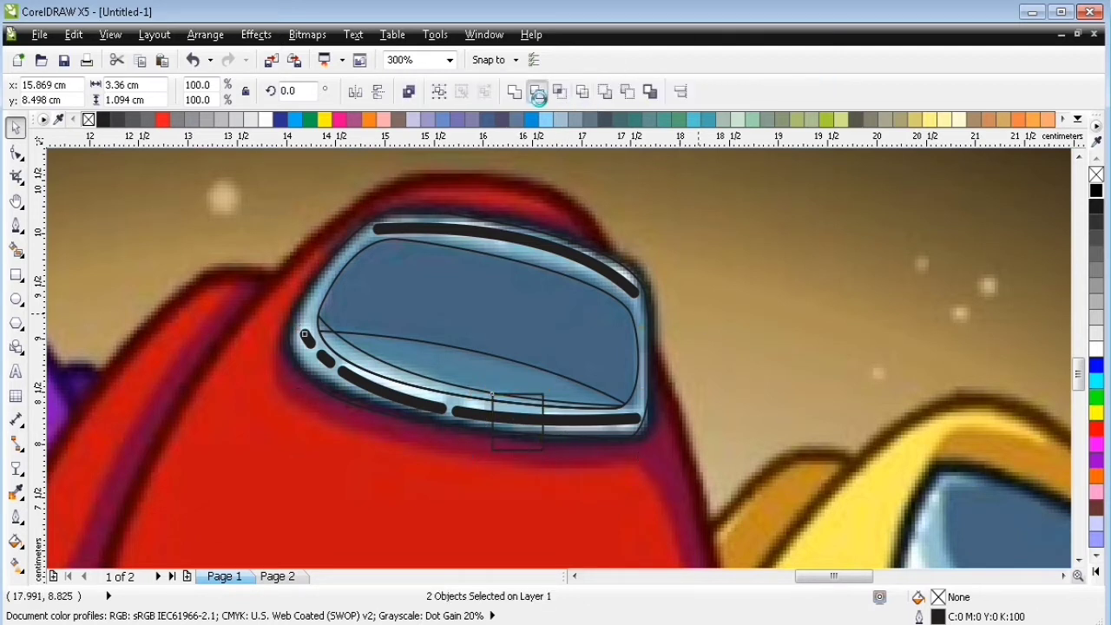
Move the rectangle up onto the upper reflection line, right of its middle, and trim a gap there.
{"action": "left_click", "coordinate": [517, 441]}
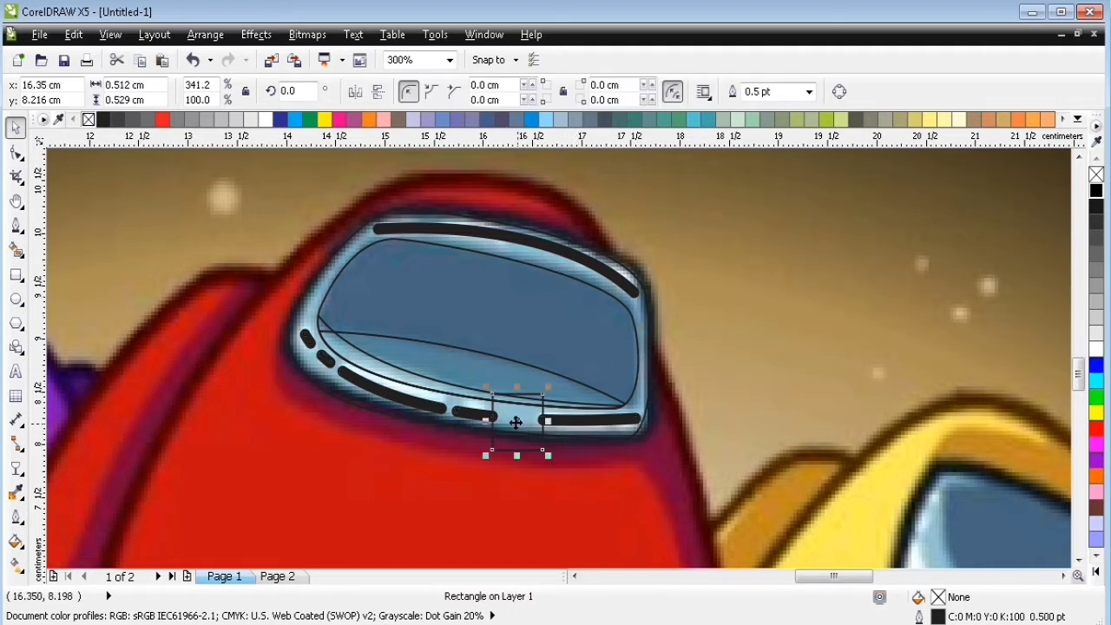
{"action": "left_click_drag", "start_coordinate": [516, 422], "coordinate": [515, 329]}
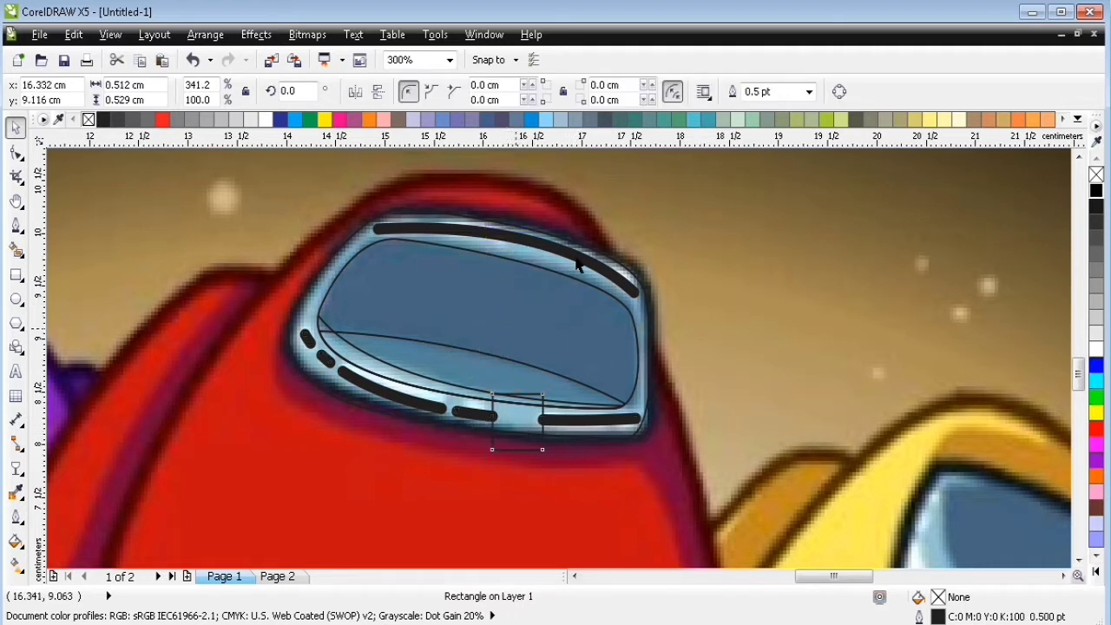
{"action": "left_click", "coordinate": [540, 241]}
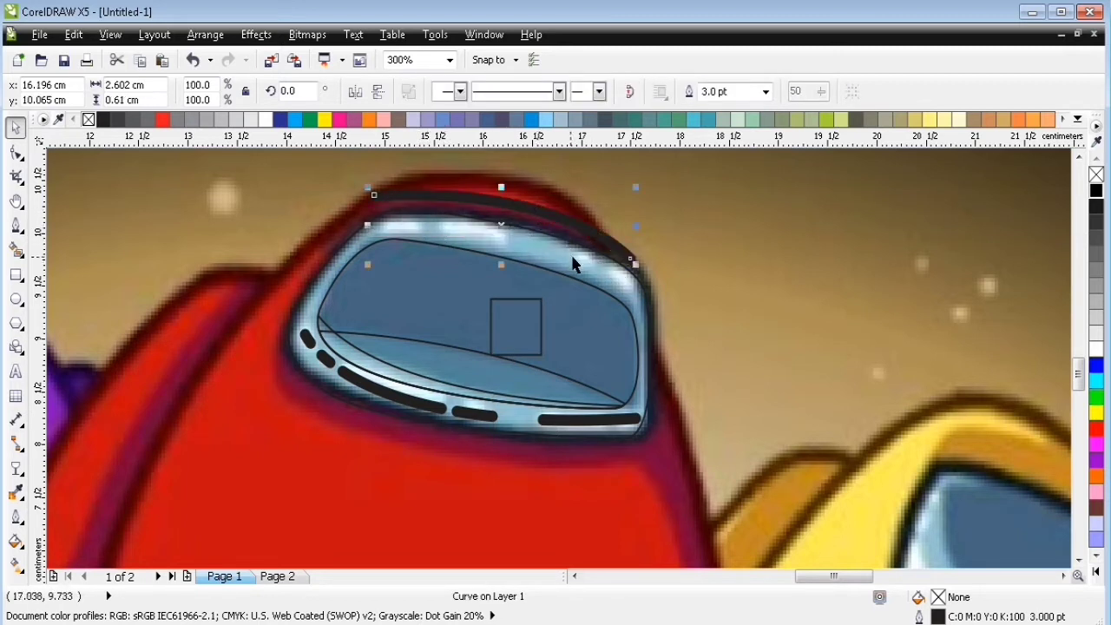
{"action": "key", "text": "ctrl+z"}
{"action": "left_click_drag", "start_coordinate": [517, 323], "coordinate": [537, 244]}
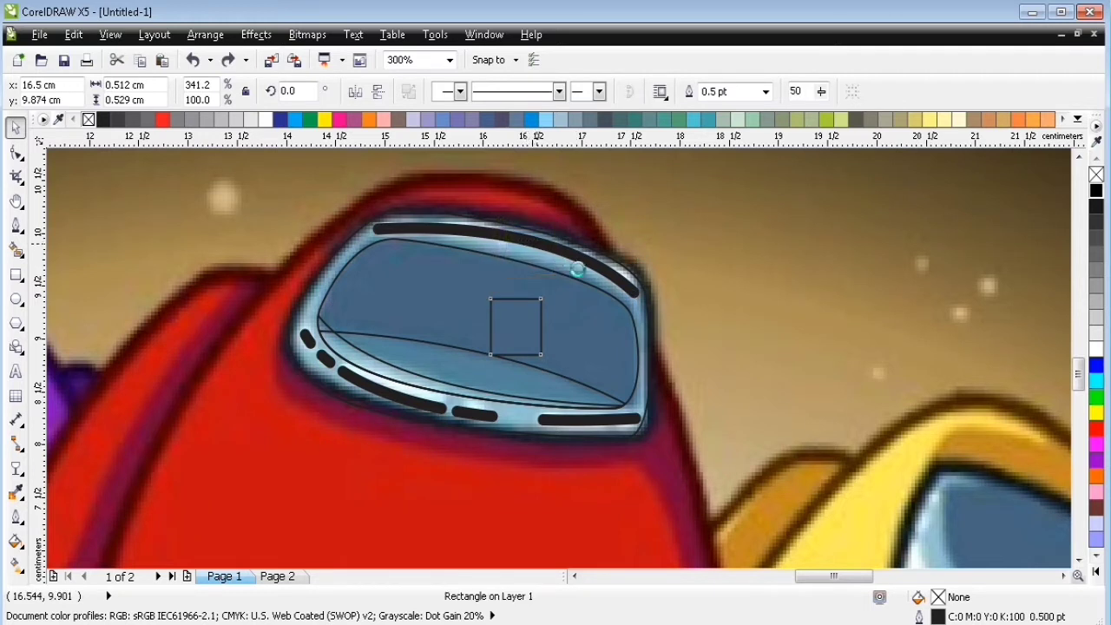
{"action": "left_click", "coordinate": [590, 267], "text": "shift"}
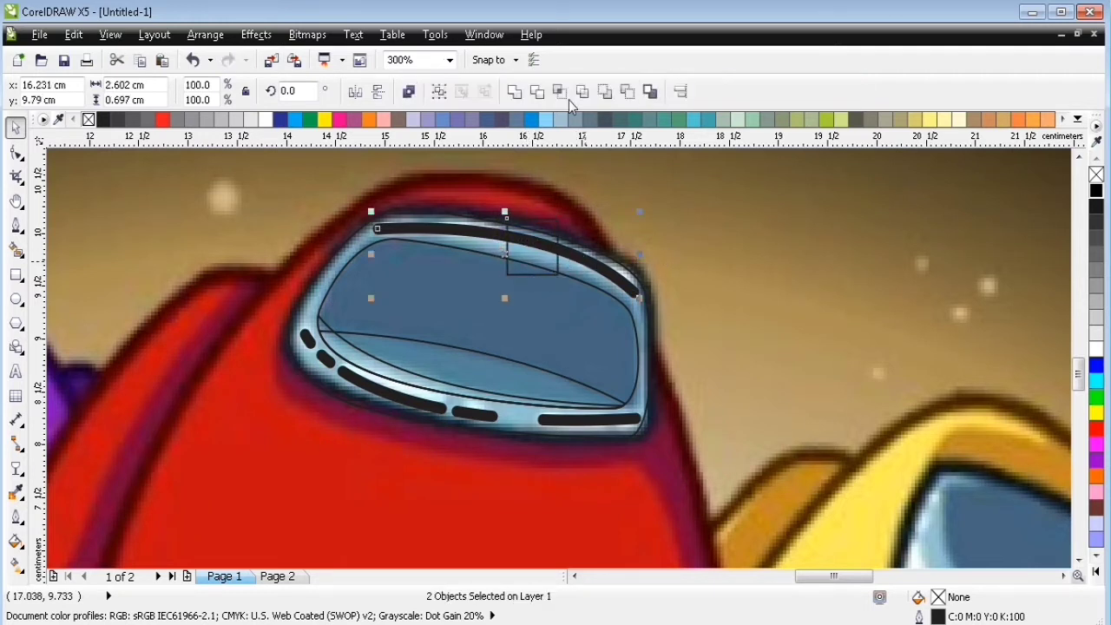
{"action": "left_click", "coordinate": [537, 92]}
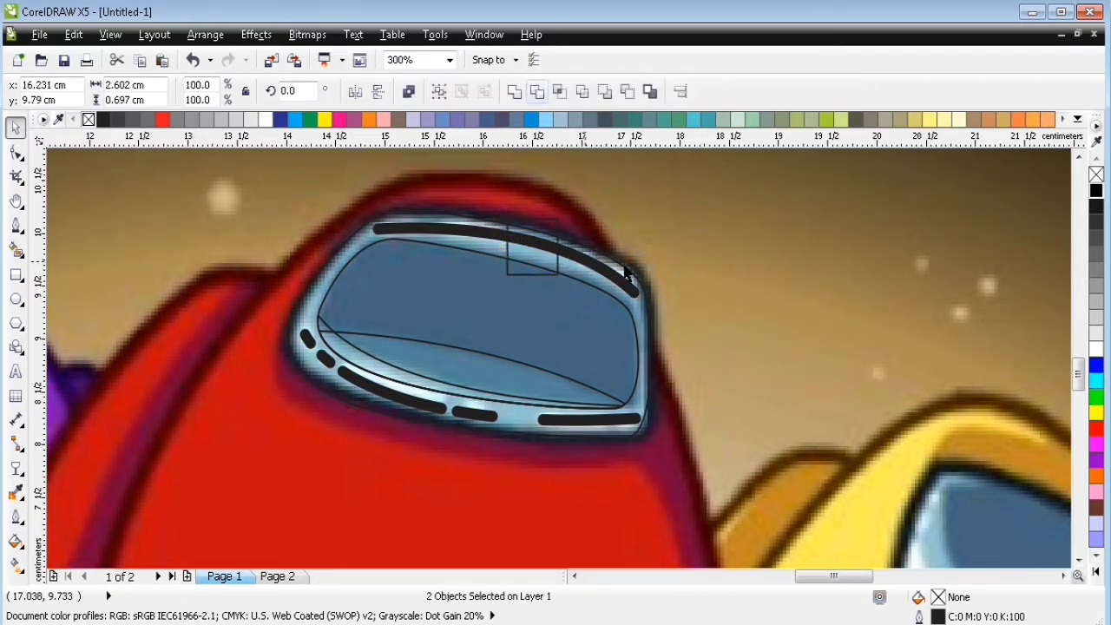
Narrow the rectangle to about 0.25 cm, move it onto the upper reflection line's left segment and trim a gap there.
{"action": "left_click", "coordinate": [536, 245]}
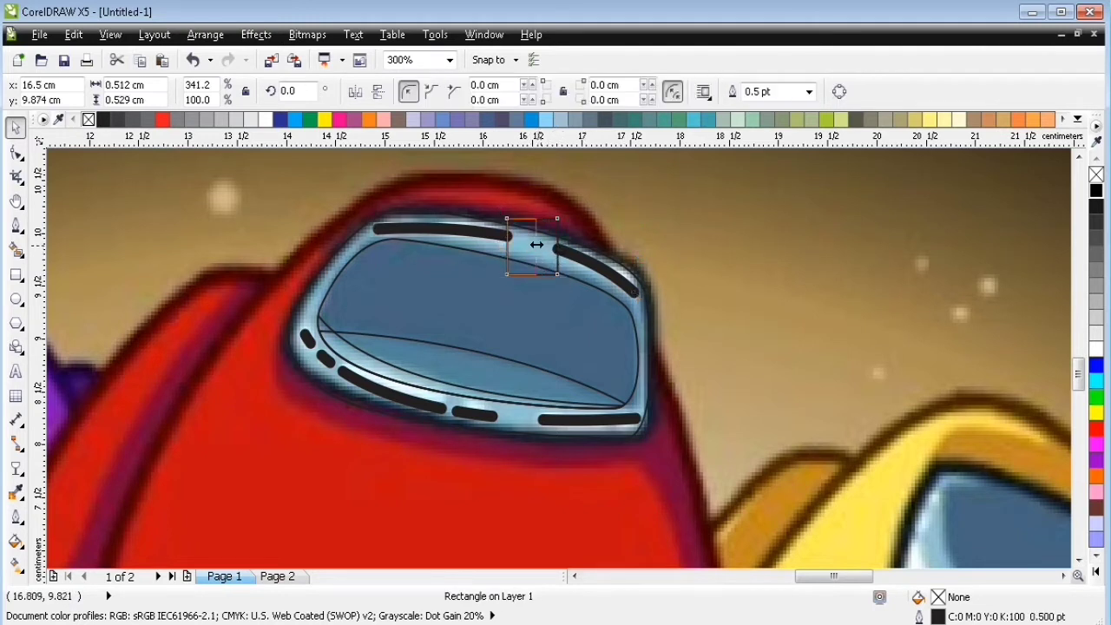
{"action": "left_click_drag", "start_coordinate": [537, 245], "coordinate": [429, 230]}
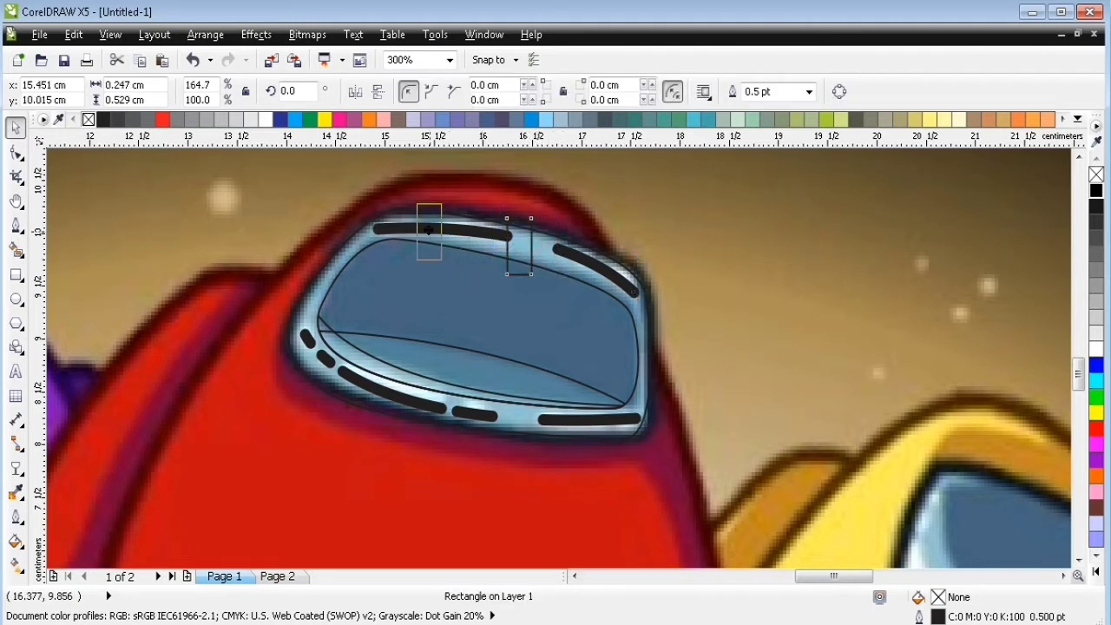
{"action": "left_click", "coordinate": [447, 231], "text": "shift"}
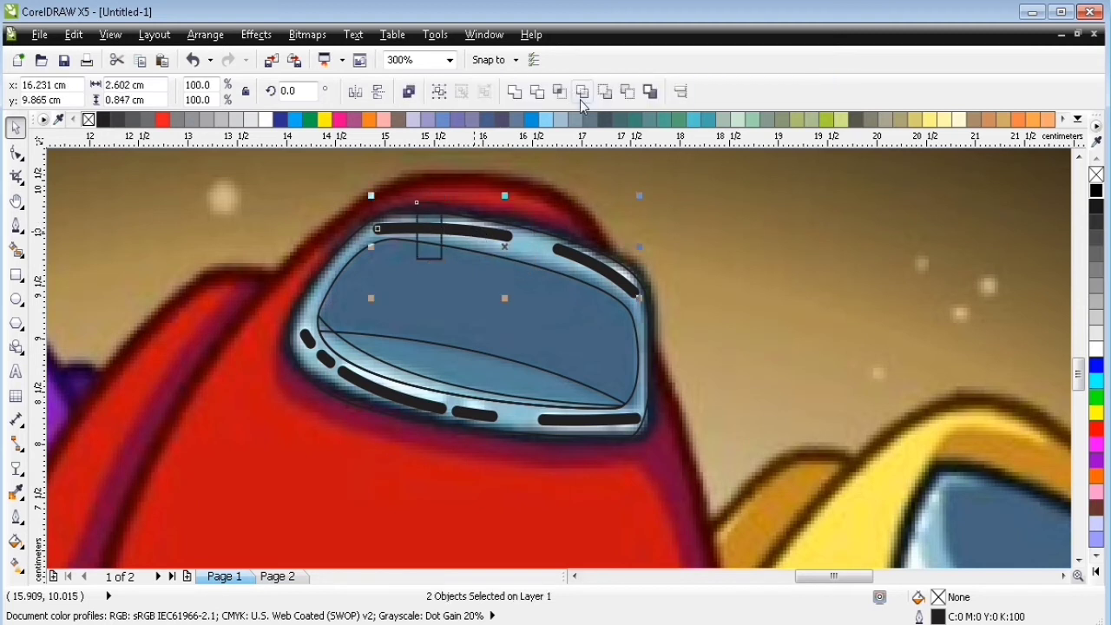
{"action": "left_click", "coordinate": [538, 93]}
{"action": "key", "text": "ctrl+l"}
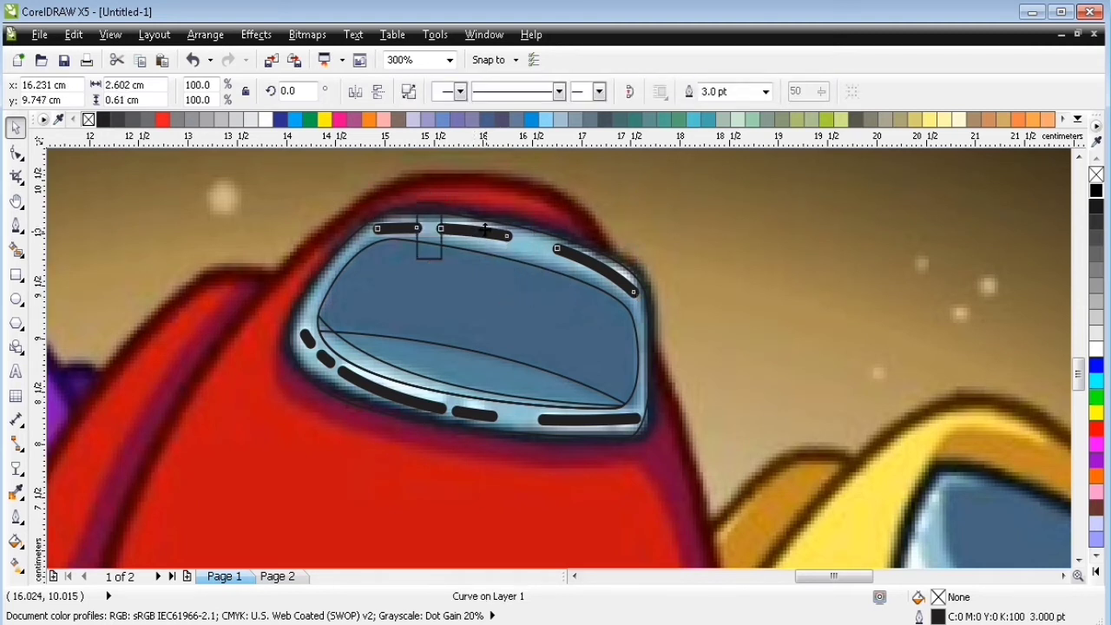
{"action": "left_click_drag", "start_coordinate": [484, 229], "coordinate": [492, 206]}
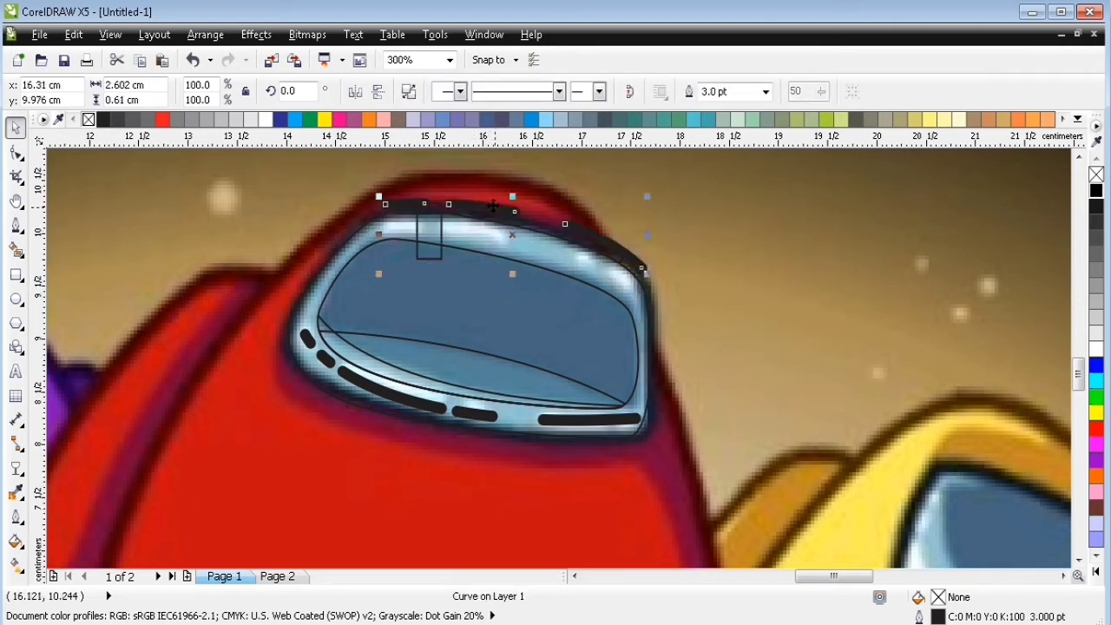
{"action": "key", "text": "ctrl+z"}
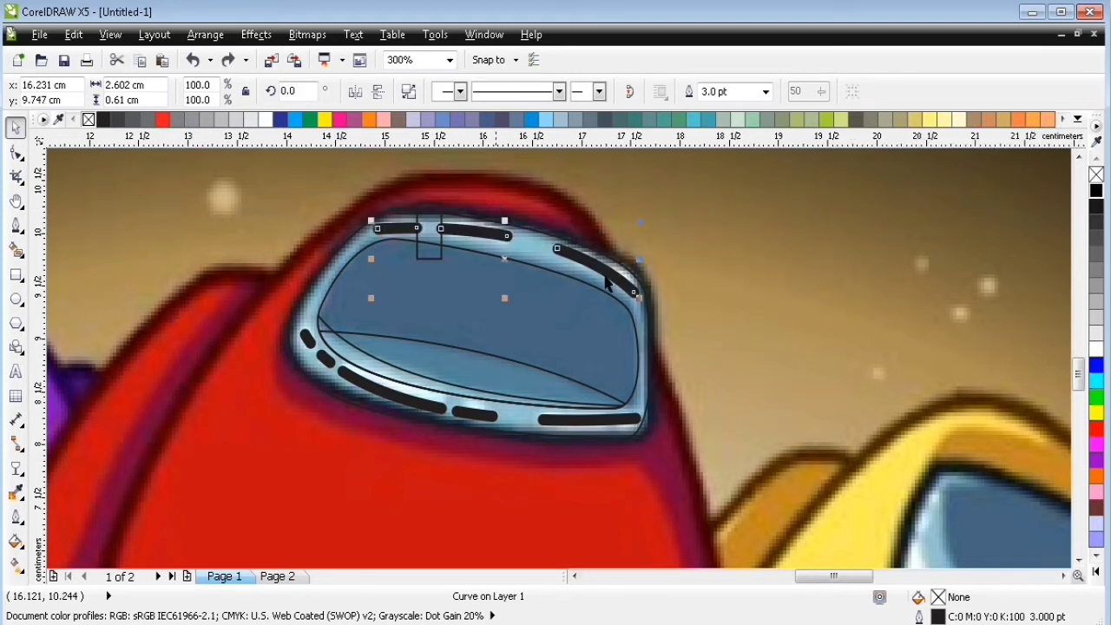
Narrow the rectangle to about 0.19 cm and trim a gap with it in the upper reflection line's right segment.
{"action": "mouse_move", "coordinate": [431, 237]}
{"action": "left_mouse_down"}
{"action": "mouse_move", "coordinate": [588, 283]}
{"action": "mouse_move", "coordinate": [595, 274]}
{"action": "mouse_move", "coordinate": [584, 274]}
{"action": "mouse_move", "coordinate": [618, 291]}
{"action": "left_mouse_up"}
{"action": "left_click", "coordinate": [590, 242], "text": "shift"}
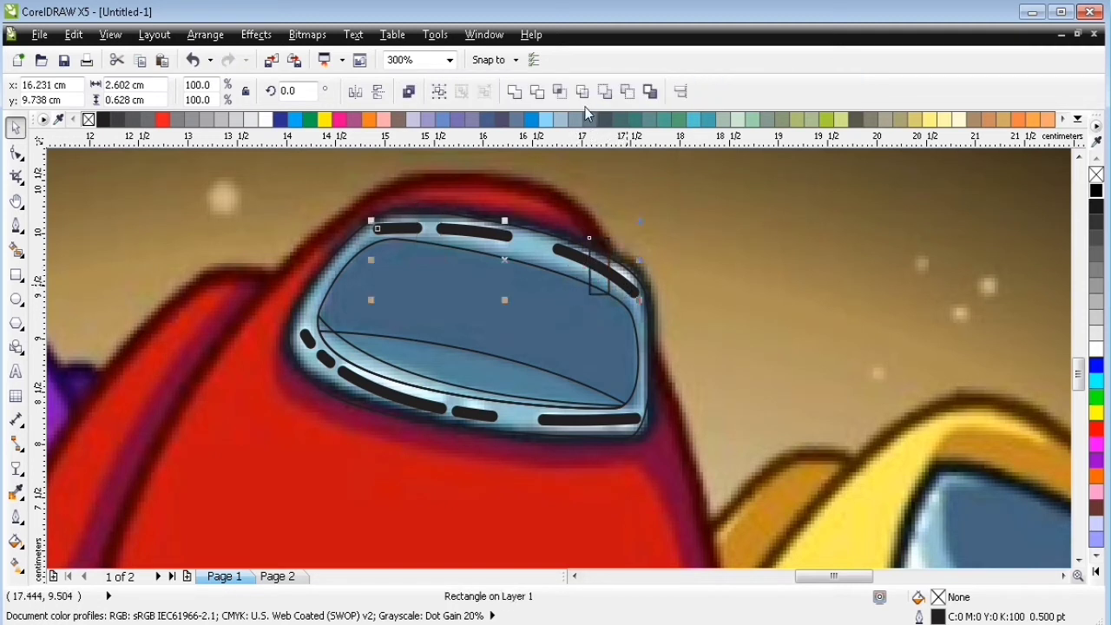
{"action": "left_click", "coordinate": [537, 92]}
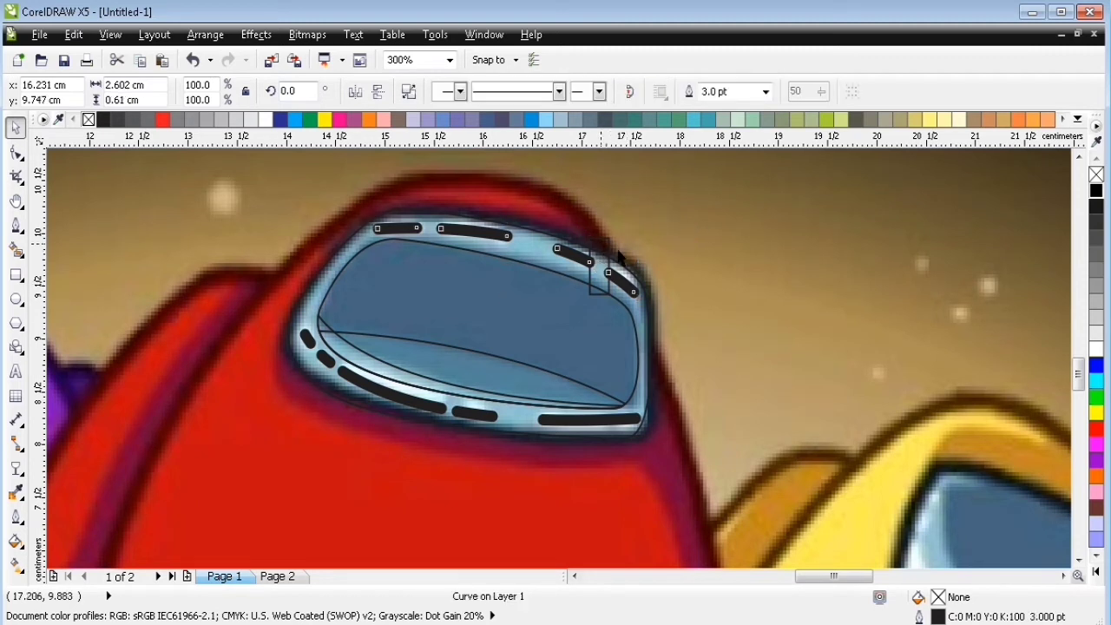
Move the trimming rectangle off the visor onto the background to the right of the red character.
{"action": "left_click", "coordinate": [593, 241]}
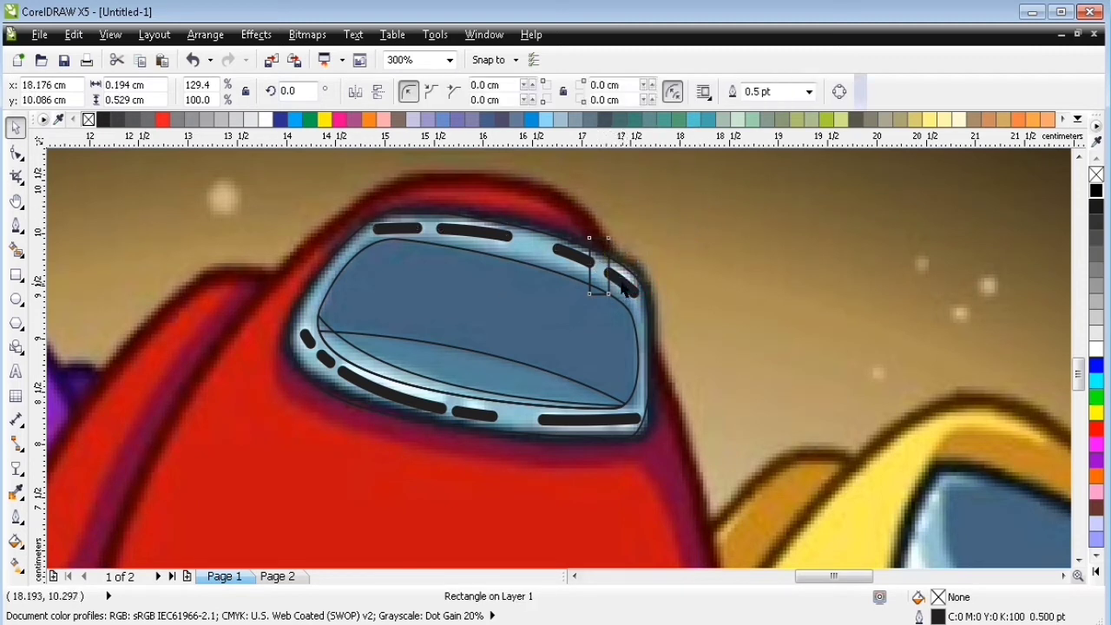
{"action": "left_click_drag", "start_coordinate": [593, 240], "coordinate": [692, 198]}
{"action": "left_click_drag", "start_coordinate": [636, 249], "coordinate": [648, 215]}
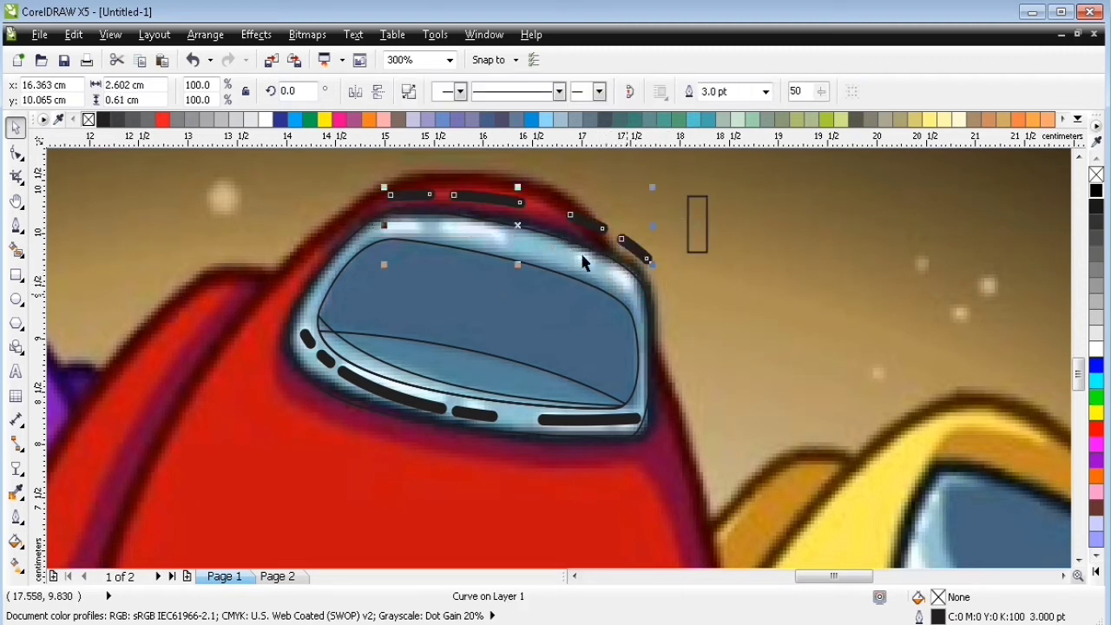
{"action": "key", "text": "ctrl+z"}
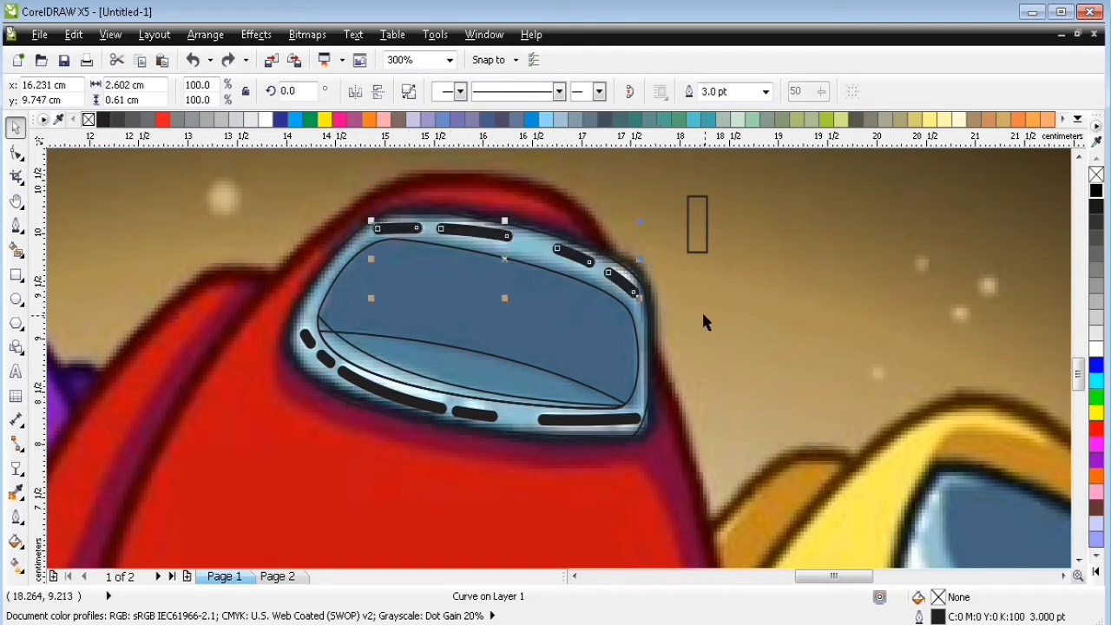
Shorten the upper reflection line slightly by moving its right end node inward with the Shape tool.
{"action": "left_click", "coordinate": [16, 154]}
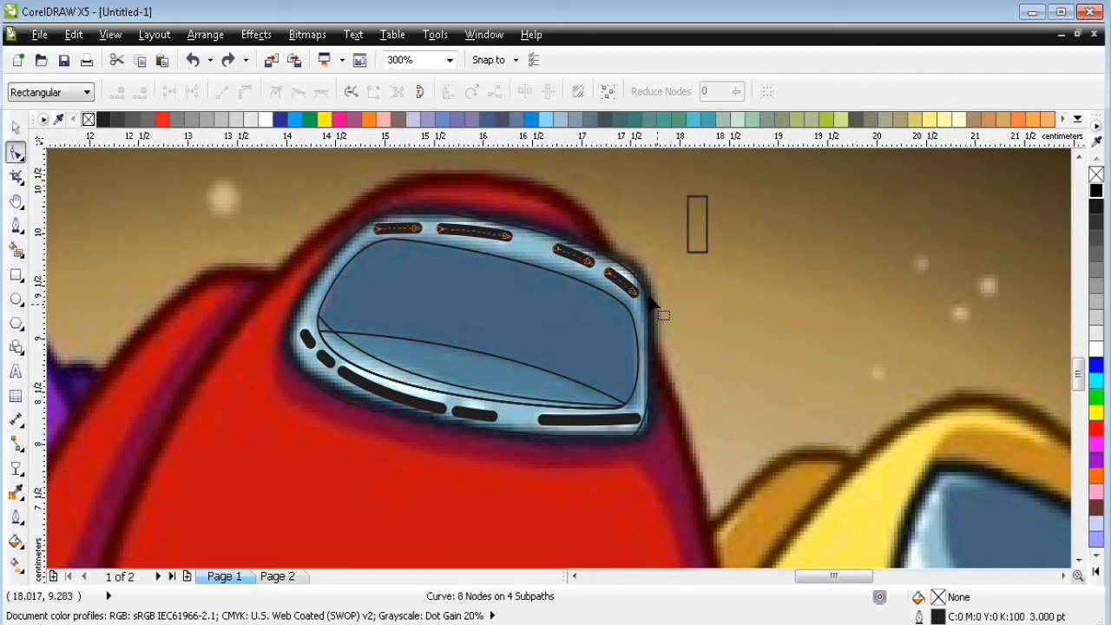
{"action": "left_click_drag", "start_coordinate": [634, 295], "coordinate": [634, 294]}
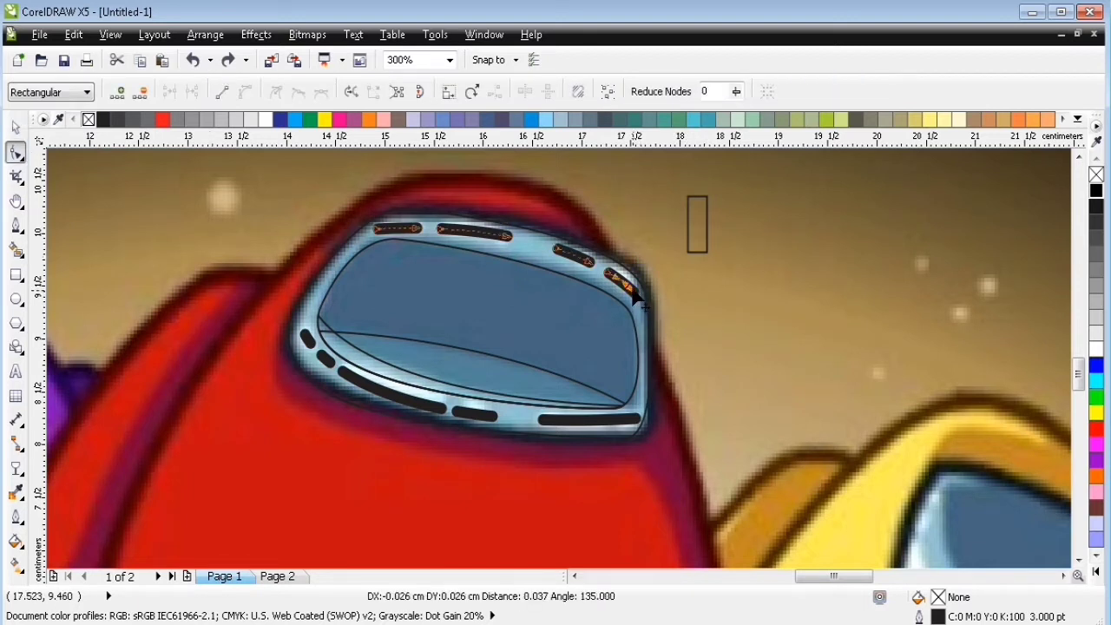
{"action": "left_click_drag", "start_coordinate": [748, 296], "coordinate": [749, 296]}
{"action": "left_click", "coordinate": [17, 127]}
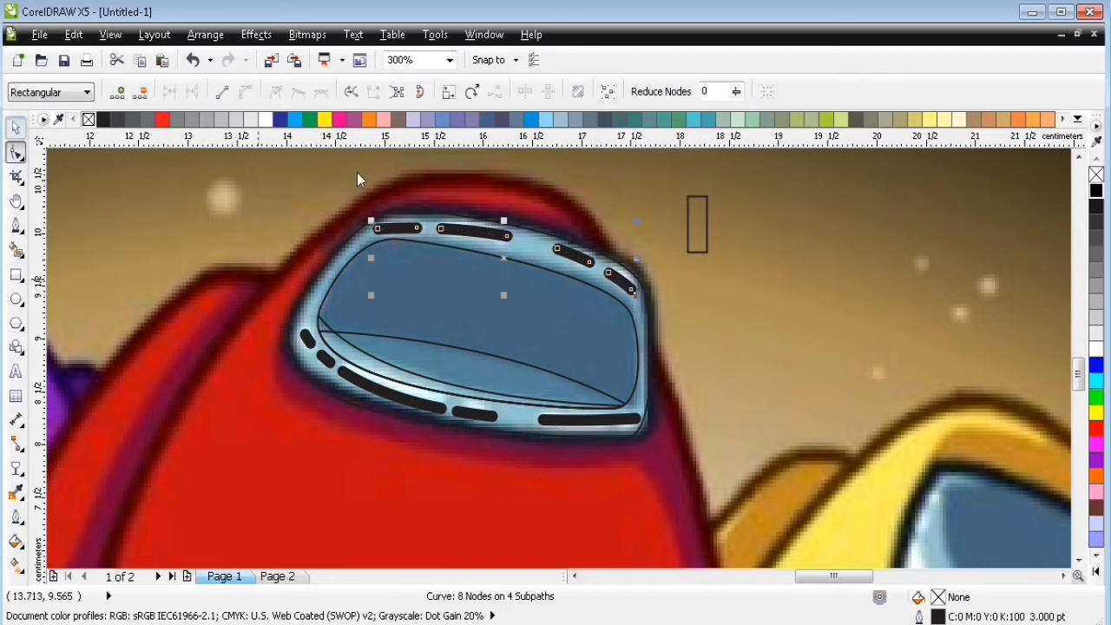
Convert the outlines of the upper and lower broken reflection lines into objects.
{"action": "left_click", "coordinate": [506, 233]}
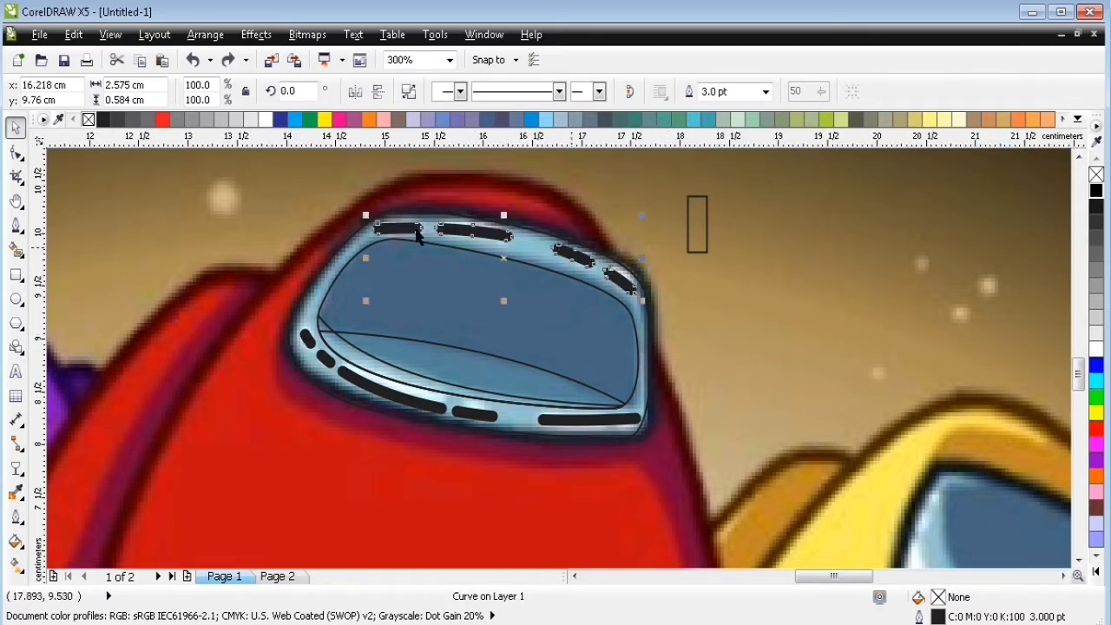
{"action": "key", "text": "Tab"}
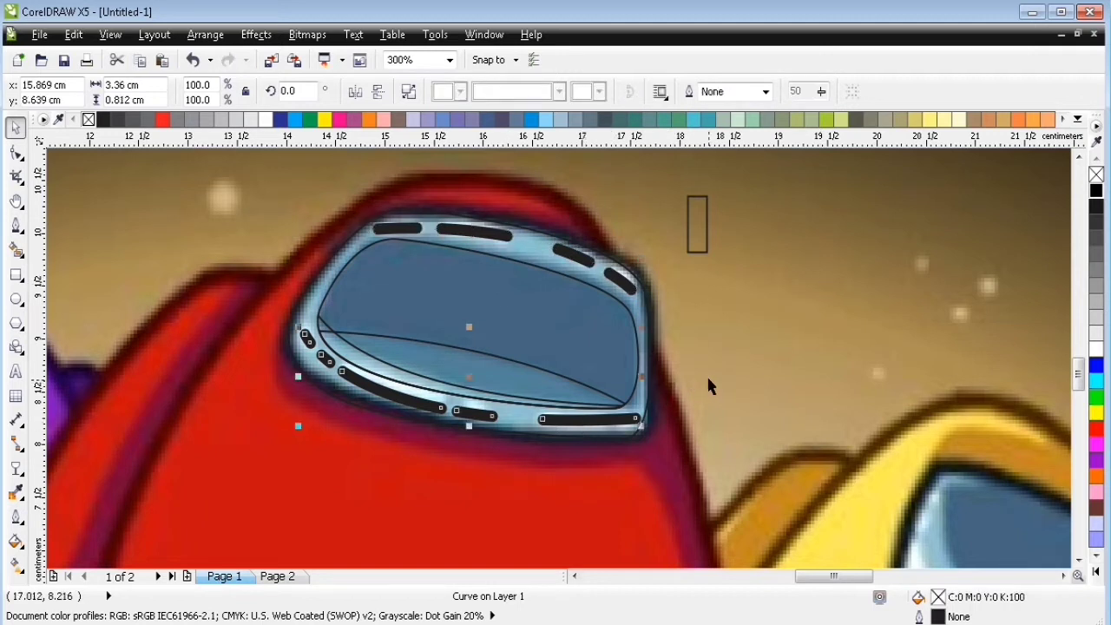
{"action": "key", "text": "ctrl+shift+q"}
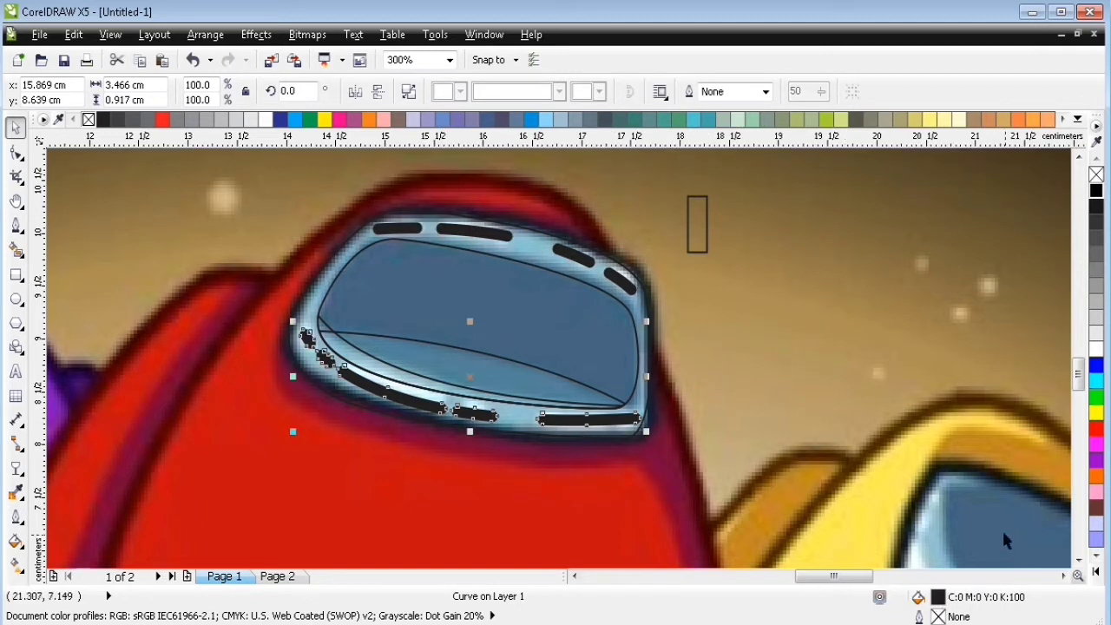
{"action": "key", "text": "ctrl+z"}
{"action": "key", "text": "ctrl+shift+q"}
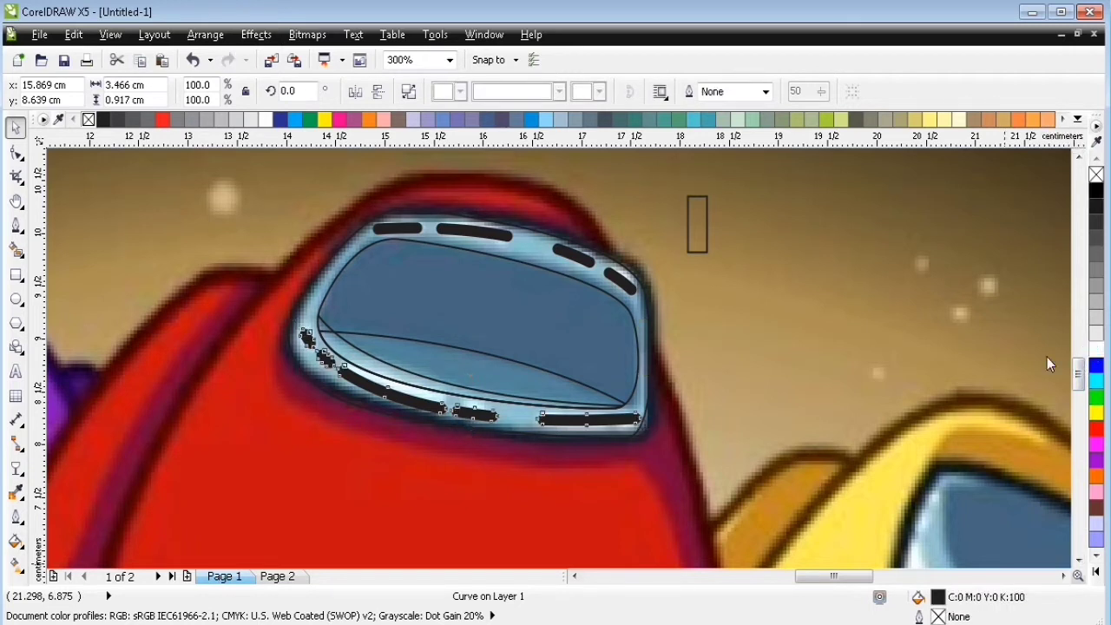
Fill the lower and upper reflection dashes with white and deselect them.
{"action": "left_click", "coordinate": [1096, 349]}
{"action": "left_click", "coordinate": [501, 244]}
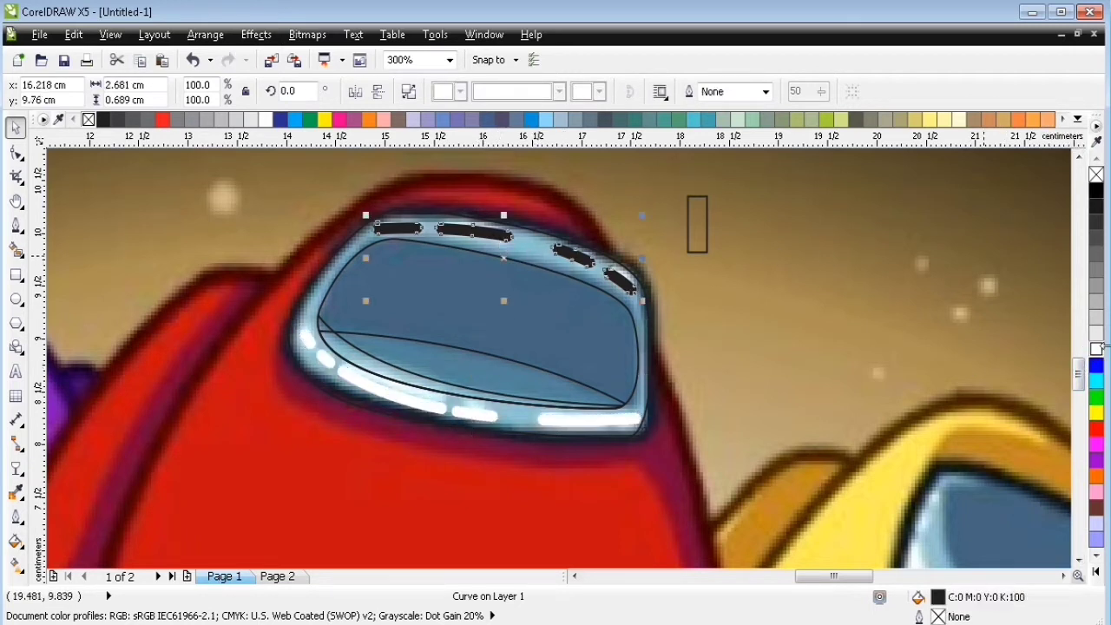
{"action": "left_click", "coordinate": [1098, 352]}
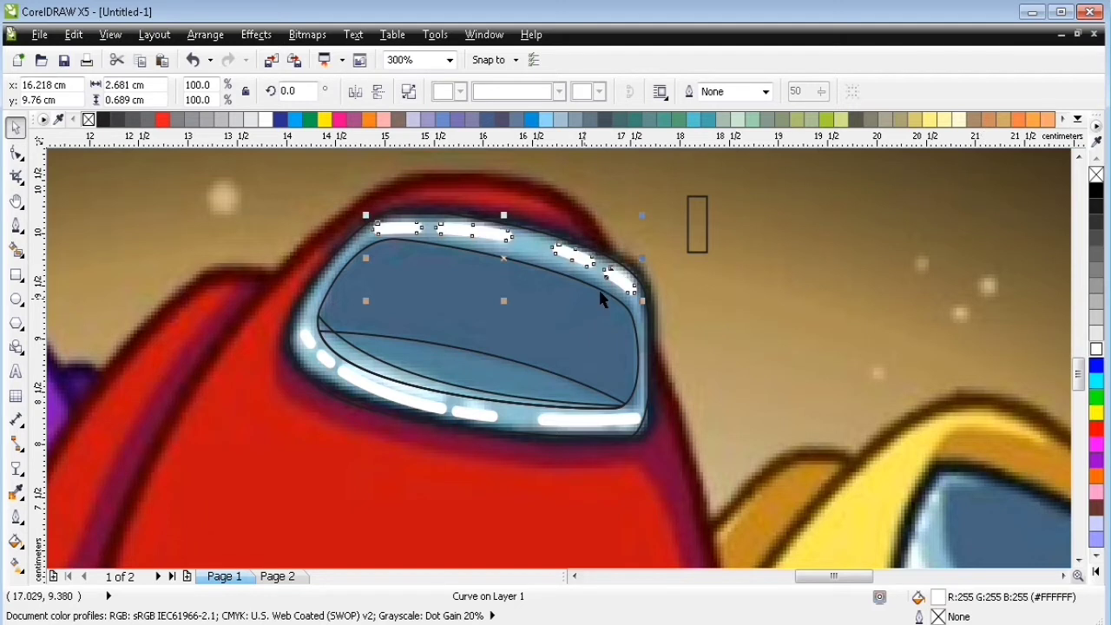
{"action": "left_click", "coordinate": [685, 341]}
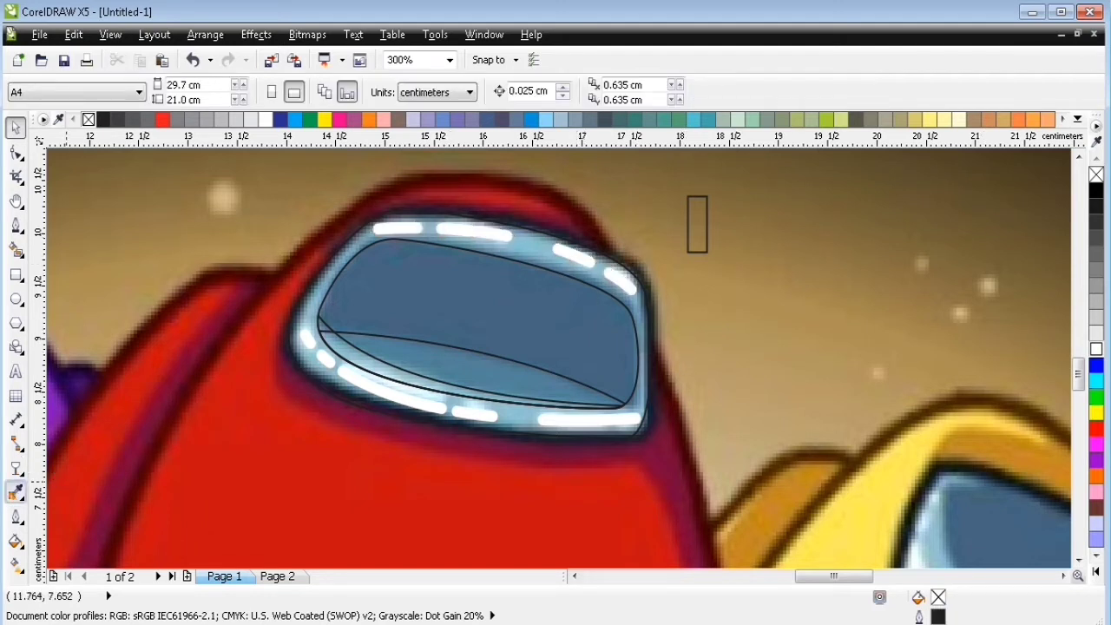
Try to fill the visor glass with the dark blue #45667F sampled from the reference image.
{"action": "left_click", "coordinate": [16, 491]}
{"action": "left_click", "coordinate": [483, 298]}
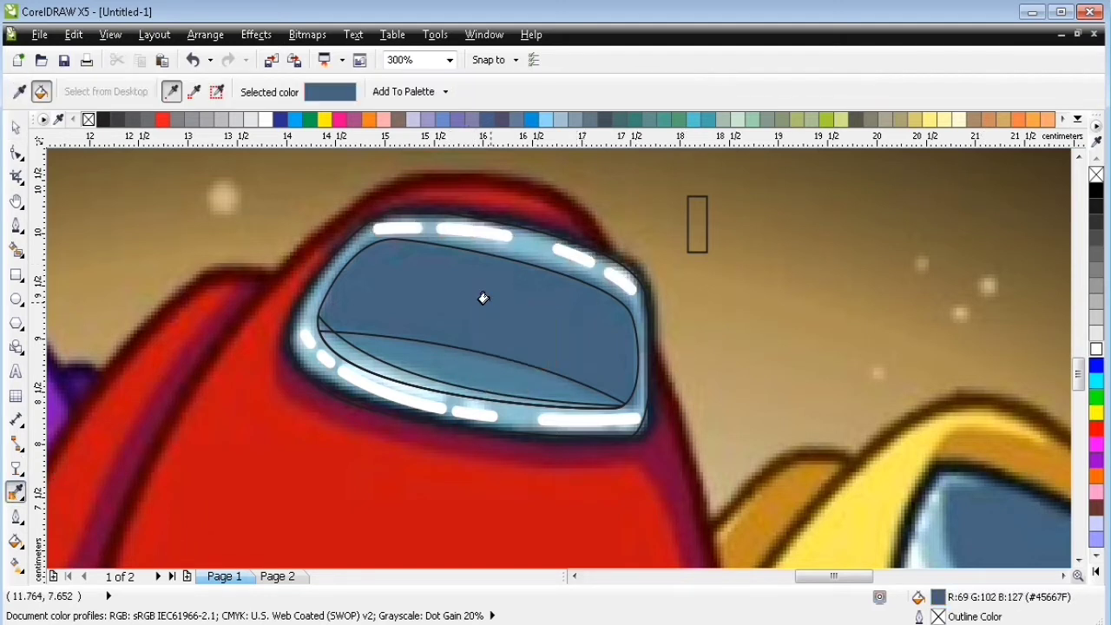
{"action": "left_click", "coordinate": [483, 297]}
{"action": "key", "text": "ctrl+z"}
Fill the thin crescent at the base of the visor glass with #B3D3DE and the curved reflection above it with #54849A.
{"action": "key", "text": "shift"}
{"action": "left_click", "coordinate": [380, 358]}
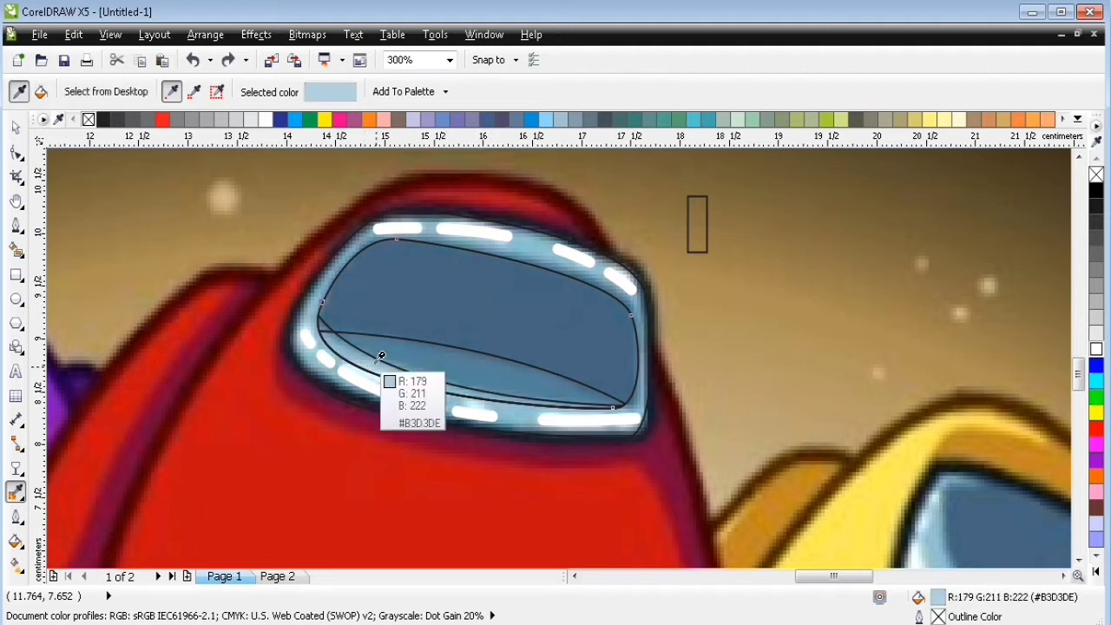
{"action": "left_click", "coordinate": [369, 363]}
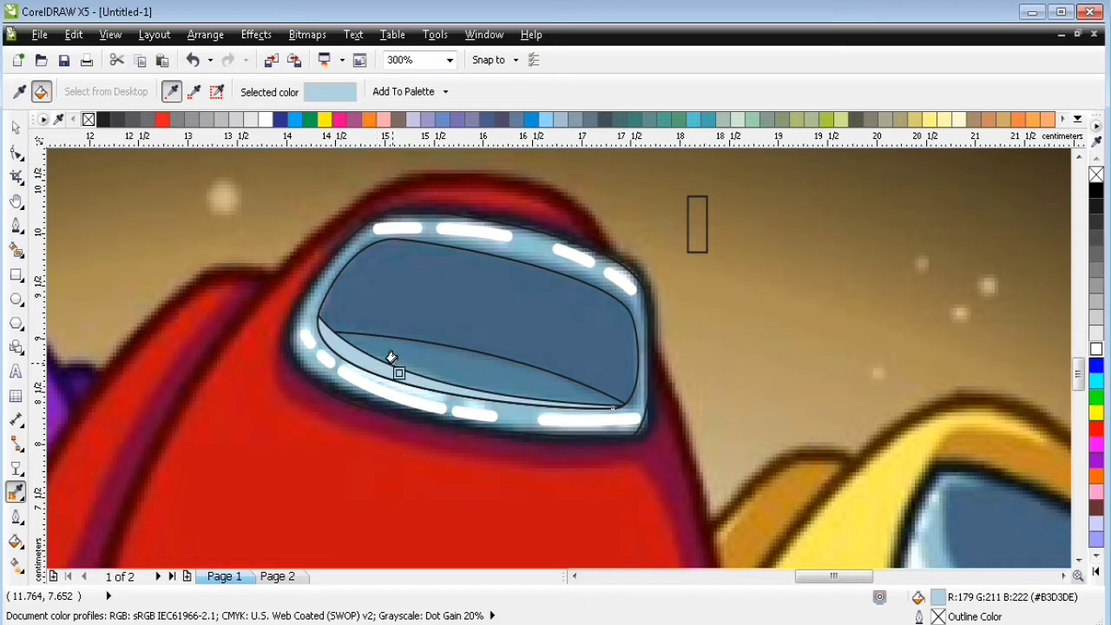
{"action": "key", "text": "shift"}
{"action": "left_click", "coordinate": [405, 353]}
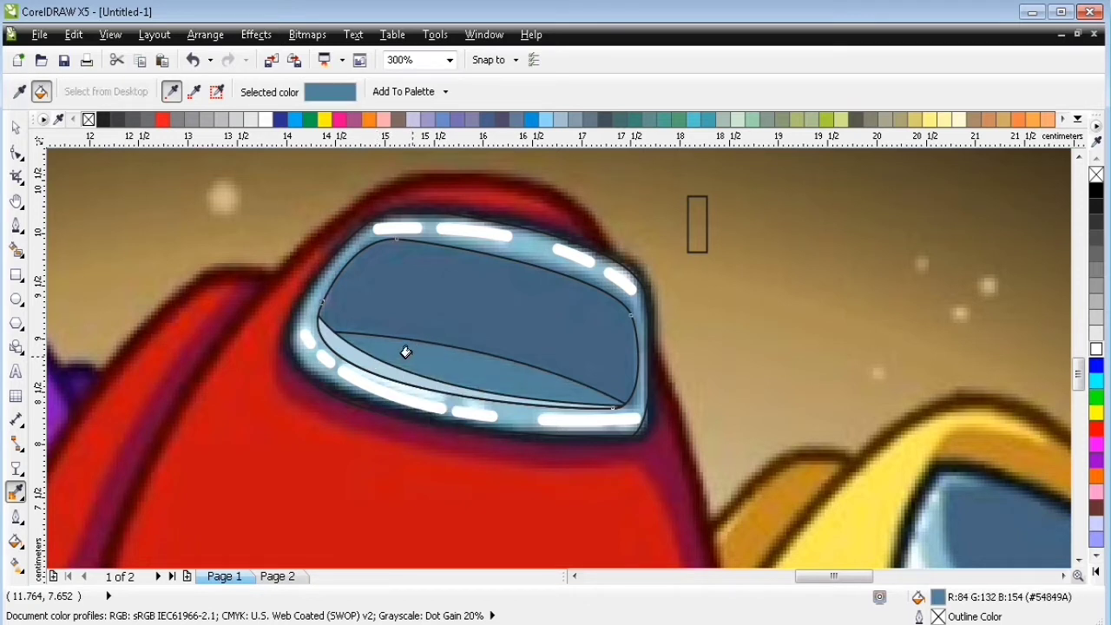
Fill the main visor glass with the sampled dark blue #45667F and the surrounding visor frame with #83B1C0.
{"action": "key", "text": "shift"}
{"action": "left_click", "coordinate": [440, 301]}
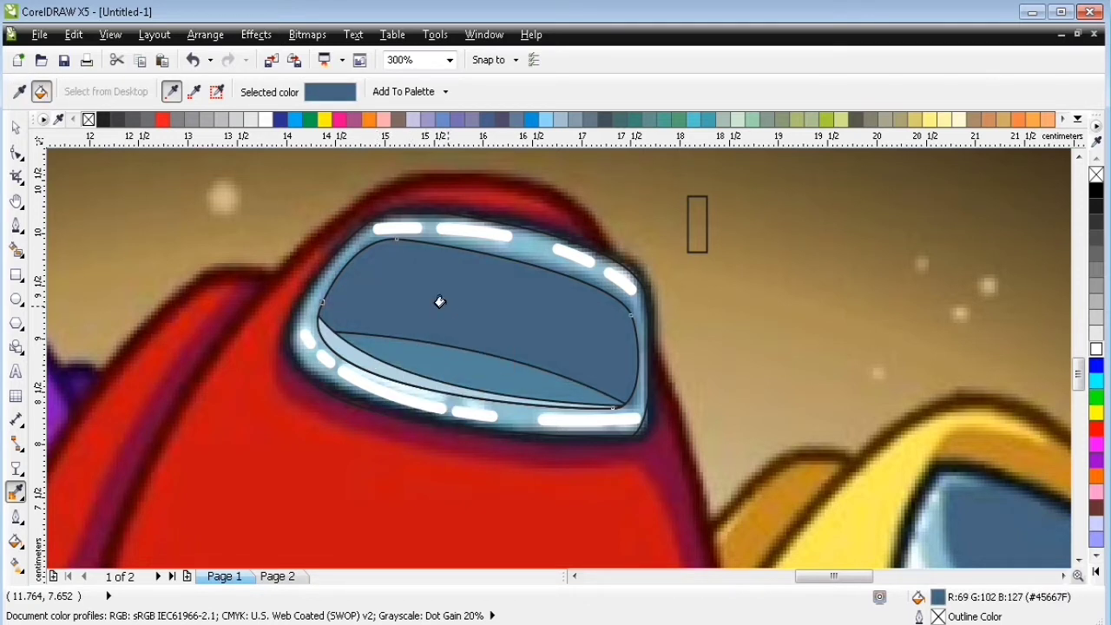
{"action": "key", "text": "shift"}
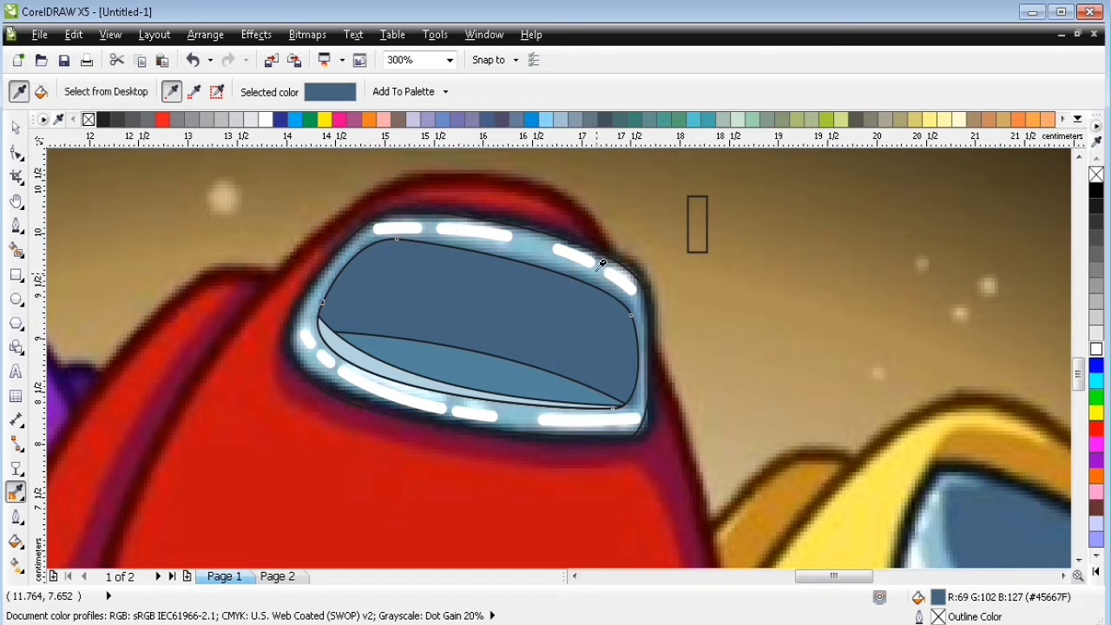
{"action": "left_click", "coordinate": [602, 268]}
{"action": "left_click", "coordinate": [606, 267]}
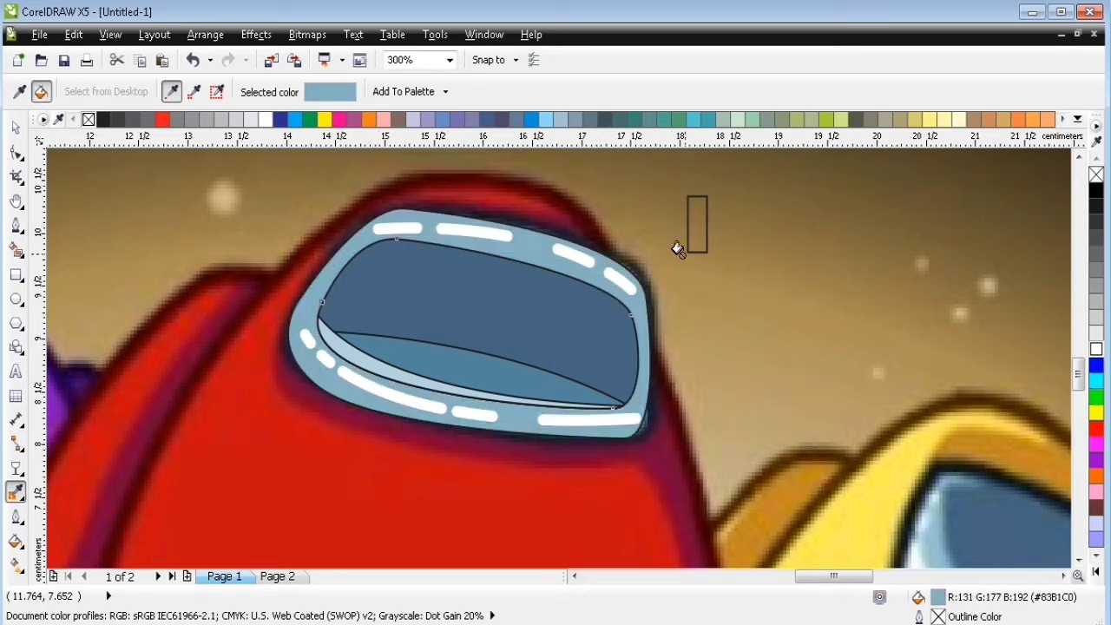
{"action": "scroll", "coordinate": [675, 247], "scroll_direction": "down", "scroll_amount": 2}
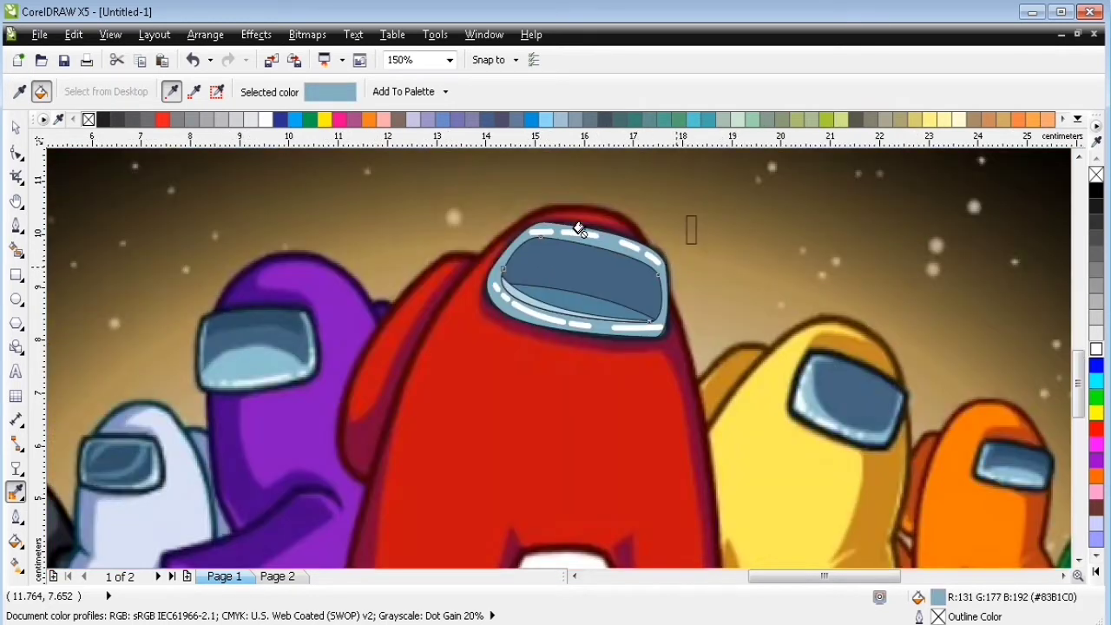
Lock the reference bitmap in place and delete the small stray rectangle beside the red character's head.
{"action": "left_click", "coordinate": [15, 129]}
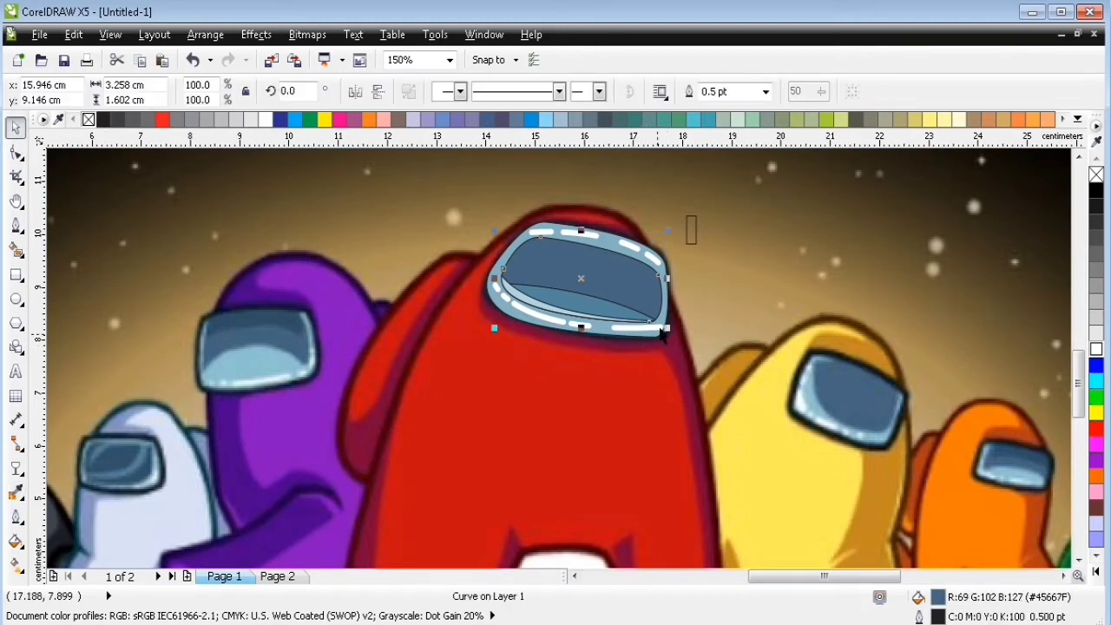
{"action": "key", "text": "h"}
{"action": "left_click_drag", "start_coordinate": [758, 356], "coordinate": [735, 314]}
{"action": "right_click", "coordinate": [793, 285]}
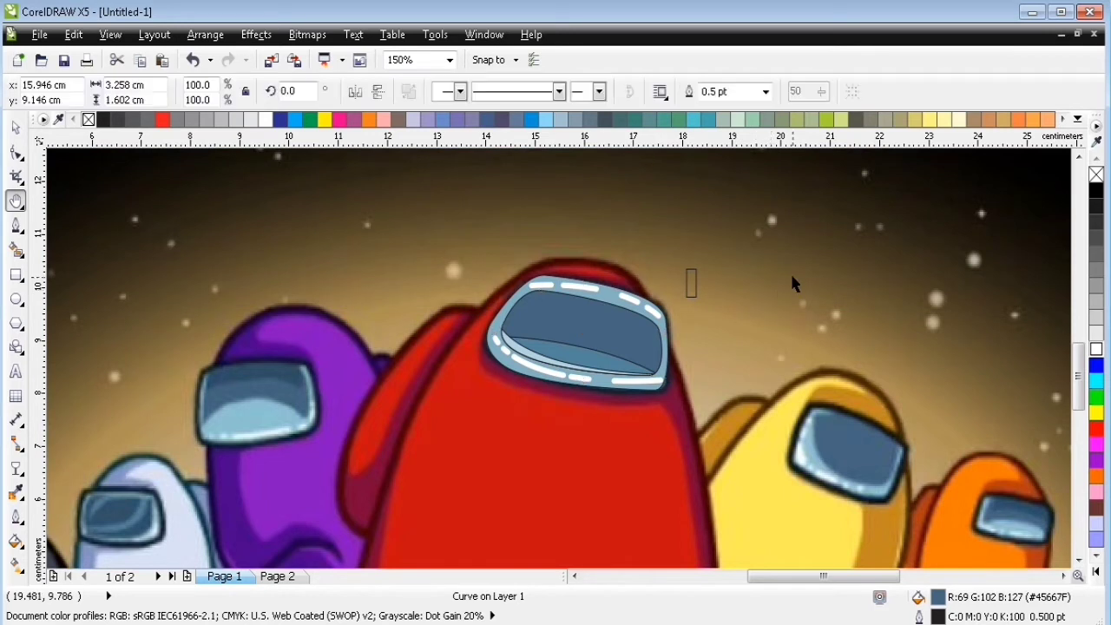
{"action": "right_click", "coordinate": [803, 233]}
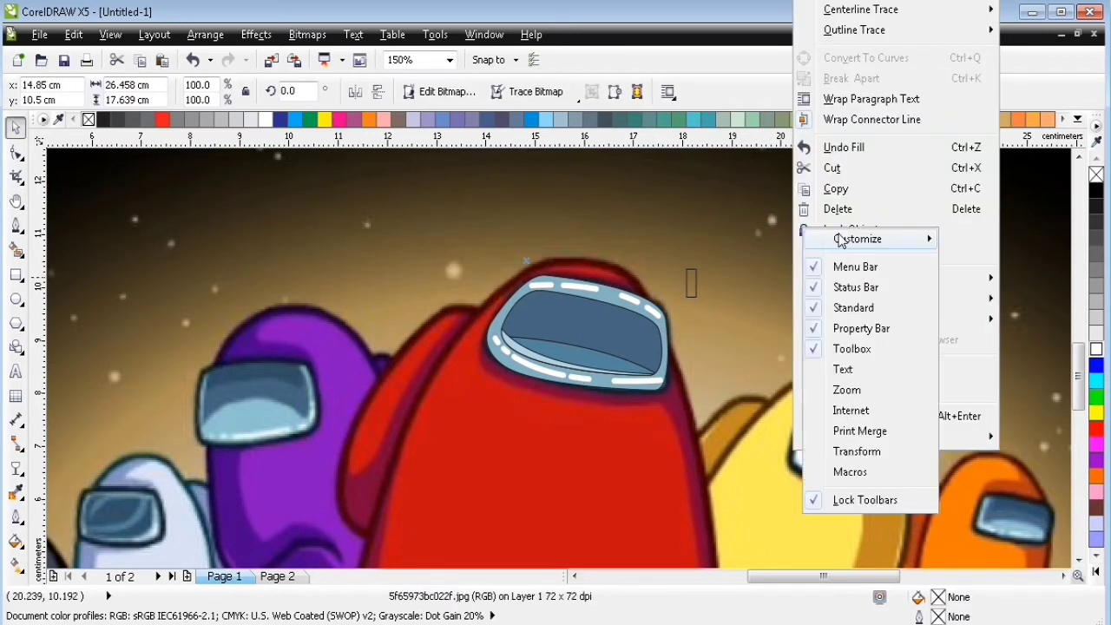
{"action": "left_click", "coordinate": [873, 227]}
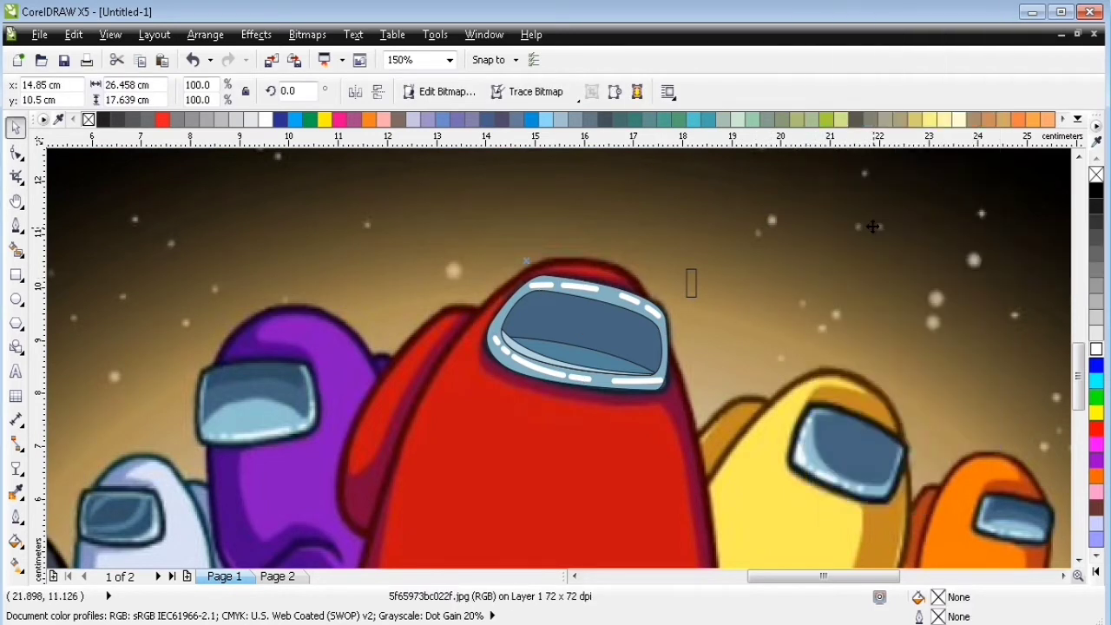
{"action": "right_click", "coordinate": [768, 276]}
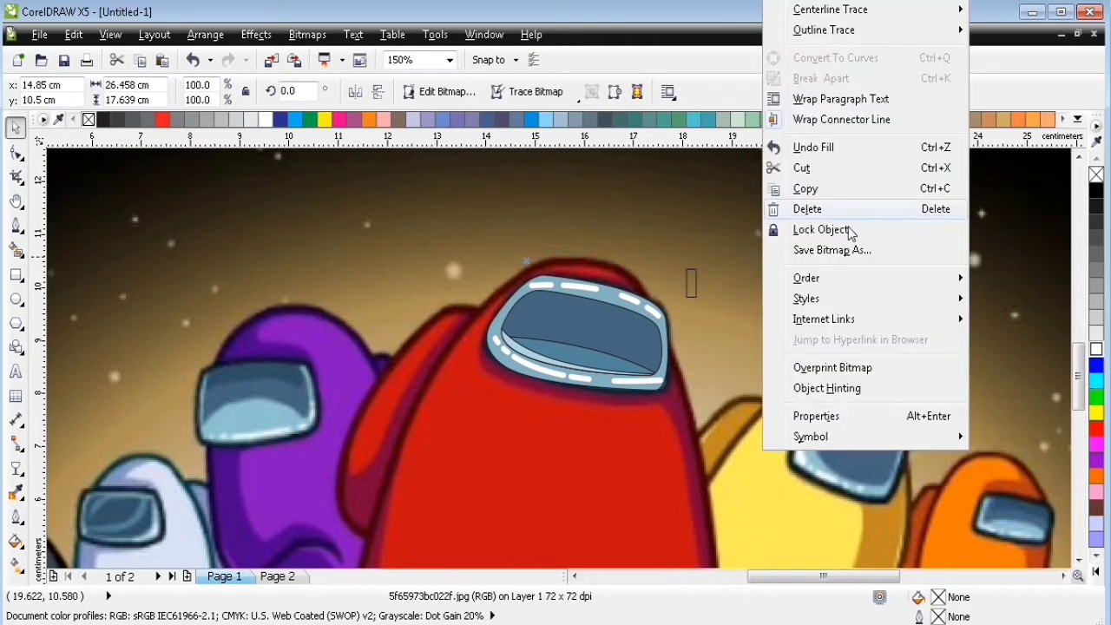
{"action": "left_click", "coordinate": [842, 229]}
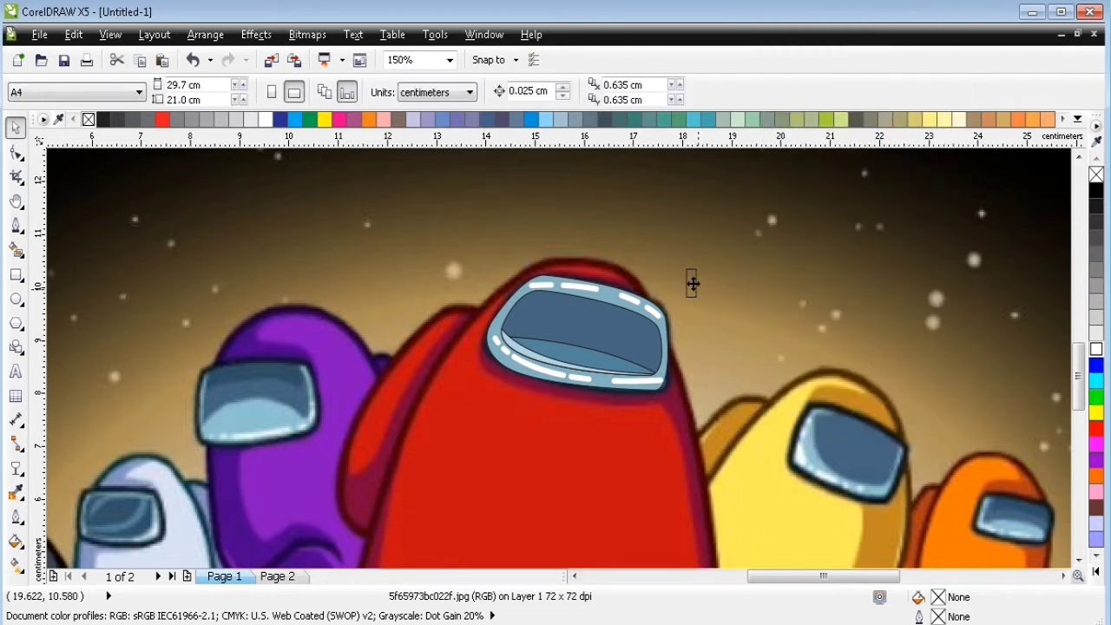
{"action": "left_click", "coordinate": [692, 282]}
{"action": "left_click", "coordinate": [715, 244]}
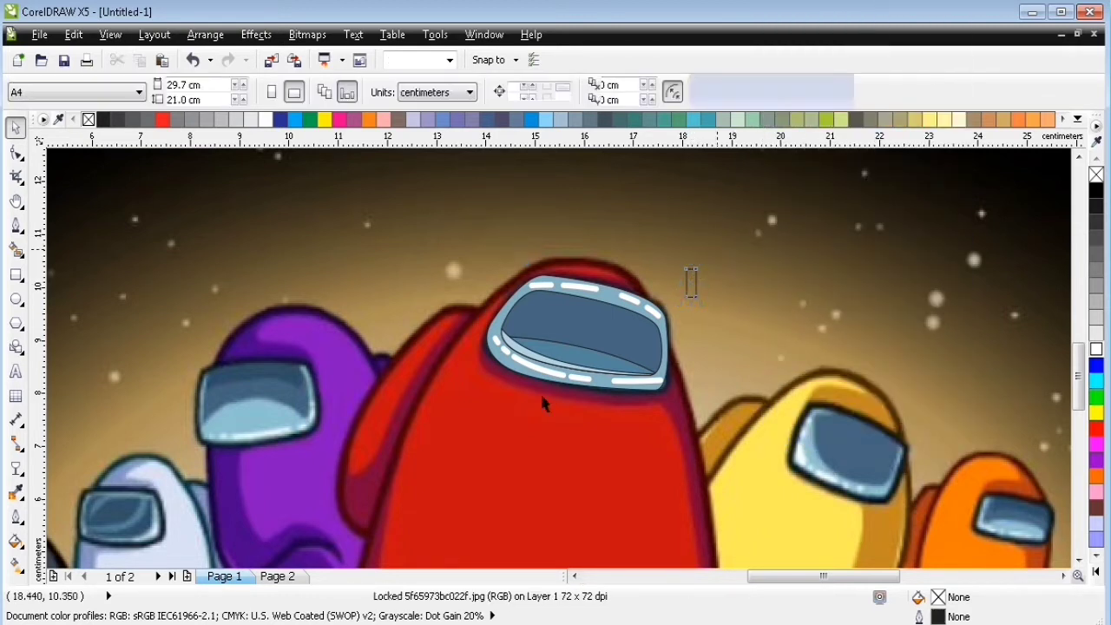
Cut all the visor objects from Page 1 and paste them onto the red character on Page 2.
{"action": "left_click_drag", "start_coordinate": [705, 257], "coordinate": [706, 252]}
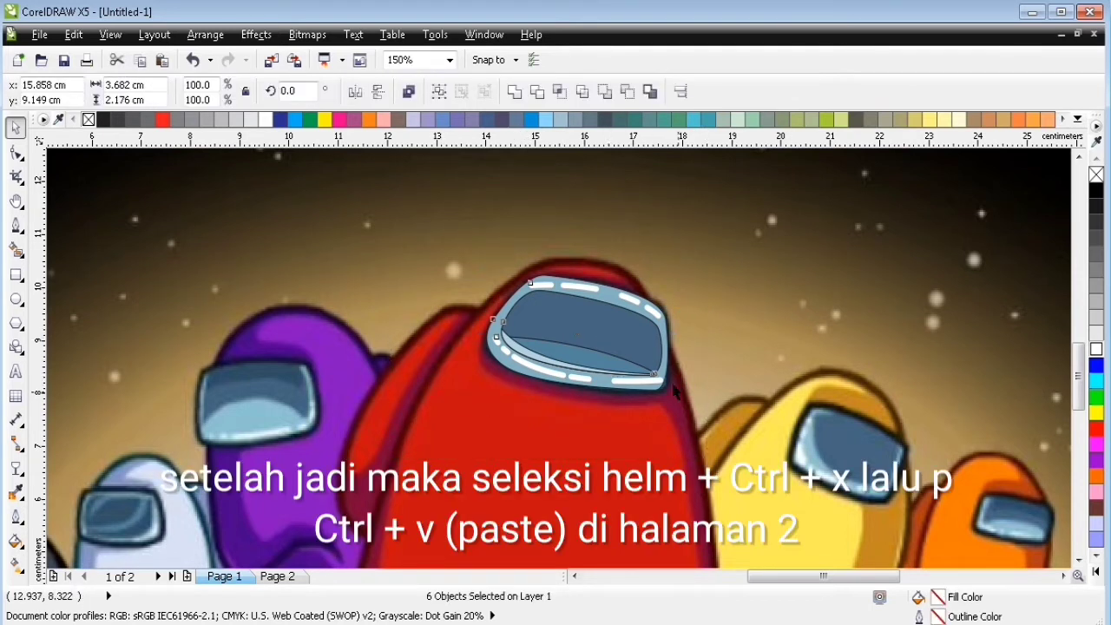
{"action": "key", "text": "ctrl+x"}
{"action": "key", "text": "Page_Down"}
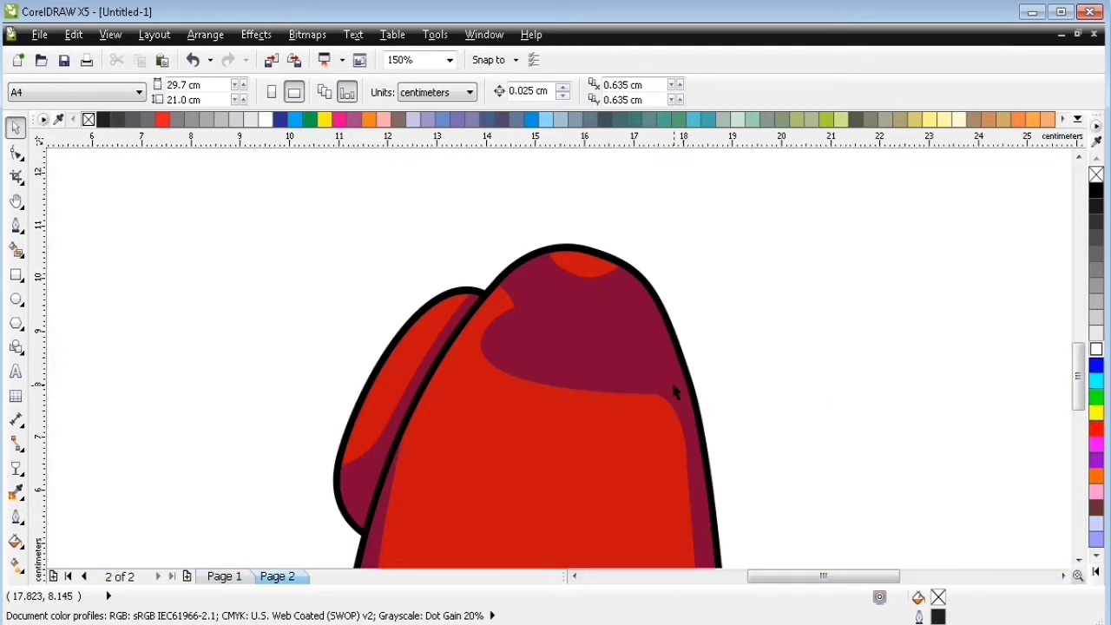
{"action": "key", "text": "ctrl+v"}
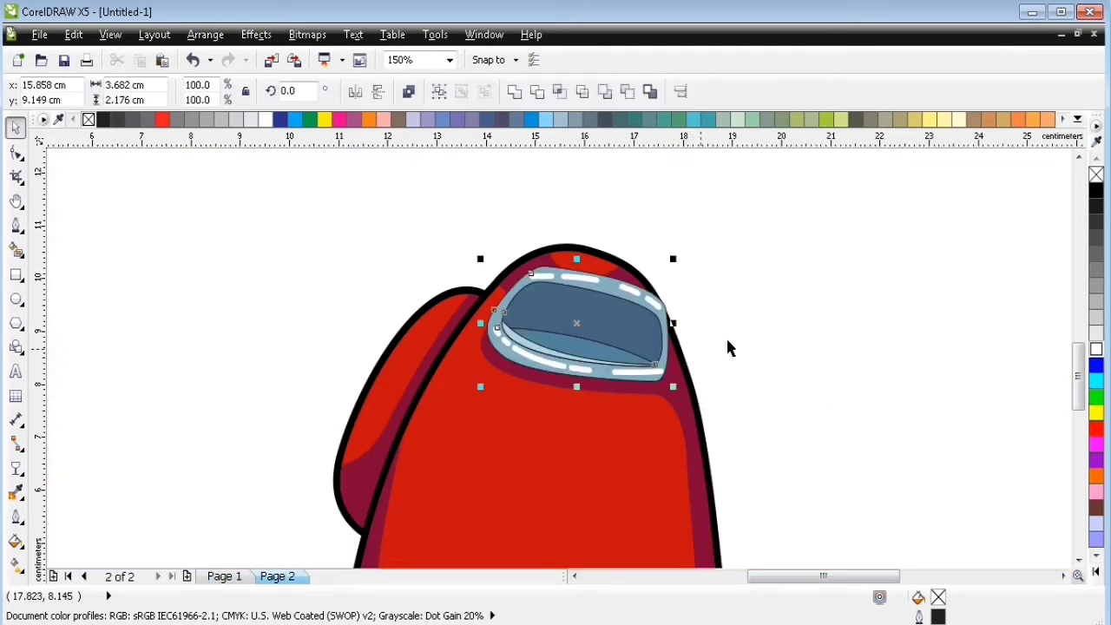
{"action": "left_click", "coordinate": [740, 293]}
Remove the outlines from the three inner visor glass shapes.
{"action": "key", "text": "F2"}
{"action": "left_click_drag", "start_coordinate": [737, 242], "coordinate": [428, 426]}
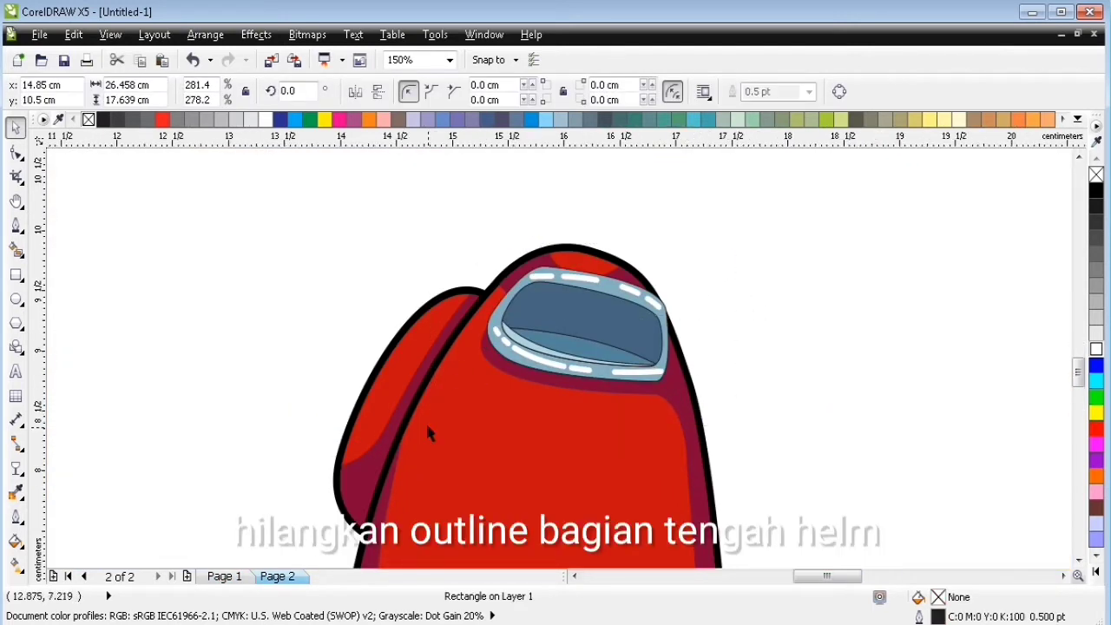
{"action": "key", "text": "Escape"}
{"action": "left_click", "coordinate": [470, 275]}
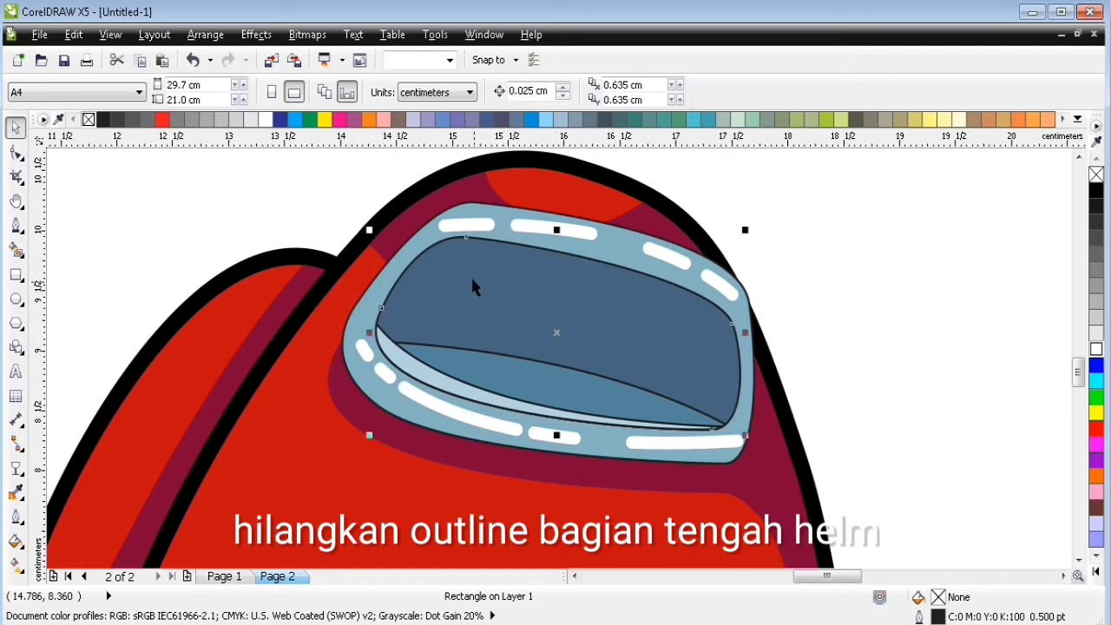
{"action": "left_click", "coordinate": [522, 374], "text": "shift"}
{"action": "left_click", "coordinate": [413, 368], "text": "shift"}
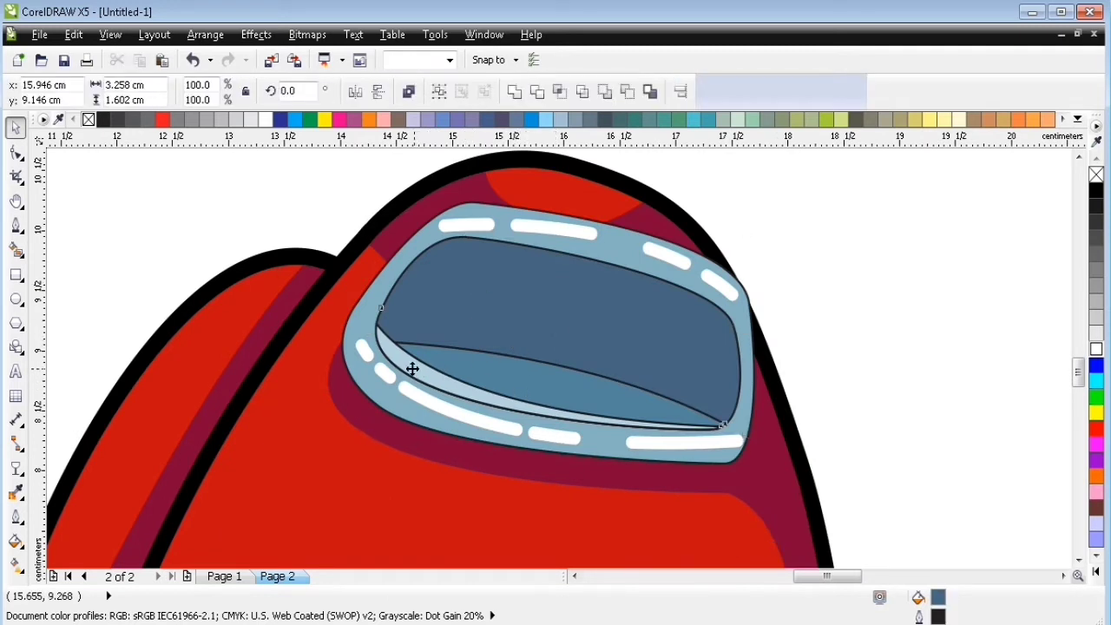
{"action": "right_click", "coordinate": [1097, 175]}
{"action": "left_click", "coordinate": [981, 218]}
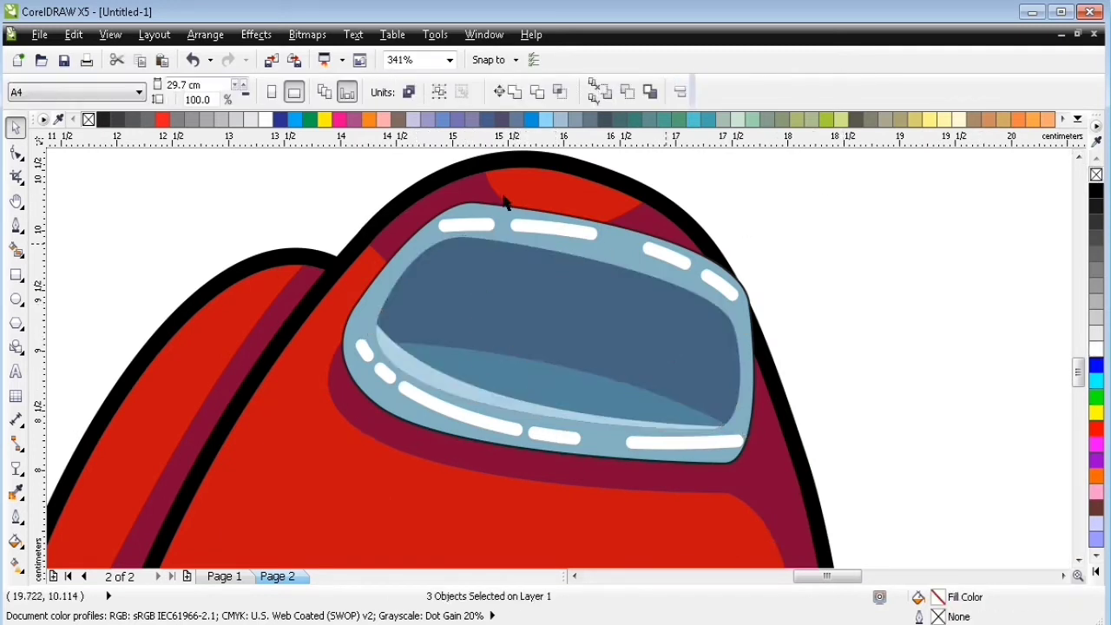
Try outline widths of 8 pt and 4 pt on the outer visor frame.
{"action": "left_click", "coordinate": [530, 209]}
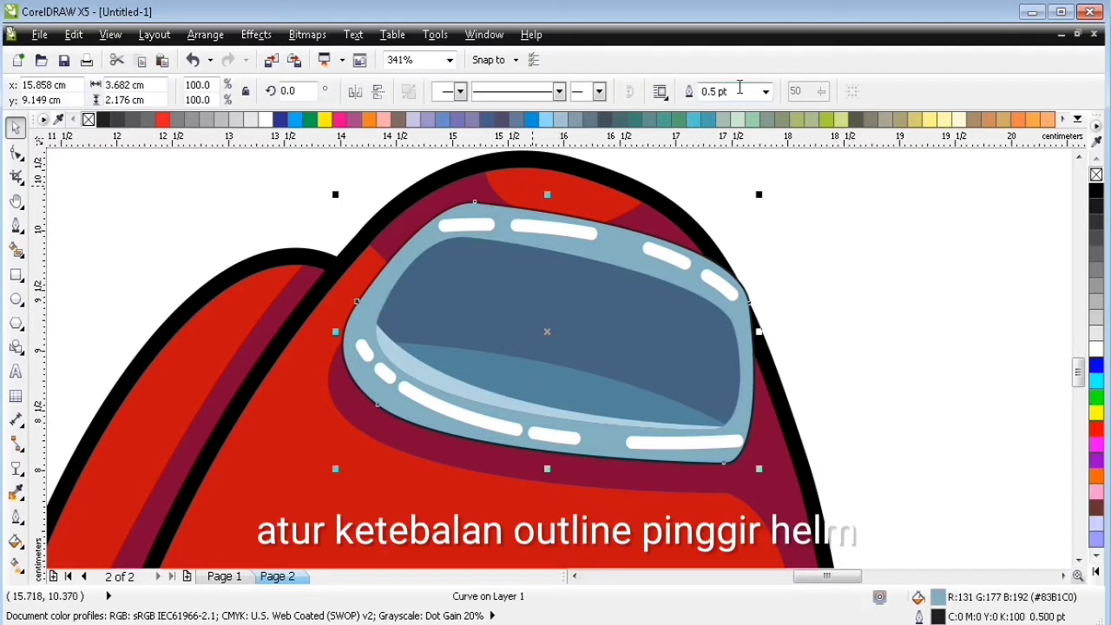
{"action": "left_click_drag", "start_coordinate": [739, 89], "coordinate": [585, 114]}
{"action": "type", "text": "8"}
{"action": "key", "text": "Return"}
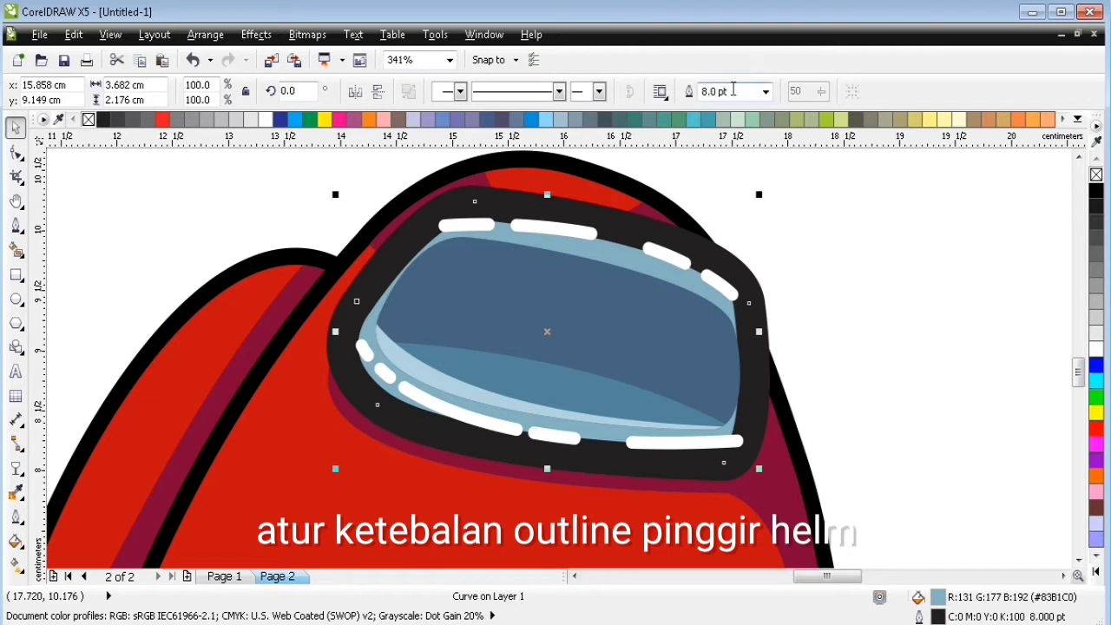
{"action": "left_click_drag", "start_coordinate": [733, 90], "coordinate": [656, 146]}
{"action": "type", "text": "4"}
{"action": "key", "text": "Return"}
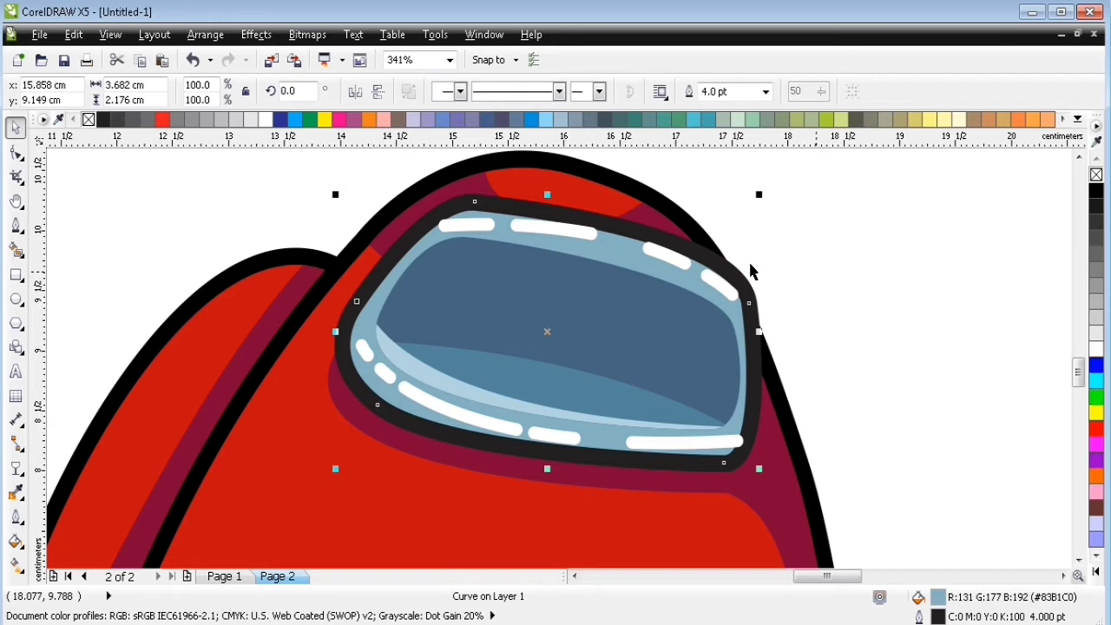
Give the visor frame's outline rounded corners and place it behind the fill.
{"action": "key", "text": "F12"}
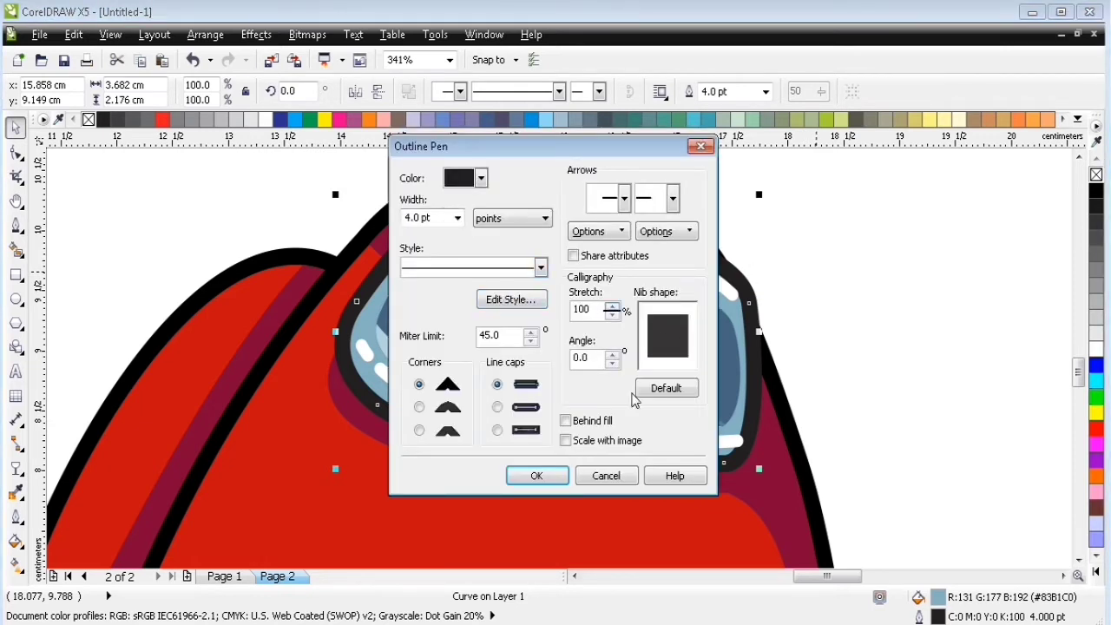
{"action": "left_click", "coordinate": [443, 413]}
{"action": "left_click", "coordinate": [540, 478]}
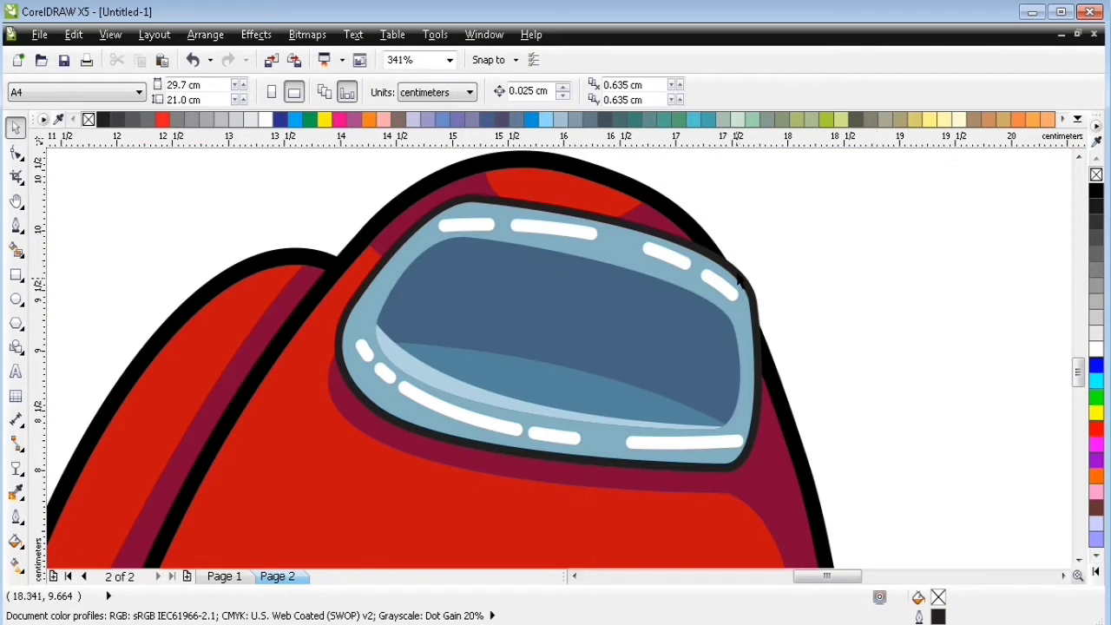
Set the visor frame's outline width to 6 pt and its outline colour to pure black.
{"action": "left_click", "coordinate": [738, 281]}
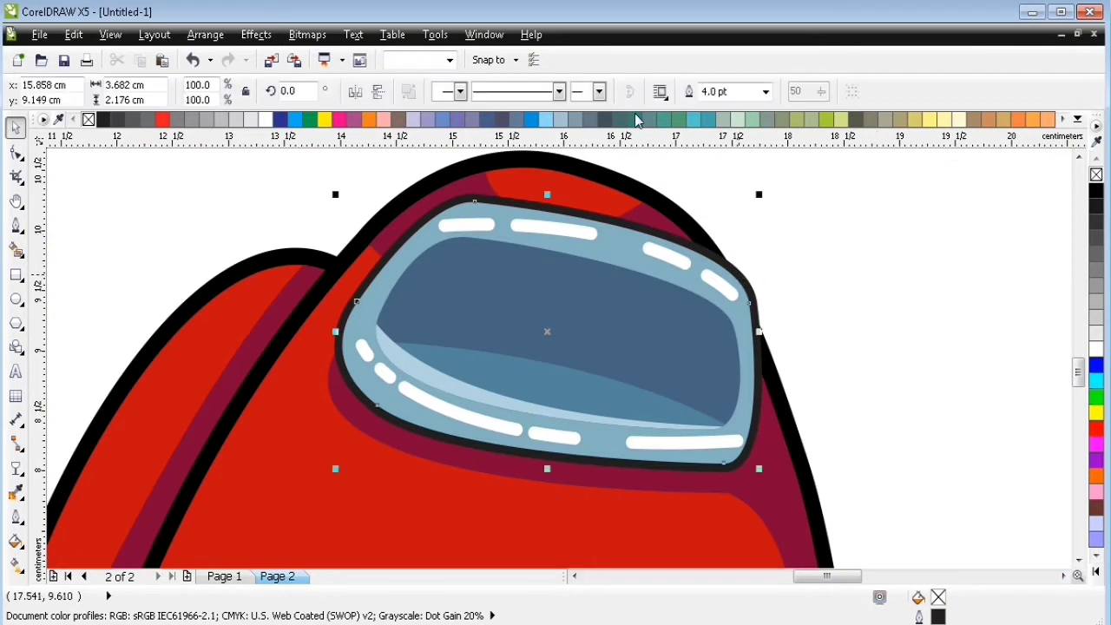
{"action": "left_click", "coordinate": [735, 91]}
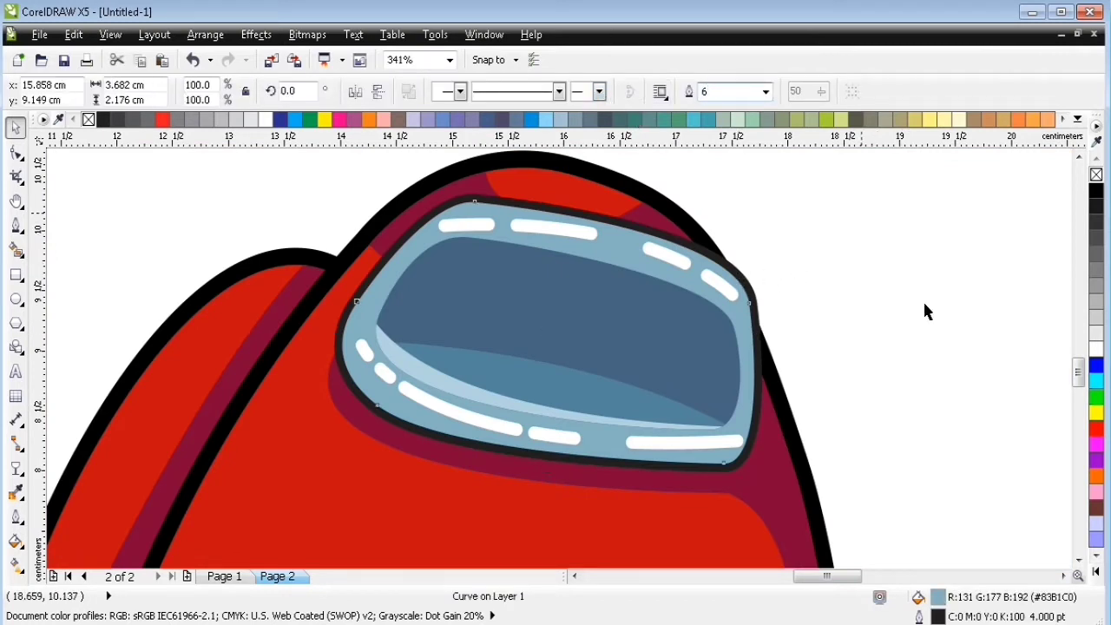
{"action": "key", "text": "Return"}
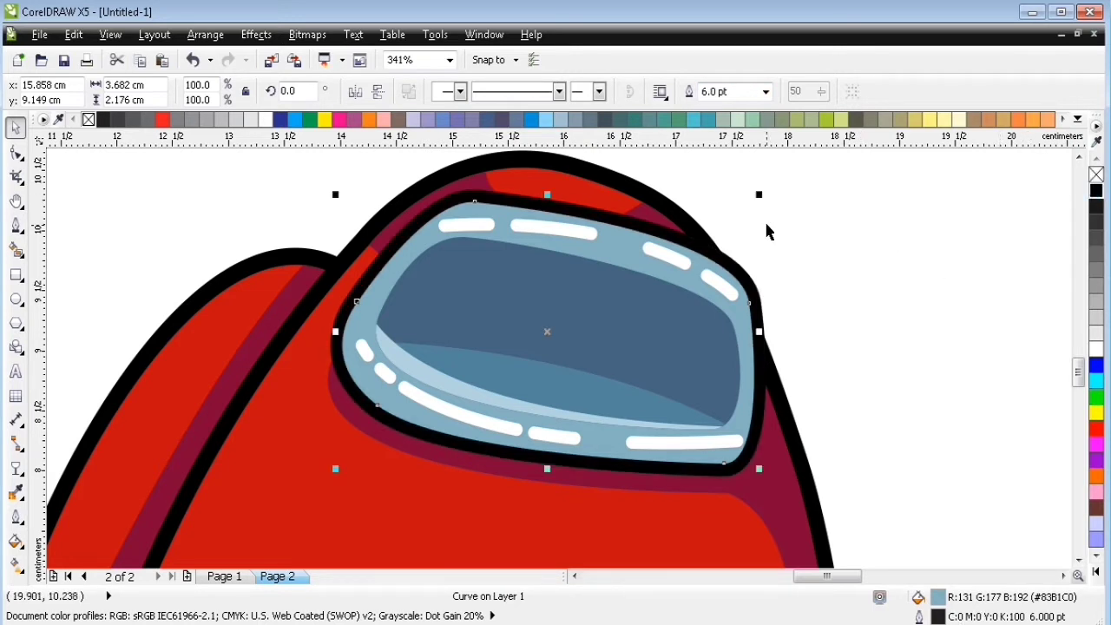
Select all parts of the red character, including the visor, and group them.
{"action": "scroll", "coordinate": [806, 232], "scroll_direction": "down", "scroll_amount": 2}
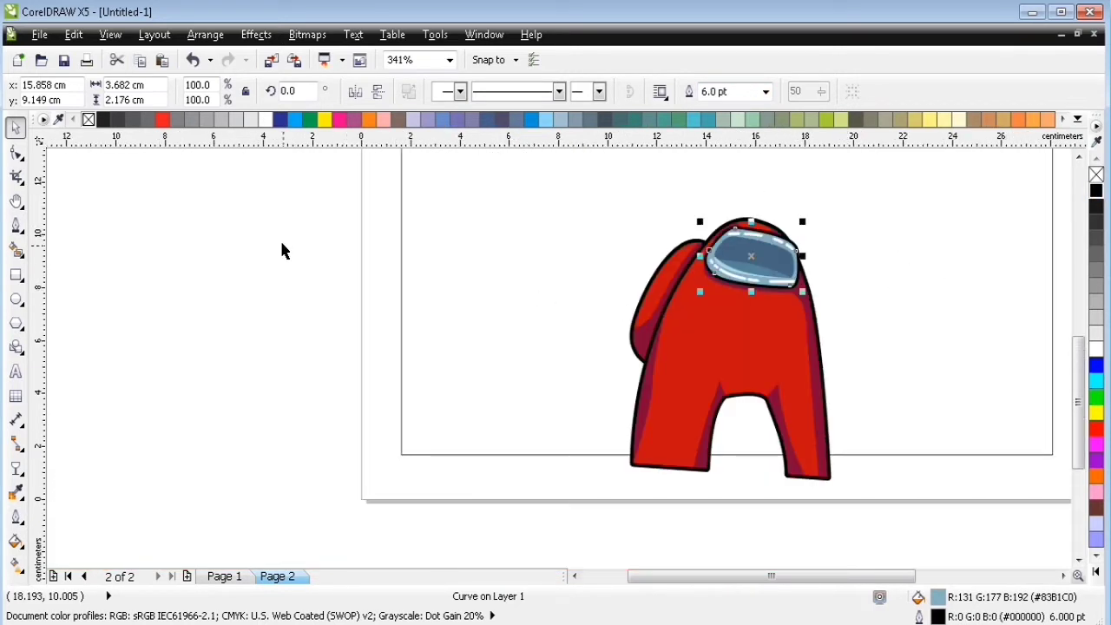
{"action": "left_click", "coordinate": [681, 495]}
{"action": "left_click_drag", "start_coordinate": [526, 542], "coordinate": [894, 184]}
{"action": "key", "text": "ctrl+g"}
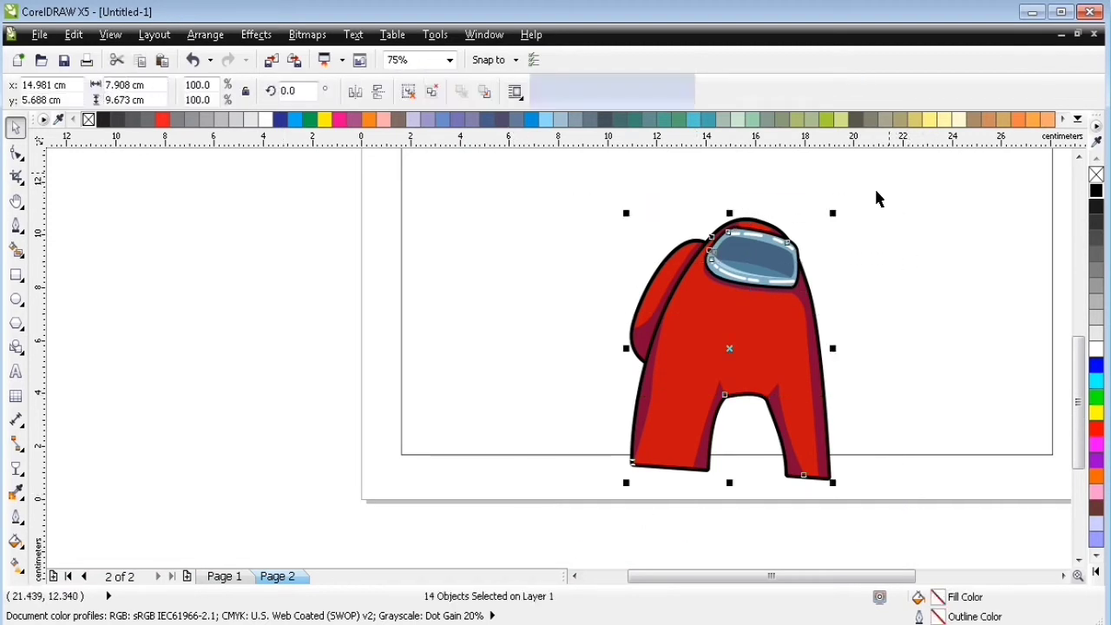
PowerClip the grouped red character inside the large rectangle on Page 2.
{"action": "key", "text": "Page_Up"}
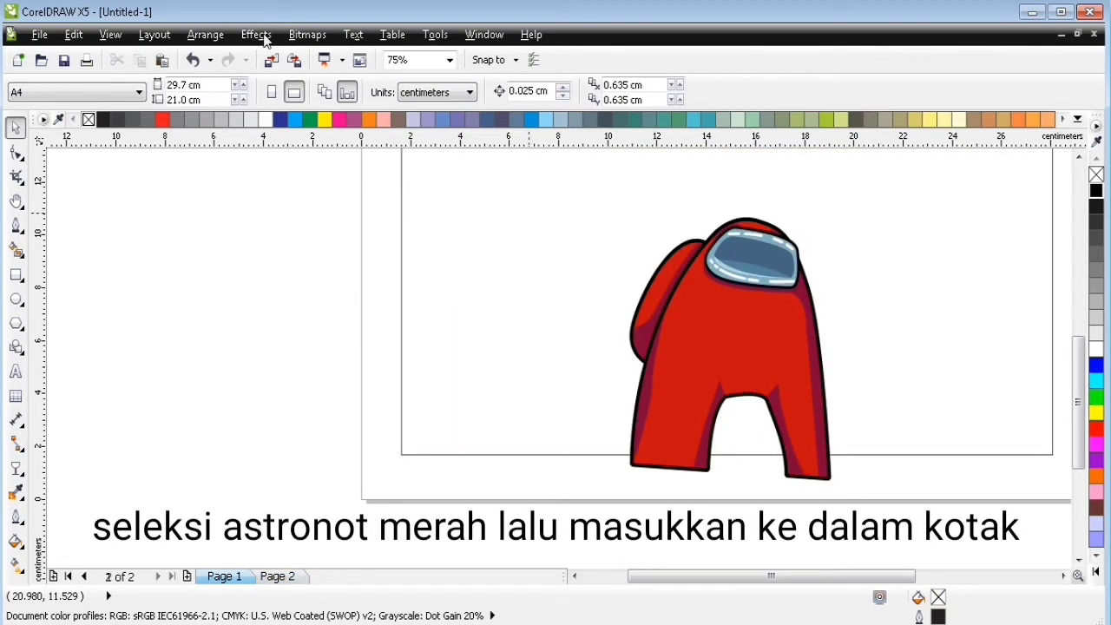
{"action": "key", "text": "Page_Down"}
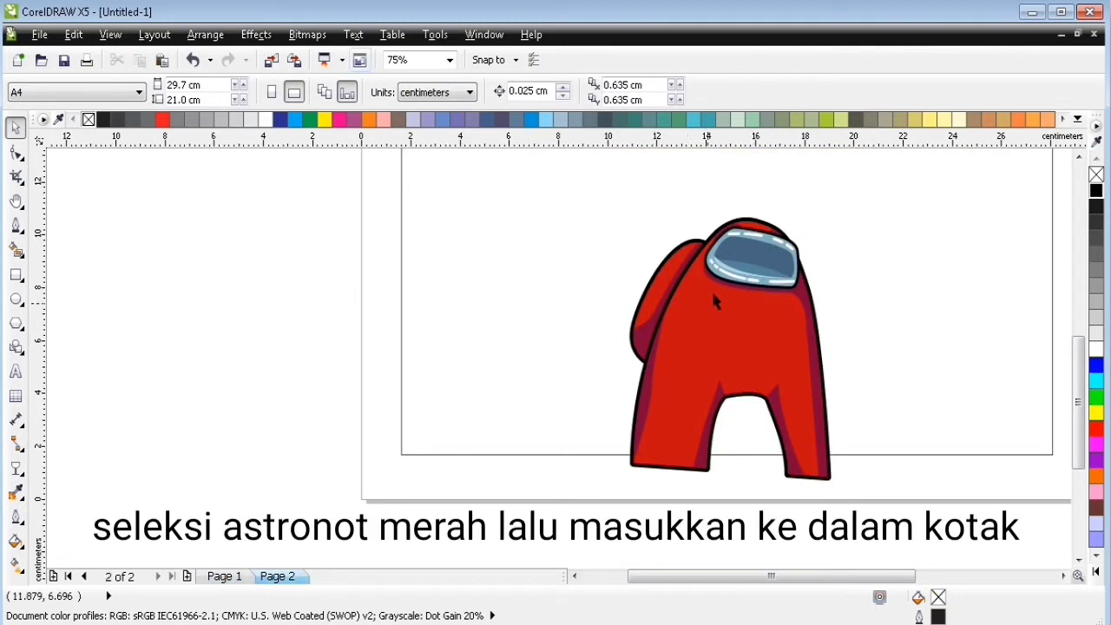
{"action": "left_click", "coordinate": [720, 299]}
{"action": "left_click", "coordinate": [264, 36]}
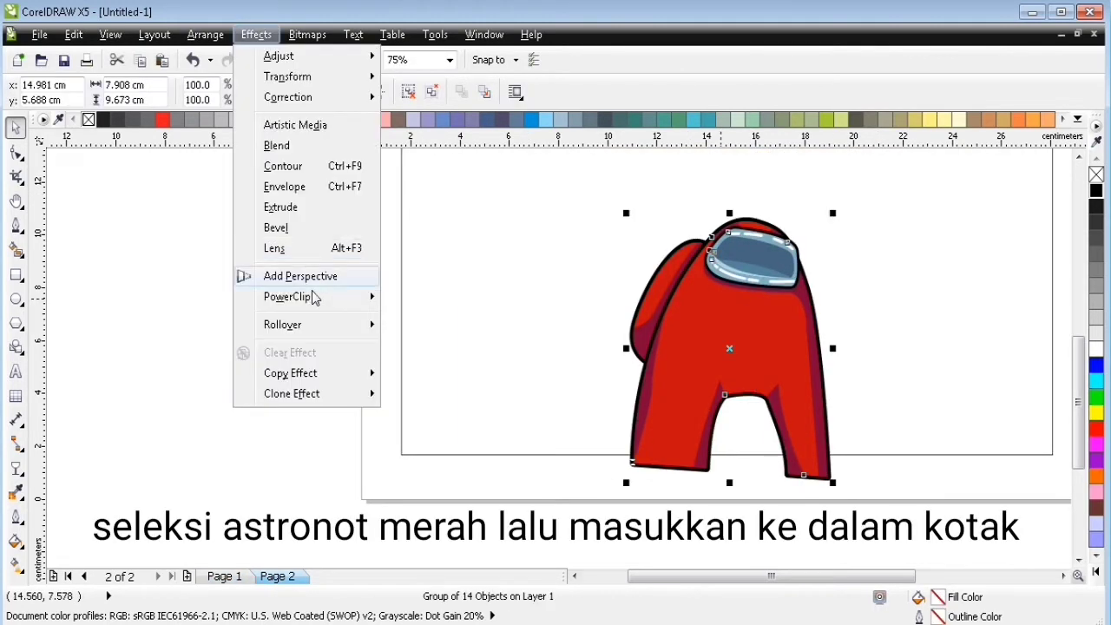
{"action": "mouse_move", "coordinate": [317, 298]}
{"action": "left_click", "coordinate": [460, 298]}
{"action": "left_click", "coordinate": [523, 222]}
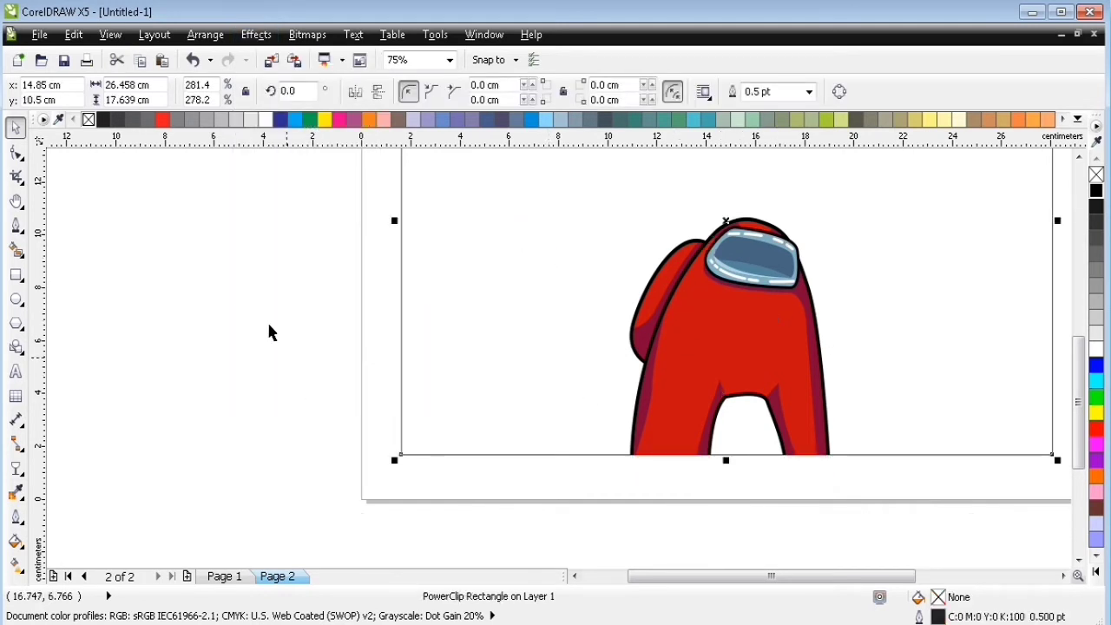
On Page 1, trace the purple character's body as a closed outline with the Pen tool, extending it behind the red character.
{"action": "left_click", "coordinate": [243, 310]}
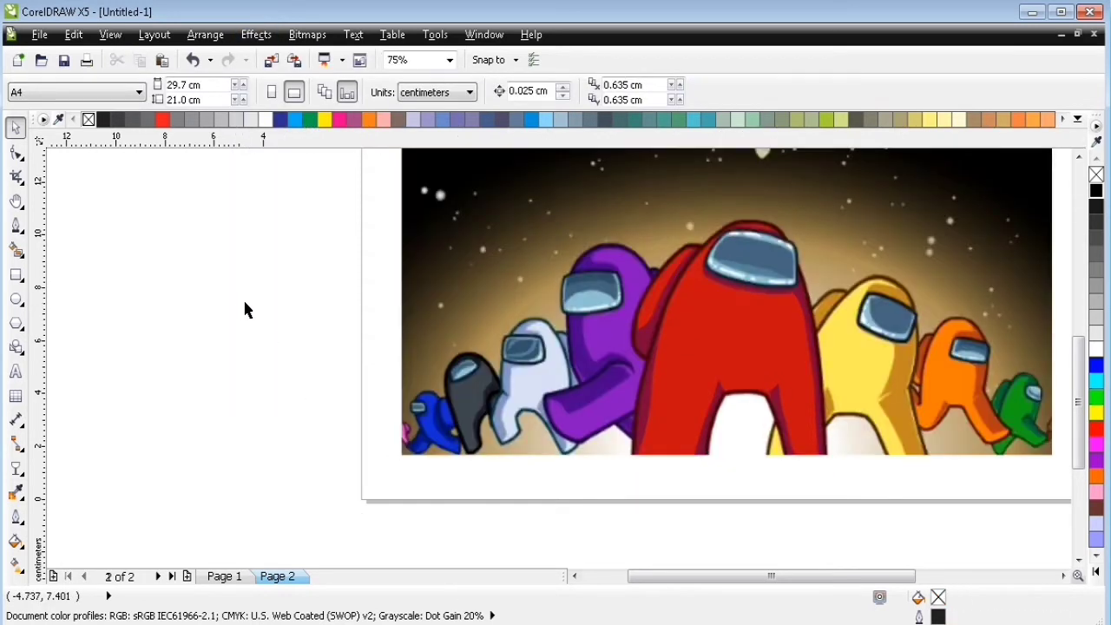
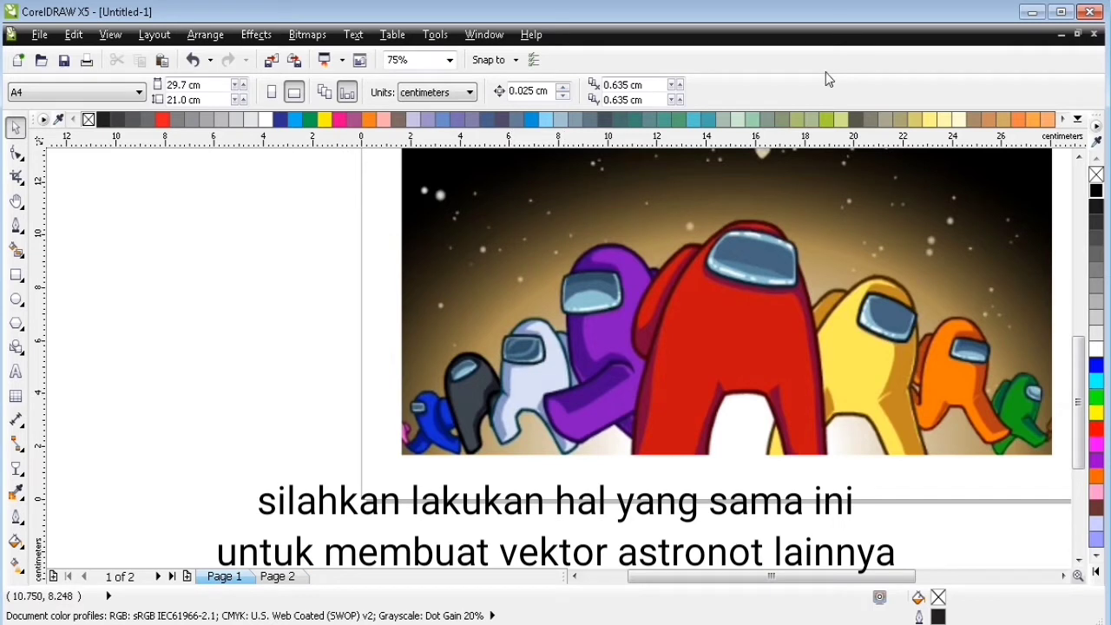
{"action": "left_click_drag", "start_coordinate": [519, 227], "coordinate": [705, 492]}
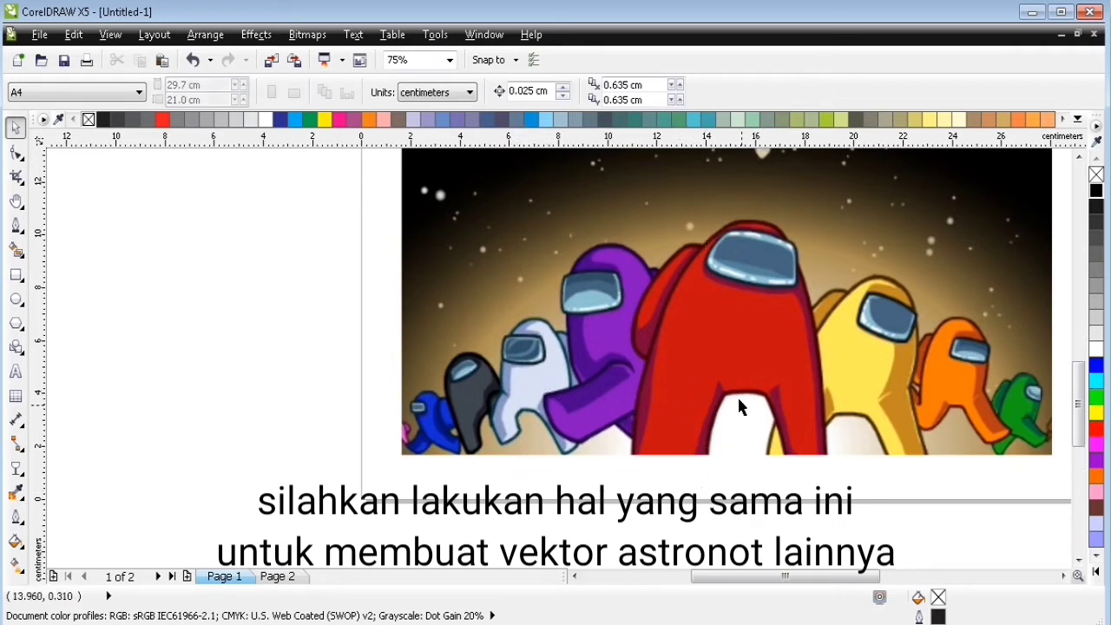
{"action": "scroll", "coordinate": [739, 403], "scroll_direction": "up", "scroll_amount": 2}
{"action": "left_click", "coordinate": [17, 225]}
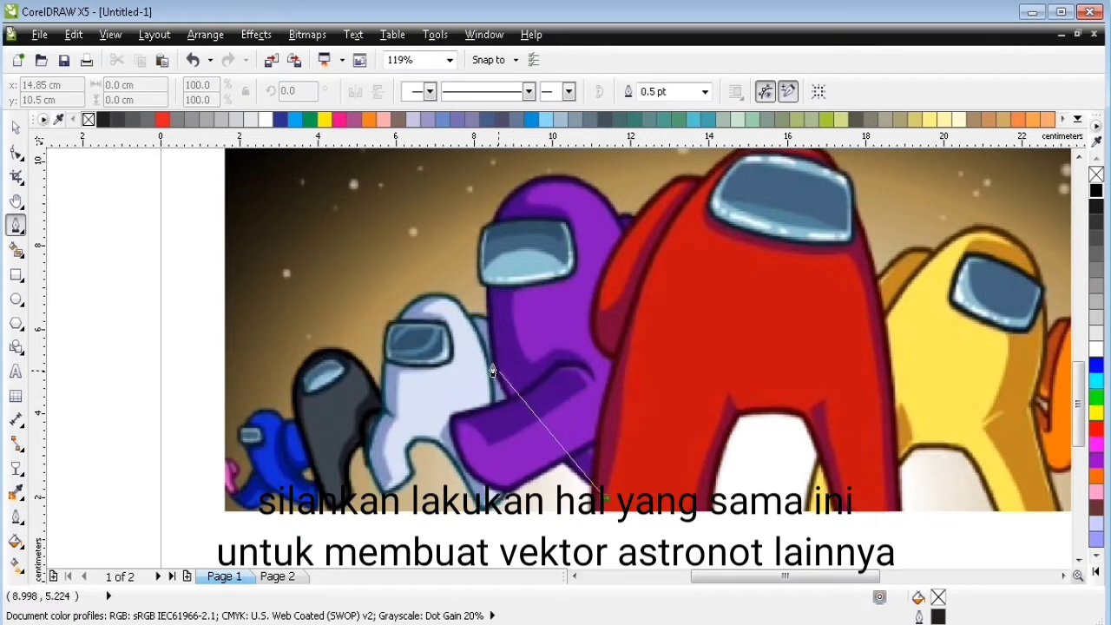
{"action": "left_click_drag", "start_coordinate": [494, 363], "coordinate": [486, 314]}
{"action": "left_click_drag", "start_coordinate": [505, 199], "coordinate": [523, 179]}
{"action": "left_click_drag", "start_coordinate": [629, 246], "coordinate": [661, 346]}
{"action": "left_click", "coordinate": [605, 503]}
Trace the purple character's raised arm as a separate closed outline, with its inner end reaching over the red leg.
{"action": "left_click", "coordinate": [612, 437]}
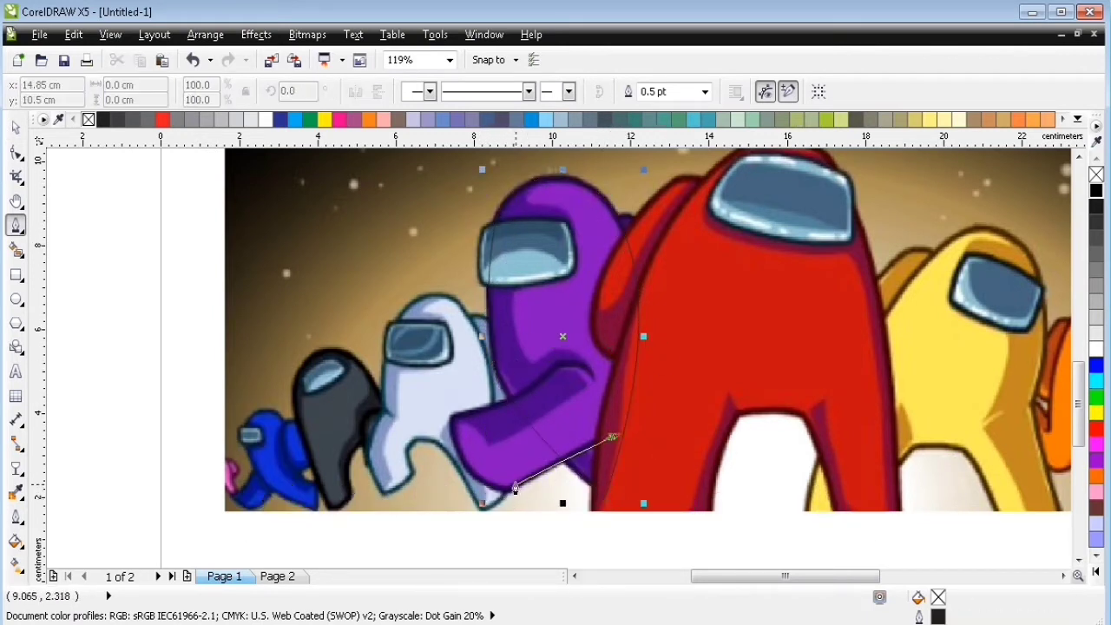
{"action": "left_click", "coordinate": [508, 492]}
{"action": "left_click_drag", "start_coordinate": [451, 415], "coordinate": [458, 349]}
{"action": "left_click", "coordinate": [452, 416], "text": "alt"}
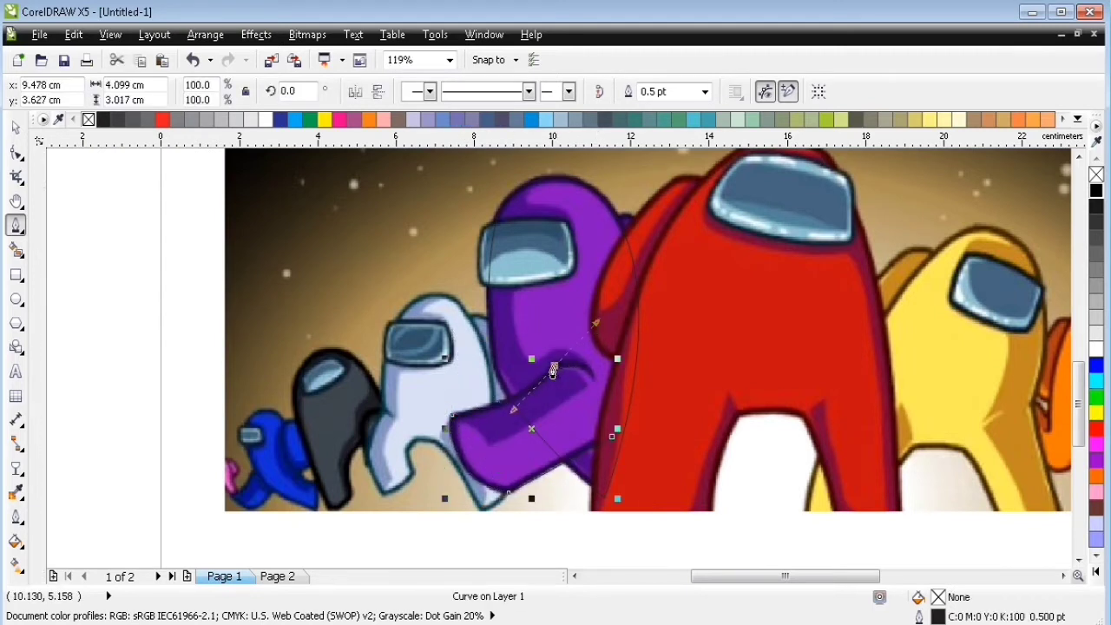
{"action": "left_click_drag", "start_coordinate": [554, 365], "coordinate": [588, 360]}
Draw a closed shape along the dark shading on the arm, overshooting the arm's upper edge.
{"action": "left_click", "coordinate": [439, 415]}
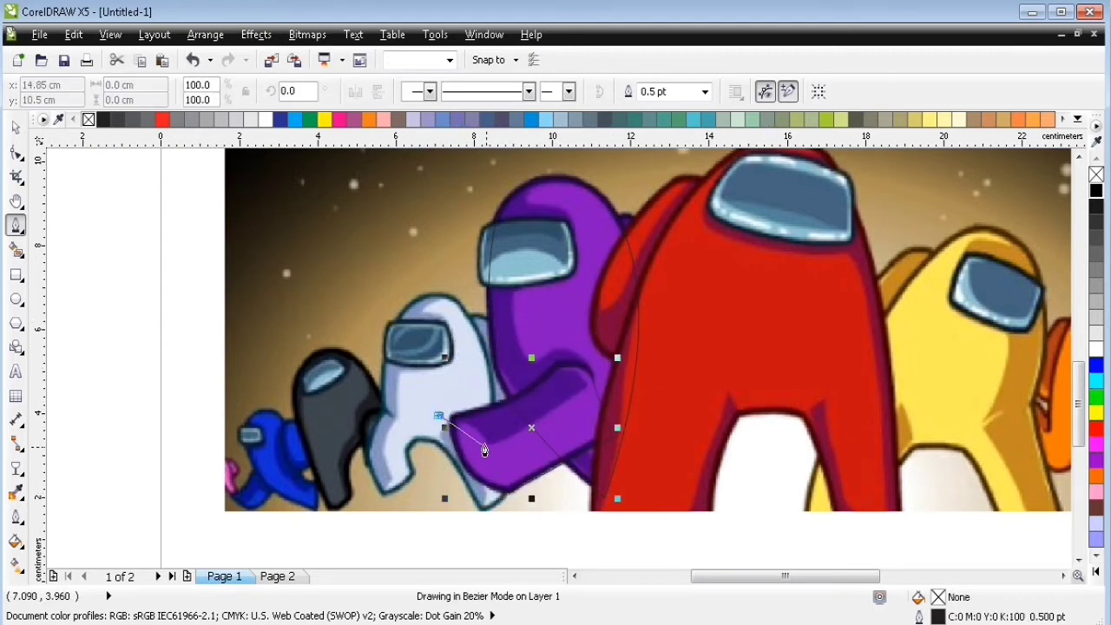
{"action": "left_click_drag", "start_coordinate": [487, 444], "coordinate": [499, 468]}
{"action": "left_click", "coordinate": [486, 444], "text": "alt"}
{"action": "left_click_drag", "start_coordinate": [587, 387], "coordinate": [611, 363]}
{"action": "left_click", "coordinate": [587, 386], "text": "alt"}
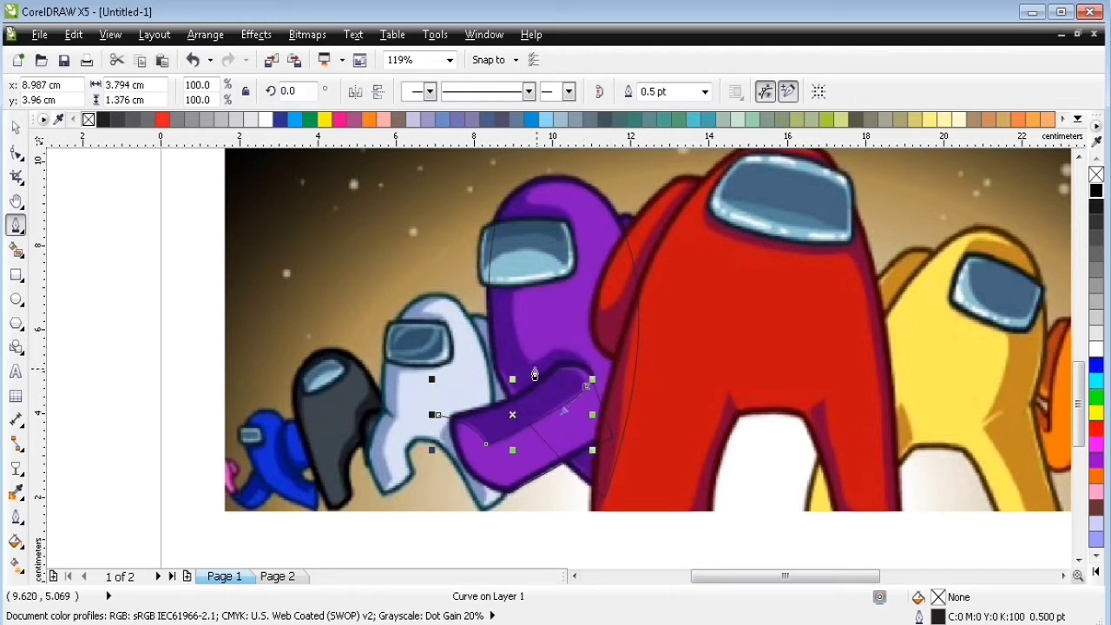
{"action": "left_click_drag", "start_coordinate": [537, 368], "coordinate": [491, 374]}
{"action": "left_click", "coordinate": [438, 415]}
Intersect the shading shape with the arm outline and delete the leftover original shading shape.
{"action": "key", "text": "space"}
{"action": "left_click", "coordinate": [505, 467], "text": "shift"}
{"action": "left_click", "coordinate": [558, 93]}
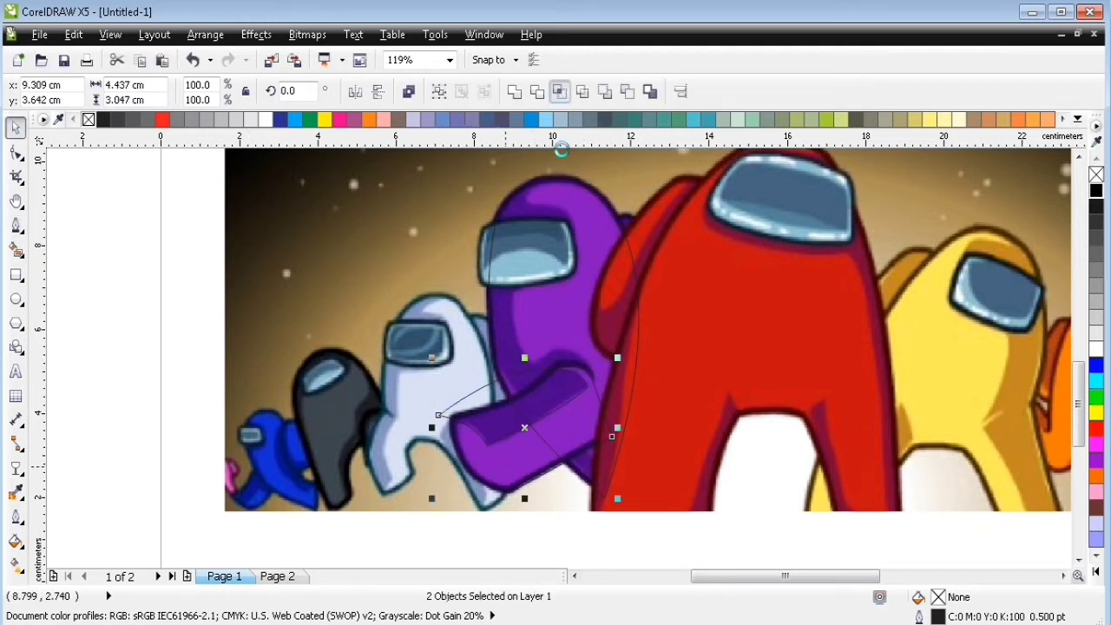
{"action": "left_click", "coordinate": [480, 392]}
{"action": "key", "text": "Delete"}
Sample the reference colours and fill the arm shading with dark purple #4A038C and the arm with purple #8413C0.
{"action": "key", "text": "F2"}
{"action": "left_click_drag", "start_coordinate": [417, 330], "coordinate": [667, 512]}
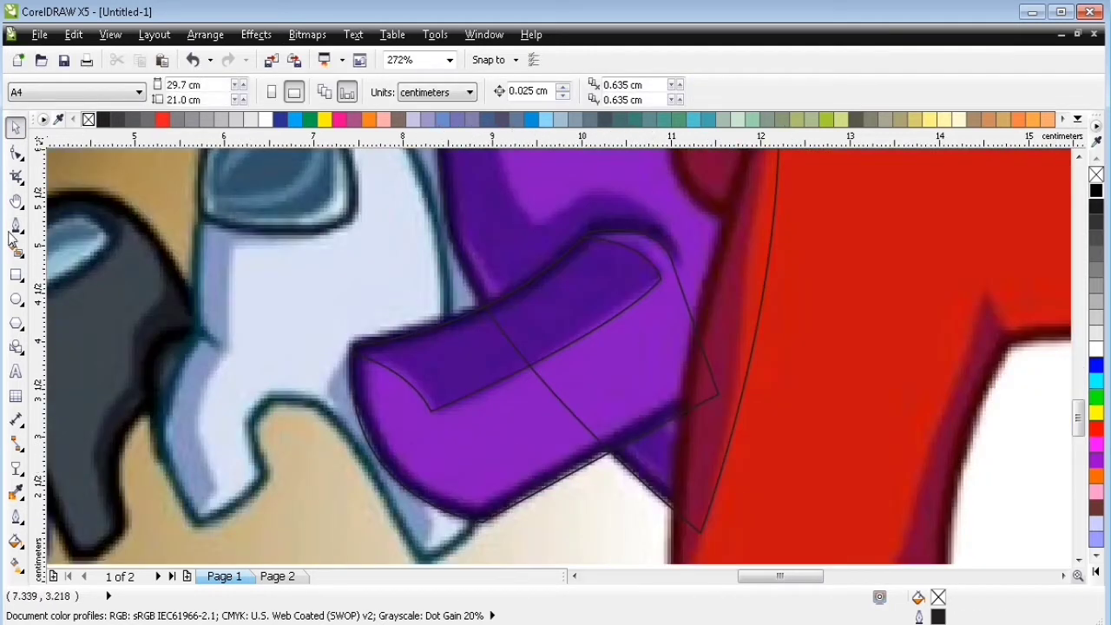
{"action": "key", "text": "i"}
{"action": "left_click", "coordinate": [638, 354]}
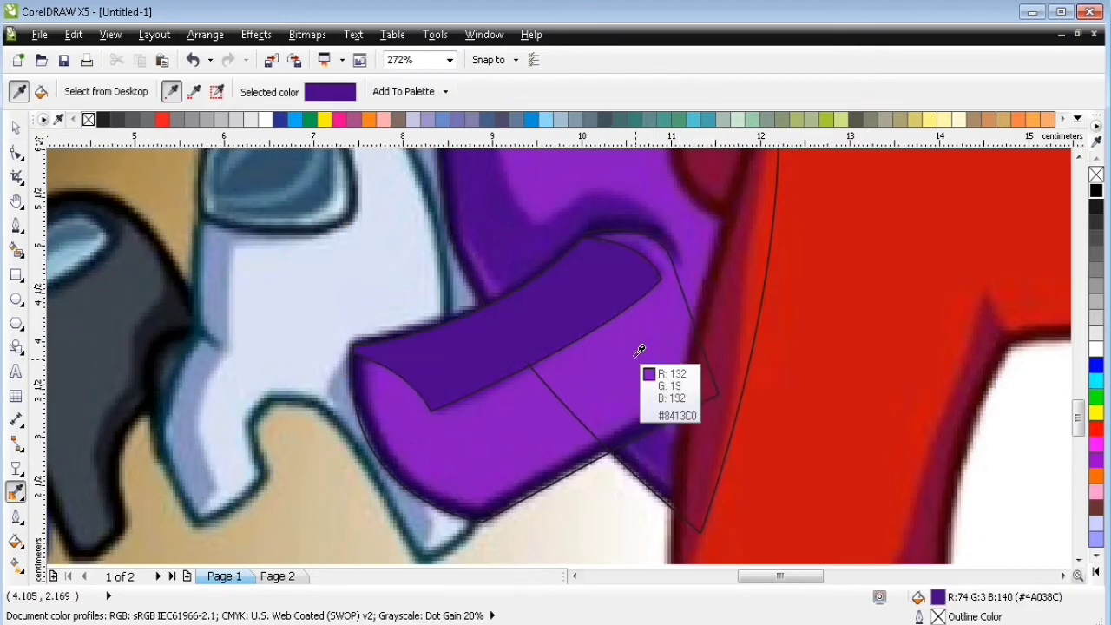
{"action": "left_click", "coordinate": [662, 345]}
Select the purple arm with its shading and move both from Page 1 to Page 2.
{"action": "key", "text": "space"}
{"action": "scroll", "coordinate": [708, 268], "scroll_direction": "down", "scroll_amount": 2}
{"action": "left_click_drag", "start_coordinate": [474, 498], "coordinate": [733, 229]}
{"action": "key", "text": "ctrl+x"}
{"action": "key", "text": "Page_Down"}
{"action": "key", "text": "ctrl+v"}
Set the outline width of the purple arm on Page 2 to 8 pt.
{"action": "left_click", "coordinate": [693, 499]}
{"action": "left_click", "coordinate": [678, 332]}
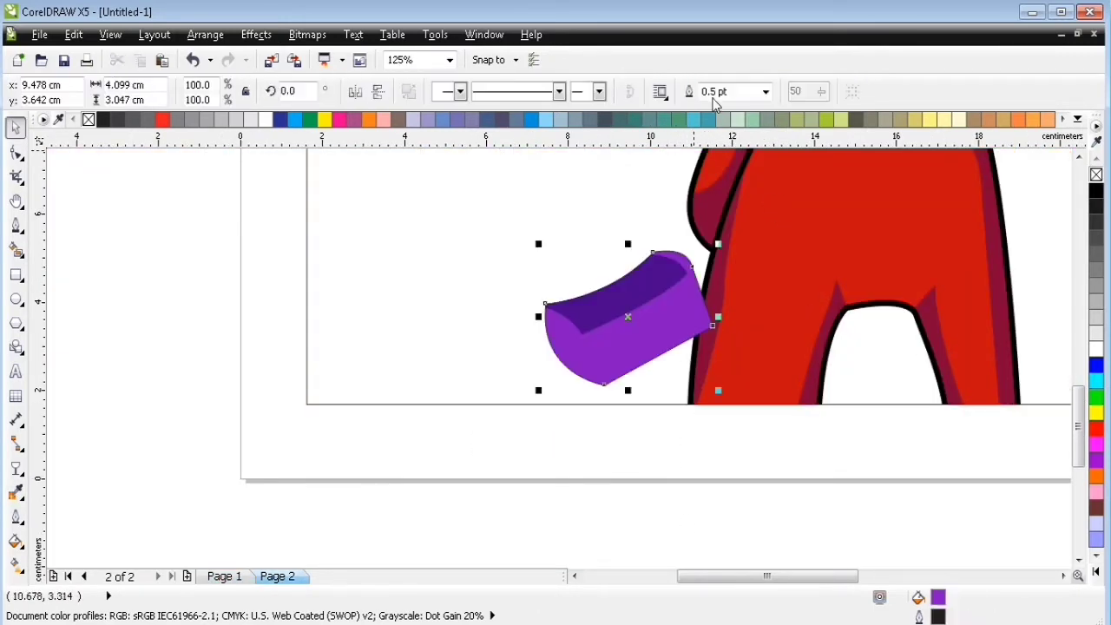
{"action": "double_click", "coordinate": [714, 92]}
{"action": "type", "text": "8"}
{"action": "key", "text": "Return"}
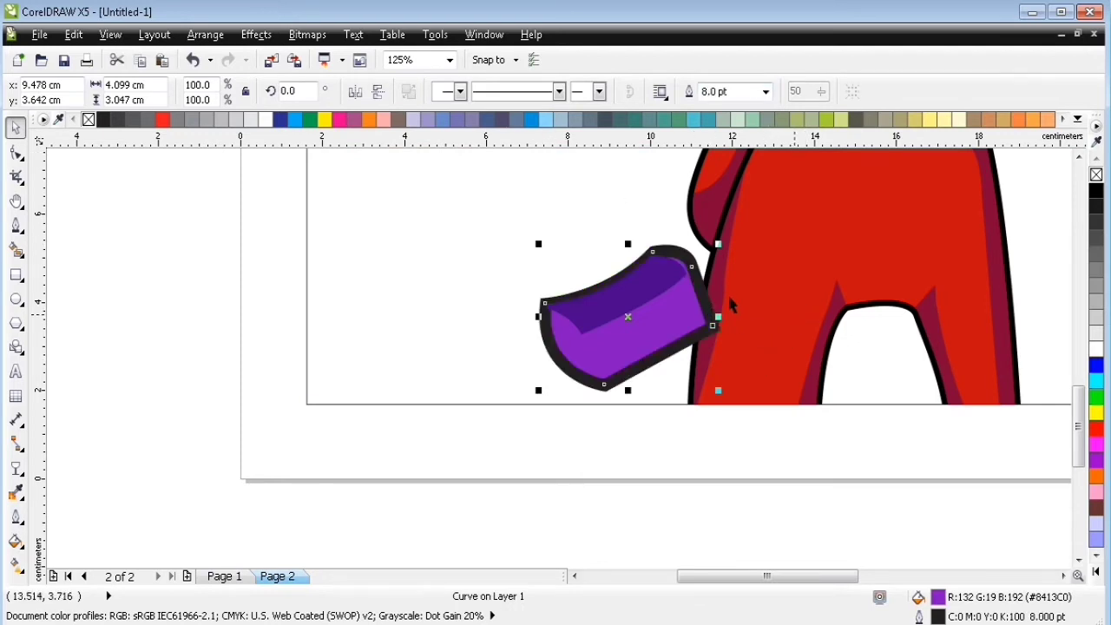
Give the arm's outline rounded corners, place it behind the fill and colour it pure black.
{"action": "key", "text": "F12"}
{"action": "left_click", "coordinate": [565, 420]}
{"action": "left_click", "coordinate": [419, 408]}
{"action": "left_click", "coordinate": [497, 407]}
{"action": "left_click", "coordinate": [537, 476]}
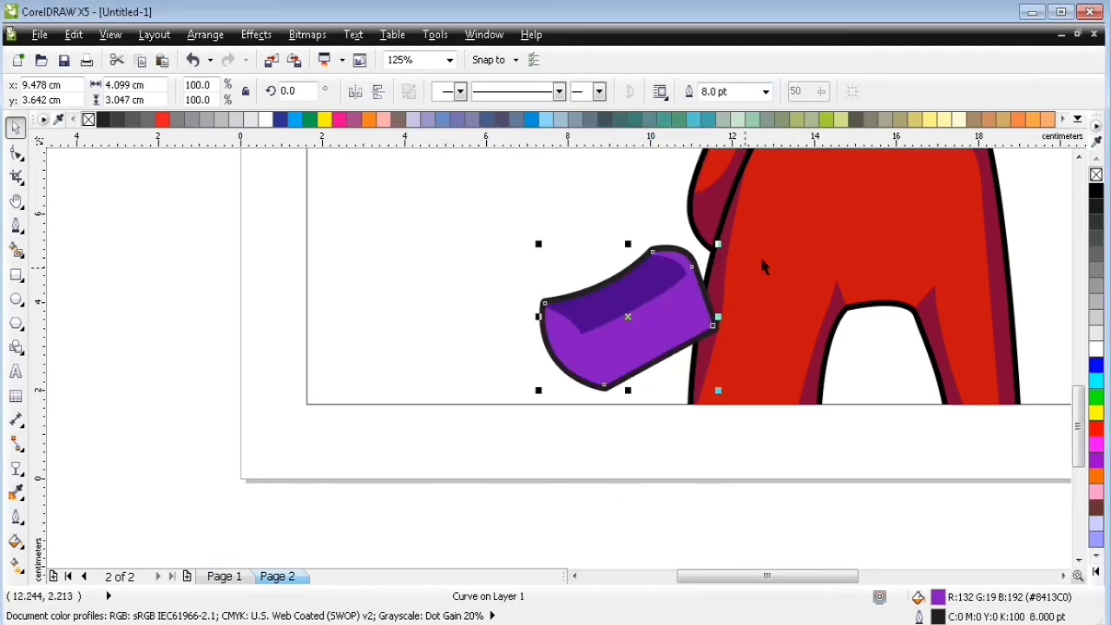
{"action": "scroll", "coordinate": [738, 278], "scroll_direction": "up", "scroll_amount": 2}
{"action": "right_click", "coordinate": [1097, 191]}
Try converting the arm's outline into a separate object, and undo the conversion.
{"action": "key", "text": "ctrl+shift+q"}
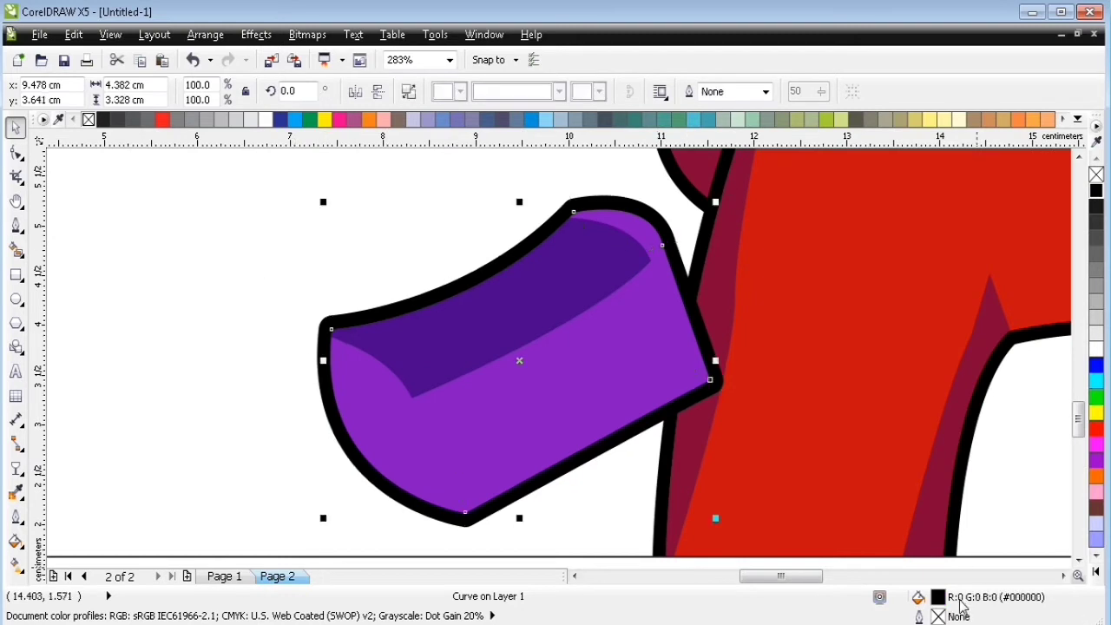
{"action": "left_click_drag", "start_coordinate": [517, 357], "coordinate": [379, 302]}
{"action": "key", "text": "ctrl+z"}
{"action": "key", "text": "ctrl+z"}
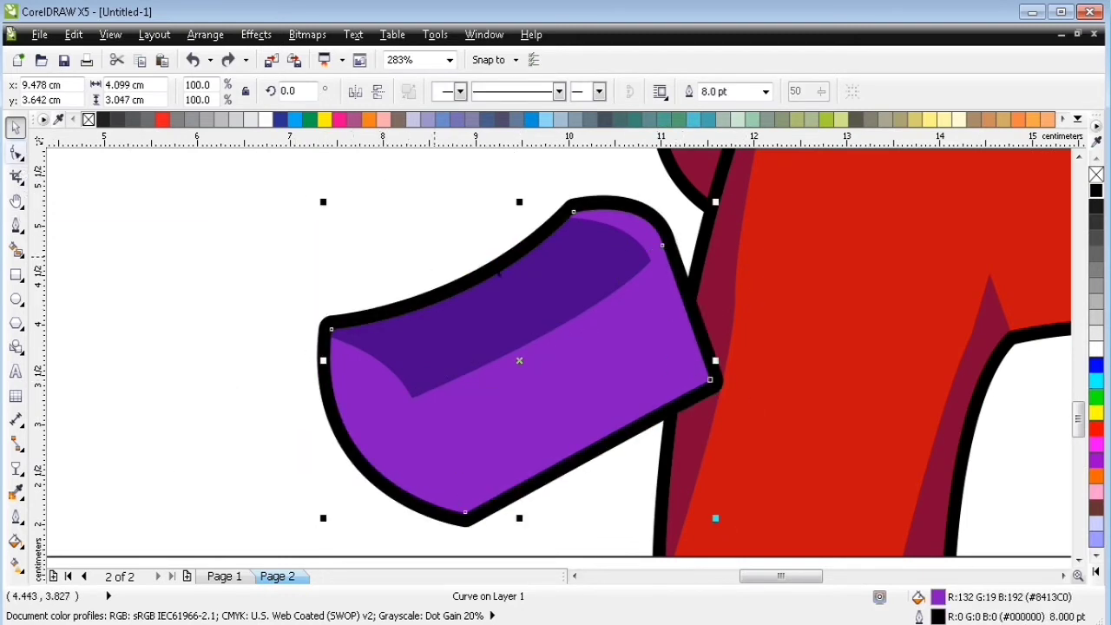
Remove the outline from the original arm shape and paste the outlined copy in place over it.
{"action": "right_click", "coordinate": [1097, 174]}
{"action": "key", "text": "ctrl+v"}
{"action": "left_click", "coordinate": [15, 152]}
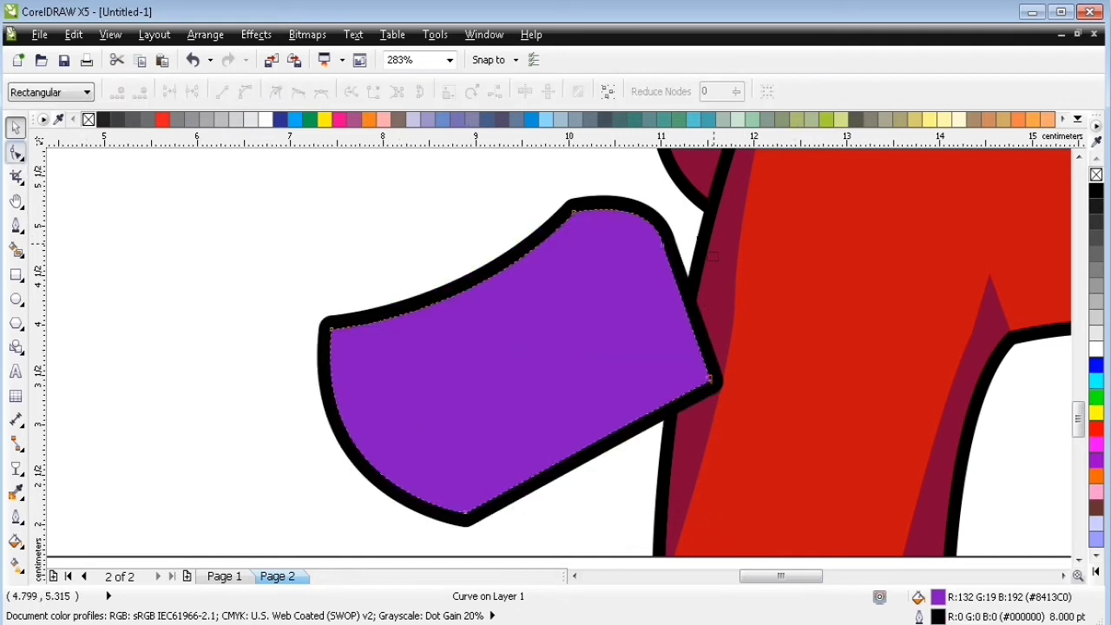
Break the outlined copy's curve at the two corner nodes of the arm's inner end, beside the red leg.
{"action": "left_click_drag", "start_coordinate": [697, 237], "coordinate": [651, 258]}
{"action": "left_click", "coordinate": [193, 93]}
{"action": "left_click_drag", "start_coordinate": [734, 360], "coordinate": [688, 401]}
{"action": "left_click", "coordinate": [193, 93]}
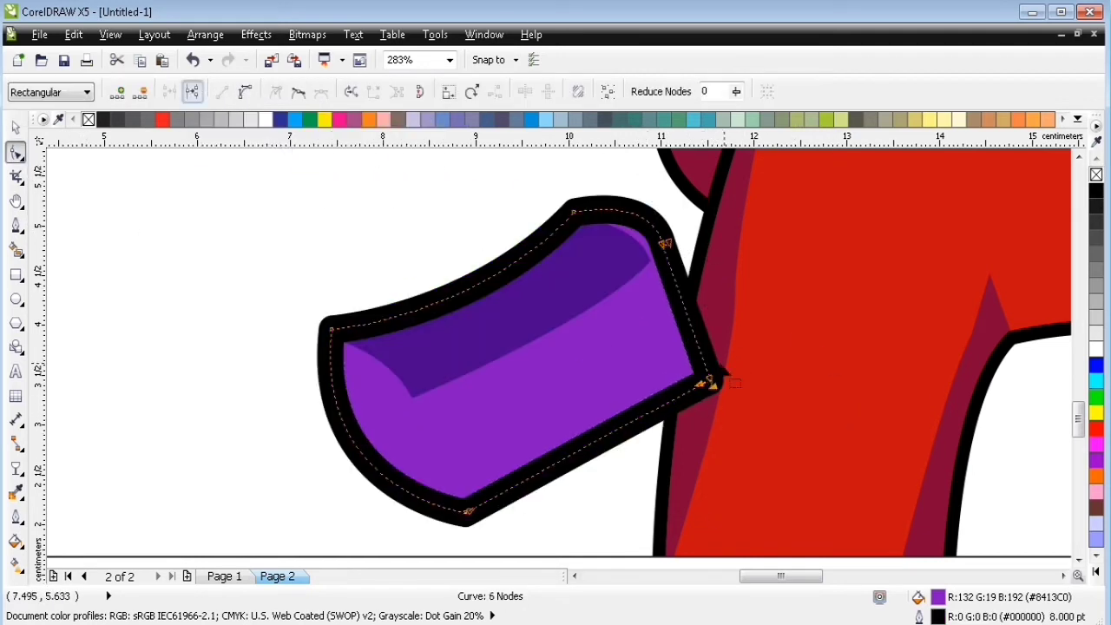
Open the purple arm's outline by deleting the edge segment that lies against the red body.
{"action": "left_click", "coordinate": [712, 380]}
{"action": "key", "text": "Delete"}
{"action": "left_click", "coordinate": [16, 128]}
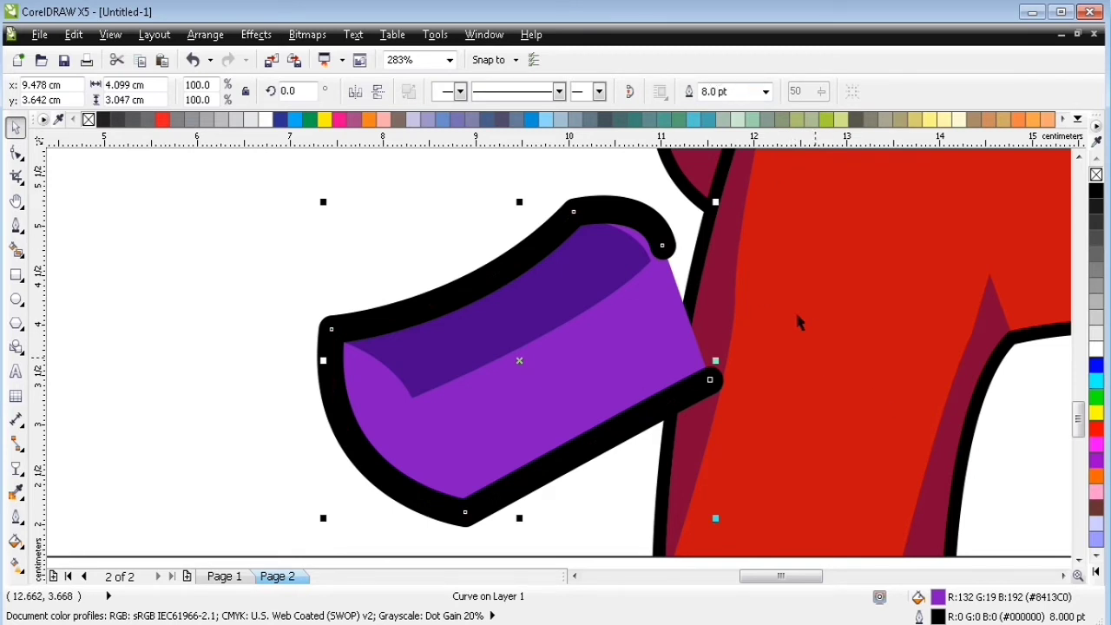
Give the purple arm's outline mitred corners and flat line caps, and convert the outline to an object.
{"action": "key", "text": "F12"}
{"action": "left_click", "coordinate": [497, 383]}
{"action": "left_click", "coordinate": [420, 384]}
{"action": "left_click", "coordinate": [537, 476]}
{"action": "key", "text": "F2"}
{"action": "left_click_drag", "start_coordinate": [408, 176], "coordinate": [821, 446]}
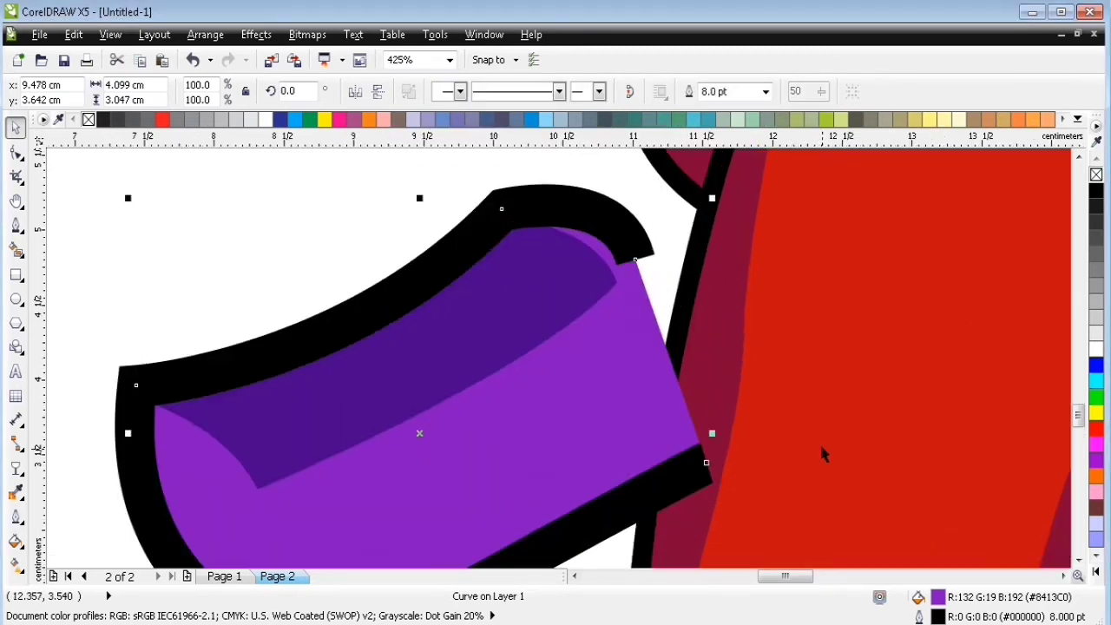
{"action": "key", "text": "Escape"}
{"action": "left_click", "coordinate": [635, 259]}
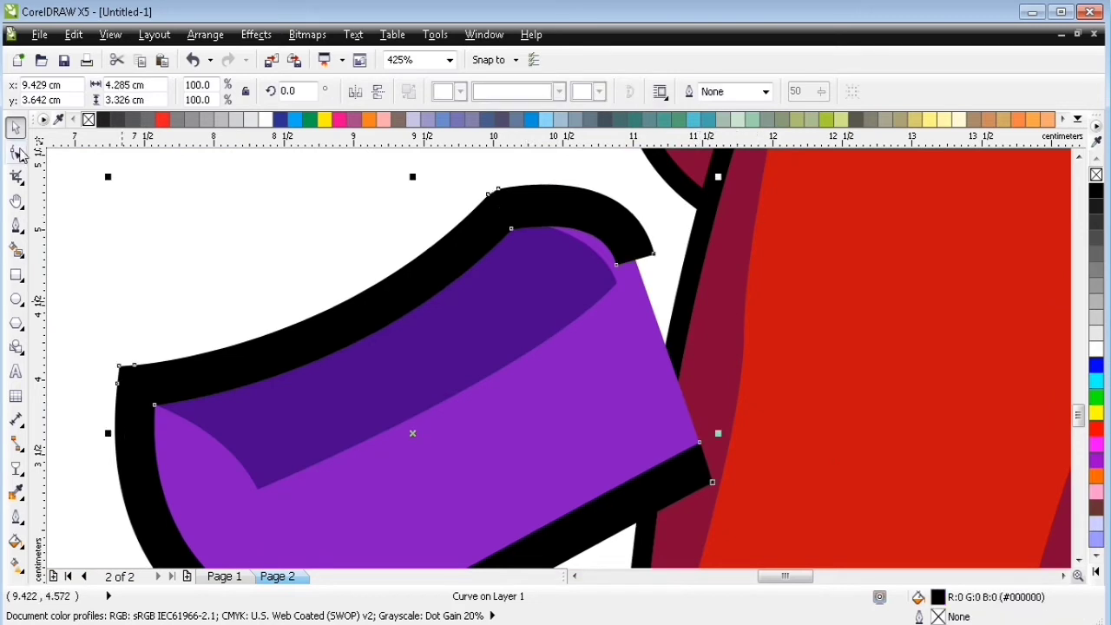
Delete the inner end node at the upper end of the converted arm outline and reshape the curve into a tapered point.
{"action": "key", "text": "F10"}
{"action": "left_click", "coordinate": [653, 254]}
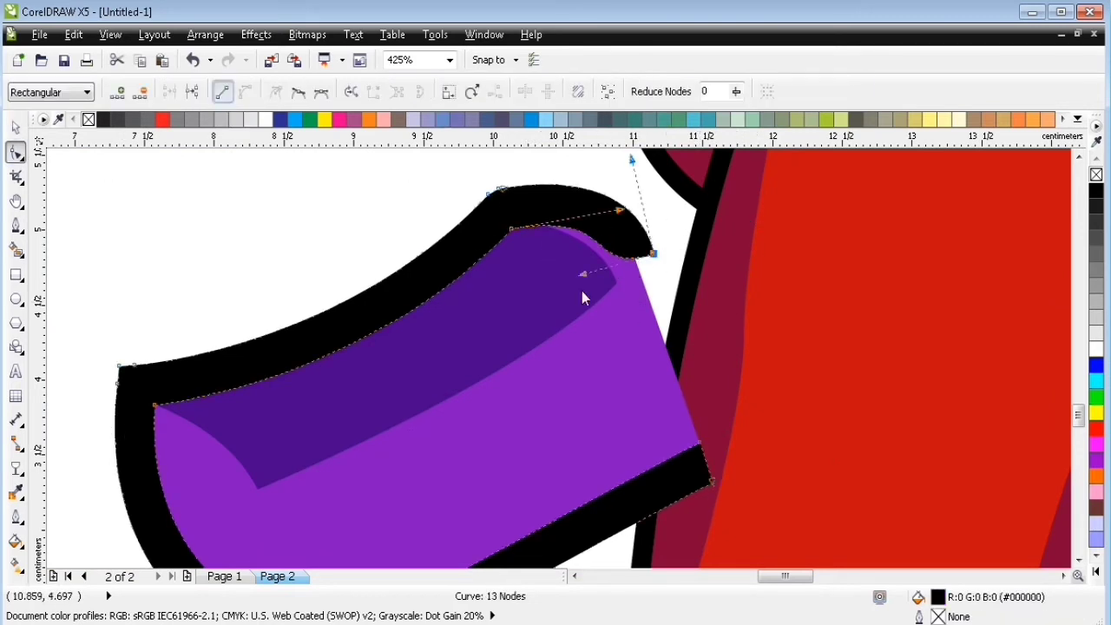
{"action": "left_click", "coordinate": [223, 91]}
{"action": "key", "text": "ctrl+z"}
{"action": "left_click_drag", "start_coordinate": [632, 159], "coordinate": [625, 165]}
{"action": "key", "text": "space"}
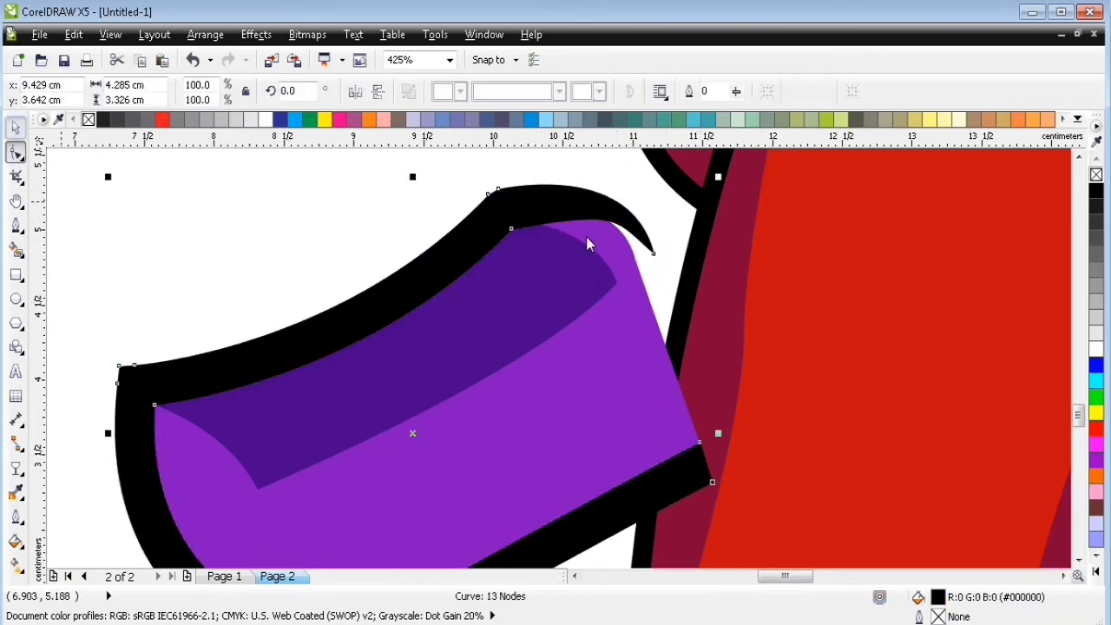
On page 1, trace the dark shading around the purple character's face and side, and limit it to the body outline.
{"action": "key", "text": "ctrl+a"}
{"action": "key", "text": "shift+F4"}
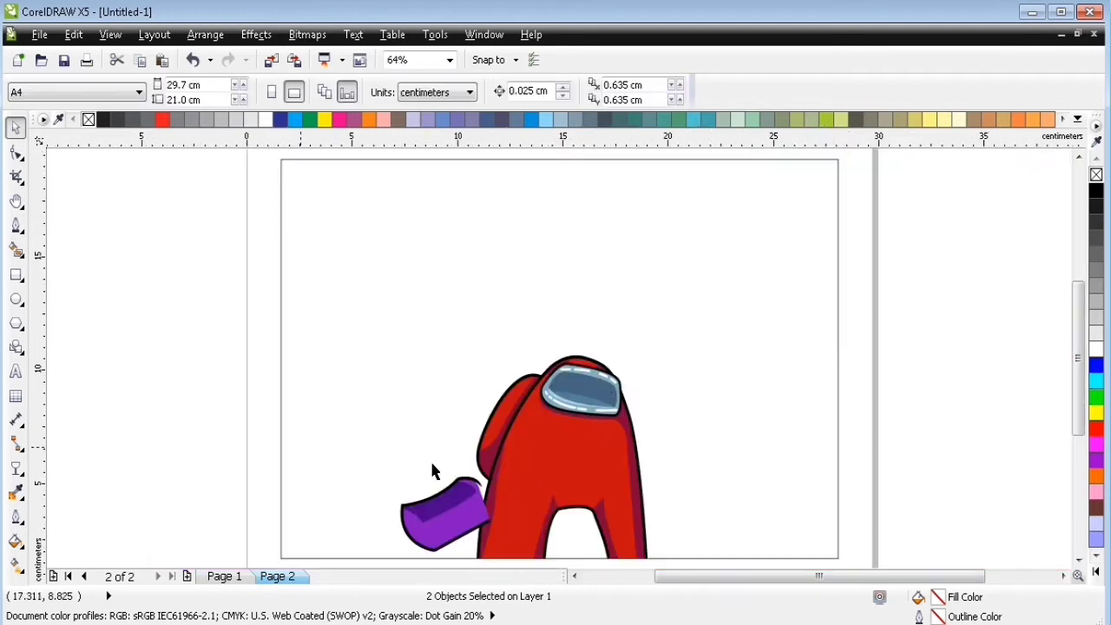
{"action": "left_click_drag", "start_coordinate": [430, 458], "coordinate": [483, 366]}
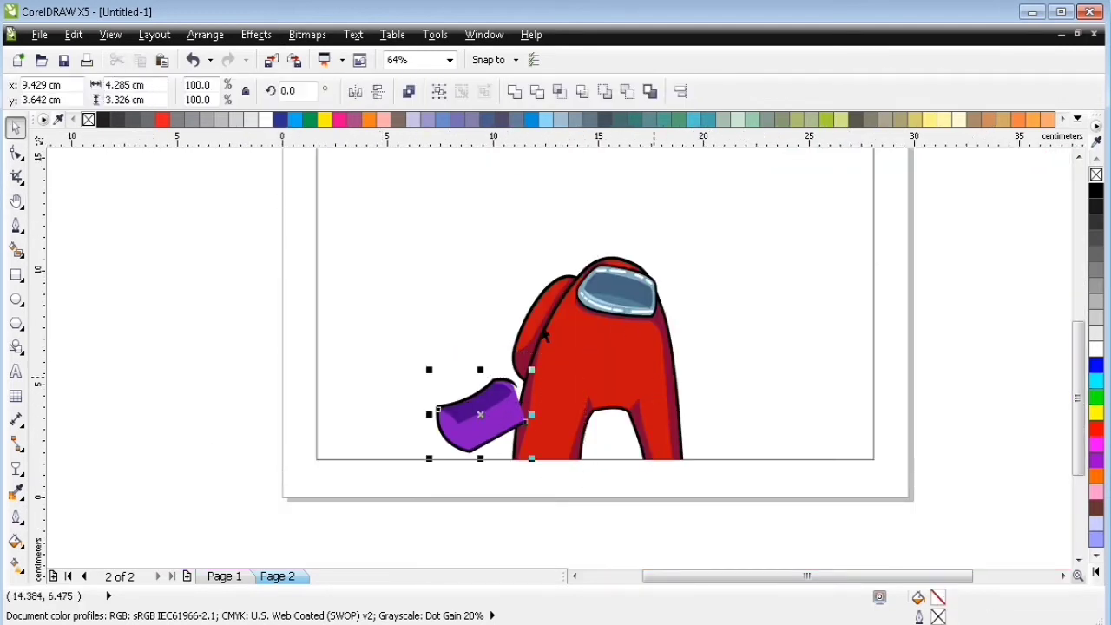
{"action": "left_click", "coordinate": [223, 355]}
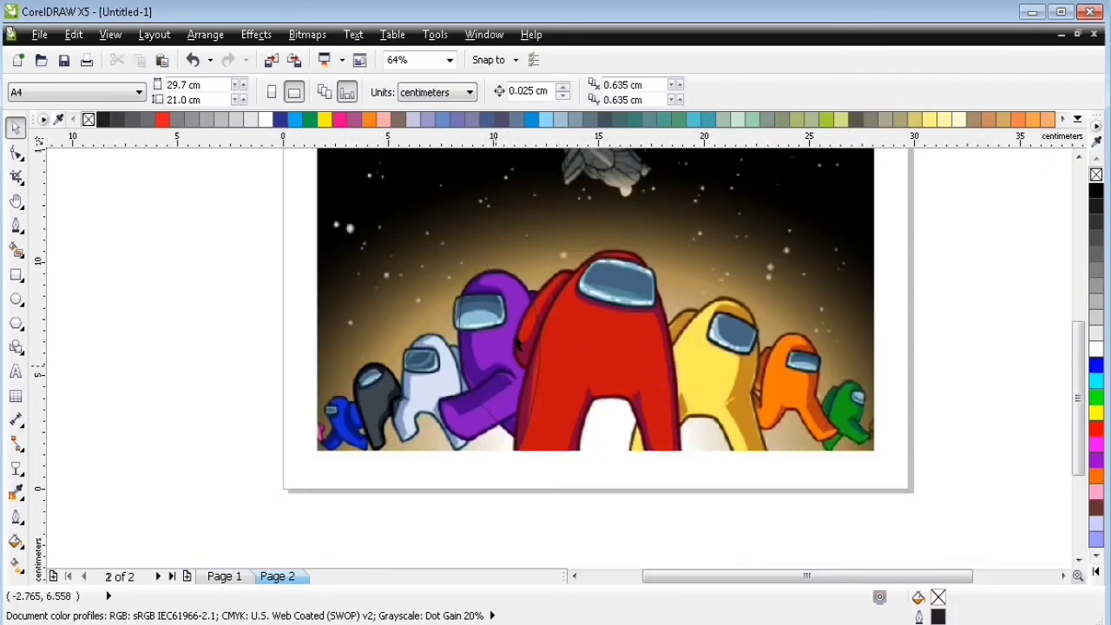
{"action": "key", "text": "Page_Up"}
{"action": "scroll", "coordinate": [516, 178], "scroll_direction": "up", "scroll_amount": 3}
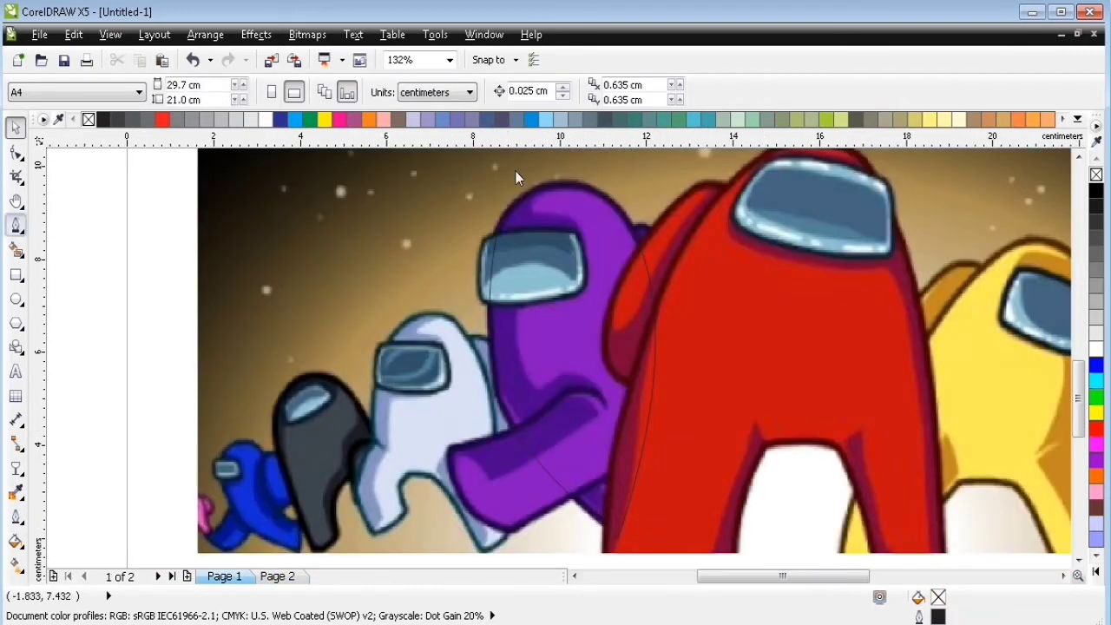
{"action": "key", "text": "F5"}
{"action": "left_click_drag", "start_coordinate": [510, 200], "coordinate": [546, 218]}
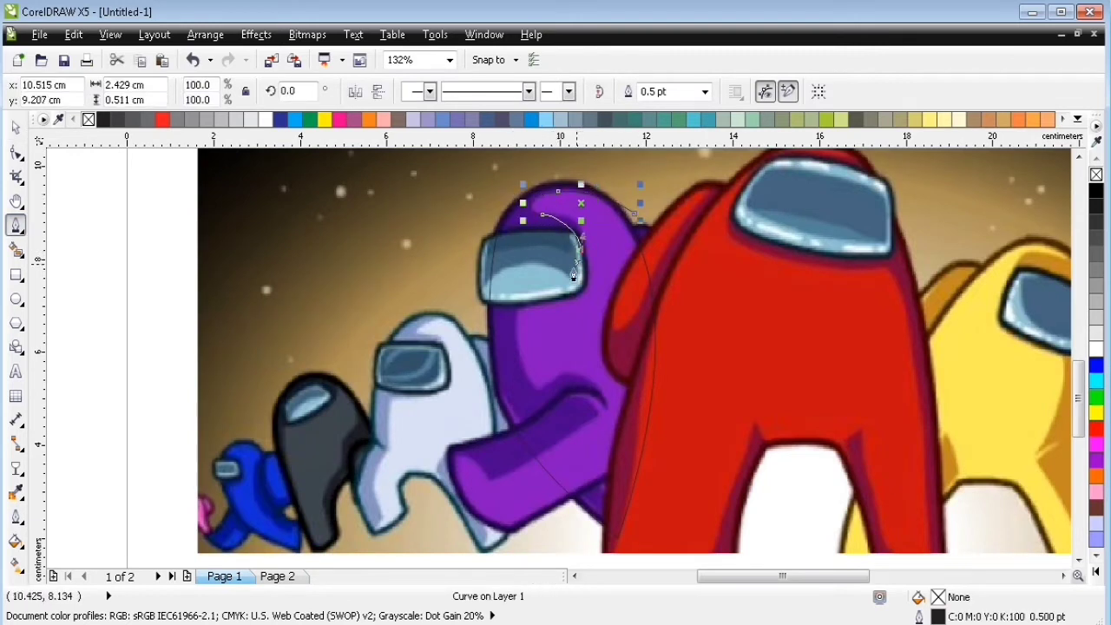
{"action": "left_click_drag", "start_coordinate": [560, 415], "coordinate": [539, 394]}
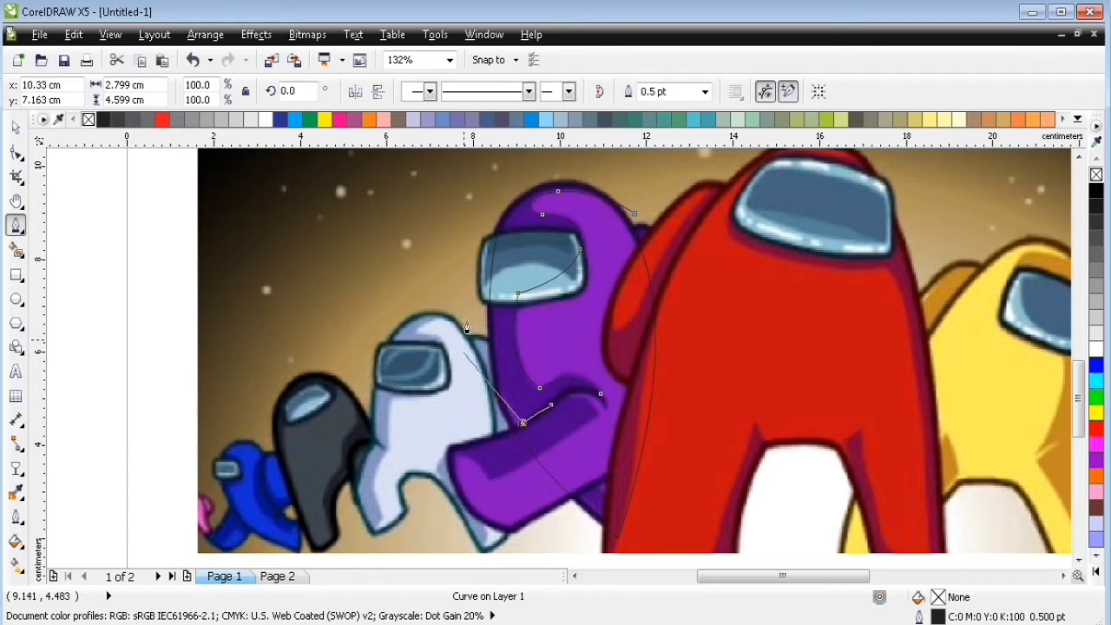
{"action": "key", "text": "space"}
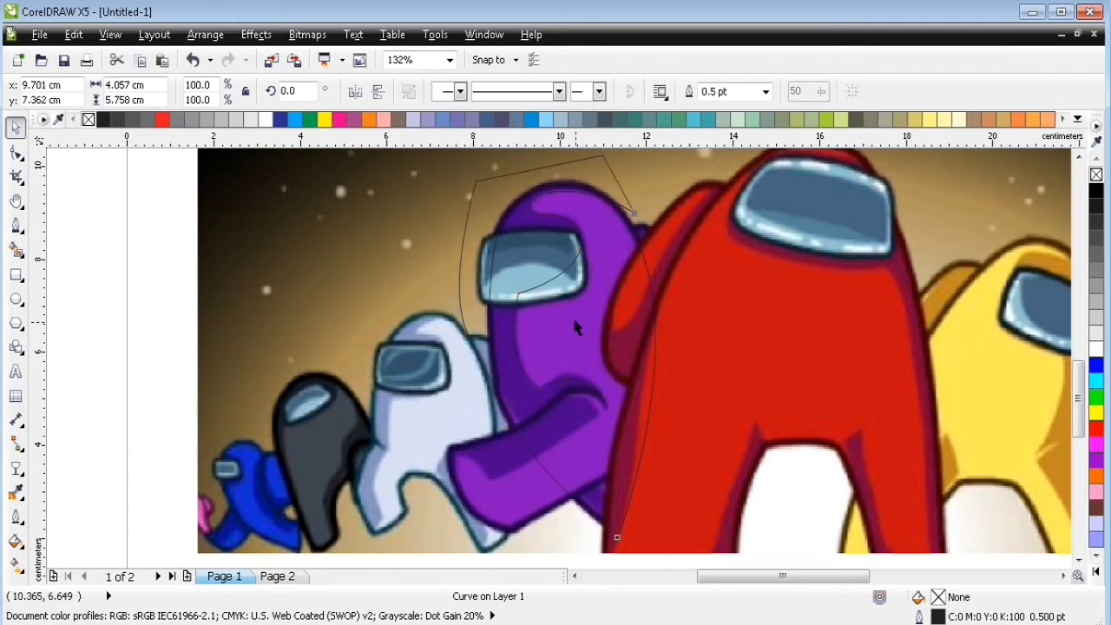
{"action": "key", "text": "Escape"}
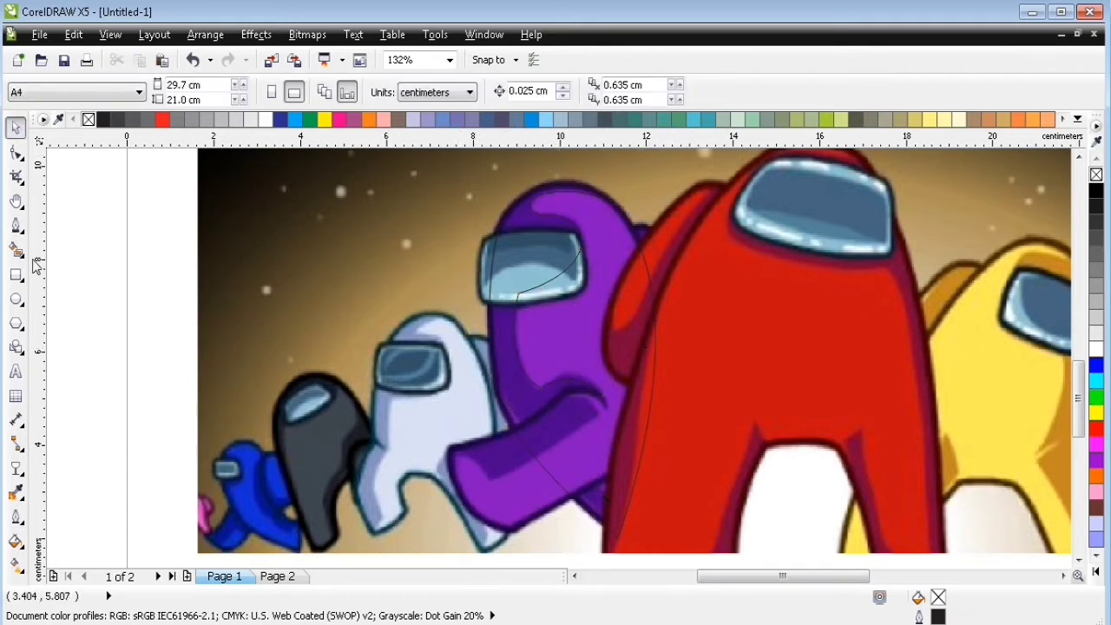
Draw a second shading curve below the purple character's arm and limit it to the body outline.
{"action": "left_click", "coordinate": [16, 225]}
{"action": "left_click", "coordinate": [586, 466]}
{"action": "left_click_drag", "start_coordinate": [638, 549], "coordinate": [657, 531]}
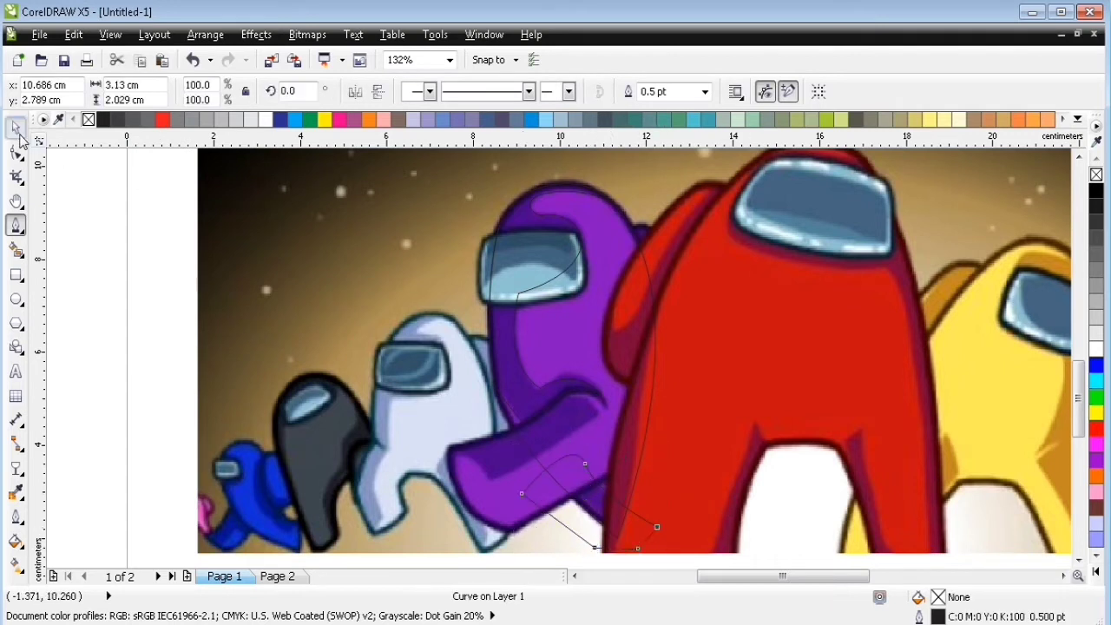
{"action": "left_click", "coordinate": [16, 130]}
{"action": "key", "text": "Escape"}
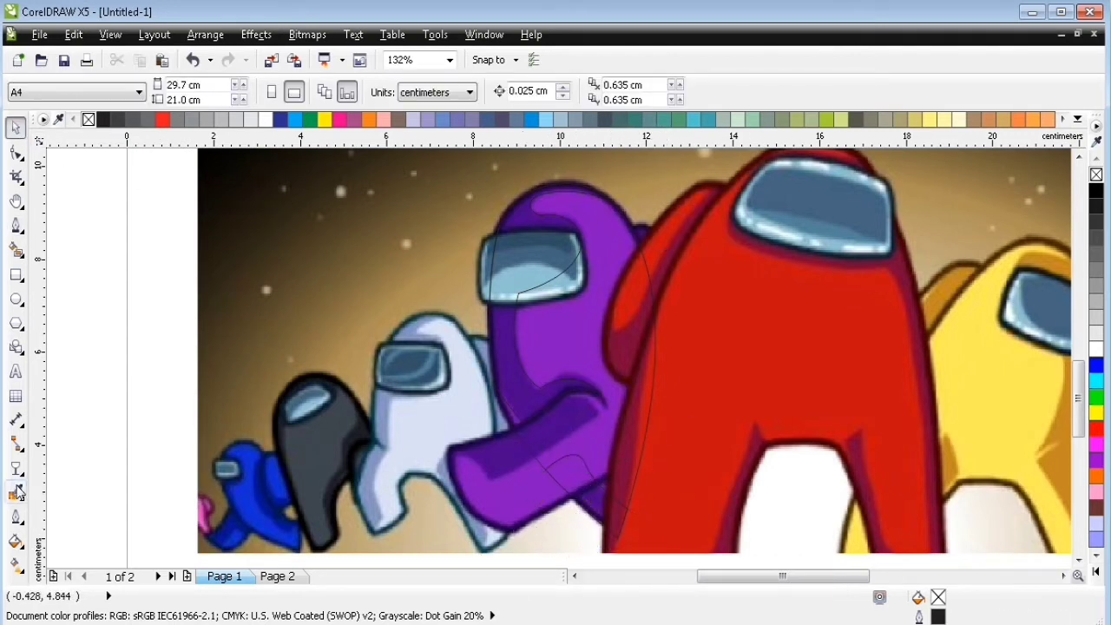
Copy the traced purple body and its two shading curves from page 1 onto page 2.
{"action": "left_click", "coordinate": [16, 491]}
{"action": "scroll", "coordinate": [717, 478], "scroll_direction": "down", "scroll_amount": 2}
{"action": "left_click_drag", "start_coordinate": [581, 536], "coordinate": [715, 305]}
{"action": "key", "text": "Page_Down"}
{"action": "key", "text": "ctrl+a"}
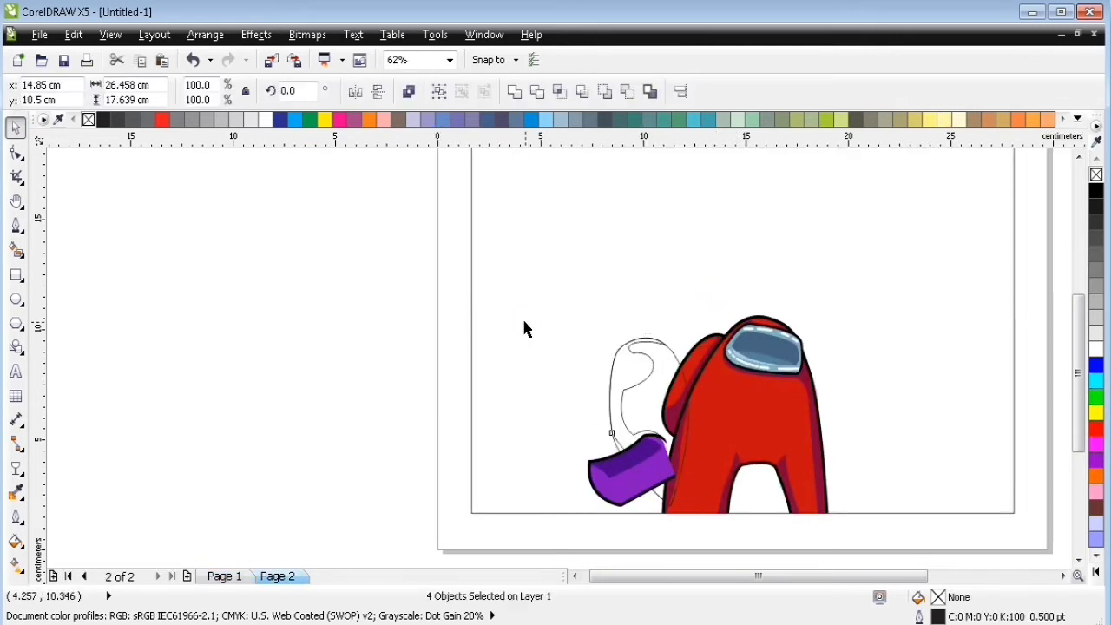
Sample the arm's colours to fill both shading shapes with dark purple #4A038C and the body with purple #8413C0.
{"action": "key", "text": "z"}
{"action": "left_click_drag", "start_coordinate": [417, 287], "coordinate": [780, 530]}
{"action": "key", "text": "i"}
{"action": "left_click", "coordinate": [601, 442]}
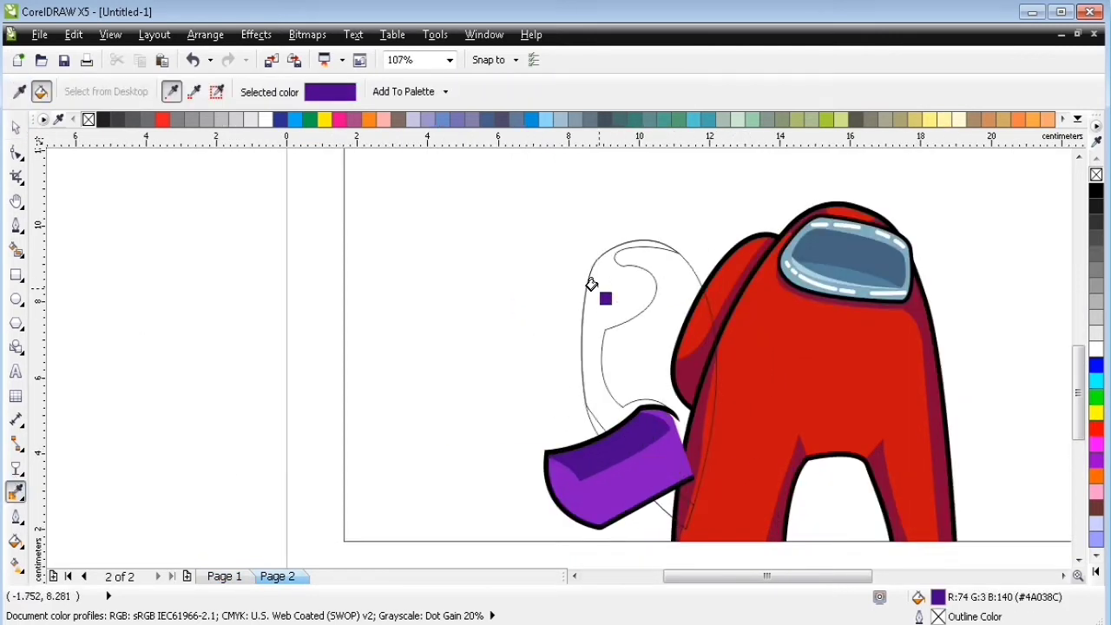
{"action": "left_click", "coordinate": [591, 285]}
{"action": "left_click", "coordinate": [617, 482], "text": "shift"}
{"action": "left_click", "coordinate": [646, 321]}
{"action": "key", "text": "space"}
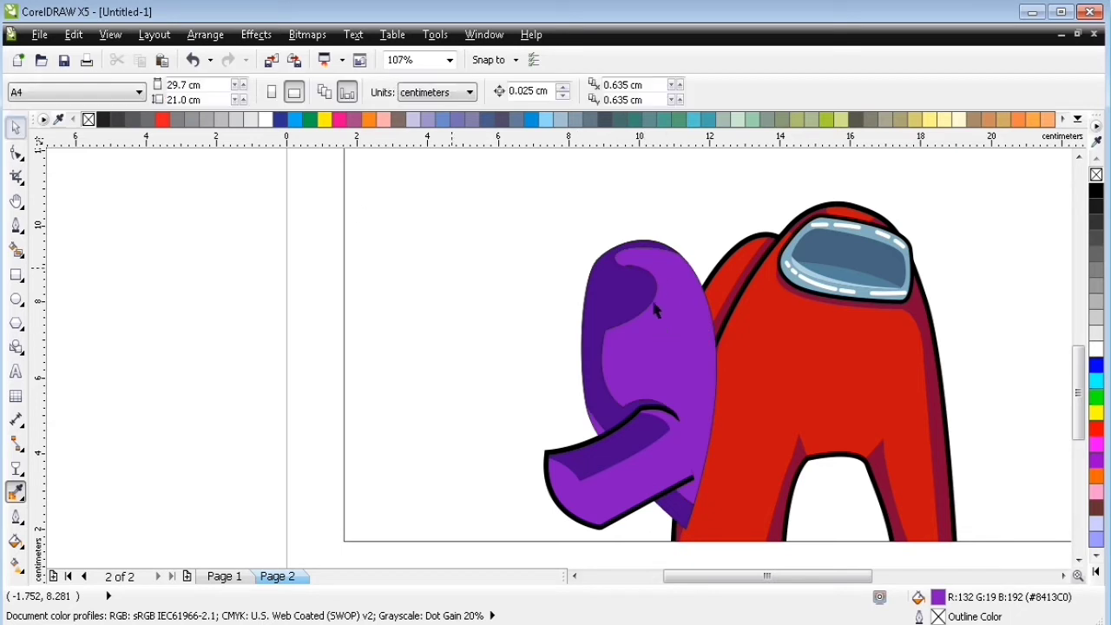
Remove the outline from both dark purple shading shapes on the body.
{"action": "left_click", "coordinate": [639, 291]}
{"action": "left_click", "coordinate": [677, 508], "text": "shift"}
{"action": "right_click", "coordinate": [1096, 177]}
Give the purple body an 8 pt black outline with rounded corners.
{"action": "left_click", "coordinate": [677, 328]}
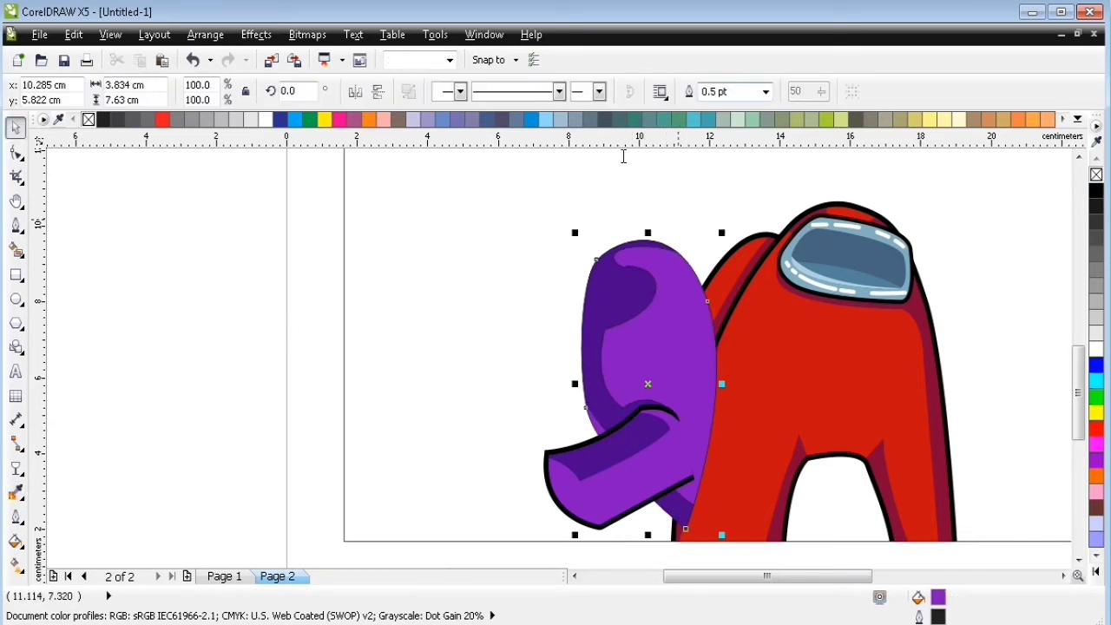
{"action": "double_click", "coordinate": [725, 91]}
{"action": "type", "text": "8"}
{"action": "key", "text": "Return"}
{"action": "right_click", "coordinate": [1096, 191]}
{"action": "key", "text": "F12"}
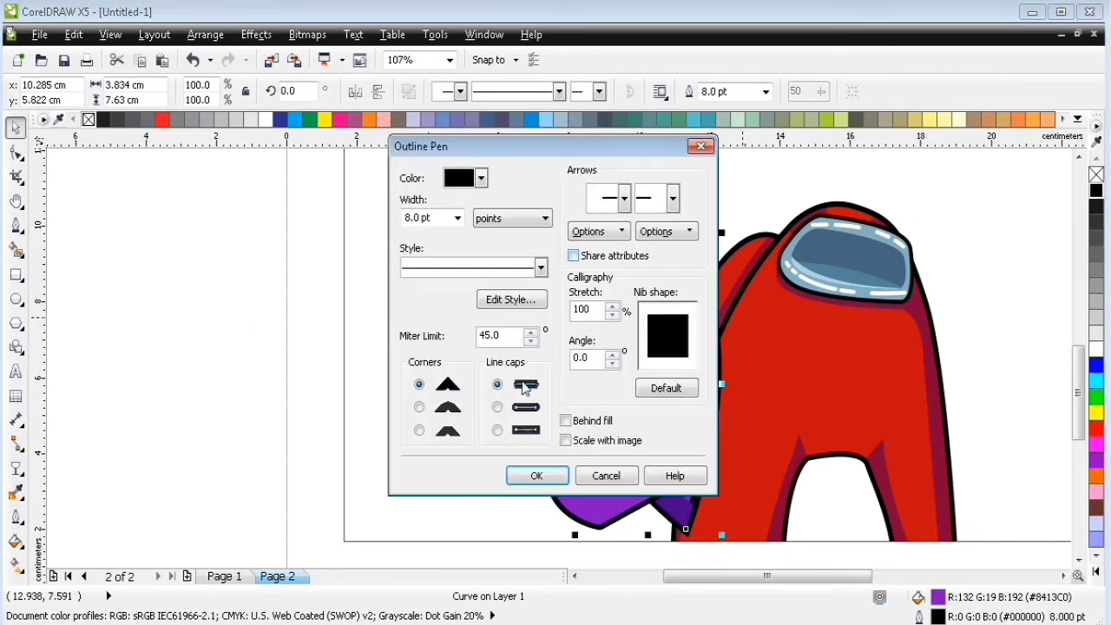
{"action": "left_click", "coordinate": [420, 407]}
{"action": "left_click", "coordinate": [537, 475]}
{"action": "left_click", "coordinate": [271, 313]}
On page 1, trace the purple character's small backpack as a closed curve extending behind the red character.
{"action": "scroll", "coordinate": [720, 424], "scroll_direction": "down", "scroll_amount": 2}
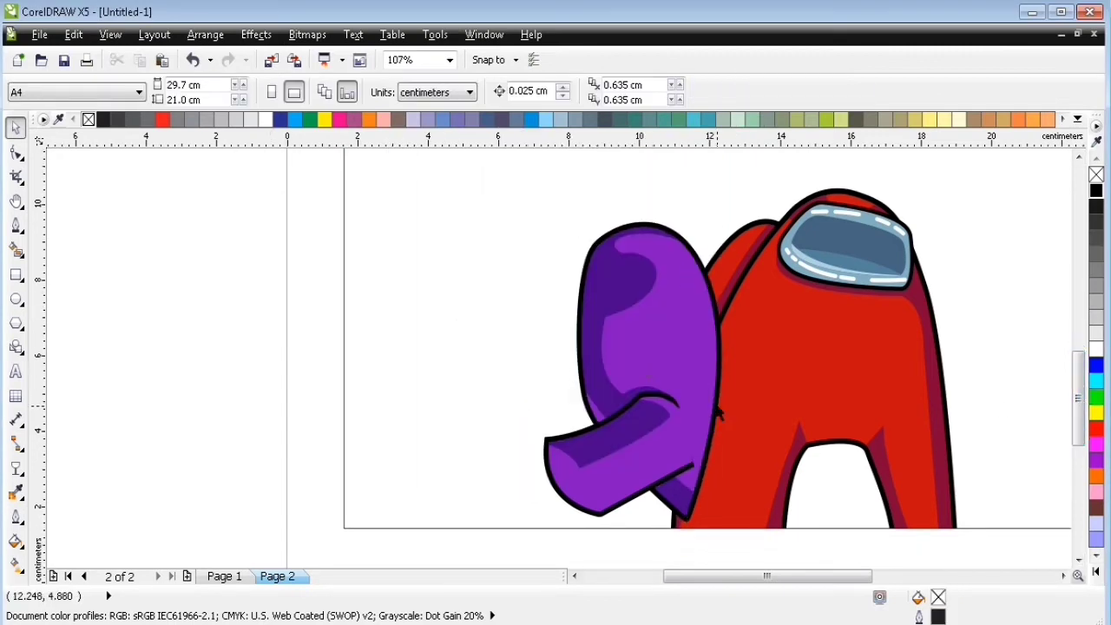
{"action": "key", "text": "Page_Up"}
{"action": "key", "text": "F2"}
{"action": "mouse_move", "coordinate": [487, 201]}
{"action": "left_mouse_down"}
{"action": "mouse_move", "coordinate": [803, 320]}
{"action": "mouse_move", "coordinate": [818, 413]}
{"action": "left_mouse_up"}
{"action": "key", "text": "F5"}
{"action": "left_click", "coordinate": [721, 333]}
{"action": "left_click", "coordinate": [774, 458]}
{"action": "left_click", "coordinate": [712, 396]}
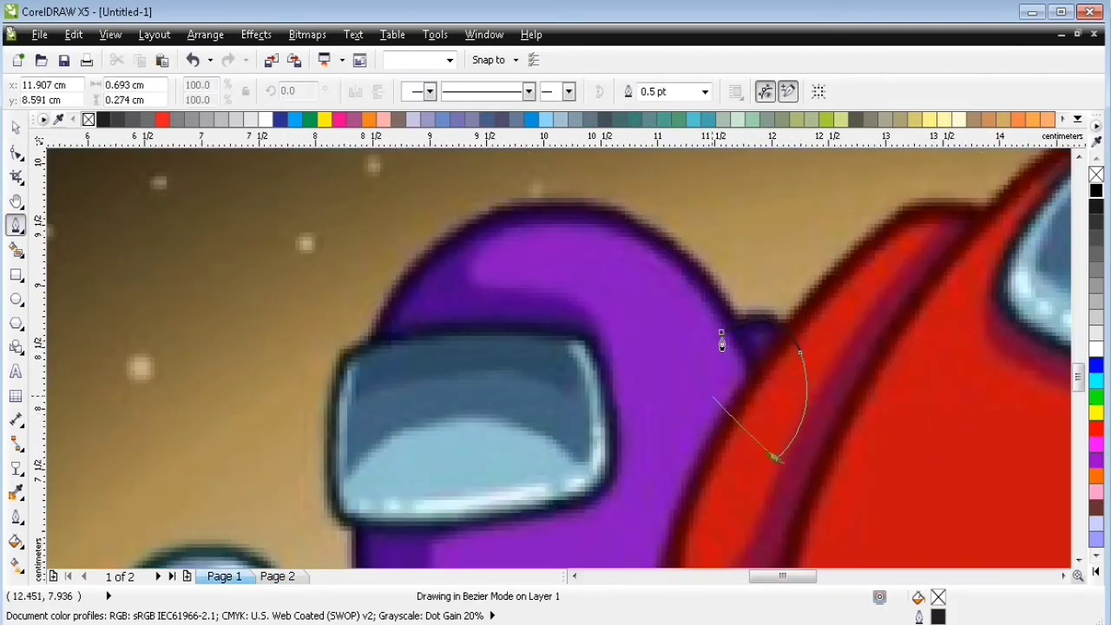
{"action": "left_click", "coordinate": [721, 332]}
Draw a curve across the backpack, intersect it with the backpack shape, and delete the oversized source curve.
{"action": "left_click", "coordinate": [801, 455]}
{"action": "left_click", "coordinate": [756, 334]}
{"action": "left_click_drag", "start_coordinate": [819, 364], "coordinate": [841, 405]}
{"action": "left_click", "coordinate": [803, 240]}
{"action": "left_click_drag", "start_coordinate": [691, 251], "coordinate": [595, 284]}
{"action": "left_click", "coordinate": [658, 463]}
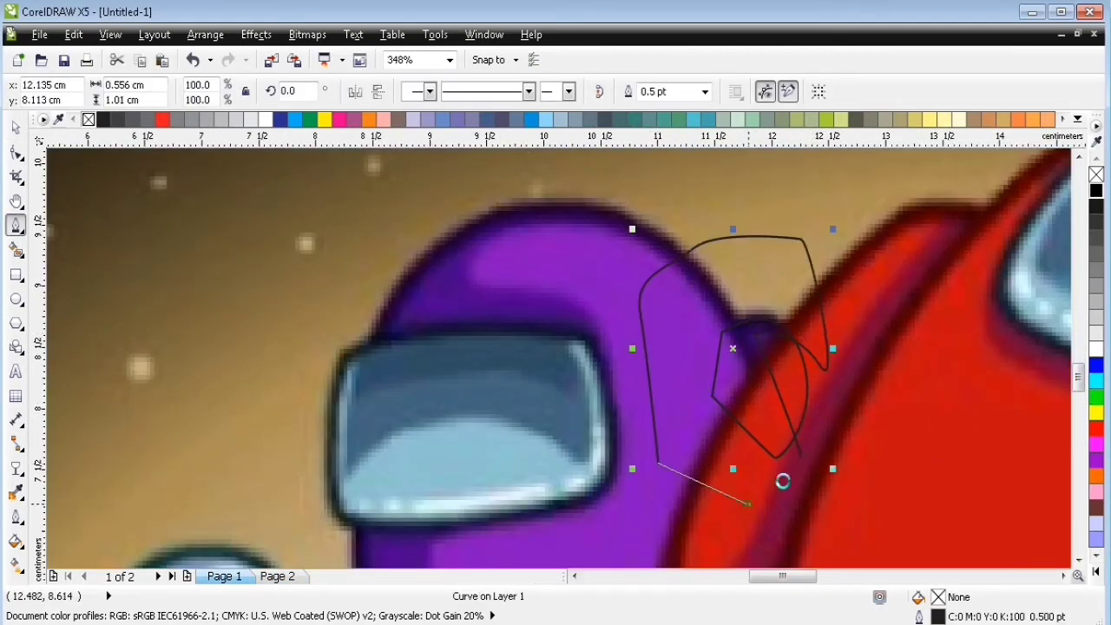
{"action": "left_click", "coordinate": [16, 128]}
{"action": "left_click", "coordinate": [784, 353], "text": "shift"}
{"action": "left_click", "coordinate": [559, 91]}
{"action": "left_click", "coordinate": [783, 258]}
{"action": "key", "text": "Delete"}
Copy the backpack shape and its intersected inner piece from page 1 onto page 2.
{"action": "left_click", "coordinate": [766, 382]}
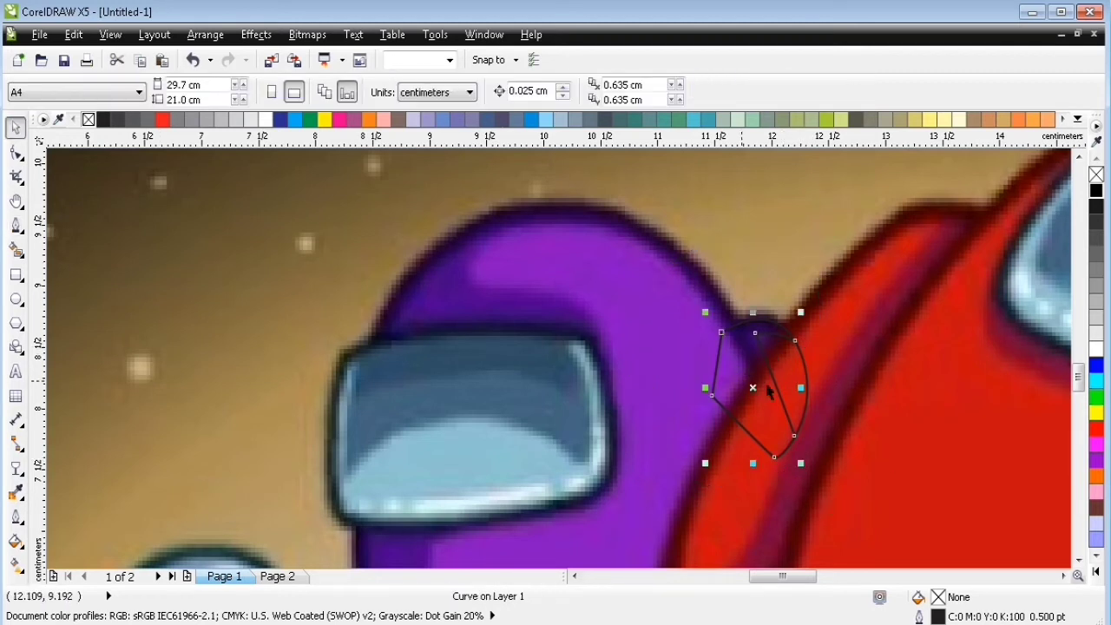
{"action": "left_click", "coordinate": [799, 365], "text": "shift"}
{"action": "key", "text": "Page_Down"}
{"action": "key", "text": "ctrl+v"}
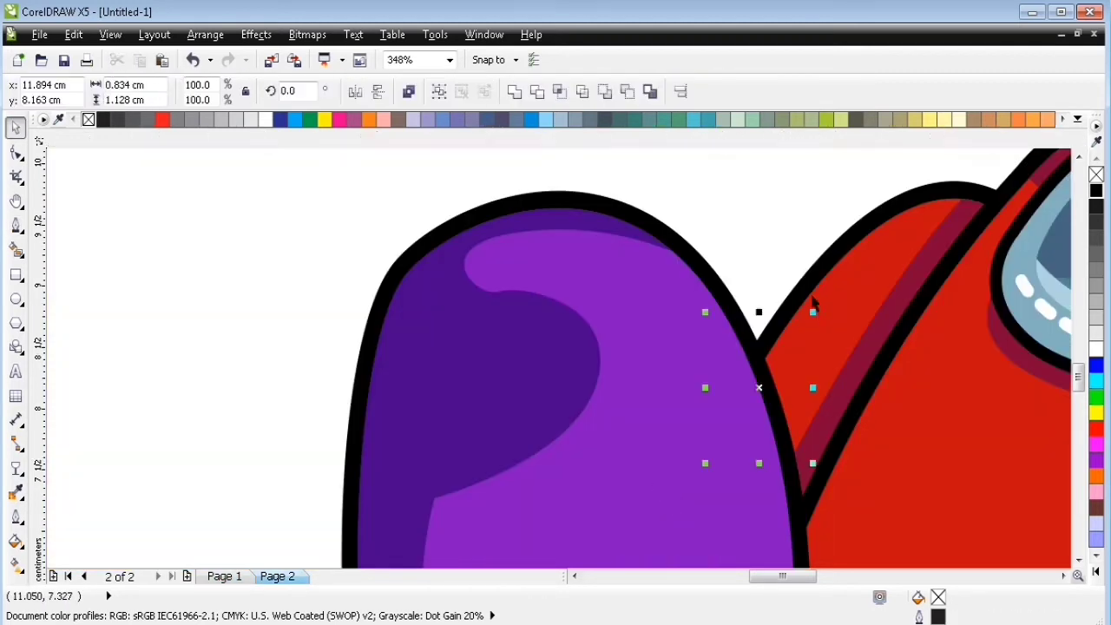
Sample the body's colours to fill the backpack with dark purple and its inner piece with purple #8413C0.
{"action": "left_click", "coordinate": [16, 492]}
{"action": "left_click", "coordinate": [504, 358]}
{"action": "left_click", "coordinate": [752, 315]}
{"action": "left_click", "coordinate": [746, 373], "text": "shift"}
{"action": "left_click", "coordinate": [786, 360]}
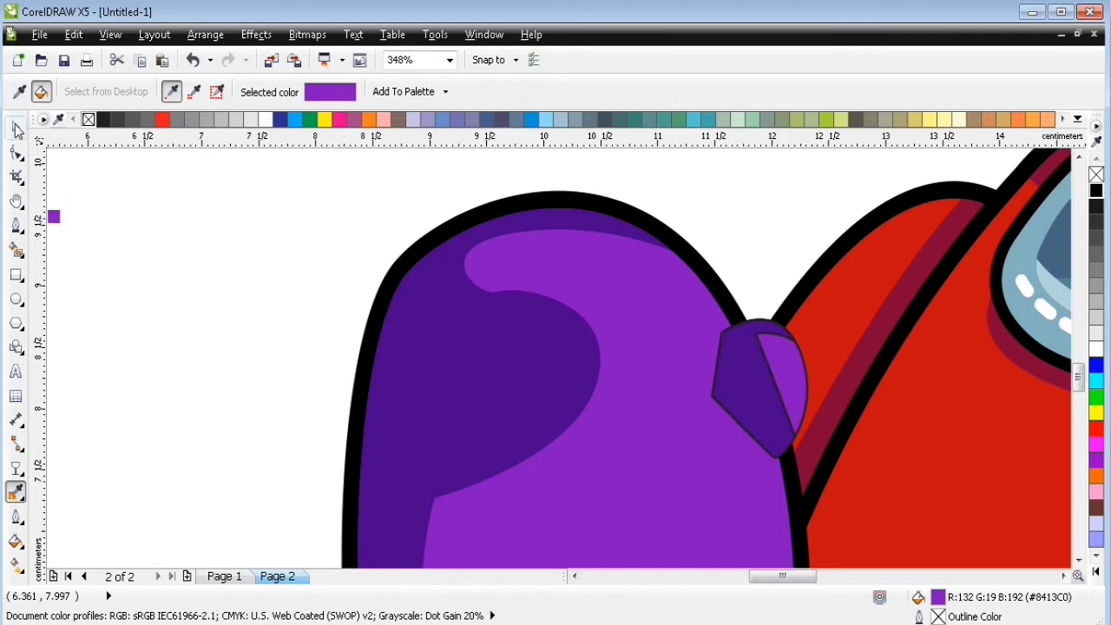
Remove the outline from the lighter inner piece of the backpack.
{"action": "key", "text": "space"}
{"action": "left_click", "coordinate": [760, 350]}
{"action": "right_click", "coordinate": [1097, 174]}
Give the backpack an 8 pt black outline with round line caps.
{"action": "left_click", "coordinate": [786, 365]}
{"action": "left_click_drag", "start_coordinate": [734, 92], "coordinate": [652, 97]}
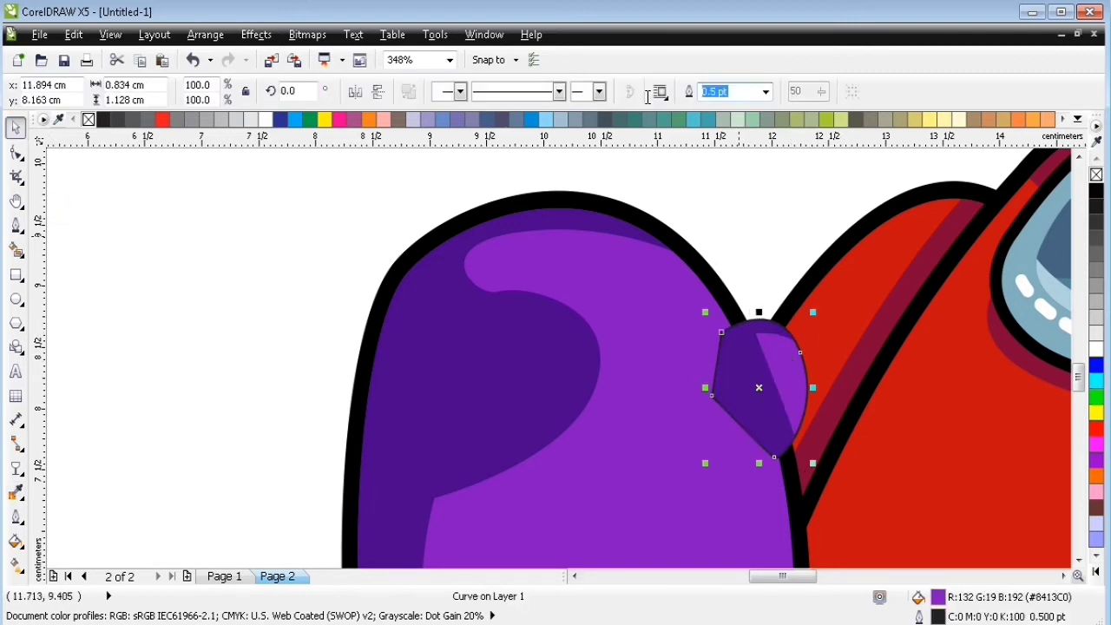
{"action": "type", "text": "8"}
{"action": "key", "text": "Return"}
{"action": "key", "text": "F12"}
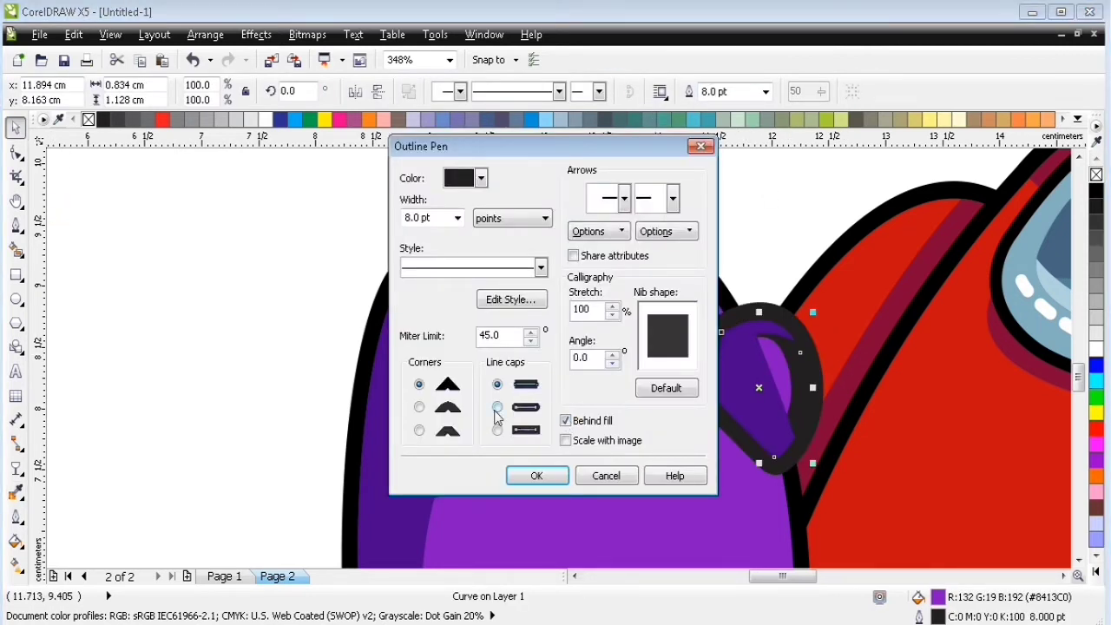
{"action": "left_click", "coordinate": [498, 407]}
{"action": "left_click", "coordinate": [536, 476]}
Send the purple backpack to the back of the layer, behind the characters' bodies.
{"action": "scroll", "coordinate": [747, 246], "scroll_direction": "down", "scroll_amount": 3}
{"action": "key", "text": "h"}
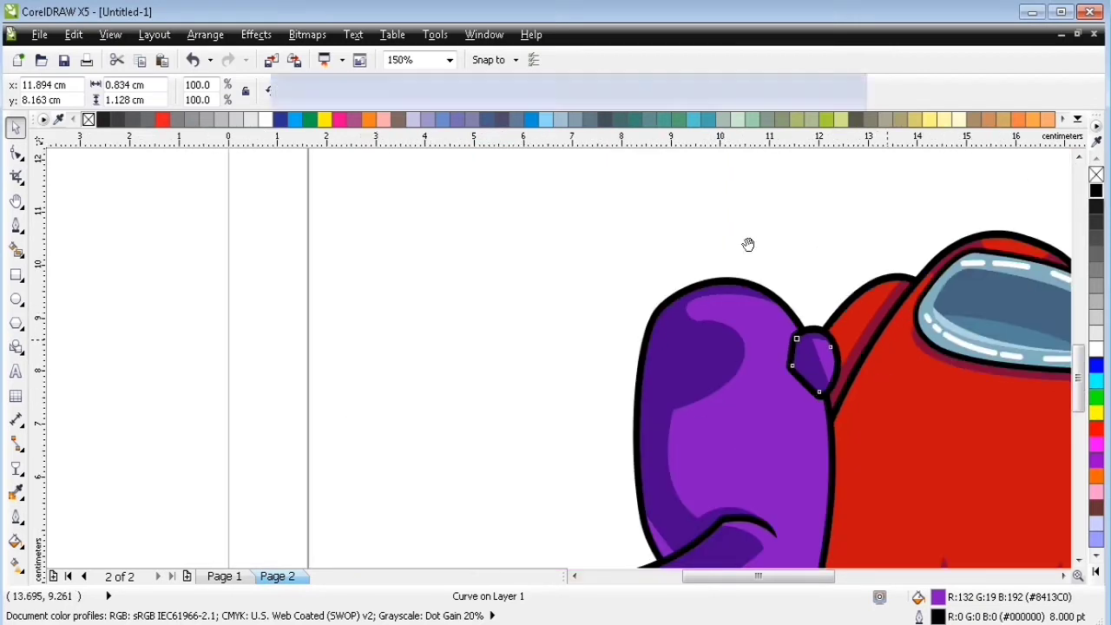
{"action": "scroll", "coordinate": [744, 307], "scroll_direction": "down", "scroll_amount": 2}
{"action": "key", "text": "space"}
{"action": "left_click_drag", "start_coordinate": [377, 165], "coordinate": [765, 406]}
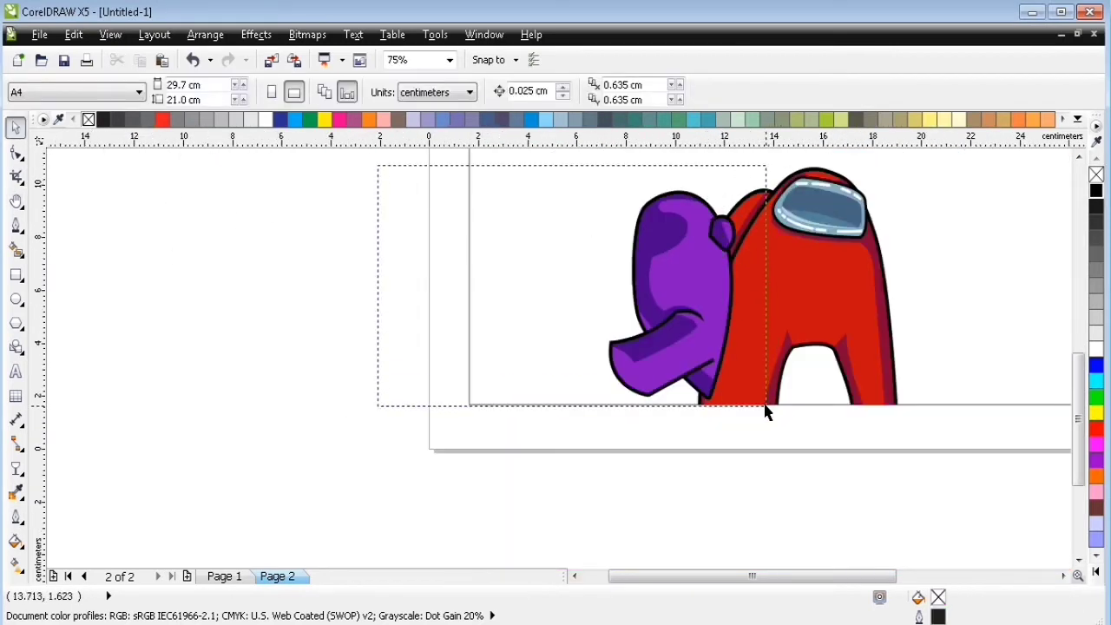
{"action": "left_click", "coordinate": [720, 226]}
{"action": "key", "text": "shift+Page_Down"}
{"action": "key", "text": "ctrl+a"}
{"action": "left_click", "coordinate": [355, 240]}
On page 1, trace the outer contour of the purple character's visor as a closed curve.
{"action": "key", "text": "Page_Up"}
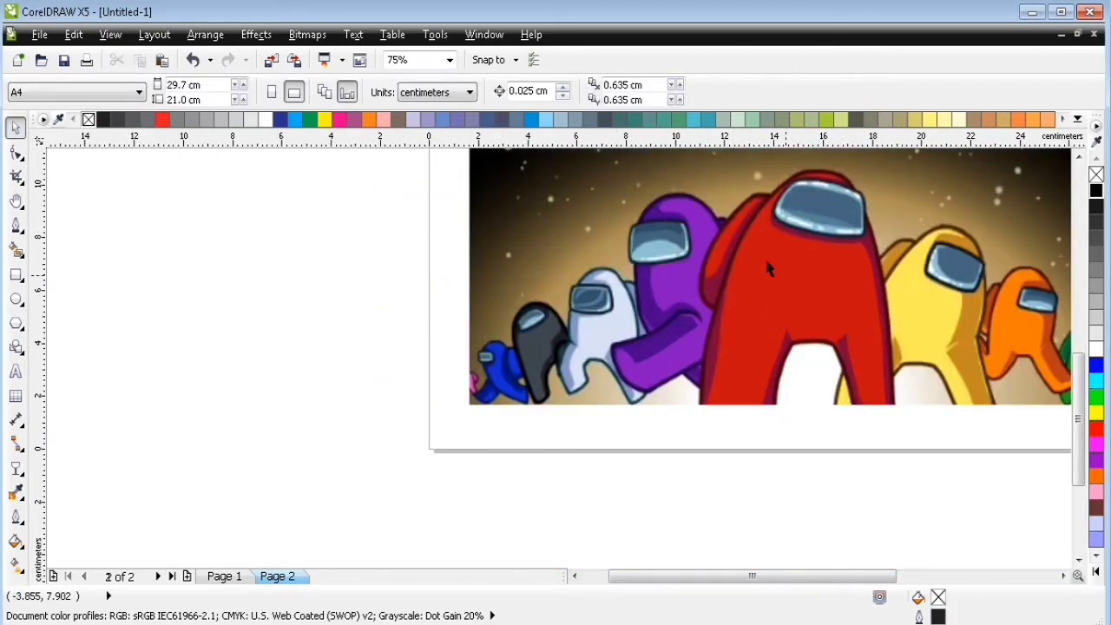
{"action": "scroll", "coordinate": [712, 217], "scroll_direction": "up", "scroll_amount": 2}
{"action": "left_click", "coordinate": [16, 225]}
{"action": "left_click", "coordinate": [385, 350]}
{"action": "left_click", "coordinate": [397, 251]}
{"action": "left_click", "coordinate": [603, 236]}
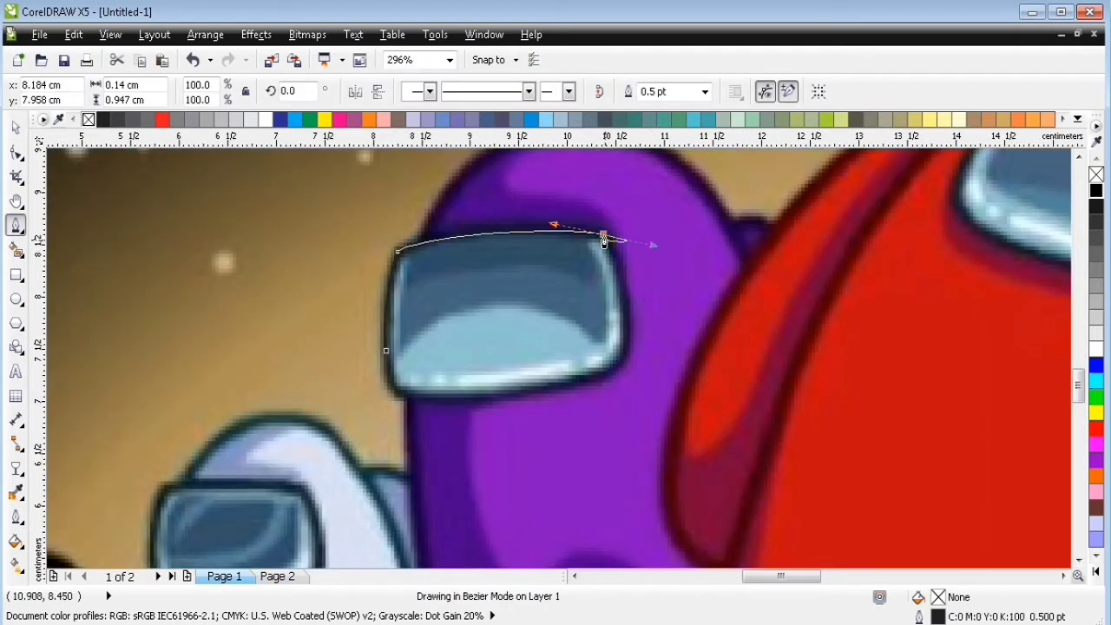
{"action": "left_click_drag", "start_coordinate": [596, 376], "coordinate": [547, 392]}
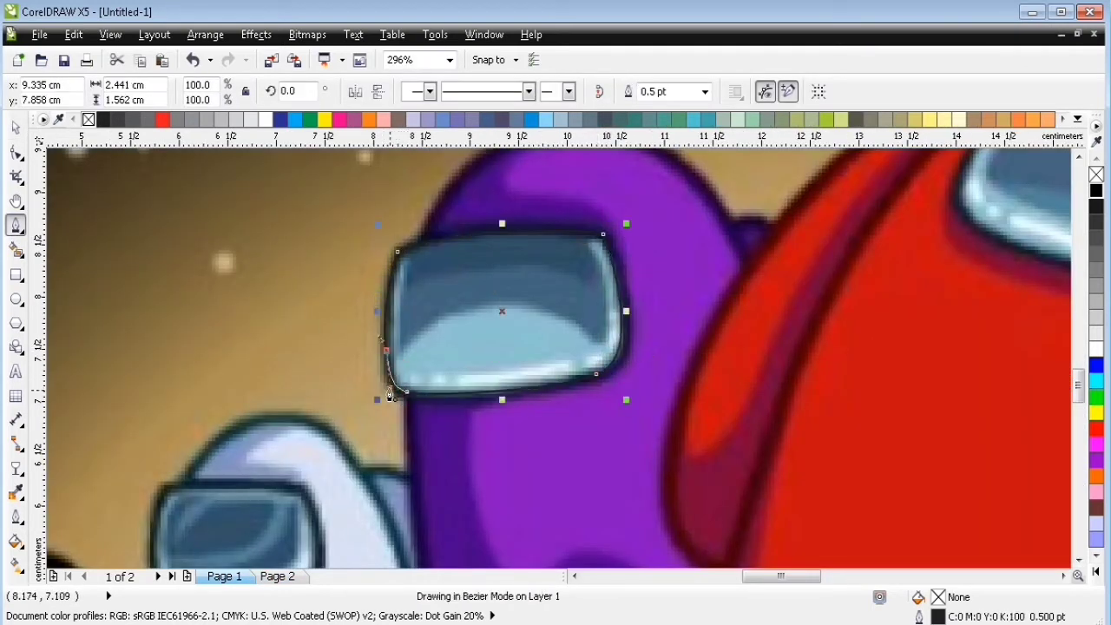
{"action": "left_click_drag", "start_coordinate": [390, 390], "coordinate": [390, 394]}
Trace the dark glass area inside the purple character's visor as a closed curve extending past the visor's upper edge.
{"action": "left_click", "coordinate": [432, 209]}
{"action": "left_click_drag", "start_coordinate": [400, 353], "coordinate": [404, 452]}
{"action": "key", "text": "space"}
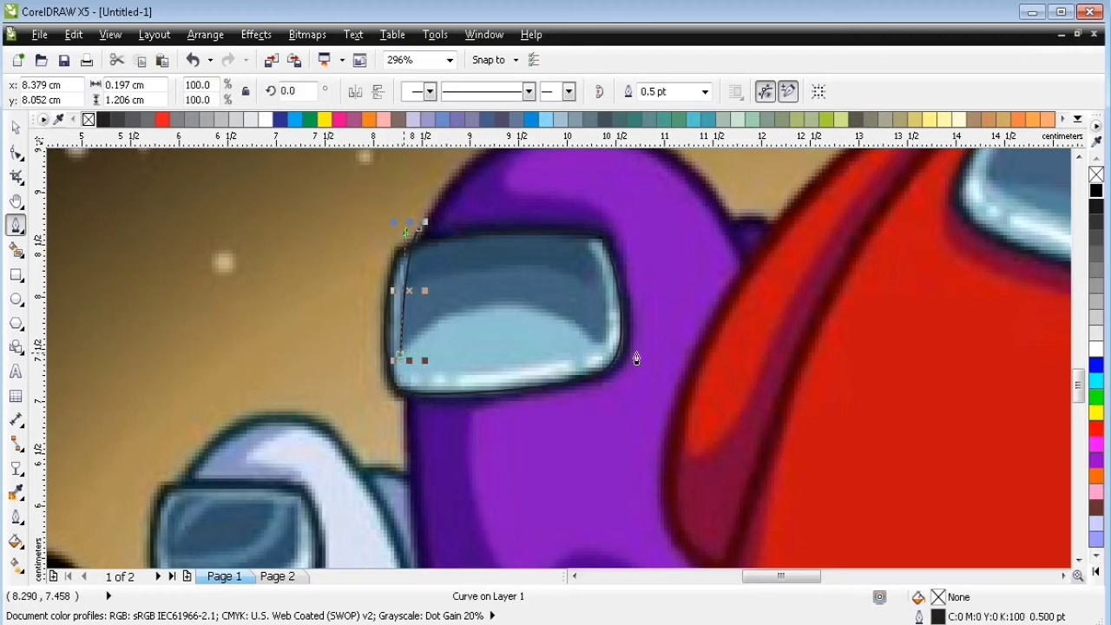
{"action": "scroll", "coordinate": [576, 226], "scroll_direction": "up", "scroll_amount": 3}
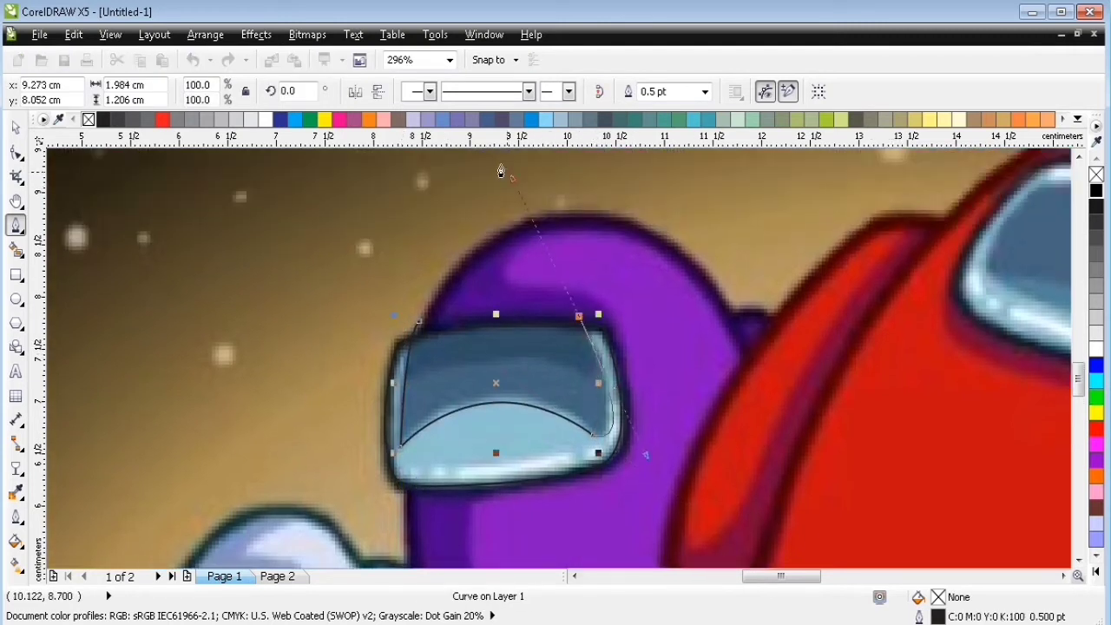
{"action": "left_click_drag", "start_coordinate": [576, 336], "coordinate": [595, 469]}
{"action": "left_click", "coordinate": [607, 441]}
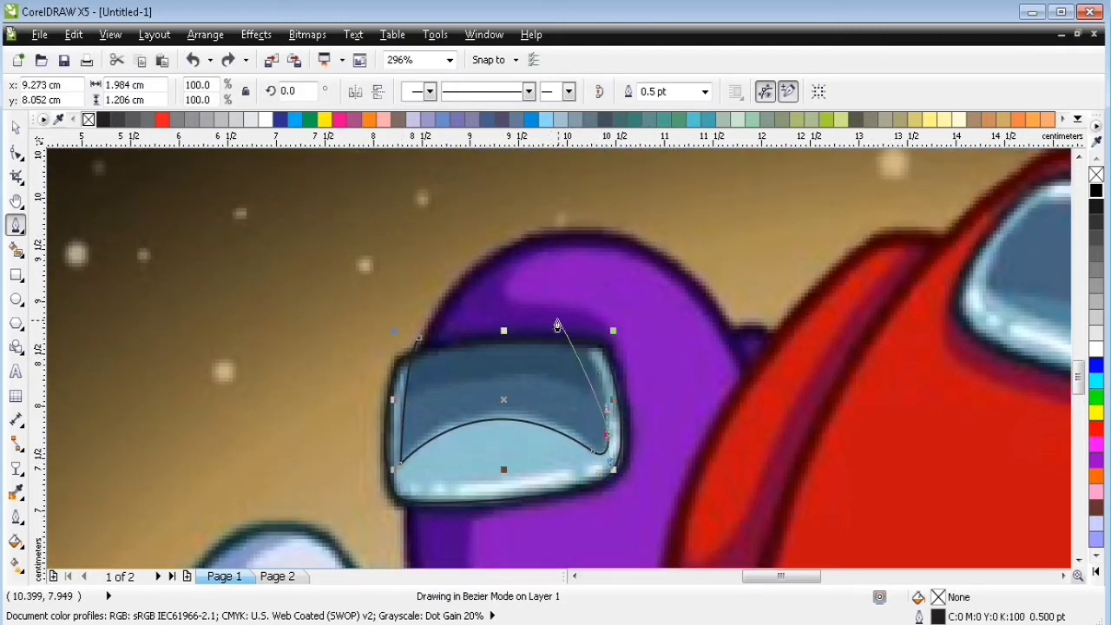
Intersect the glass curve with the visor contour and delete the leftover curve.
{"action": "left_click", "coordinate": [593, 487], "text": "shift"}
{"action": "left_click", "coordinate": [559, 92]}
{"action": "left_click", "coordinate": [560, 318]}
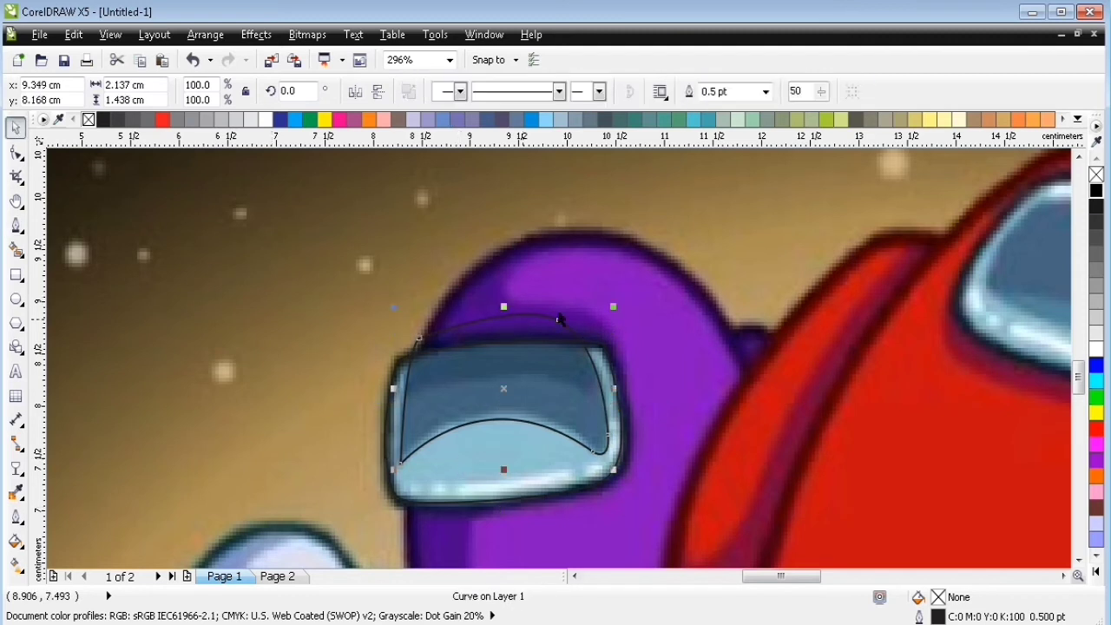
{"action": "key", "text": "Delete"}
Draw a closed curve over the visor whose lower edge follows the arched border of the darkest glass band.
{"action": "key", "text": "space"}
{"action": "left_click_drag", "start_coordinate": [692, 482], "coordinate": [699, 492]}
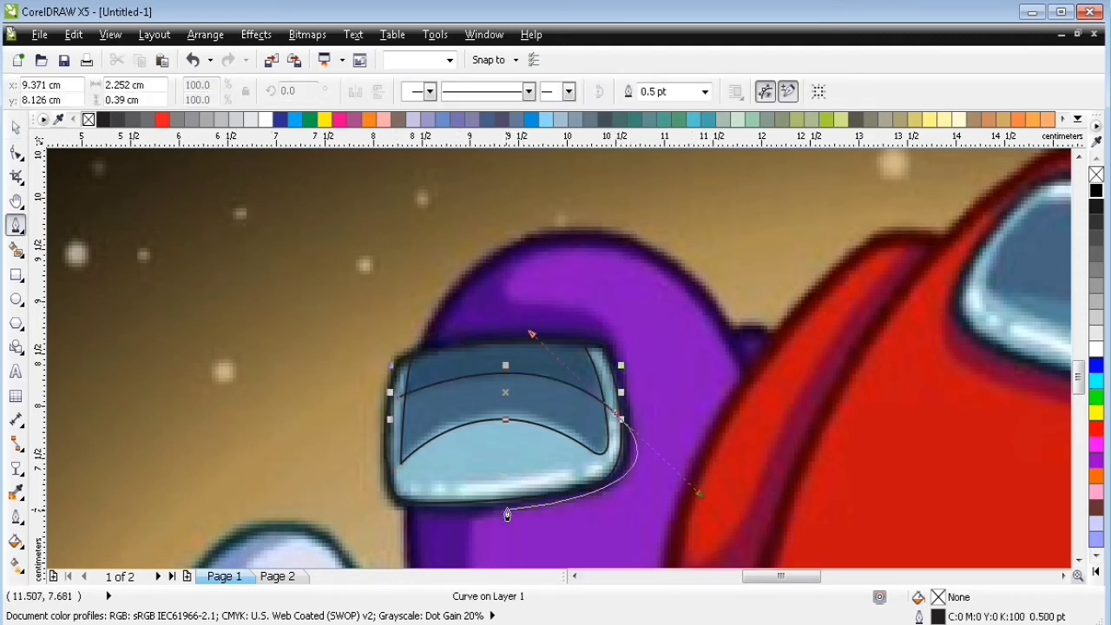
{"action": "left_click", "coordinate": [648, 298]}
{"action": "left_click", "coordinate": [395, 271]}
{"action": "left_click", "coordinate": [397, 397]}
{"action": "left_click", "coordinate": [15, 128]}
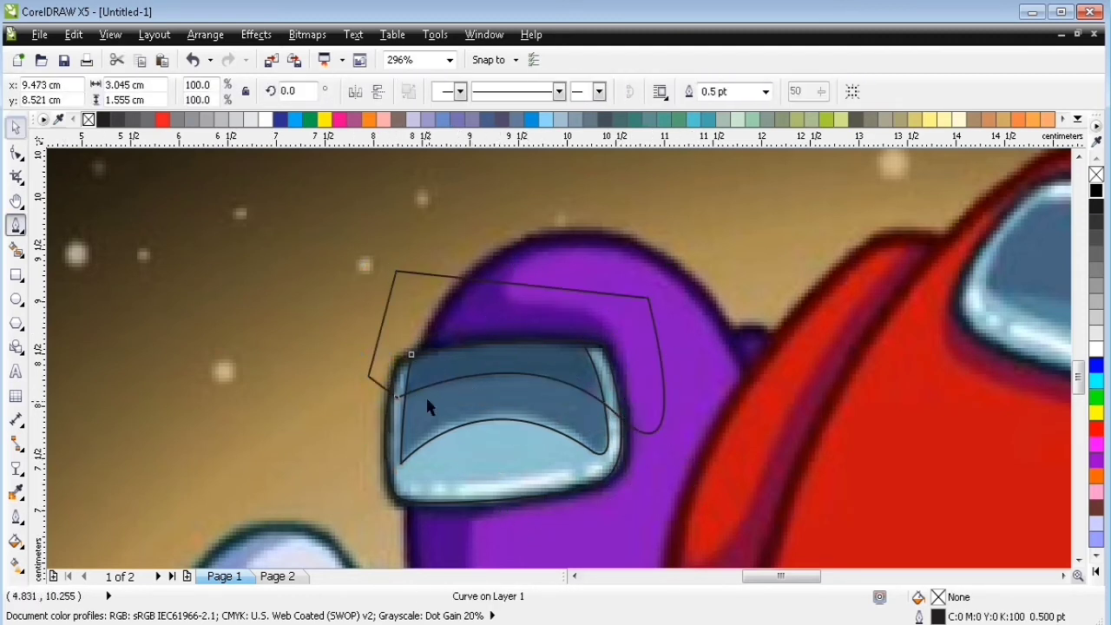
Intersect the arched curve with the glass shape to create the darkest band, and delete the leftover curve.
{"action": "left_click", "coordinate": [459, 426], "text": "shift"}
{"action": "left_click", "coordinate": [560, 92]}
{"action": "left_click", "coordinate": [547, 287]}
{"action": "key", "text": "Delete"}
Draw an open 3 pt highlight line along the visor's lower edge and refine its corner node.
{"action": "key", "text": "space"}
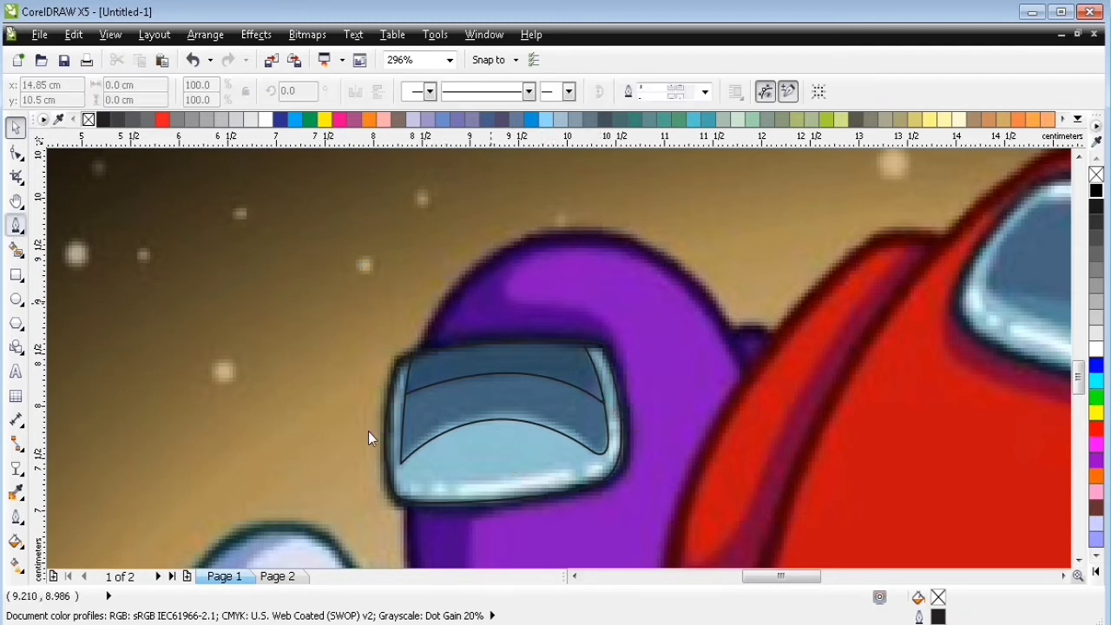
{"action": "left_click_drag", "start_coordinate": [683, 442], "coordinate": [683, 442]}
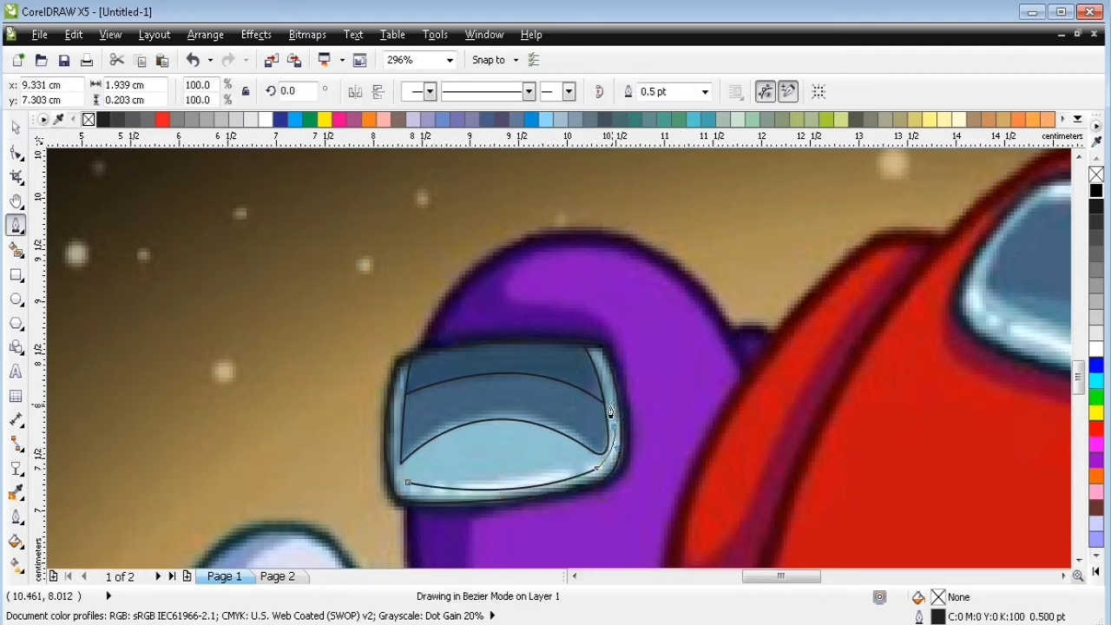
{"action": "left_click_drag", "start_coordinate": [734, 92], "coordinate": [630, 92]}
{"action": "type", "text": "2"}
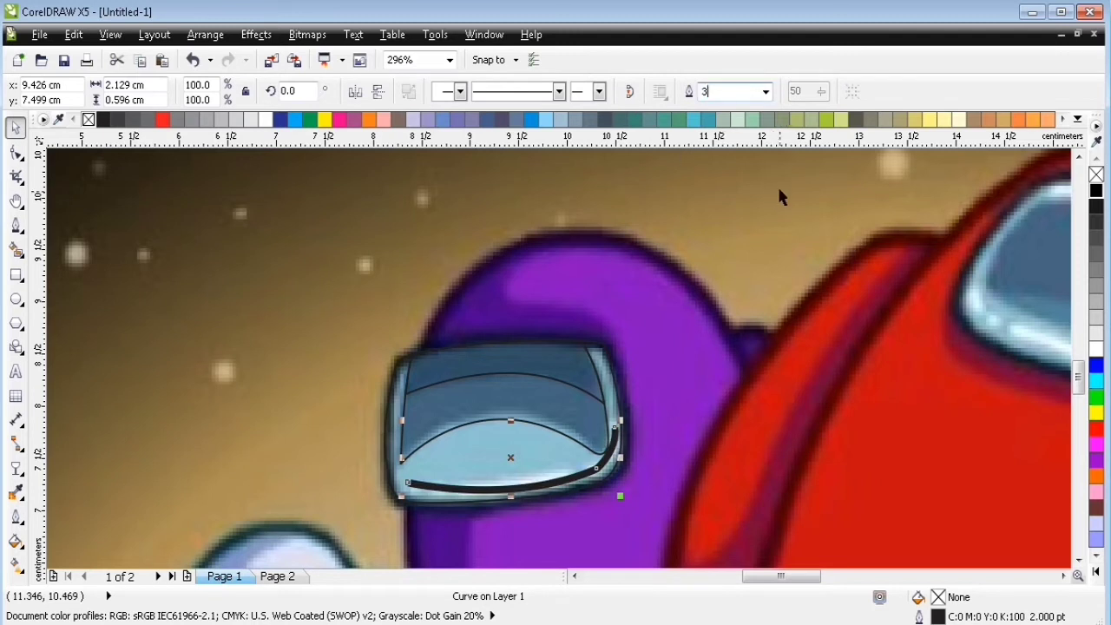
{"action": "left_click_drag", "start_coordinate": [354, 309], "coordinate": [653, 537]}
{"action": "left_click", "coordinate": [15, 153]}
{"action": "left_click_drag", "start_coordinate": [731, 443], "coordinate": [736, 441]}
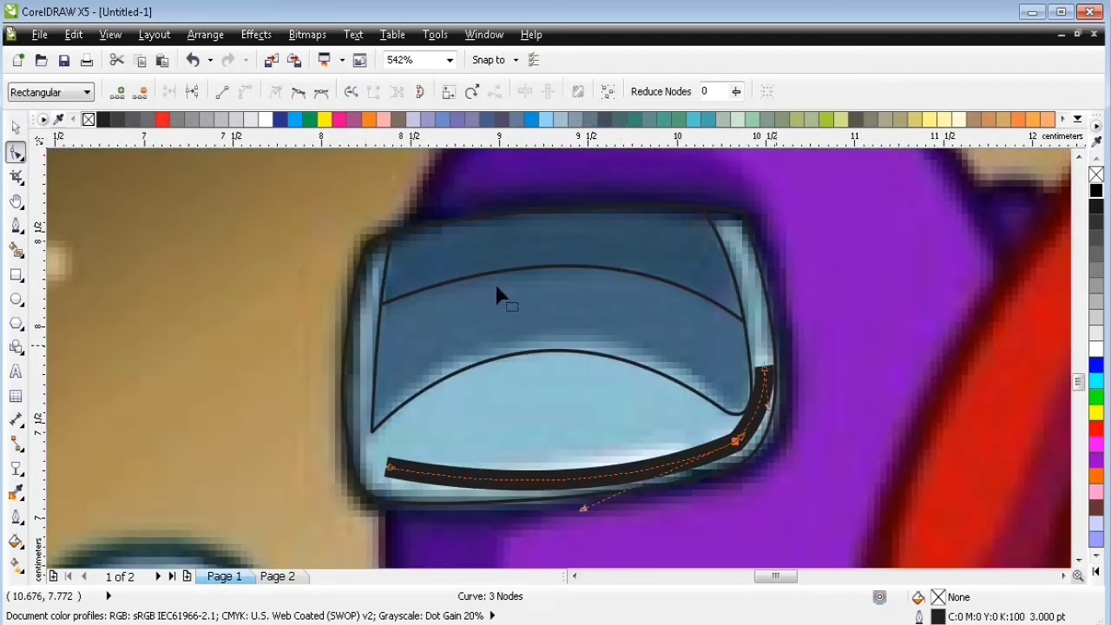
Set the highlight line's outline to 2 pt with round line caps.
{"action": "left_click", "coordinate": [16, 129]}
{"action": "type", "text": "2"}
{"action": "key", "text": "Return"}
{"action": "key", "text": "F12"}
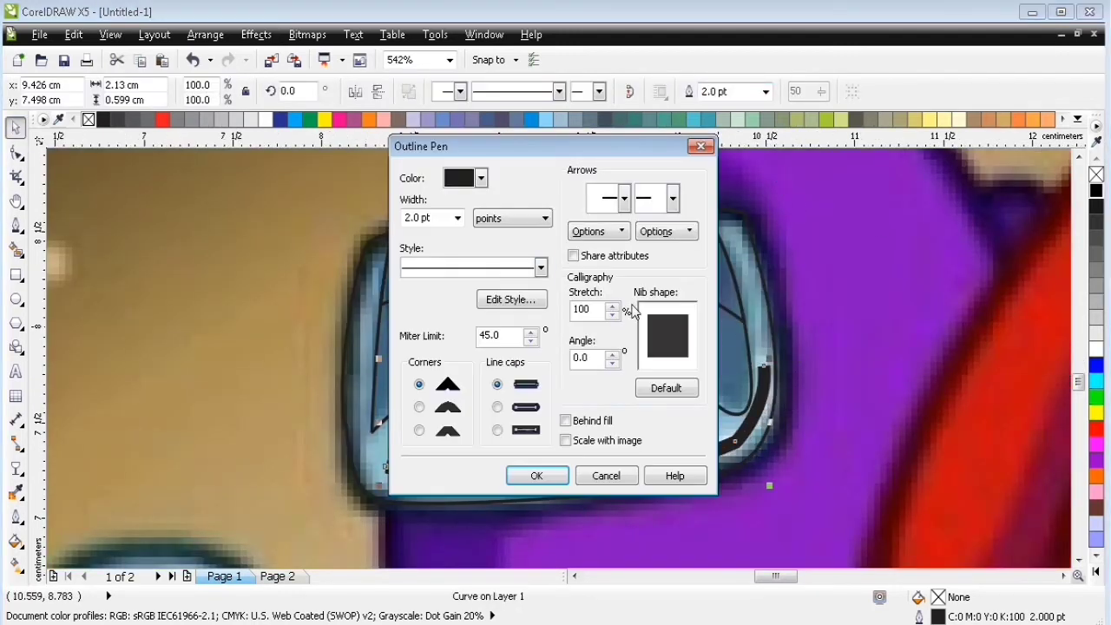
{"action": "left_click", "coordinate": [497, 408]}
{"action": "left_click", "coordinate": [537, 475]}
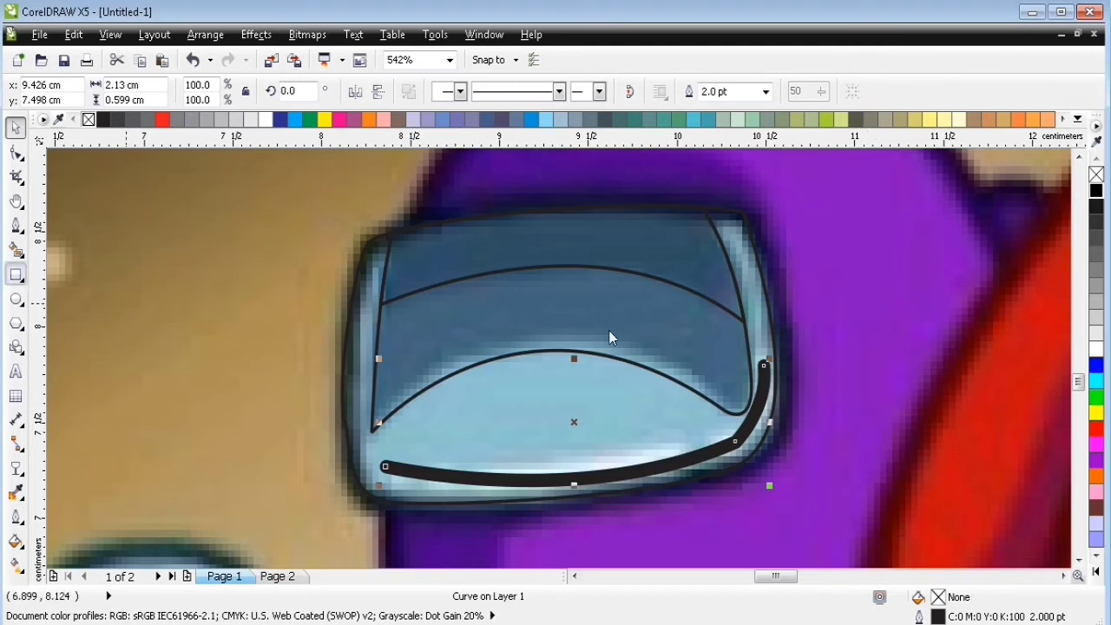
Draw a narrow rectangle across the highlight line and use it to trim two gaps near the line's left end.
{"action": "mouse_move", "coordinate": [451, 507]}
{"action": "left_mouse_down"}
{"action": "mouse_move", "coordinate": [478, 440]}
{"action": "mouse_move", "coordinate": [421, 445]}
{"action": "left_mouse_up"}
{"action": "left_click", "coordinate": [15, 128]}
{"action": "left_click", "coordinate": [505, 475], "text": "shift"}
{"action": "left_click", "coordinate": [538, 92]}
{"action": "left_click", "coordinate": [492, 477], "text": "shift"}
{"action": "left_click", "coordinate": [538, 92]}
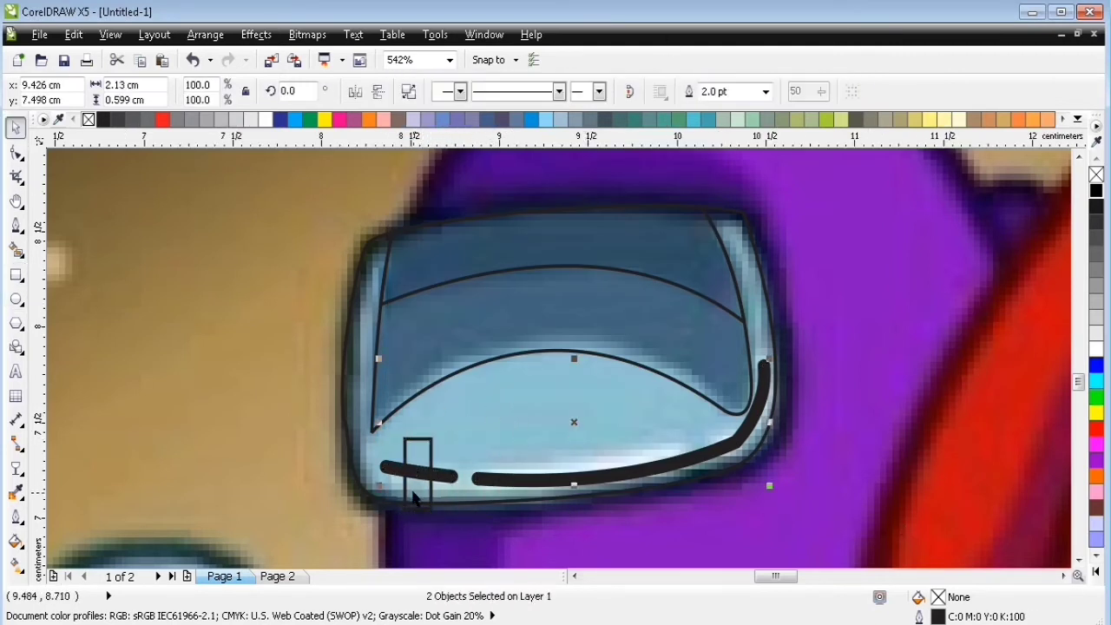
Trim two more gaps near the highlight line's right end with the rectangle, and delete the rectangle.
{"action": "left_click_drag", "start_coordinate": [415, 497], "coordinate": [695, 477]}
{"action": "left_click", "coordinate": [764, 382], "text": "shift"}
{"action": "left_click", "coordinate": [538, 92]}
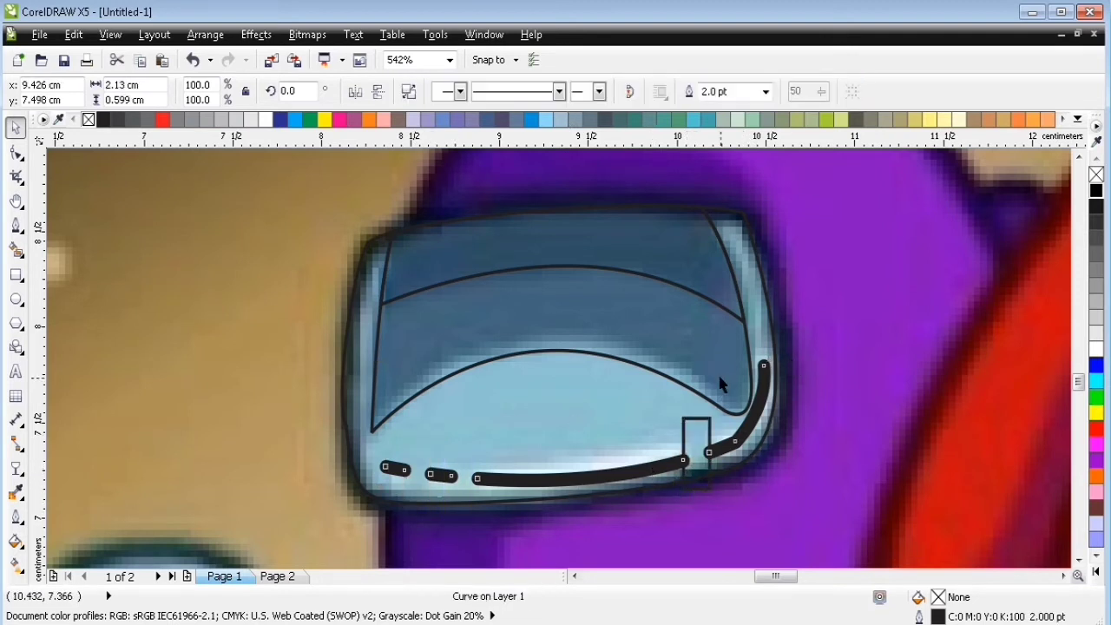
{"action": "key", "text": "ctrl+z"}
{"action": "left_click_drag", "start_coordinate": [731, 403], "coordinate": [854, 417]}
{"action": "left_click", "coordinate": [779, 456]}
{"action": "left_click", "coordinate": [764, 382], "text": "shift"}
{"action": "left_click", "coordinate": [538, 92]}
{"action": "key", "text": "Delete"}
Set the dashed highlight's outline width to 2.5 pt.
{"action": "left_click", "coordinate": [764, 399]}
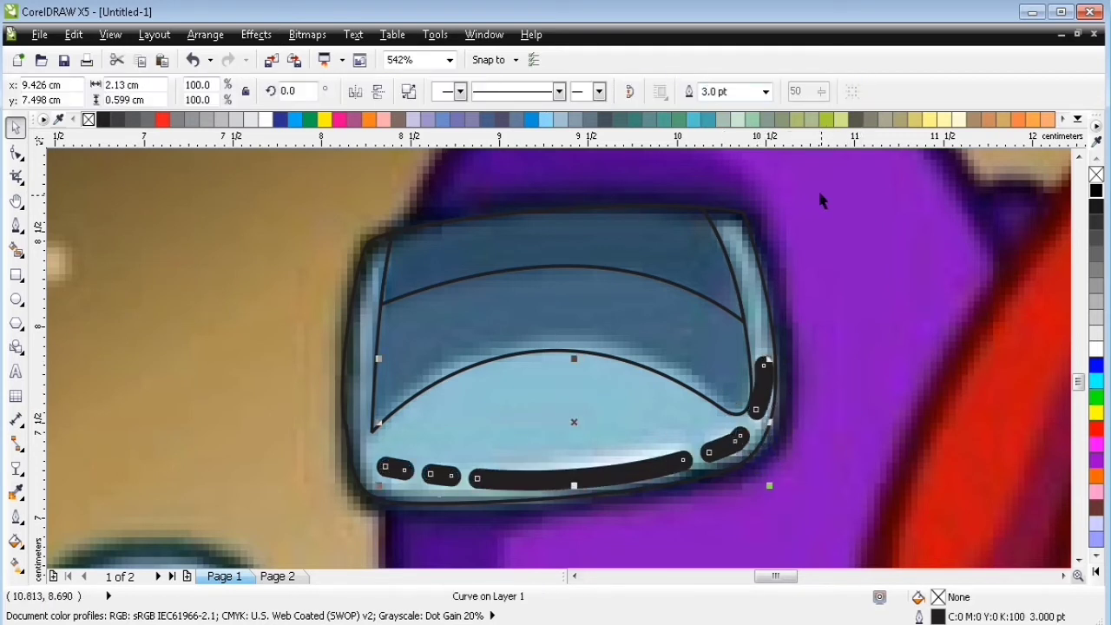
{"action": "left_click", "coordinate": [15, 152]}
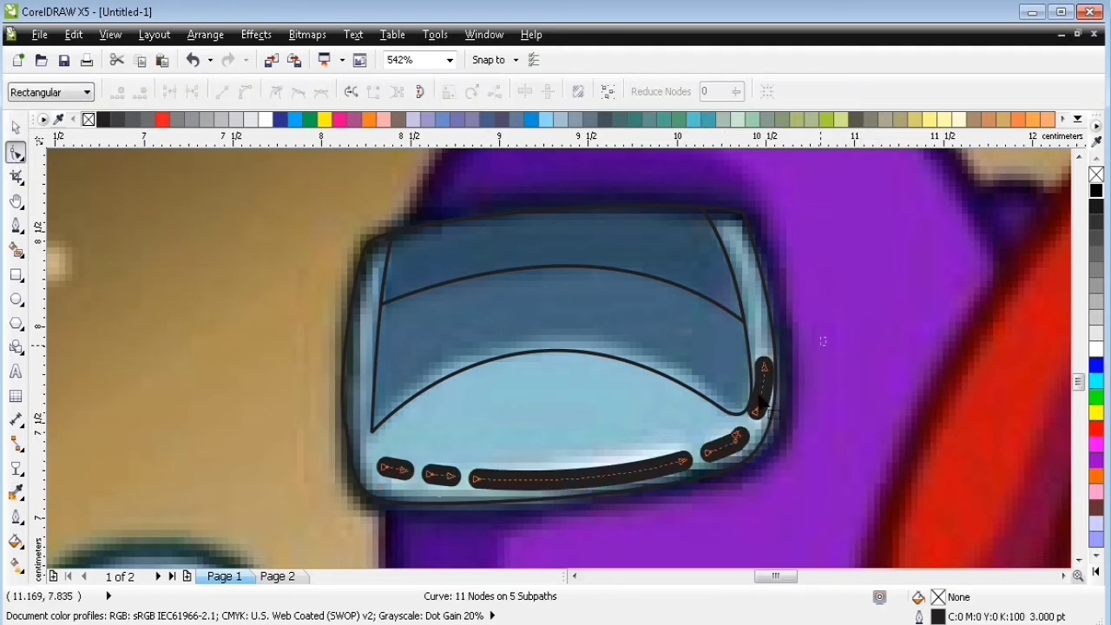
{"action": "left_click_drag", "start_coordinate": [755, 419], "coordinate": [755, 423]}
{"action": "left_click", "coordinate": [16, 127]}
{"action": "left_click_drag", "start_coordinate": [735, 92], "coordinate": [665, 115]}
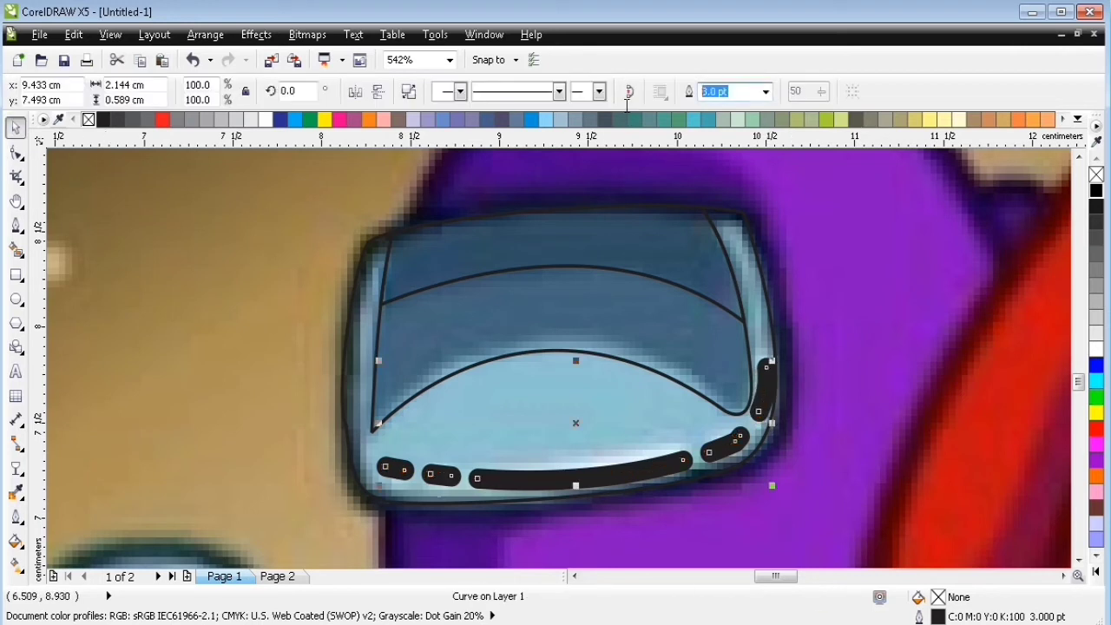
{"action": "type", "text": "2.5"}
{"action": "key", "text": "Return"}
Convert the dashed highlight's outline to an object and fill it white.
{"action": "left_click", "coordinate": [16, 152]}
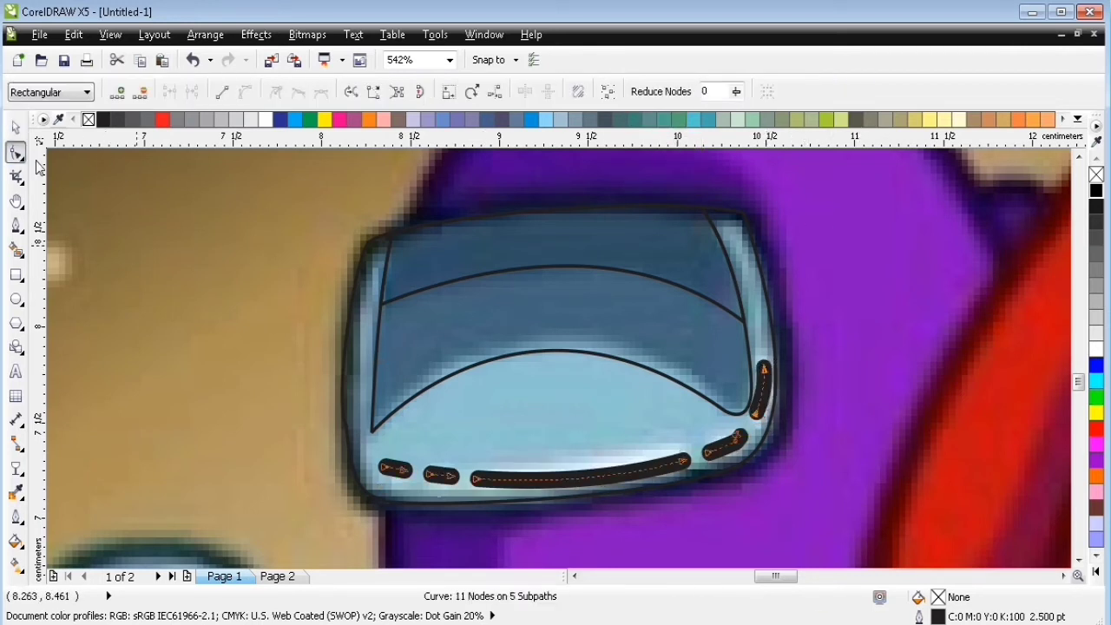
{"action": "left_click", "coordinate": [16, 128]}
{"action": "key", "text": "ctrl+shift+q"}
{"action": "left_click", "coordinate": [1096, 349]}
{"action": "left_click", "coordinate": [789, 296]}
Fill the visor's darkest band, middle glass area and light base with the matching blues sampled from the reference image.
{"action": "left_click", "coordinate": [16, 492]}
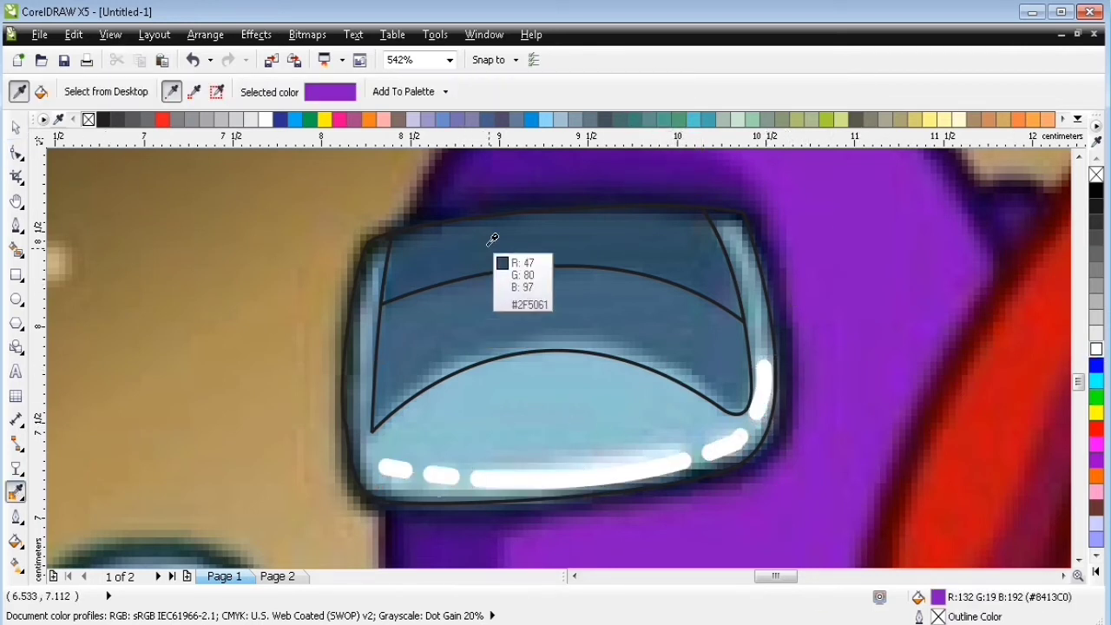
{"action": "left_click", "coordinate": [489, 245]}
{"action": "left_click", "coordinate": [488, 244]}
{"action": "left_click", "coordinate": [463, 318], "text": "shift"}
{"action": "left_click", "coordinate": [466, 319]}
{"action": "left_click", "coordinate": [547, 395], "text": "shift"}
{"action": "left_click", "coordinate": [555, 396]}
{"action": "scroll", "coordinate": [568, 396], "scroll_direction": "down", "scroll_amount": 2}
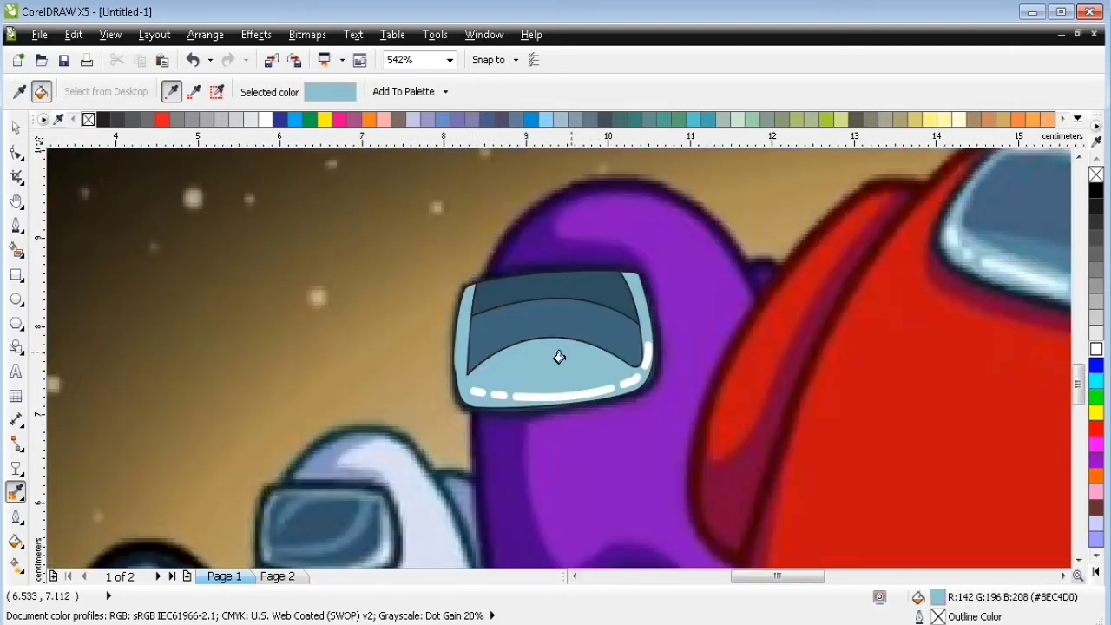
Cut all the visor pieces from page 1 and paste them onto the purple character on page 2.
{"action": "left_click", "coordinate": [15, 128]}
{"action": "scroll", "coordinate": [512, 358], "scroll_direction": "up", "scroll_amount": 1}
{"action": "left_click", "coordinate": [15, 152]}
{"action": "left_click", "coordinate": [417, 384]}
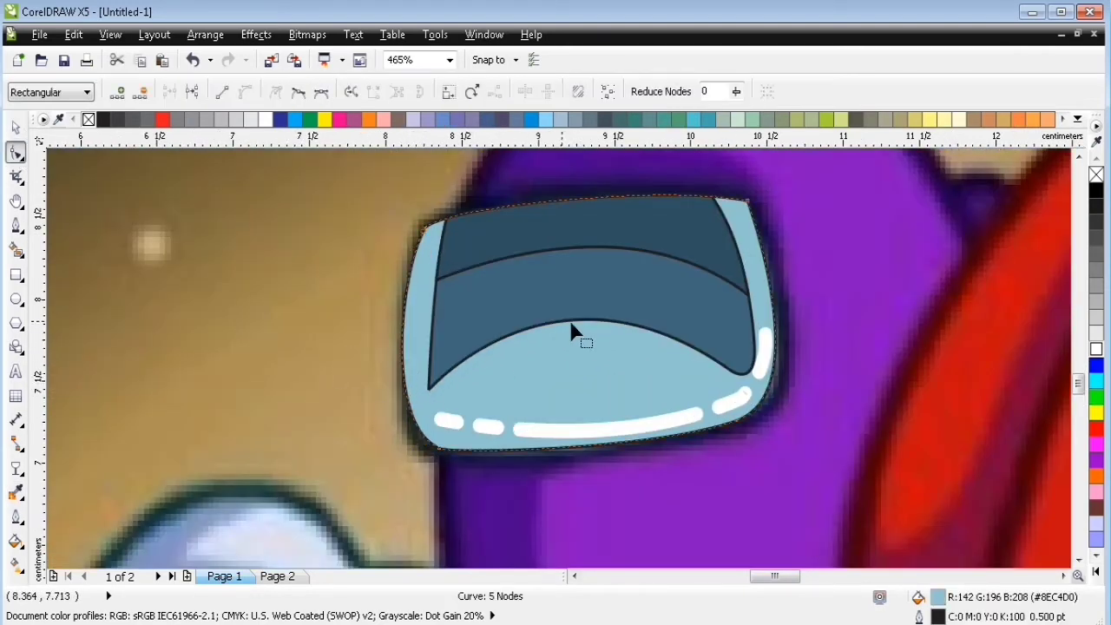
{"action": "key", "text": "space"}
{"action": "scroll", "coordinate": [815, 275], "scroll_direction": "down", "scroll_amount": 2}
{"action": "left_click_drag", "start_coordinate": [352, 199], "coordinate": [835, 344]}
{"action": "key", "text": "ctrl+x"}
{"action": "key", "text": "Page_Down"}
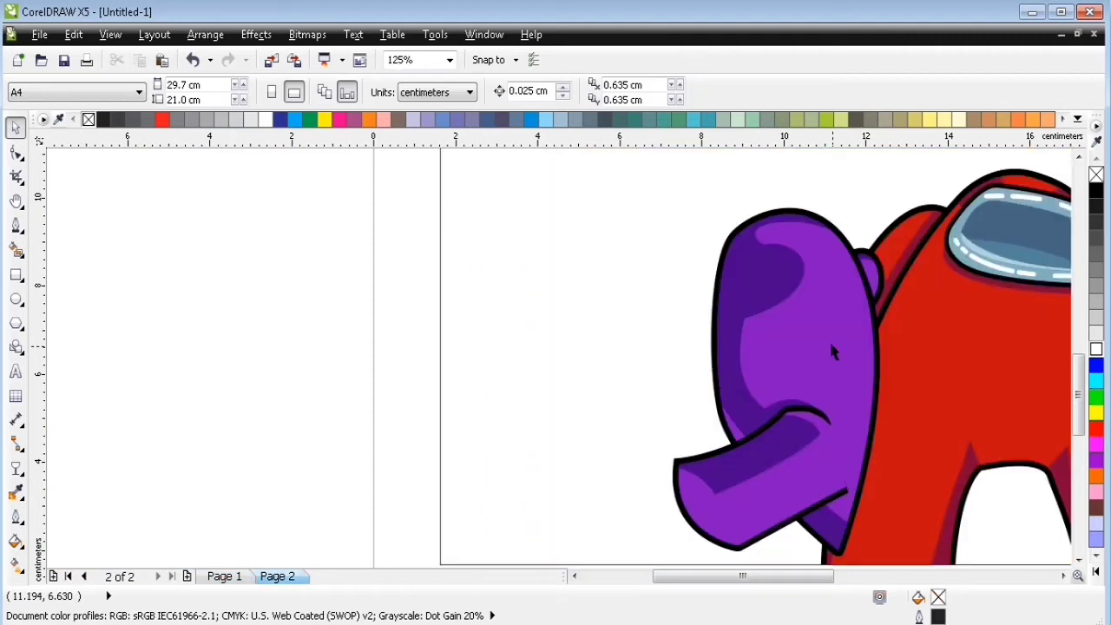
{"action": "key", "text": "ctrl+v"}
Remove the visor pieces' thin outlines and give the outer visor shape an 8 pt black outline behind the fill.
{"action": "scroll", "coordinate": [461, 241], "scroll_direction": "up", "scroll_amount": 2}
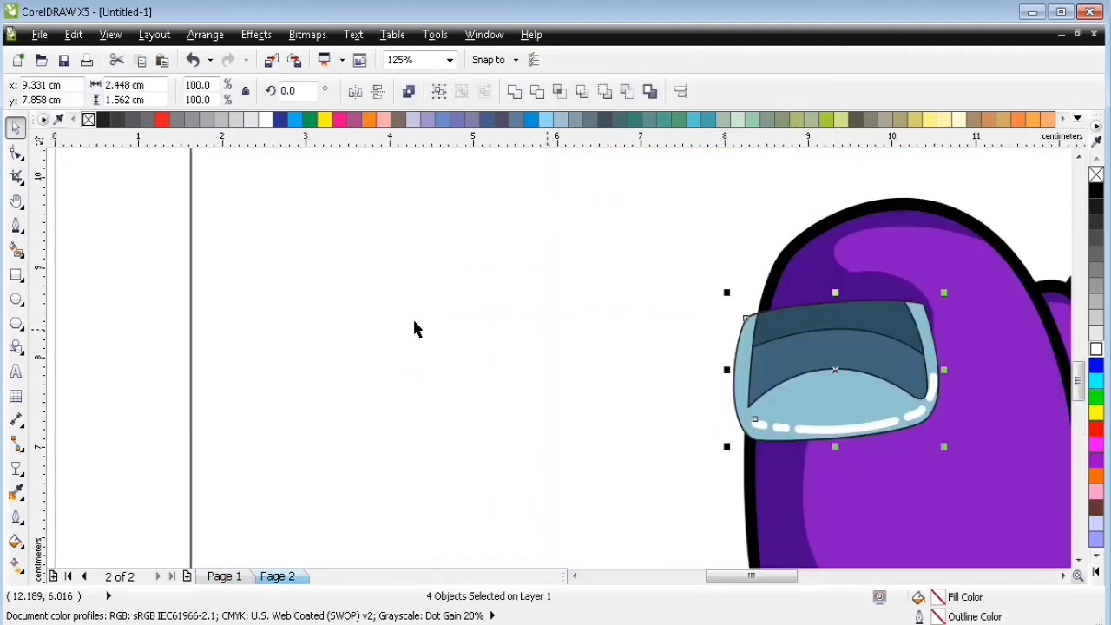
{"action": "left_click", "coordinate": [157, 247]}
{"action": "left_click", "coordinate": [749, 365]}
{"action": "double_click", "coordinate": [712, 92]}
{"action": "type", "text": "8"}
{"action": "key", "text": "Return"}
{"action": "key", "text": "F1"}
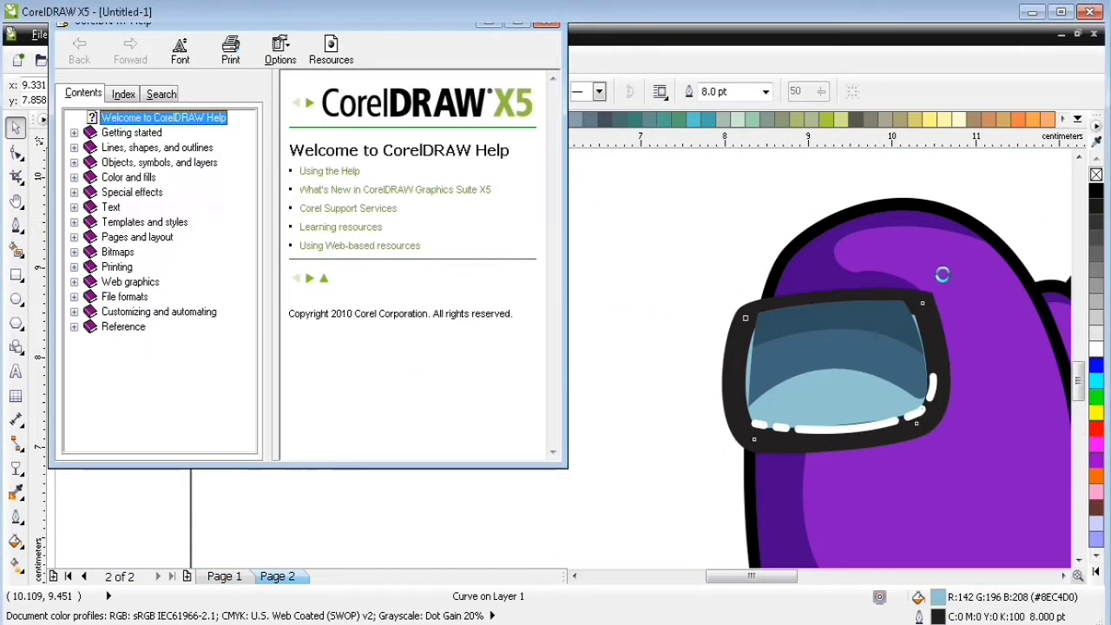
{"action": "left_click", "coordinate": [547, 22]}
{"action": "key", "text": "F12"}
{"action": "left_click", "coordinate": [581, 424]}
{"action": "left_click", "coordinate": [537, 476]}
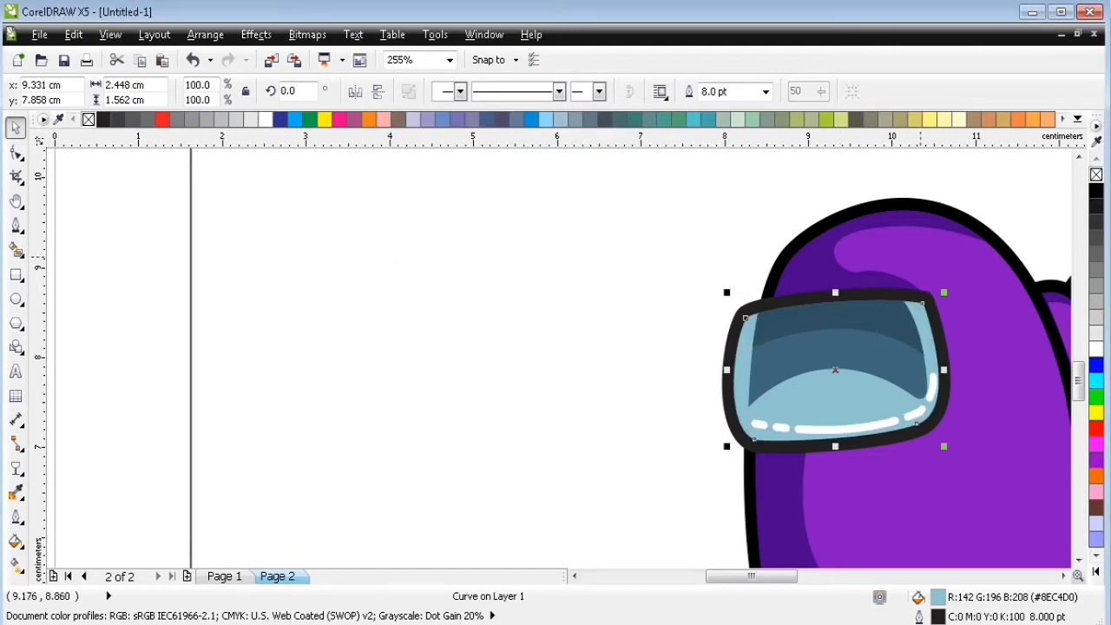
{"action": "right_click", "coordinate": [1097, 190]}
Set the purple character's visor outline width to 6 pt.
{"action": "key", "text": "h"}
{"action": "left_click_drag", "start_coordinate": [934, 417], "coordinate": [449, 376]}
{"action": "scroll", "coordinate": [550, 291], "scroll_direction": "down", "scroll_amount": 1}
{"action": "key", "text": "space"}
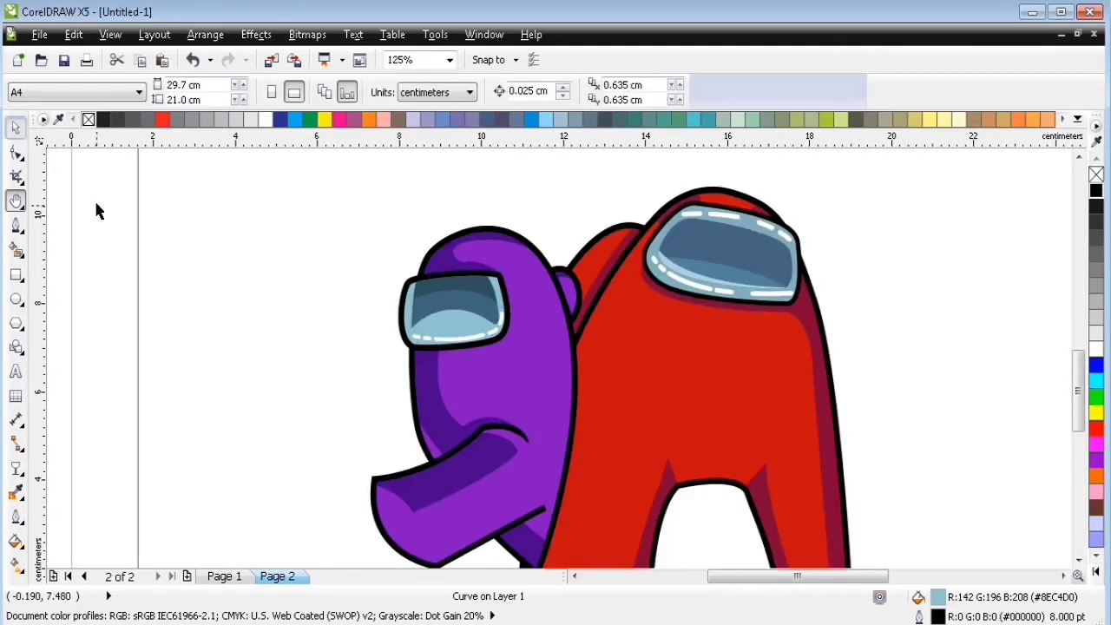
{"action": "double_click", "coordinate": [705, 92]}
{"action": "type", "text": "6"}
{"action": "key", "text": "Return"}
{"action": "key", "text": "Escape"}
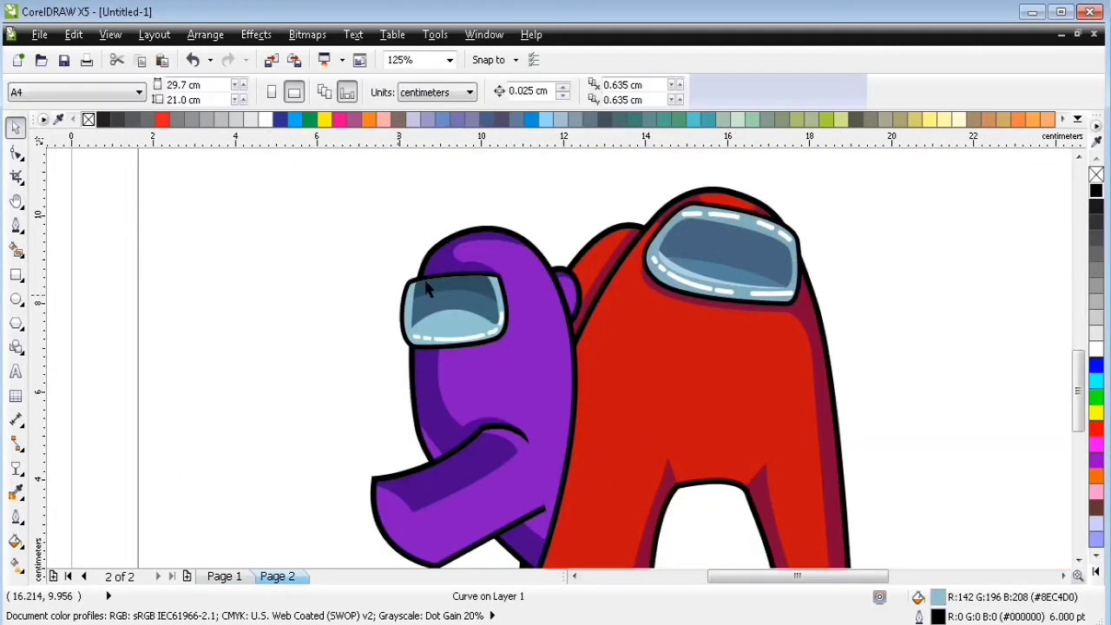
Group all the purple character's parts and PowerClip the group inside the page 2 frame rectangle.
{"action": "scroll", "coordinate": [430, 285], "scroll_direction": "down", "scroll_amount": 1}
{"action": "left_click_drag", "start_coordinate": [227, 211], "coordinate": [533, 479]}
{"action": "key", "text": "ctrl+g"}
{"action": "left_click", "coordinate": [257, 35]}
{"action": "mouse_move", "coordinate": [328, 297]}
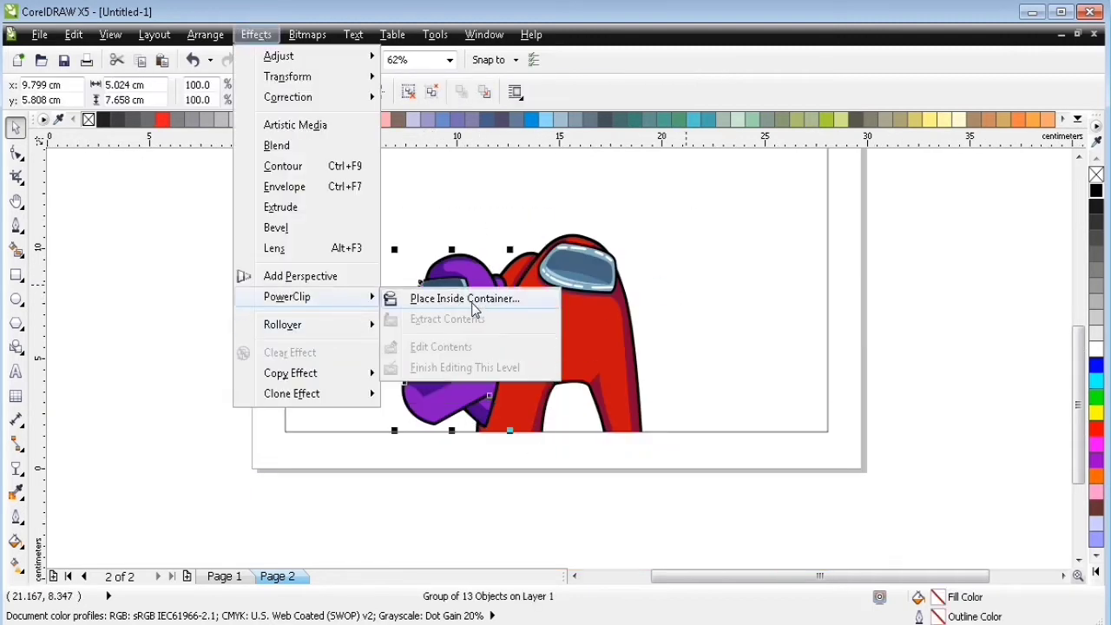
{"action": "left_click", "coordinate": [471, 302]}
{"action": "left_click", "coordinate": [740, 261]}
Edit the frame's PowerClip contents to place the purple character behind the red one, and return to page 1.
{"action": "left_click", "coordinate": [744, 266], "text": "ctrl"}
{"action": "left_click", "coordinate": [484, 306]}
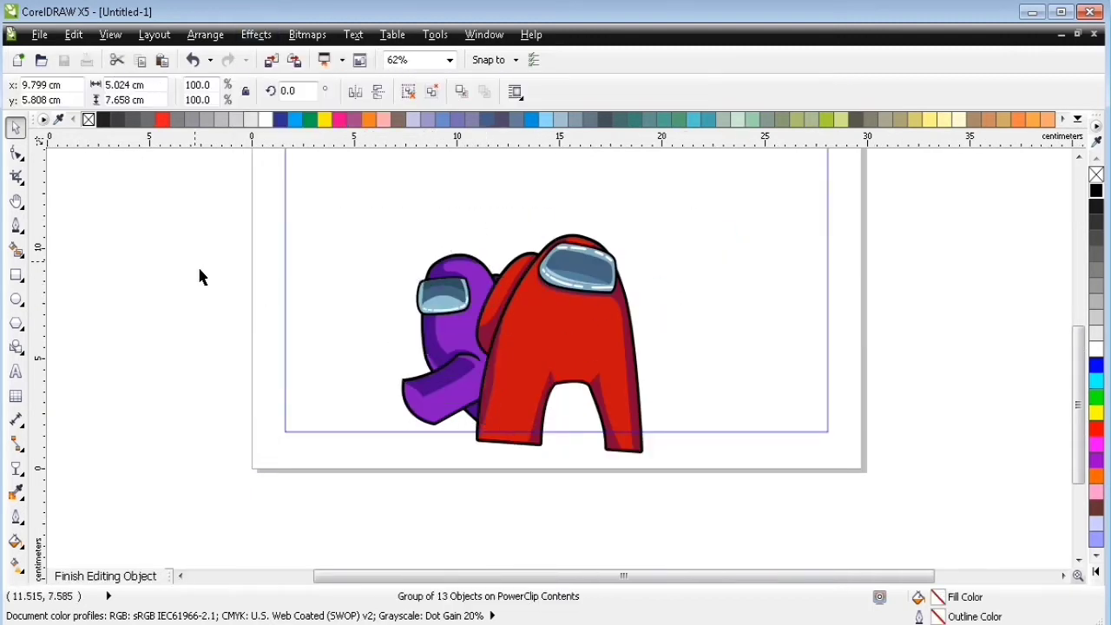
{"action": "left_click", "coordinate": [905, 339], "text": "ctrl"}
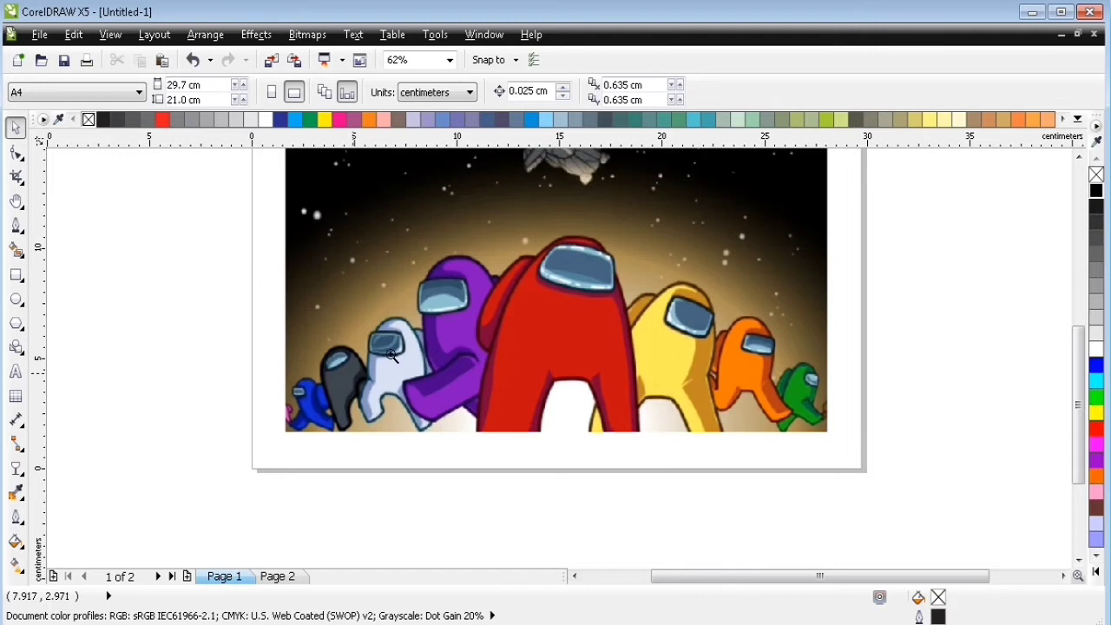
On page 1, trace the white character's body outline as a closed curve, continuing beneath the purple character's arm.
{"action": "left_click_drag", "start_coordinate": [359, 298], "coordinate": [456, 470]}
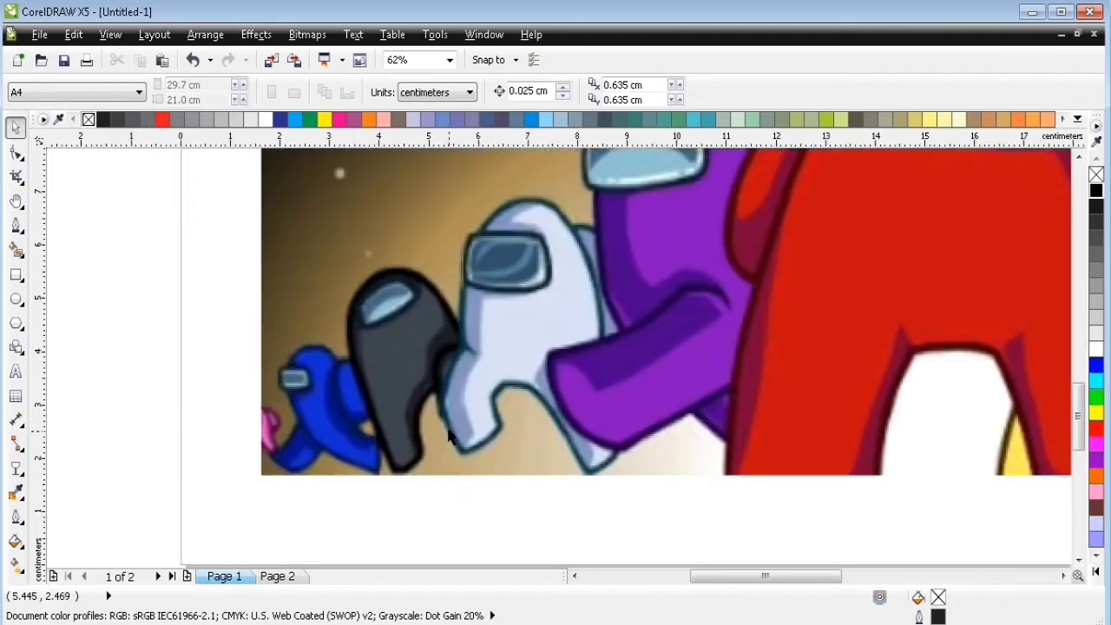
{"action": "left_click", "coordinate": [16, 225]}
{"action": "left_click", "coordinate": [463, 451]}
{"action": "left_click_drag", "start_coordinate": [458, 350], "coordinate": [504, 215]}
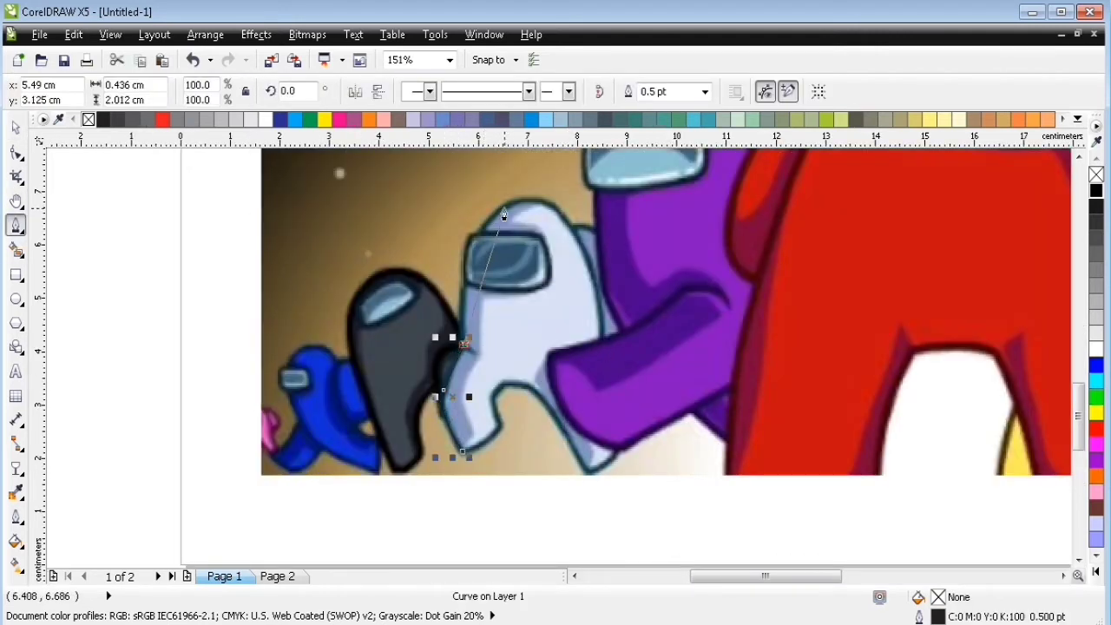
{"action": "left_click", "coordinate": [600, 341]}
{"action": "left_click", "coordinate": [611, 449]}
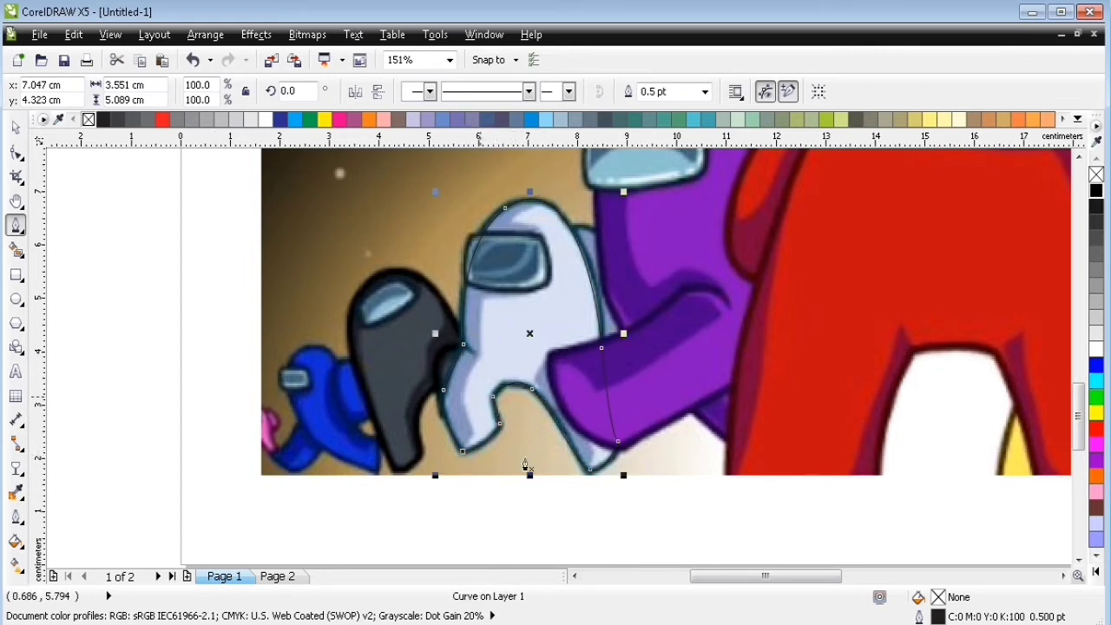
Draw a closed curve following the shadow border along the white character's left leg, body, visor and head.
{"action": "left_click", "coordinate": [455, 467]}
{"action": "left_click", "coordinate": [474, 432]}
{"action": "left_click", "coordinate": [464, 397]}
{"action": "left_click_drag", "start_coordinate": [479, 353], "coordinate": [486, 346]}
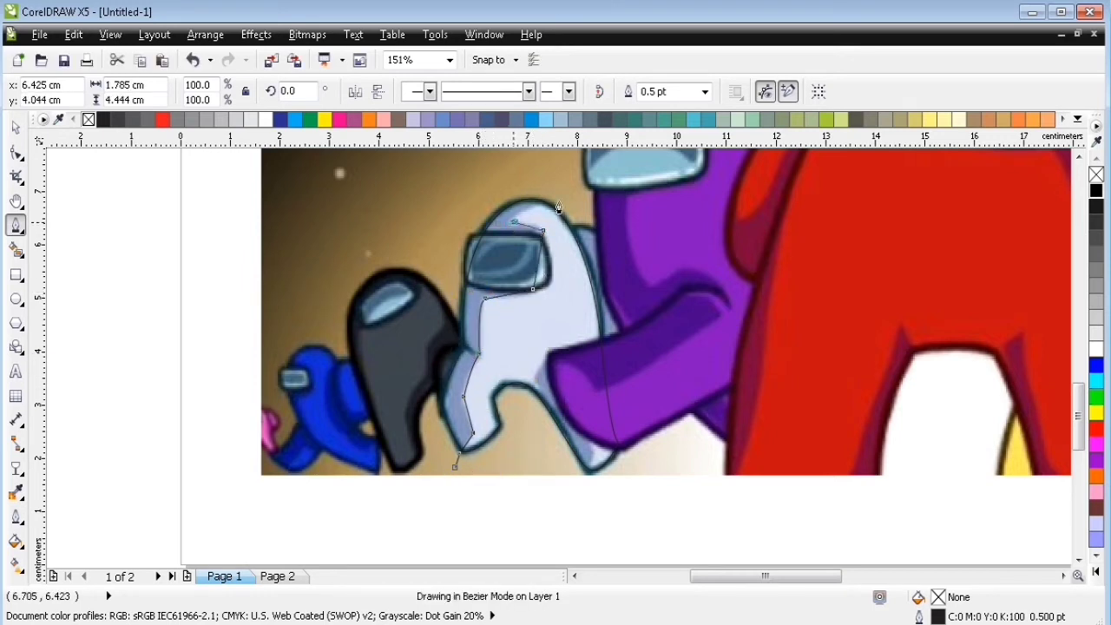
{"action": "left_click", "coordinate": [15, 128]}
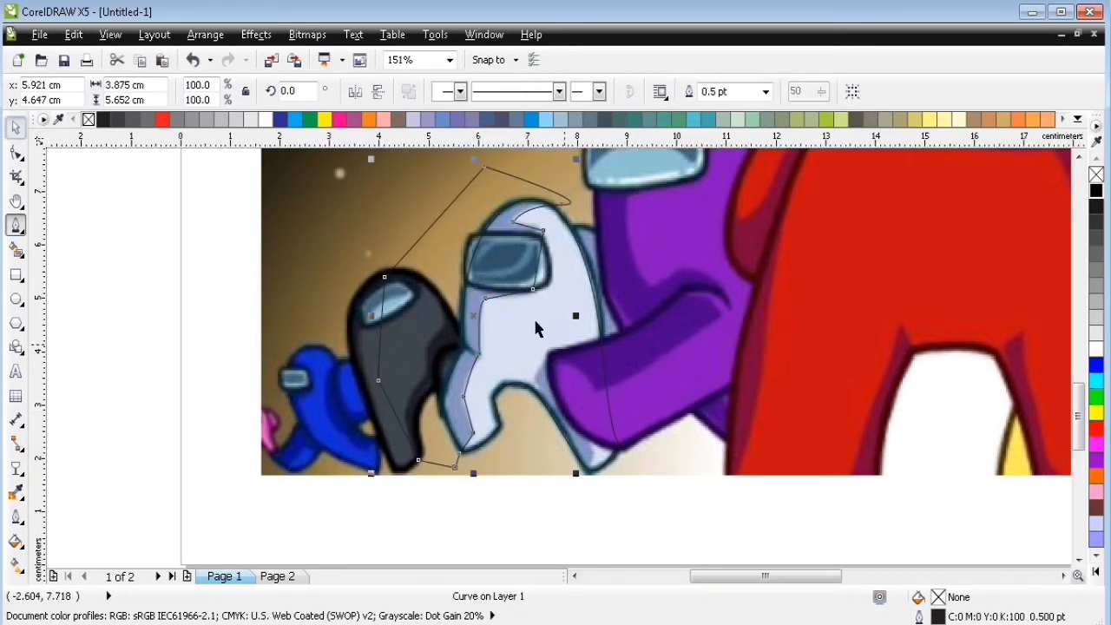
Intersect the left shadow curve with the white character's body and delete the original shadow curve.
{"action": "left_click", "coordinate": [536, 322], "text": "shift"}
{"action": "left_click", "coordinate": [555, 91]}
{"action": "left_click", "coordinate": [444, 256]}
{"action": "key", "text": "Delete"}
Draw a closed curve for the shadow on the white character's right leg, about 1.1 by 2.6 cm, extending below the foot.
{"action": "left_click", "coordinate": [18, 226]}
{"action": "left_click", "coordinate": [544, 414]}
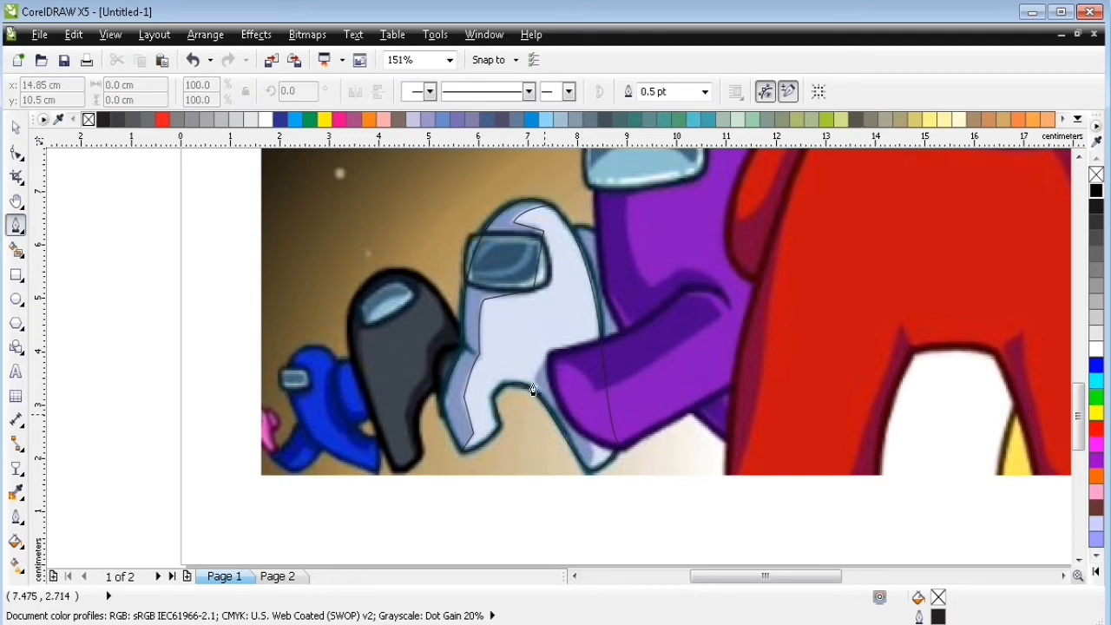
{"action": "left_click", "coordinate": [535, 377]}
{"action": "left_click_drag", "start_coordinate": [565, 357], "coordinate": [591, 367]}
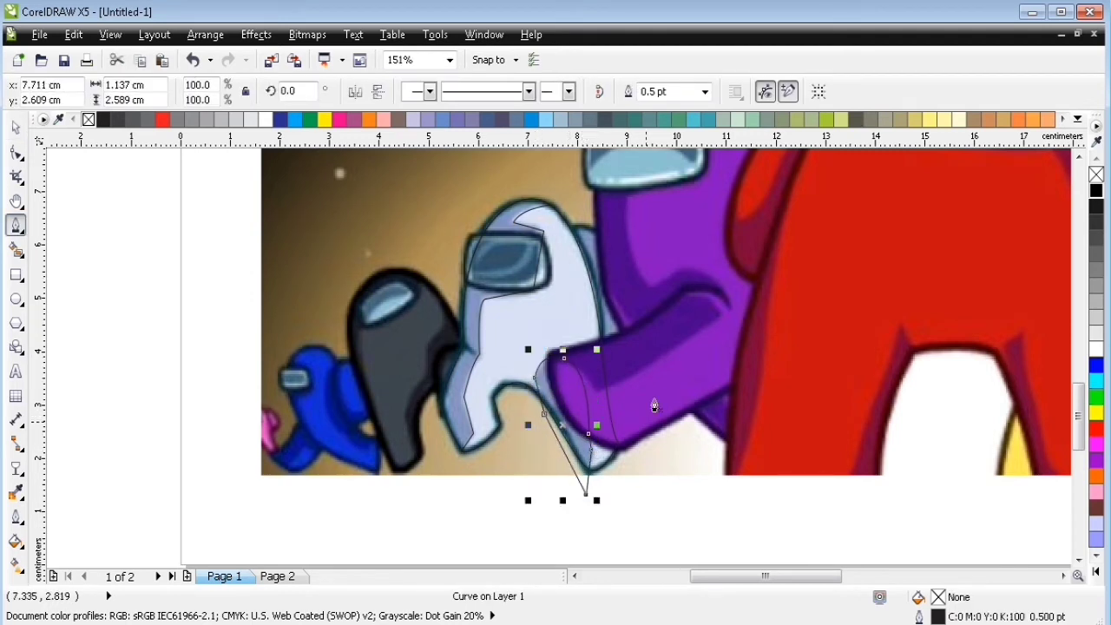
Intersect the right-leg shadow curve with the body and delete the original curve.
{"action": "left_click", "coordinate": [16, 129]}
{"action": "left_click", "coordinate": [521, 306], "text": "shift"}
{"action": "left_click", "coordinate": [557, 91]}
{"action": "left_click", "coordinate": [584, 487]}
{"action": "key", "text": "Delete"}
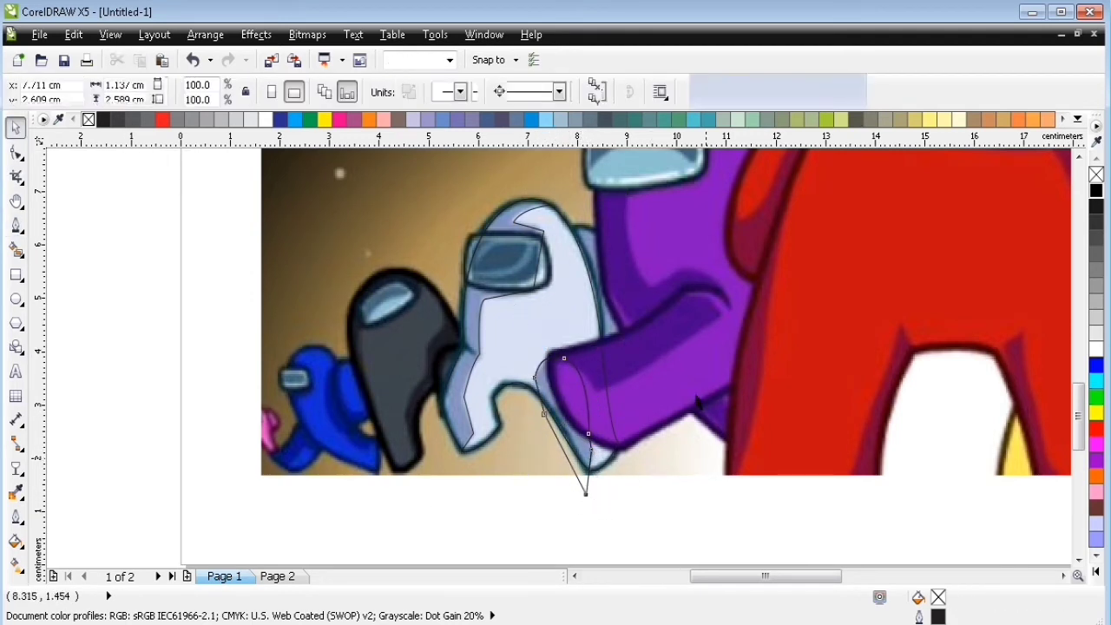
Draw a closed curve for the white character's backpack, overlapping the body's edge and continuing beneath the purple character's arm.
{"action": "left_click", "coordinate": [16, 225]}
{"action": "left_click_drag", "start_coordinate": [608, 359], "coordinate": [596, 367]}
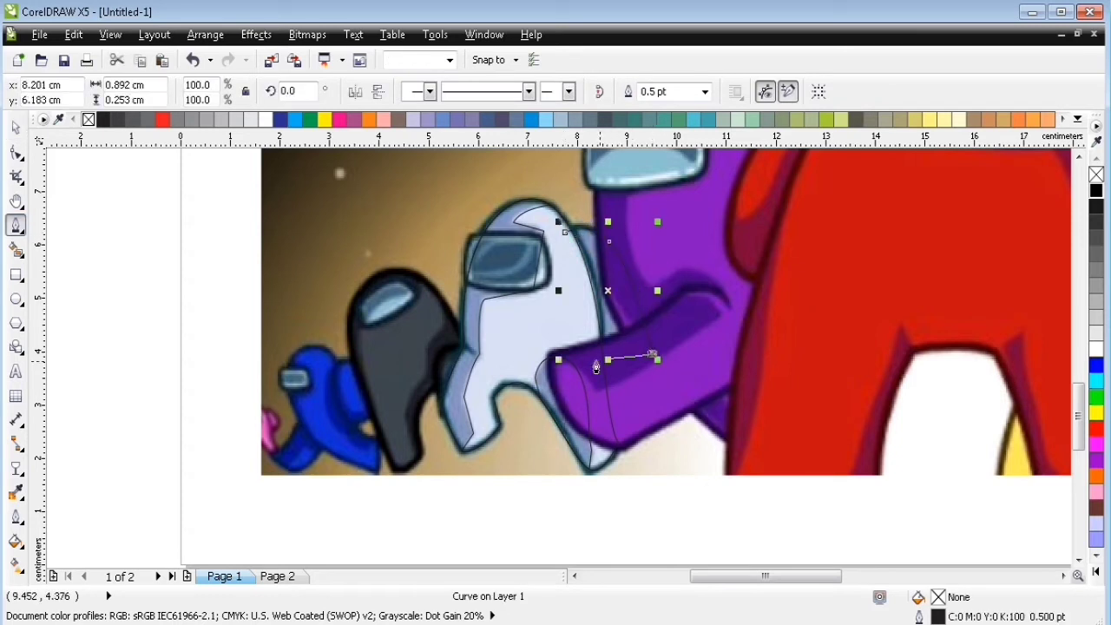
{"action": "key", "text": "Escape"}
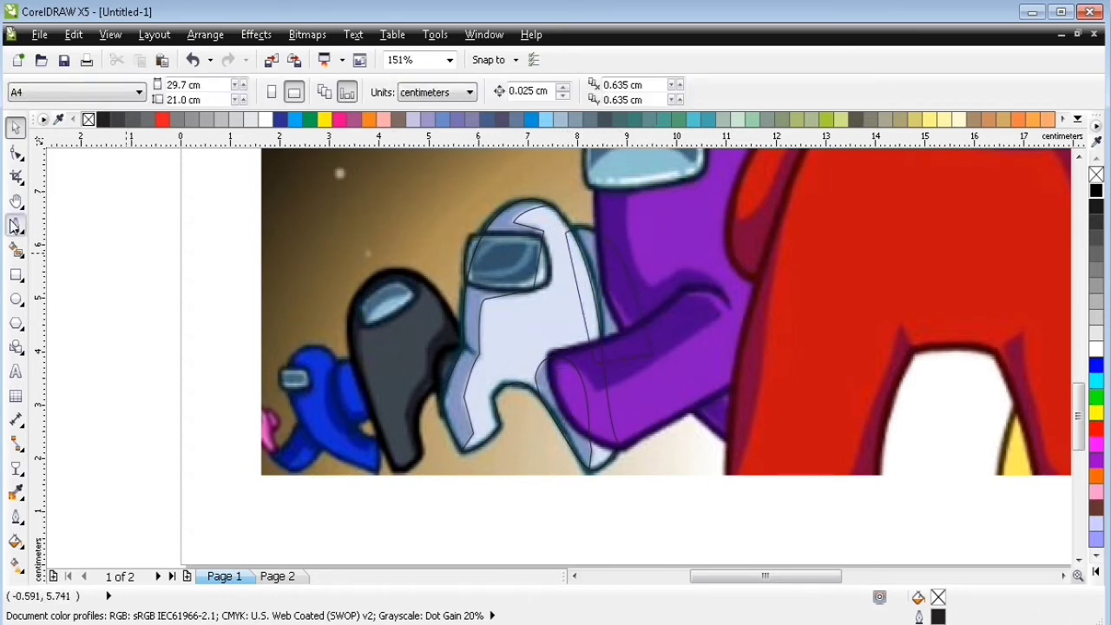
Trace the outer outline of the white character's visor as a closed curve about 1.6 by 1.0 cm.
{"action": "left_click", "coordinate": [473, 236]}
{"action": "left_click_drag", "start_coordinate": [545, 283], "coordinate": [528, 309]}
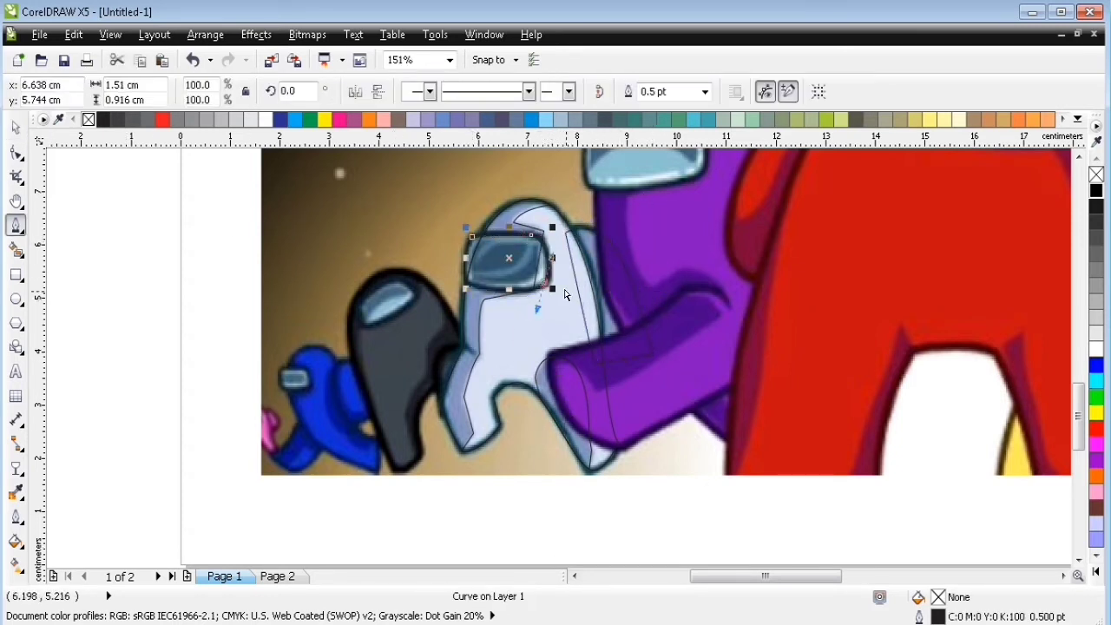
{"action": "key", "text": "ctrl+z"}
{"action": "left_click_drag", "start_coordinate": [566, 244], "coordinate": [572, 242]}
{"action": "left_click", "coordinate": [541, 237], "text": "alt"}
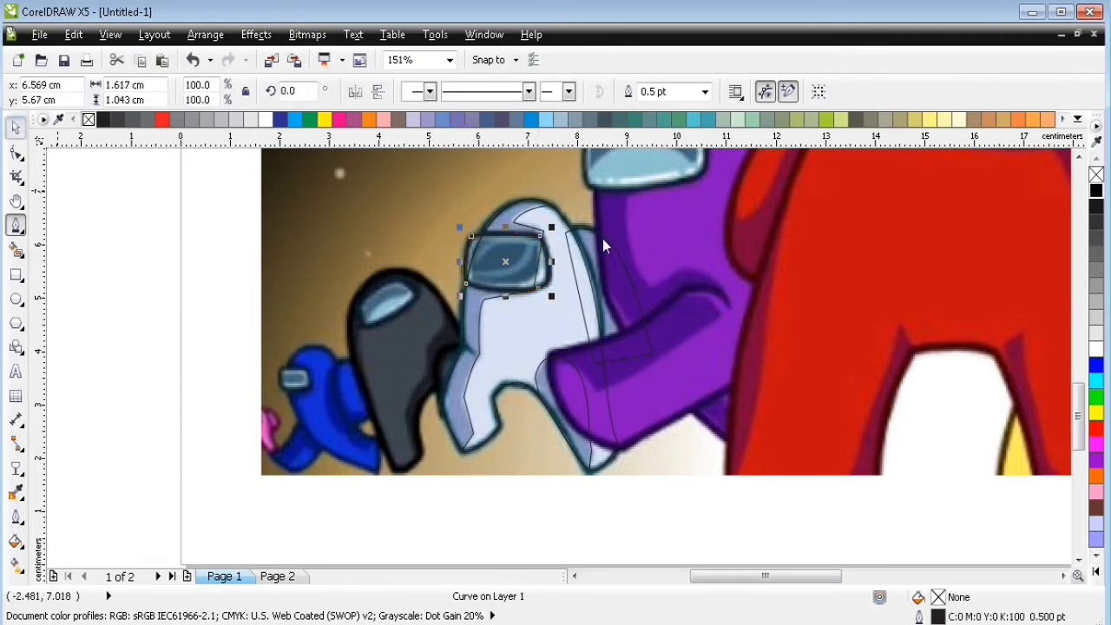
Draw a closed curve around the dark inner glass of the visor, extending past the visor's top edge, about 1.3 by 1.05 cm.
{"action": "key", "text": "F2"}
{"action": "left_click_drag", "start_coordinate": [589, 195], "coordinate": [424, 315]}
{"action": "left_click", "coordinate": [432, 265]}
{"action": "key", "text": "space"}
{"action": "left_click", "coordinate": [461, 280]}
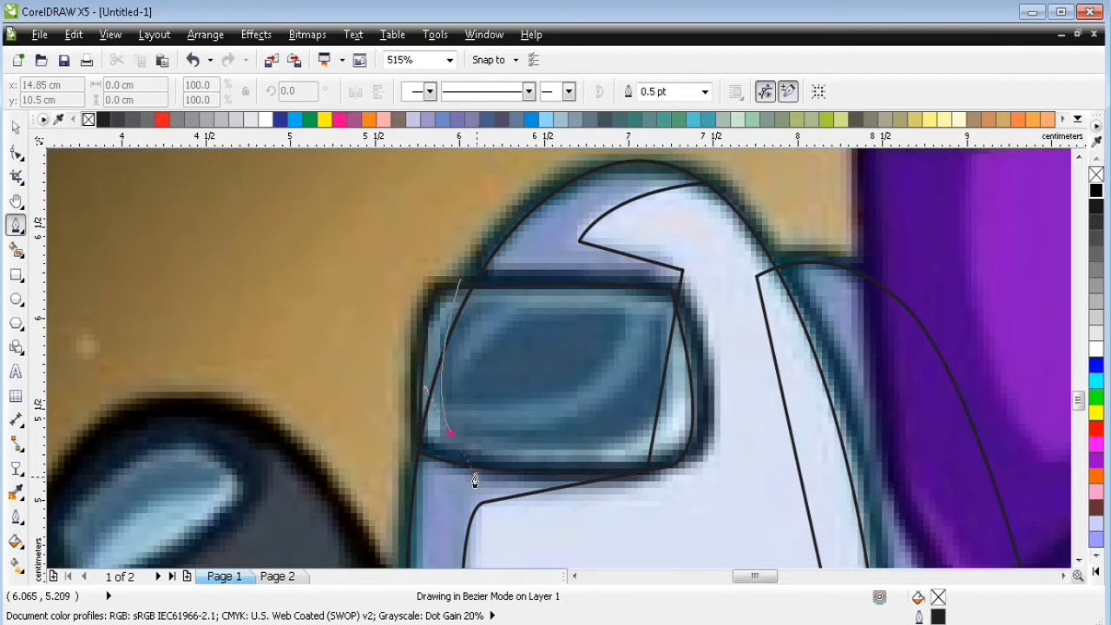
{"action": "left_click_drag", "start_coordinate": [475, 480], "coordinate": [475, 477]}
{"action": "left_click_drag", "start_coordinate": [664, 402], "coordinate": [665, 358]}
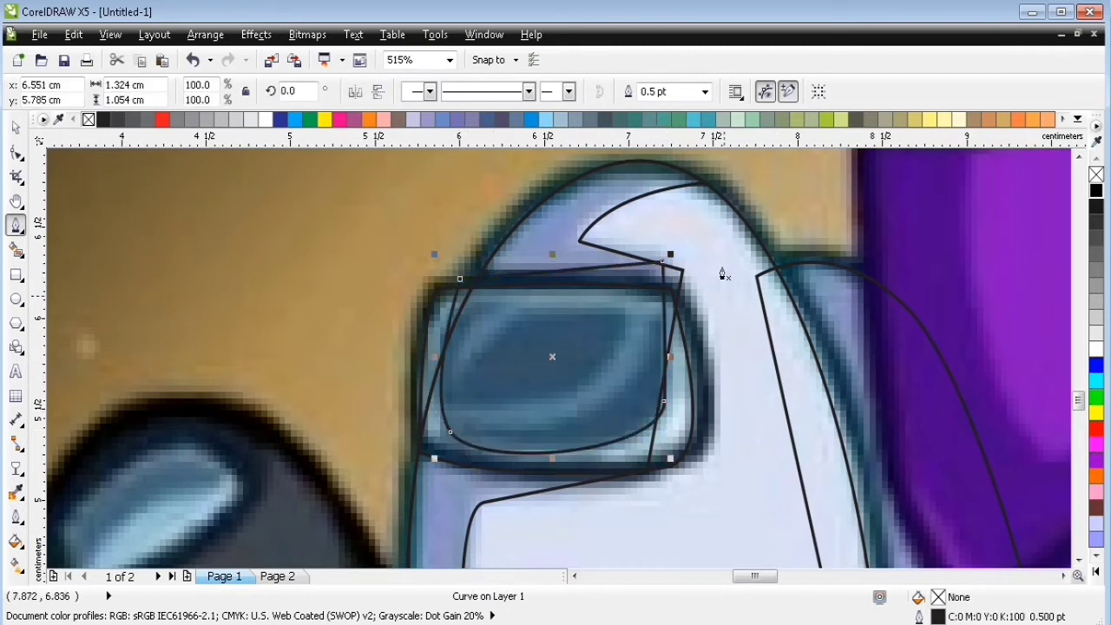
Intersect the inner glass curve with the visor outline and delete the original curve.
{"action": "key", "text": "space"}
{"action": "left_click", "coordinate": [441, 287], "text": "shift"}
{"action": "left_click", "coordinate": [562, 92]}
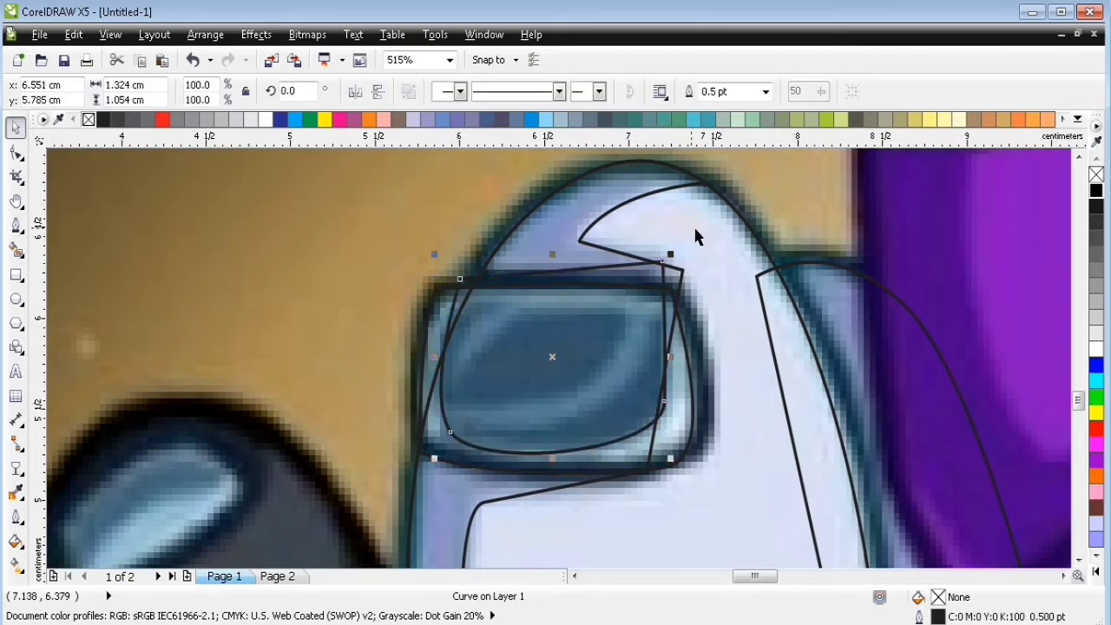
{"action": "key", "text": "Delete"}
Draw an open leaf-shaped reflection curve inside the visor glass, about 1.16 by 0.69 cm.
{"action": "left_click", "coordinate": [18, 224]}
{"action": "left_click_drag", "start_coordinate": [700, 273], "coordinate": [702, 273]}
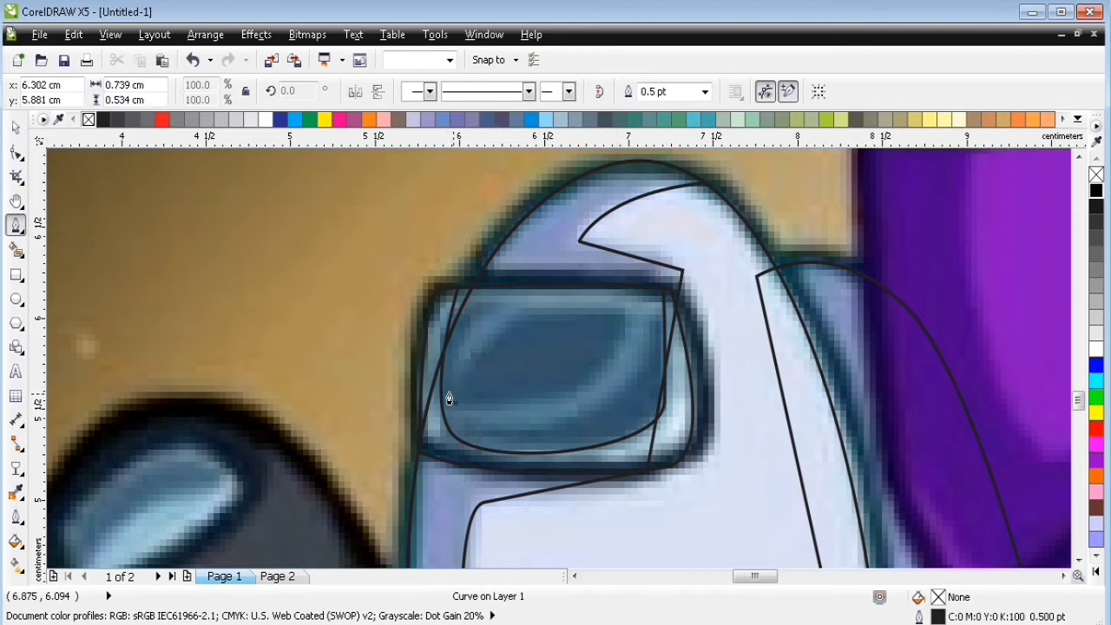
{"action": "key", "text": "ctrl+z"}
{"action": "left_click", "coordinate": [450, 392]}
{"action": "left_click_drag", "start_coordinate": [645, 304], "coordinate": [828, 343]}
{"action": "left_click_drag", "start_coordinate": [454, 414], "coordinate": [289, 366]}
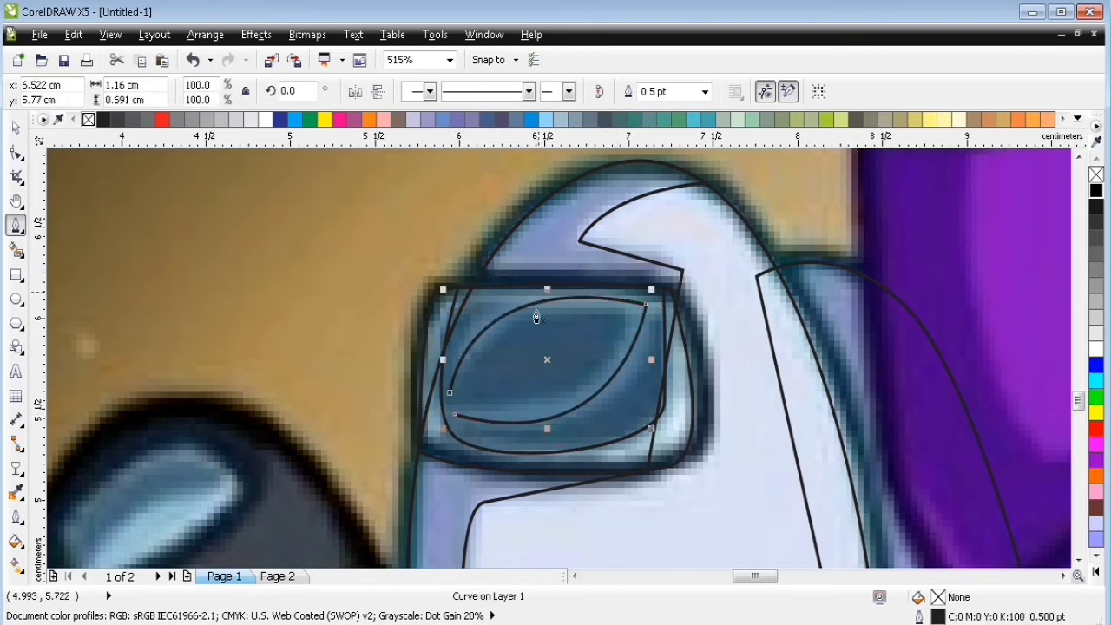
Give the visor's reflection curve a 2 pt outline with rounded corners and rounded line caps.
{"action": "left_click", "coordinate": [15, 124]}
{"action": "double_click", "coordinate": [727, 91]}
{"action": "type", "text": "2"}
{"action": "key", "text": "Return"}
{"action": "key", "text": "F12"}
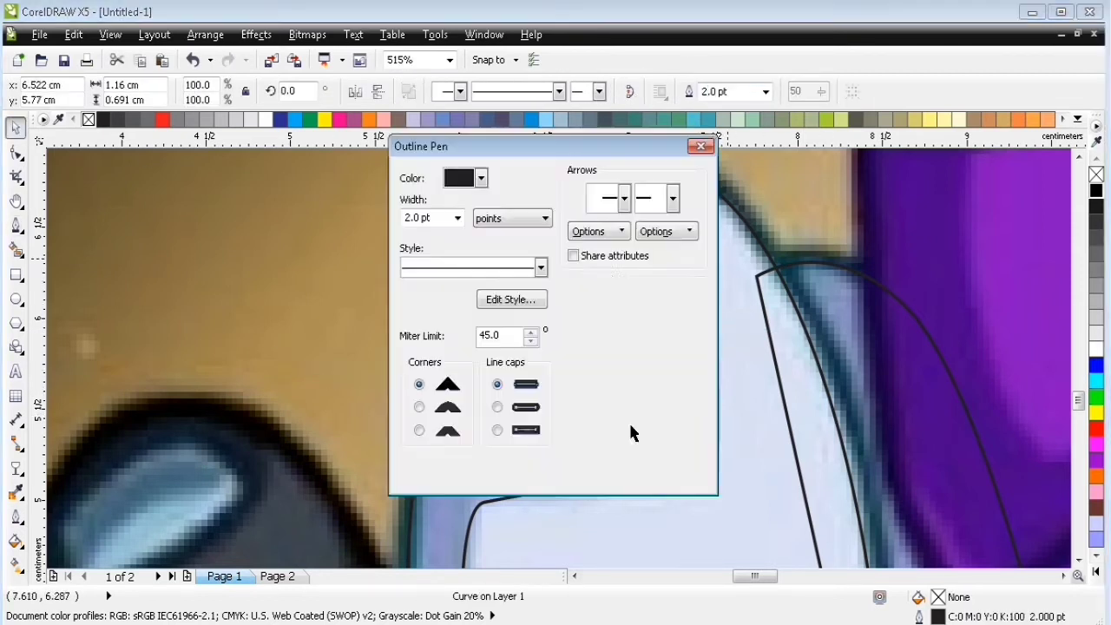
{"action": "left_click", "coordinate": [499, 408]}
{"action": "left_click", "coordinate": [419, 409]}
{"action": "left_click", "coordinate": [539, 475]}
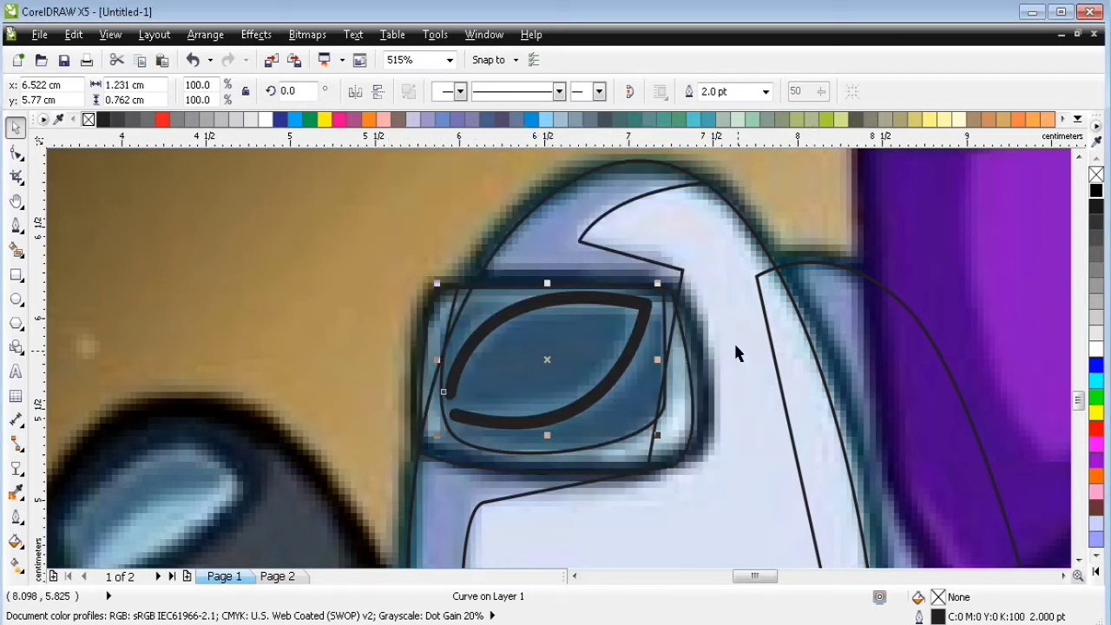
Convert the reflection's outline to an object and fill it and the inner glass with blues sampled from the reference image.
{"action": "key", "text": "ctrl+shift+q"}
{"action": "left_click", "coordinate": [16, 492]}
{"action": "left_click", "coordinate": [16, 128]}
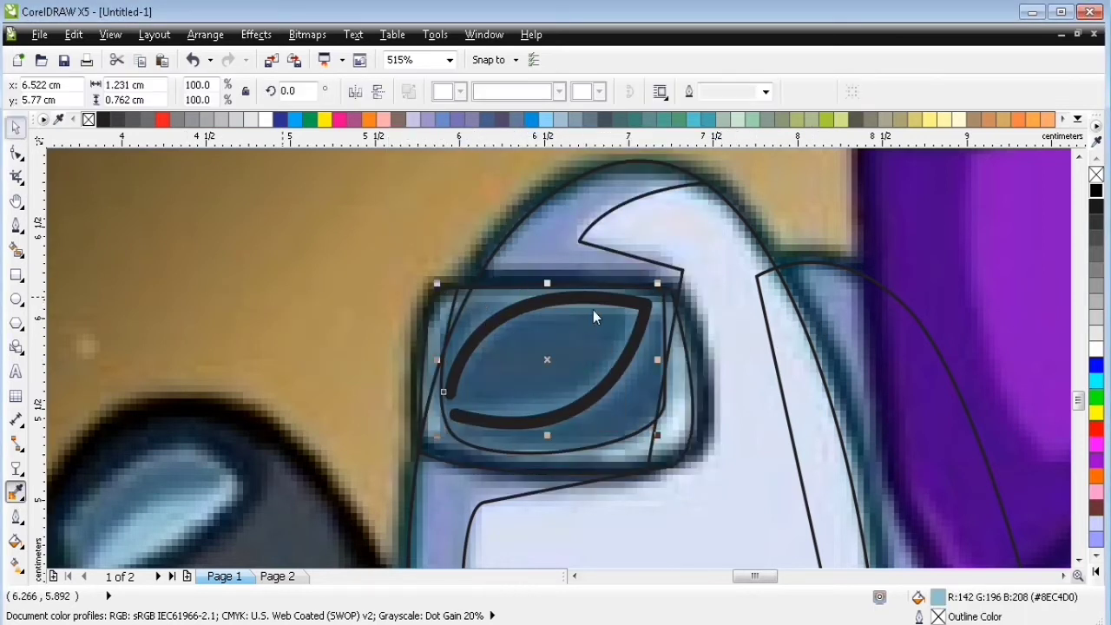
{"action": "left_click", "coordinate": [15, 492]}
{"action": "left_click", "coordinate": [551, 397]}
{"action": "left_click", "coordinate": [547, 421]}
{"action": "left_click", "coordinate": [573, 353], "text": "shift"}
{"action": "left_click", "coordinate": [576, 355]}
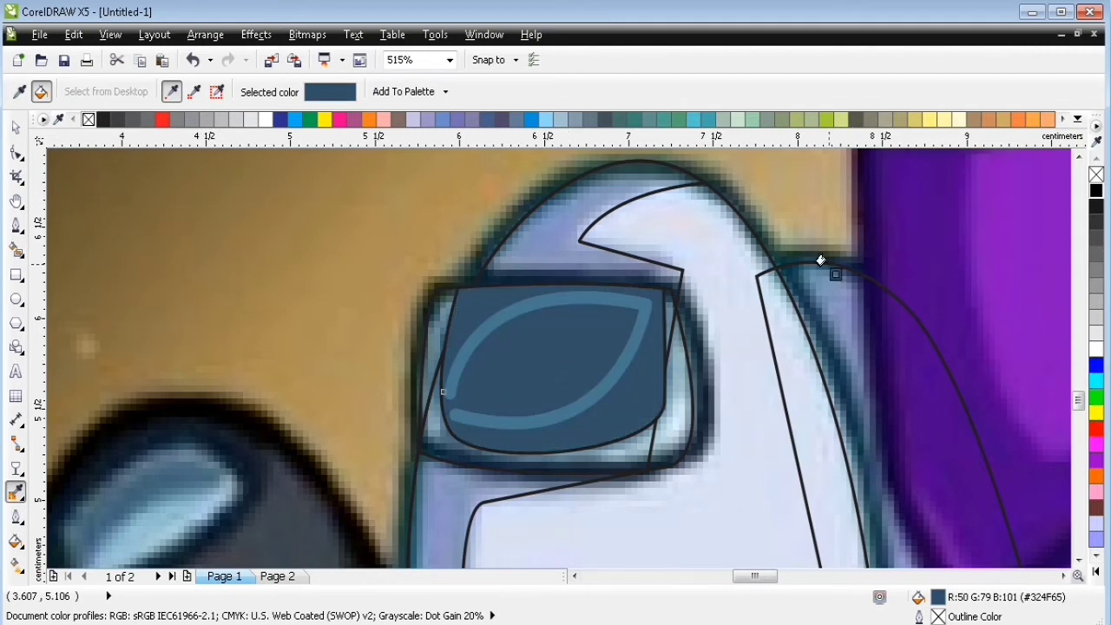
Undo the visor fills, then fill the reflection with sampled grey-blue #577D94 and the inner glass with dark blue #34526A.
{"action": "left_click", "coordinate": [18, 128]}
{"action": "key", "text": "ctrl+z"}
{"action": "key", "text": "ctrl+z"}
{"action": "key", "text": "ctrl+shift+z"}
{"action": "mouse_move", "coordinate": [549, 360]}
{"action": "left_mouse_down"}
{"action": "mouse_move", "coordinate": [609, 381]}
{"action": "mouse_move", "coordinate": [550, 353]}
{"action": "left_mouse_up"}
{"action": "left_click", "coordinate": [16, 492]}
{"action": "left_click", "coordinate": [605, 379]}
{"action": "left_click", "coordinate": [664, 403]}
{"action": "key", "text": "space"}
{"action": "left_click", "coordinate": [15, 492]}
{"action": "left_click", "coordinate": [540, 369]}
{"action": "left_click", "coordinate": [534, 370]}
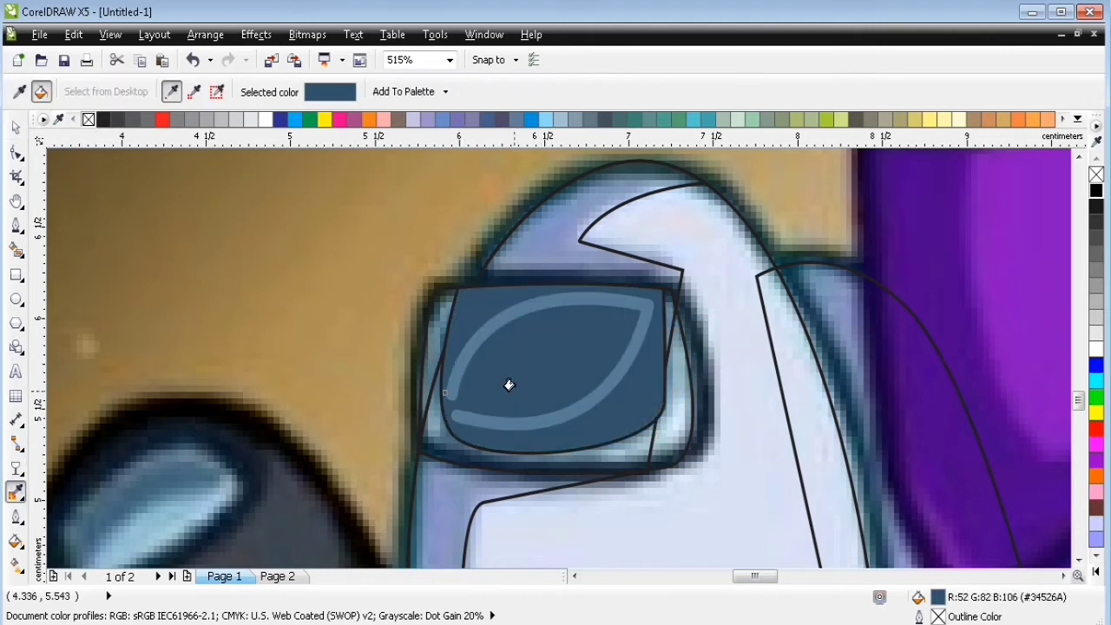
Draw a short highlight curve along the visor's lower-right corner and give it a 2 pt outline with rounded ends.
{"action": "left_click", "coordinate": [16, 129]}
{"action": "left_click", "coordinate": [619, 365]}
{"action": "left_click", "coordinate": [16, 226]}
{"action": "left_click", "coordinate": [680, 393]}
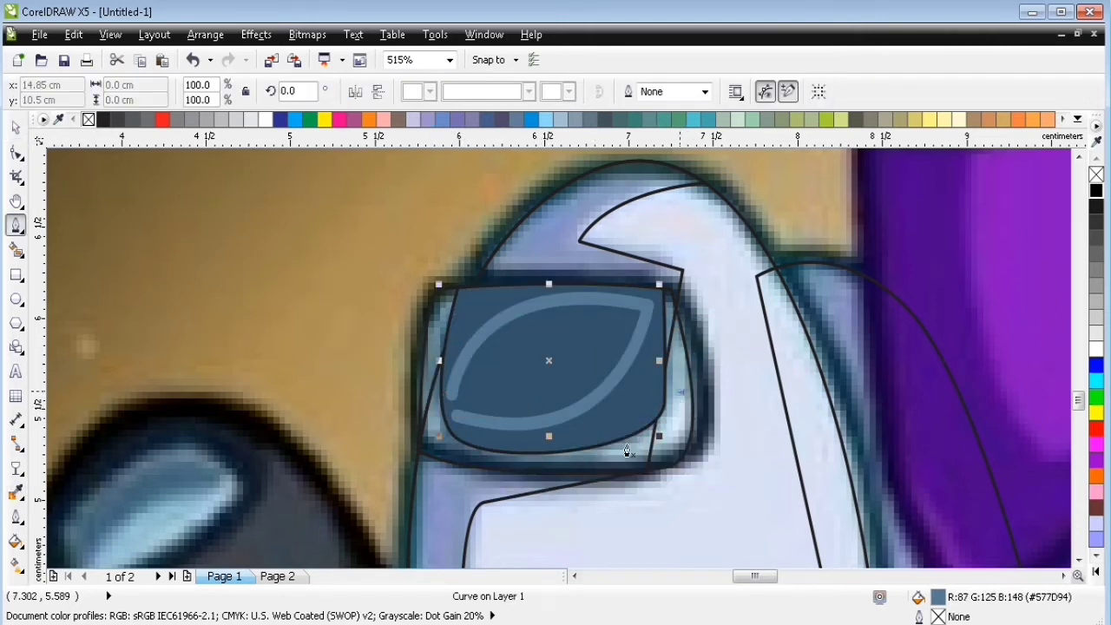
{"action": "left_click_drag", "start_coordinate": [617, 450], "coordinate": [551, 447]}
{"action": "left_click", "coordinate": [17, 131]}
{"action": "double_click", "coordinate": [713, 91]}
{"action": "type", "text": "2"}
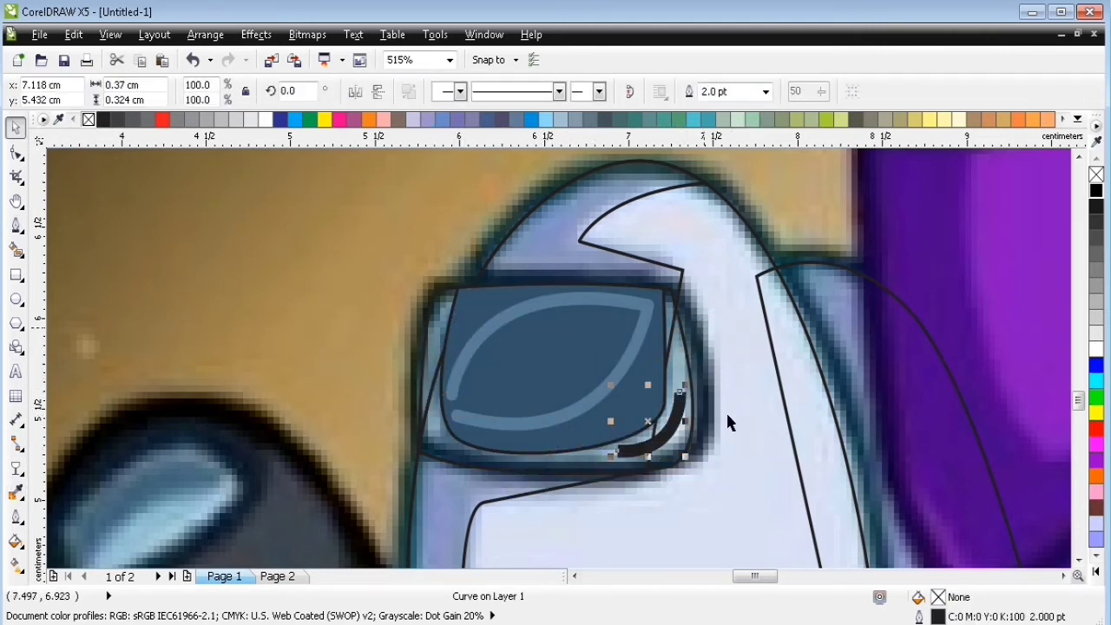
{"action": "key", "text": "F12"}
{"action": "left_click", "coordinate": [537, 475]}
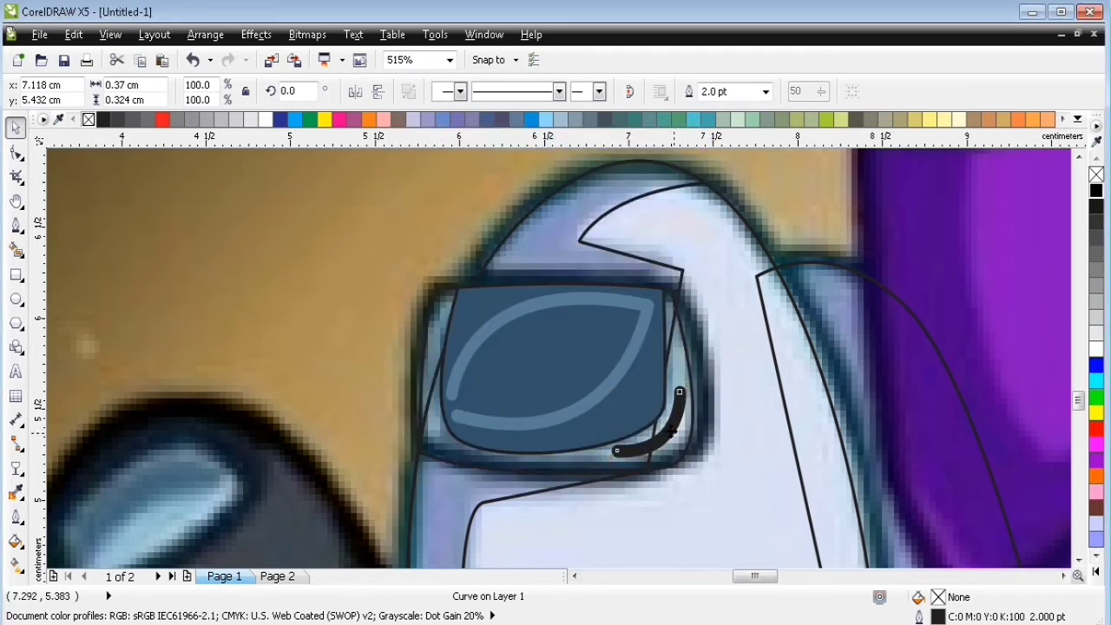
Cut a gap in the visor highlight using a narrow rectangle drawn across it, and delete the rectangle.
{"action": "key", "text": "F6"}
{"action": "left_click_drag", "start_coordinate": [636, 425], "coordinate": [654, 471]}
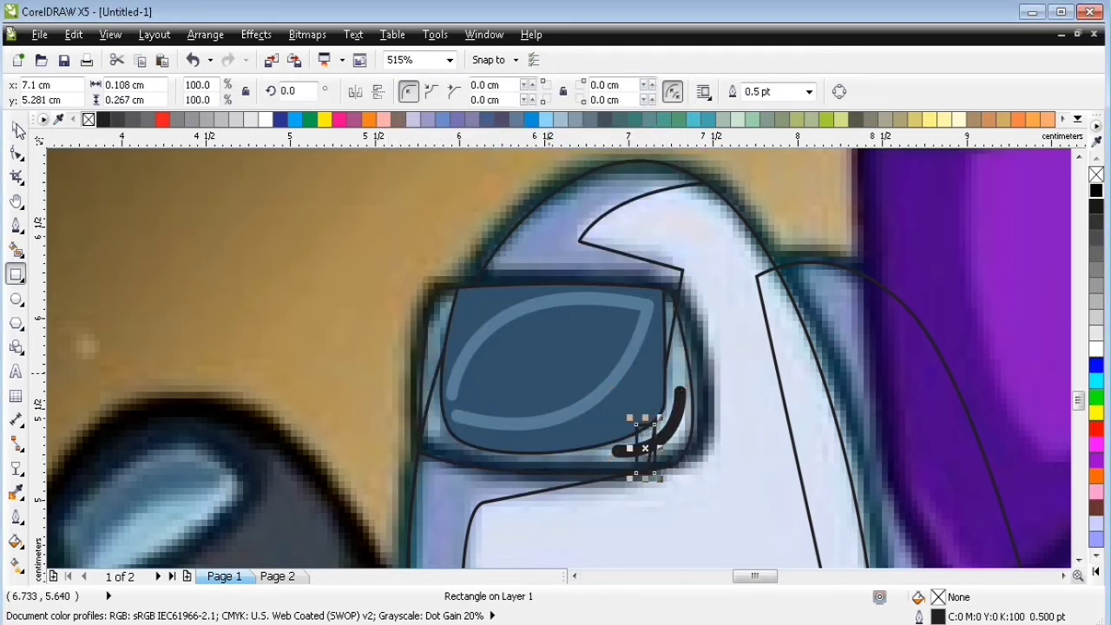
{"action": "left_click", "coordinate": [18, 128]}
{"action": "left_click", "coordinate": [678, 405], "text": "shift"}
{"action": "left_click", "coordinate": [549, 94]}
{"action": "left_click", "coordinate": [646, 428]}
{"action": "key", "text": "Delete"}
Convert the highlight strokes to a white-filled object, and fill the visor's outer shape with sampled grey-blue #7392A4.
{"action": "left_click", "coordinate": [669, 425]}
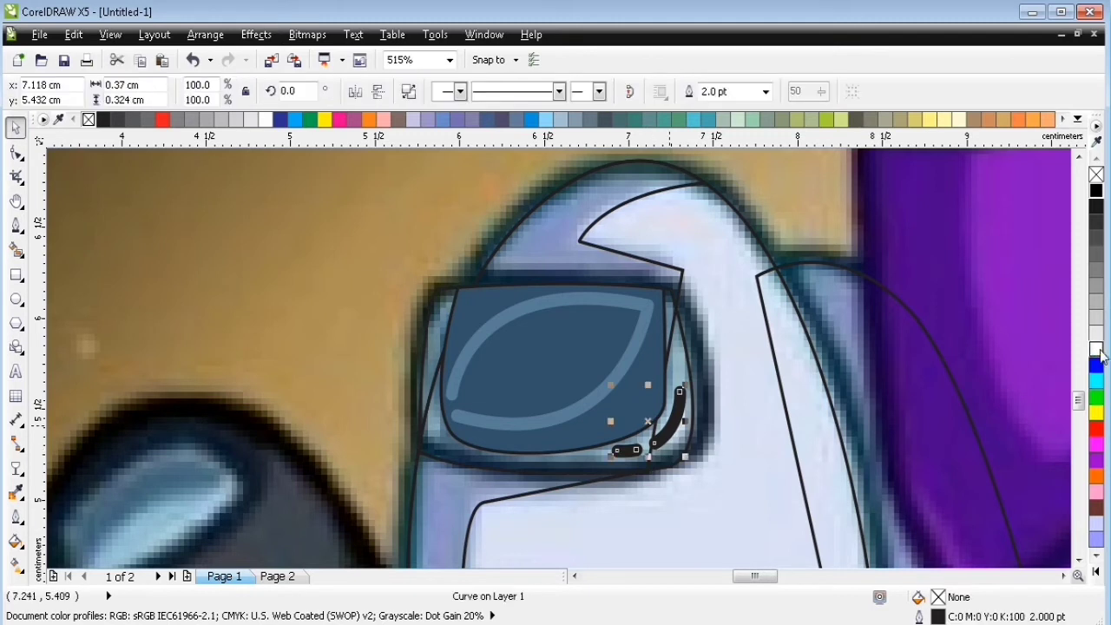
{"action": "key", "text": "ctrl+shift+q"}
{"action": "left_click", "coordinate": [1100, 353]}
{"action": "left_click", "coordinate": [15, 492]}
{"action": "left_click", "coordinate": [668, 414]}
{"action": "left_click", "coordinate": [428, 424]}
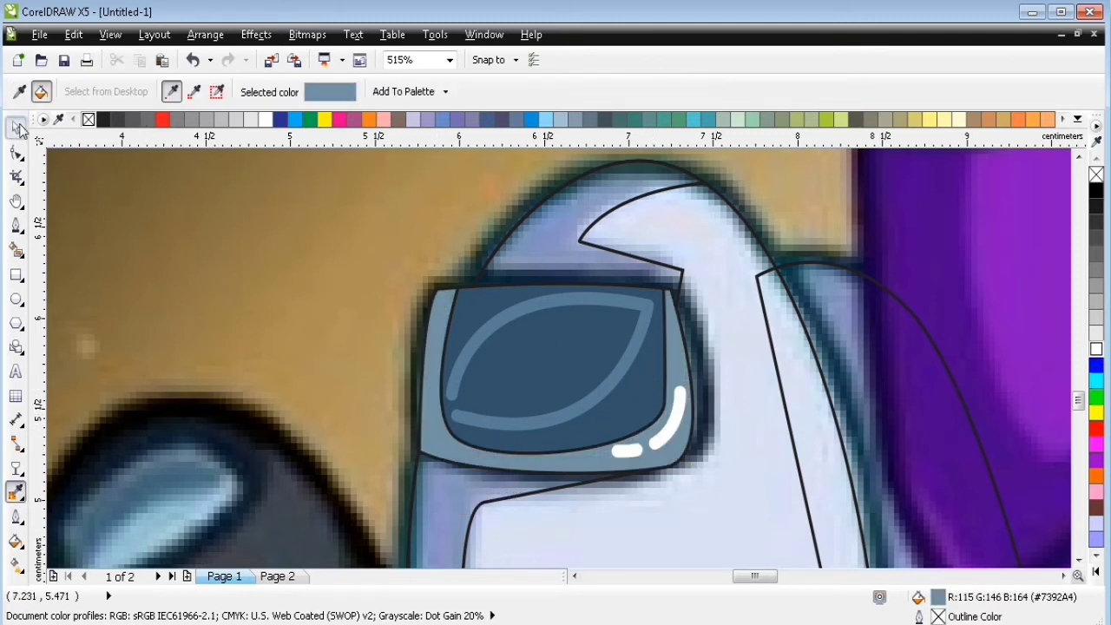
Remove the inner glass outline and give the visor's outer shape a 6 pt black outline behind the fill with rounded corners.
{"action": "left_click", "coordinate": [17, 129]}
{"action": "left_click", "coordinate": [569, 426]}
{"action": "right_click", "coordinate": [88, 120]}
{"action": "left_click", "coordinate": [441, 302]}
{"action": "left_click_drag", "start_coordinate": [738, 92], "coordinate": [586, 127]}
{"action": "type", "text": "8"}
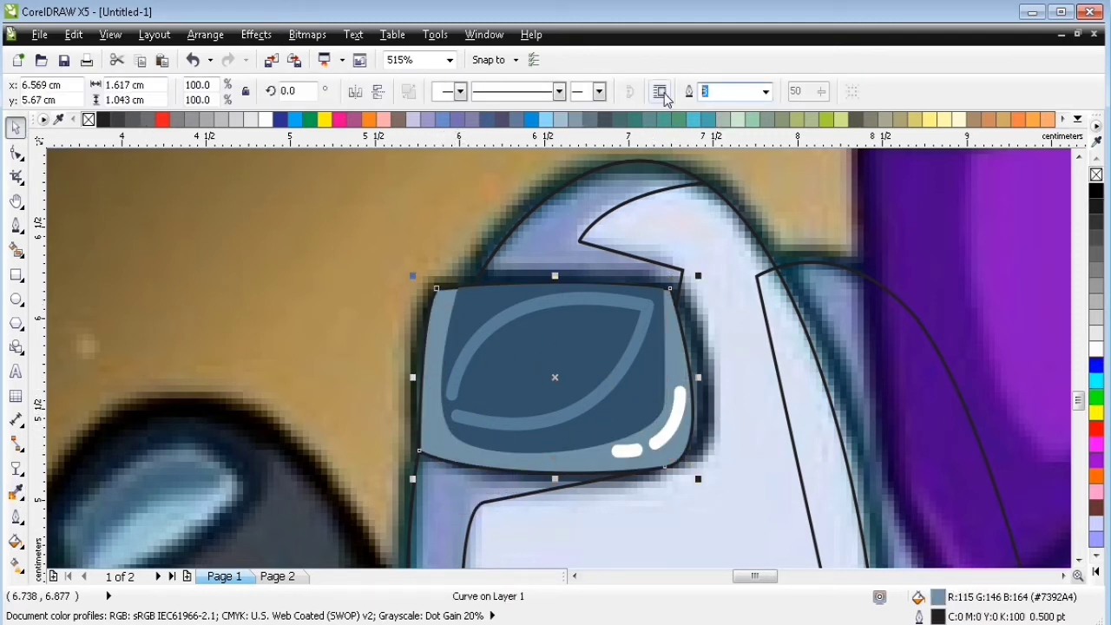
{"action": "key", "text": "Return"}
{"action": "key", "text": "F12"}
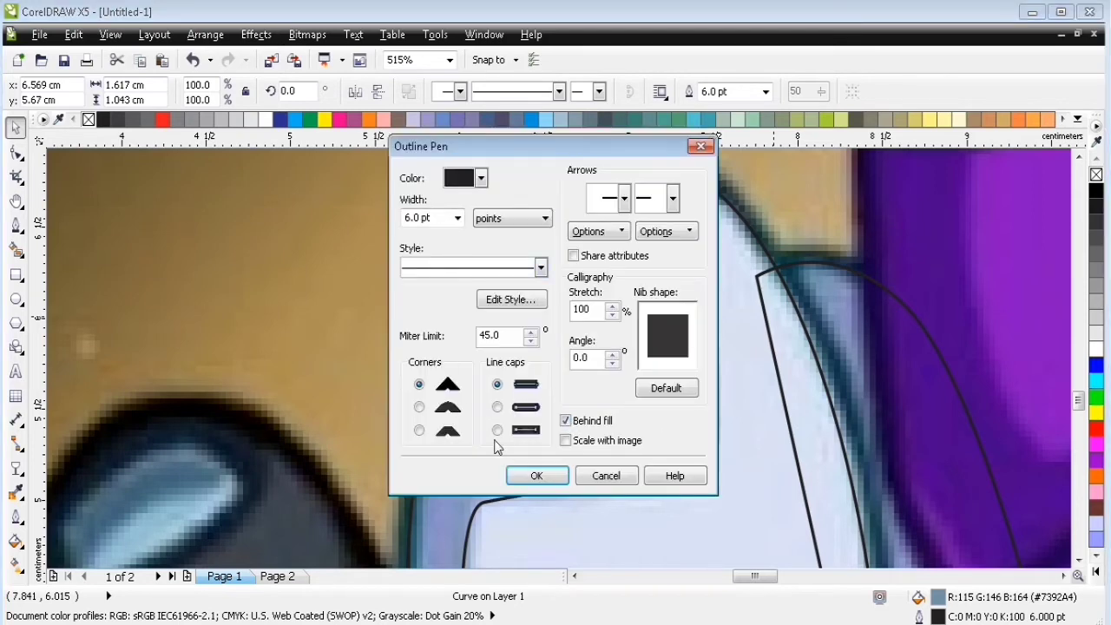
{"action": "left_click", "coordinate": [546, 476]}
Fill the white character's shadow shapes and backpack with sampled blue #8693BF and the body with pale blue #D8E1F3.
{"action": "scroll", "coordinate": [787, 263], "scroll_direction": "down", "scroll_amount": 1}
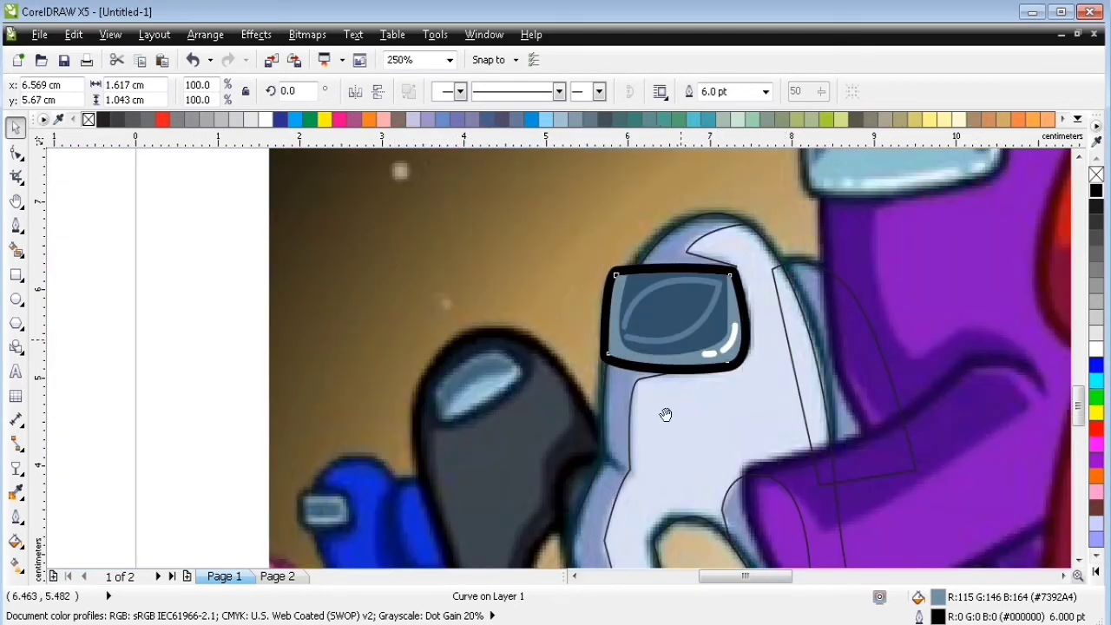
{"action": "left_click_drag", "start_coordinate": [666, 414], "coordinate": [562, 325]}
{"action": "scroll", "coordinate": [639, 298], "scroll_direction": "down", "scroll_amount": 1}
{"action": "left_click_drag", "start_coordinate": [755, 438], "coordinate": [754, 438]}
{"action": "key", "text": "space"}
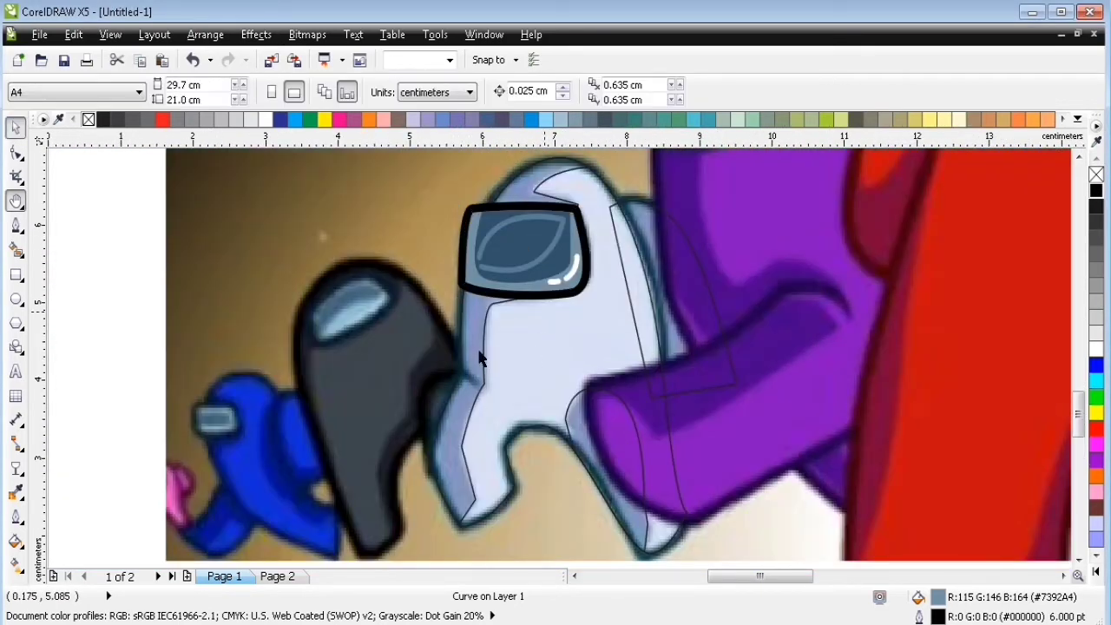
{"action": "left_click", "coordinate": [126, 260]}
{"action": "left_click", "coordinate": [15, 491]}
{"action": "left_click", "coordinate": [471, 347]}
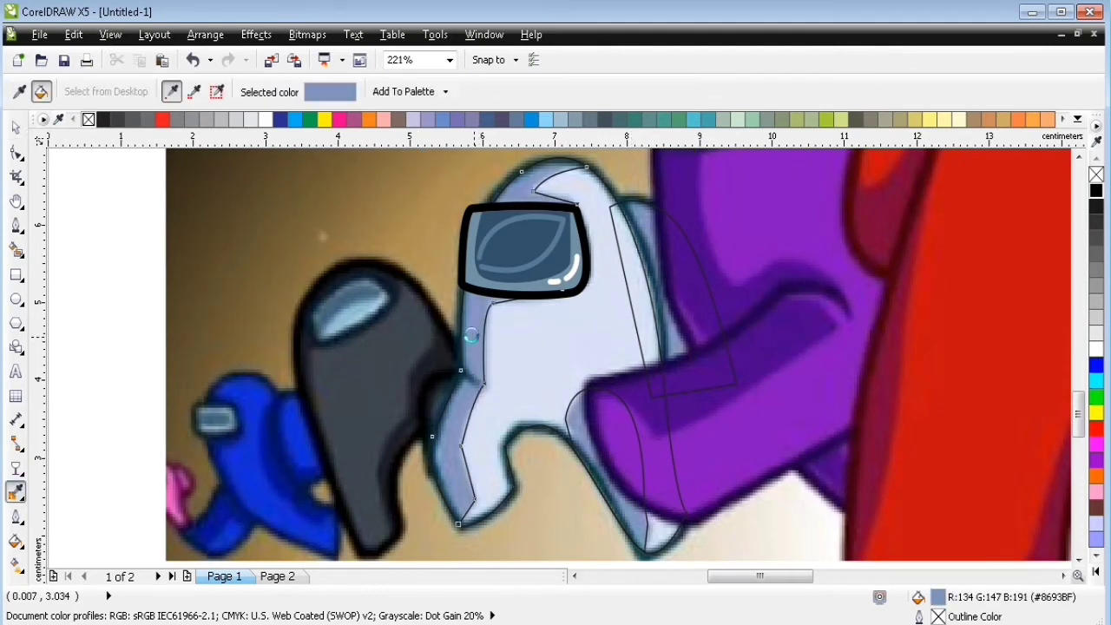
{"action": "left_click", "coordinate": [471, 347]}
{"action": "left_click", "coordinate": [636, 287]}
{"action": "left_click", "coordinate": [623, 493]}
{"action": "left_click", "coordinate": [542, 358], "text": "shift"}
{"action": "left_click", "coordinate": [605, 365]}
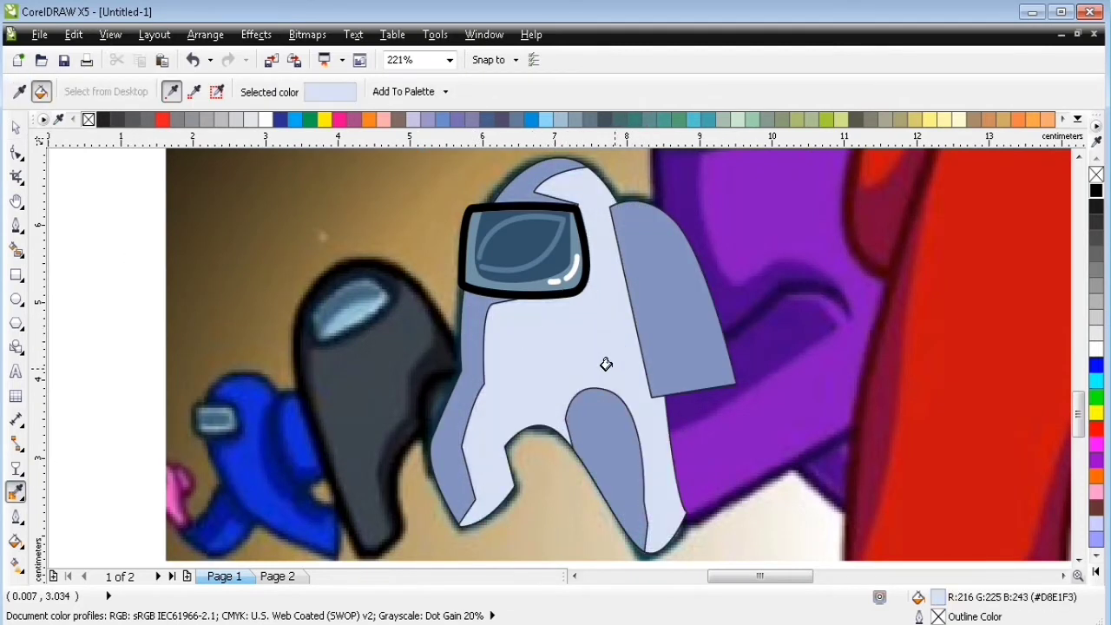
Remove the outlines from the white character's two body shadow shapes and set the body's outline to 8 pt.
{"action": "key", "text": "space"}
{"action": "left_click", "coordinate": [612, 334]}
{"action": "key", "text": "Delete"}
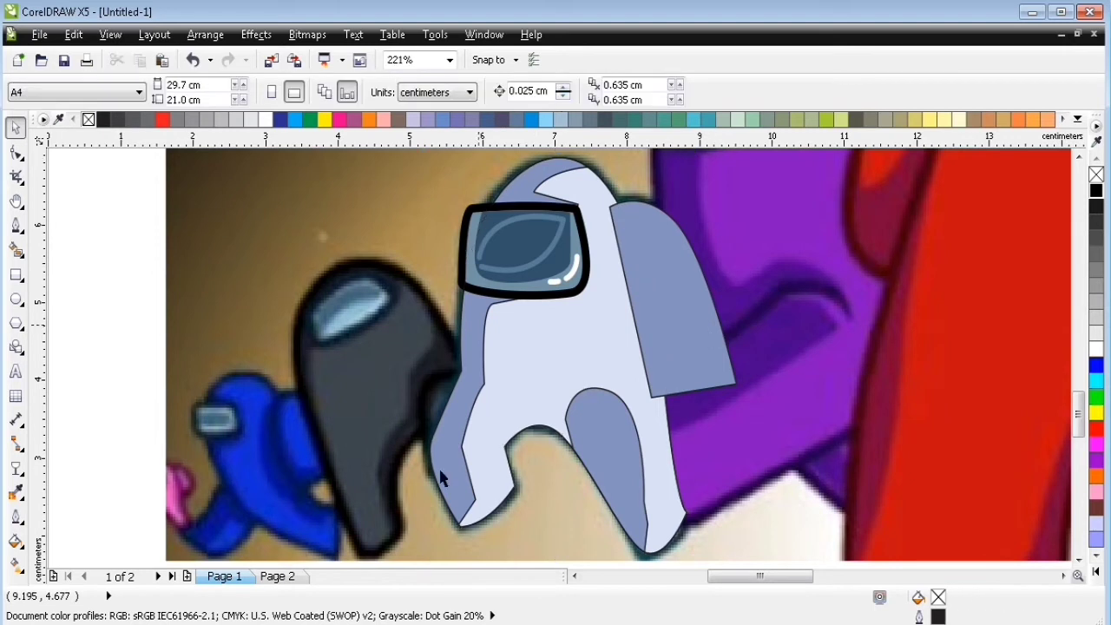
{"action": "left_click", "coordinate": [455, 476]}
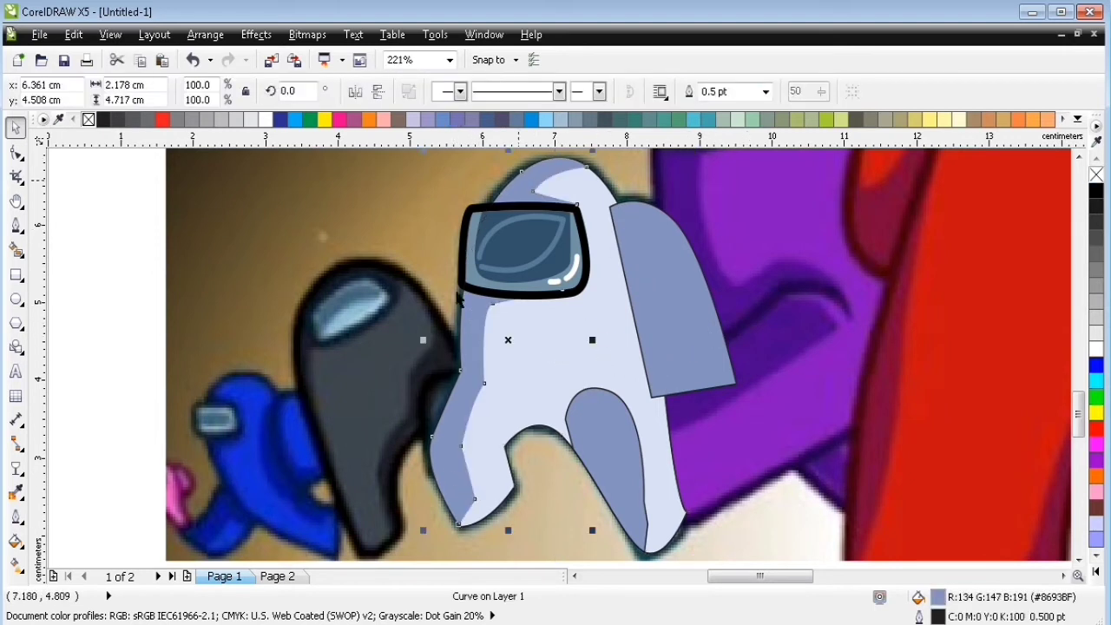
{"action": "key", "text": "Tab"}
{"action": "type", "text": "8"}
{"action": "key", "text": "Return"}
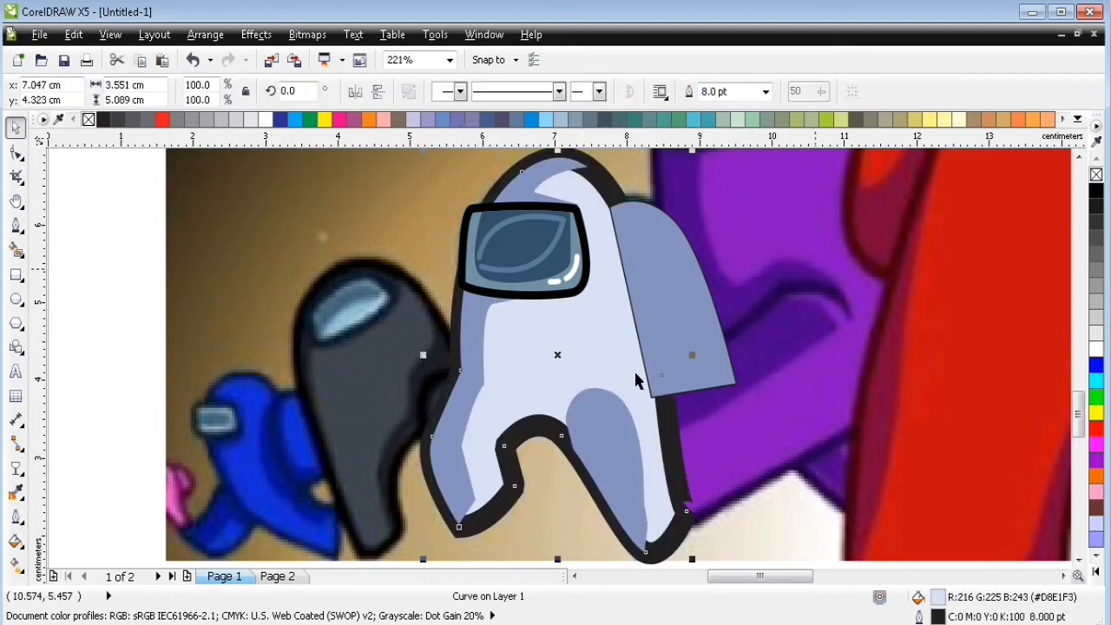
Place the body's outline behind its fill with rounded corners and color it pure black.
{"action": "key", "text": "F12"}
{"action": "left_click", "coordinate": [420, 407]}
{"action": "key", "text": "Return"}
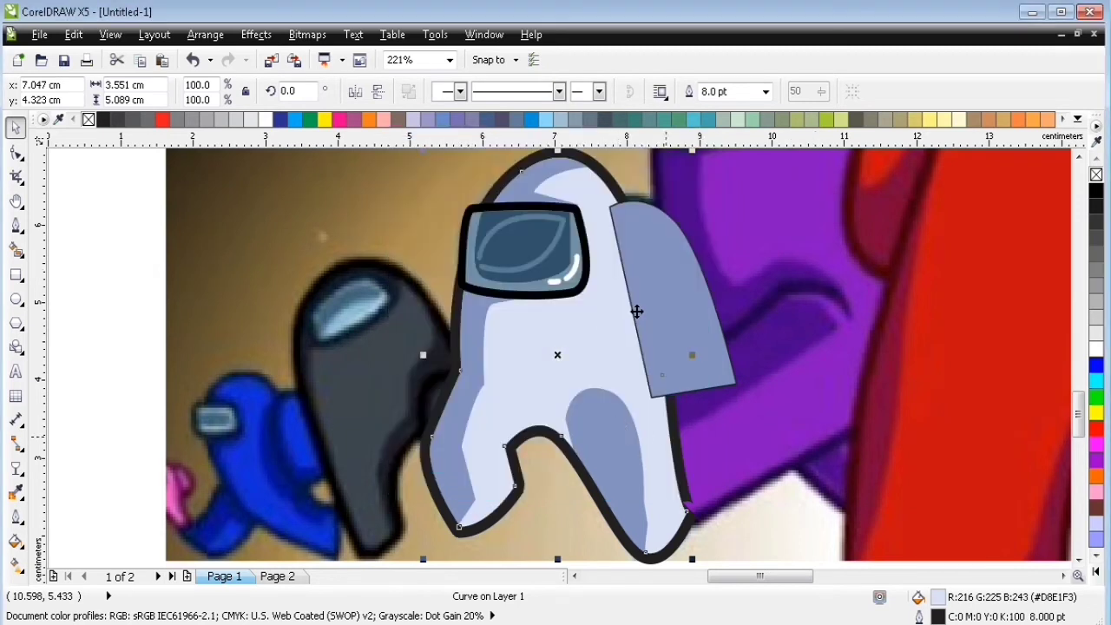
{"action": "left_click", "coordinate": [154, 318]}
{"action": "left_click", "coordinate": [679, 467]}
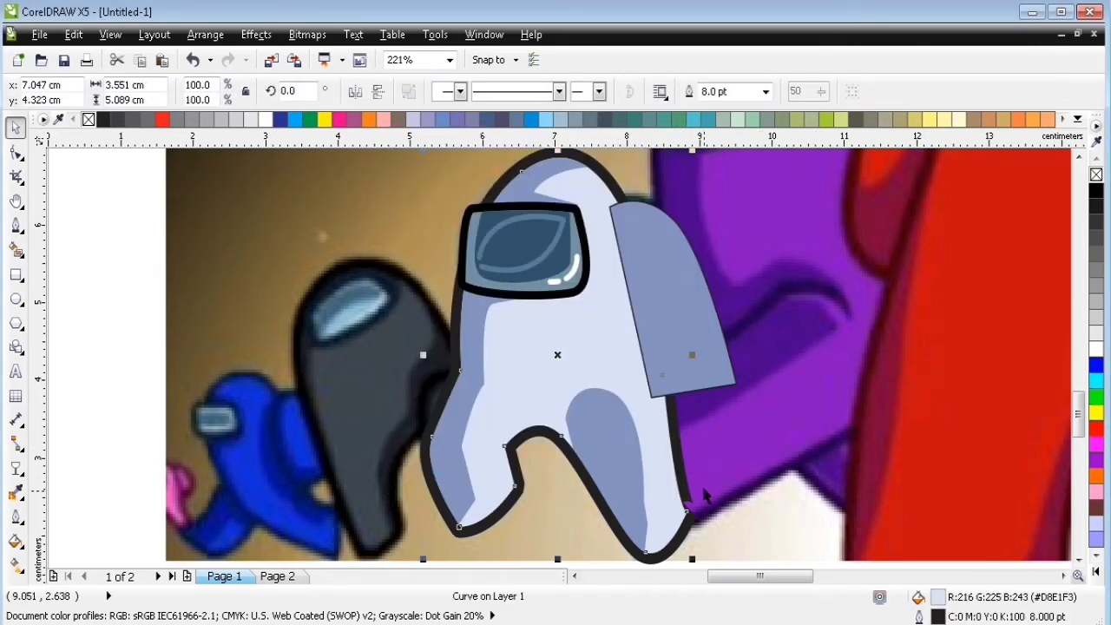
{"action": "right_click", "coordinate": [1096, 190]}
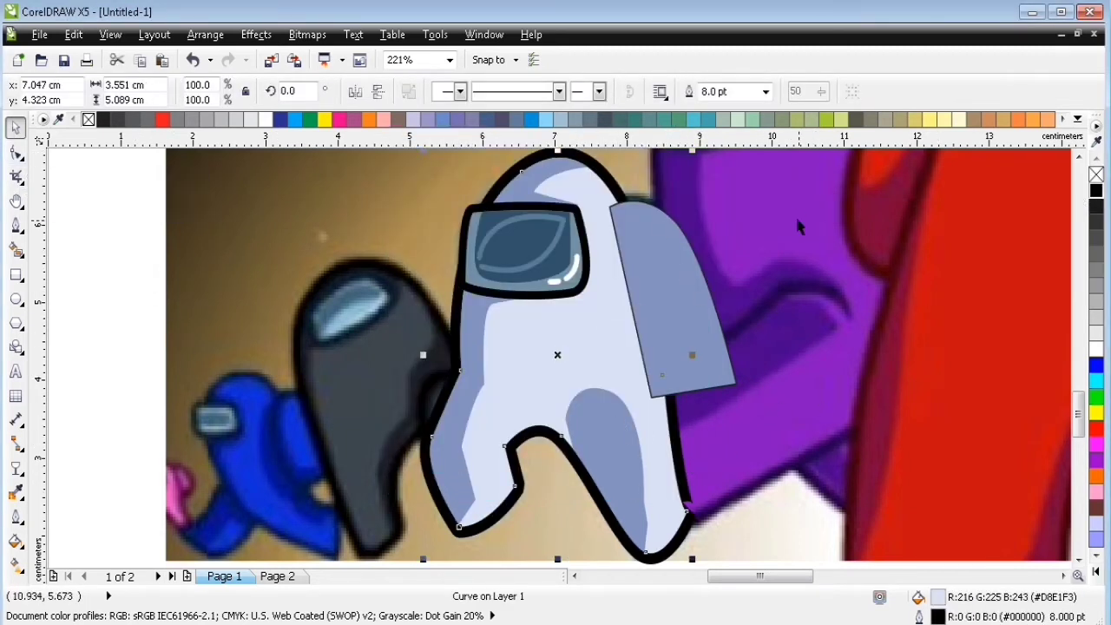
Draw a short 4 pt crease line, about 0.36 cm wide, at the bend on the edge of the white character's body.
{"action": "key", "text": "F5"}
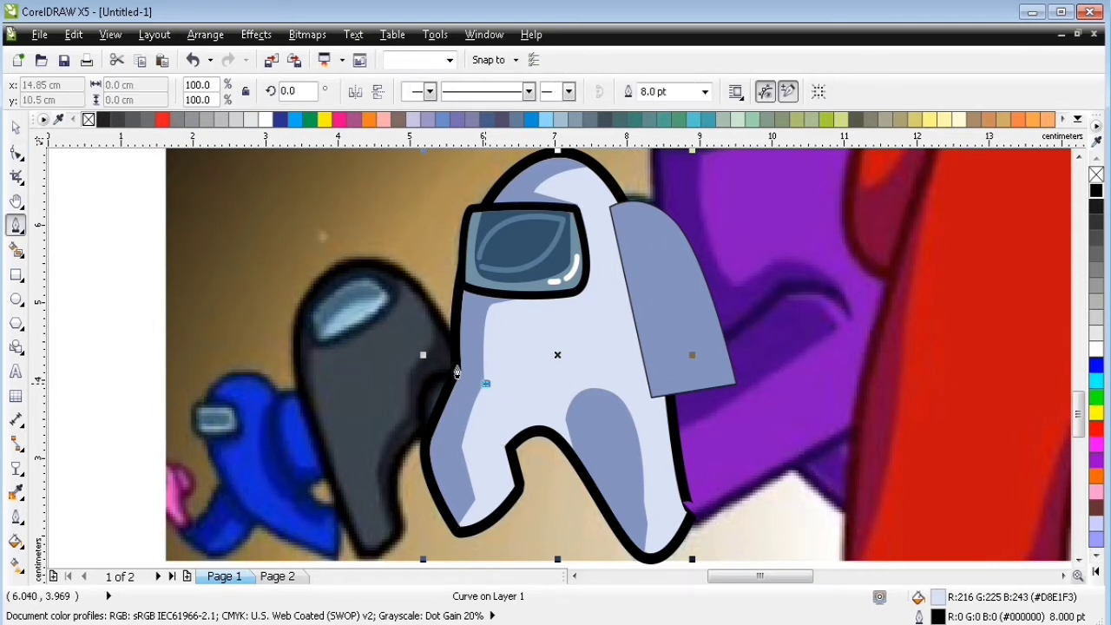
{"action": "left_click", "coordinate": [459, 371]}
{"action": "key", "text": "space"}
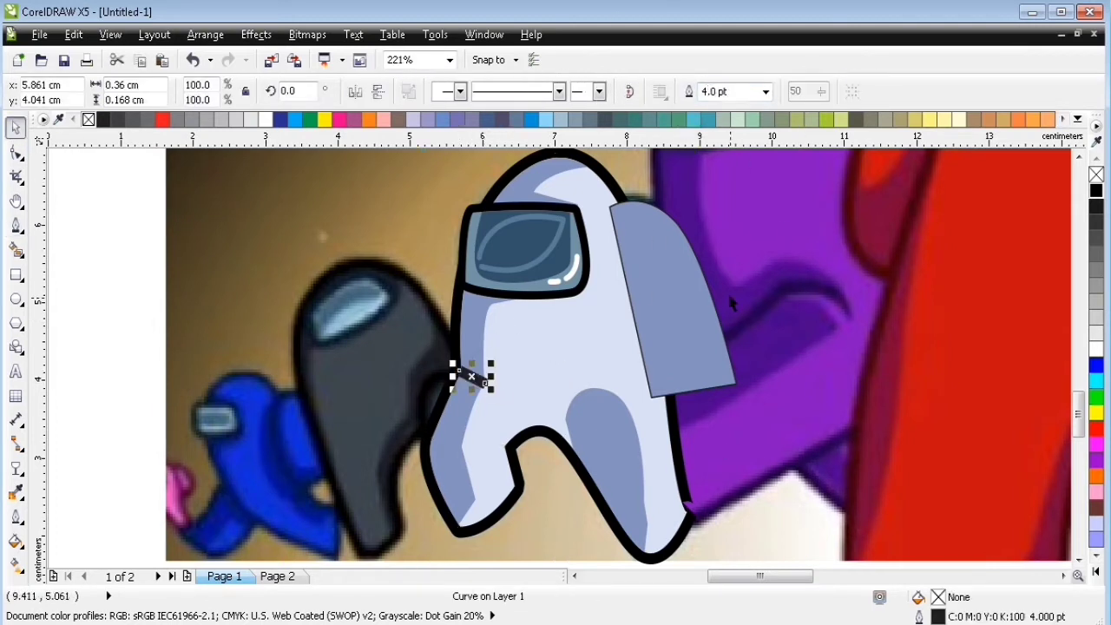
Move the white character's eight shapes to page 2, leaving the crease line on page 1.
{"action": "key", "text": "F2"}
{"action": "left_click_drag", "start_coordinate": [692, 315], "coordinate": [360, 439]}
{"action": "key", "text": "F4"}
{"action": "left_click", "coordinate": [357, 383]}
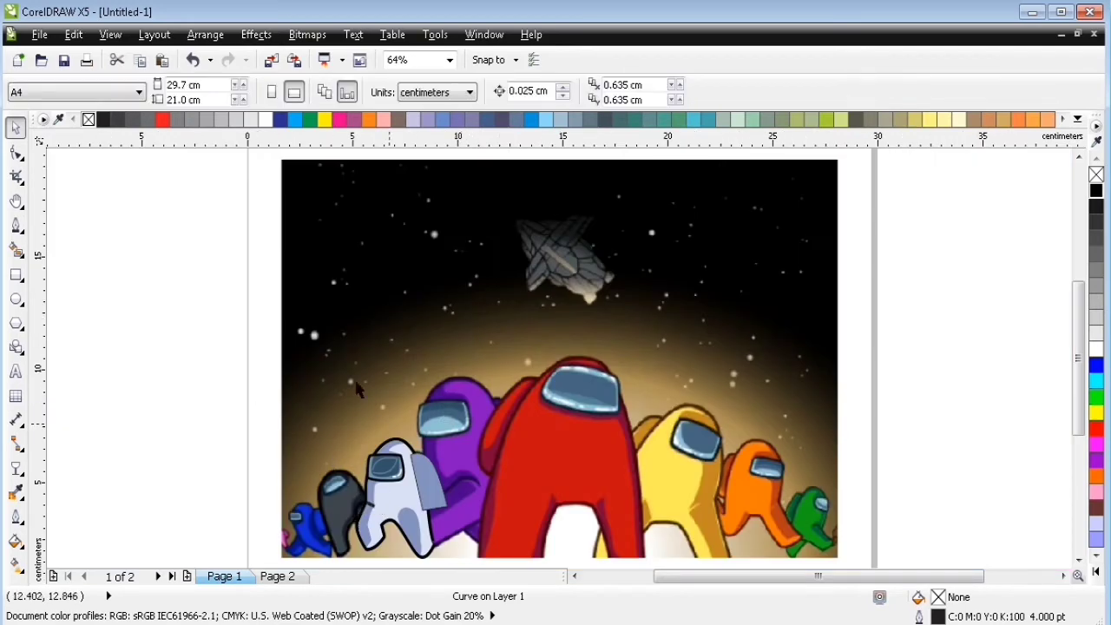
{"action": "scroll", "coordinate": [357, 390], "scroll_direction": "up", "scroll_amount": 2}
{"action": "left_click_drag", "start_coordinate": [437, 521], "coordinate": [644, 276]}
{"action": "left_click_drag", "start_coordinate": [344, 377], "coordinate": [521, 411]}
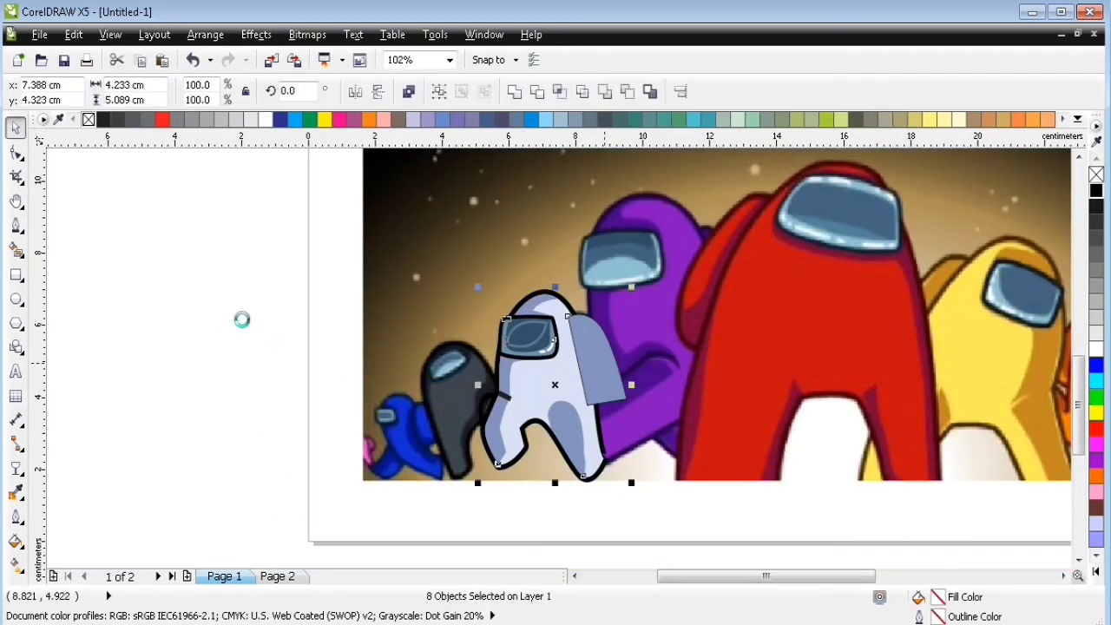
{"action": "key", "text": "ctrl+x"}
{"action": "key", "text": "Page_Down"}
{"action": "key", "text": "ctrl+v"}
Give the white character's backpack a 4 pt outline and place it behind the body.
{"action": "left_click", "coordinate": [607, 368]}
{"action": "left_click", "coordinate": [728, 91]}
{"action": "type", "text": "4"}
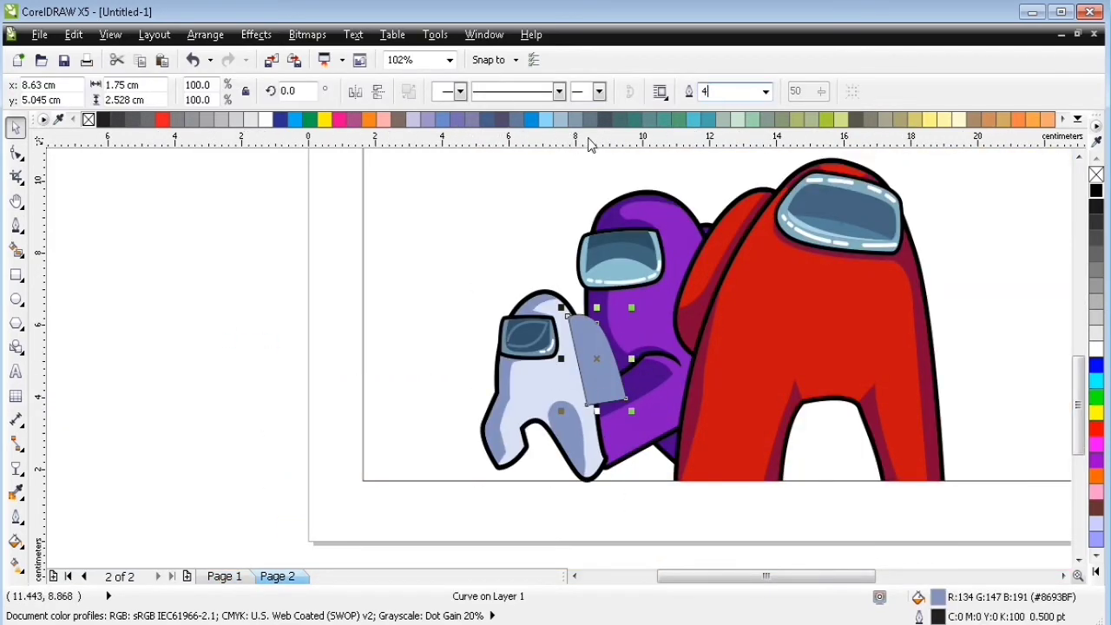
{"action": "key", "text": "ctrl+a"}
{"action": "left_click", "coordinate": [259, 286]}
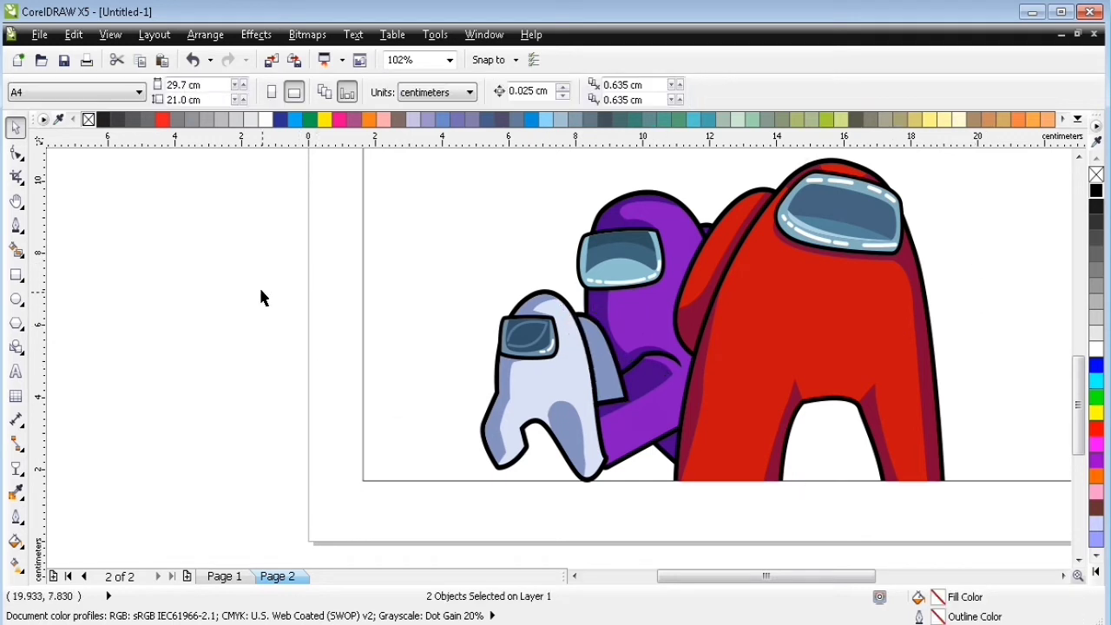
Convert the crease line on page 1 into a pointed three-node wedge and fill it with sampled dark teal #09323A.
{"action": "key", "text": "Page_Up"}
{"action": "left_click_drag", "start_coordinate": [541, 414], "coordinate": [478, 370]}
{"action": "left_click_drag", "start_coordinate": [423, 455], "coordinate": [613, 343]}
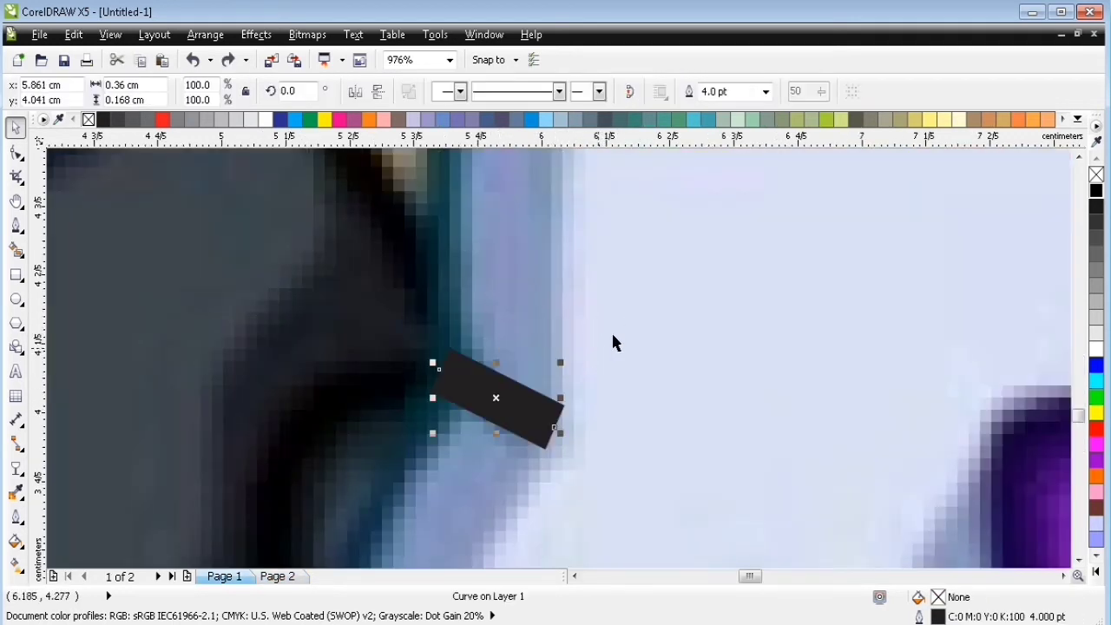
{"action": "key", "text": "F10"}
{"action": "left_click", "coordinate": [545, 446]}
{"action": "key", "text": "Delete"}
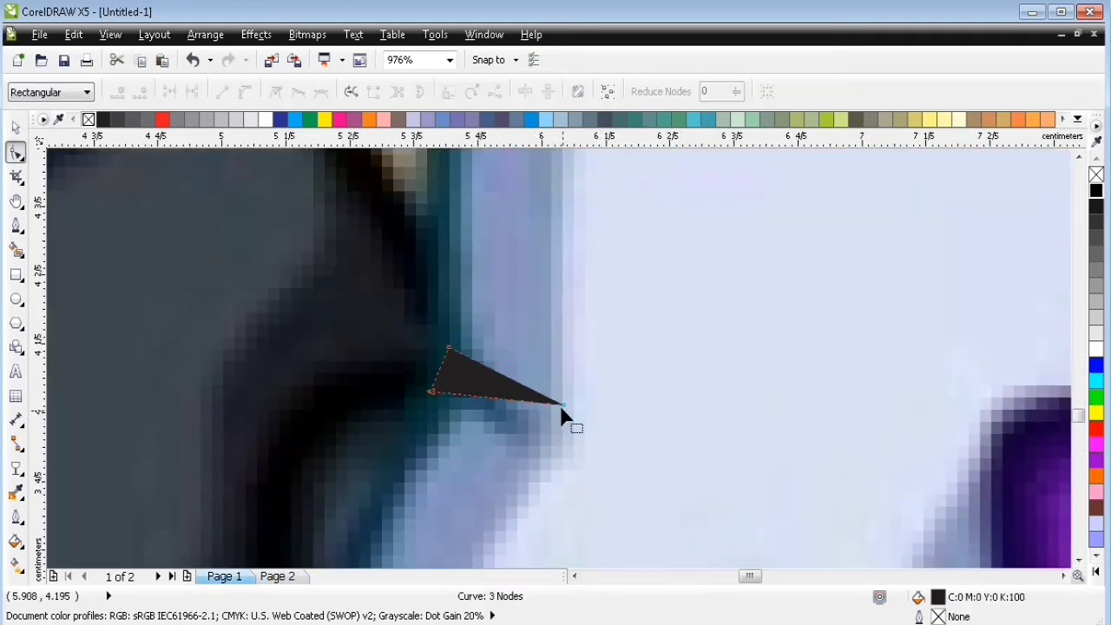
{"action": "left_click_drag", "start_coordinate": [565, 408], "coordinate": [560, 445]}
{"action": "key", "text": "i"}
{"action": "left_click", "coordinate": [429, 390]}
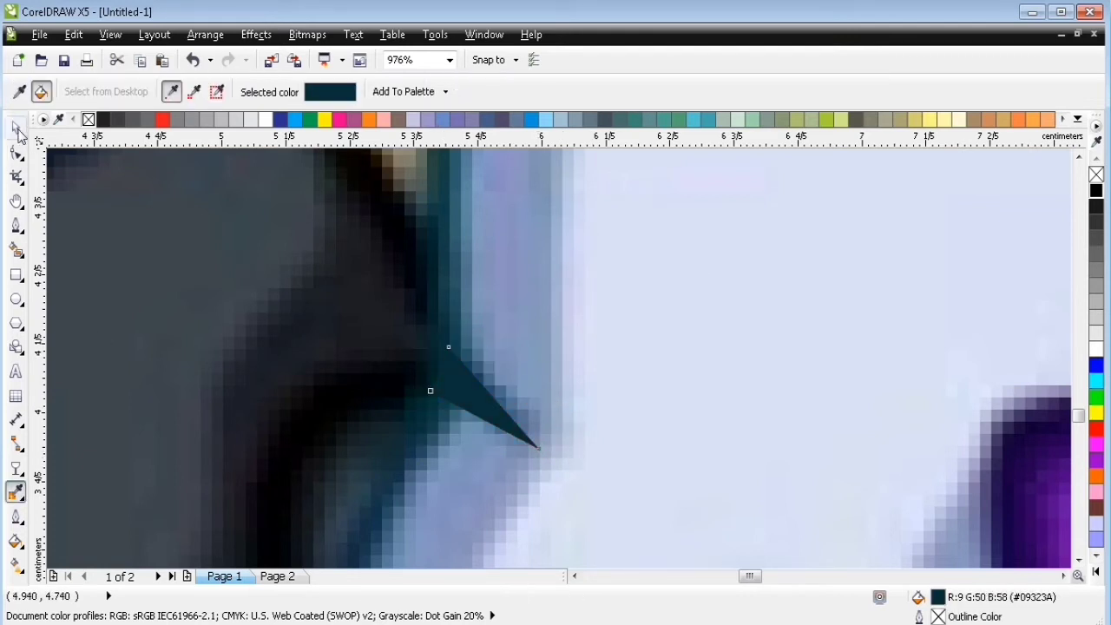
Move the crease wedge to page 2 and recolor the white character's body outline with dark teal #09323A.
{"action": "key", "text": "space"}
{"action": "key", "text": "Page_Down"}
{"action": "key", "text": "i"}
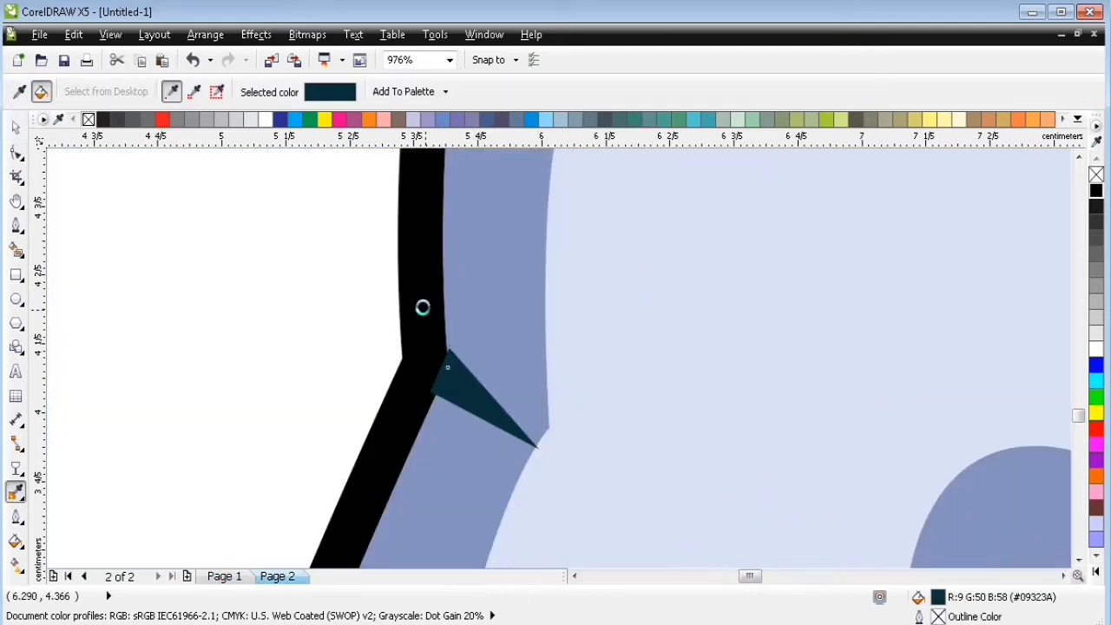
{"action": "left_click", "coordinate": [422, 305]}
{"action": "key", "text": "F10"}
{"action": "left_click", "coordinate": [439, 338]}
{"action": "scroll", "coordinate": [589, 283], "scroll_direction": "down", "scroll_amount": 3}
{"action": "left_click", "coordinate": [16, 128]}
{"action": "left_click_drag", "start_coordinate": [679, 239], "coordinate": [526, 321]}
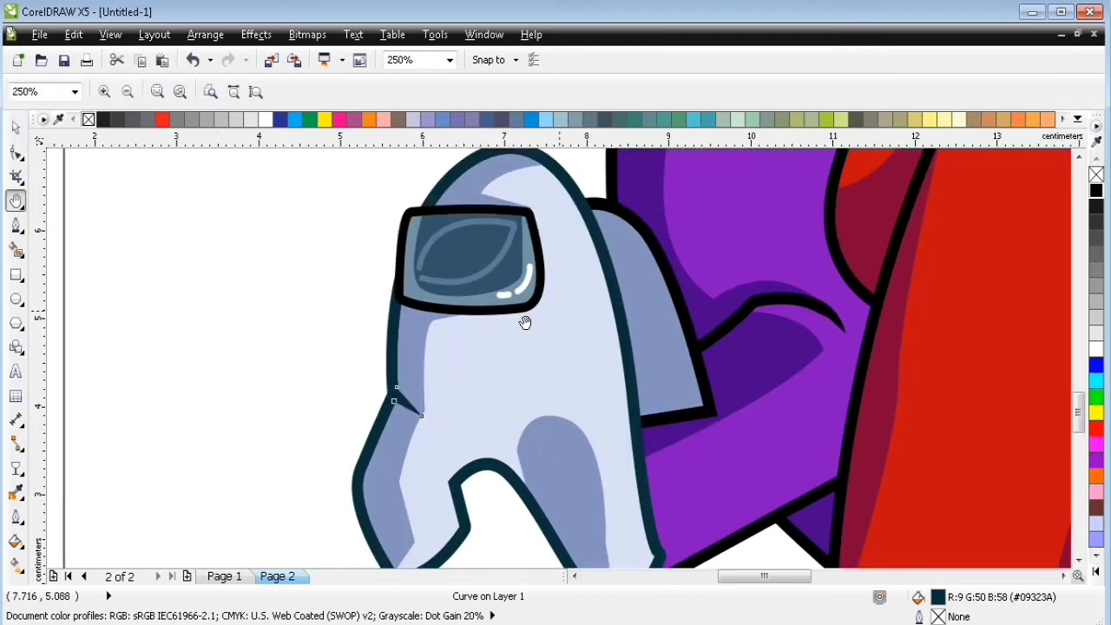
Recolor the outlines of the white character's visor and backpack with the same dark teal #09323A.
{"action": "key", "text": "Page_Up"}
{"action": "key", "text": "Page_Down"}
{"action": "left_click", "coordinate": [17, 497]}
{"action": "left_click", "coordinate": [393, 339]}
{"action": "left_click", "coordinate": [434, 300]}
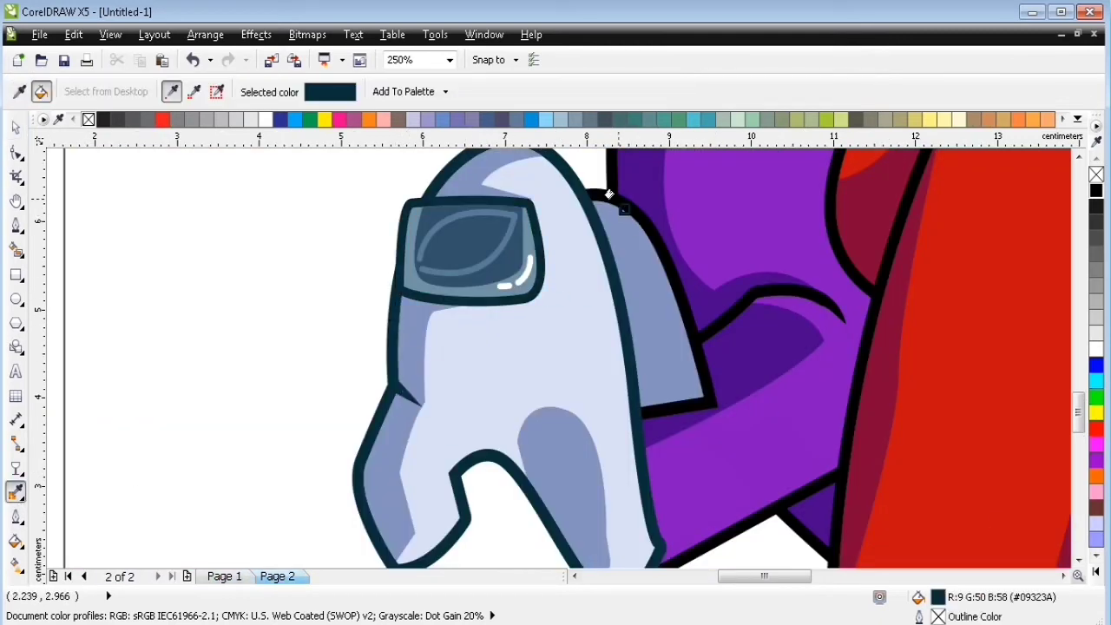
{"action": "left_click", "coordinate": [612, 197]}
Group all nine objects of the white character.
{"action": "left_click", "coordinate": [15, 127]}
{"action": "scroll", "coordinate": [743, 309], "scroll_direction": "down", "scroll_amount": 2}
{"action": "left_click_drag", "start_coordinate": [610, 436], "coordinate": [770, 309]}
{"action": "key", "text": "ctrl+g"}
PowerClip the white character group into the page 2 frame and place it behind the purple character.
{"action": "left_click", "coordinate": [257, 33]}
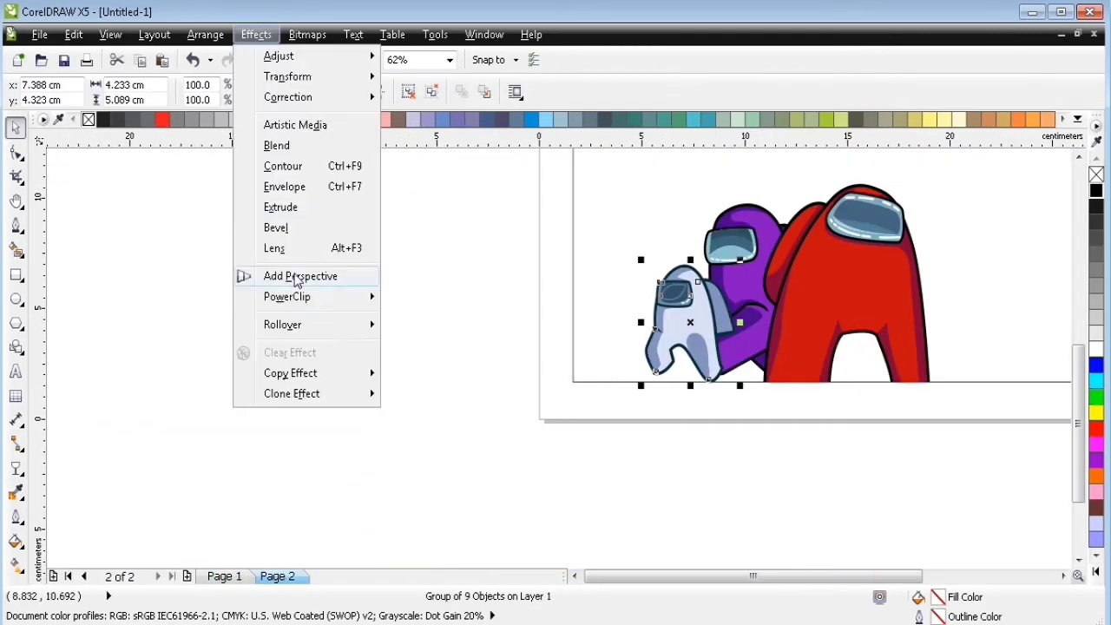
{"action": "left_click", "coordinate": [434, 295]}
{"action": "left_click", "coordinate": [728, 319]}
{"action": "left_click", "coordinate": [728, 319], "text": "ctrl"}
{"action": "left_click", "coordinate": [461, 246]}
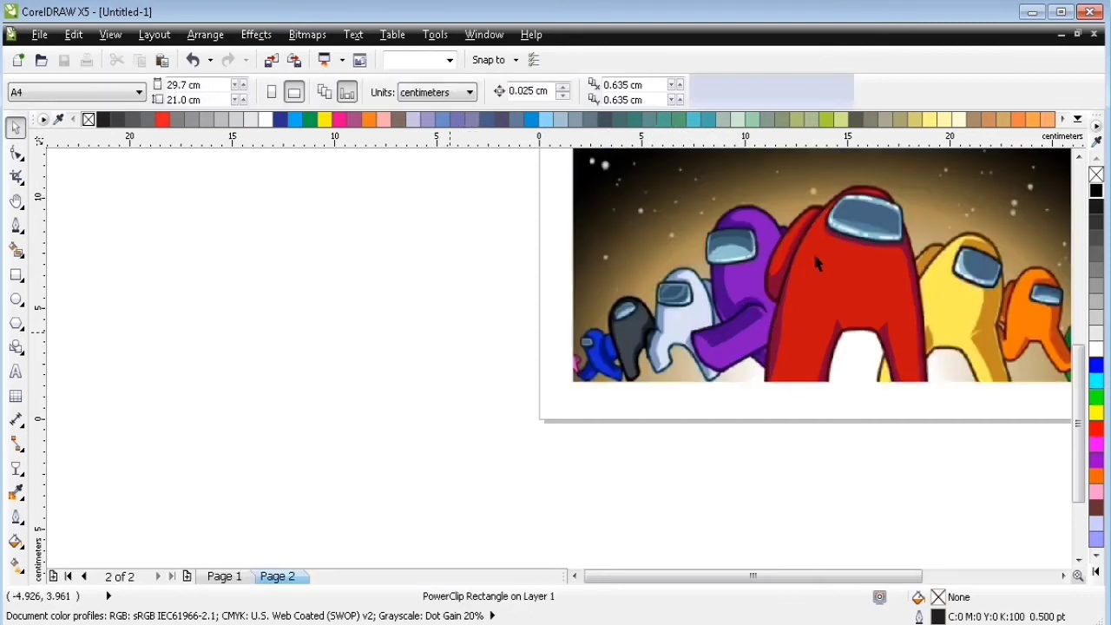
Trace the black character's body on page 1 as a closed curve about 2.4 cm wide and 3.7 cm tall.
{"action": "key", "text": "Page_Up"}
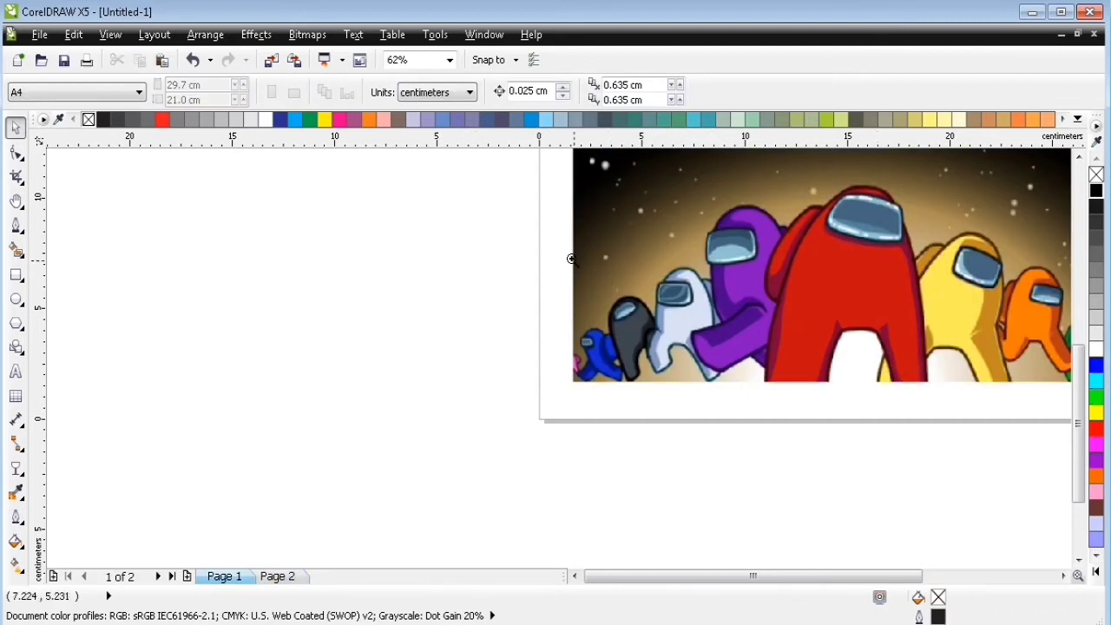
{"action": "scroll", "coordinate": [685, 373], "scroll_direction": "up", "scroll_amount": 3}
{"action": "key", "text": "F5"}
{"action": "left_click", "coordinate": [492, 245]}
{"action": "left_click_drag", "start_coordinate": [621, 306], "coordinate": [643, 388]}
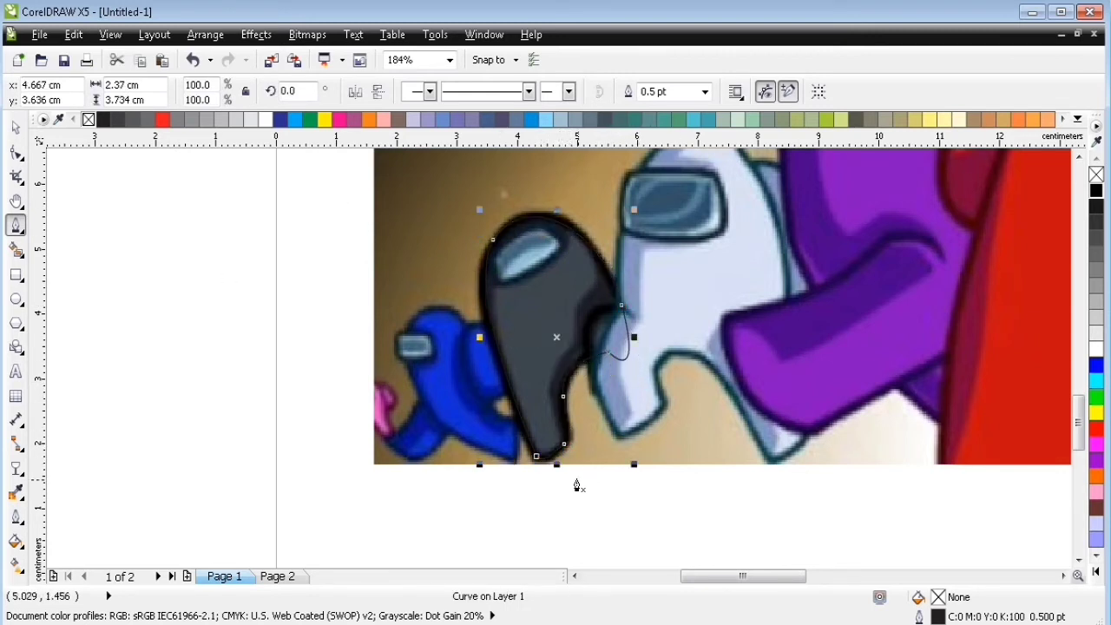
Draw two closed cutter shapes over the black character's body, following its right shadow edge and its left and upper shadow edge.
{"action": "left_click_drag", "start_coordinate": [578, 475], "coordinate": [571, 465]}
{"action": "left_click_drag", "start_coordinate": [566, 350], "coordinate": [596, 234]}
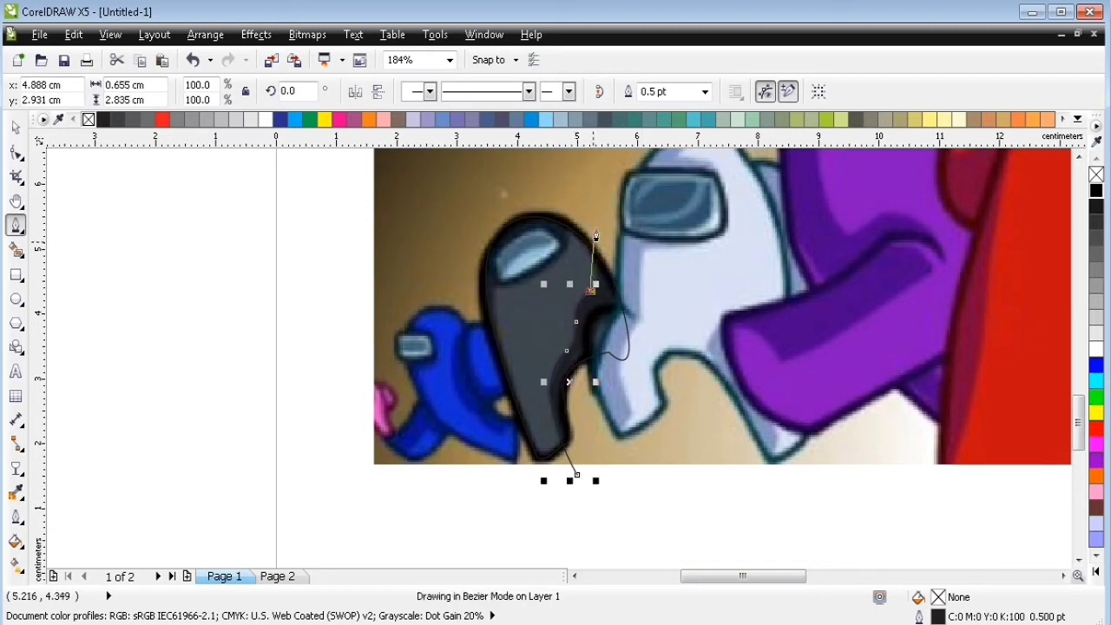
{"action": "left_click", "coordinate": [541, 470]}
{"action": "left_click_drag", "start_coordinate": [502, 267], "coordinate": [581, 187]}
{"action": "left_click", "coordinate": [478, 182]}
{"action": "left_click", "coordinate": [431, 212]}
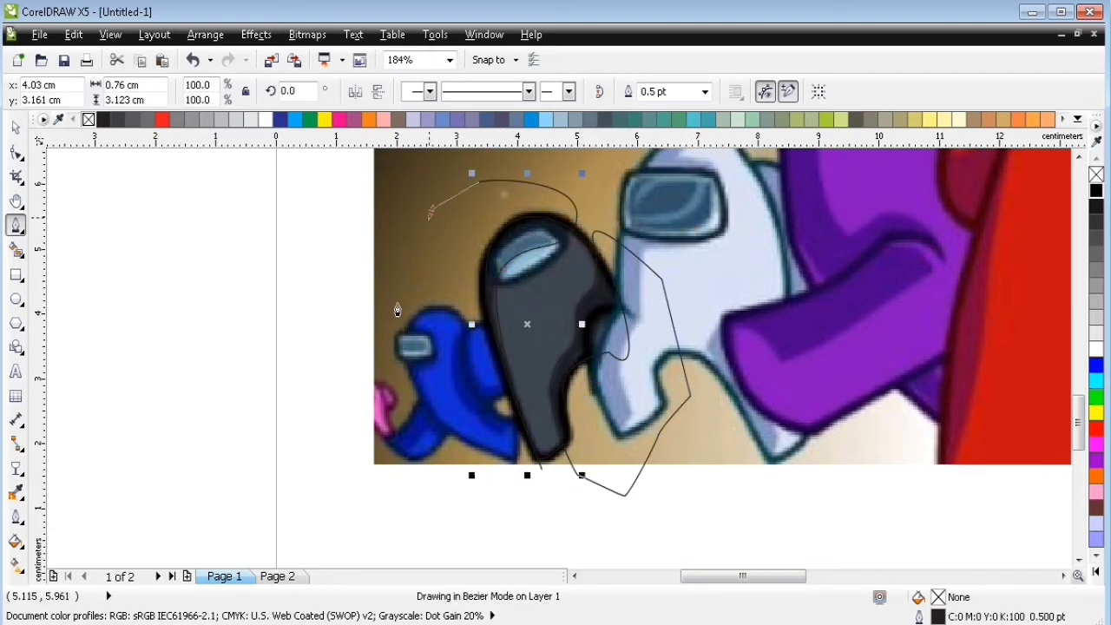
{"action": "left_click", "coordinate": [398, 310]}
{"action": "left_click", "coordinate": [521, 508]}
{"action": "left_click", "coordinate": [541, 470]}
Intersect the left cutter shape with the black character's body and delete that cutter.
{"action": "left_click", "coordinate": [16, 127]}
{"action": "left_click", "coordinate": [533, 319], "text": "shift"}
{"action": "left_click", "coordinate": [561, 91]}
{"action": "left_click", "coordinate": [481, 203]}
{"action": "key", "text": "Delete"}
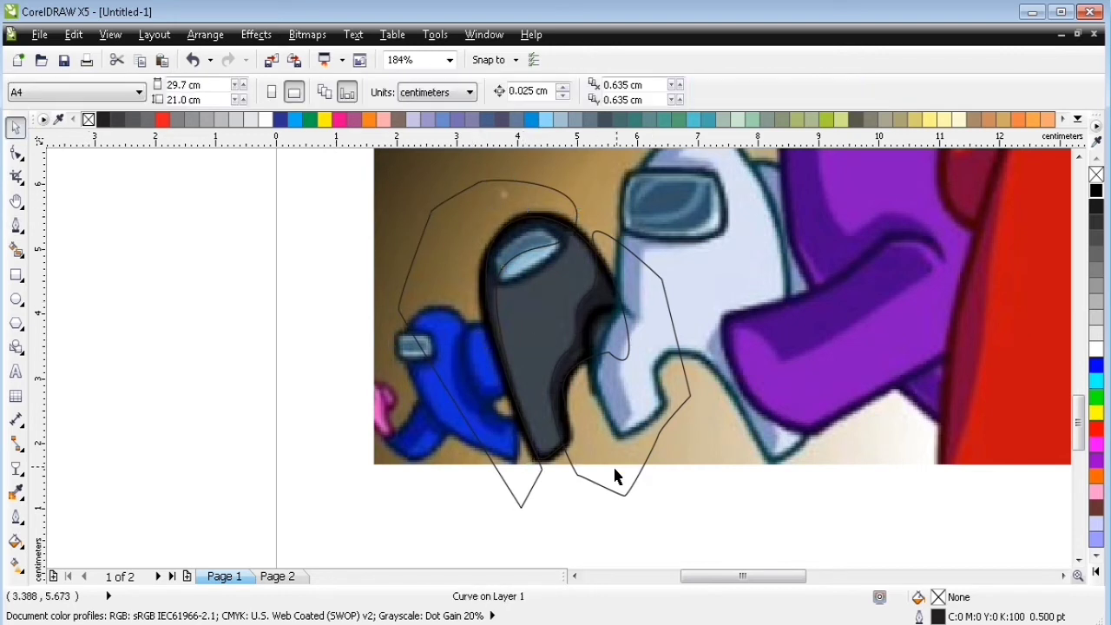
{"action": "left_click", "coordinate": [618, 481]}
{"action": "left_click", "coordinate": [440, 225]}
{"action": "key", "text": "Delete"}
{"action": "key", "text": "ctrl+z"}
{"action": "left_click", "coordinate": [589, 519]}
{"action": "left_click", "coordinate": [446, 252]}
{"action": "key", "text": "Delete"}
Intersect the right cutter shape with the black character's body and delete that cutter.
{"action": "left_click", "coordinate": [625, 471]}
{"action": "left_click", "coordinate": [530, 306], "text": "shift"}
{"action": "left_click", "coordinate": [561, 92]}
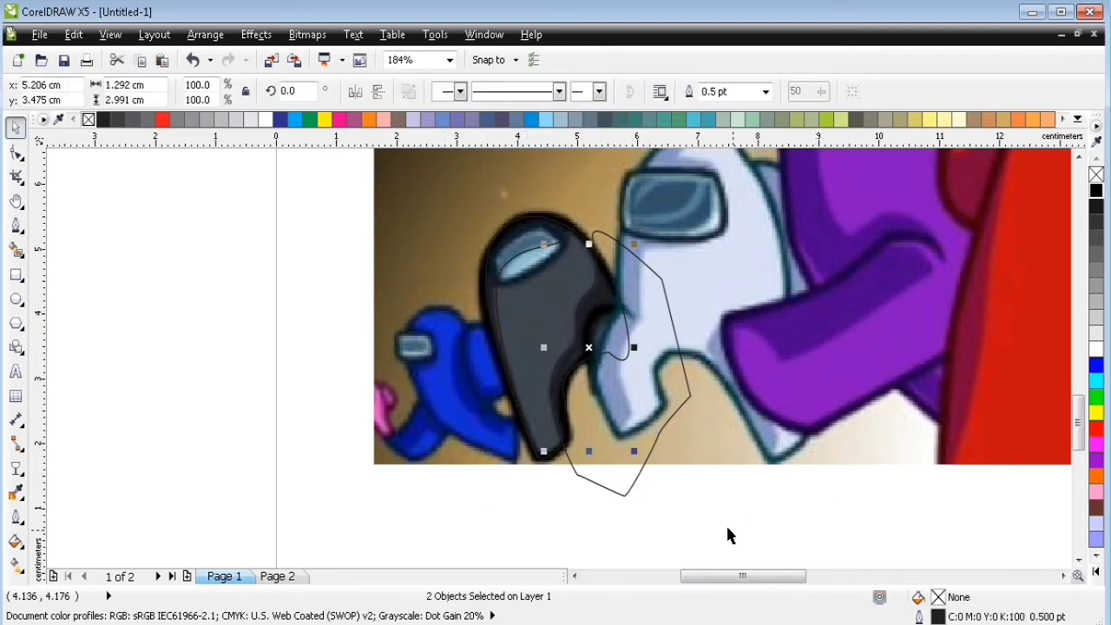
{"action": "left_click", "coordinate": [727, 528]}
{"action": "left_click", "coordinate": [629, 452]}
{"action": "key", "text": "Delete"}
{"action": "left_click", "coordinate": [652, 271]}
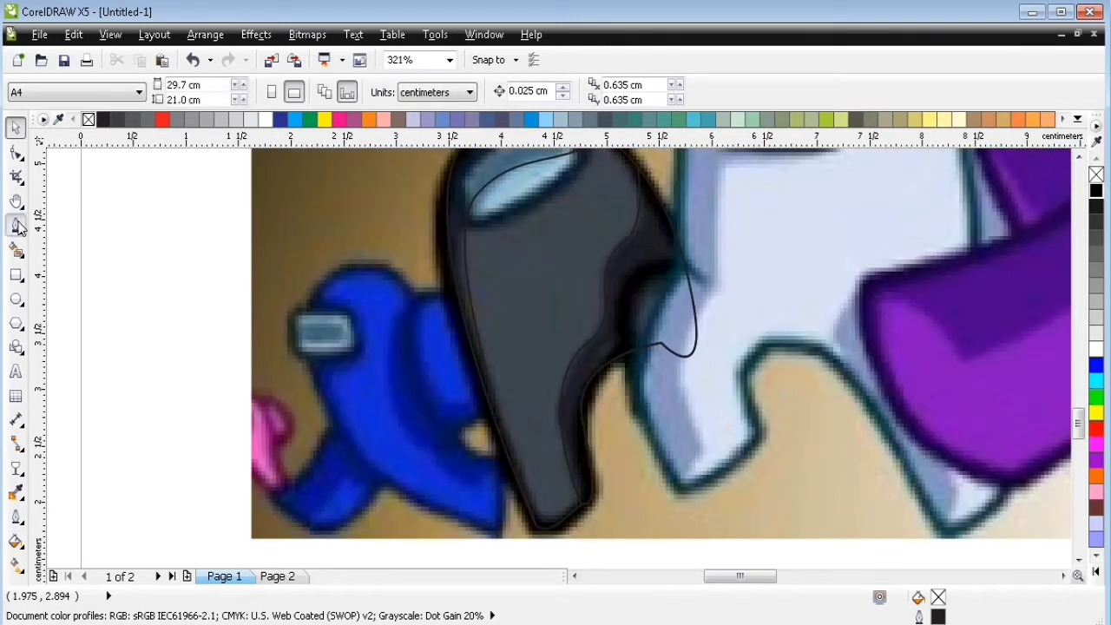
Trace the black character's backpack as a closed curve about 1.02 cm wide and 1.19 cm tall, overlapping the white character.
{"action": "key", "text": "F5"}
{"action": "left_click", "coordinate": [646, 397]}
{"action": "left_click_drag", "start_coordinate": [831, 362], "coordinate": [834, 366]}
{"action": "key", "text": "ctrl+z"}
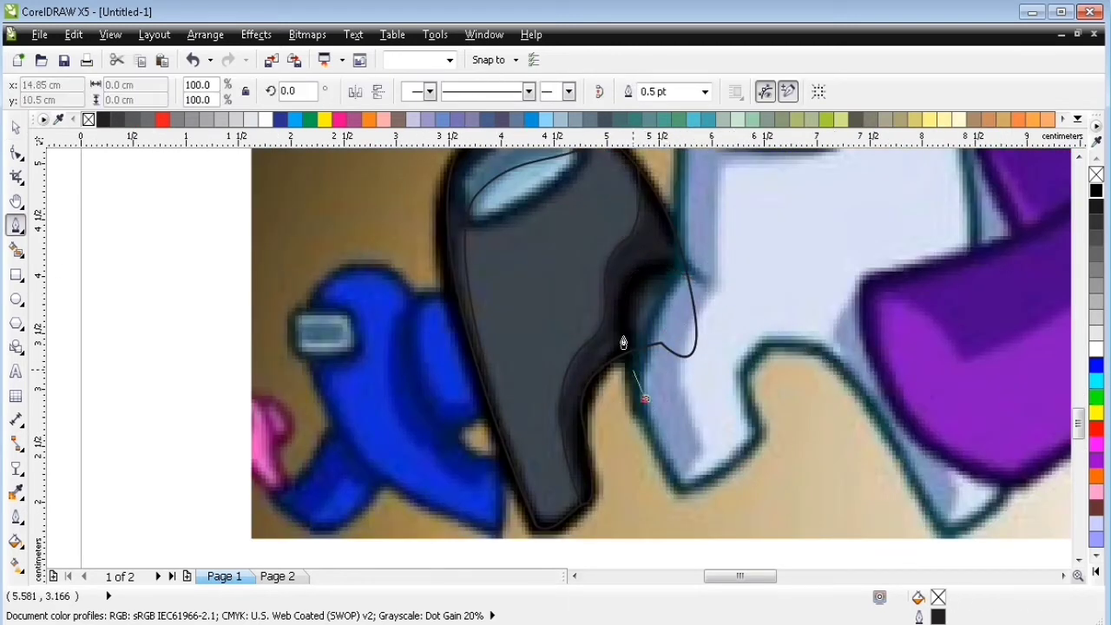
{"action": "left_click_drag", "start_coordinate": [627, 338], "coordinate": [796, 304]}
{"action": "left_click", "coordinate": [646, 400]}
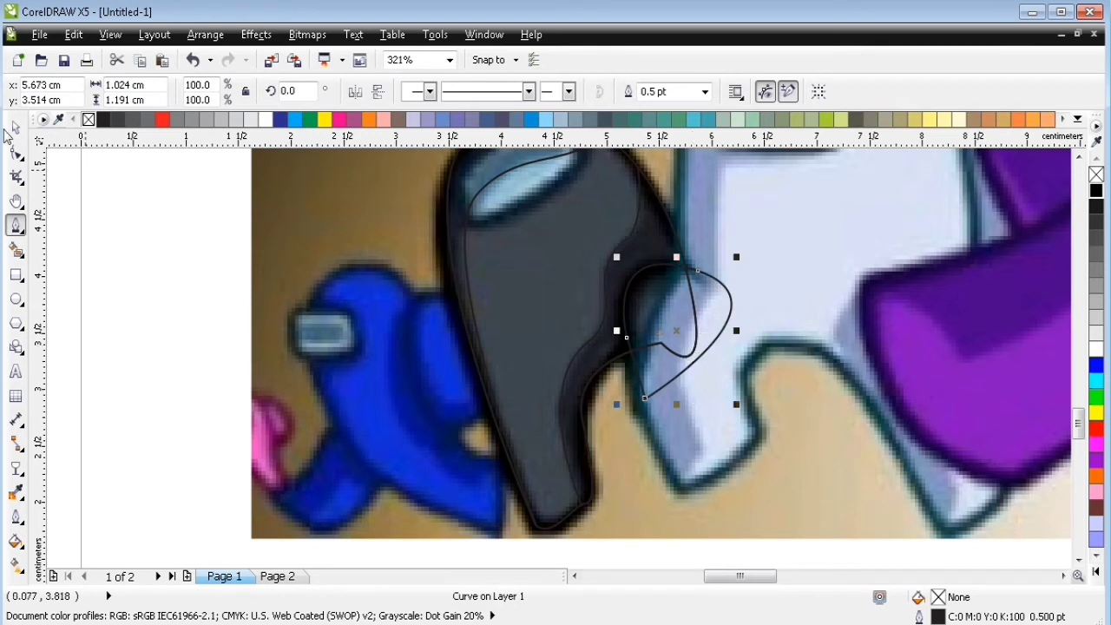
Fill the backpack with sampled grey #3E474D and the body's right shadow shape with the sampled near-black shadow color.
{"action": "left_click", "coordinate": [15, 491]}
{"action": "left_click", "coordinate": [550, 261]}
{"action": "left_click", "coordinate": [690, 295]}
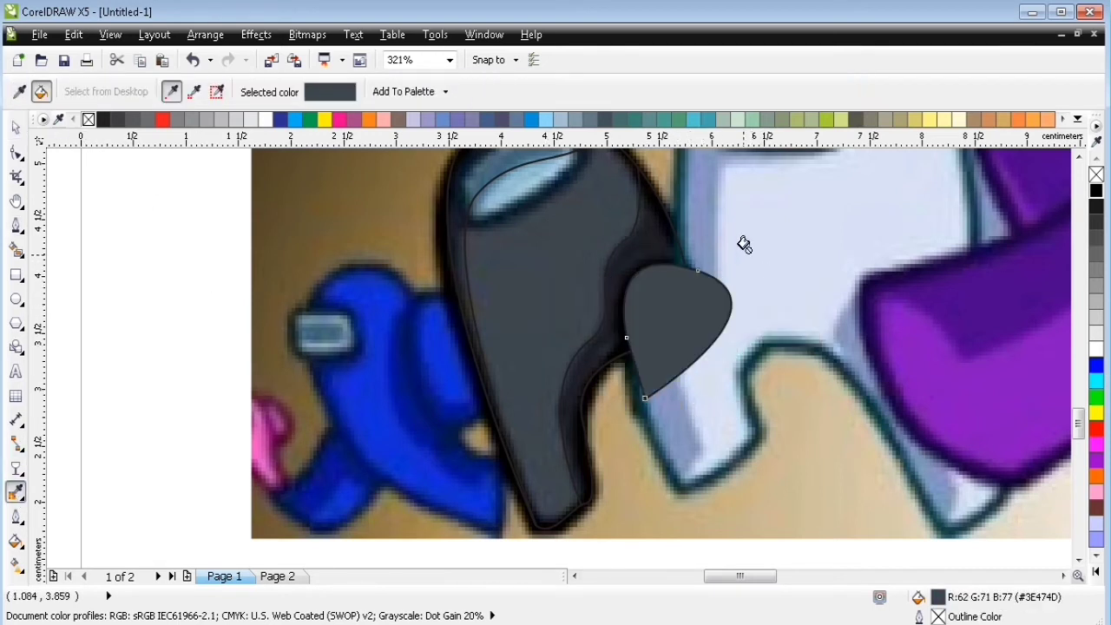
{"action": "left_click", "coordinate": [643, 245], "text": "shift"}
{"action": "left_click", "coordinate": [643, 245]}
{"action": "left_click", "coordinate": [18, 130]}
{"action": "scroll", "coordinate": [18, 131], "scroll_direction": "up", "scroll_amount": 3}
{"action": "left_click", "coordinate": [164, 243]}
{"action": "left_click", "coordinate": [15, 226]}
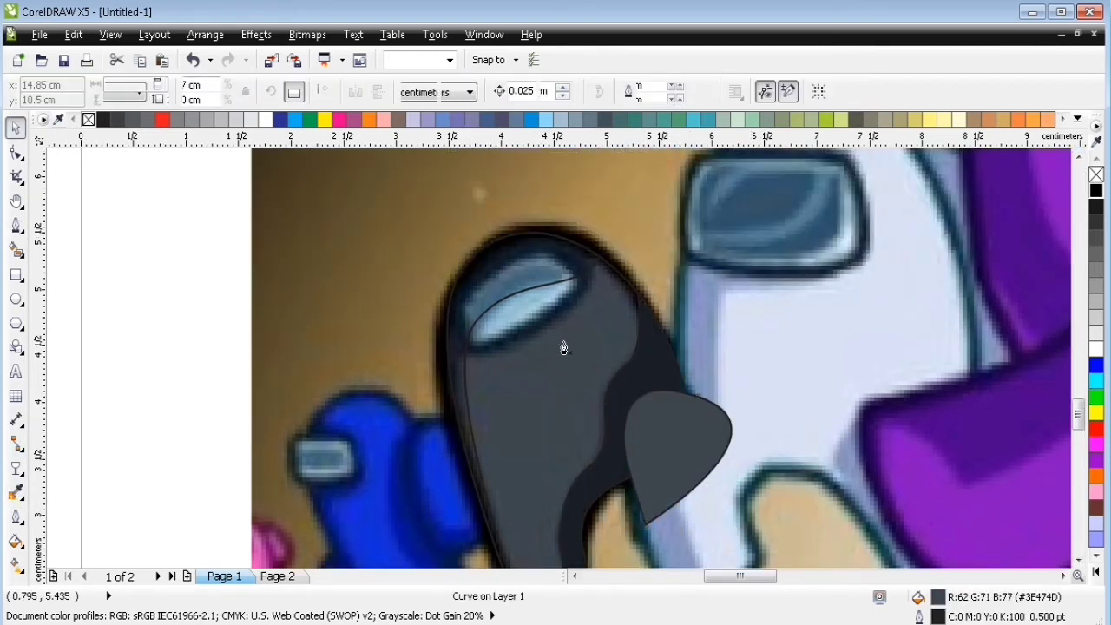
{"action": "left_click", "coordinate": [461, 318]}
{"action": "left_click_drag", "start_coordinate": [480, 279], "coordinate": [500, 269]}
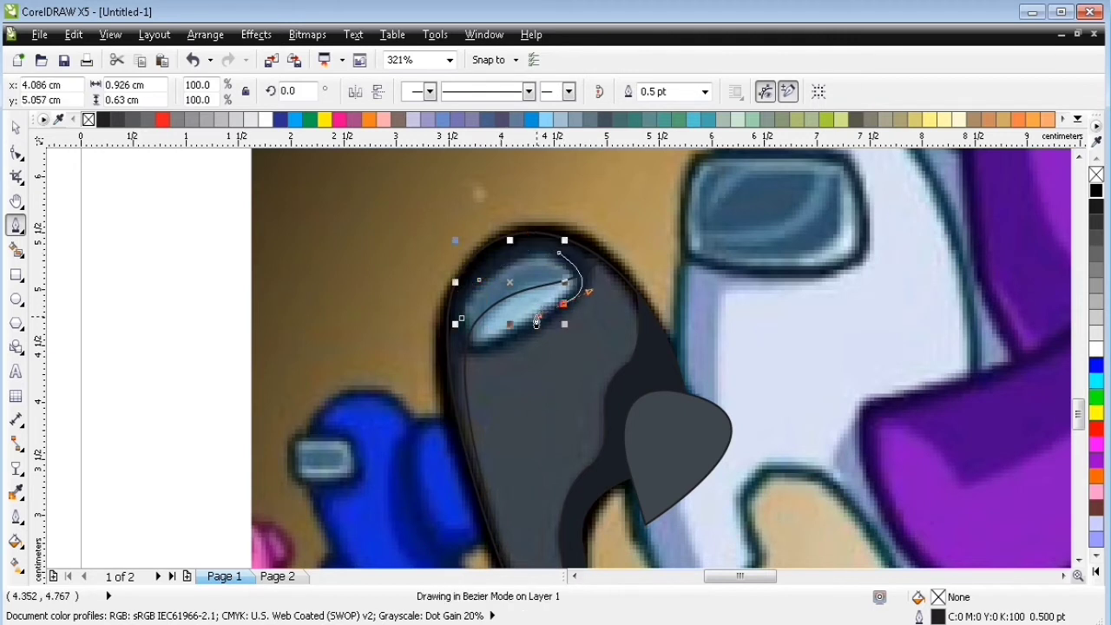
{"action": "key", "text": "Delete"}
Trace the black character's visor as a closed five-node curve about 1.14 cm wide and 0.89 cm tall.
{"action": "left_click", "coordinate": [538, 320]}
{"action": "left_click_drag", "start_coordinate": [467, 344], "coordinate": [460, 336]}
{"action": "left_click_drag", "start_coordinate": [466, 286], "coordinate": [478, 279]}
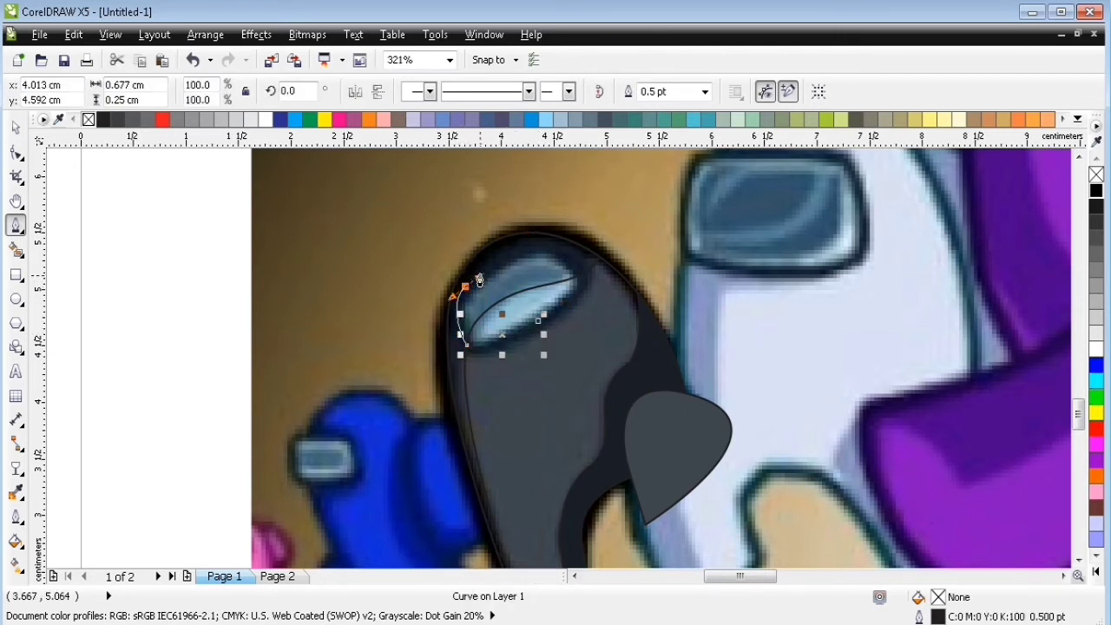
{"action": "left_click_drag", "start_coordinate": [561, 255], "coordinate": [586, 275]}
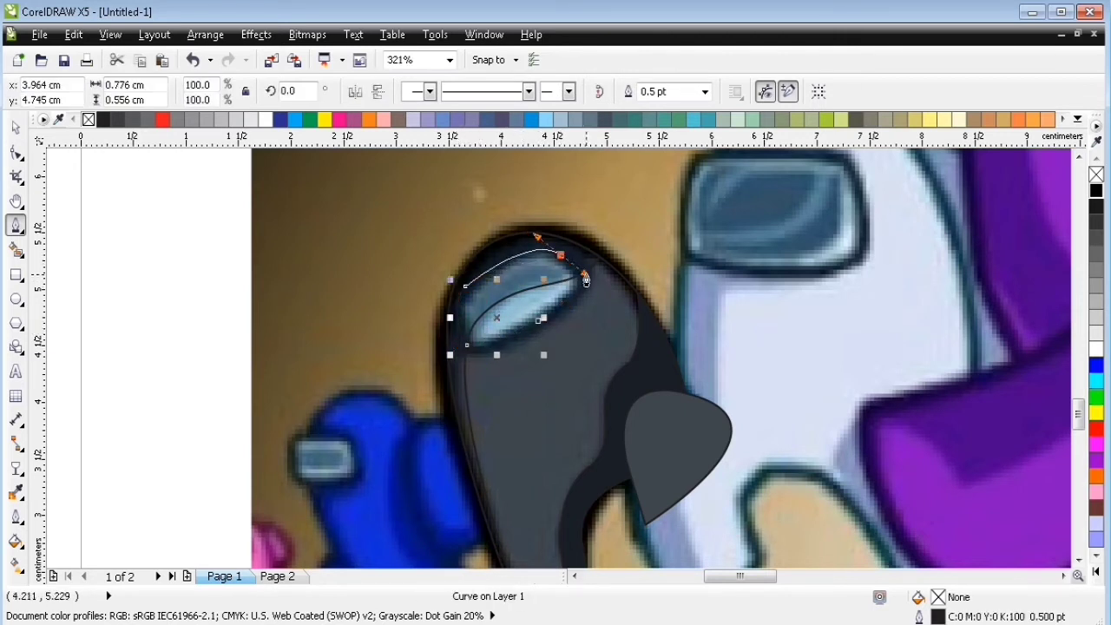
{"action": "left_click", "coordinate": [539, 327]}
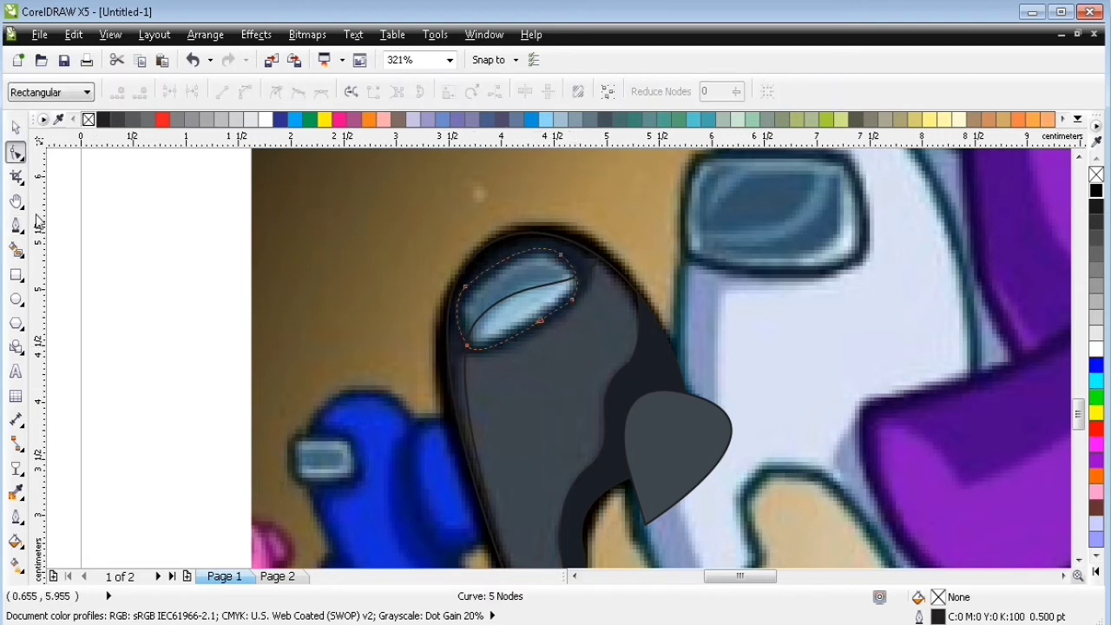
Draw a cutter shape along the visor's reflection edge, intersect it with the visor to form the upper glass, and delete the cutter.
{"action": "left_click", "coordinate": [470, 358]}
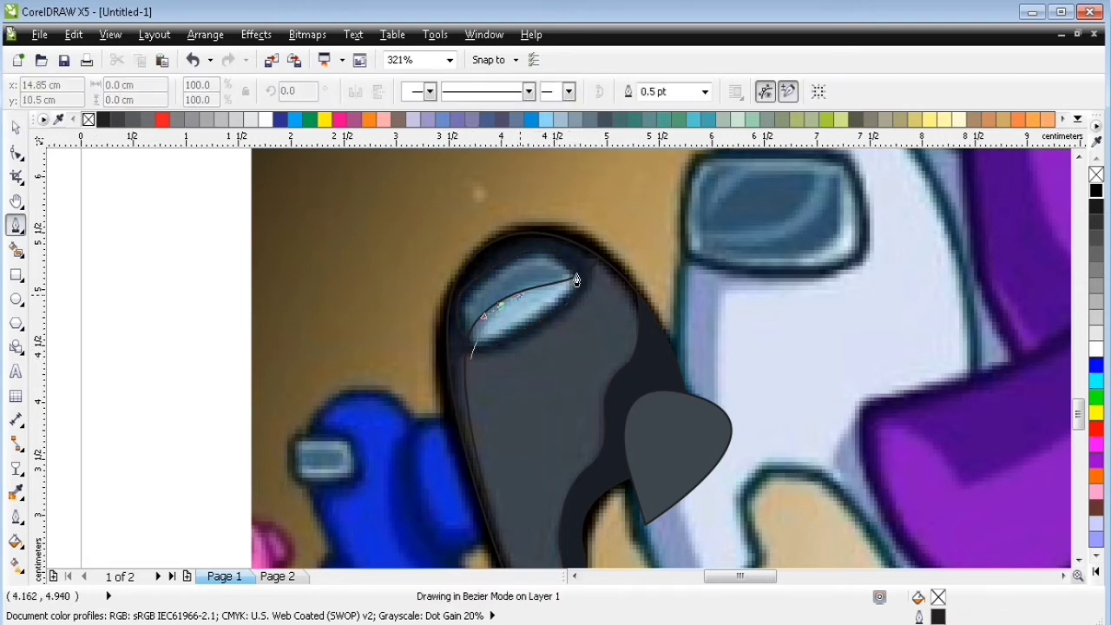
{"action": "left_click", "coordinate": [578, 264]}
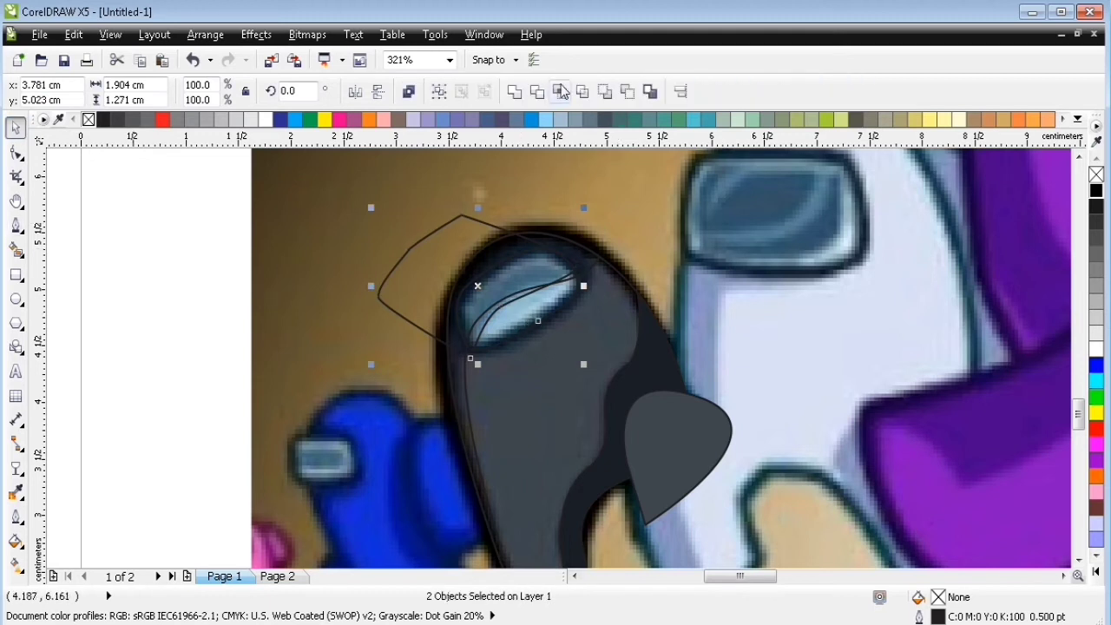
{"action": "key", "text": "Delete"}
Fill the visor's upper part with sampled blue #406478 and its lower part with sampled light blue #9BC5D3.
{"action": "left_click", "coordinate": [16, 491]}
{"action": "left_click", "coordinate": [531, 268]}
{"action": "left_click", "coordinate": [527, 278]}
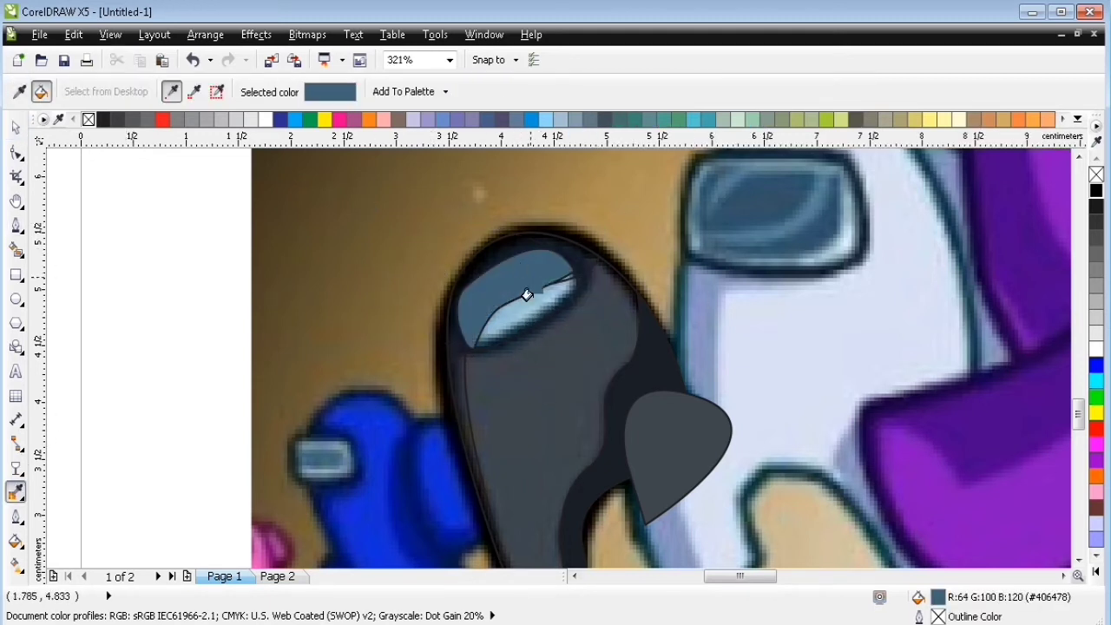
{"action": "left_click", "coordinate": [526, 301], "text": "shift"}
{"action": "left_click", "coordinate": [525, 306]}
Move both visor shapes to page 2 and give the visor's outer shape a 4 pt outline.
{"action": "left_click", "coordinate": [15, 128]}
{"action": "left_click", "coordinate": [521, 267]}
{"action": "left_click", "coordinate": [542, 307], "text": "shift"}
{"action": "key", "text": "ctrl+x"}
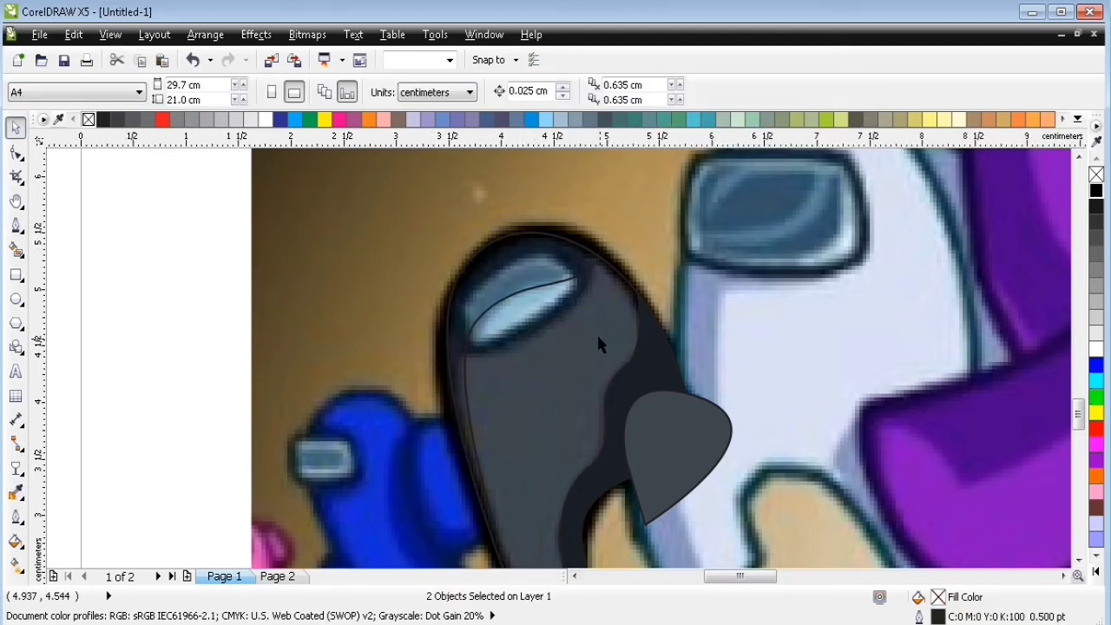
{"action": "key", "text": "Page_Down"}
{"action": "key", "text": "ctrl+v"}
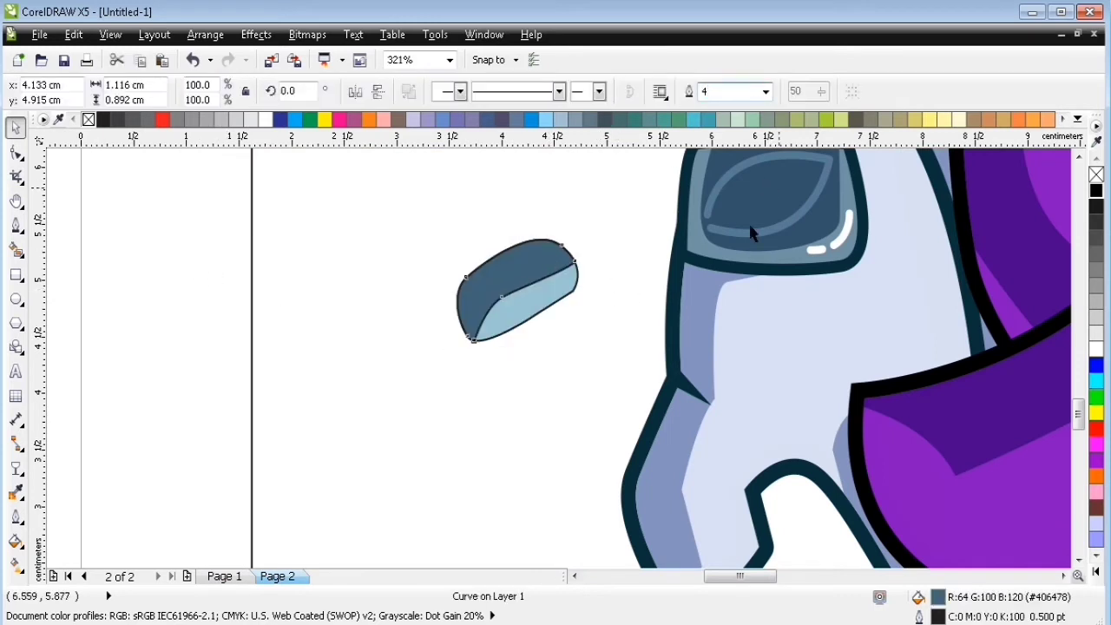
{"action": "type", "text": "4"}
{"action": "key", "text": "Return"}
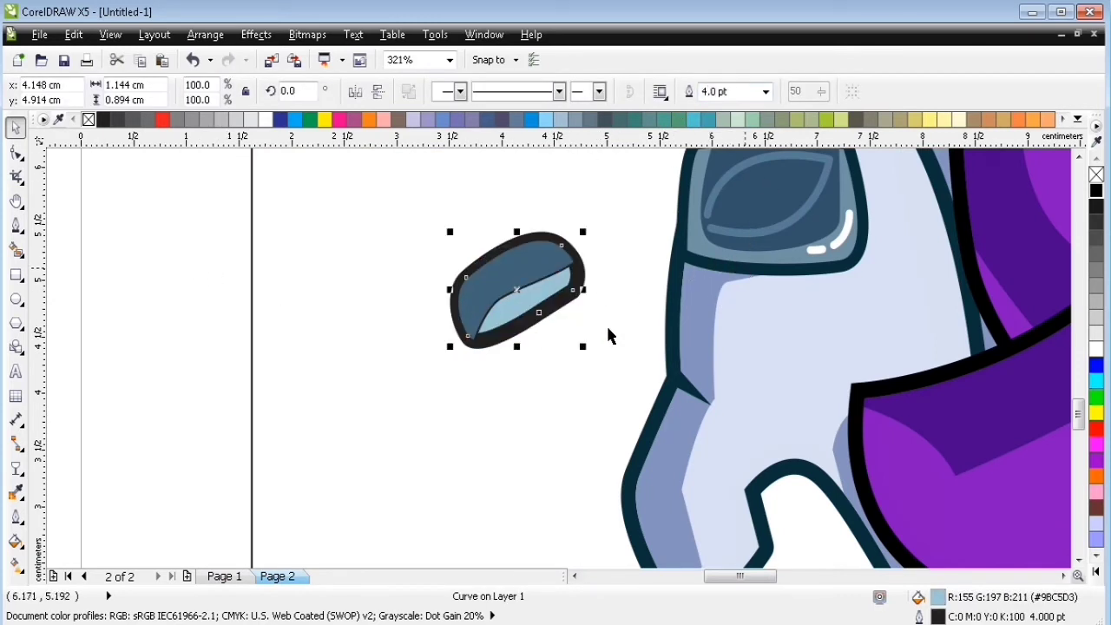
Round the corners of the visor's outer outline, place it behind the fill, and remove the outline from the upper glass.
{"action": "key", "text": "F12"}
{"action": "left_click", "coordinate": [420, 407]}
{"action": "left_click", "coordinate": [537, 476]}
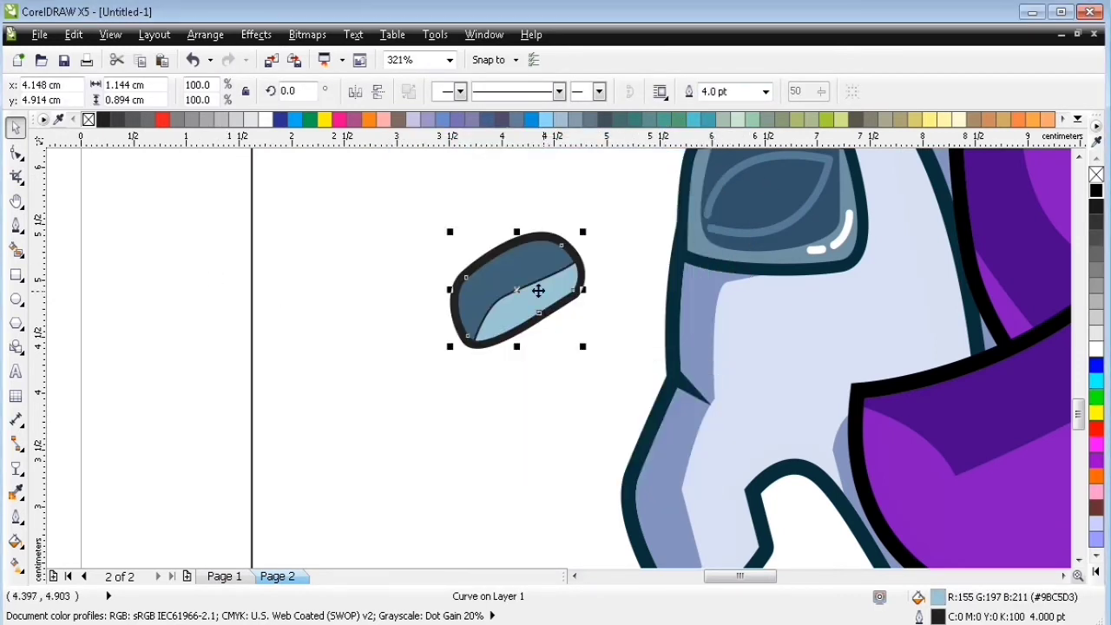
{"action": "left_click", "coordinate": [169, 323]}
{"action": "left_click", "coordinate": [505, 279]}
{"action": "right_click", "coordinate": [89, 119]}
{"action": "left_click", "coordinate": [186, 300]}
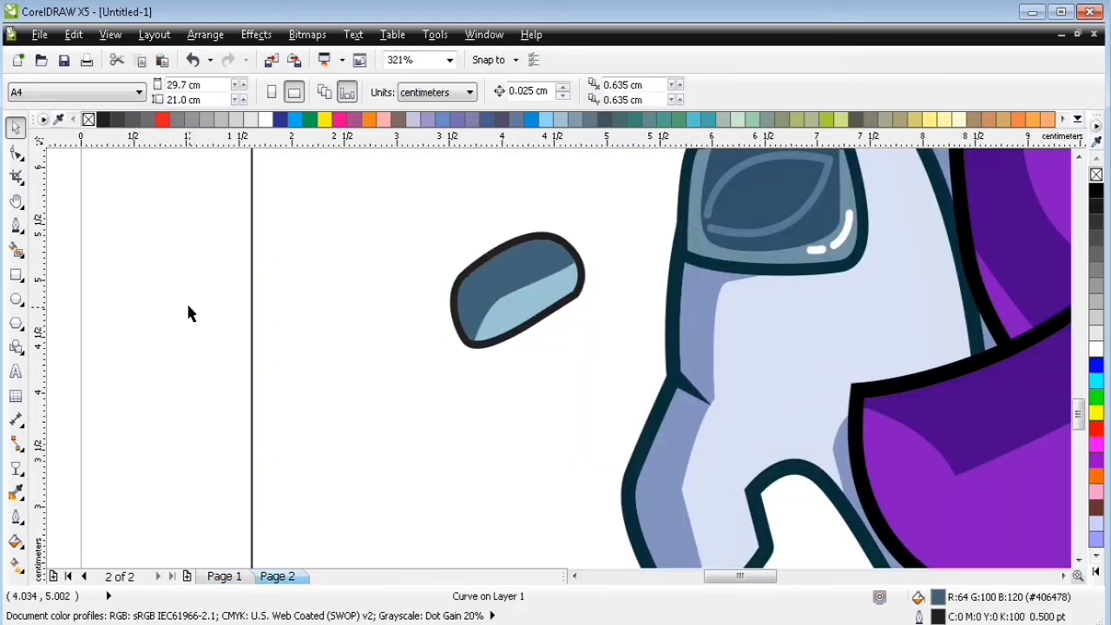
Delete the extra node at the right end of the visor's outer shape, leaving a four-node curve.
{"action": "key", "text": "Page_Up"}
{"action": "key", "text": "Page_Down"}
{"action": "left_click", "coordinate": [557, 287]}
{"action": "key", "text": "F10"}
{"action": "double_click", "coordinate": [576, 297]}
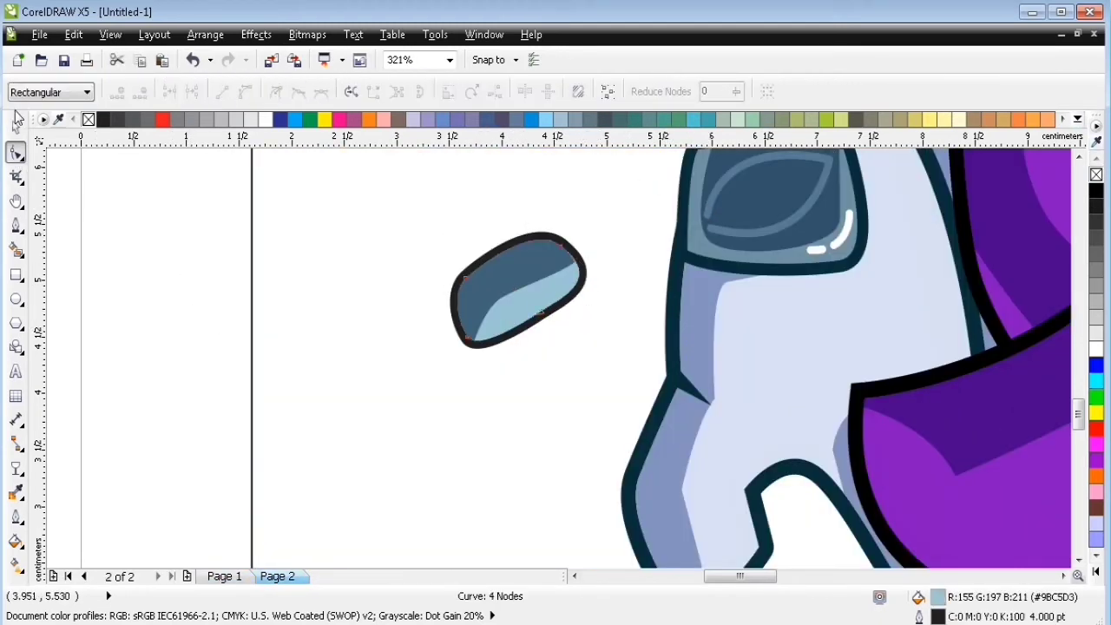
{"action": "key", "text": "space"}
{"action": "left_click", "coordinate": [138, 241]}
Adjust the upper glass's corner node where it meets the visor's right edge.
{"action": "left_click_drag", "start_coordinate": [351, 205], "coordinate": [685, 378]}
{"action": "left_click", "coordinate": [607, 281]}
{"action": "left_click", "coordinate": [16, 152]}
{"action": "double_click", "coordinate": [697, 286]}
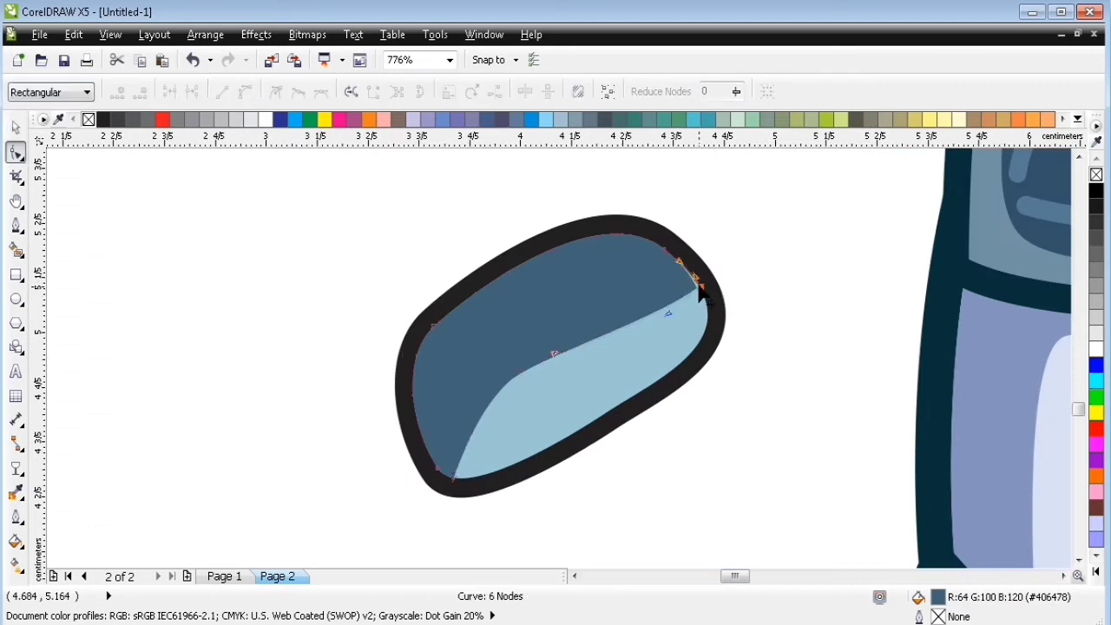
{"action": "left_click", "coordinate": [17, 130]}
{"action": "left_click", "coordinate": [221, 411]}
PowerClip the upper glass inside the visor's light blue outer shape.
{"action": "scroll", "coordinate": [221, 411], "scroll_direction": "down", "scroll_amount": 1}
{"action": "key", "text": "F2"}
{"action": "left_click_drag", "start_coordinate": [612, 437], "coordinate": [836, 247]}
{"action": "left_click", "coordinate": [626, 244]}
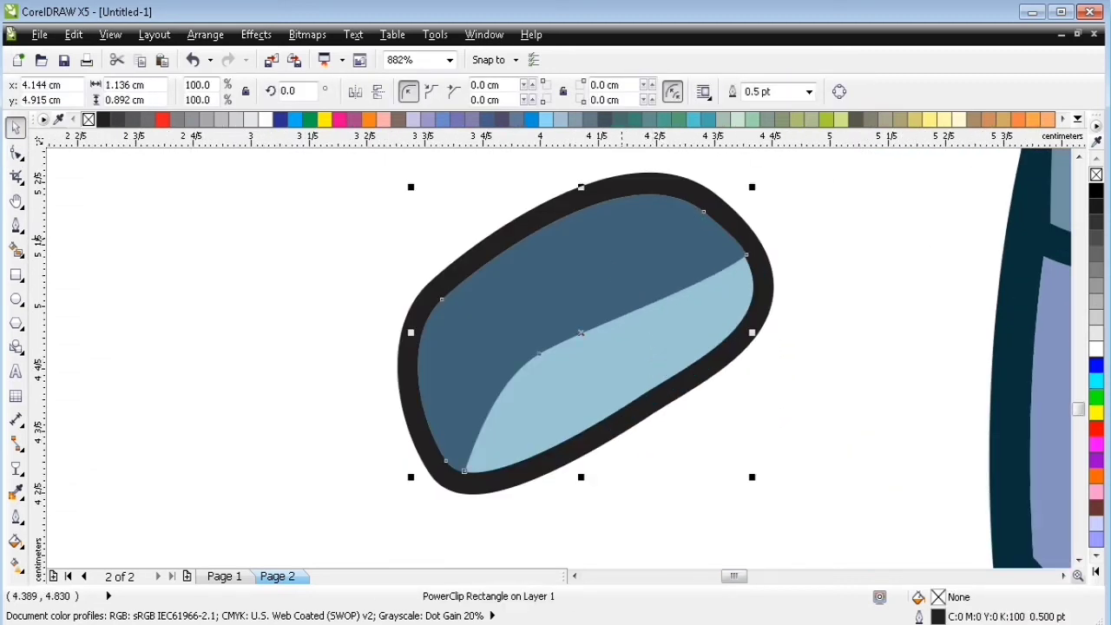
{"action": "left_click", "coordinate": [256, 35]}
{"action": "mouse_move", "coordinate": [337, 299]}
{"action": "left_click", "coordinate": [452, 297]}
{"action": "left_click", "coordinate": [640, 402]}
{"action": "scroll", "coordinate": [639, 402], "scroll_direction": "down", "scroll_amount": 1}
{"action": "left_click", "coordinate": [215, 306]}
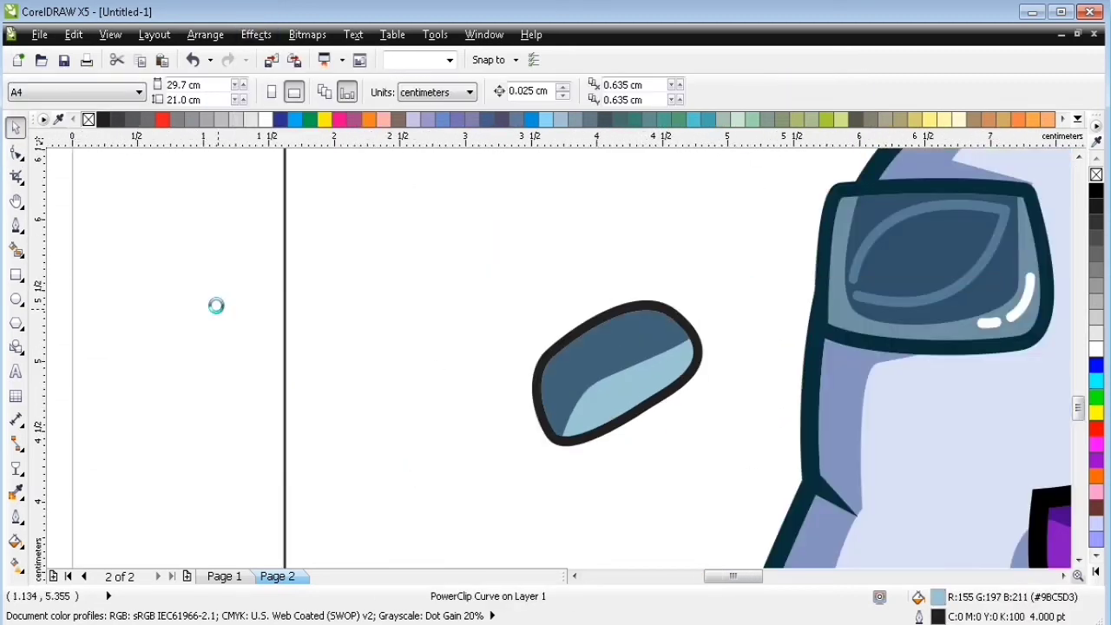
Fill the black character's body, backpack and shading on page 1 with sampled colours #3E4750, #3E474D and #1A1F24.
{"action": "key", "text": "Page_Up"}
{"action": "key", "text": "h"}
{"action": "left_click_drag", "start_coordinate": [568, 241], "coordinate": [528, 107]}
{"action": "left_click", "coordinate": [16, 492]}
{"action": "left_click", "coordinate": [748, 321]}
{"action": "left_click", "coordinate": [745, 321]}
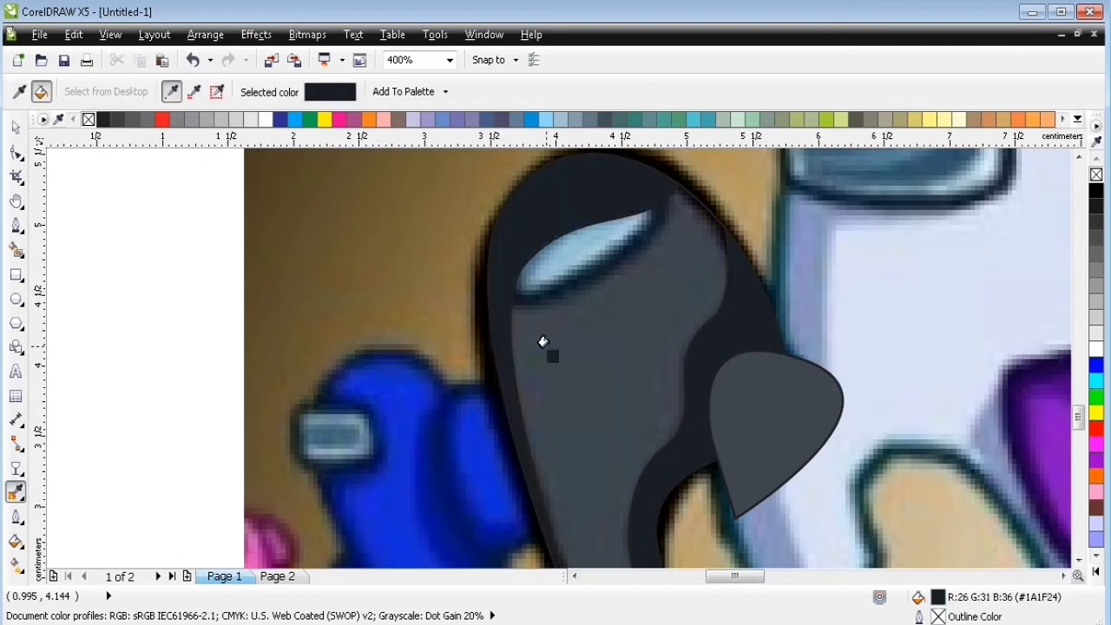
{"action": "left_click", "coordinate": [547, 340], "text": "shift"}
{"action": "left_click", "coordinate": [572, 334]}
{"action": "scroll", "coordinate": [580, 325], "scroll_direction": "down", "scroll_amount": 1}
Move the black character's body, shading and backpack shapes to page 2 and send them behind the visor.
{"action": "key", "text": "space"}
{"action": "left_click_drag", "start_coordinate": [284, 205], "coordinate": [747, 520]}
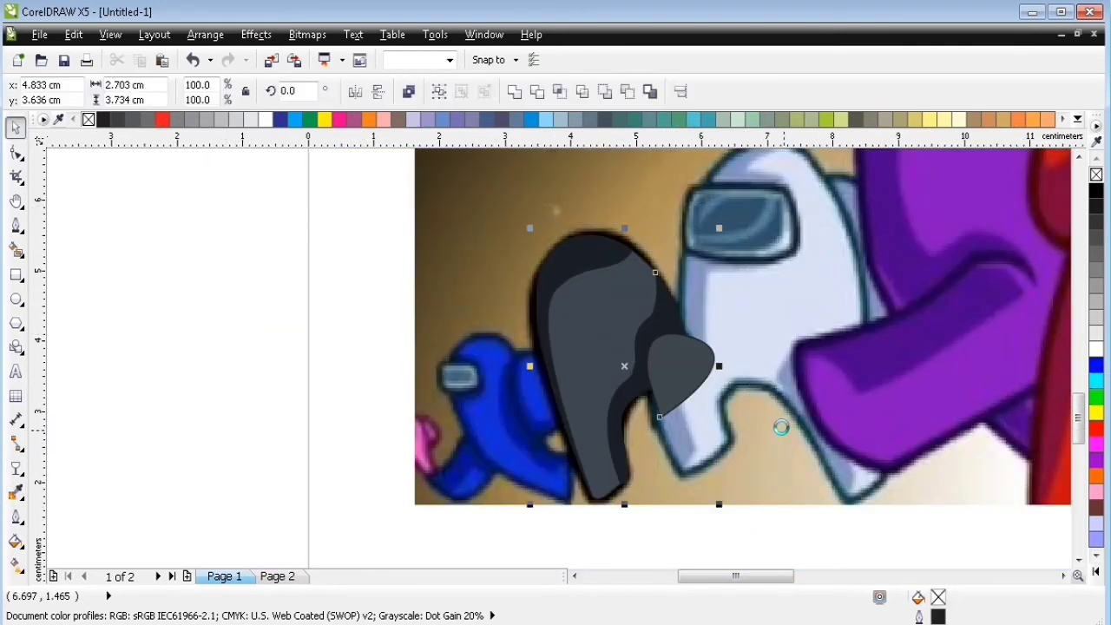
{"action": "key", "text": "ctrl+x"}
{"action": "key", "text": "Page_Down"}
{"action": "key", "text": "ctrl+v"}
{"action": "left_click", "coordinate": [454, 216], "text": "shift"}
{"action": "key", "text": "shift+Page_Down"}
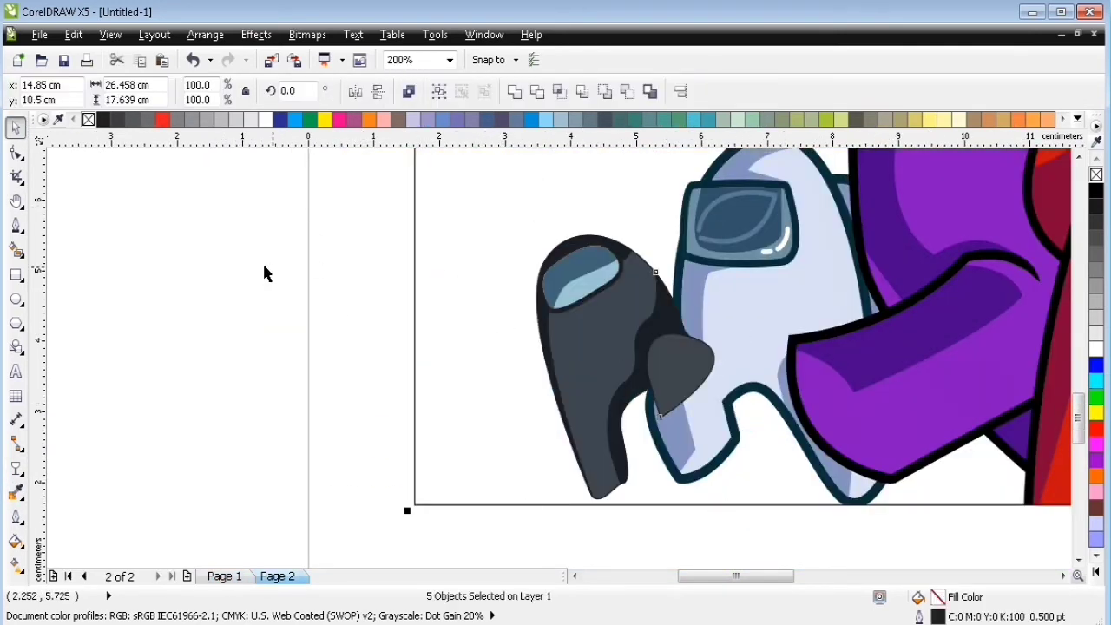
Remove the outlines from the dark shading shapes on the black character's body.
{"action": "left_click", "coordinate": [264, 267]}
{"action": "left_click", "coordinate": [657, 315]}
{"action": "left_click", "coordinate": [622, 250]}
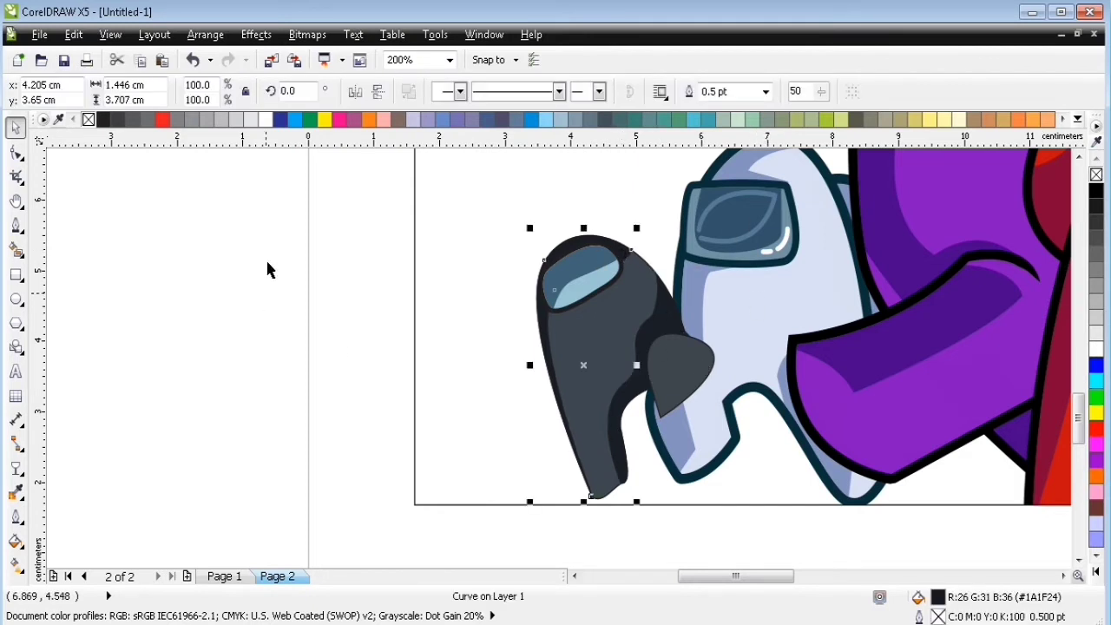
{"action": "left_click", "coordinate": [268, 264]}
Give the black character's body a 6 pt outline placed behind its fill.
{"action": "left_click", "coordinate": [596, 329]}
{"action": "left_click", "coordinate": [713, 92]}
{"action": "type", "text": "6"}
{"action": "key", "text": "Return"}
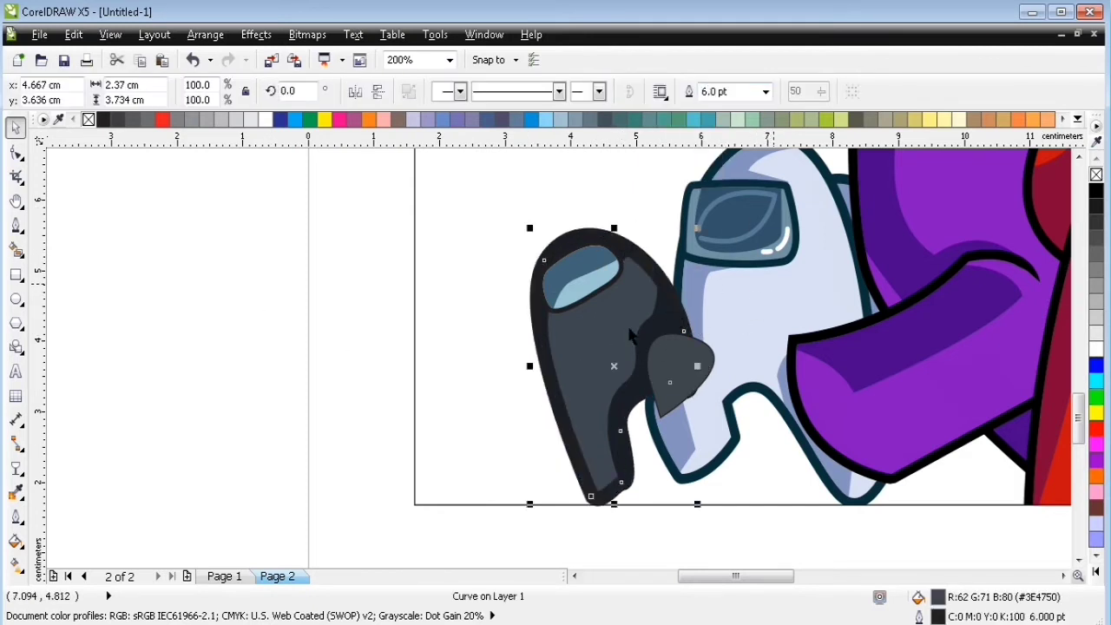
{"action": "key", "text": "F12"}
{"action": "left_click", "coordinate": [548, 483]}
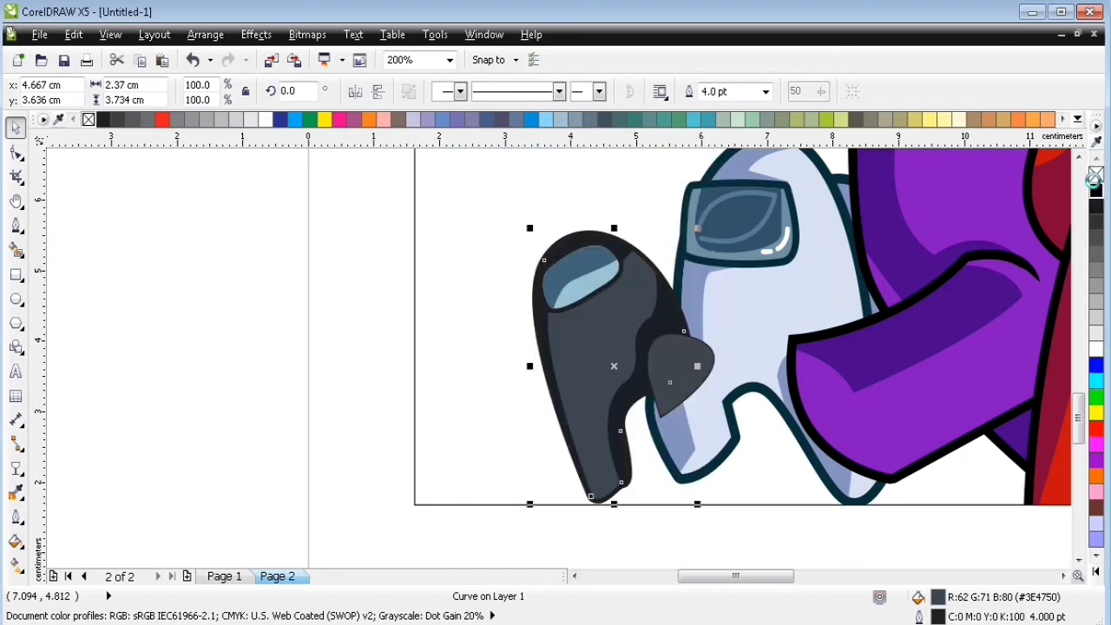
Give the black character's backpack a 6 pt black outline placed behind its fill.
{"action": "left_click", "coordinate": [708, 372]}
{"action": "right_click", "coordinate": [1096, 190]}
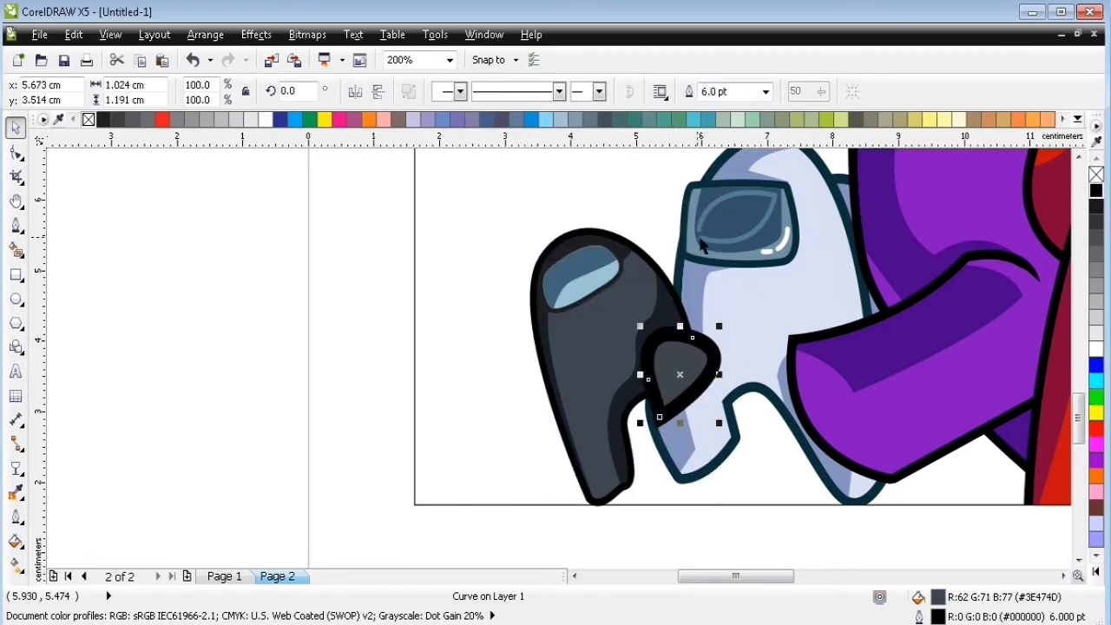
{"action": "left_click_drag", "start_coordinate": [485, 550], "coordinate": [727, 240]}
{"action": "left_click", "coordinate": [586, 297]}
{"action": "left_click_drag", "start_coordinate": [300, 223], "coordinate": [762, 518]}
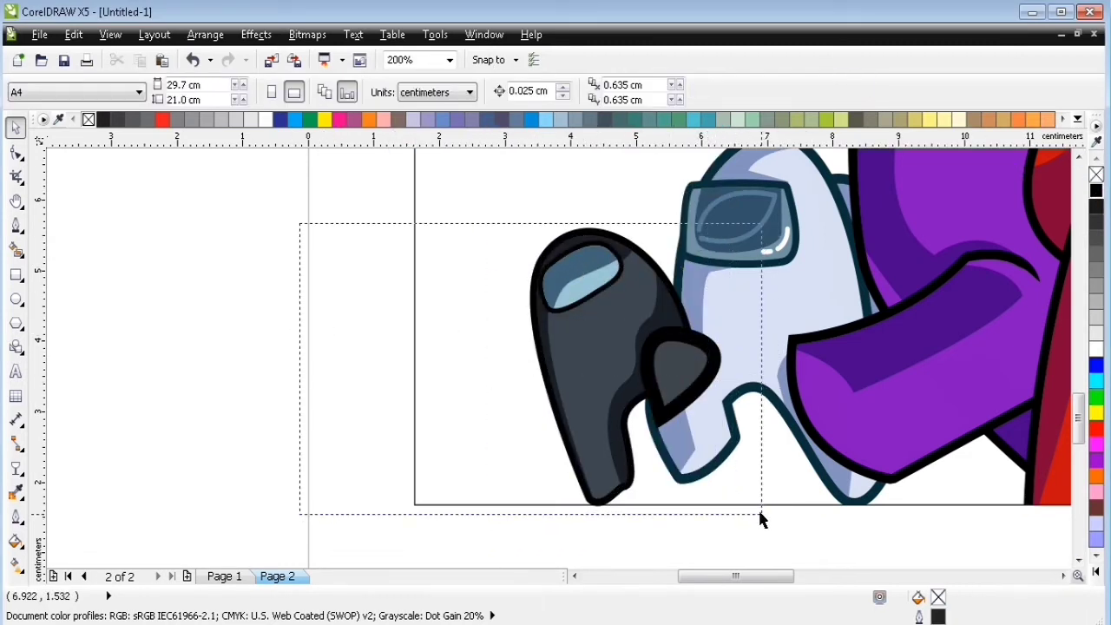
{"action": "left_click", "coordinate": [726, 368]}
{"action": "key", "text": "F12"}
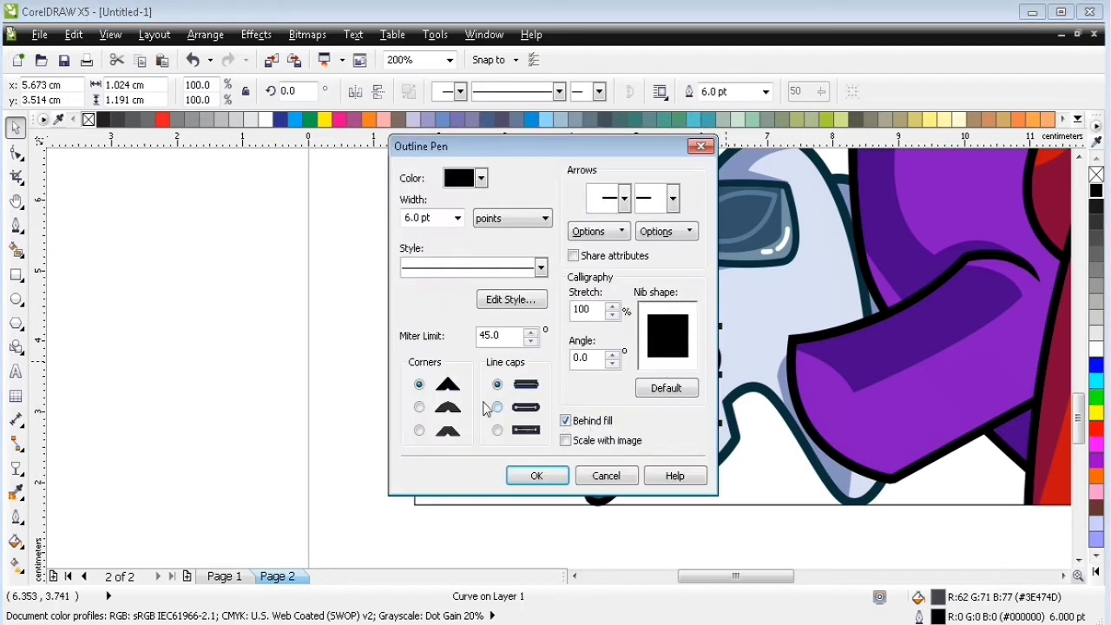
{"action": "left_click", "coordinate": [558, 476]}
Group all shapes of the black character and PowerClip the group inside the page 2 frame.
{"action": "left_click_drag", "start_coordinate": [474, 543], "coordinate": [739, 202]}
{"action": "key", "text": "ctrl+g"}
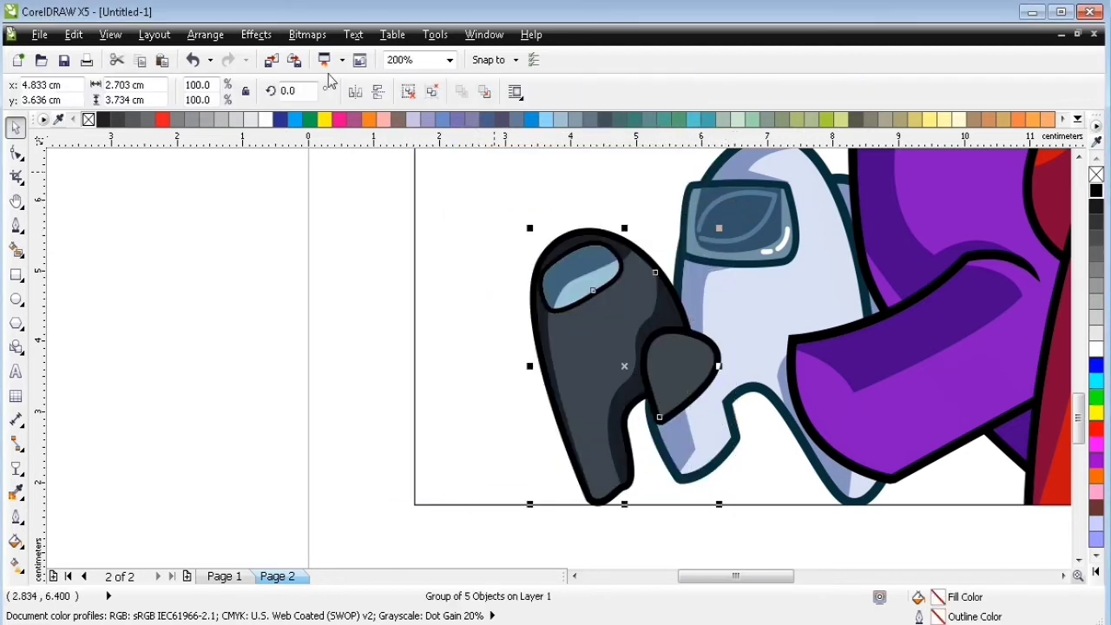
{"action": "left_click", "coordinate": [257, 35]}
{"action": "left_click", "coordinate": [446, 299]}
{"action": "left_click", "coordinate": [485, 261]}
{"action": "left_click", "coordinate": [623, 292], "text": "ctrl"}
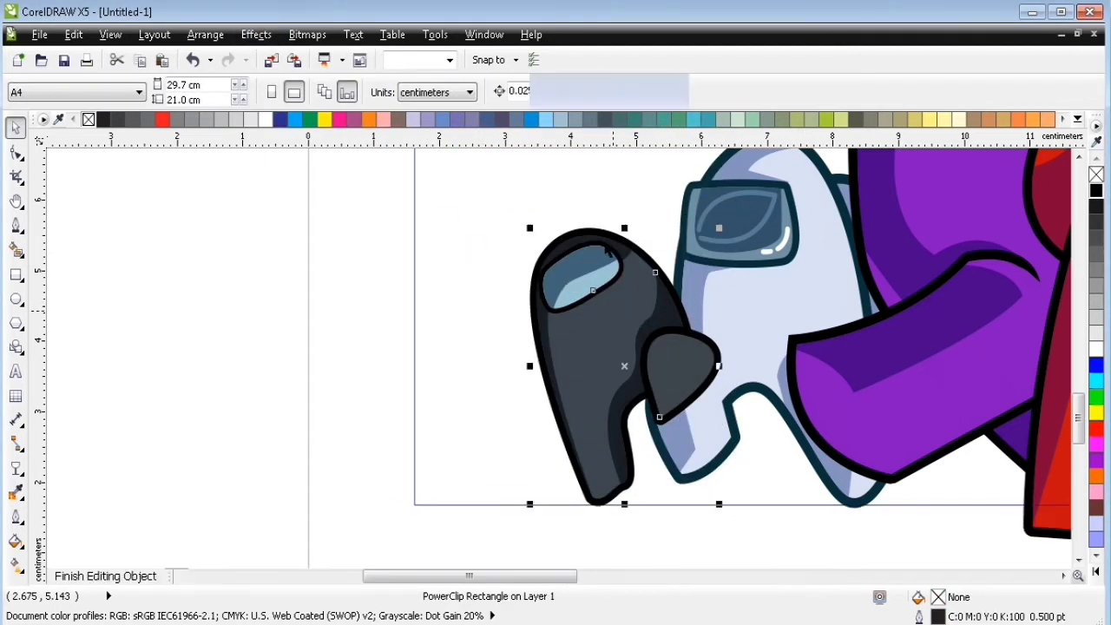
{"action": "left_click", "coordinate": [288, 277], "text": "ctrl"}
Trace the blue character's body on page 1, about 1.8 cm wide and 2.35 cm tall, and draw a closed cutter around its rear shading.
{"action": "key", "text": "Page_Up"}
{"action": "key", "text": "F2"}
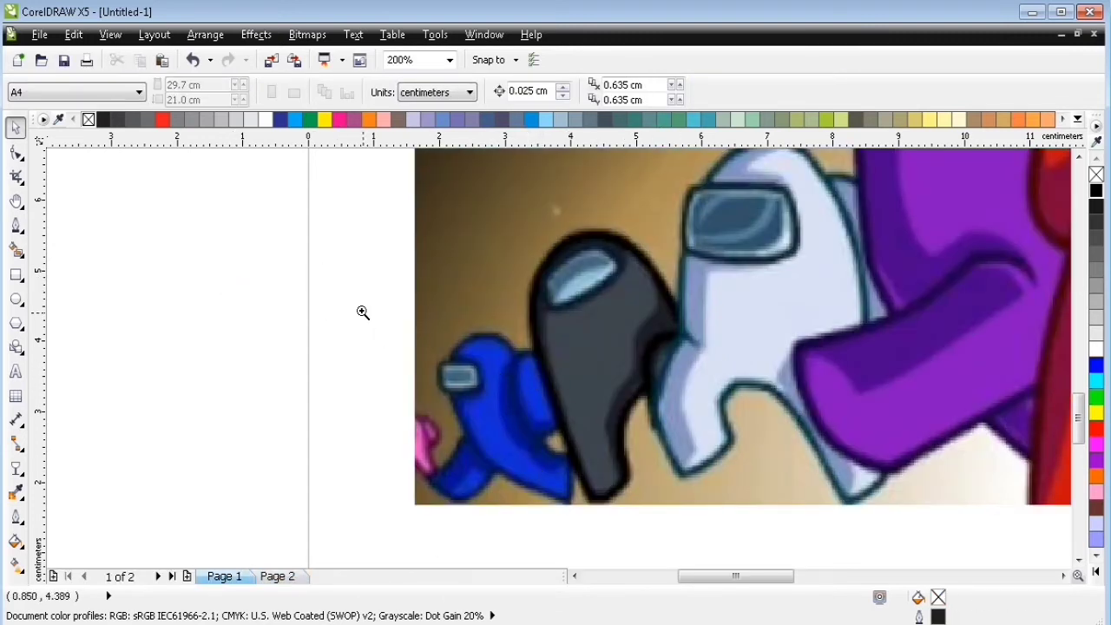
{"action": "left_click_drag", "start_coordinate": [362, 312], "coordinate": [643, 531]}
{"action": "left_click", "coordinate": [17, 227]}
{"action": "left_click", "coordinate": [686, 509]}
{"action": "left_click_drag", "start_coordinate": [467, 362], "coordinate": [467, 358]}
{"action": "left_click_drag", "start_coordinate": [465, 232], "coordinate": [483, 196]}
{"action": "left_click_drag", "start_coordinate": [587, 231], "coordinate": [628, 300]}
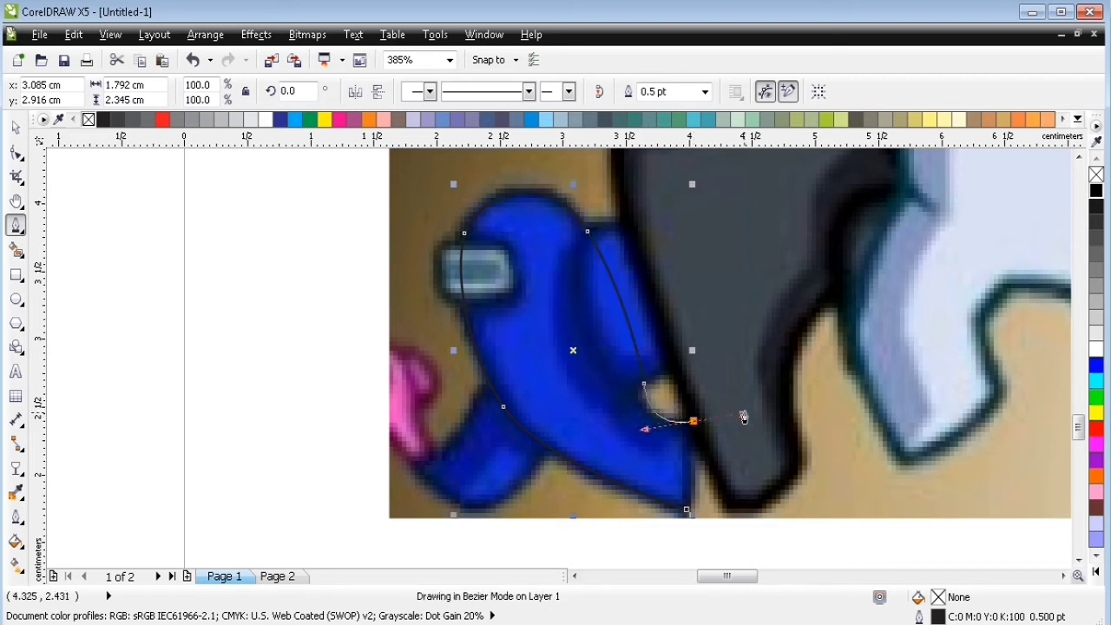
{"action": "left_click", "coordinate": [602, 226]}
{"action": "left_click_drag", "start_coordinate": [557, 322], "coordinate": [717, 348]}
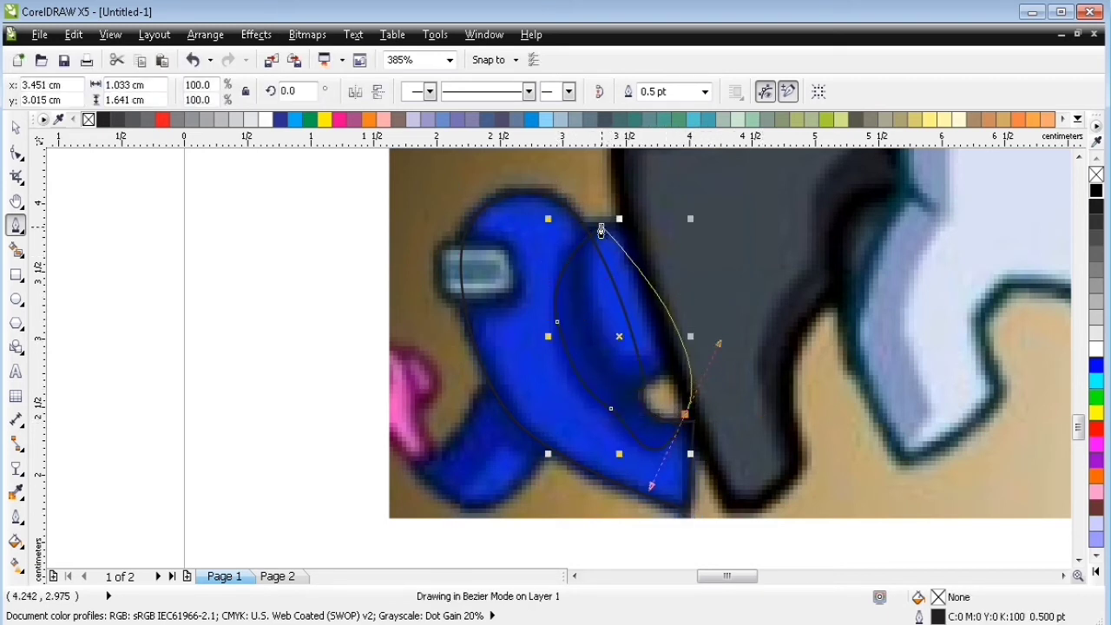
Trace the blue character's front leg as a closed curve about 1.11 cm wide and 1.12 cm tall.
{"action": "left_click", "coordinate": [415, 470]}
{"action": "left_click_drag", "start_coordinate": [491, 366], "coordinate": [511, 303]}
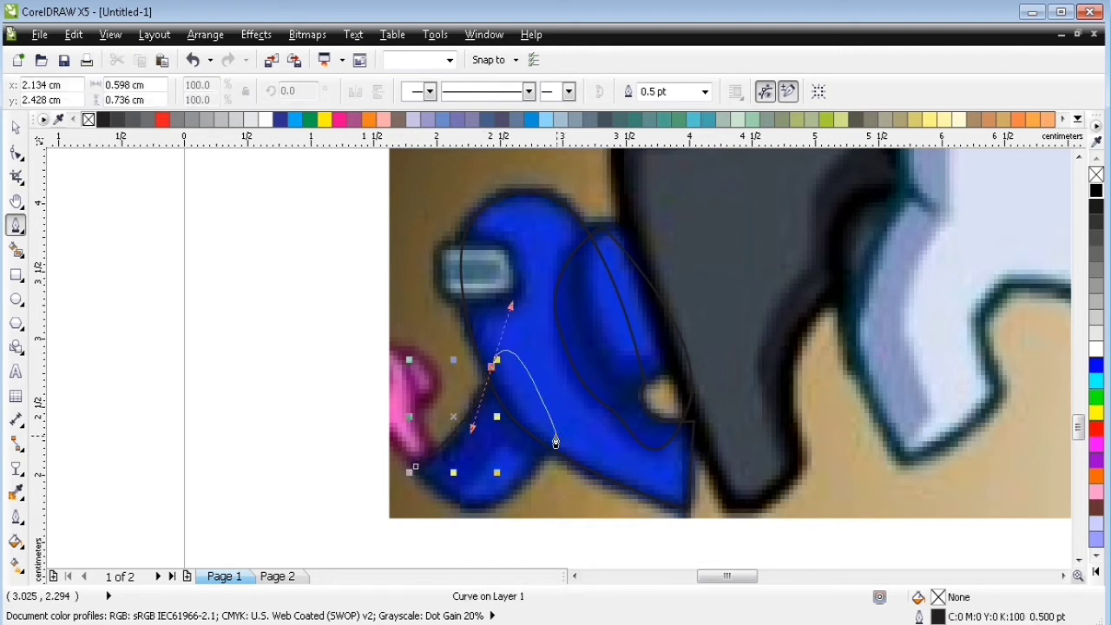
{"action": "left_click", "coordinate": [556, 436]}
{"action": "left_click_drag", "start_coordinate": [415, 471], "coordinate": [486, 512]}
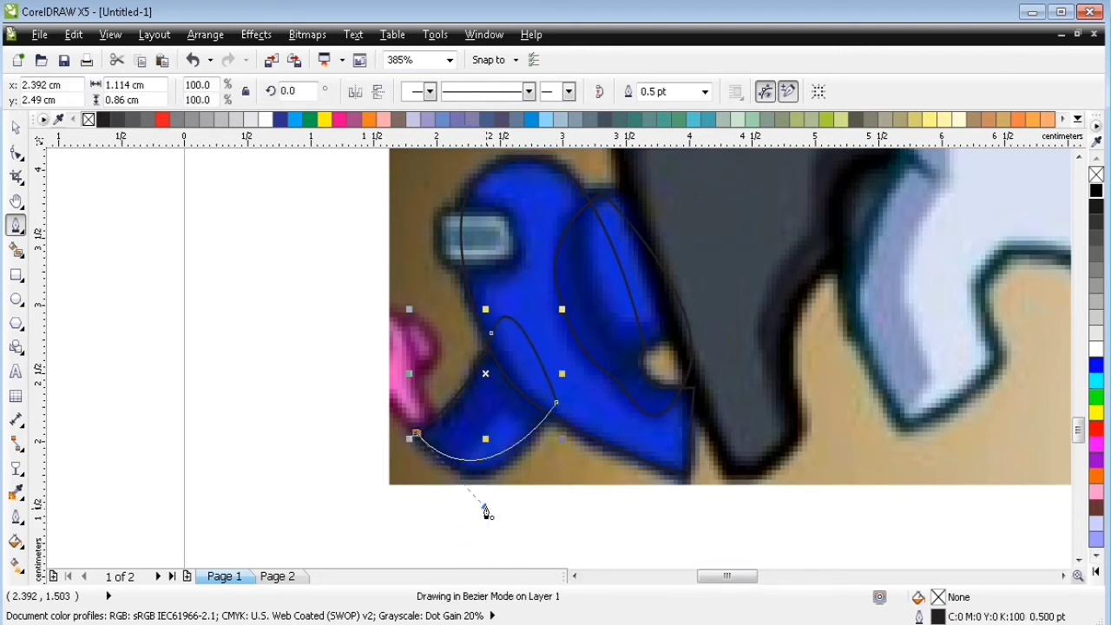
Draw a cutter along the front leg's highlight edge, intersect it with the leg to form the dark part, and delete the cutter.
{"action": "left_click", "coordinate": [446, 472]}
{"action": "left_click", "coordinate": [491, 424]}
{"action": "left_click_drag", "start_coordinate": [513, 415], "coordinate": [527, 428]}
{"action": "left_click_drag", "start_coordinate": [494, 471], "coordinate": [484, 483]}
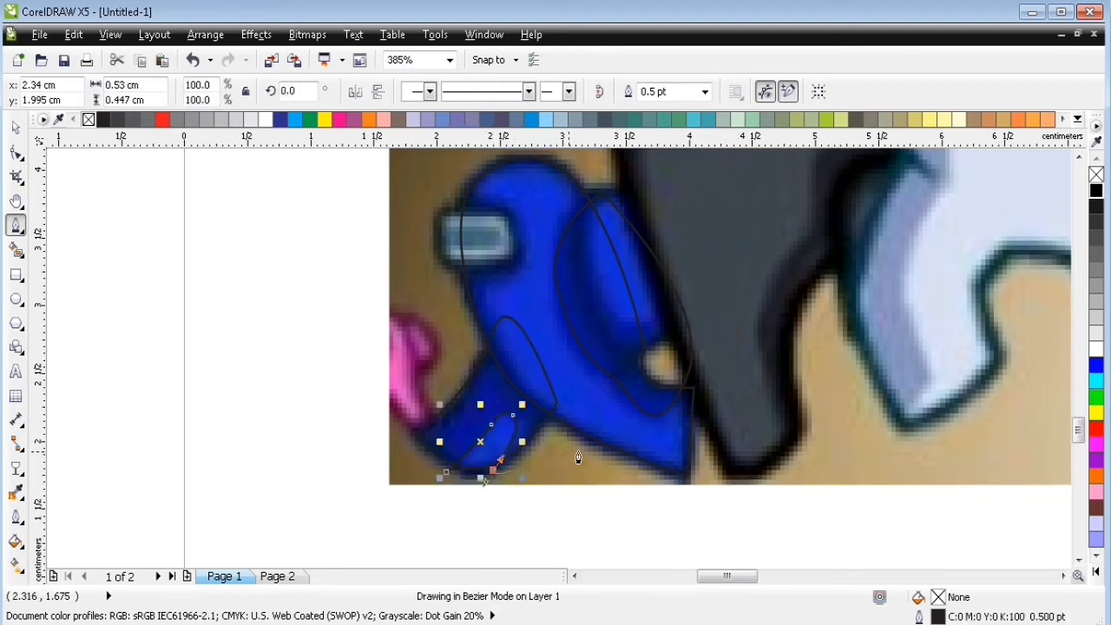
{"action": "left_click", "coordinate": [19, 129]}
{"action": "left_click", "coordinate": [488, 442], "text": "shift"}
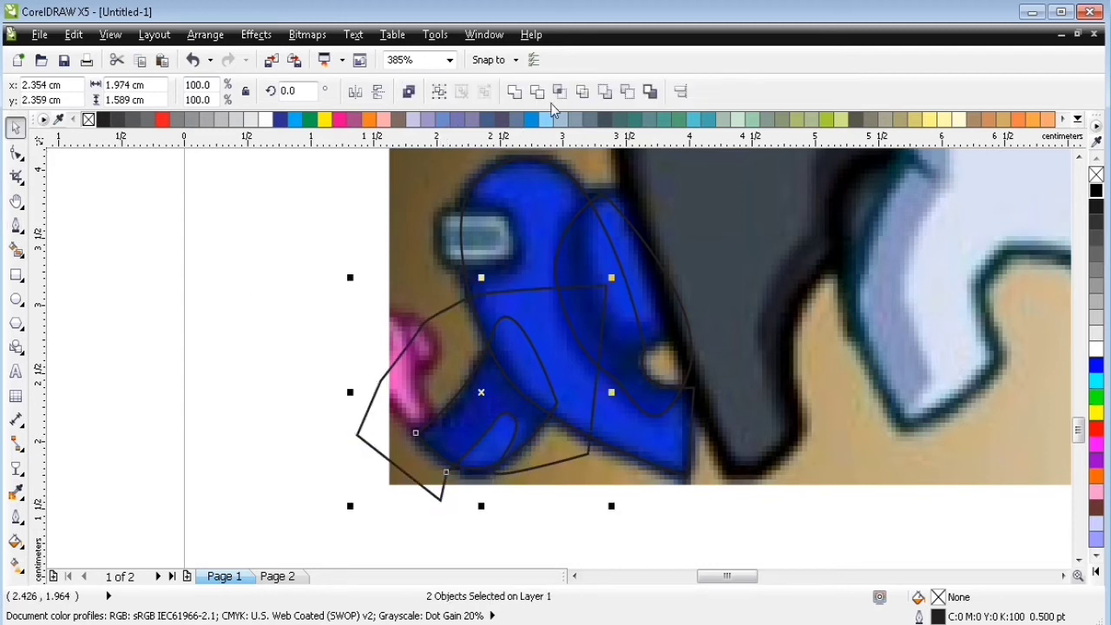
{"action": "left_click", "coordinate": [558, 93]}
{"action": "left_click", "coordinate": [468, 329]}
{"action": "key", "text": "Delete"}
Fill the front leg's dark part with sampled blue #0C1392 and its highlight with sampled blue #1330D0.
{"action": "left_click", "coordinate": [16, 492]}
{"action": "left_click", "coordinate": [502, 388]}
{"action": "left_click", "coordinate": [509, 426]}
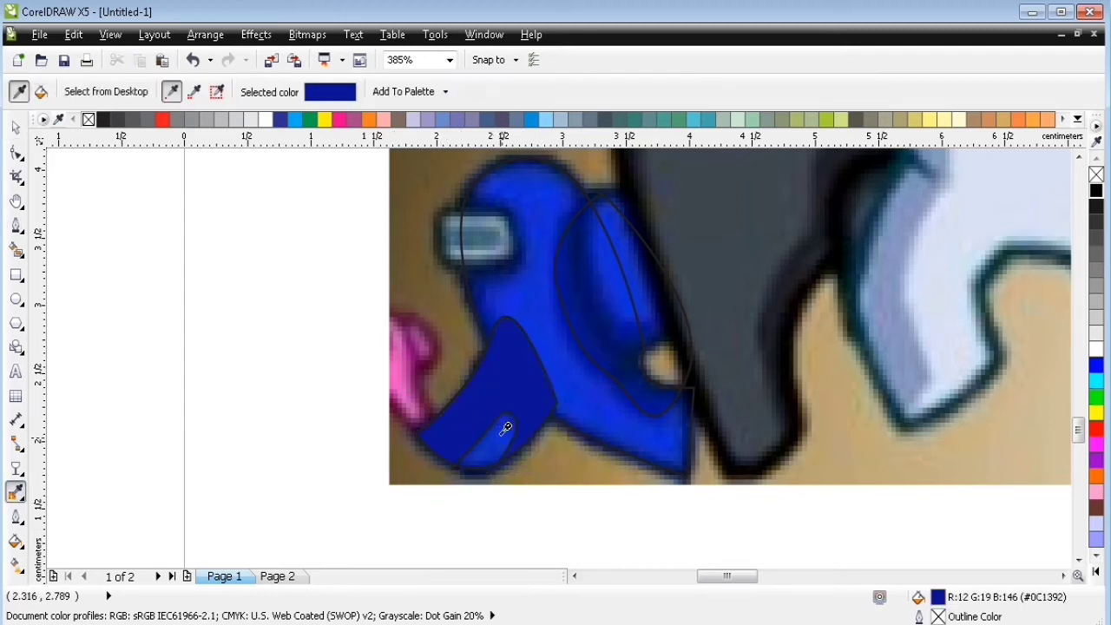
Give the whole front leg shape a 6 pt black outline placed behind its fill.
{"action": "key", "text": "space"}
{"action": "left_click", "coordinate": [512, 389]}
{"action": "left_click", "coordinate": [728, 91]}
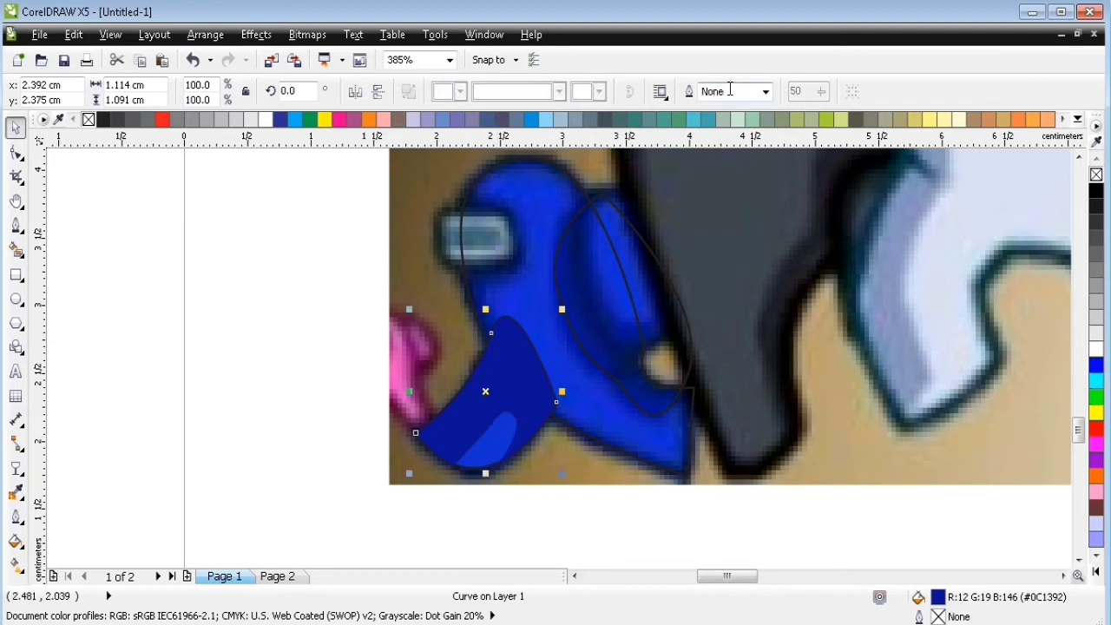
{"action": "type", "text": "6"}
{"action": "key", "text": "Return"}
{"action": "key", "text": "F12"}
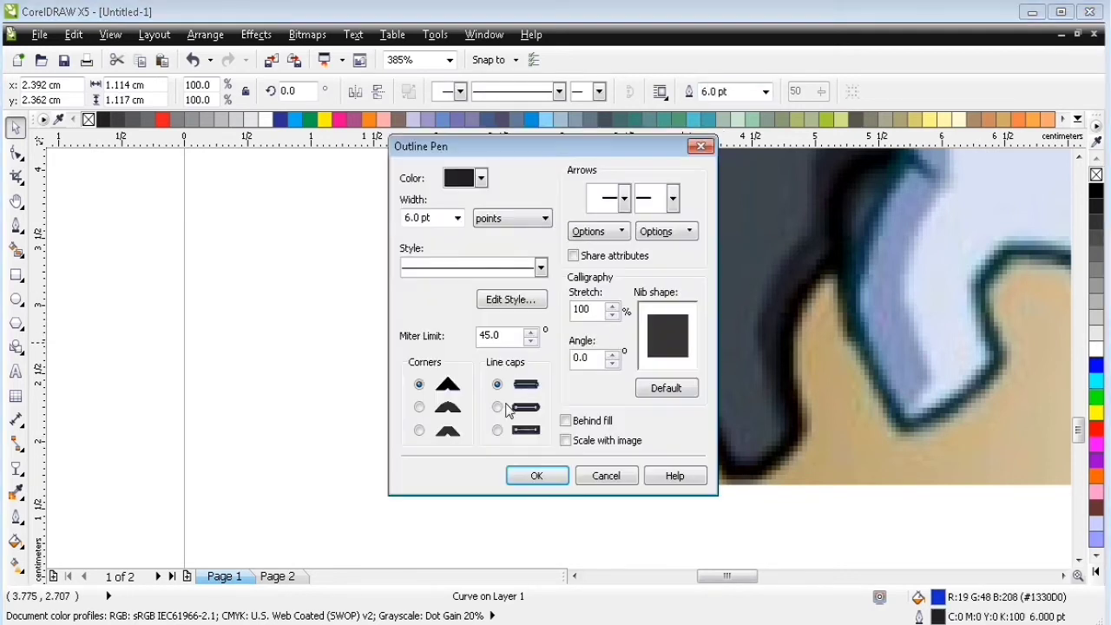
{"action": "left_click", "coordinate": [537, 476]}
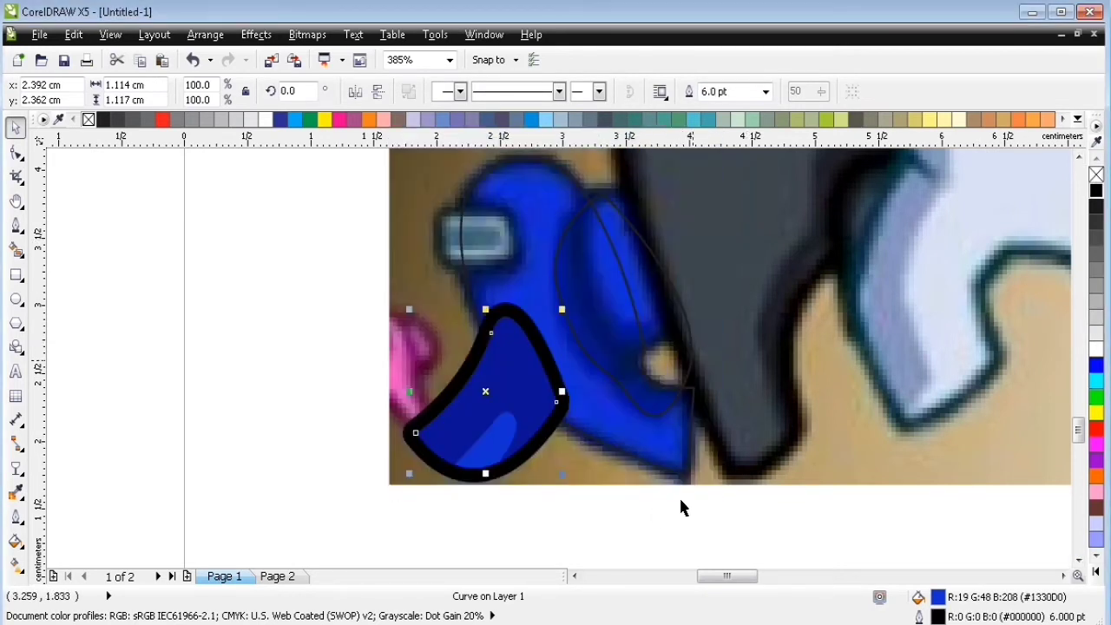
Adjust the front leg's outline settings and reduce its outline width.
{"action": "key", "text": "F12"}
{"action": "left_click", "coordinate": [538, 476]}
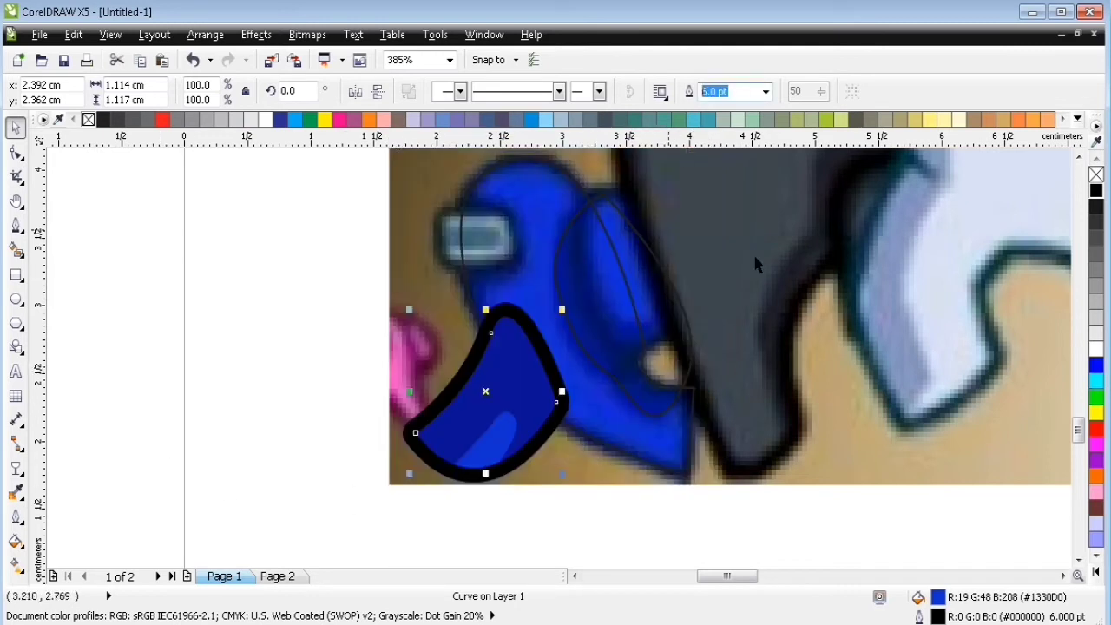
{"action": "left_click", "coordinate": [745, 246]}
{"action": "left_click", "coordinate": [745, 246]}
Draw a closed cutter shape around the shaded area beside and below the blue character's visor.
{"action": "left_click", "coordinate": [16, 225]}
{"action": "left_click", "coordinate": [510, 362]}
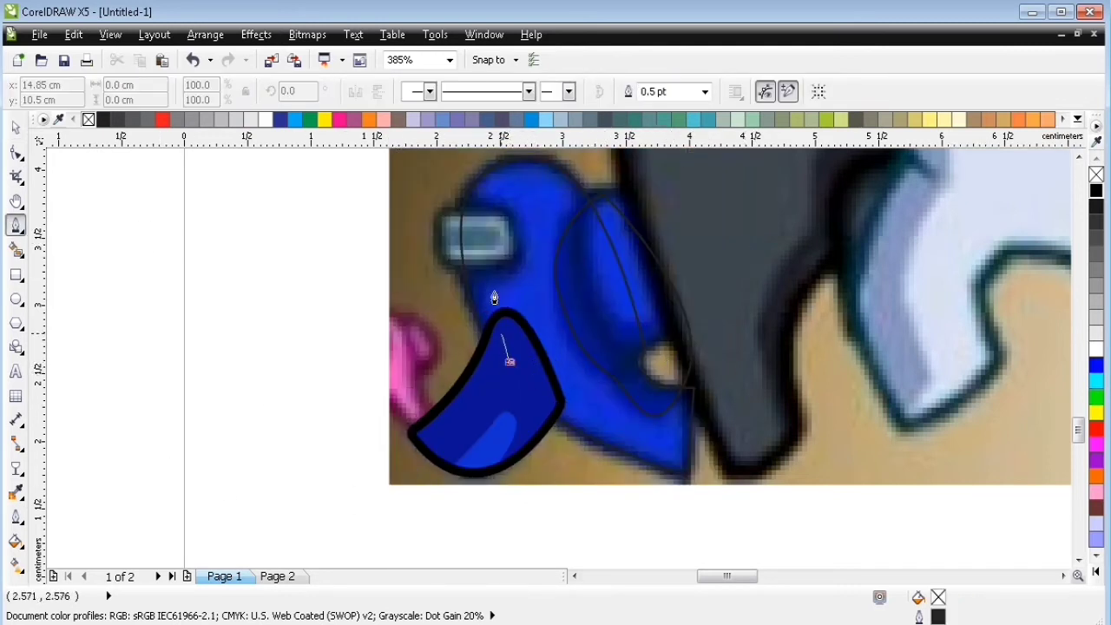
{"action": "left_click_drag", "start_coordinate": [515, 249], "coordinate": [462, 187]}
{"action": "scroll", "coordinate": [495, 207], "scroll_direction": "up", "scroll_amount": 2}
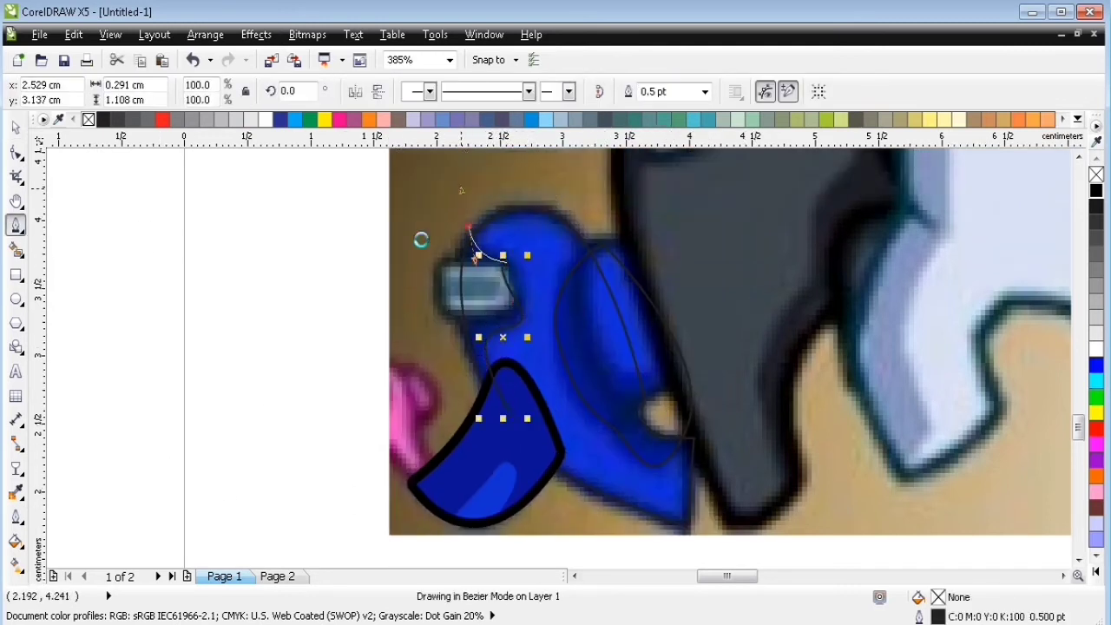
{"action": "left_click", "coordinate": [386, 289]}
{"action": "left_click", "coordinate": [395, 339]}
Intersect the visor-side cutter with the blue body to form the front shading, and delete the cutter.
{"action": "key", "text": "space"}
{"action": "left_click", "coordinate": [534, 228], "text": "shift"}
{"action": "left_click", "coordinate": [538, 92]}
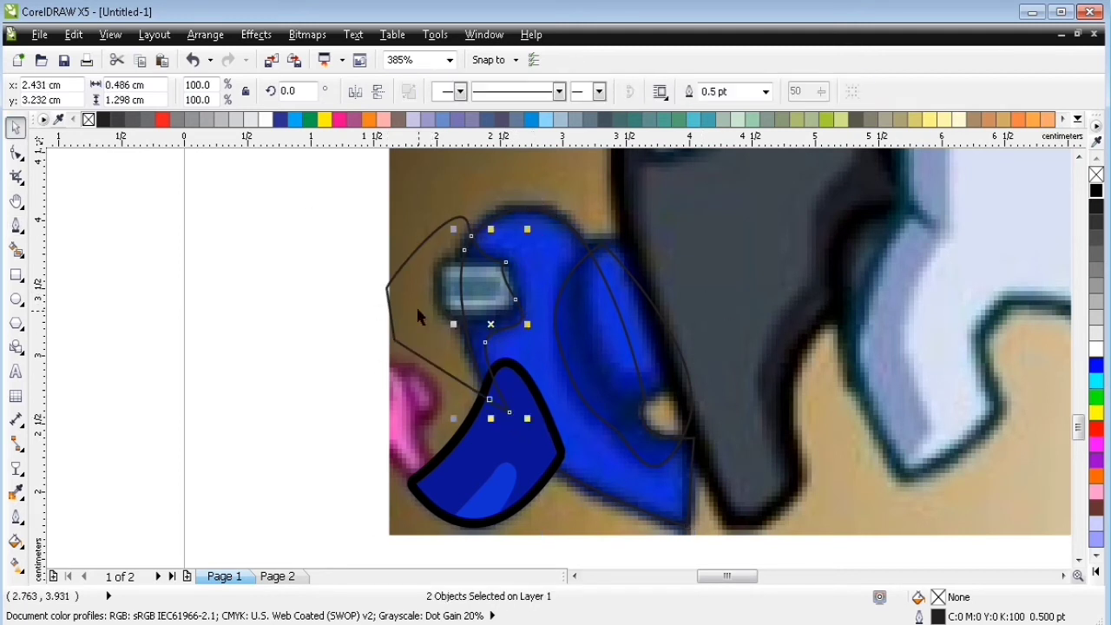
{"action": "left_click", "coordinate": [418, 309]}
{"action": "key", "text": "Delete"}
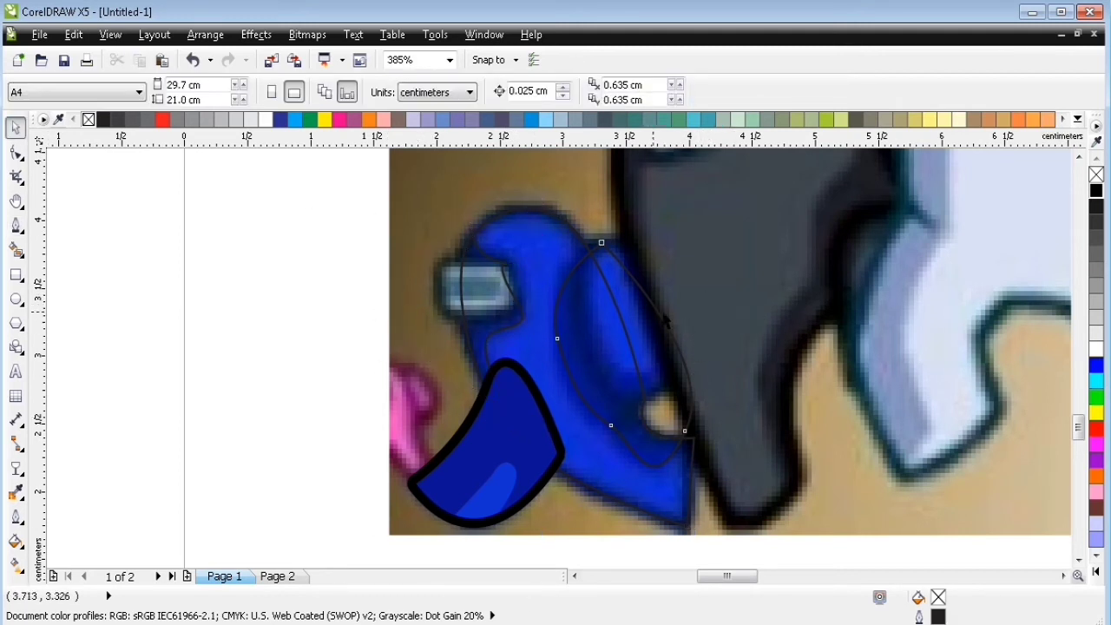
Intersect the rear cutter with the blue body to form the shading beside the backpack, and delete the cutter.
{"action": "left_click", "coordinate": [556, 225], "text": "shift"}
{"action": "left_click", "coordinate": [559, 91]}
{"action": "left_click", "coordinate": [689, 342]}
{"action": "key", "text": "Delete"}
Draw the blue character's backpack outline and a closed cutter shape over its shaded front and lower edge.
{"action": "key", "text": "space"}
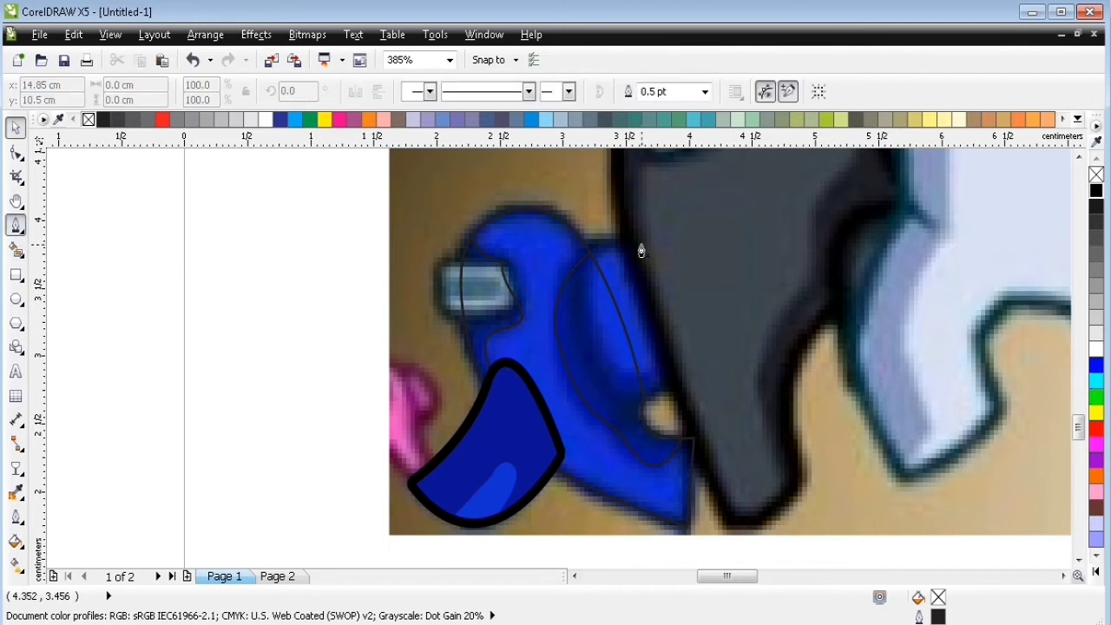
{"action": "left_click_drag", "start_coordinate": [682, 373], "coordinate": [738, 320]}
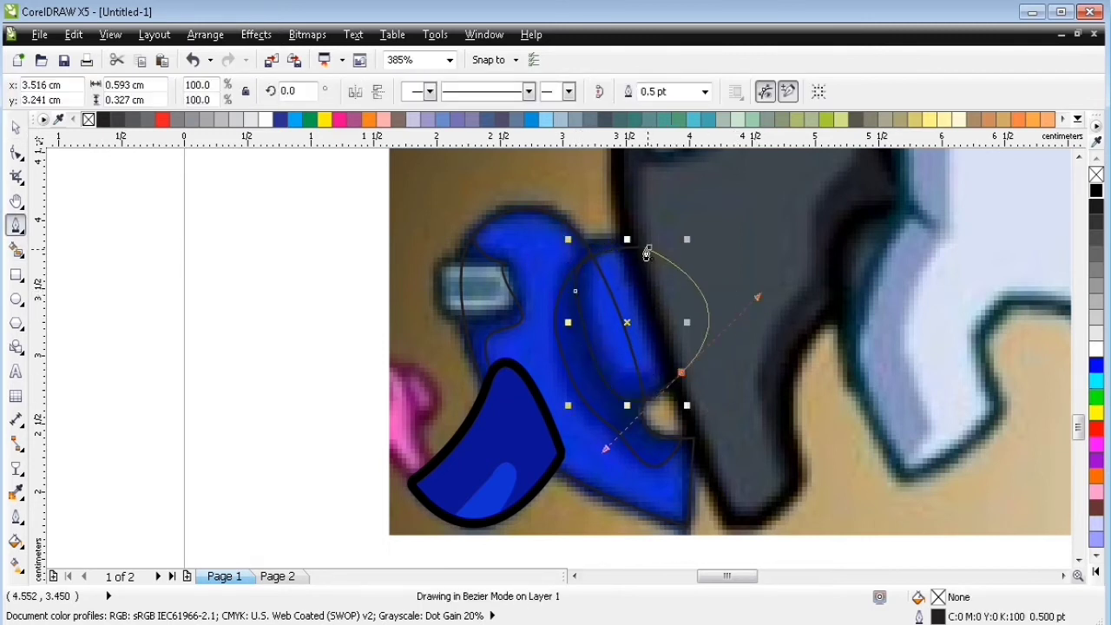
{"action": "left_click", "coordinate": [622, 227]}
{"action": "left_click_drag", "start_coordinate": [600, 315], "coordinate": [617, 362]}
{"action": "mouse_move", "coordinate": [710, 342]}
{"action": "left_mouse_down"}
{"action": "mouse_move", "coordinate": [771, 285]}
{"action": "mouse_move", "coordinate": [800, 283]}
{"action": "left_mouse_up"}
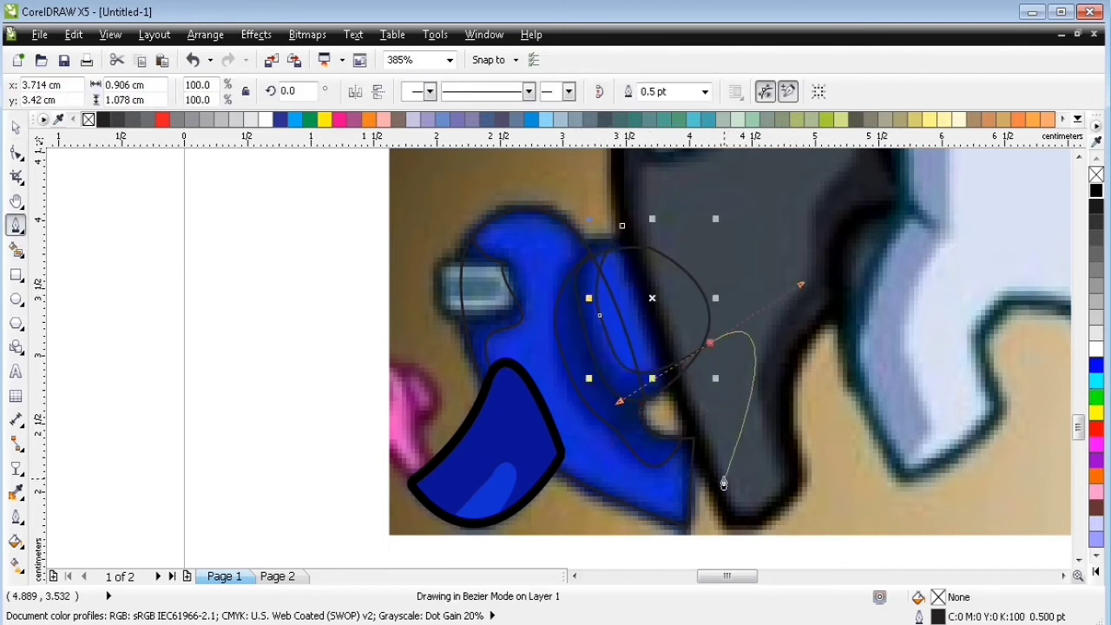
{"action": "left_click", "coordinate": [724, 479]}
{"action": "left_click", "coordinate": [595, 504]}
{"action": "left_click", "coordinate": [516, 354]}
{"action": "left_click", "coordinate": [548, 209]}
Intersect the cutter with the backpack to form its shading, delete the cutter, and transfer the blue character's pieces to page 2.
{"action": "left_click", "coordinate": [17, 127]}
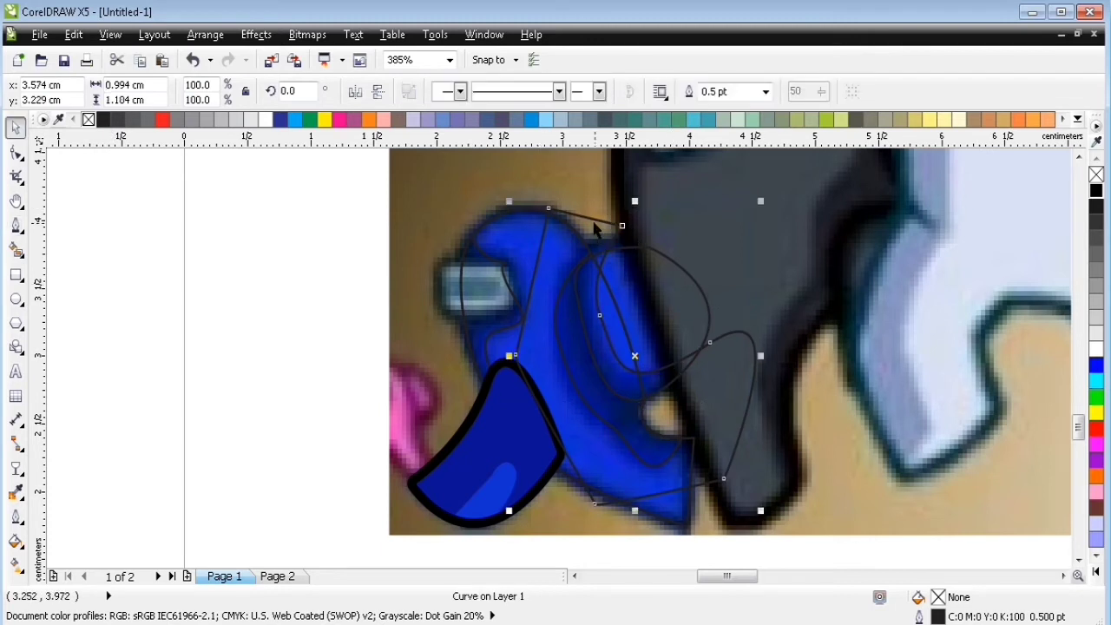
{"action": "left_click", "coordinate": [195, 349]}
{"action": "scroll", "coordinate": [756, 503], "scroll_direction": "down", "scroll_amount": 1}
{"action": "left_click", "coordinate": [756, 506]}
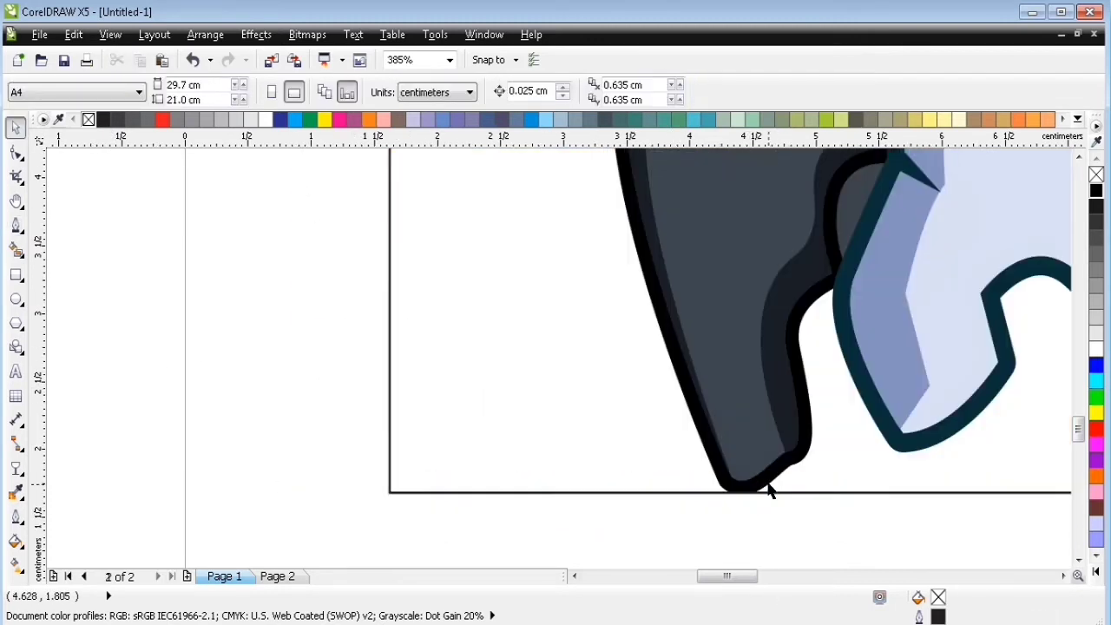
{"action": "key", "text": "ctrl+v"}
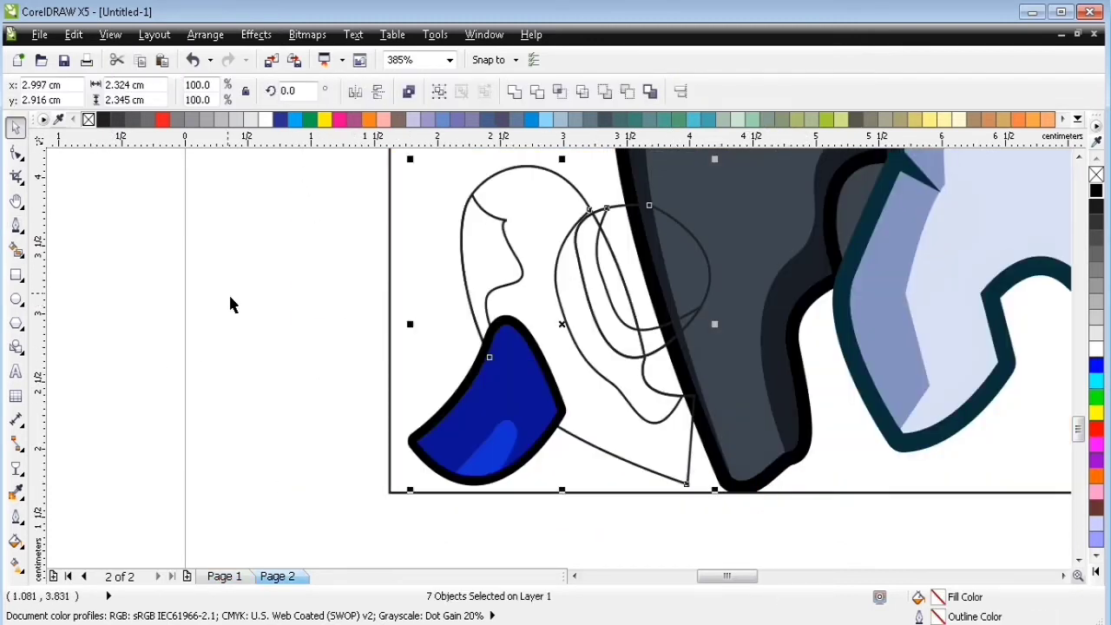
{"action": "left_click", "coordinate": [230, 304]}
Fill the blue character's front, rear and backpack shading shapes with the leg's dark blue, #0C1392.
{"action": "left_click", "coordinate": [15, 492]}
{"action": "left_click", "coordinate": [512, 369]}
{"action": "left_click", "coordinate": [497, 261]}
{"action": "left_click", "coordinate": [571, 251]}
{"action": "left_click", "coordinate": [602, 317]}
{"action": "key", "text": "space"}
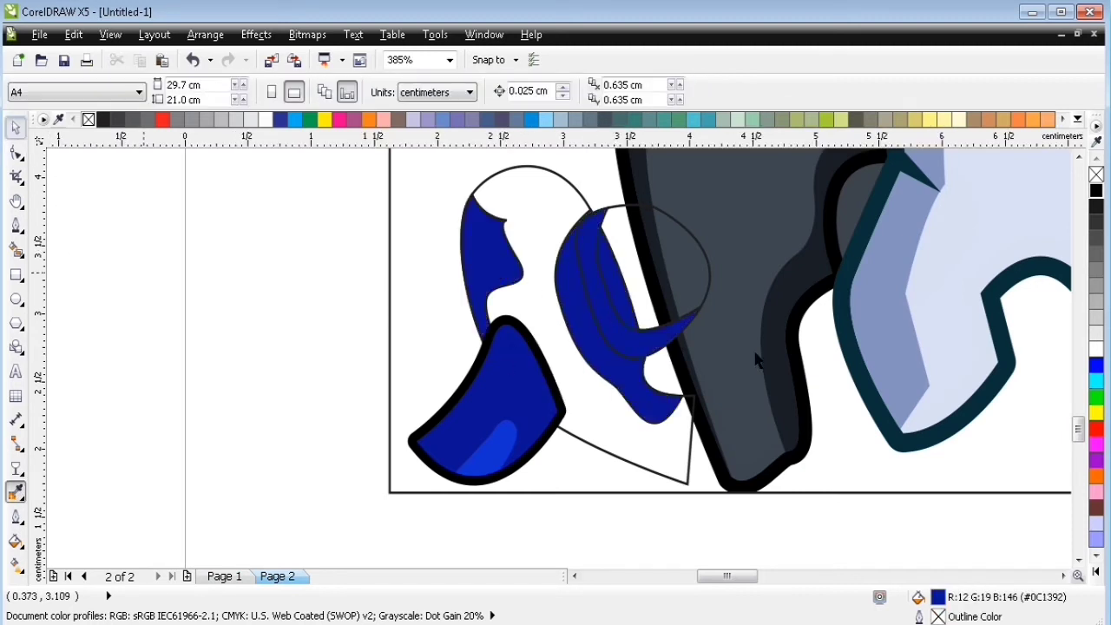
Fill the backpack and the blue body with the leg highlight's brighter blue, #1330D0.
{"action": "left_click", "coordinate": [615, 209]}
{"action": "left_click", "coordinate": [512, 444]}
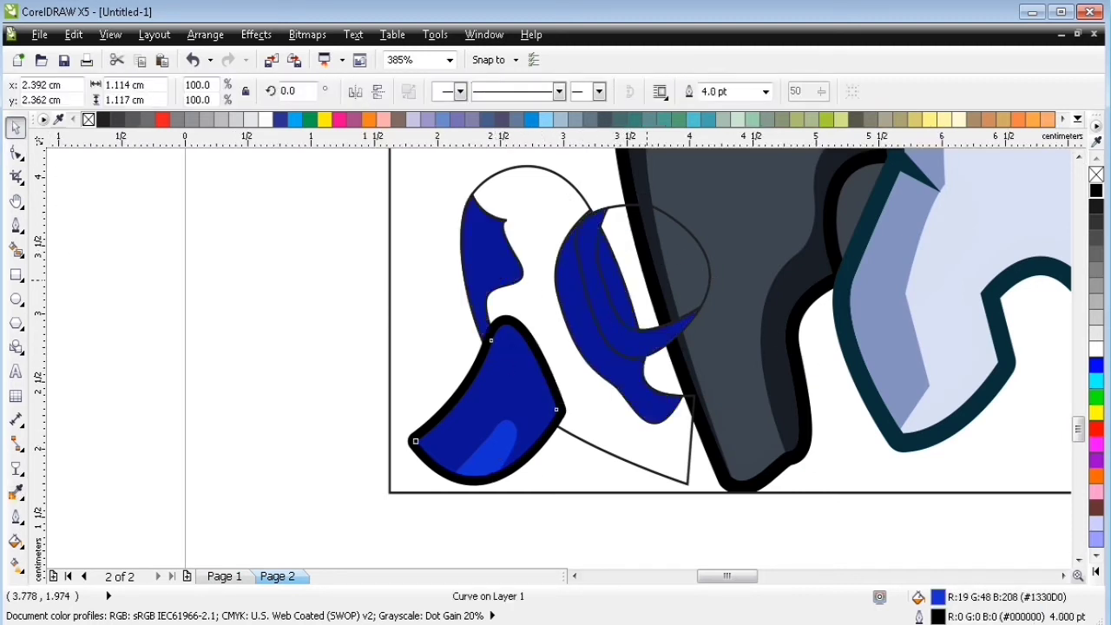
{"action": "left_click_drag", "start_coordinate": [938, 597], "coordinate": [647, 280]}
{"action": "left_click", "coordinate": [693, 410]}
{"action": "key", "text": "ctrl+r"}
Give the blue body a black 4 pt outline with rounded corners.
{"action": "left_click", "coordinate": [729, 91]}
{"action": "type", "text": "6"}
{"action": "key", "text": "Return"}
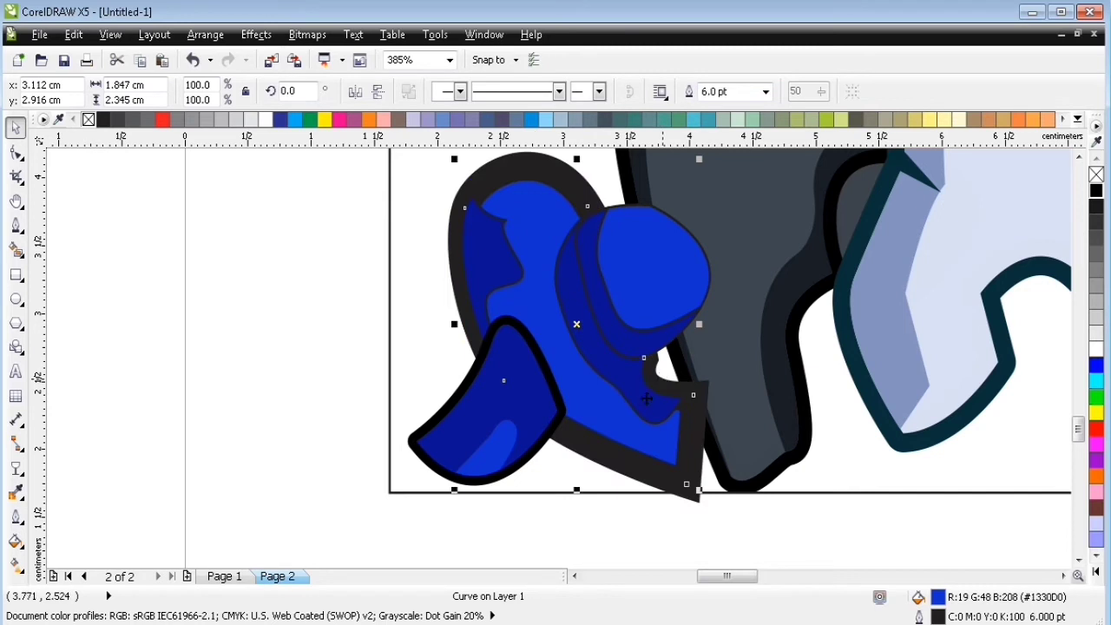
{"action": "key", "text": "F12"}
{"action": "left_click", "coordinate": [538, 476]}
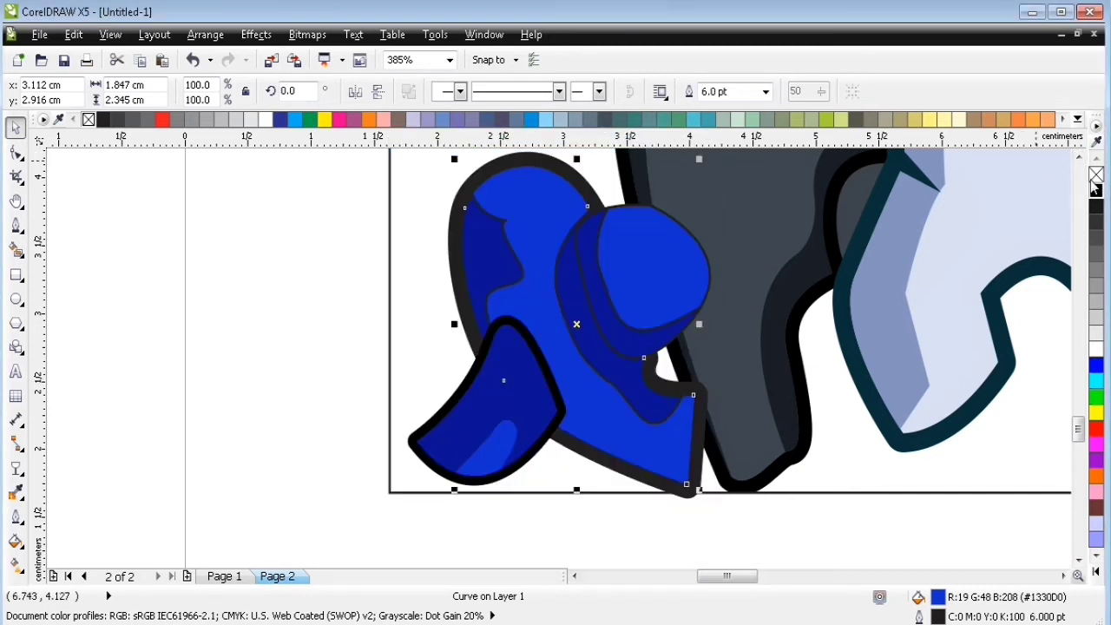
{"action": "type", "text": "4"}
Give the blue character's backpack a black 4 pt outline and adjust its outline settings to match the body.
{"action": "key", "text": "ctrl+r"}
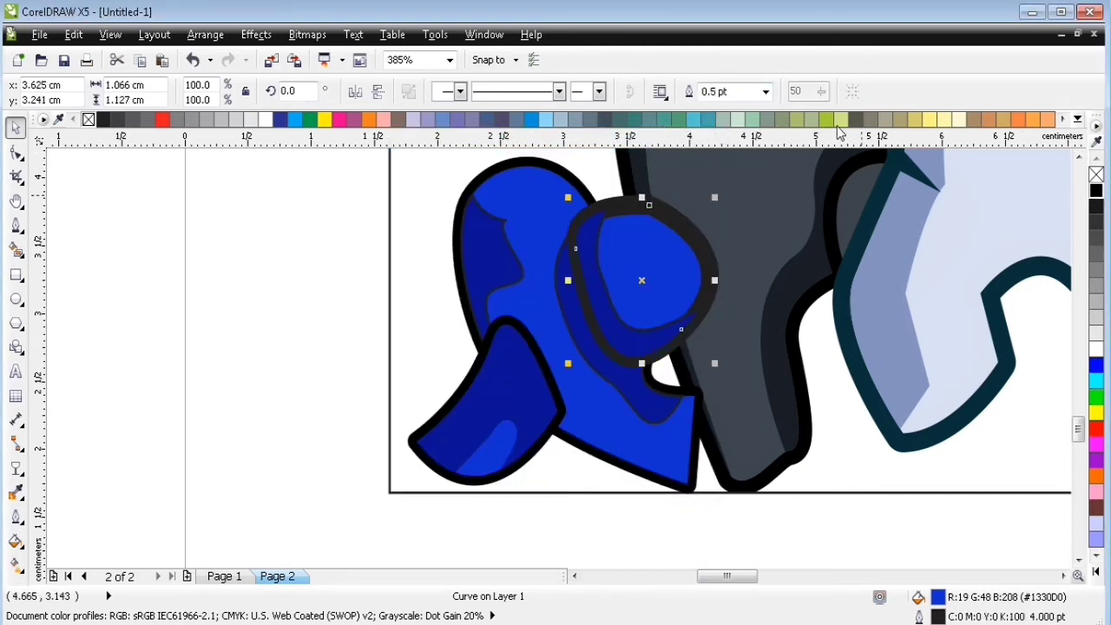
{"action": "key", "text": "F12"}
{"action": "left_click", "coordinate": [569, 422]}
{"action": "left_click", "coordinate": [495, 406]}
{"action": "left_click", "coordinate": [418, 406]}
{"action": "left_click", "coordinate": [537, 476]}
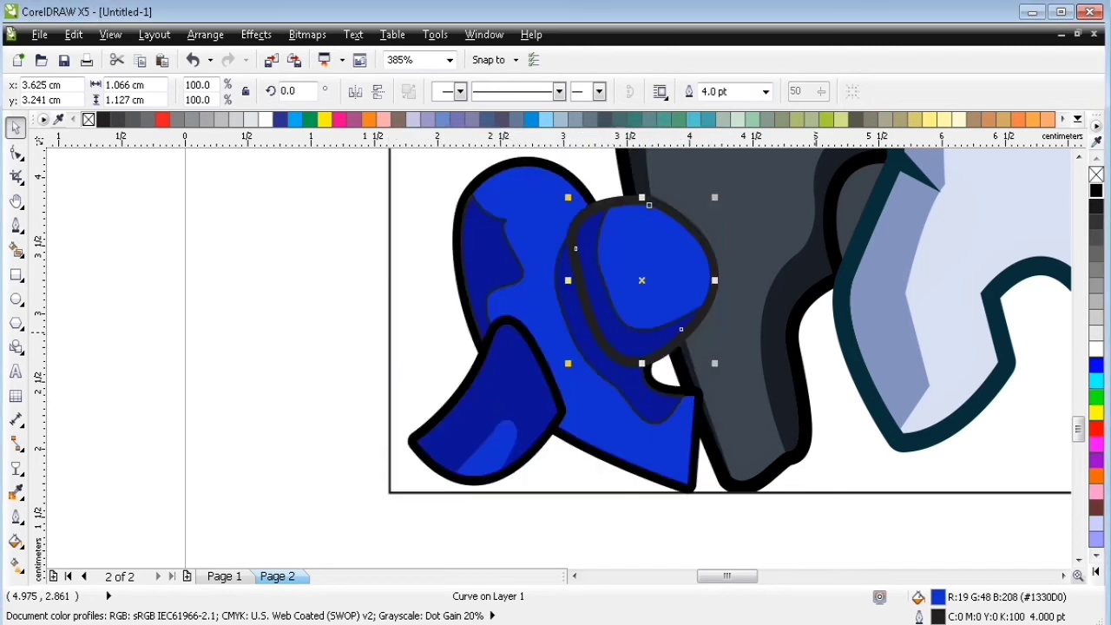
{"action": "right_click", "coordinate": [1096, 190]}
Remove the outlines from the blue character's front, rear and backpack shading shapes.
{"action": "left_click", "coordinate": [498, 251]}
{"action": "right_click", "coordinate": [1093, 177]}
{"action": "left_click", "coordinate": [634, 397]}
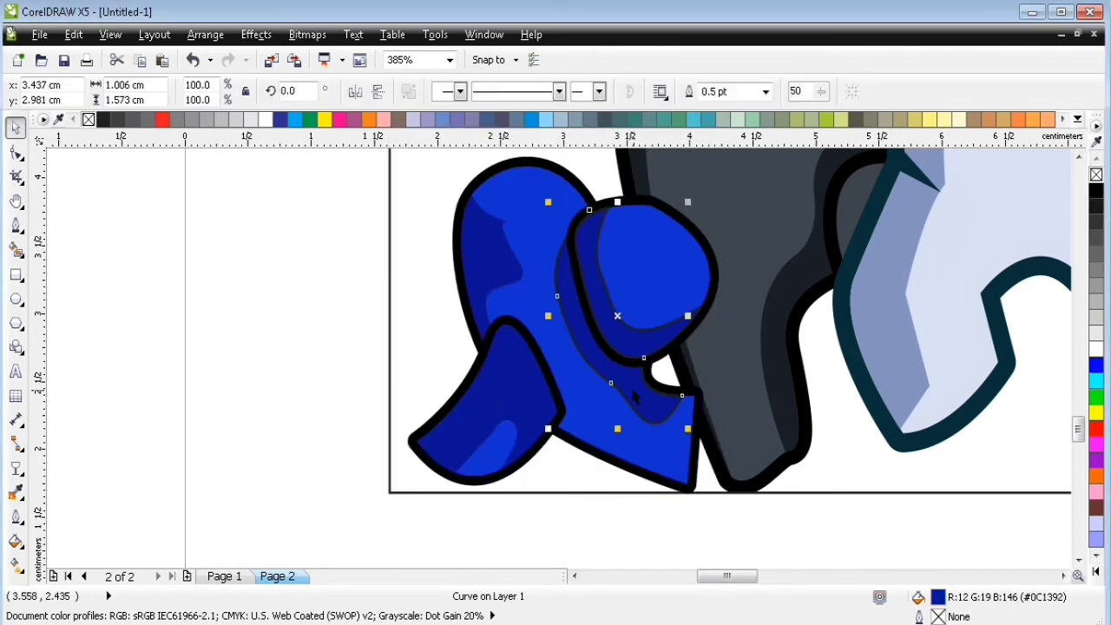
{"action": "left_click", "coordinate": [596, 226]}
{"action": "right_click", "coordinate": [1095, 175]}
Trace the blue character's visor on page 1 as a closed rounded shape.
{"action": "left_click", "coordinate": [829, 331]}
{"action": "left_click", "coordinate": [224, 577]}
{"action": "left_click", "coordinate": [15, 225]}
{"action": "left_click", "coordinate": [437, 261]}
{"action": "left_click", "coordinate": [436, 230]}
{"action": "left_click_drag", "start_coordinate": [459, 218], "coordinate": [470, 221]}
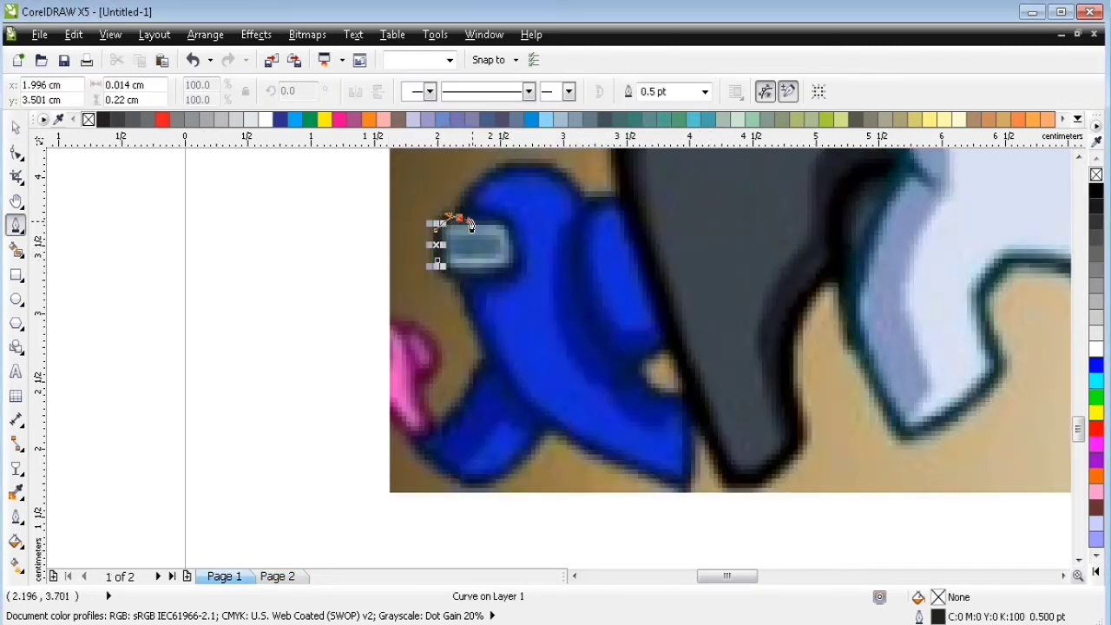
{"action": "left_click", "coordinate": [496, 217]}
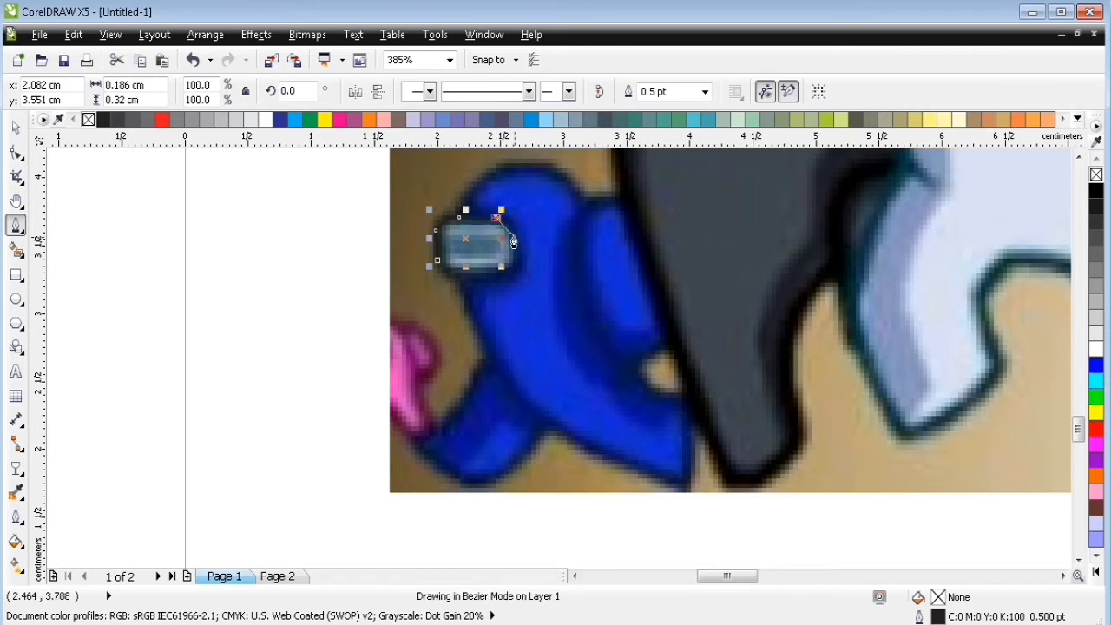
Draw a cutter around the visor's darker inner area, intersect it with the visor, and delete the cutter.
{"action": "left_click", "coordinate": [434, 237]}
{"action": "left_click", "coordinate": [486, 235]}
{"action": "left_click_drag", "start_coordinate": [500, 246], "coordinate": [500, 252]}
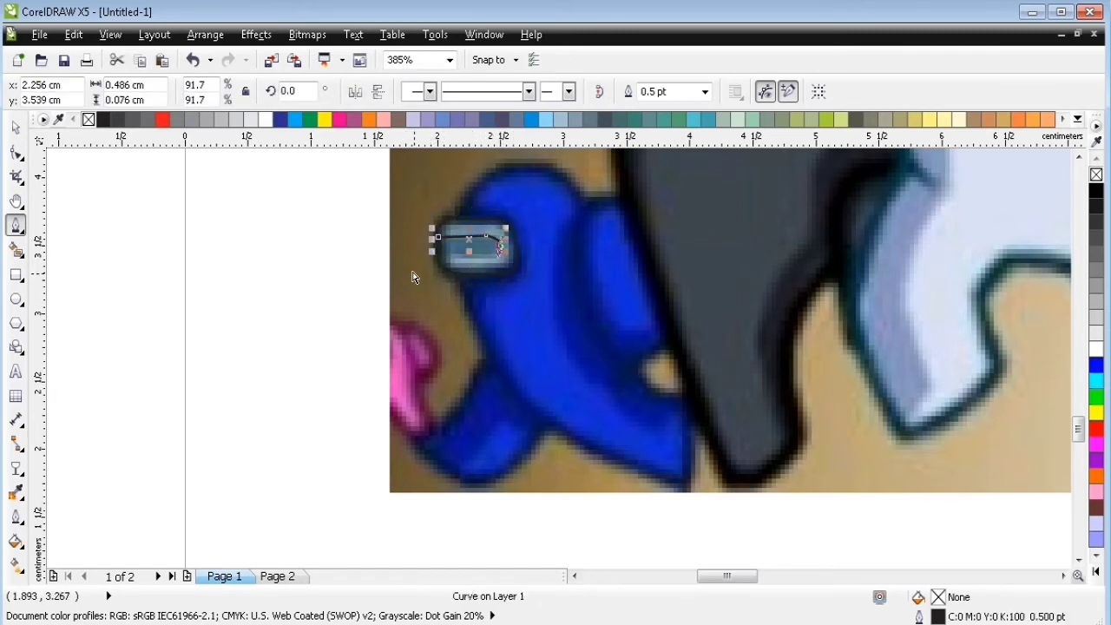
{"action": "left_click", "coordinate": [16, 128]}
{"action": "left_click", "coordinate": [479, 223], "text": "shift"}
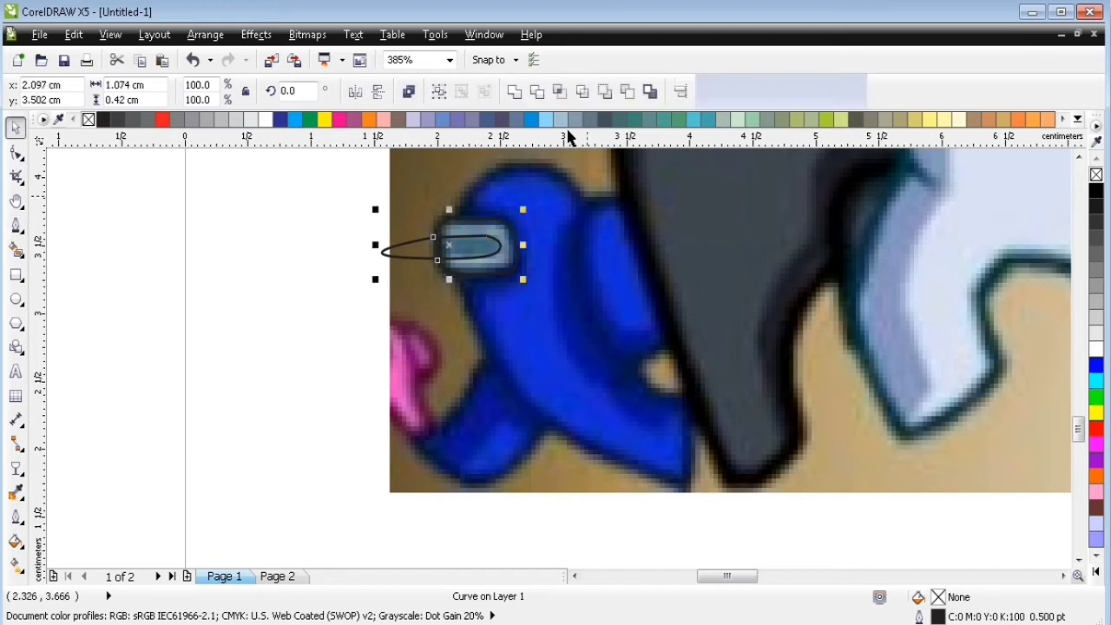
{"action": "left_click", "coordinate": [573, 92]}
{"action": "left_click", "coordinate": [412, 243]}
{"action": "key", "text": "Delete"}
Fill the visor with grey-blue #6B8F9D and its inner shape with darker #3E657A.
{"action": "left_click", "coordinate": [16, 493]}
{"action": "left_click", "coordinate": [461, 239]}
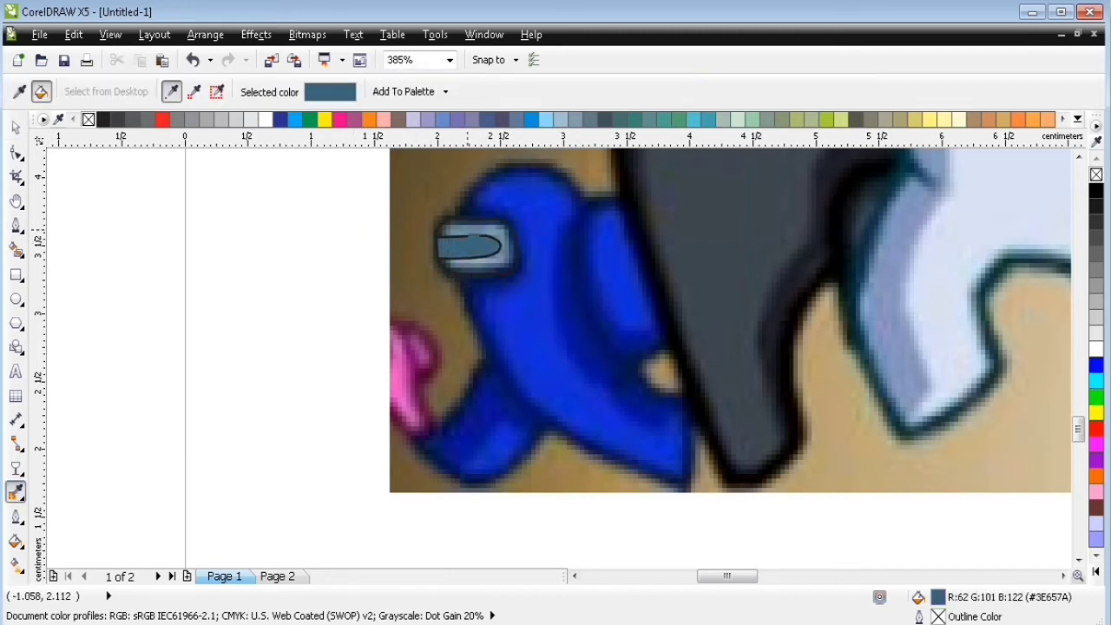
{"action": "left_click", "coordinate": [474, 243]}
{"action": "key", "text": "space"}
Give the visor a black 4 pt outline with rounded corners and remove the inner shape's outline.
{"action": "type", "text": "4"}
{"action": "key", "text": "Return"}
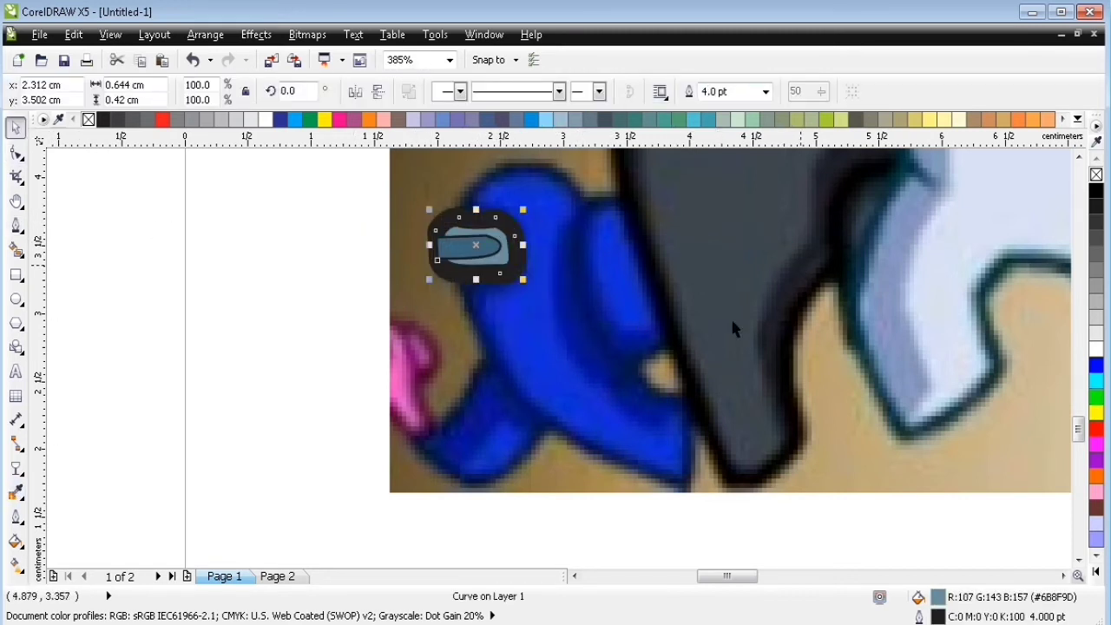
{"action": "key", "text": "F12"}
{"action": "left_click", "coordinate": [538, 475]}
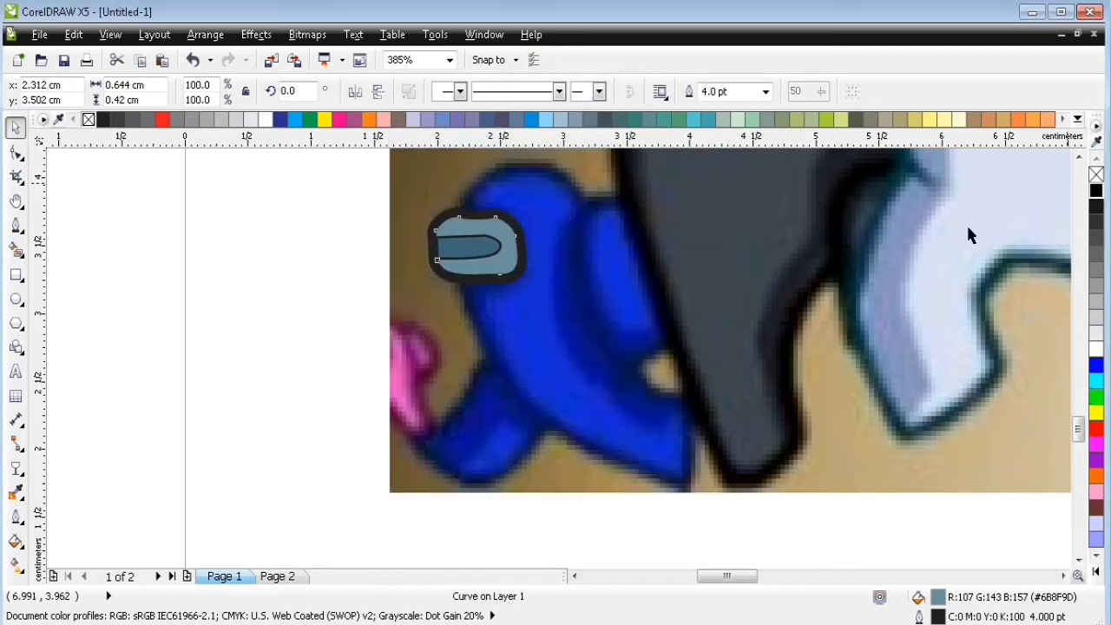
{"action": "key", "text": "Escape"}
{"action": "left_click_drag", "start_coordinate": [360, 198], "coordinate": [548, 298]}
{"action": "left_click", "coordinate": [306, 206]}
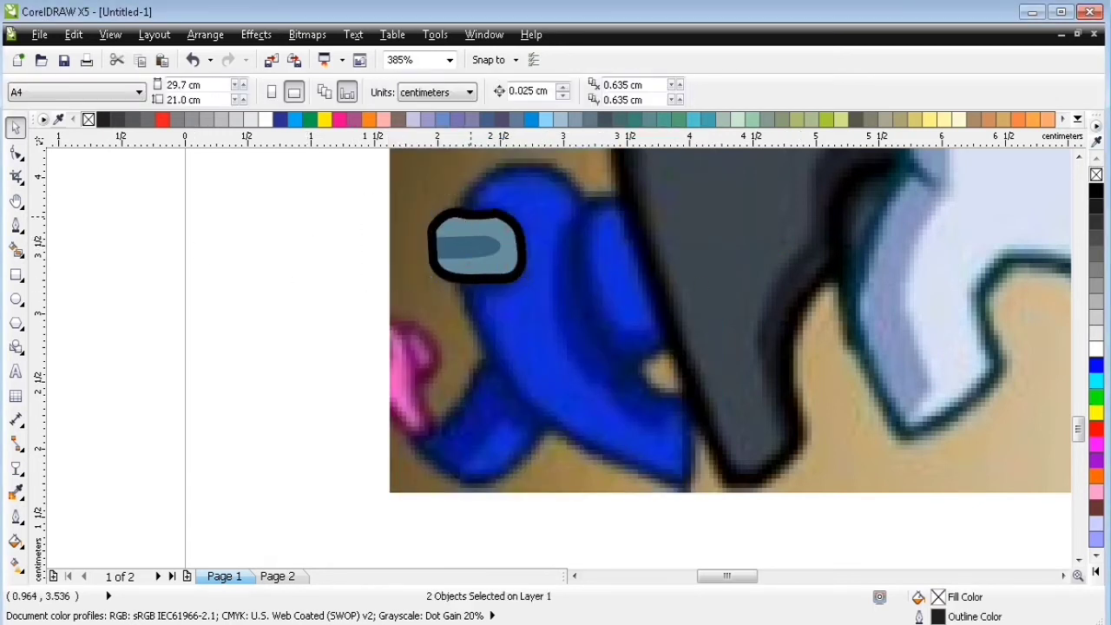
Reshape the visor's upper edge by adjusting its nodes and bending the curve slightly upward.
{"action": "left_click", "coordinate": [472, 213]}
{"action": "scroll", "coordinate": [472, 206], "scroll_direction": "up", "scroll_amount": 2}
{"action": "left_click", "coordinate": [19, 155]}
{"action": "left_click", "coordinate": [72, 152]}
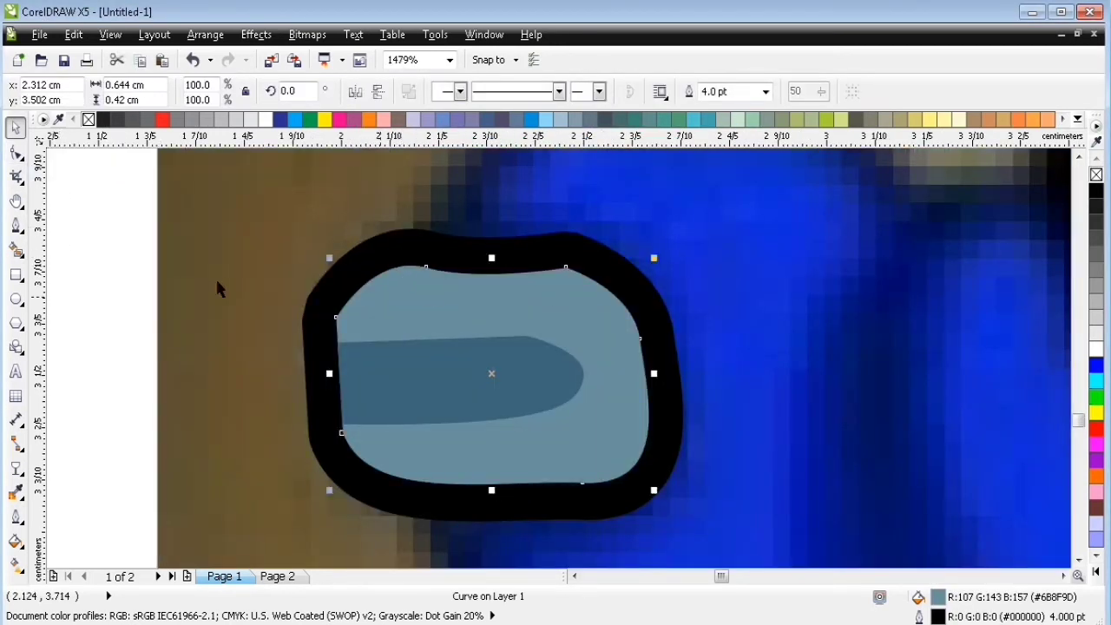
{"action": "key", "text": "Delete"}
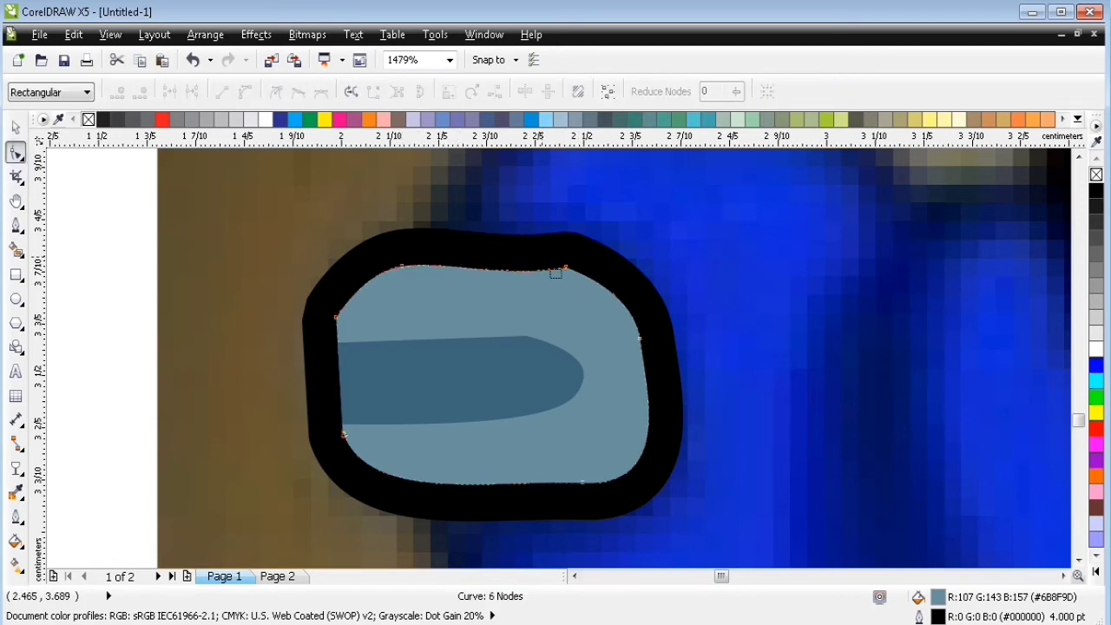
{"action": "left_click_drag", "start_coordinate": [492, 267], "coordinate": [491, 263]}
{"action": "left_click", "coordinate": [15, 128]}
Move the visor and its inner shape from page 1 onto the blue character on page 2.
{"action": "scroll", "coordinate": [304, 253], "scroll_direction": "down", "scroll_amount": 2}
{"action": "left_click_drag", "start_coordinate": [244, 223], "coordinate": [425, 323]}
{"action": "key", "text": "ctrl+x"}
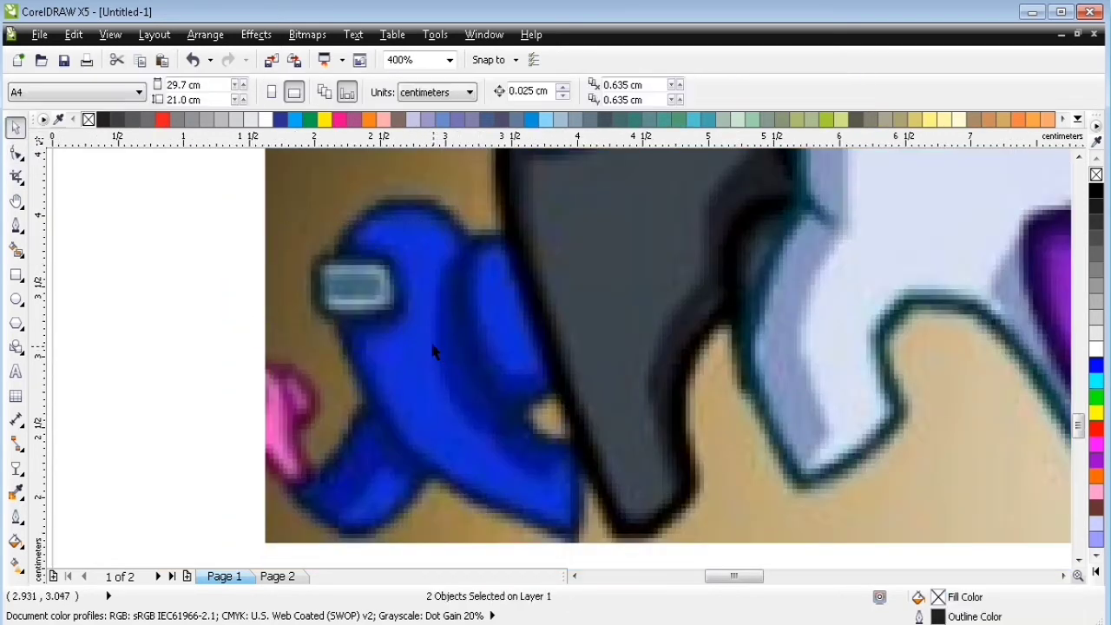
{"action": "key", "text": "Page_Down"}
{"action": "left_click", "coordinate": [356, 286]}
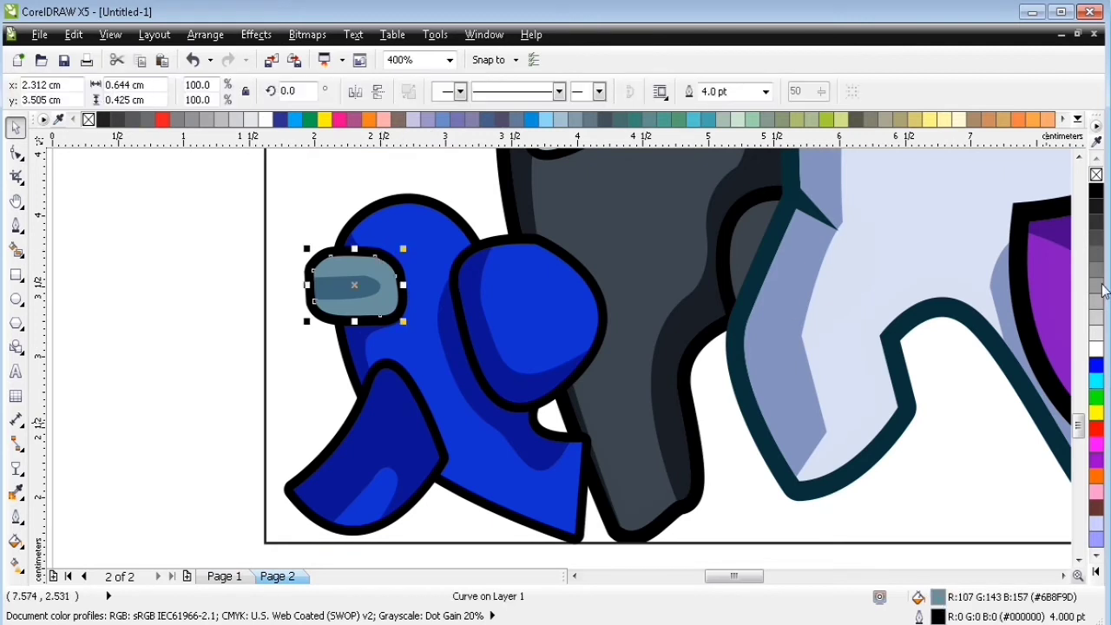
Group the blue character's pieces and PowerClip the group inside the page 2 frame.
{"action": "left_click_drag", "start_coordinate": [235, 174], "coordinate": [636, 551]}
{"action": "key", "text": "ctrl+g"}
{"action": "left_click", "coordinate": [256, 34]}
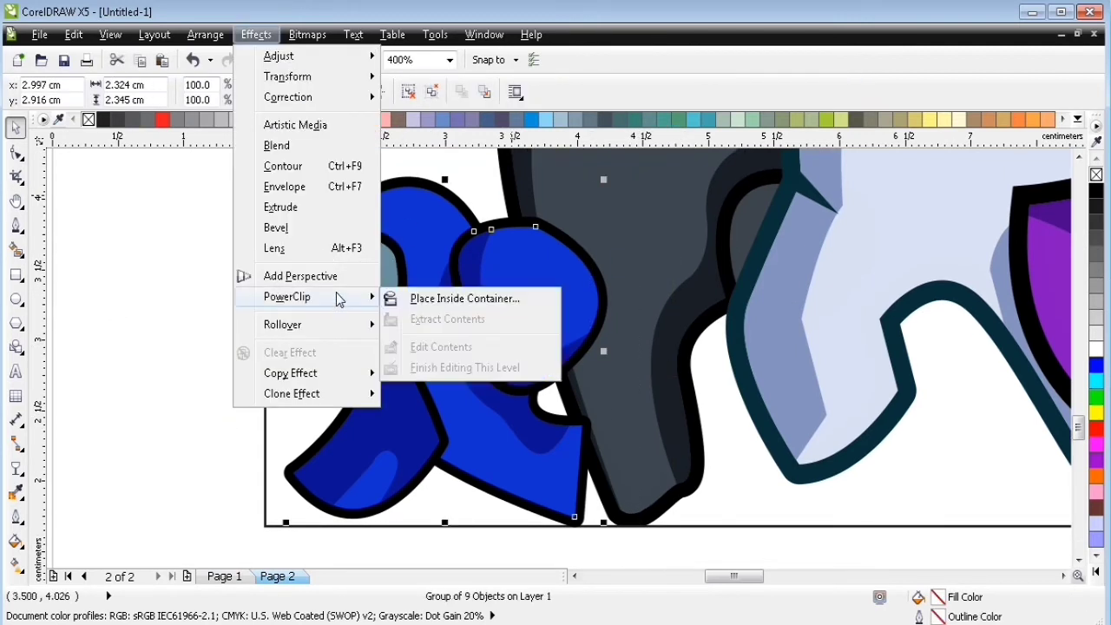
{"action": "left_click", "coordinate": [471, 295]}
{"action": "left_click", "coordinate": [495, 351]}
Edit the frame's PowerClip contents, send the blue character's group behind the other characters, and finish editing.
{"action": "left_click", "coordinate": [495, 350], "text": "ctrl"}
{"action": "left_click", "coordinate": [511, 295]}
{"action": "key", "text": "shift+Page_Down"}
{"action": "left_click", "coordinate": [181, 274]}
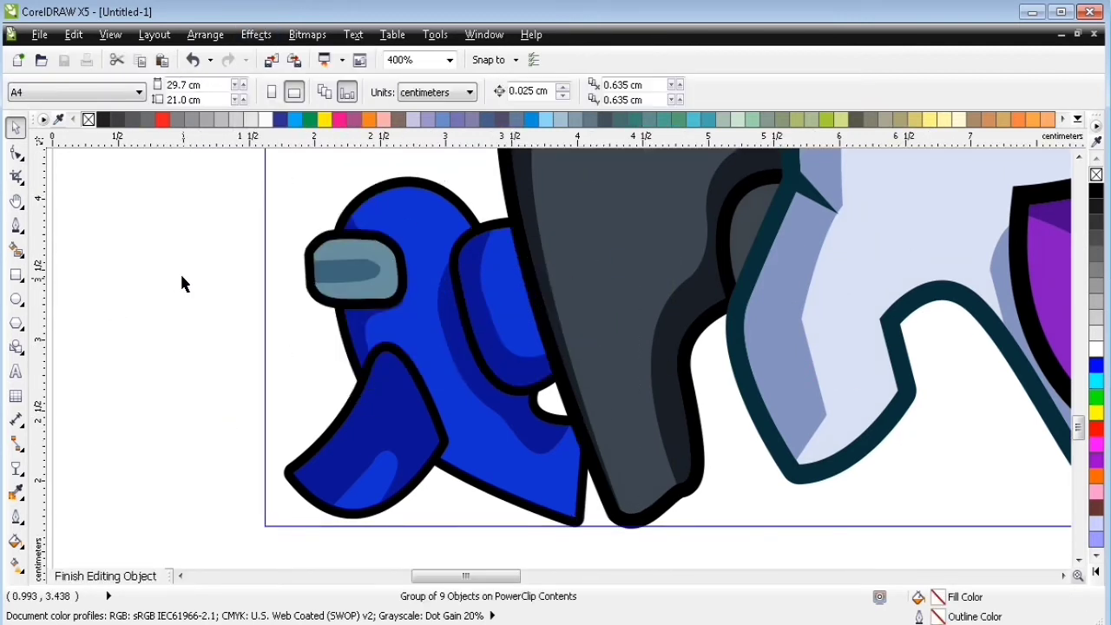
{"action": "left_click", "coordinate": [223, 306], "text": "ctrl"}
Draw a closed leaf-shaped curve on page 1 around the light pink shape at the reference image's left edge.
{"action": "key", "text": "Page_Up"}
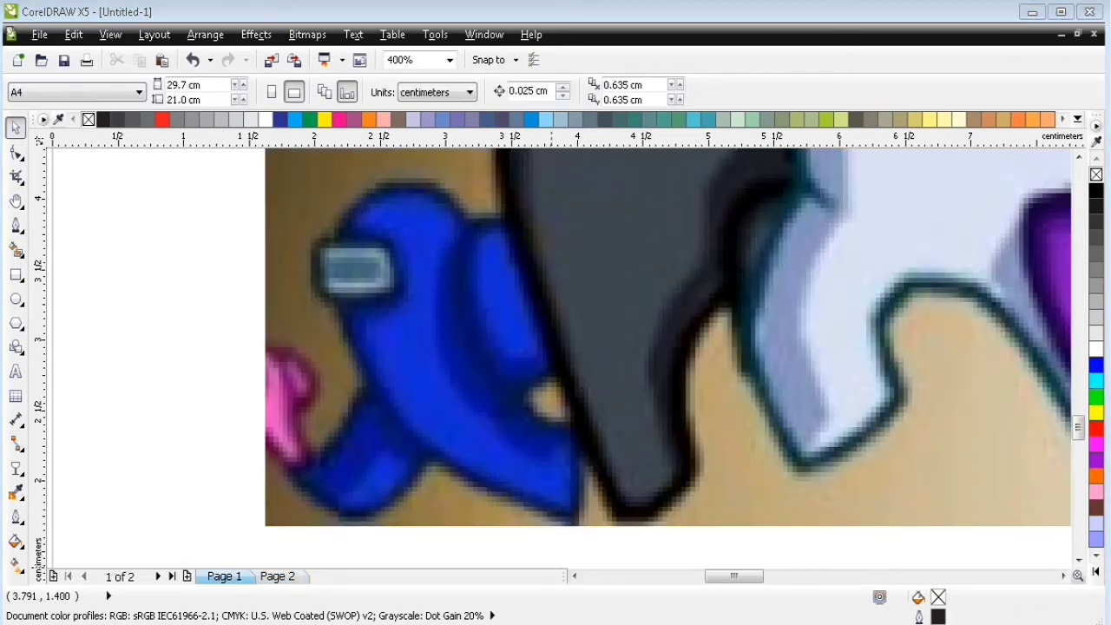
{"action": "key", "text": "F5"}
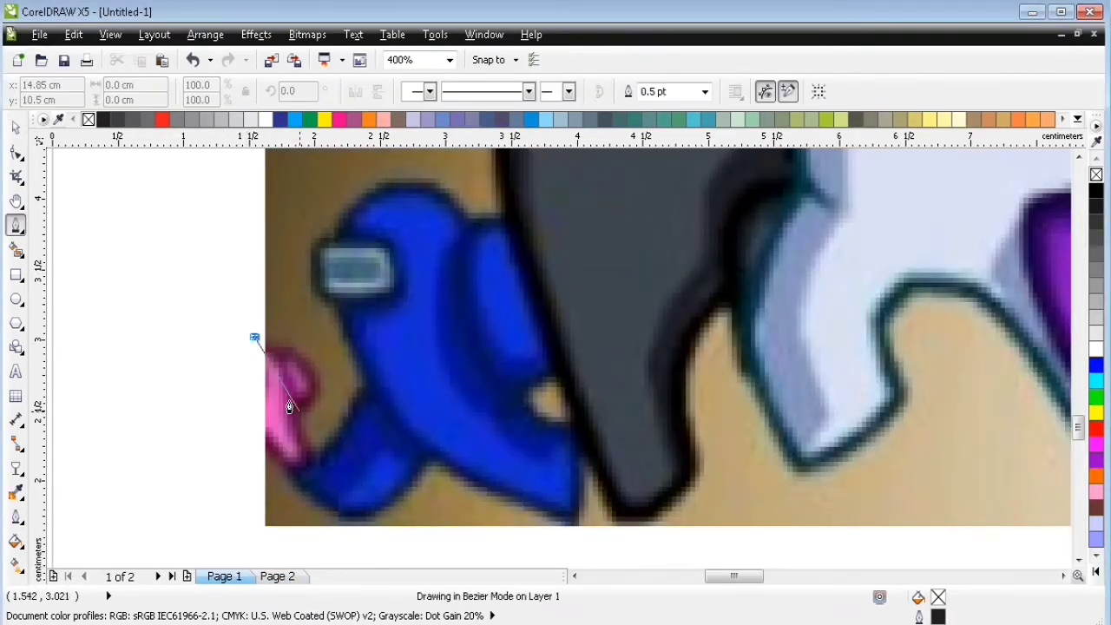
{"action": "left_click_drag", "start_coordinate": [299, 460], "coordinate": [308, 455]}
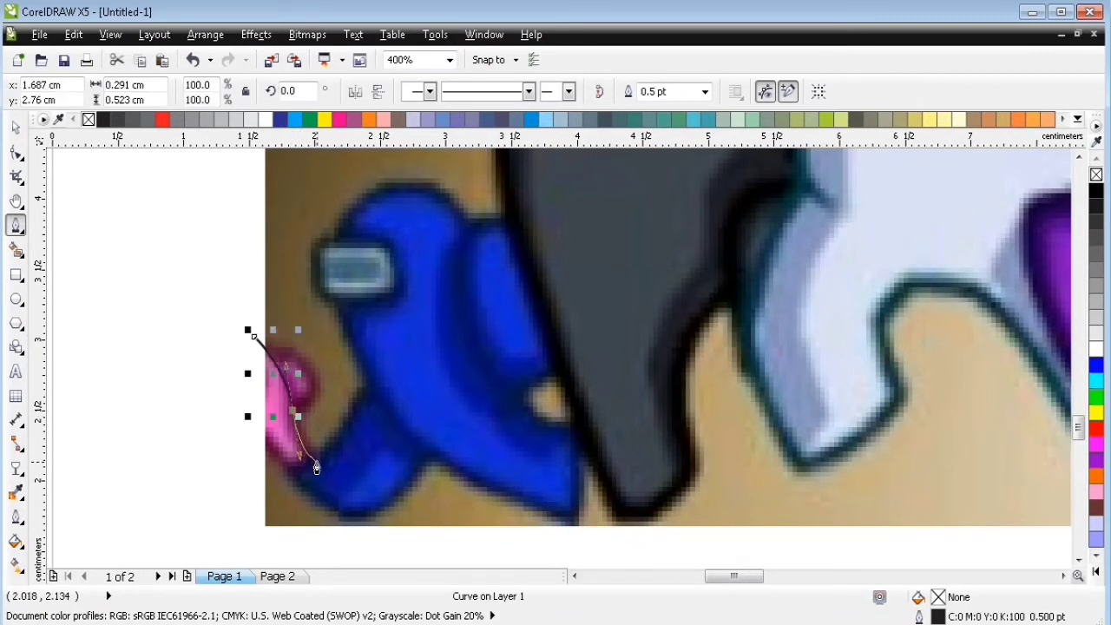
{"action": "left_click_drag", "start_coordinate": [217, 352], "coordinate": [217, 352]}
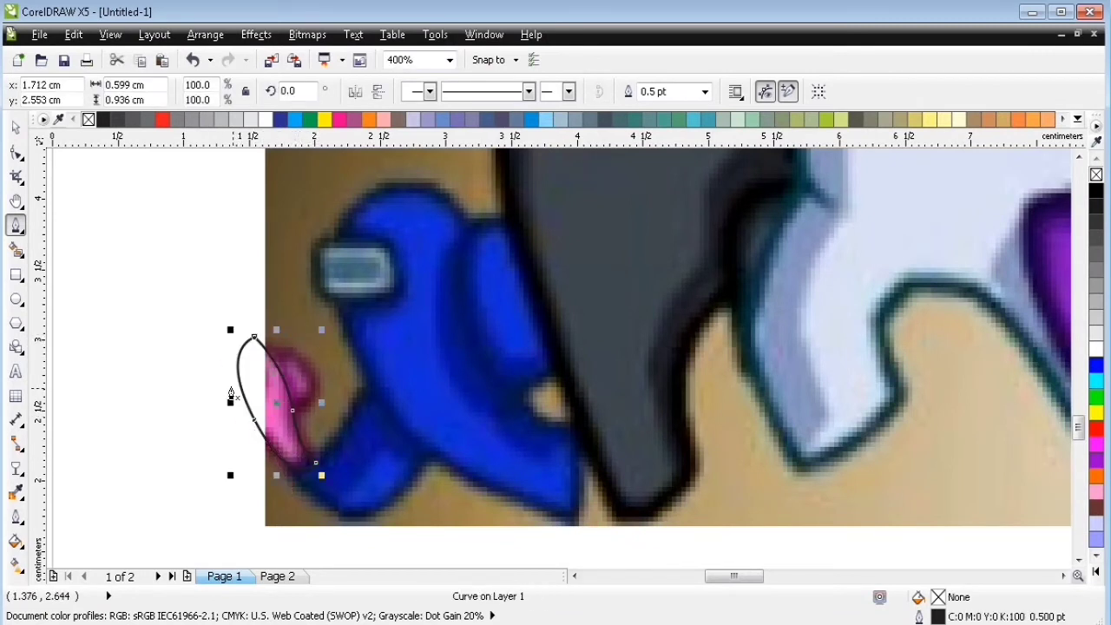
{"action": "left_click", "coordinate": [249, 416]}
Undo the stray shape below the pink curve and draw a closed curve around the darker rounded pink part.
{"action": "left_click_drag", "start_coordinate": [299, 479], "coordinate": [306, 497]}
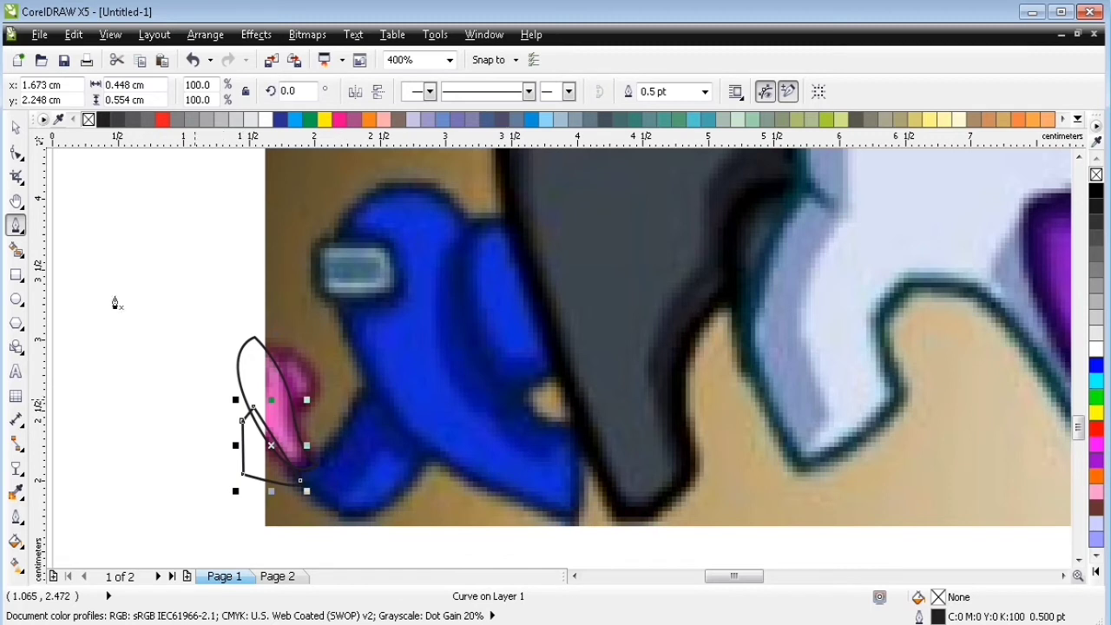
{"action": "key", "text": "ctrl+z"}
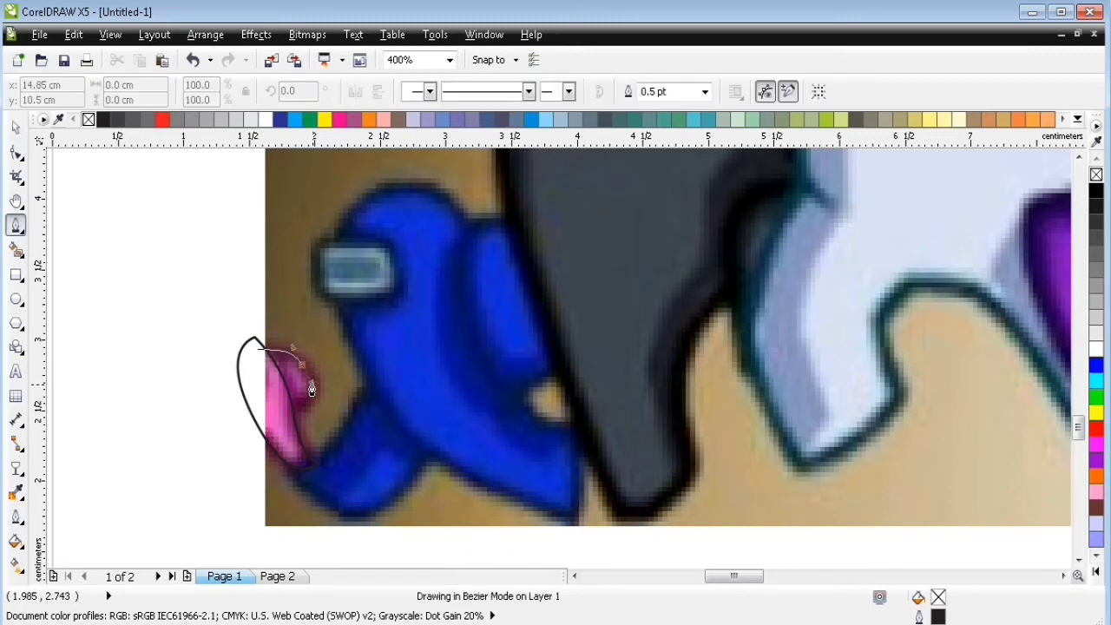
{"action": "left_click_drag", "start_coordinate": [312, 383], "coordinate": [259, 406]}
{"action": "left_click", "coordinate": [258, 349]}
{"action": "left_click", "coordinate": [16, 128]}
Fill both pink curves with the pink sampled from the reference image and colour their outlines with its dark maroon.
{"action": "left_click", "coordinate": [16, 492]}
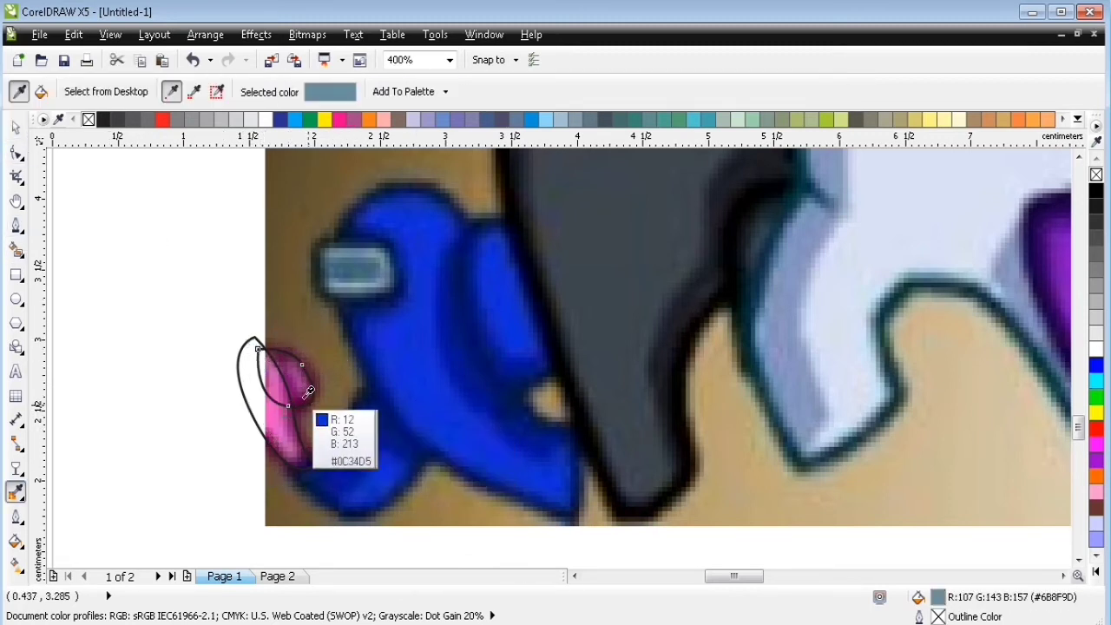
{"action": "left_click", "coordinate": [308, 391]}
{"action": "left_click", "coordinate": [274, 415]}
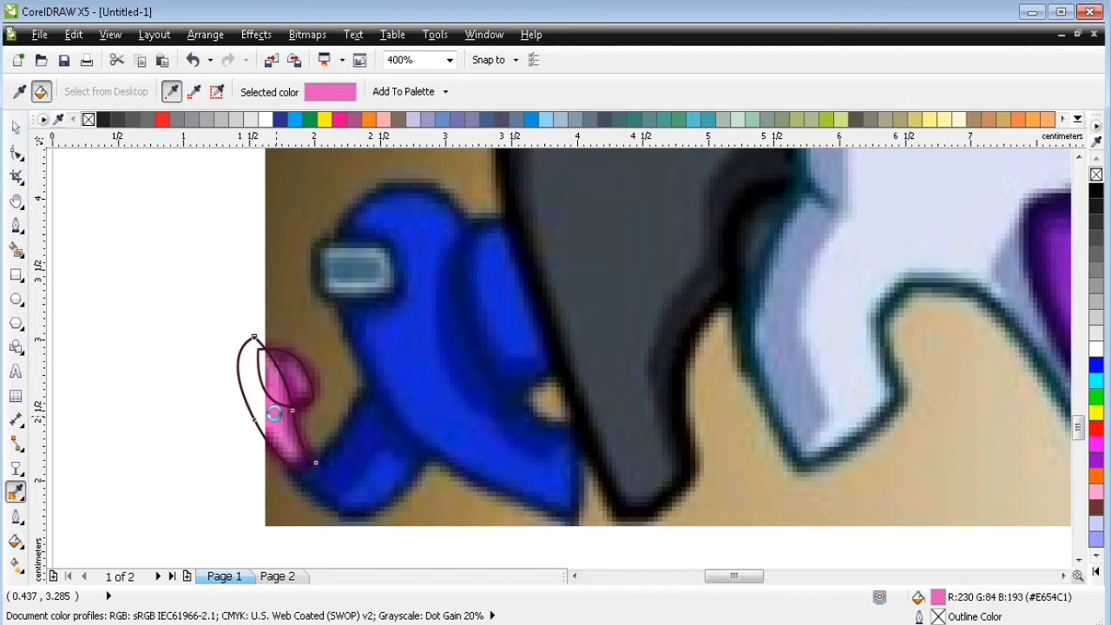
{"action": "left_click", "coordinate": [274, 415]}
Set the rounded pink curve's outline to 2 pt behind its fill, and set the longer leaf-shaped curve's outline to 4 pt.
{"action": "key", "text": "space"}
{"action": "type", "text": "4"}
{"action": "key", "text": "Return"}
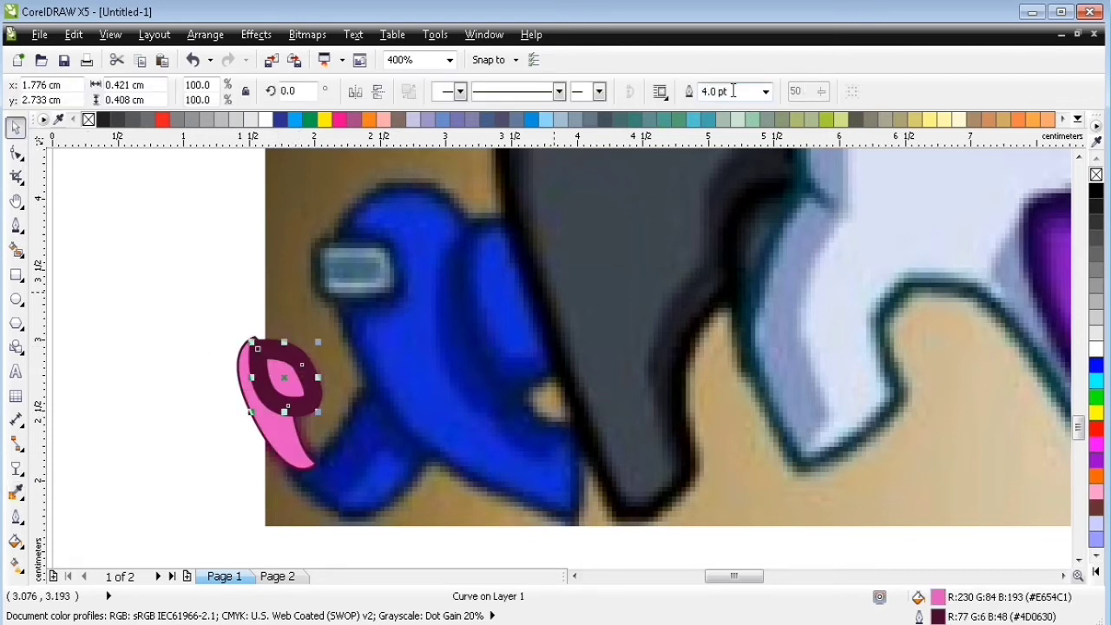
{"action": "type", "text": "2"}
{"action": "key", "text": "Return"}
{"action": "key", "text": "F12"}
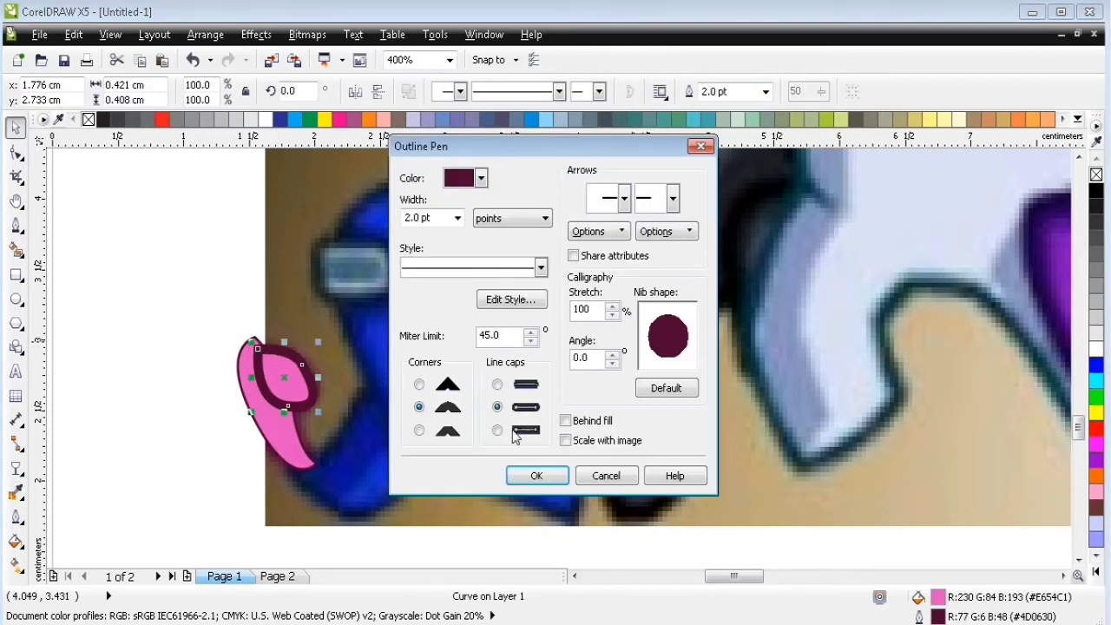
{"action": "left_click", "coordinate": [565, 420]}
{"action": "left_click", "coordinate": [530, 474]}
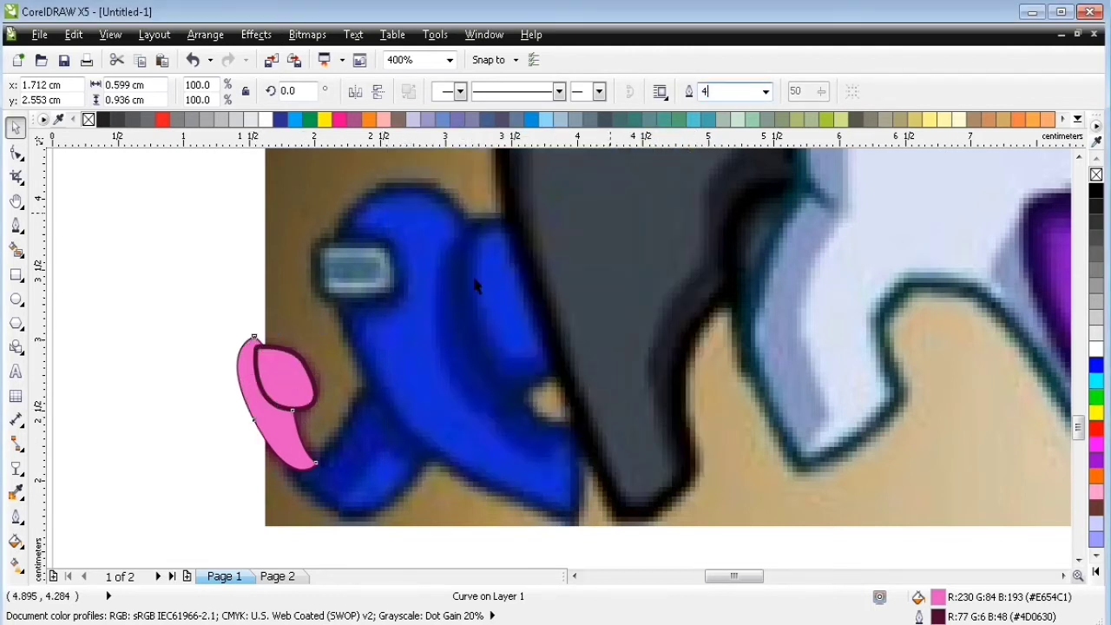
{"action": "key", "text": "Return"}
Group the two pink pieces and PowerClip the group inside the page 2 frame.
{"action": "left_click_drag", "start_coordinate": [194, 298], "coordinate": [355, 496]}
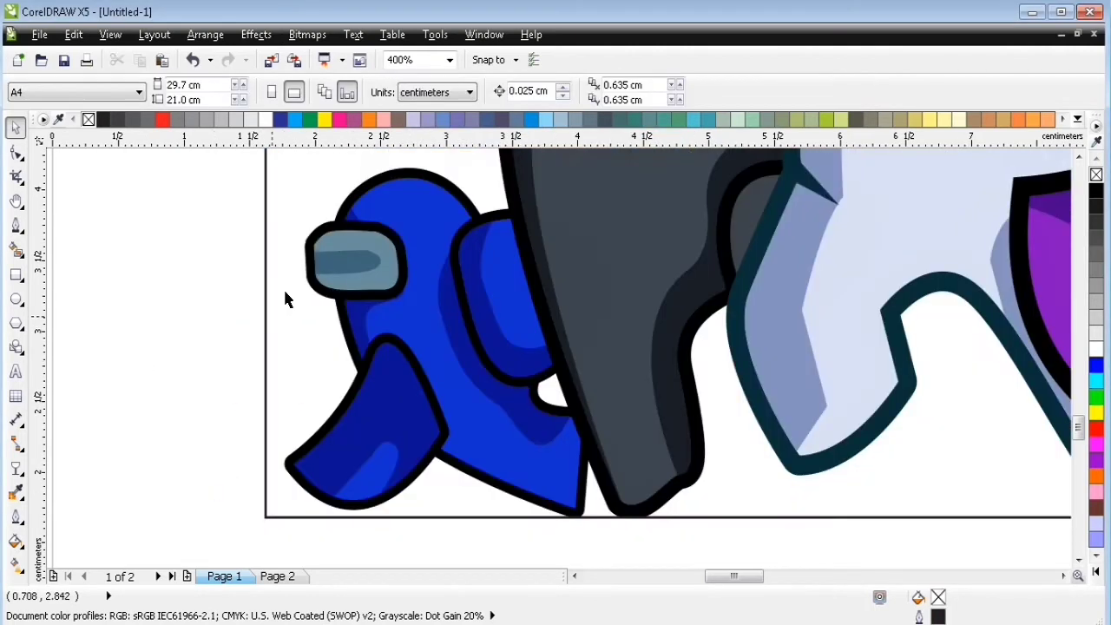
{"action": "left_click", "coordinate": [277, 577]}
{"action": "left_click", "coordinate": [256, 34]}
{"action": "left_click", "coordinate": [390, 205]}
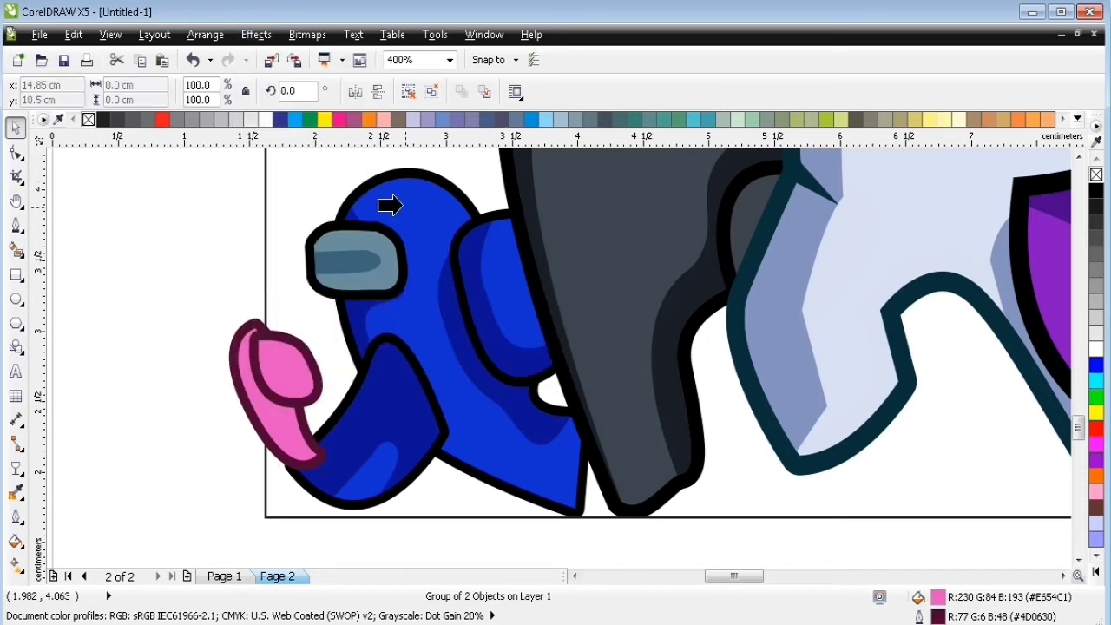
{"action": "left_click", "coordinate": [390, 205]}
Open the frame's PowerClip contents, check the pink group's placement on the whole page, and finish editing.
{"action": "left_click", "coordinate": [283, 303], "text": "ctrl"}
{"action": "left_click", "coordinate": [226, 272]}
{"action": "key", "text": "shift+F4"}
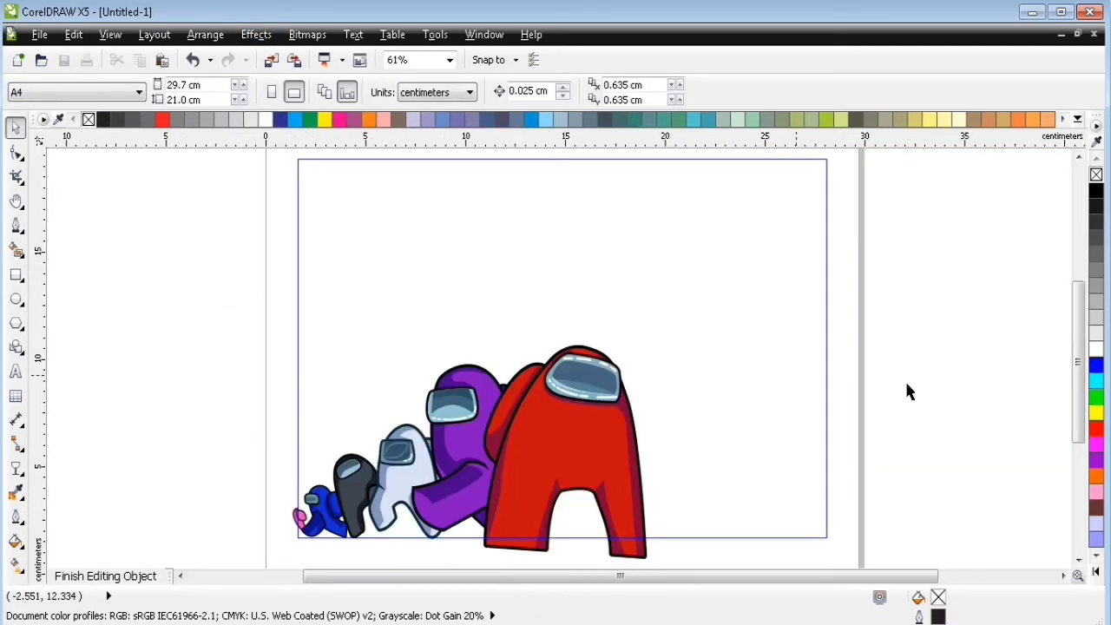
{"action": "left_click", "coordinate": [909, 323], "text": "ctrl"}
{"action": "left_click", "coordinate": [908, 323]}
Draw a closed curve around the yellow character's body and legs on page 1, about 6.8 by 7.1 cm.
{"action": "key", "text": "Page_Up"}
{"action": "key", "text": "F2"}
{"action": "left_click_drag", "start_coordinate": [883, 374], "coordinate": [526, 554]}
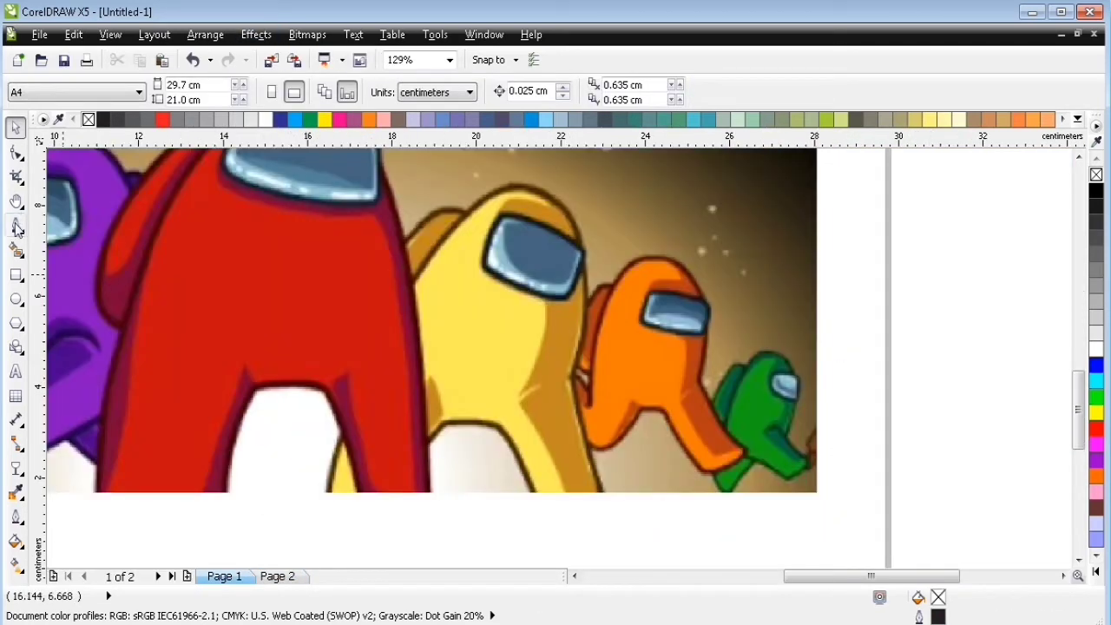
{"action": "left_click", "coordinate": [16, 226]}
{"action": "left_click", "coordinate": [321, 507]}
{"action": "left_click_drag", "start_coordinate": [450, 230], "coordinate": [536, 170]}
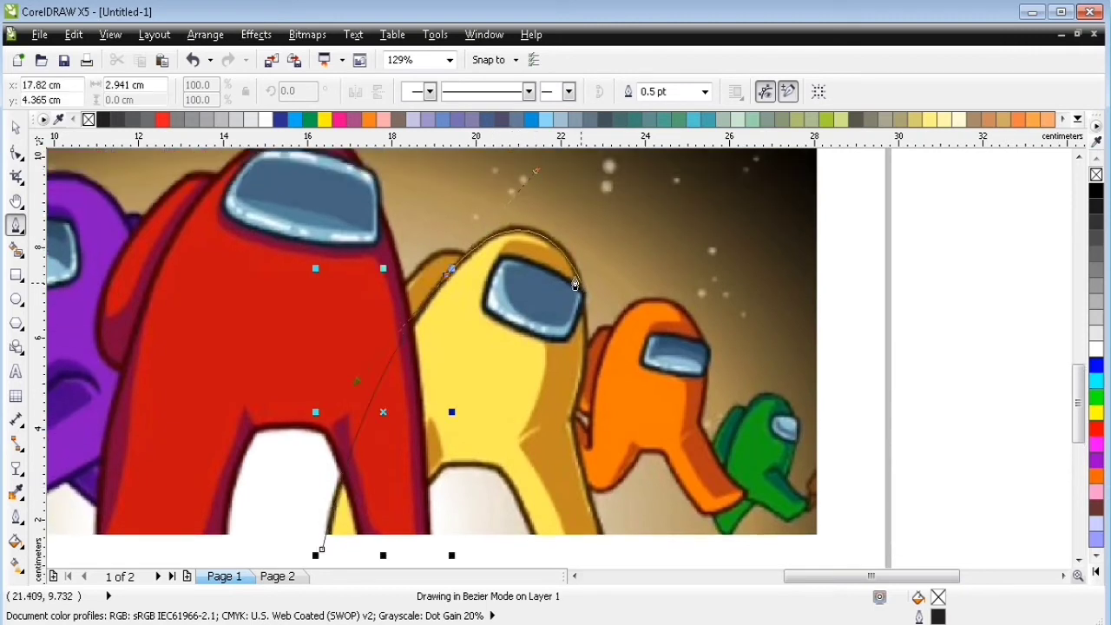
{"action": "left_click", "coordinate": [580, 290]}
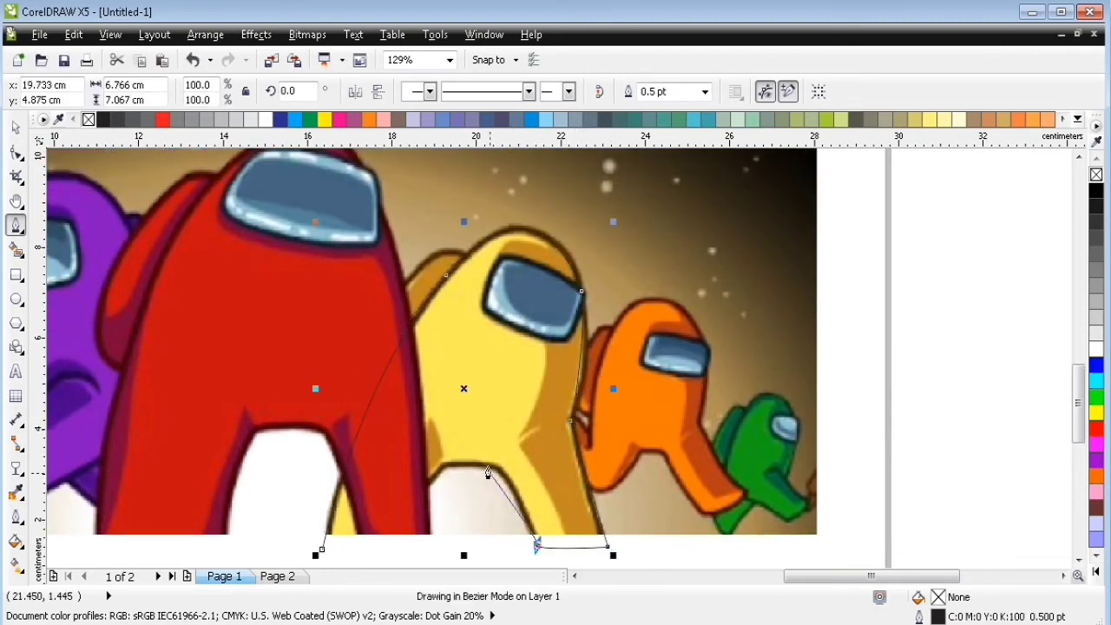
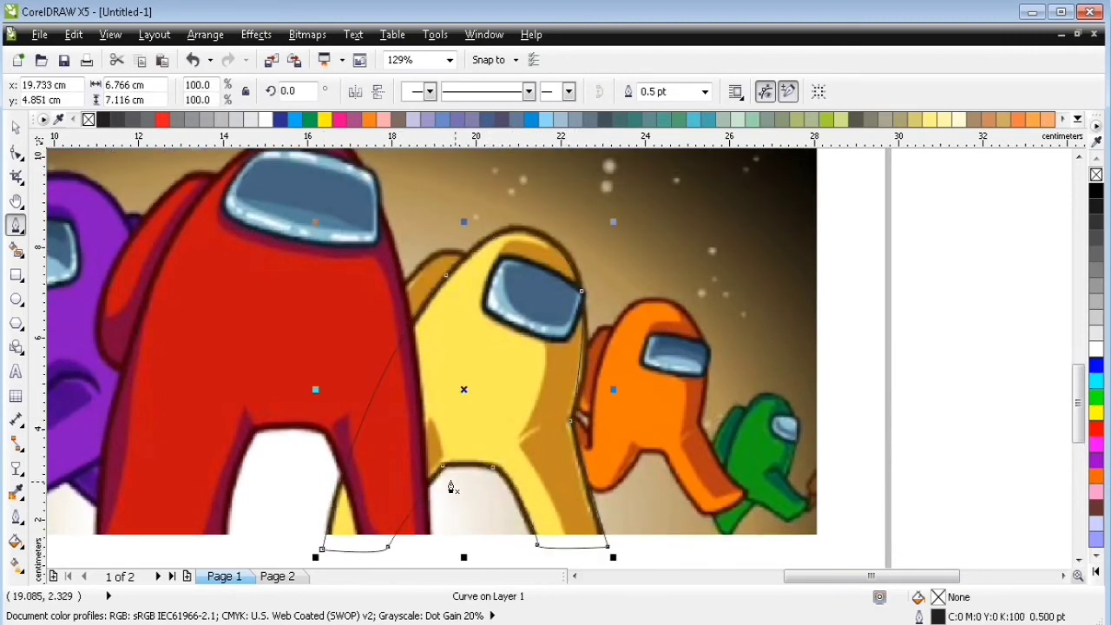
Draw a small fold shadow at the yellow character's inner left leg and a closed shading curve down the body's right side.
{"action": "left_click", "coordinate": [413, 489]}
{"action": "left_click_drag", "start_coordinate": [430, 417], "coordinate": [420, 437]}
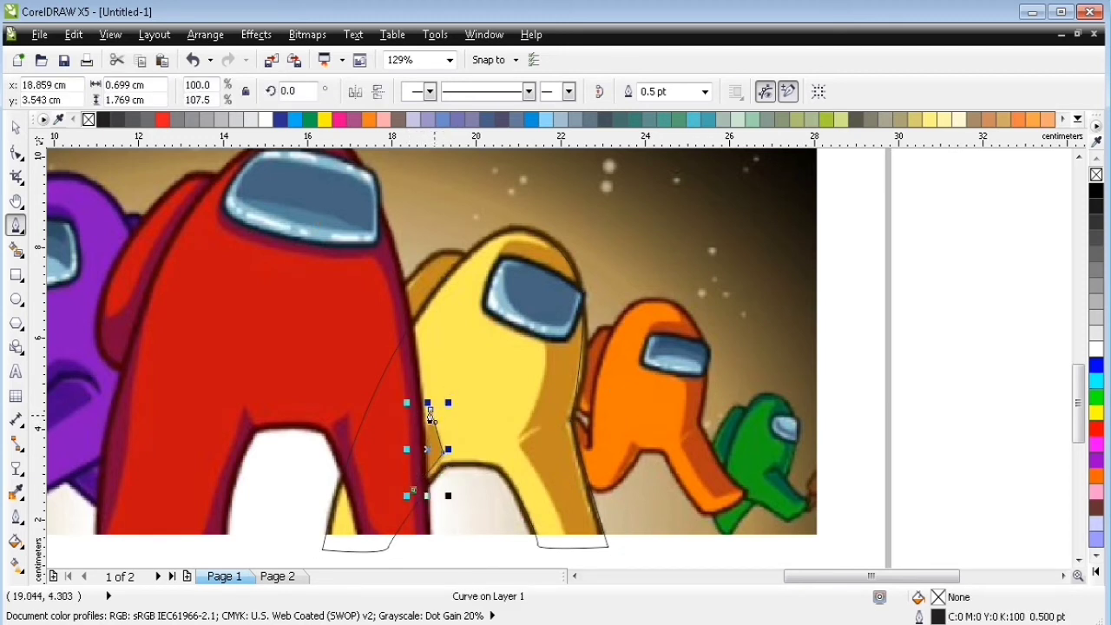
{"action": "left_click", "coordinate": [581, 262]}
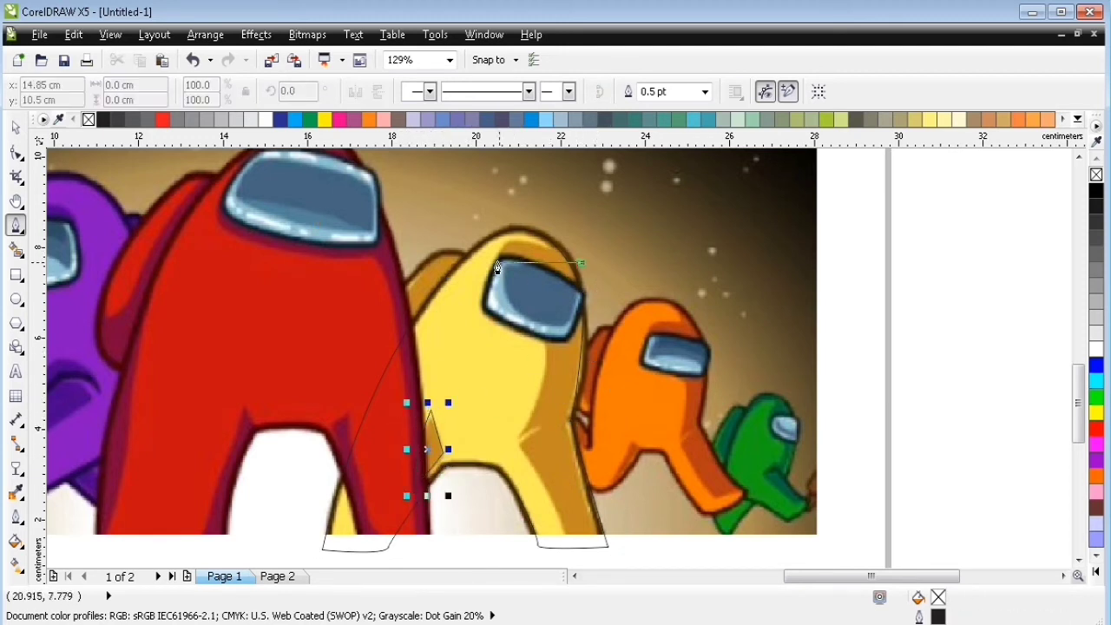
{"action": "left_click", "coordinate": [541, 334]}
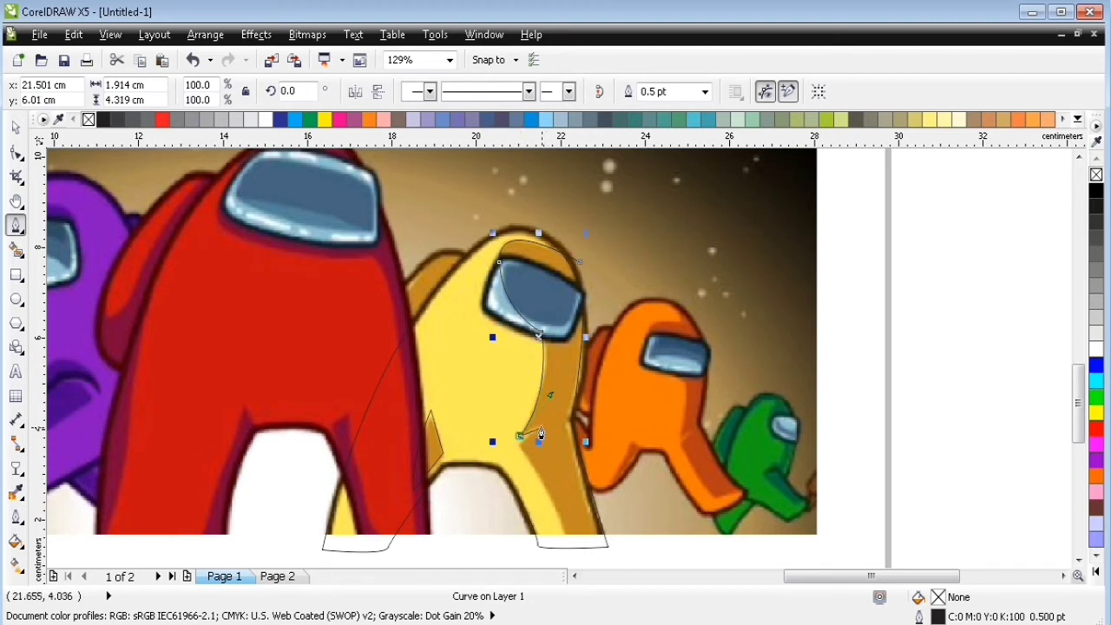
{"action": "mouse_move", "coordinate": [569, 541]}
{"action": "left_mouse_down"}
{"action": "mouse_move", "coordinate": [570, 573]}
{"action": "mouse_move", "coordinate": [567, 545]}
{"action": "left_mouse_up"}
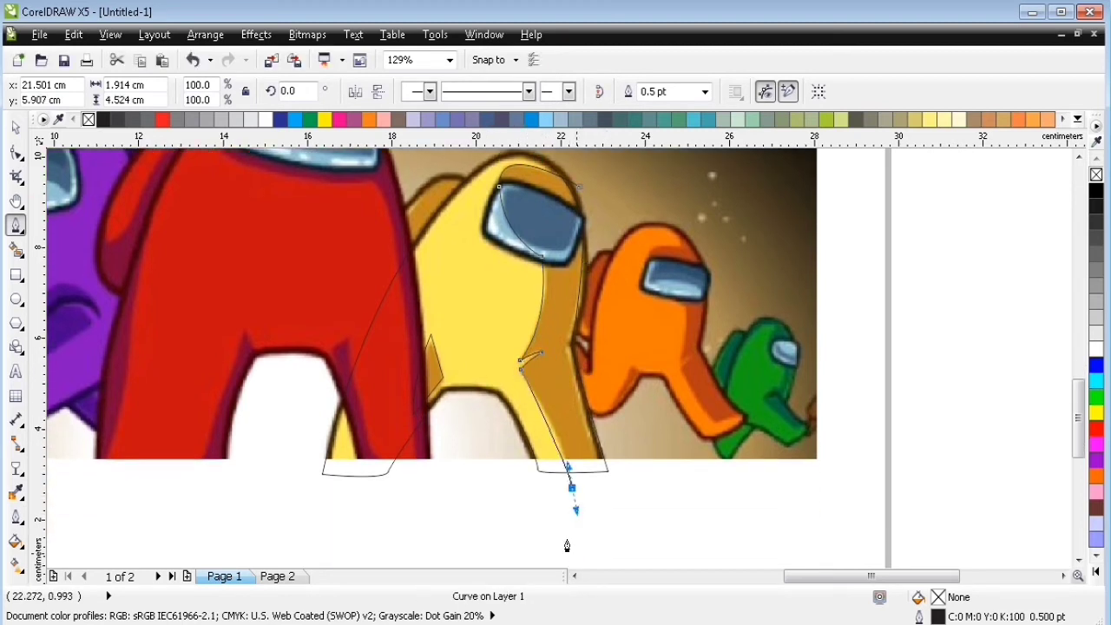
{"action": "left_click", "coordinate": [670, 476]}
Intersect the right-side shading curve with the yellow body outline and delete the oversized original curve.
{"action": "left_click", "coordinate": [17, 128]}
{"action": "left_click", "coordinate": [504, 163], "text": "shift"}
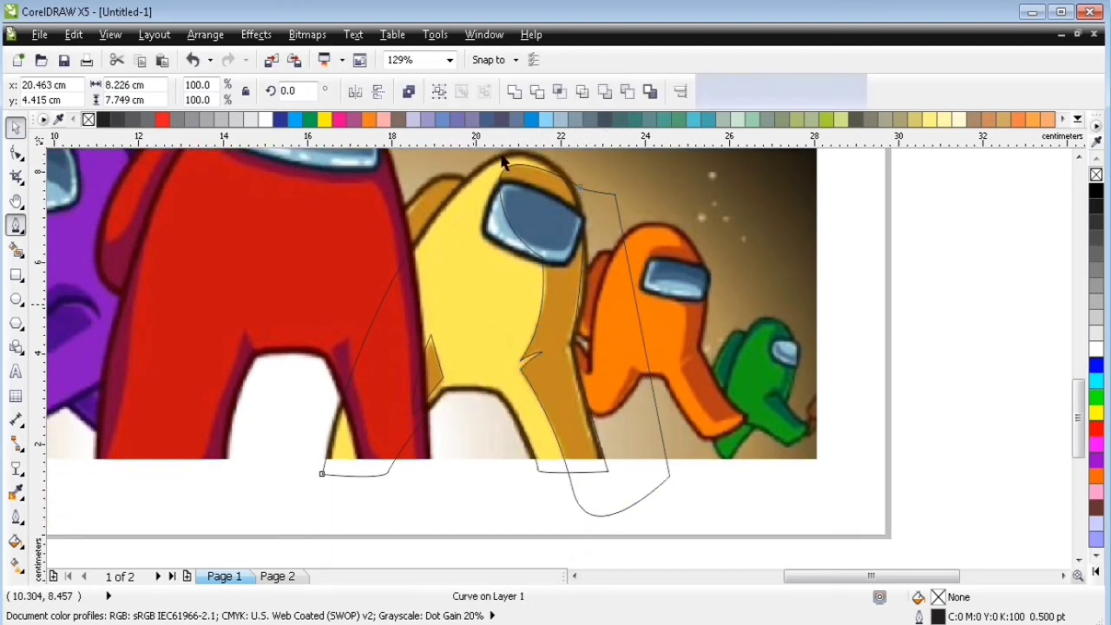
{"action": "left_click", "coordinate": [549, 91]}
{"action": "left_click", "coordinate": [659, 423]}
{"action": "key", "text": "Delete"}
Draw the yellow character's visor outline, about 2.4 by 1.8 cm, and a closed inner glass curve about 2.1 by 1.4 cm.
{"action": "left_click", "coordinate": [16, 225]}
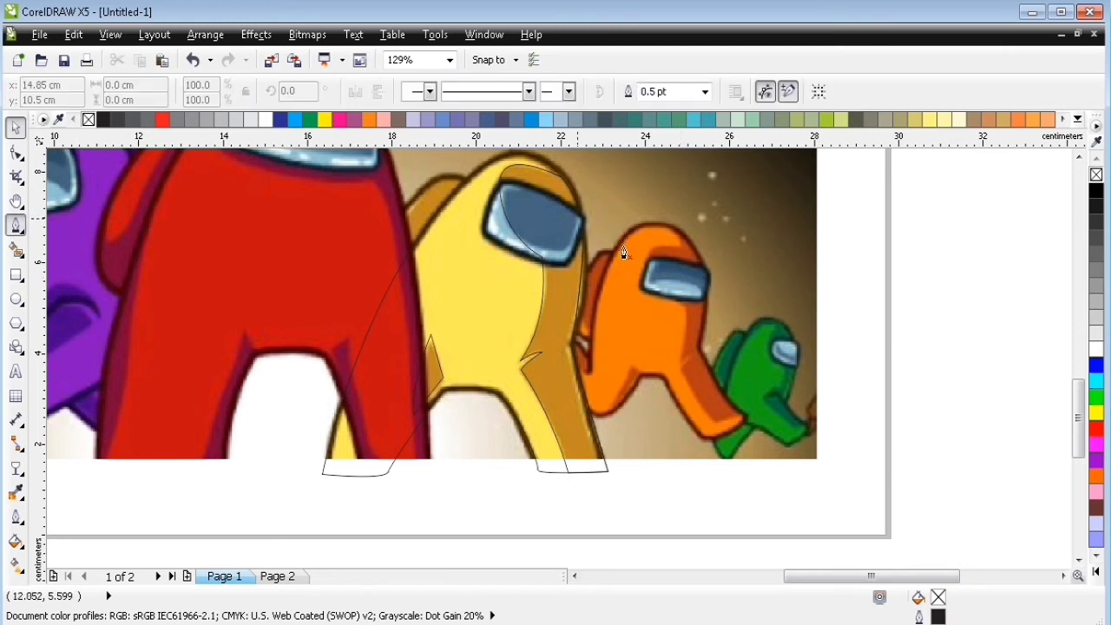
{"action": "left_click_drag", "start_coordinate": [473, 187], "coordinate": [447, 176]}
{"action": "left_click", "coordinate": [502, 183], "text": "alt"}
{"action": "mouse_move", "coordinate": [487, 235]}
{"action": "left_mouse_down"}
{"action": "mouse_move", "coordinate": [500, 252]}
{"action": "mouse_move", "coordinate": [506, 234]}
{"action": "left_mouse_up"}
{"action": "left_click", "coordinate": [552, 187]}
{"action": "left_click", "coordinate": [506, 187]}
{"action": "left_click_drag", "start_coordinate": [569, 246], "coordinate": [590, 234]}
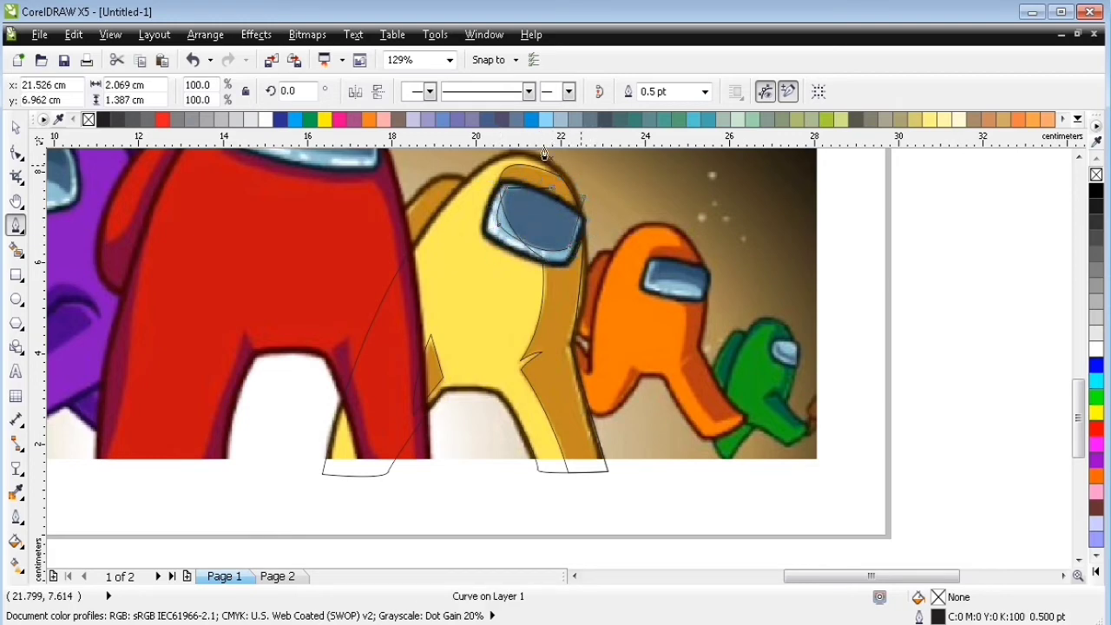
Intersect the inner glass curve with the visor outline.
{"action": "left_click", "coordinate": [16, 129]}
{"action": "scroll", "coordinate": [572, 239], "scroll_direction": "up", "scroll_amount": 1}
{"action": "double_click", "coordinate": [1079, 158]}
{"action": "left_click", "coordinate": [422, 292], "text": "shift"}
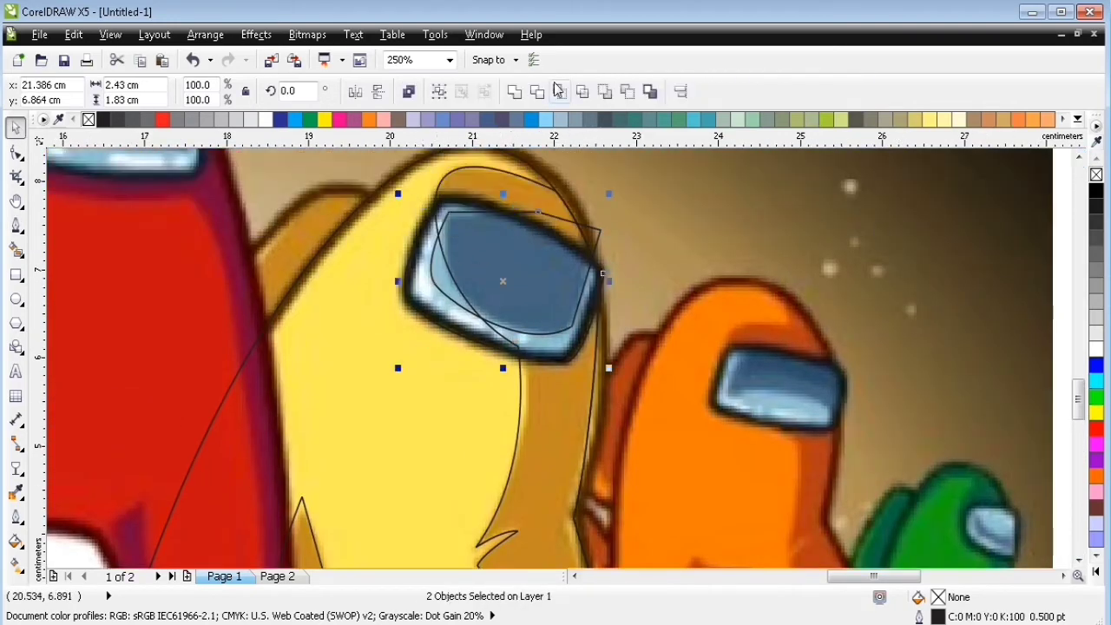
{"action": "left_click", "coordinate": [559, 90]}
Draw a closed curve for the dark glass area, intersect it with the inner glass shape, and delete the oversized original.
{"action": "left_click", "coordinate": [16, 226]}
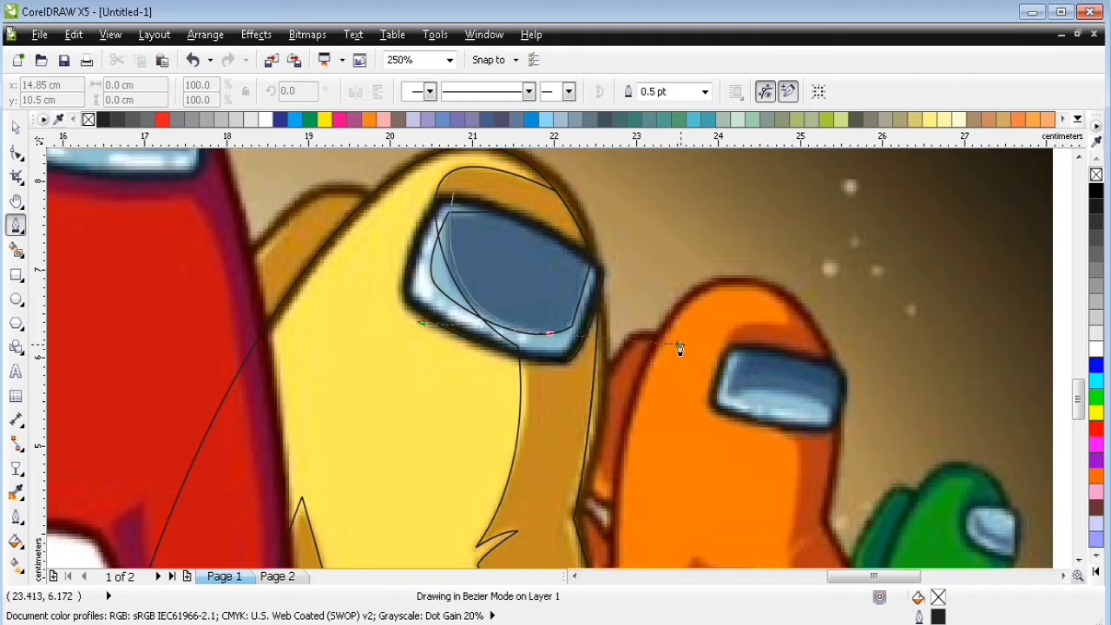
{"action": "left_click_drag", "start_coordinate": [681, 345], "coordinate": [688, 334]}
{"action": "left_click", "coordinate": [686, 216]}
{"action": "left_click", "coordinate": [452, 192]}
{"action": "left_click", "coordinate": [16, 129]}
{"action": "left_click", "coordinate": [501, 297], "text": "shift"}
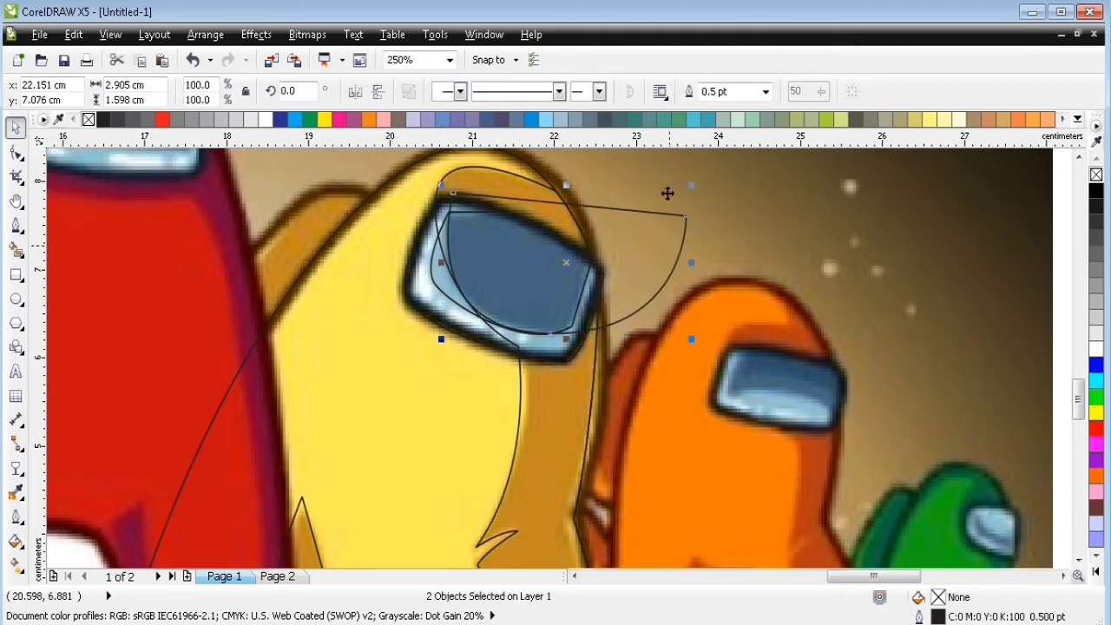
{"action": "key", "text": "Delete"}
Draw an open highlight curve along the visor's lower-left edge with a 3 pt outline and rounded line caps.
{"action": "left_click", "coordinate": [16, 225]}
{"action": "left_click", "coordinate": [427, 249]}
{"action": "left_click_drag", "start_coordinate": [661, 366], "coordinate": [662, 365]}
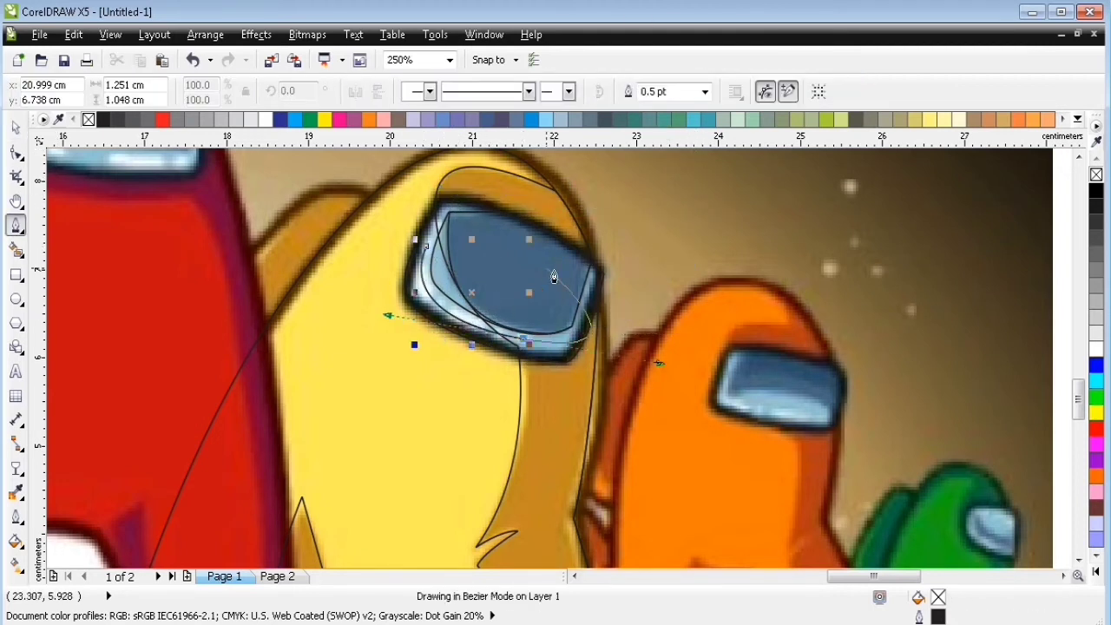
{"action": "key", "text": "space"}
{"action": "left_click", "coordinate": [736, 91]}
{"action": "type", "text": "2"}
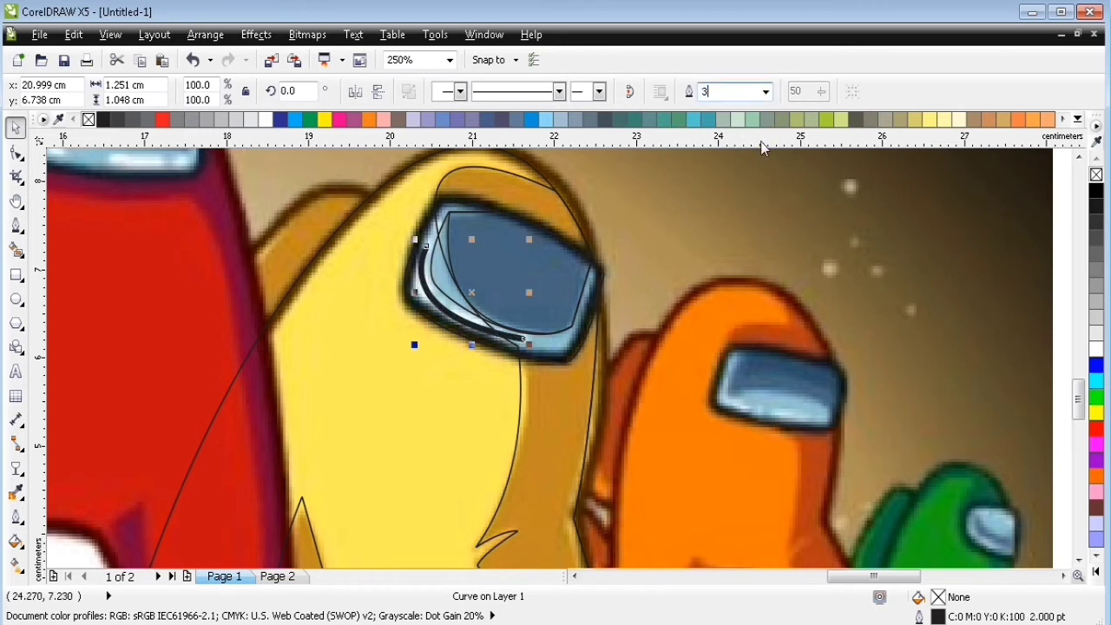
{"action": "key", "text": "F12"}
{"action": "left_click", "coordinate": [535, 474]}
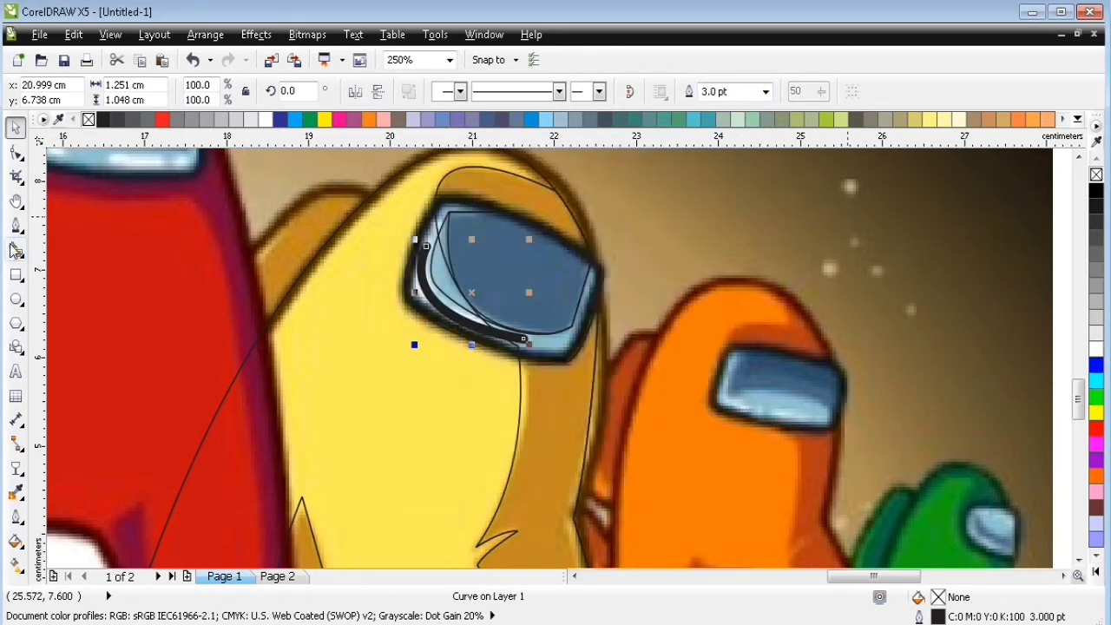
Draw a small rectangle over the highlight curve's bend and trim a gap in the curve with it.
{"action": "left_click", "coordinate": [15, 275]}
{"action": "left_click_drag", "start_coordinate": [412, 333], "coordinate": [446, 405]}
{"action": "key", "text": "space"}
{"action": "left_click", "coordinate": [440, 307], "text": "shift"}
{"action": "left_click", "coordinate": [538, 91]}
{"action": "left_click_drag", "start_coordinate": [520, 337], "coordinate": [537, 296]}
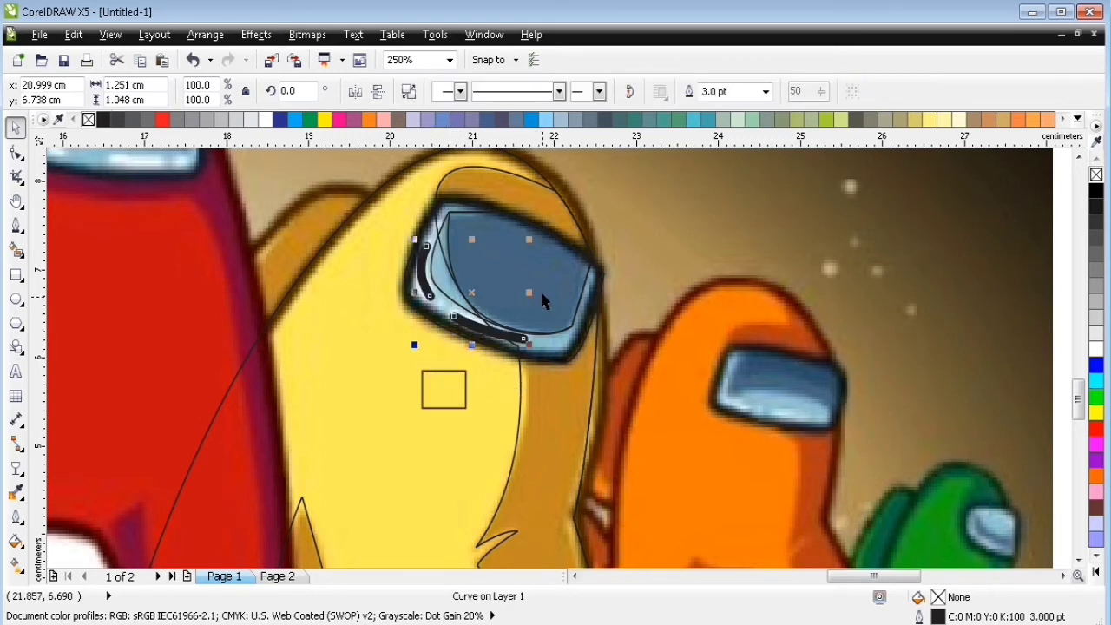
Reuse the rectangle to trim gaps near the highlight's lower and upper ends, and delete the rectangle.
{"action": "left_click", "coordinate": [466, 388]}
{"action": "left_click_drag", "start_coordinate": [466, 389], "coordinate": [433, 382]}
{"action": "left_click", "coordinate": [504, 343], "text": "shift"}
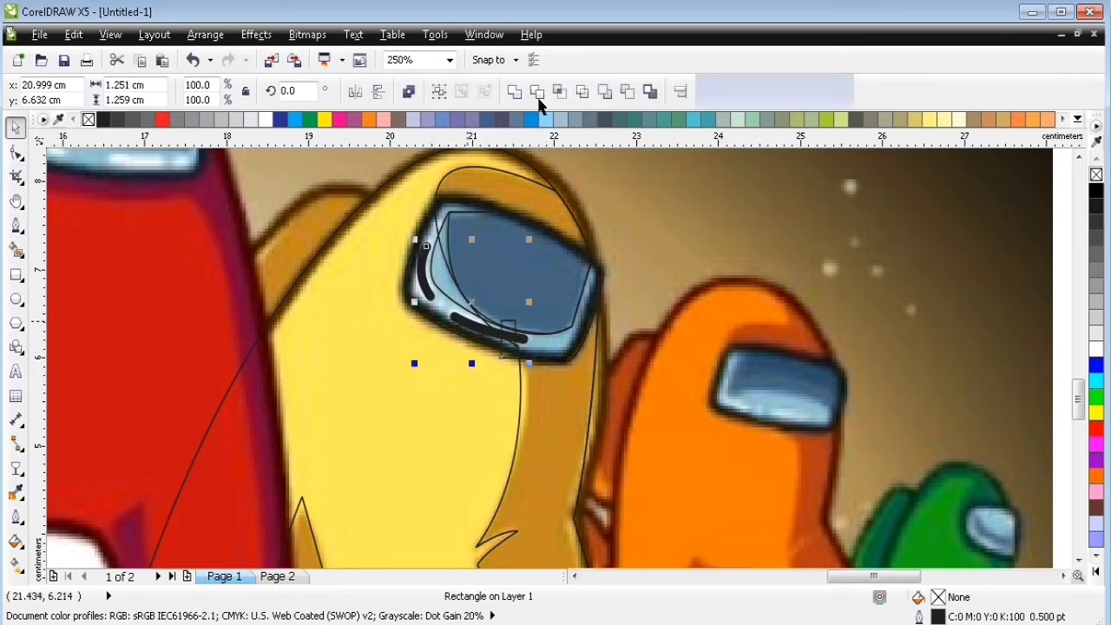
{"action": "left_click", "coordinate": [417, 275]}
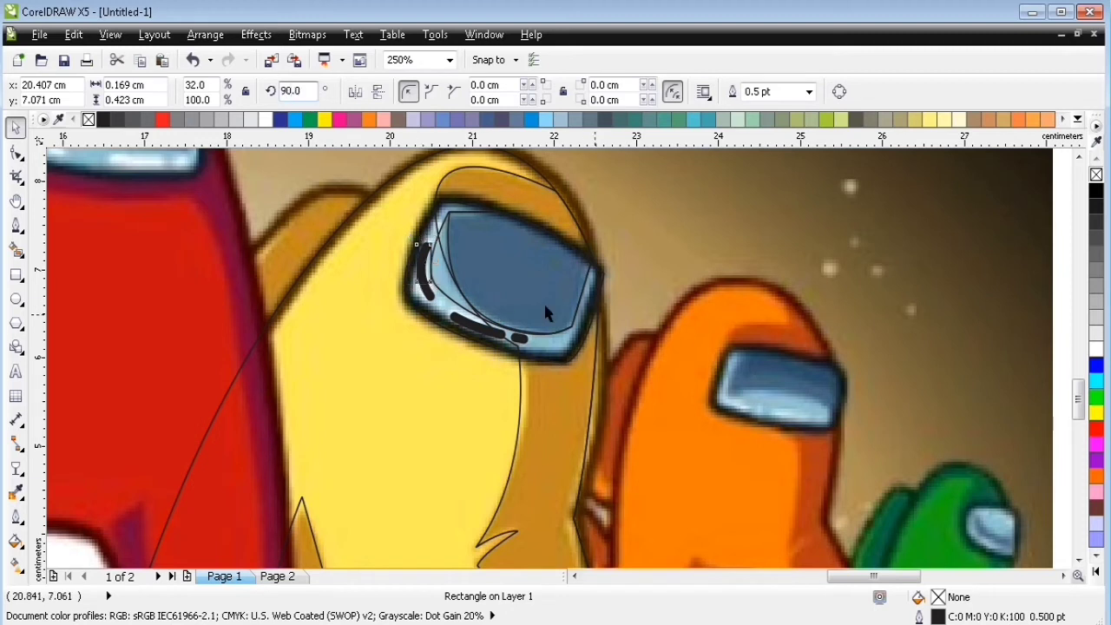
{"action": "left_click", "coordinate": [476, 327], "text": "shift"}
{"action": "left_click", "coordinate": [538, 92]}
{"action": "left_click", "coordinate": [405, 257]}
{"action": "key", "text": "Delete"}
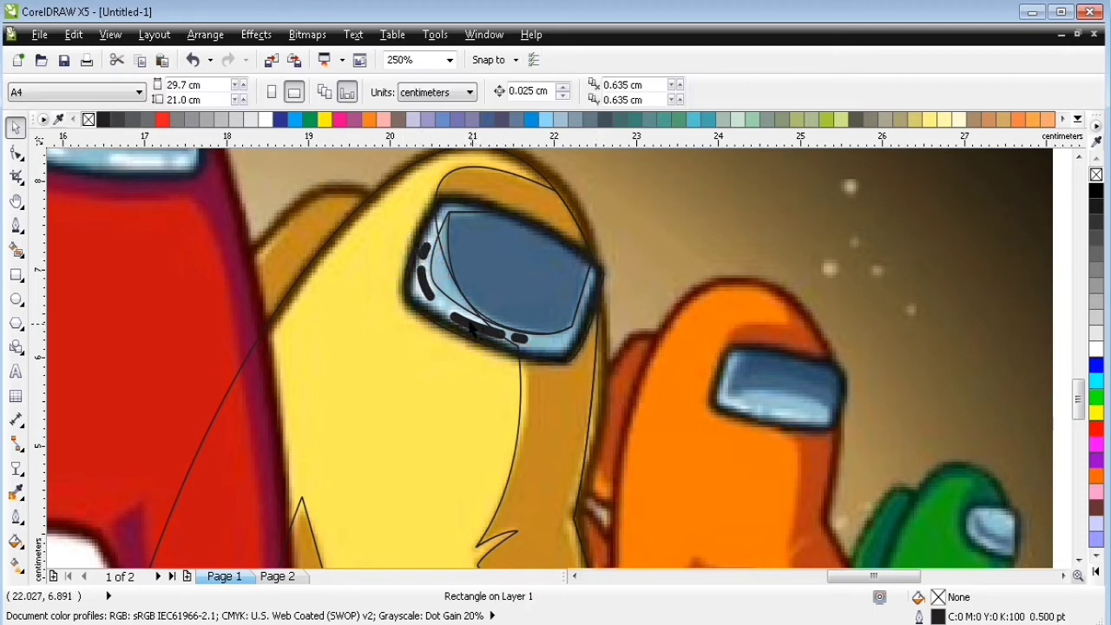
Convert the highlight dashes' outline to a white object and fill the visor's three shapes with blues sampled from the reference image.
{"action": "left_click", "coordinate": [471, 324]}
{"action": "key", "text": "ctrl+shift+q"}
{"action": "left_click", "coordinate": [16, 492]}
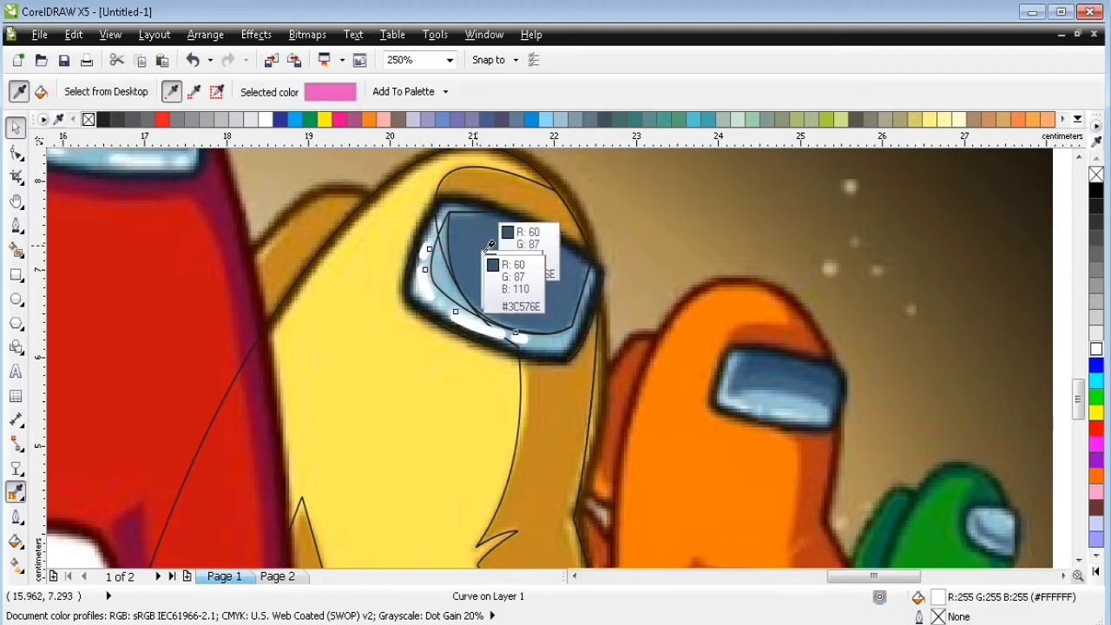
{"action": "left_click", "coordinate": [479, 250]}
{"action": "left_click", "coordinate": [486, 256]}
{"action": "left_click", "coordinate": [443, 278], "text": "shift"}
{"action": "left_click", "coordinate": [443, 276]}
{"action": "left_click", "coordinate": [445, 298], "text": "shift"}
{"action": "left_click", "coordinate": [539, 342]}
Move all the yellow character's visor pieces from page 1 to page 2 by cutting and pasting.
{"action": "left_click", "coordinate": [13, 131]}
{"action": "left_click_drag", "start_coordinate": [257, 186], "coordinate": [665, 387]}
{"action": "key", "text": "ctrl+x"}
{"action": "key", "text": "Page_Down"}
{"action": "key", "text": "ctrl+v"}
Remove the outlines from the dark and mid-blue inner glass shapes of the visor.
{"action": "left_click", "coordinate": [486, 251]}
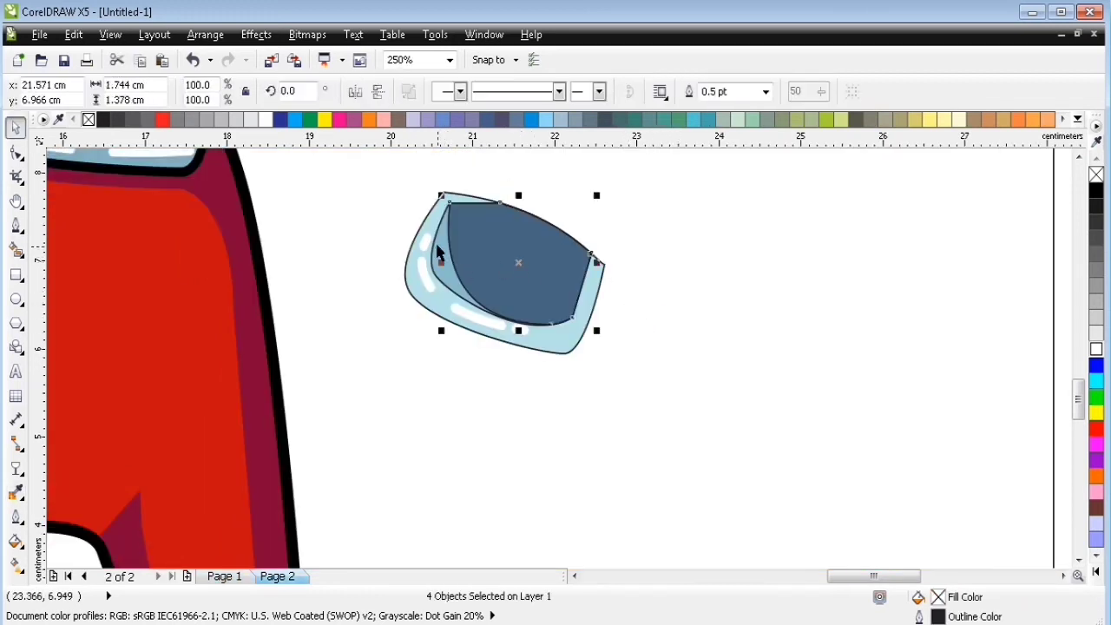
{"action": "left_click", "coordinate": [438, 246], "text": "shift"}
{"action": "right_click", "coordinate": [1096, 175]}
Give the outer visor shape an 8 pt outline with rounded corners, placed behind the fill.
{"action": "left_click", "coordinate": [447, 199]}
{"action": "left_click_drag", "start_coordinate": [746, 96], "coordinate": [660, 131]}
{"action": "type", "text": "6"}
{"action": "key", "text": "Return"}
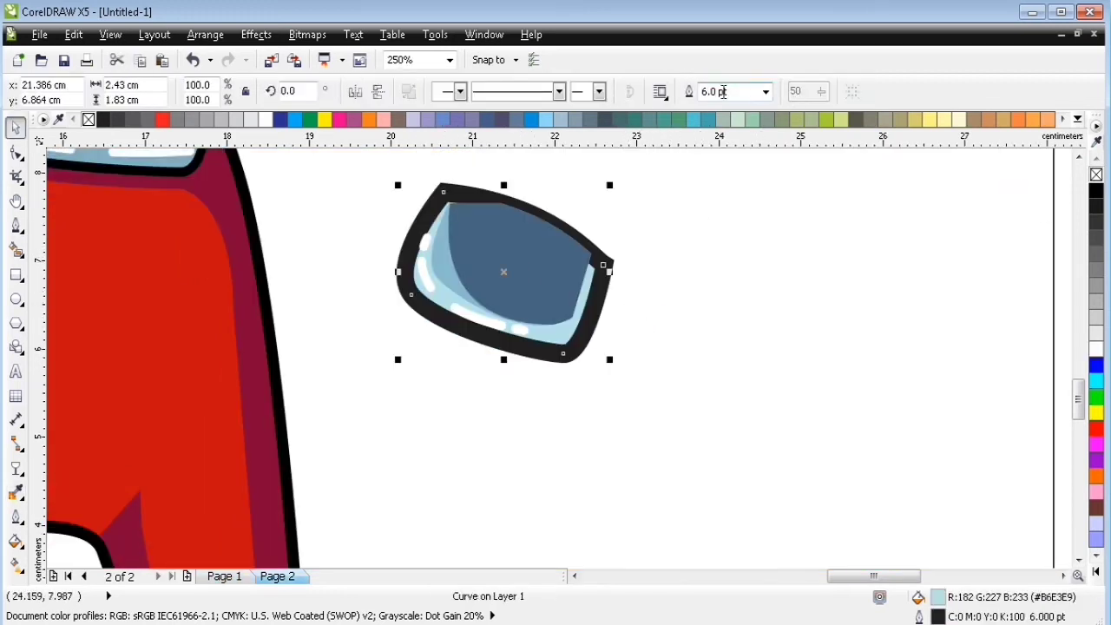
{"action": "left_click_drag", "start_coordinate": [726, 92], "coordinate": [678, 116]}
{"action": "type", "text": "8"}
{"action": "key", "text": "Return"}
{"action": "key", "text": "F12"}
{"action": "left_click", "coordinate": [419, 407]}
{"action": "left_click", "coordinate": [565, 420]}
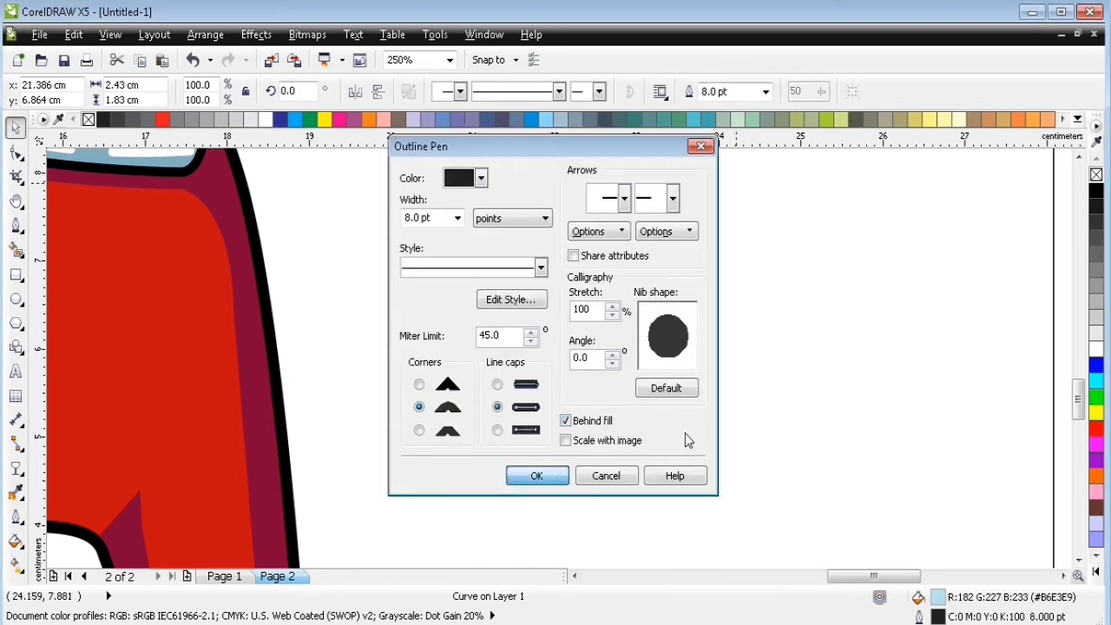
{"action": "key", "text": "Return"}
{"action": "left_click", "coordinate": [807, 314]}
Draw a closed curve around the yellow character's backpack on page 1, about 2.1 by 2.3 cm.
{"action": "key", "text": "Page_Up"}
{"action": "left_click", "coordinate": [14, 224]}
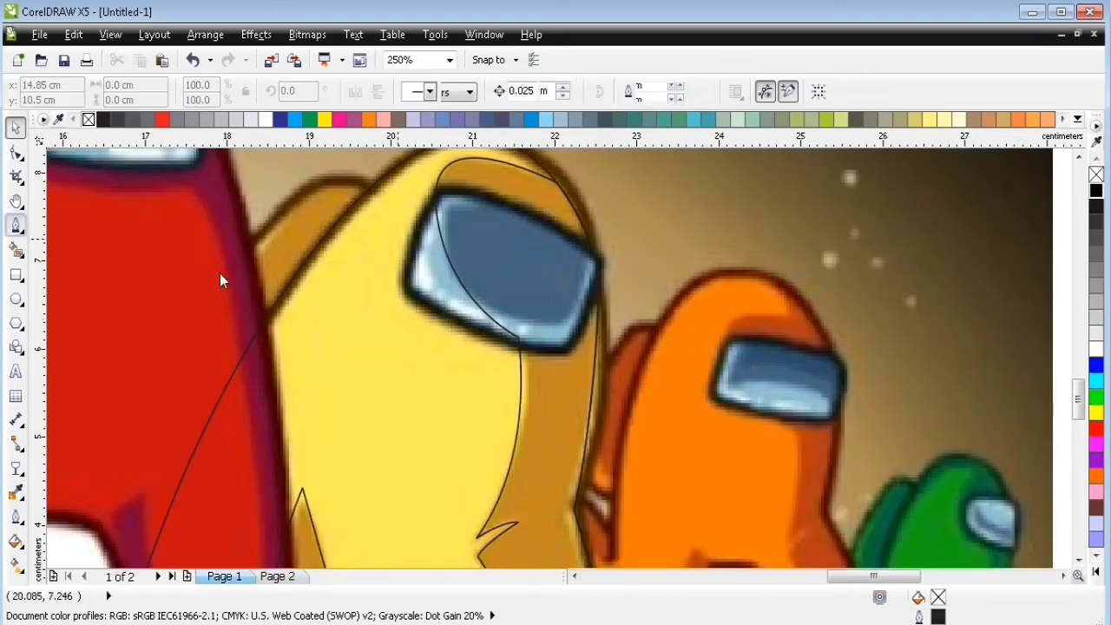
{"action": "left_click", "coordinate": [219, 273]}
{"action": "left_click", "coordinate": [300, 195]}
{"action": "left_click_drag", "start_coordinate": [380, 193], "coordinate": [415, 228]}
{"action": "left_click", "coordinate": [285, 382]}
{"action": "left_click", "coordinate": [219, 273]}
{"action": "key", "text": "space"}
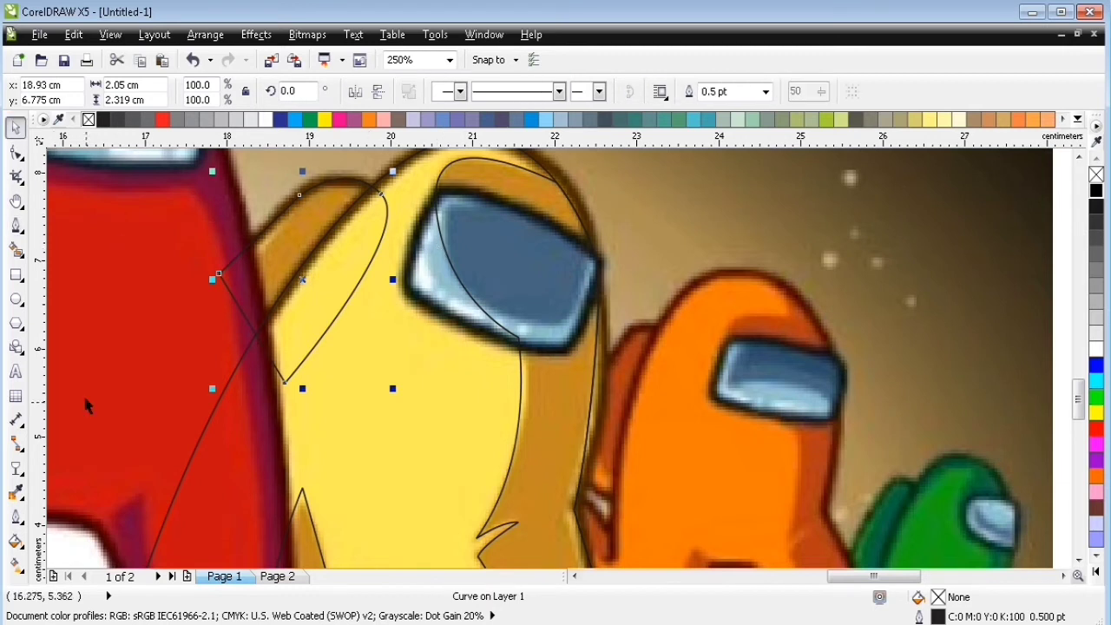
{"action": "left_click", "coordinate": [15, 492]}
{"action": "left_click", "coordinate": [307, 232]}
{"action": "left_click", "coordinate": [306, 233]}
{"action": "key", "text": "space"}
{"action": "key", "text": "ctrl+z"}
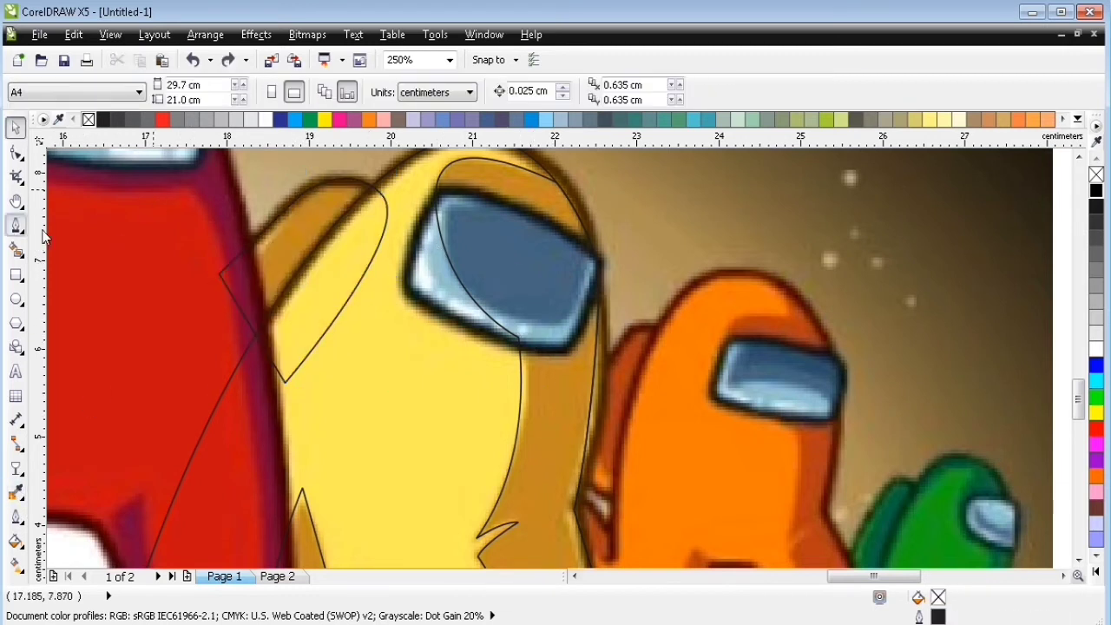
Draw a pointed closed curve over the outer lower edge of the yellow character's backpack for its highlight.
{"action": "left_click", "coordinate": [16, 224]}
{"action": "left_click", "coordinate": [206, 298]}
{"action": "left_click", "coordinate": [295, 206]}
{"action": "left_click", "coordinate": [197, 343]}
{"action": "left_click", "coordinate": [206, 298]}
Intersect the pointed curve with the backpack shape and delete the leftover drawn curve.
{"action": "left_click", "coordinate": [16, 128]}
{"action": "left_click", "coordinate": [380, 193], "text": "shift"}
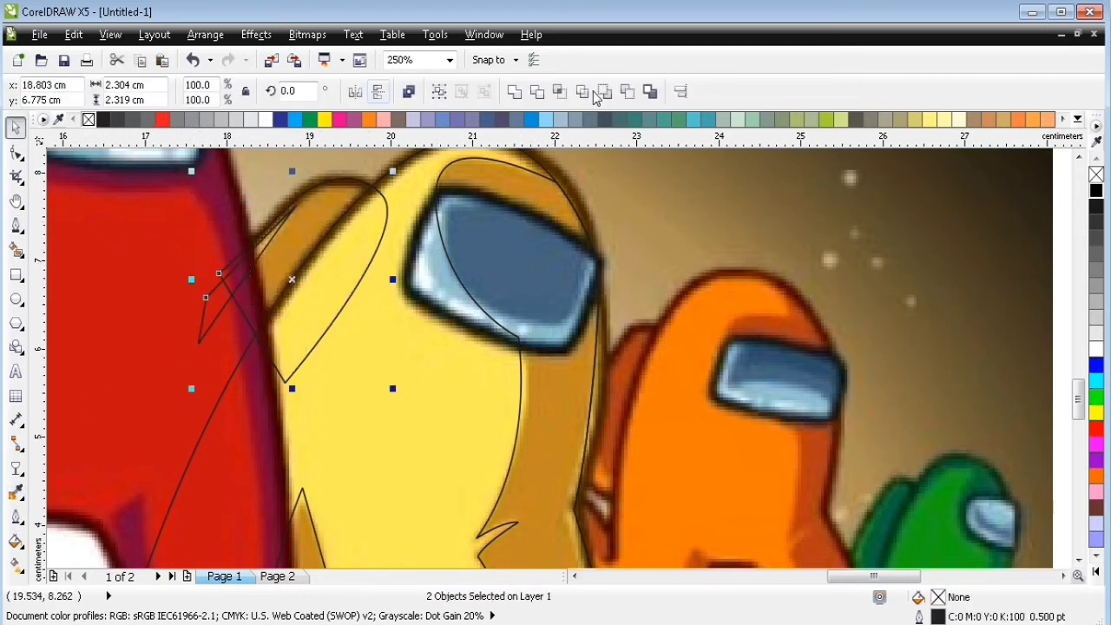
{"action": "left_click", "coordinate": [594, 93]}
{"action": "left_click", "coordinate": [224, 304]}
{"action": "key", "text": "Delete"}
Fill the backpack highlight with the body yellow (#FFEA59) and the backpack with ochre (#C48B24), both sampled from the image.
{"action": "left_click", "coordinate": [16, 493]}
{"action": "left_click", "coordinate": [469, 395]}
{"action": "left_click", "coordinate": [234, 272]}
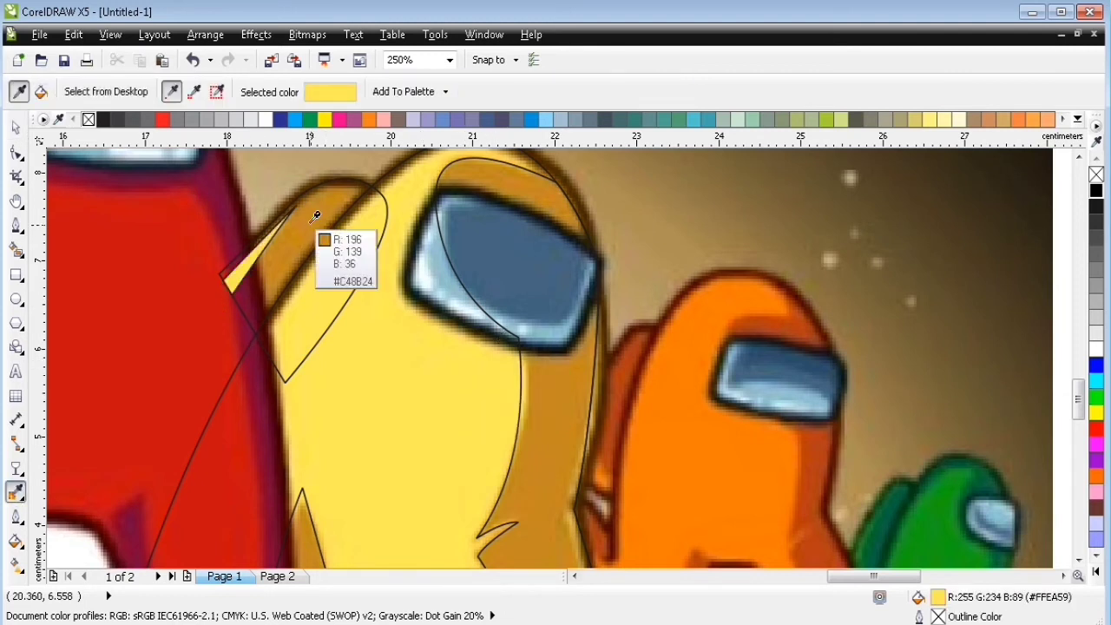
{"action": "left_click", "coordinate": [311, 222], "text": "shift"}
{"action": "left_click", "coordinate": [313, 227]}
Colour the backpack's outline with the dark brown (#614400) sampled from the image.
{"action": "left_click", "coordinate": [15, 127]}
{"action": "left_click", "coordinate": [16, 492]}
{"action": "left_click", "coordinate": [388, 171]}
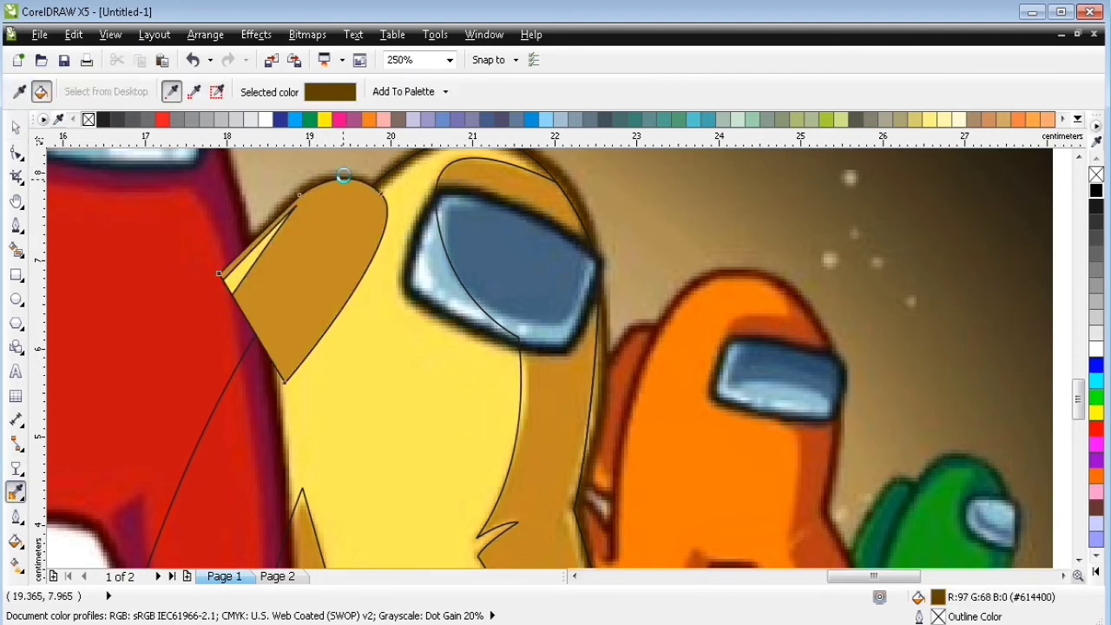
{"action": "left_click", "coordinate": [345, 179]}
{"action": "key", "text": "space"}
Move the backpack pieces from page 1 to page 2 and remove the highlight's outline.
{"action": "left_click_drag", "start_coordinate": [173, 160], "coordinate": [408, 401]}
{"action": "key", "text": "ctrl+x"}
{"action": "key", "text": "Page_Down"}
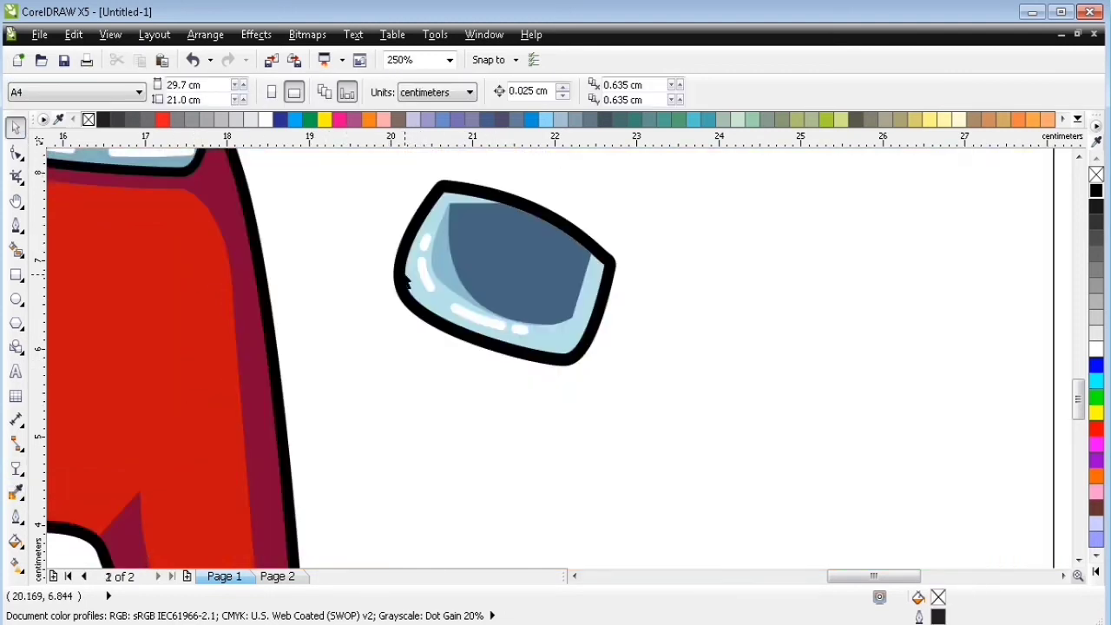
{"action": "key", "text": "ctrl+v"}
{"action": "left_click", "coordinate": [252, 259]}
{"action": "right_click", "coordinate": [1098, 175]}
Give the backpack an 8 pt outline with rounded corners, placed behind the fill.
{"action": "left_click", "coordinate": [339, 252]}
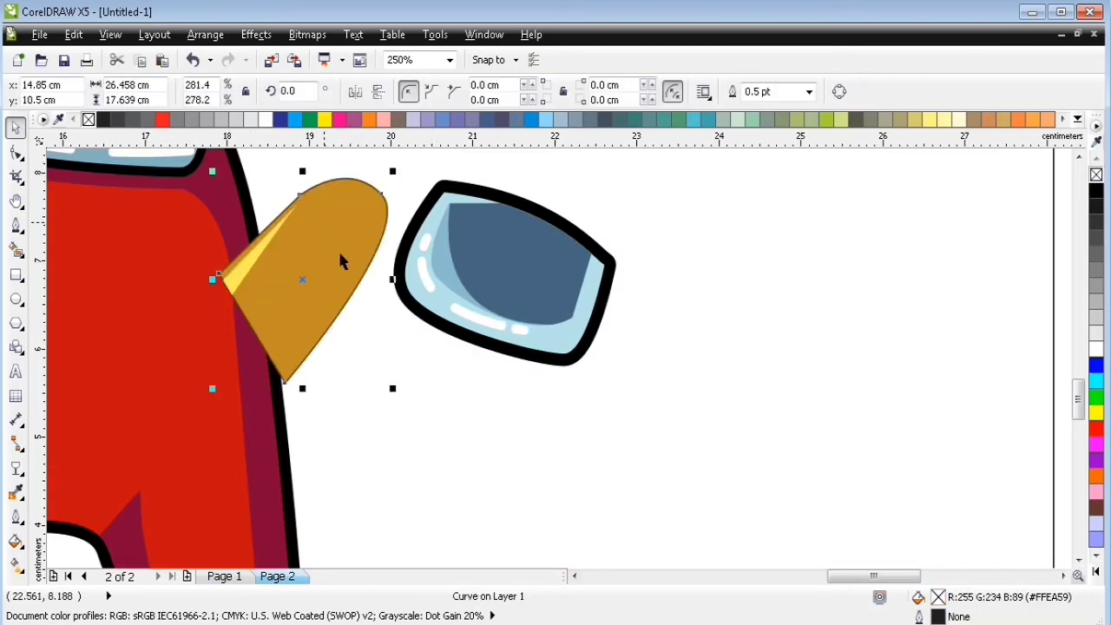
{"action": "left_click_drag", "start_coordinate": [733, 91], "coordinate": [625, 170]}
{"action": "type", "text": "8"}
{"action": "key", "text": "Return"}
{"action": "key", "text": "F12"}
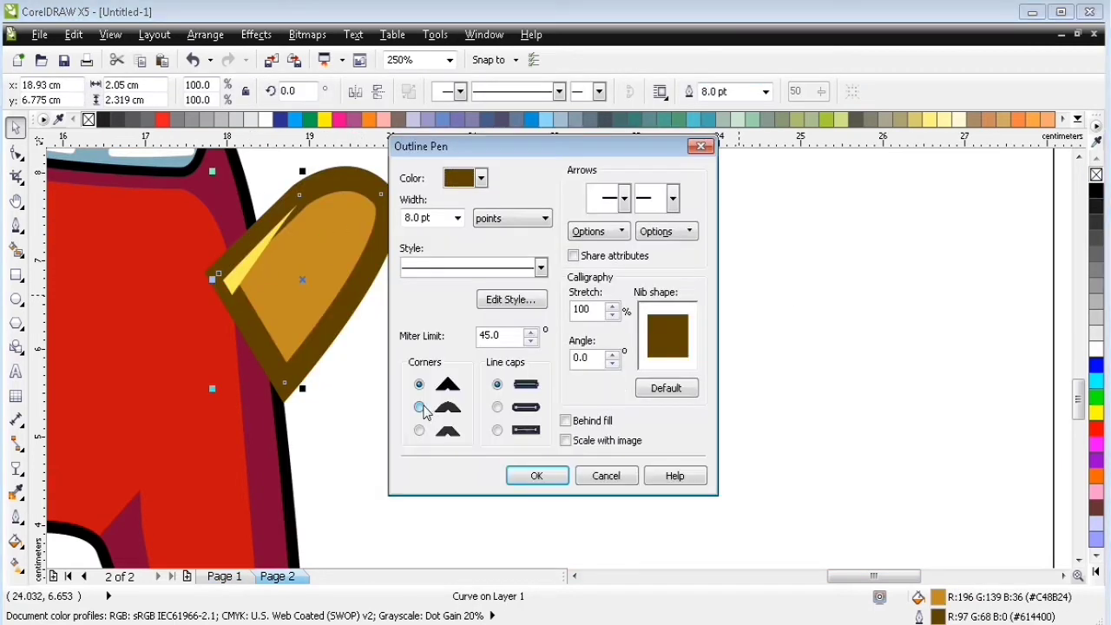
{"action": "left_click", "coordinate": [537, 476]}
Draw a thin closed highlight curve along the yellow character's right side and leg on page 1, about 0.7 by 4 cm.
{"action": "key", "text": "Page_Up"}
{"action": "scroll", "coordinate": [344, 545], "scroll_direction": "down", "scroll_amount": 1}
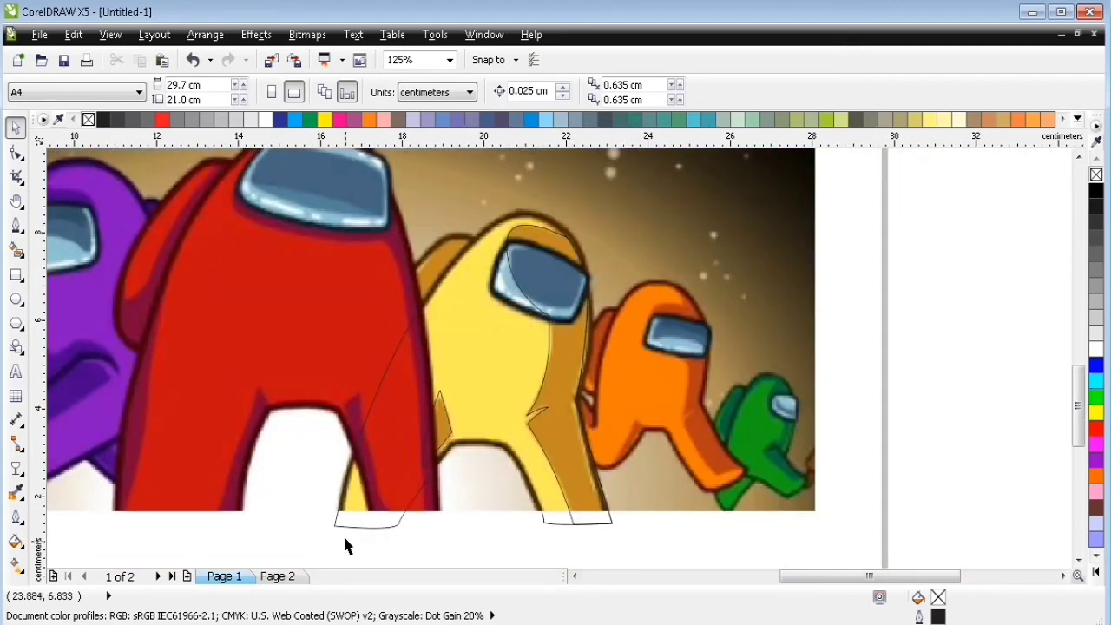
{"action": "key", "text": "F5"}
{"action": "scroll", "coordinate": [660, 261], "scroll_direction": "up", "scroll_amount": 1}
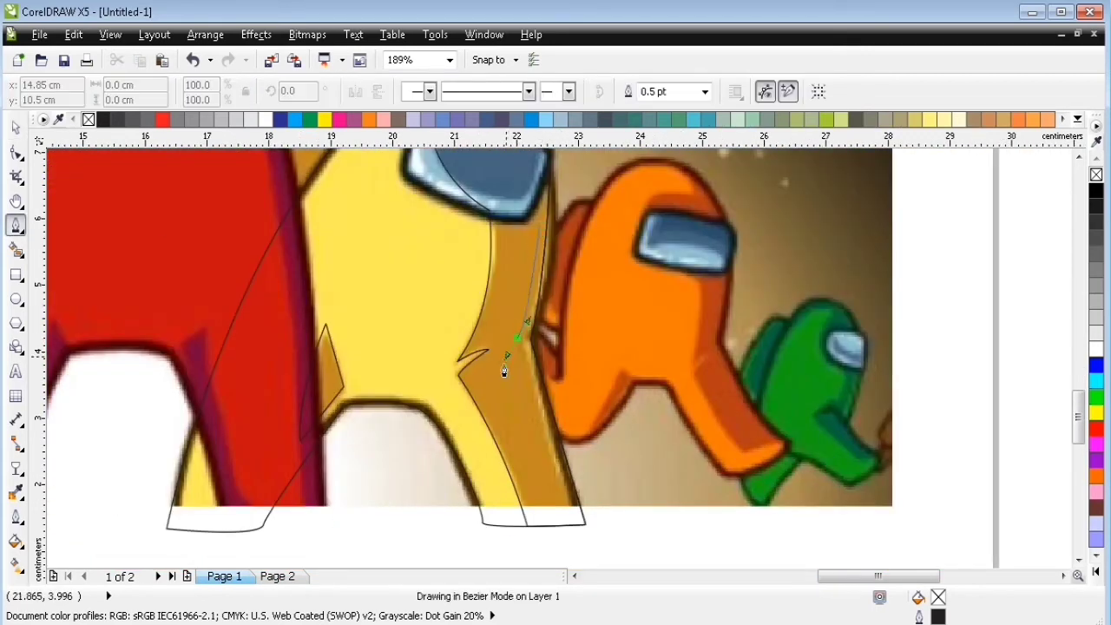
{"action": "double_click", "coordinate": [517, 338]}
{"action": "left_click", "coordinate": [564, 489]}
{"action": "left_click", "coordinate": [526, 337]}
{"action": "left_click_drag", "start_coordinate": [540, 225], "coordinate": [547, 286]}
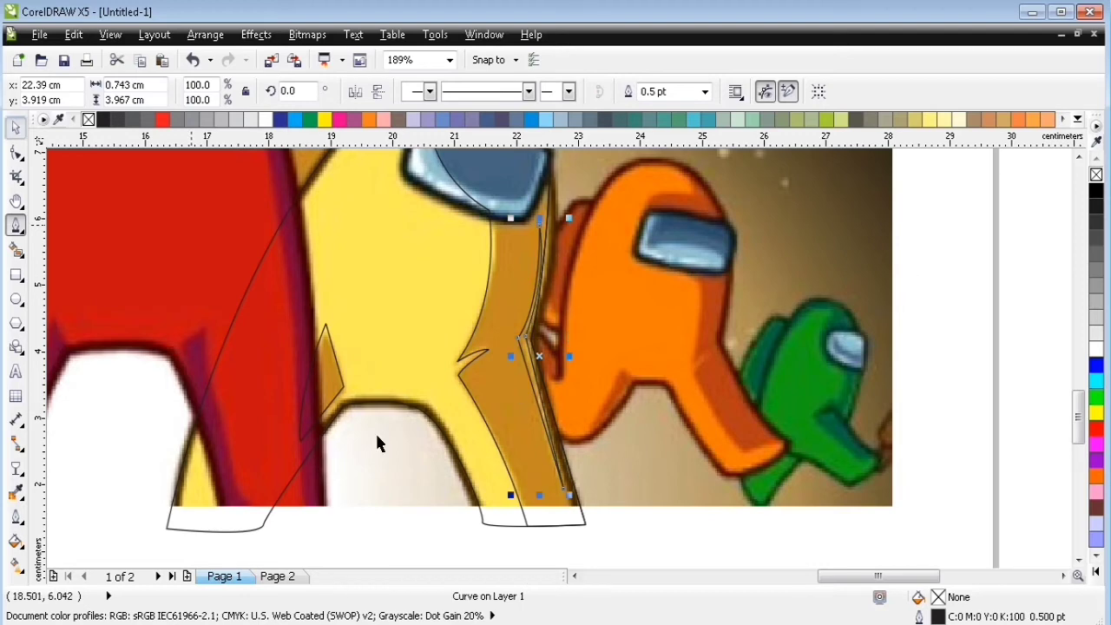
Move the yellow character's body, shading and highlight curves from page 1 to page 2 by cutting and pasting.
{"action": "key", "text": "space"}
{"action": "scroll", "coordinate": [237, 528], "scroll_direction": "down", "scroll_amount": 3}
{"action": "mouse_move", "coordinate": [224, 522]}
{"action": "left_mouse_down"}
{"action": "mouse_move", "coordinate": [335, 511]}
{"action": "mouse_move", "coordinate": [536, 362]}
{"action": "left_mouse_up"}
{"action": "key", "text": "ctrl+x"}
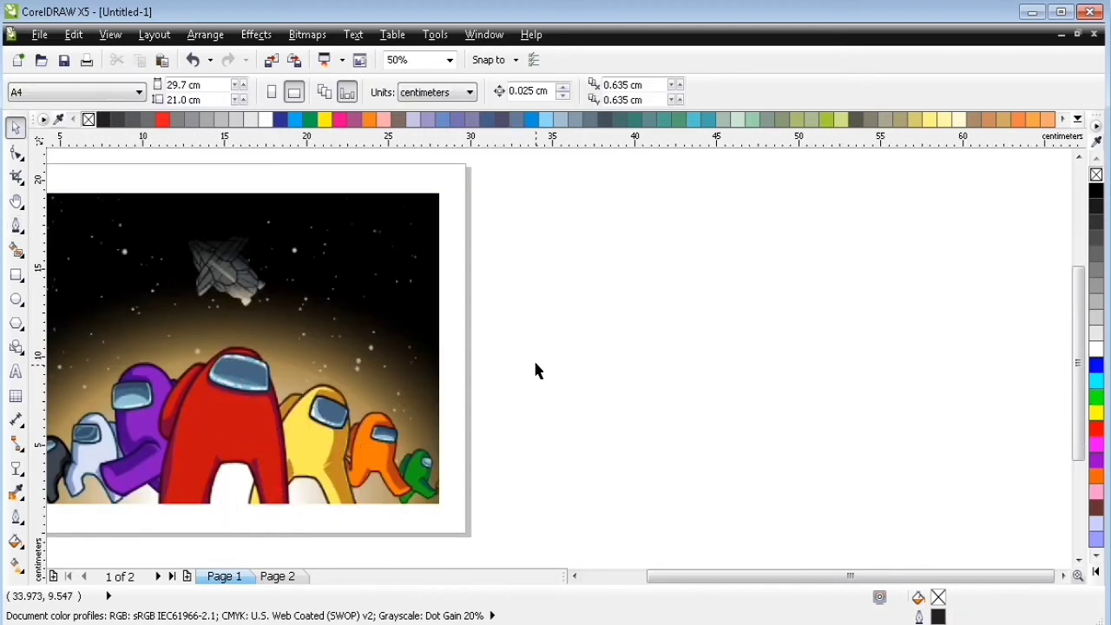
{"action": "key", "text": "Page_Down"}
{"action": "key", "text": "ctrl+v"}
Fill the side and inner-leg shading shapes with the ochre sampled from the backpack.
{"action": "key", "text": "F2"}
{"action": "left_click_drag", "start_coordinate": [234, 372], "coordinate": [405, 535]}
{"action": "left_click", "coordinate": [15, 492]}
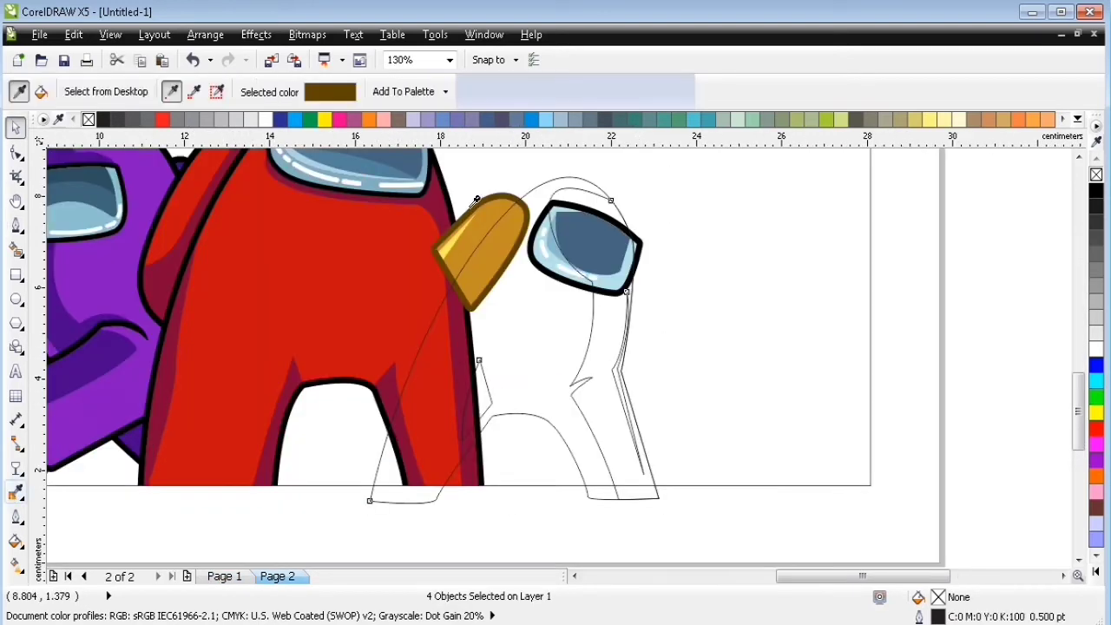
{"action": "left_click", "coordinate": [485, 214]}
{"action": "left_click", "coordinate": [479, 388]}
{"action": "left_click", "coordinate": [600, 343]}
Fill the body and its thin side highlight with the yellow (#FFEA59) sampled from the backpack highlight.
{"action": "left_click", "coordinate": [449, 246], "text": "shift"}
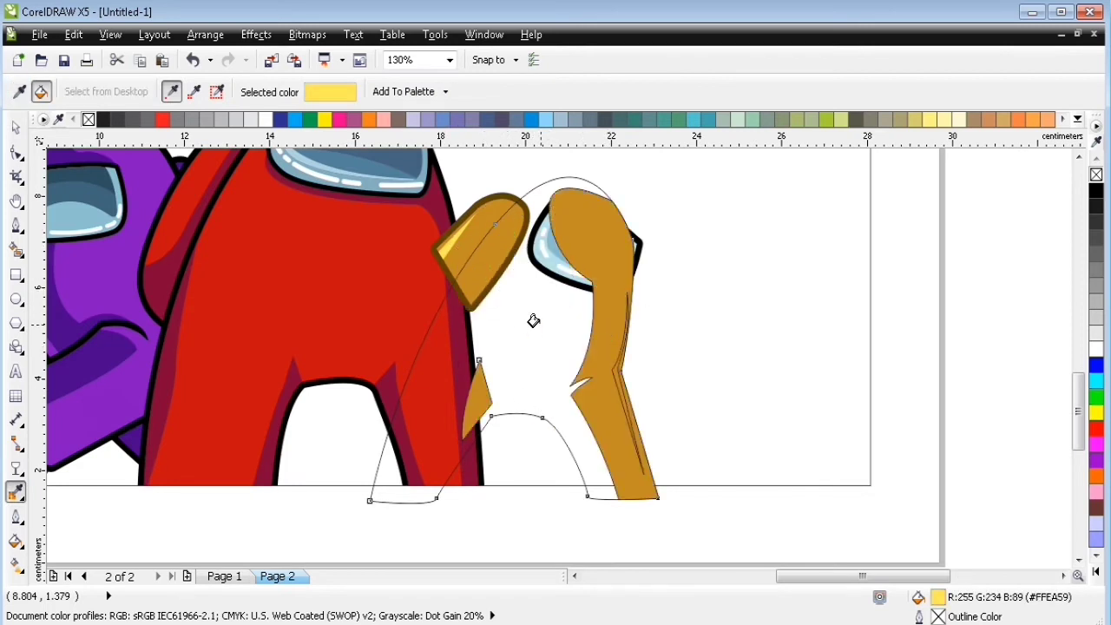
{"action": "left_click", "coordinate": [534, 321]}
{"action": "key", "text": "ctrl+z"}
{"action": "scroll", "coordinate": [698, 382], "scroll_direction": "down", "scroll_amount": 2}
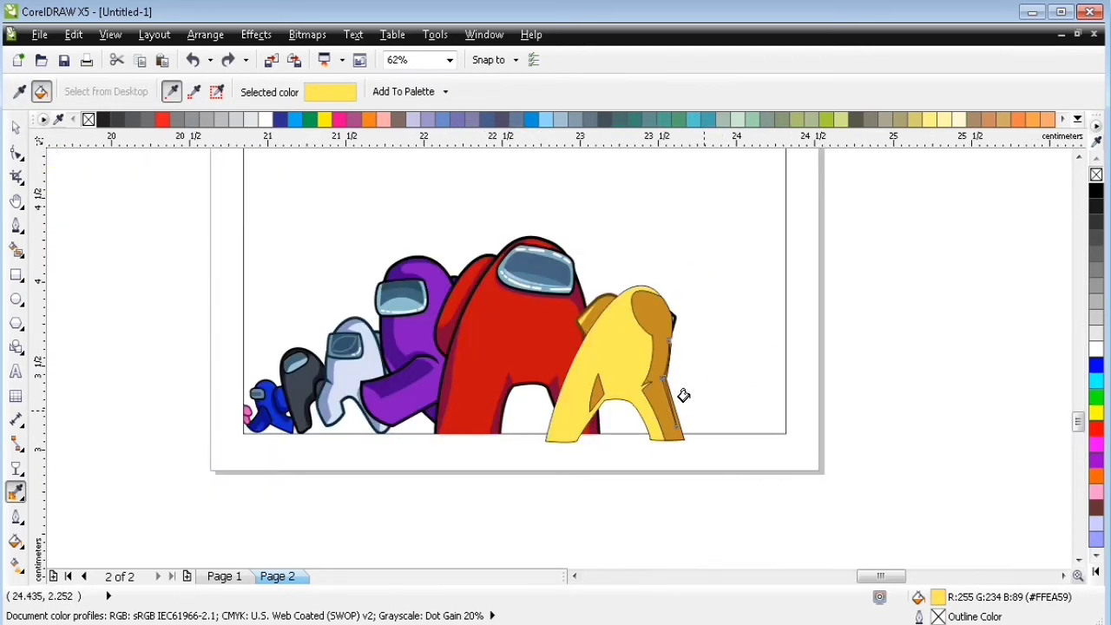
{"action": "scroll", "coordinate": [688, 396], "scroll_direction": "up", "scroll_amount": 5}
{"action": "left_click", "coordinate": [445, 271]}
{"action": "scroll", "coordinate": [596, 293], "scroll_direction": "down", "scroll_amount": 5}
{"action": "key", "text": "space"}
Remove the outlines from the yellow character's two shading shapes and the thin side highlight.
{"action": "left_click", "coordinate": [419, 397]}
{"action": "scroll", "coordinate": [521, 217], "scroll_direction": "up", "scroll_amount": 2}
{"action": "left_click", "coordinate": [609, 227]}
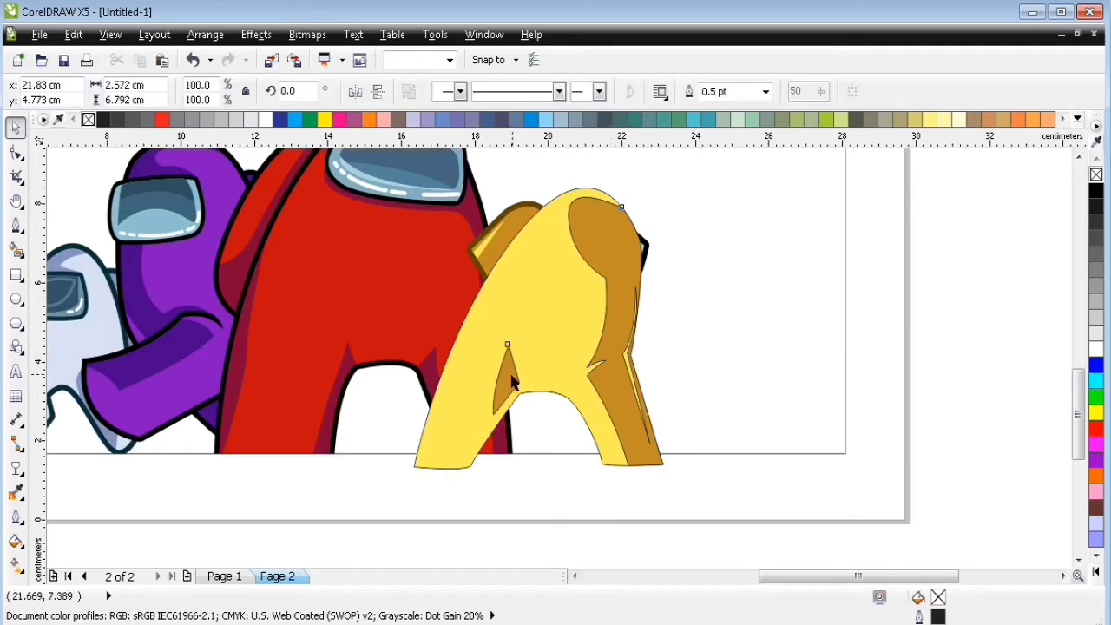
{"action": "left_click", "coordinate": [510, 379], "text": "shift"}
{"action": "left_click", "coordinate": [639, 398], "text": "shift"}
{"action": "right_click", "coordinate": [1097, 175]}
Give the yellow body a black 8 pt outline with rounded corners, placed behind the fill.
{"action": "left_click", "coordinate": [654, 322]}
{"action": "left_click", "coordinate": [575, 319]}
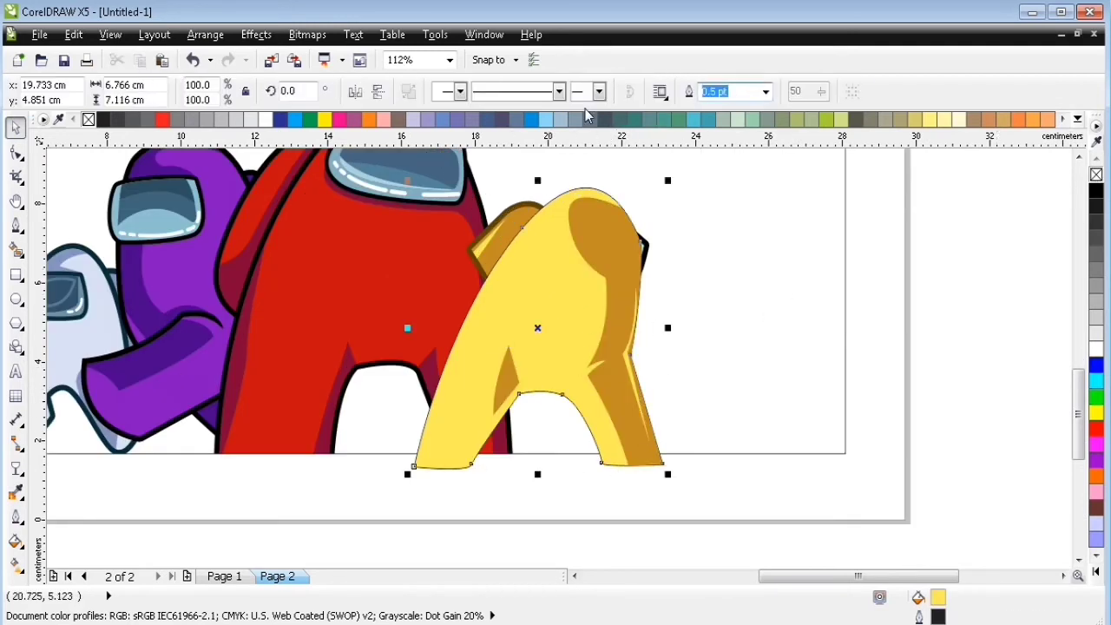
{"action": "type", "text": "8"}
{"action": "key", "text": "Return"}
{"action": "key", "text": "F12"}
{"action": "left_click", "coordinate": [420, 407]}
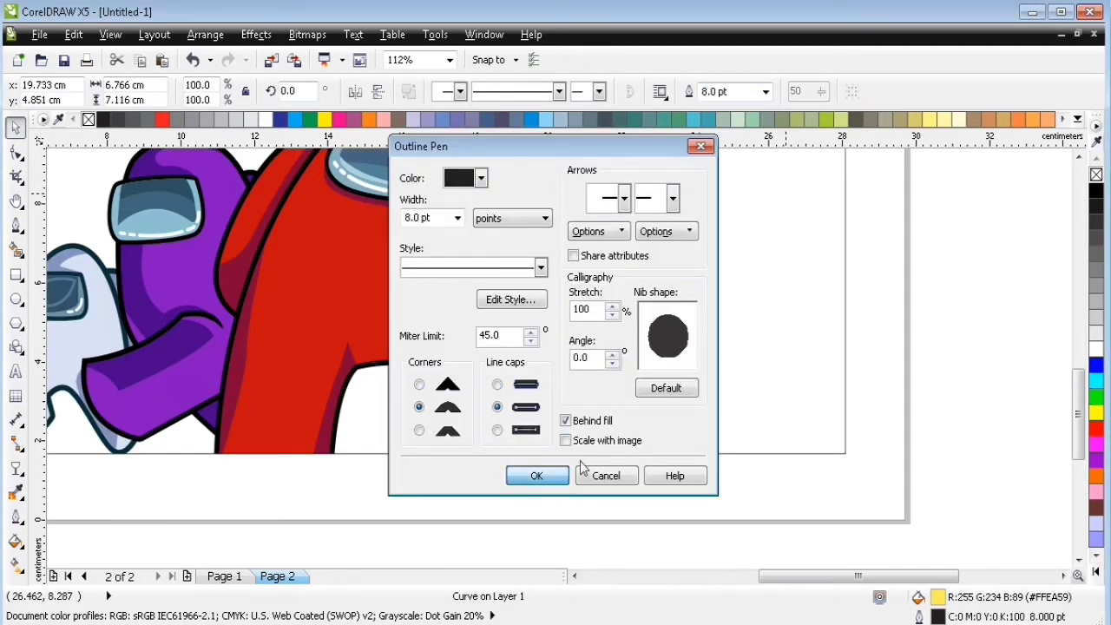
{"action": "key", "text": "Return"}
{"action": "right_click", "coordinate": [1098, 191]}
Group the yellow body with its two shading shapes and the thin highlight.
{"action": "left_click", "coordinate": [629, 261], "text": "shift"}
{"action": "left_click", "coordinate": [506, 379], "text": "shift"}
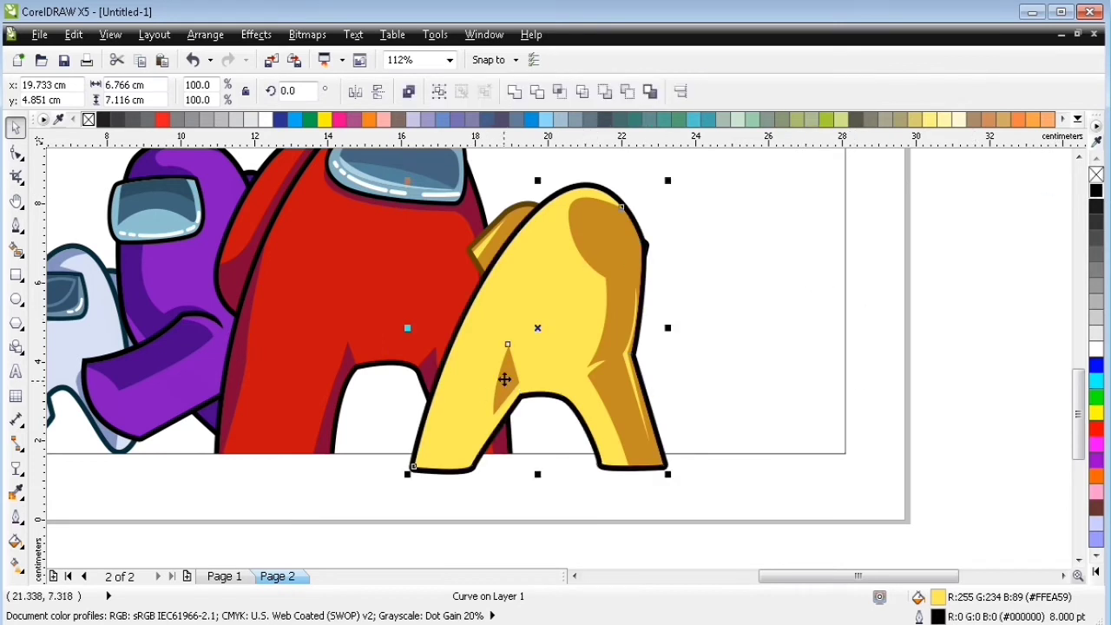
{"action": "left_click", "coordinate": [628, 360], "text": "shift"}
{"action": "key", "text": "ctrl+g"}
PowerClip the yellow character's pieces inside the page 2 frame.
{"action": "left_click", "coordinate": [259, 37]}
{"action": "mouse_move", "coordinate": [273, 295]}
{"action": "left_click", "coordinate": [469, 305]}
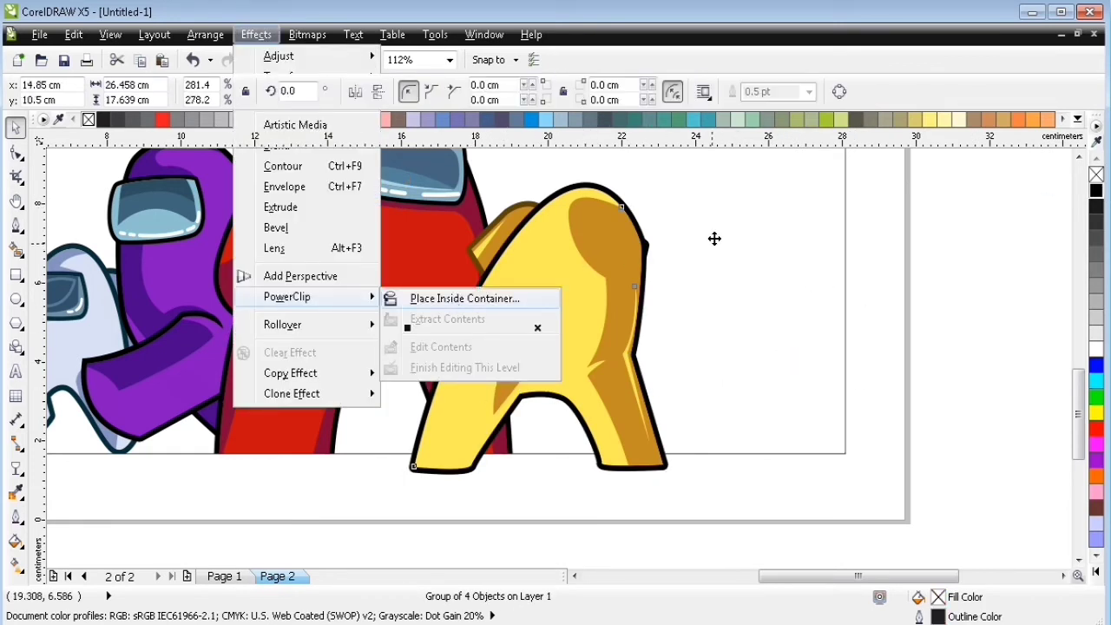
{"action": "left_click", "coordinate": [738, 247]}
{"action": "left_click", "coordinate": [257, 35]}
{"action": "mouse_move", "coordinate": [337, 300]}
{"action": "left_click", "coordinate": [451, 299]}
{"action": "left_click", "coordinate": [742, 264]}
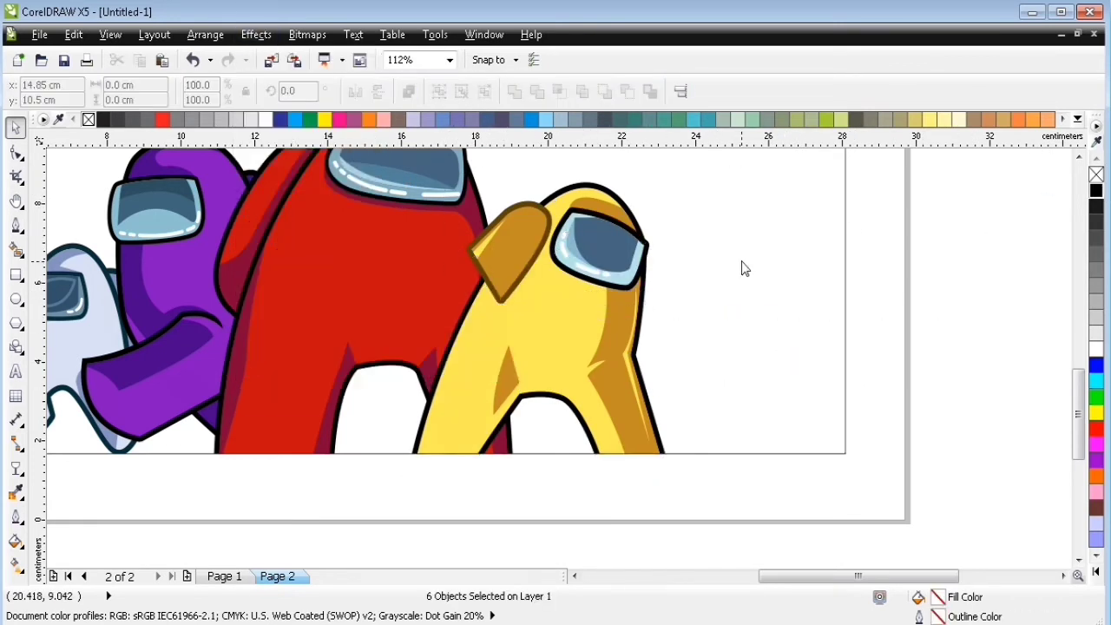
Open the frame's PowerClip contents and send the yellow character's backpack and highlight behind the body.
{"action": "left_click", "coordinate": [754, 230], "text": "ctrl"}
{"action": "left_click", "coordinate": [507, 230]}
{"action": "left_click", "coordinate": [493, 234]}
{"action": "left_click", "coordinate": [524, 227], "text": "shift"}
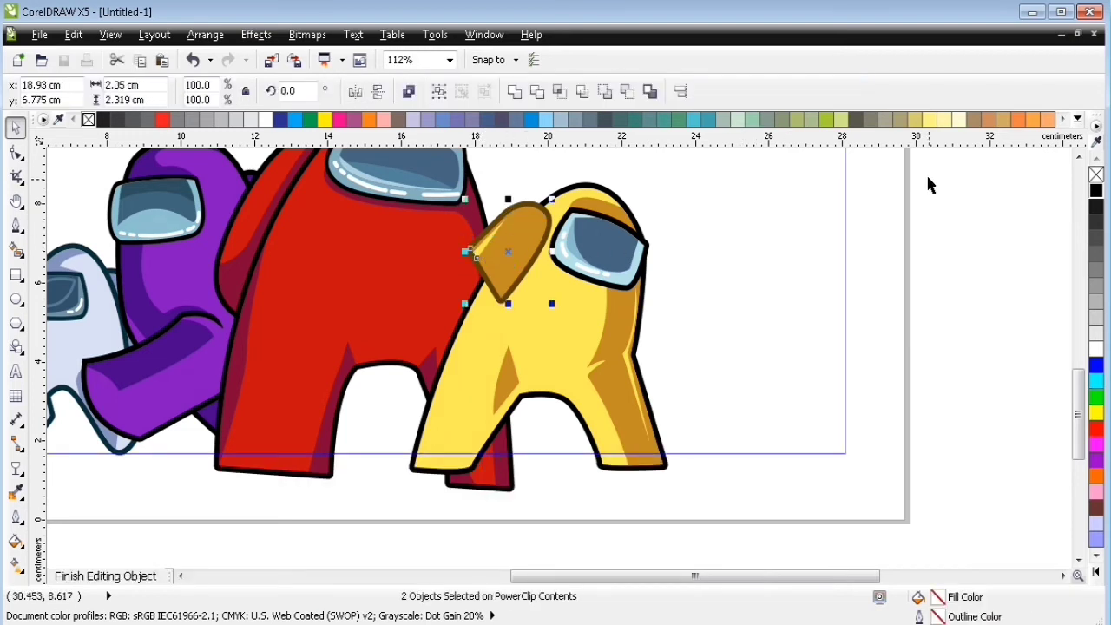
{"action": "key", "text": "shift+Page_Down"}
Group all the yellow character's pieces and send the group behind the red character.
{"action": "left_click_drag", "start_coordinate": [955, 163], "coordinate": [392, 514]}
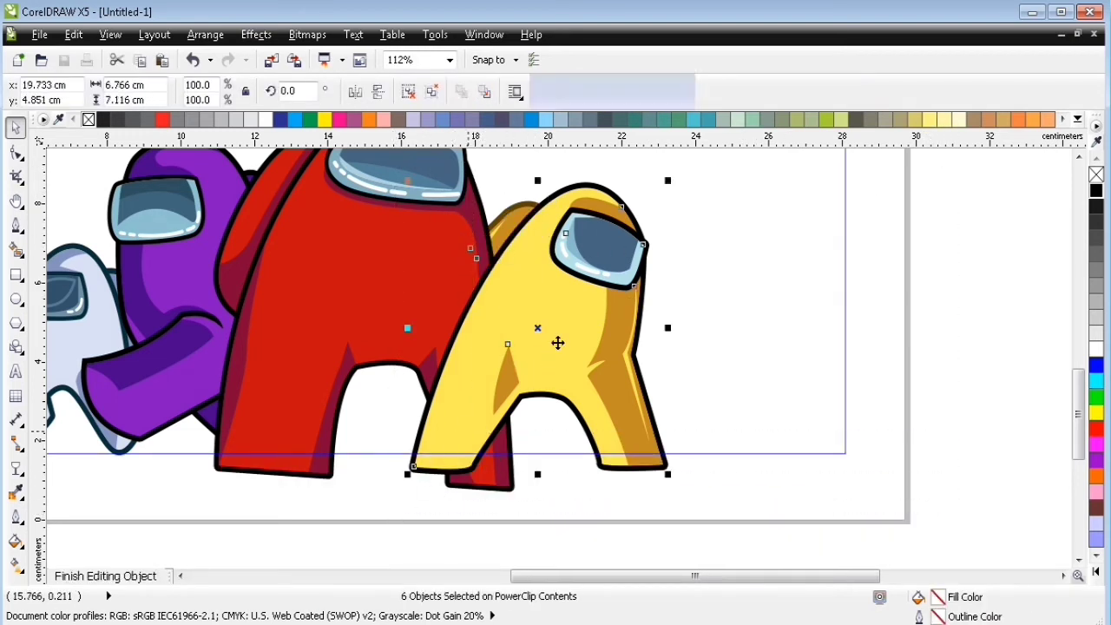
{"action": "key", "text": "ctrl+g"}
{"action": "key", "text": "shift+Page_Down"}
{"action": "left_click", "coordinate": [979, 285]}
Recolour the yellow body's outline with the backpack's dark brown (#614400) and finish editing the frame's contents.
{"action": "left_click", "coordinate": [15, 493]}
{"action": "left_click", "coordinate": [525, 205]}
{"action": "left_click", "coordinate": [563, 188]}
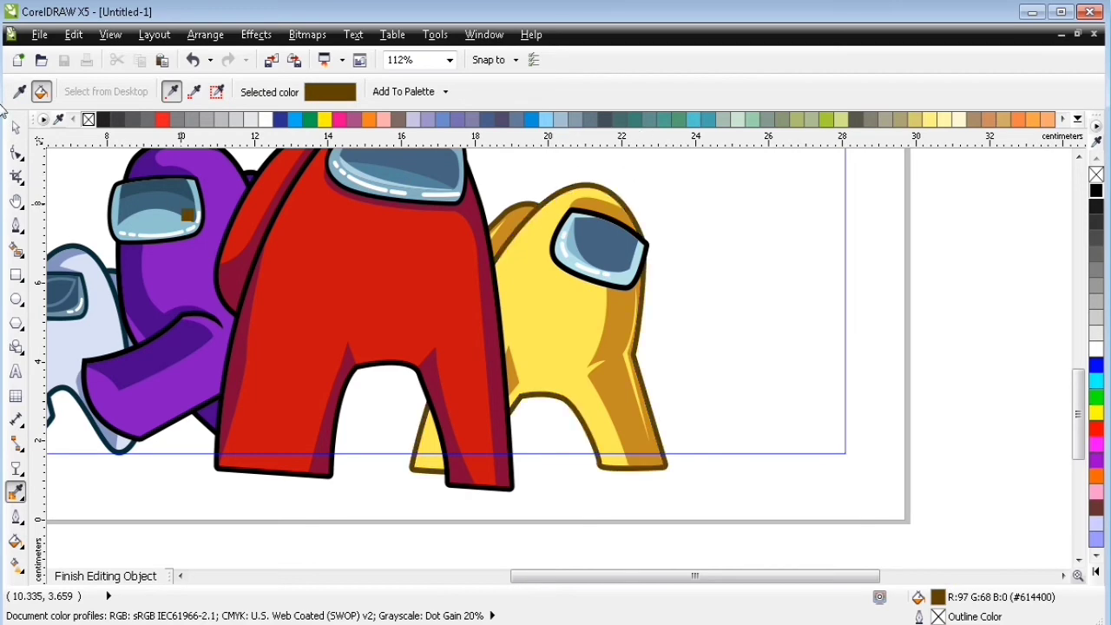
{"action": "left_click", "coordinate": [15, 129]}
{"action": "left_click", "coordinate": [988, 266], "text": "ctrl"}
Trace the orange character's body and legs on page 1 as a curve about 4.4 by 4.7 cm.
{"action": "key", "text": "Page_Up"}
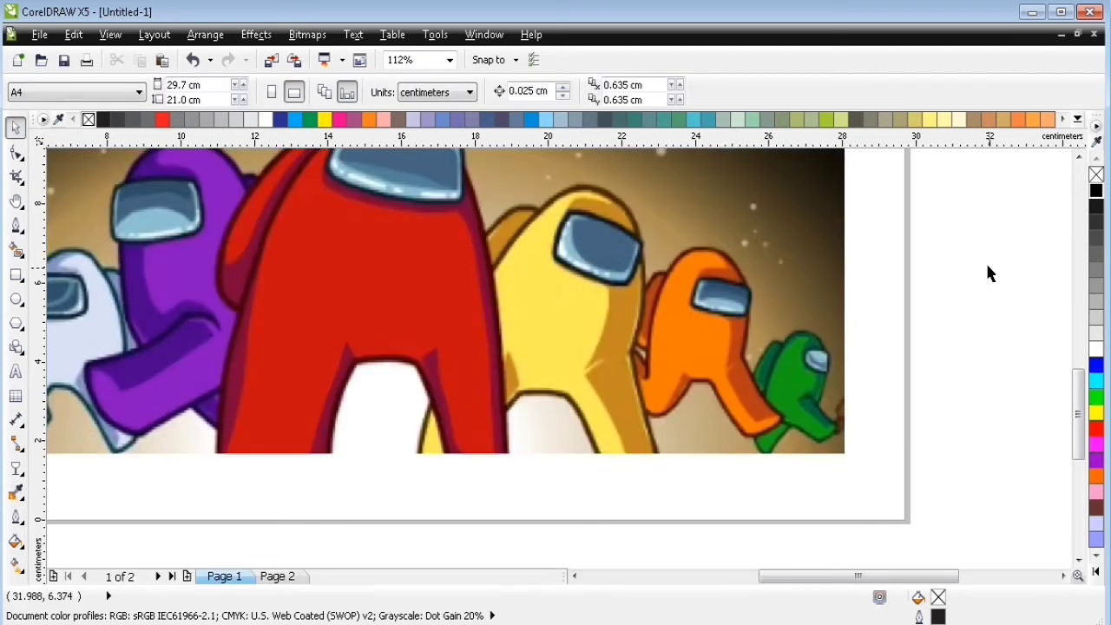
{"action": "key", "text": "Page_Down"}
{"action": "key", "text": "F4"}
{"action": "key", "text": "Page_Up"}
{"action": "key", "text": "F2"}
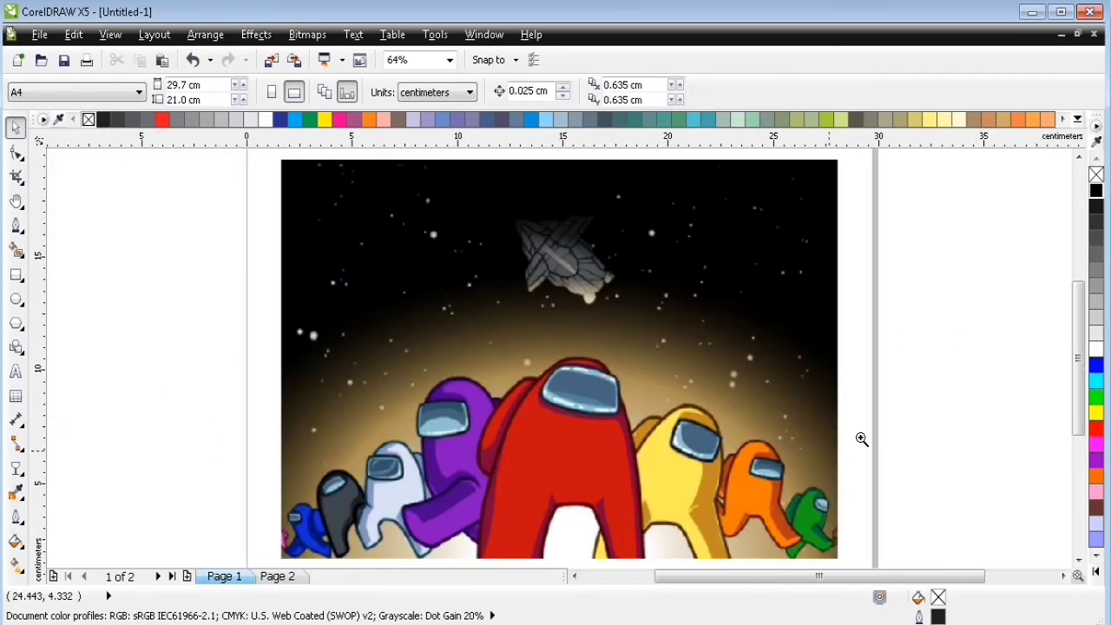
{"action": "left_click_drag", "start_coordinate": [868, 421], "coordinate": [667, 523]}
{"action": "left_click", "coordinate": [16, 226]}
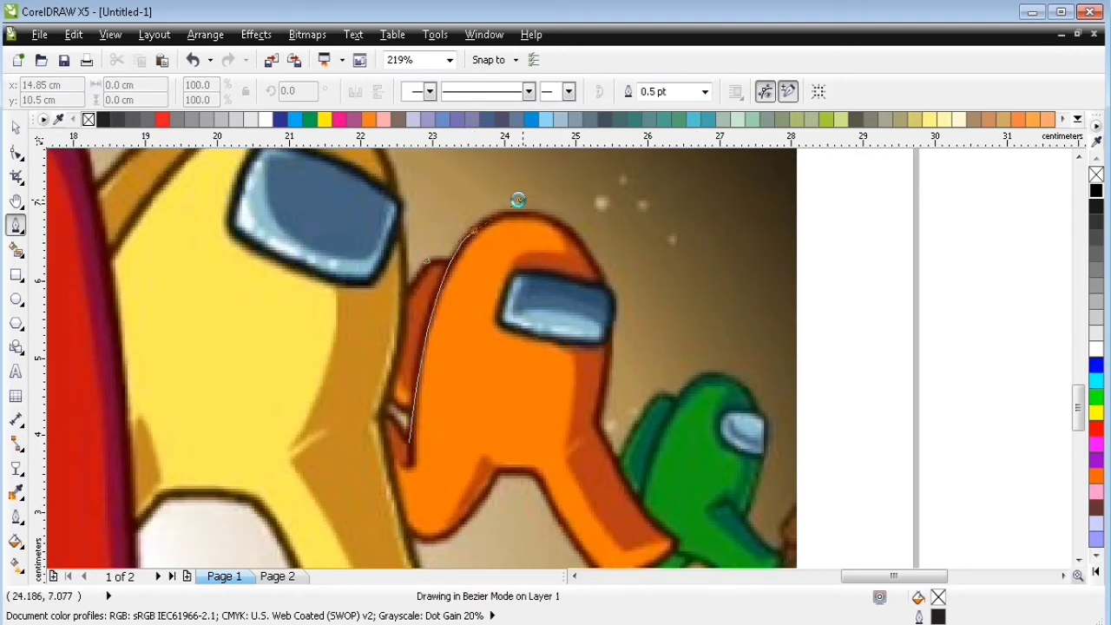
{"action": "key", "text": "Escape"}
{"action": "key", "text": "Delete"}
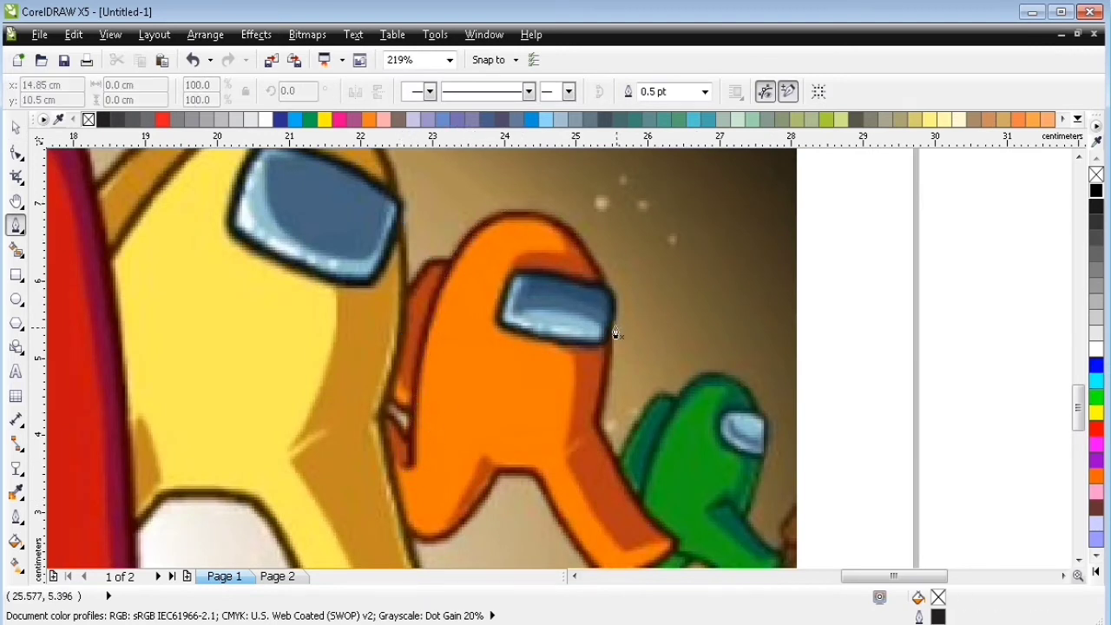
{"action": "left_click_drag", "start_coordinate": [519, 194], "coordinate": [519, 194]}
{"action": "left_click_drag", "start_coordinate": [600, 284], "coordinate": [623, 347]}
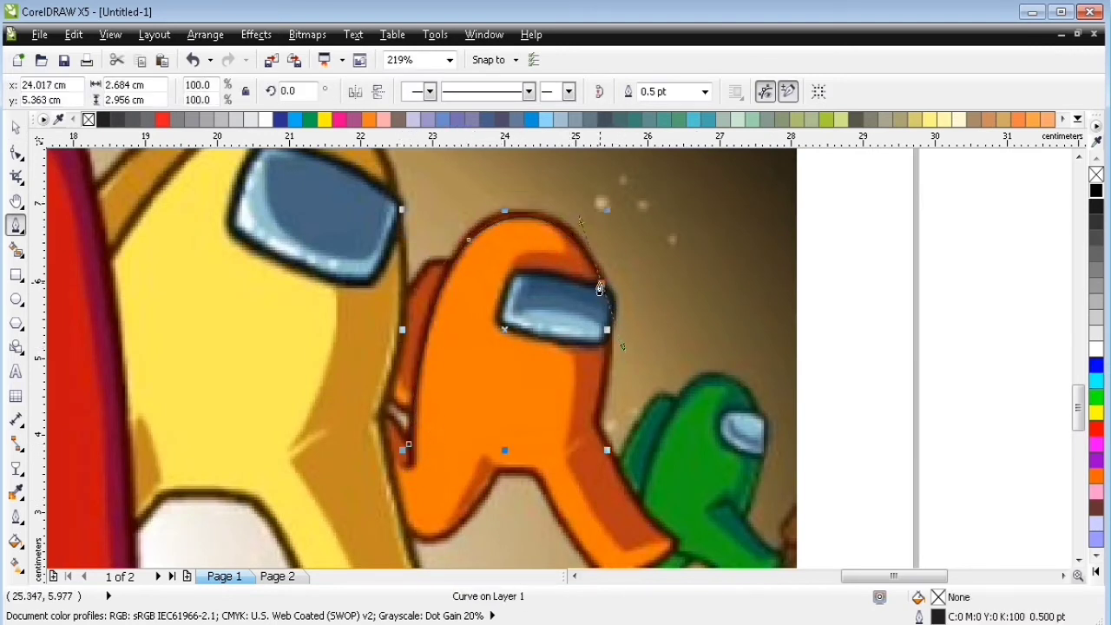
{"action": "left_click_drag", "start_coordinate": [683, 545], "coordinate": [675, 541]}
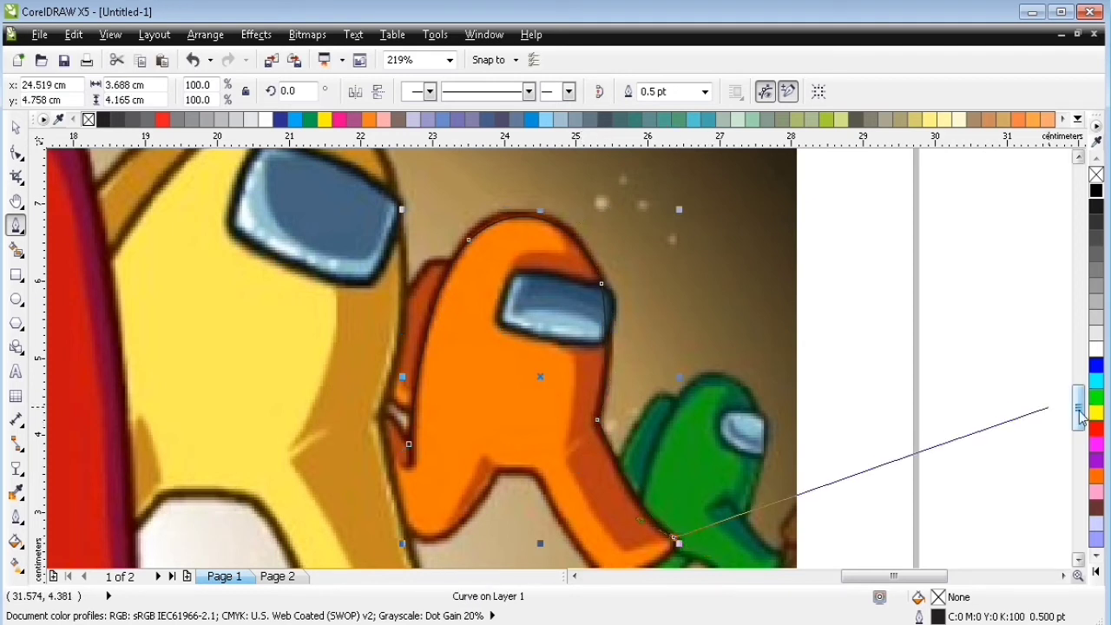
{"action": "scroll", "coordinate": [658, 414], "scroll_direction": "down", "scroll_amount": 3}
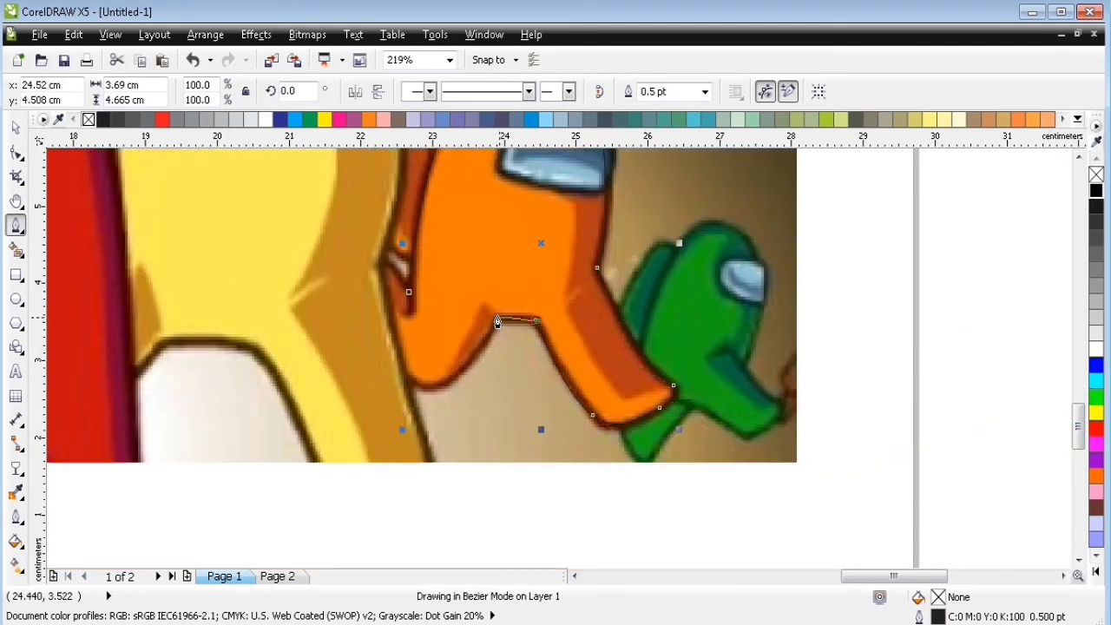
{"action": "left_click_drag", "start_coordinate": [379, 344], "coordinate": [356, 282]}
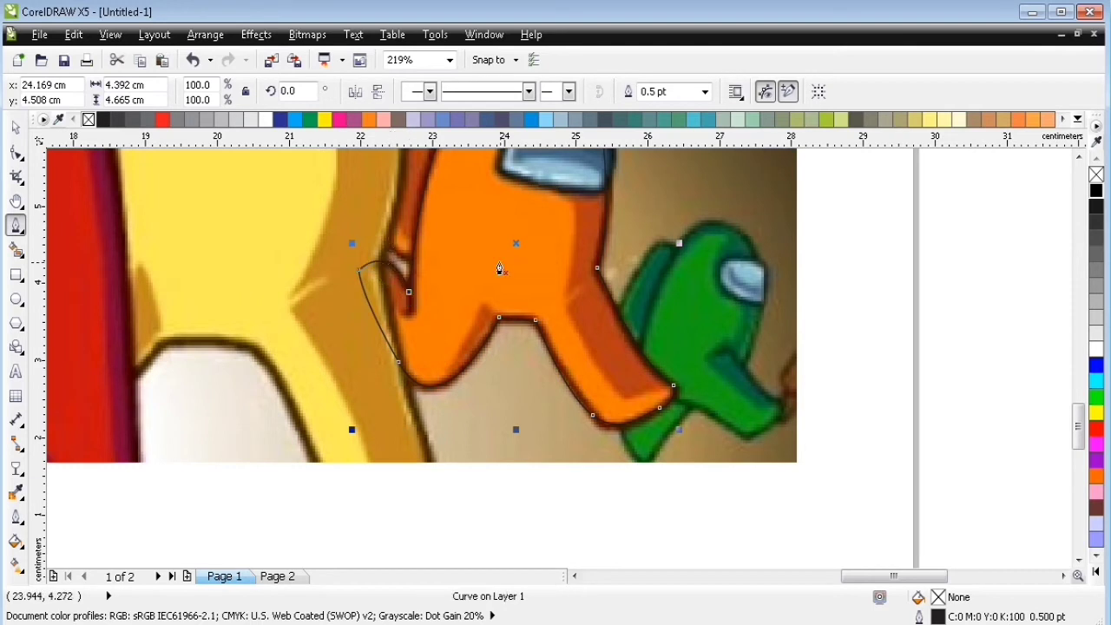
Draw a closed curve around the orange character's backpack, overlapping the body.
{"action": "left_click", "coordinate": [1079, 158]}
{"action": "left_click", "coordinate": [461, 235]}
{"action": "left_click", "coordinate": [428, 234]}
{"action": "left_click", "coordinate": [386, 301]}
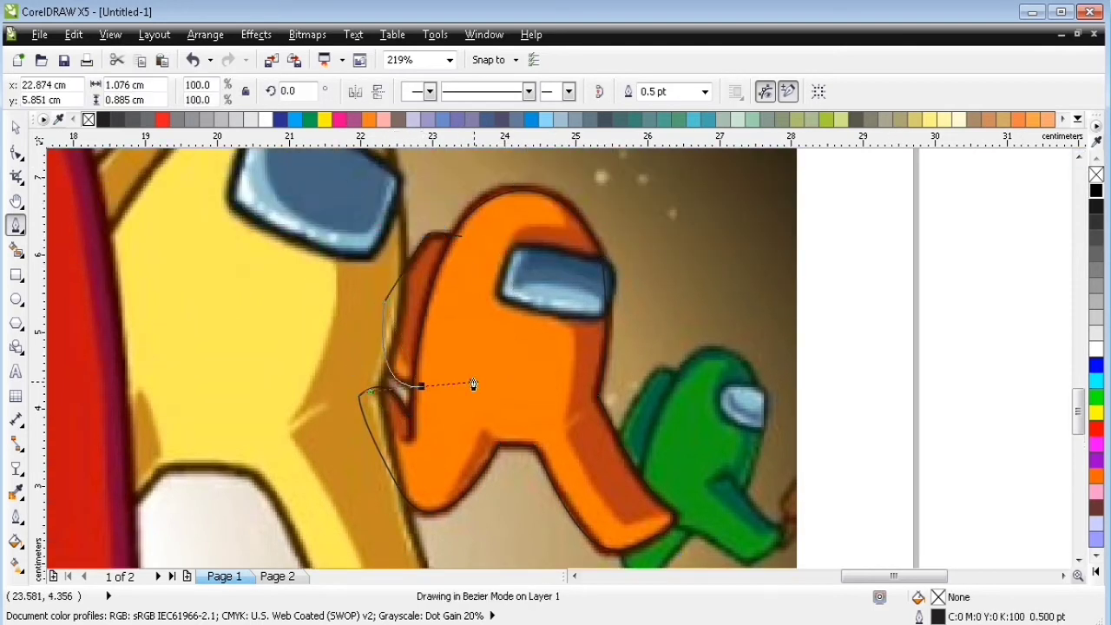
Draw a closed curve over the lower end of the orange backpack, about 0.75 by 0.75 cm.
{"action": "left_click", "coordinate": [446, 385]}
{"action": "left_click", "coordinate": [421, 368]}
{"action": "left_click", "coordinate": [399, 350]}
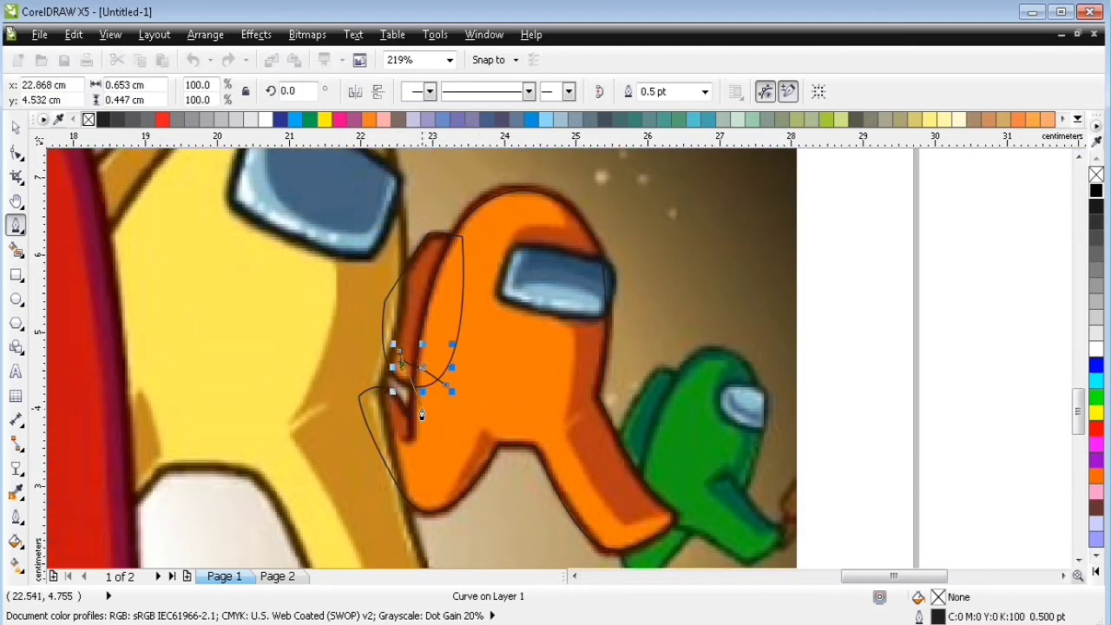
{"action": "left_click_drag", "start_coordinate": [420, 403], "coordinate": [460, 423]}
{"action": "left_click", "coordinate": [446, 385]}
Intersect the small lower curve with the orange backpack and delete the leftover drawn curve.
{"action": "left_click", "coordinate": [16, 128]}
{"action": "left_click", "coordinate": [461, 315], "text": "shift"}
{"action": "left_click", "coordinate": [551, 92]}
{"action": "left_click", "coordinate": [443, 393]}
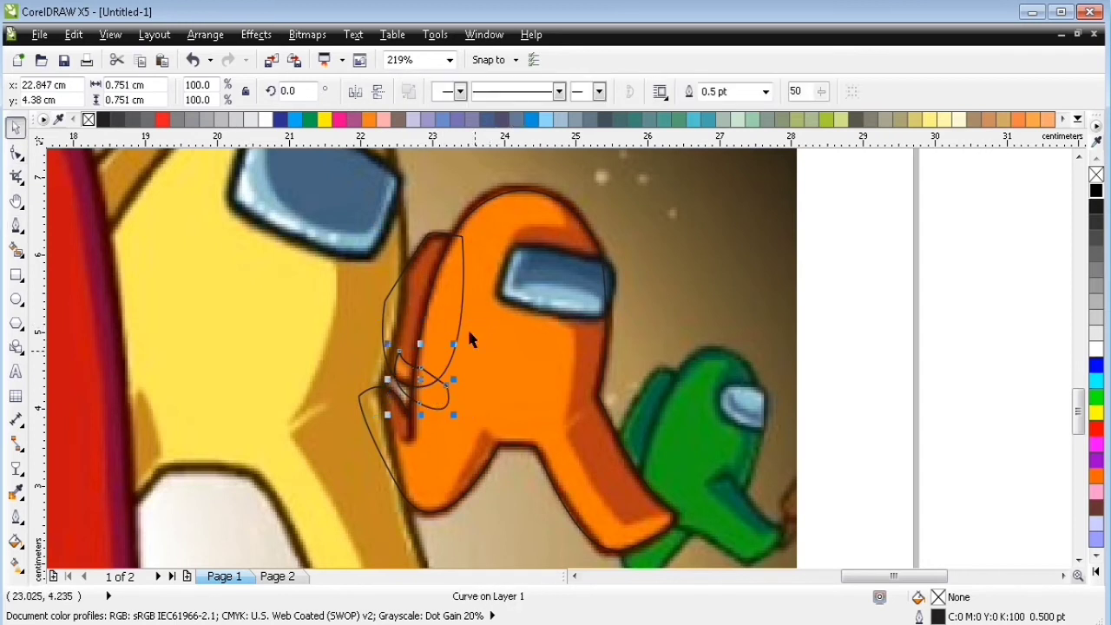
{"action": "key", "text": "Delete"}
{"action": "key", "text": "space"}
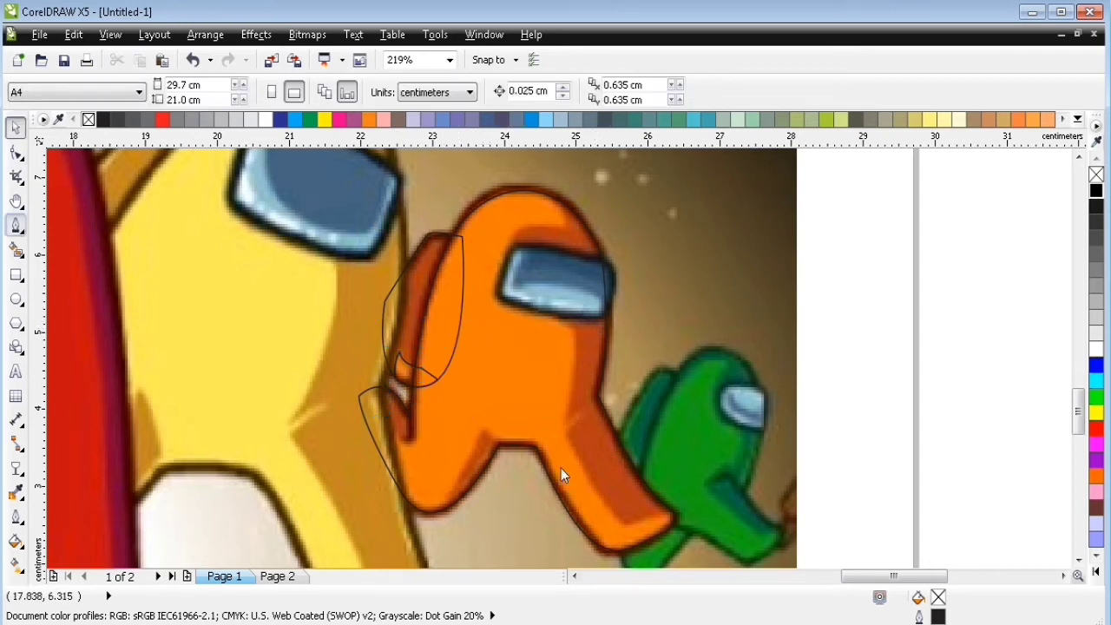
Draw a closed curve over the shaded inner edge of the orange character's back leg, about 1 by 1 cm.
{"action": "left_click", "coordinate": [437, 506]}
{"action": "left_click", "coordinate": [484, 431]}
{"action": "left_click", "coordinate": [519, 462]}
{"action": "left_click", "coordinate": [439, 507]}
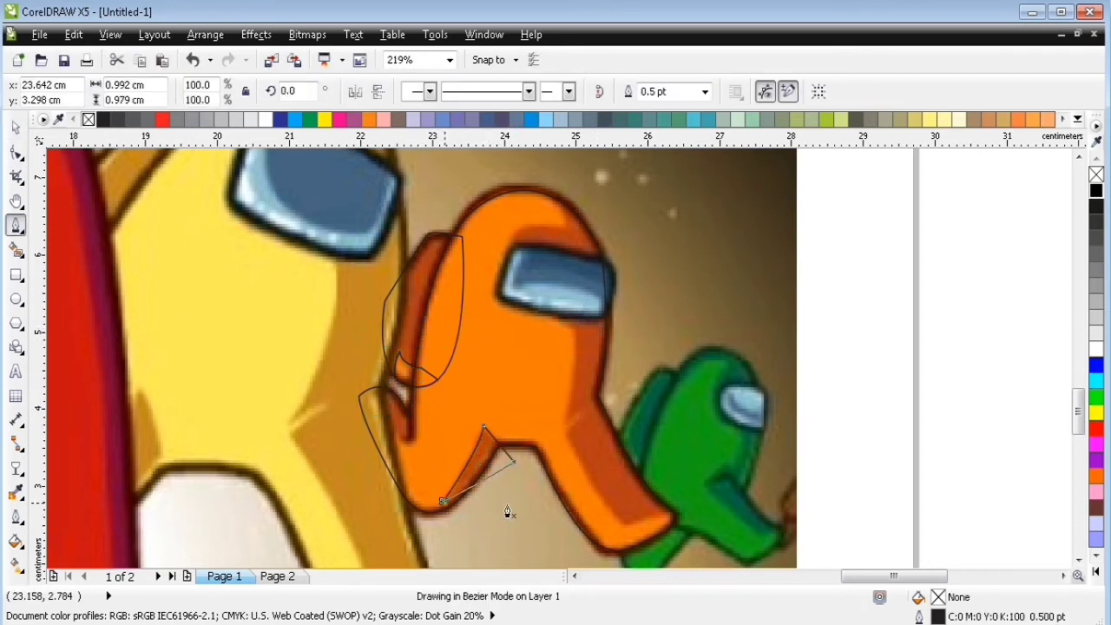
Draw a closed curve along the shading of the orange character's head, torso and front leg, about 4.3 by 4.6 cm.
{"action": "left_click", "coordinate": [676, 506]}
{"action": "left_click", "coordinate": [625, 525]}
{"action": "left_click_drag", "start_coordinate": [567, 436], "coordinate": [566, 405]}
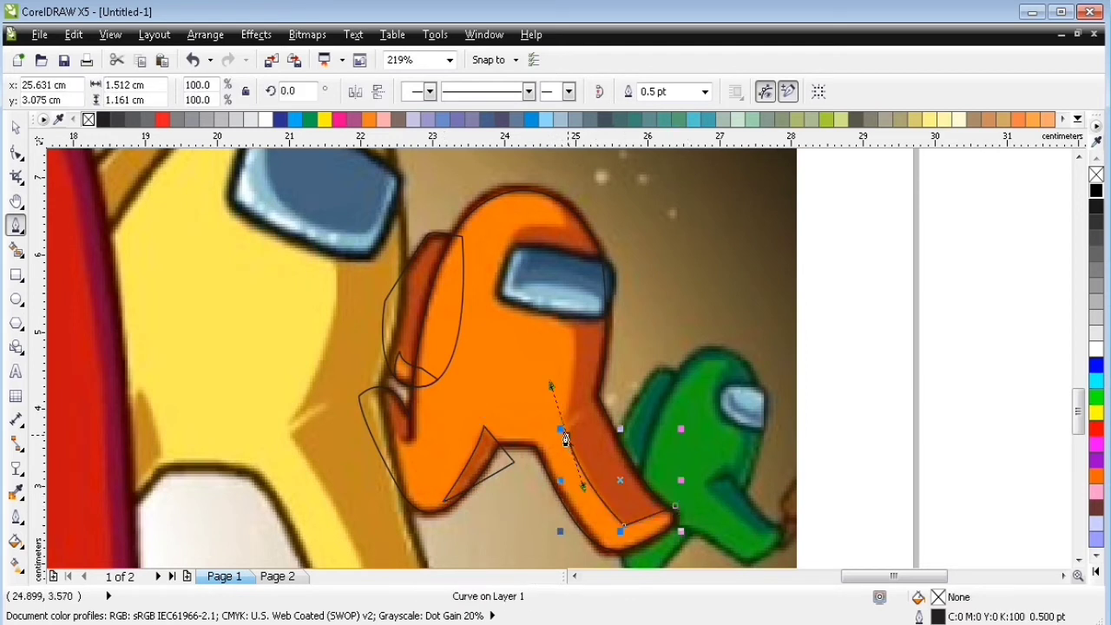
{"action": "left_click_drag", "start_coordinate": [564, 228], "coordinate": [569, 243]}
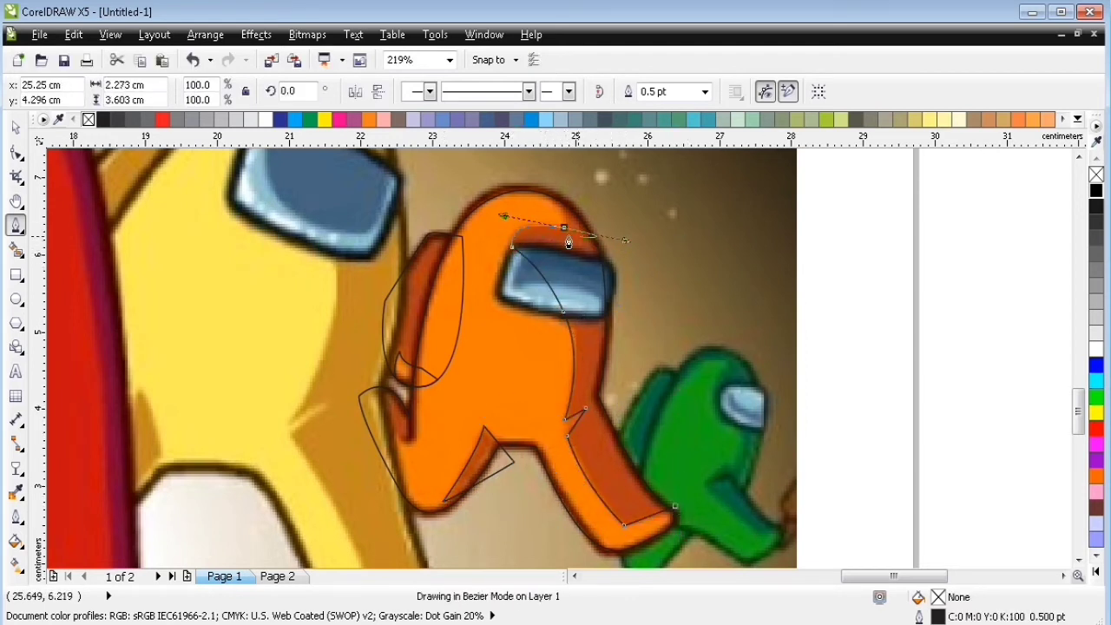
{"action": "left_click", "coordinate": [629, 173]}
{"action": "left_click", "coordinate": [818, 429]}
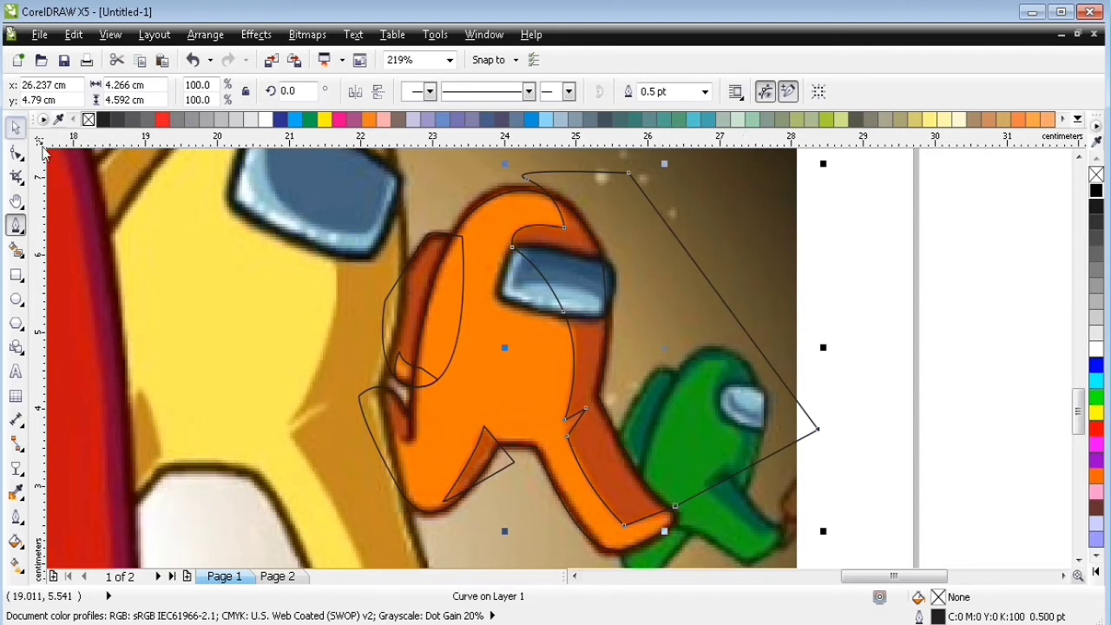
Intersect the large shading curve with the orange character's body and delete the leftover drawn curve.
{"action": "left_click", "coordinate": [547, 350], "text": "shift"}
{"action": "left_click", "coordinate": [559, 92]}
{"action": "left_click", "coordinate": [695, 319]}
{"action": "key", "text": "Delete"}
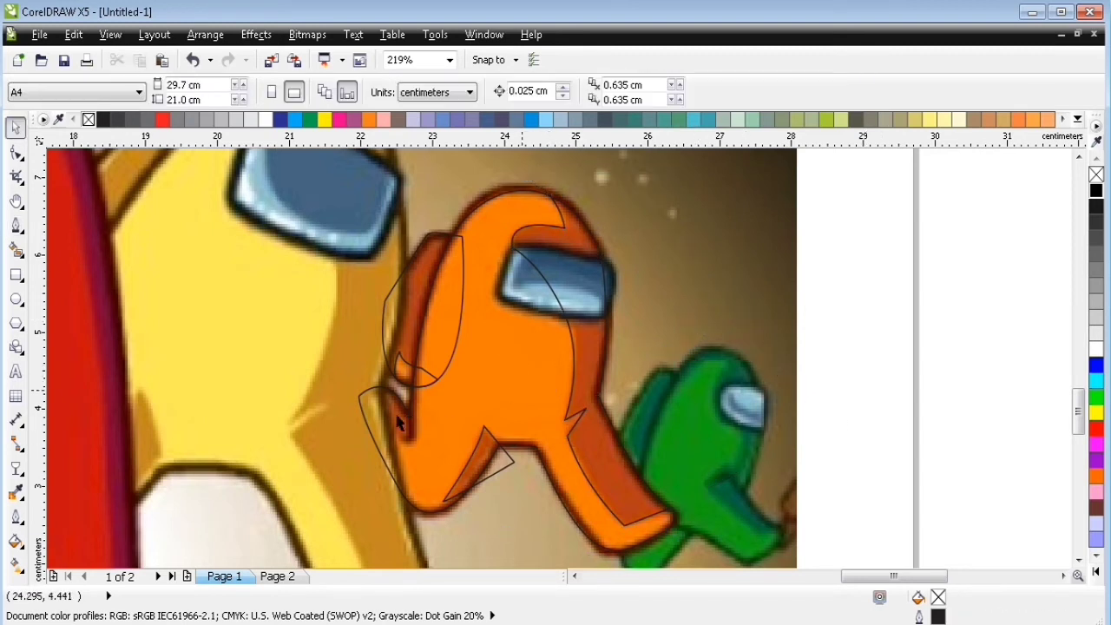
Fill the backpack with the reference's dark orange and its lower end with the bright orange, using sampled colours.
{"action": "left_click", "coordinate": [16, 492]}
{"action": "left_click", "coordinate": [422, 279]}
{"action": "left_click", "coordinate": [413, 281]}
{"action": "left_click", "coordinate": [480, 344], "text": "shift"}
{"action": "left_click", "coordinate": [412, 369]}
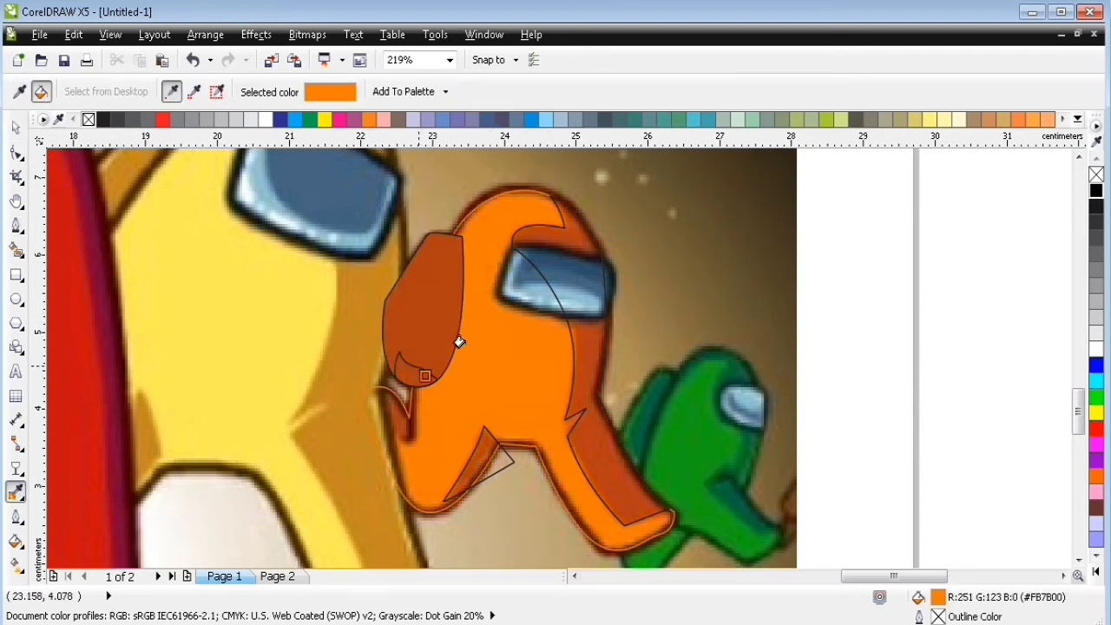
{"action": "left_click", "coordinate": [404, 363], "text": "shift"}
{"action": "left_click", "coordinate": [488, 379], "text": "shift"}
{"action": "left_click", "coordinate": [425, 373]}
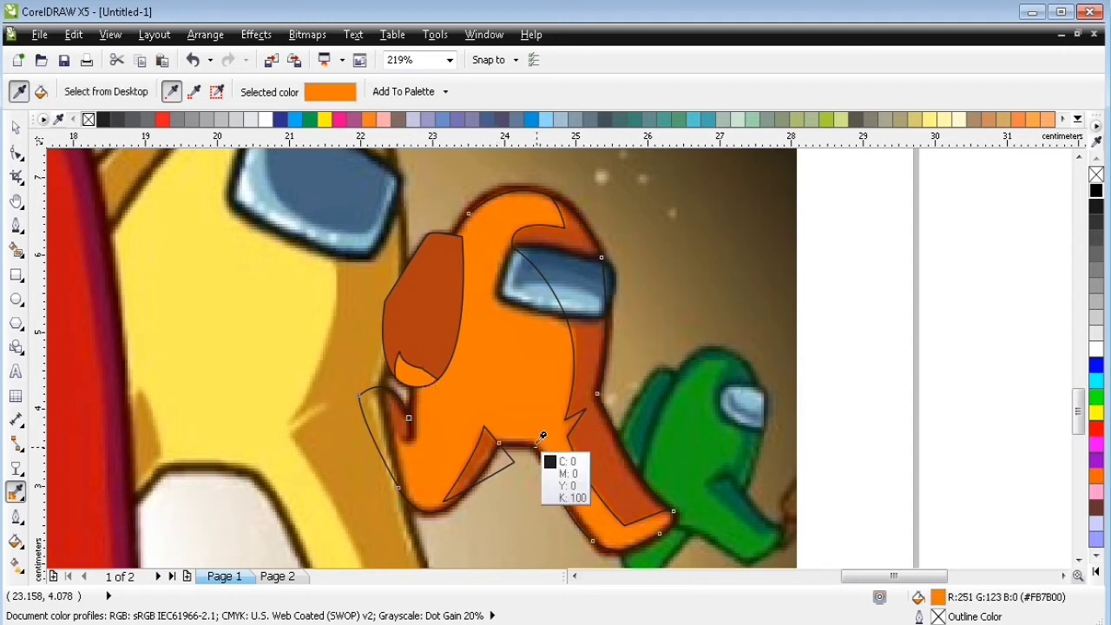
{"action": "left_click", "coordinate": [507, 185], "text": "shift"}
Move the coloured orange backpack and its lower highlight from page 1 to page 2.
{"action": "left_click", "coordinate": [15, 128]}
{"action": "left_click", "coordinate": [410, 377]}
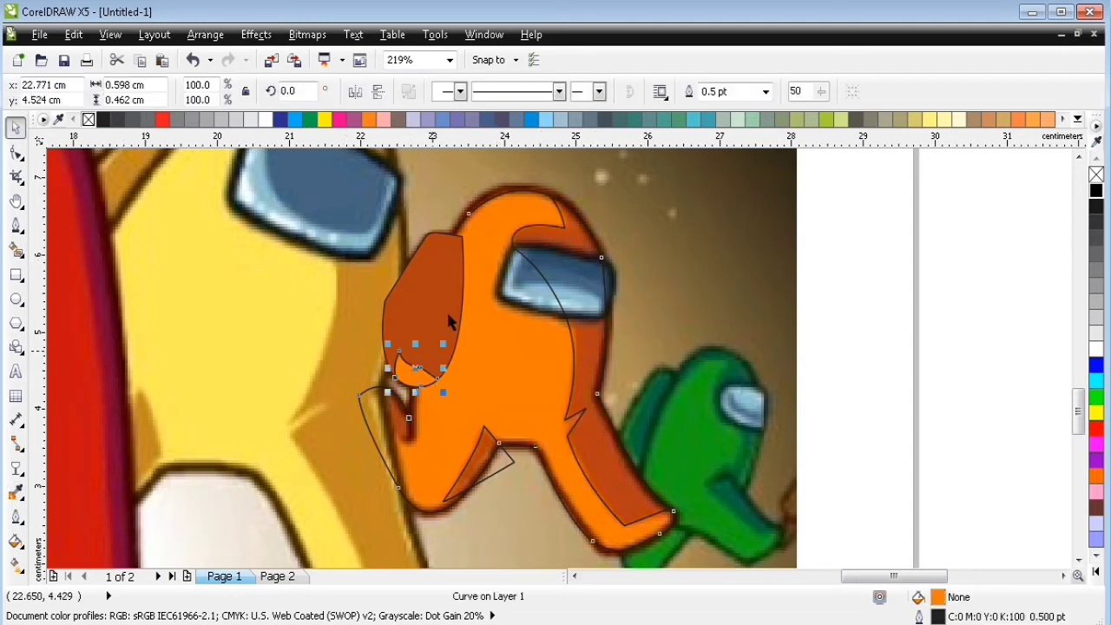
{"action": "left_click", "coordinate": [446, 327], "text": "shift"}
{"action": "key", "text": "ctrl+x"}
{"action": "key", "text": "Page_Down"}
{"action": "key", "text": "ctrl+v"}
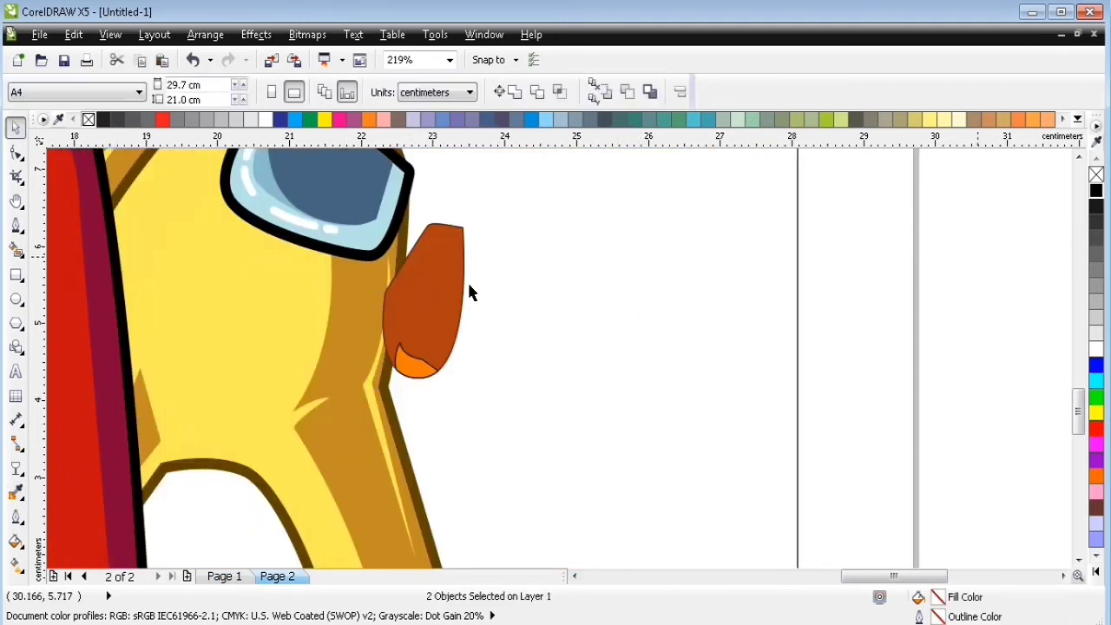
Give the dark orange backpack an 8 pt brown #641C00 outline and group it with its bright orange highlight.
{"action": "left_click", "coordinate": [466, 286]}
{"action": "key", "text": "F12"}
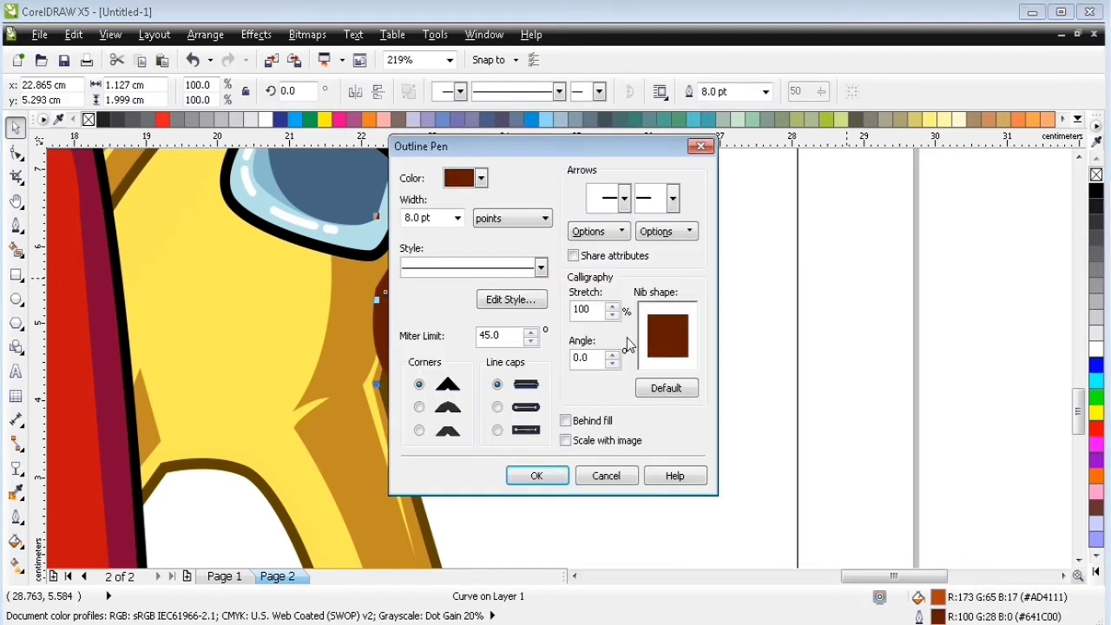
{"action": "left_click", "coordinate": [536, 476]}
{"action": "left_click_drag", "start_coordinate": [341, 430], "coordinate": [340, 430]}
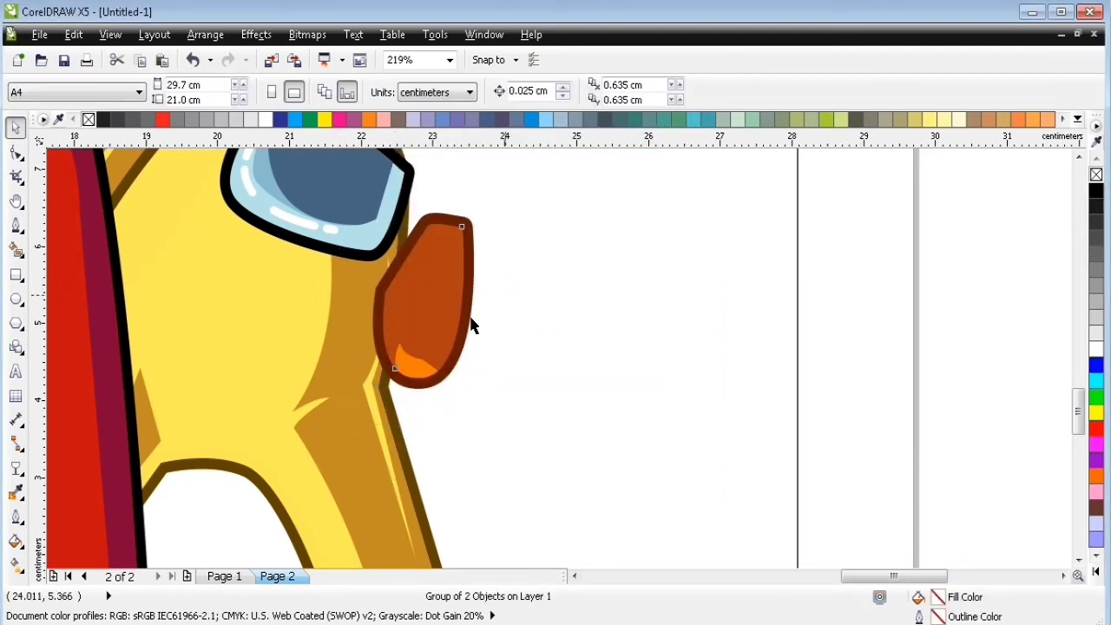
Trace the orange character's visor on page 1 as a closed outline about 1.6 by 0.94 cm.
{"action": "key", "text": "Page_Up"}
{"action": "key", "text": "F5"}
{"action": "left_click", "coordinate": [510, 294]}
{"action": "left_click", "coordinate": [510, 246]}
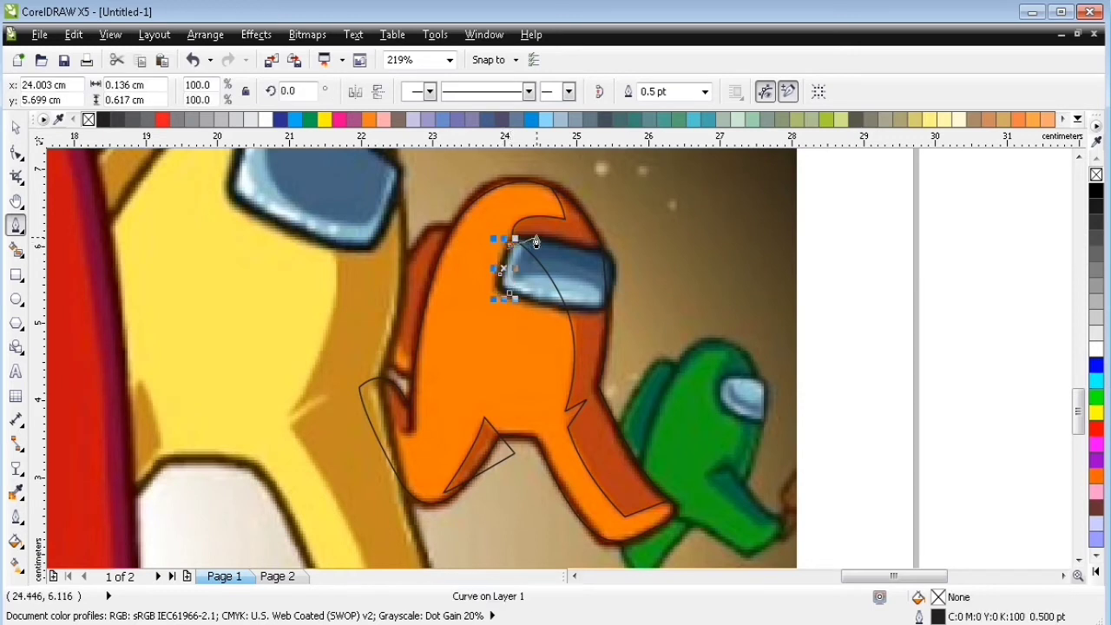
{"action": "left_click", "coordinate": [536, 236]}
{"action": "left_click", "coordinate": [599, 250]}
{"action": "left_click", "coordinate": [592, 308]}
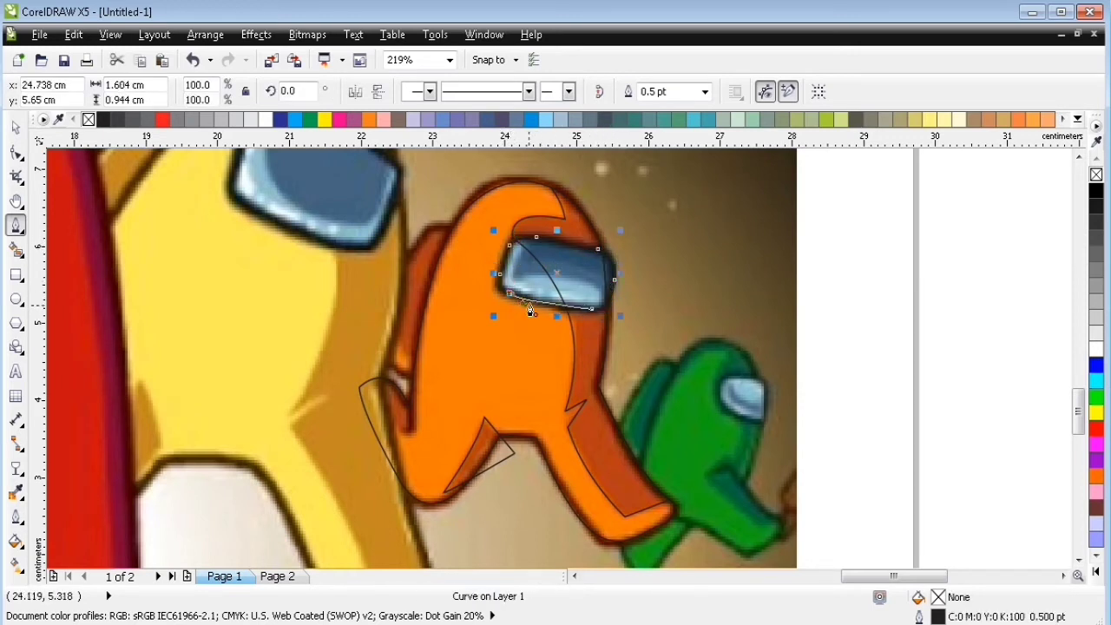
{"action": "left_click", "coordinate": [512, 293]}
Draw a curved shape covering the darker upper part of the orange character's visor and intersect it with the visor outline.
{"action": "left_click", "coordinate": [533, 226]}
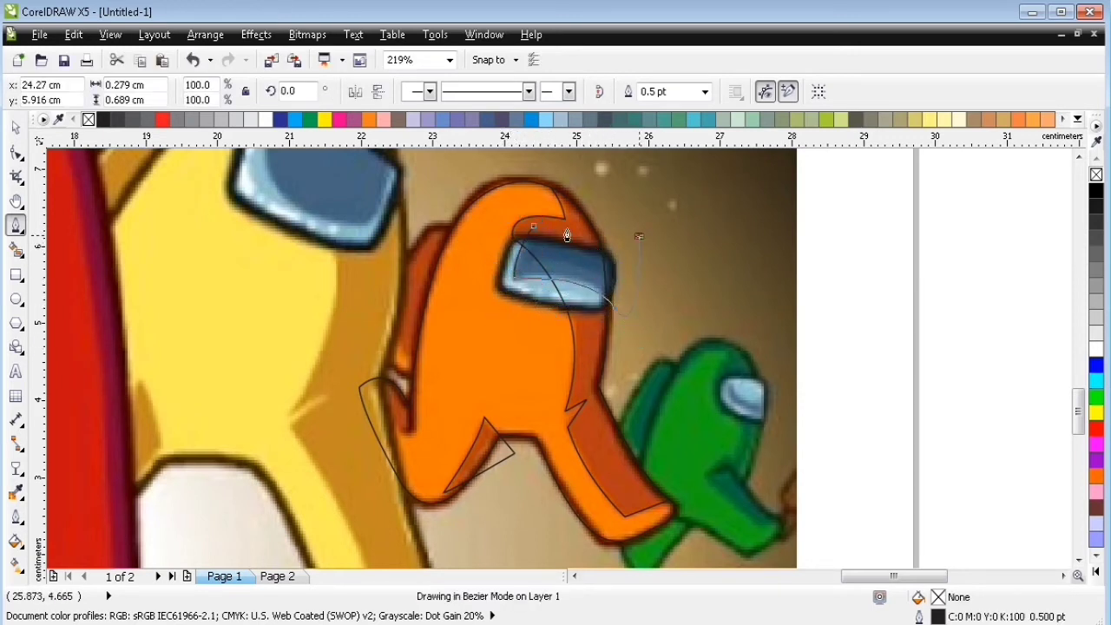
{"action": "left_click", "coordinate": [639, 236]}
{"action": "key", "text": "ctrl+z"}
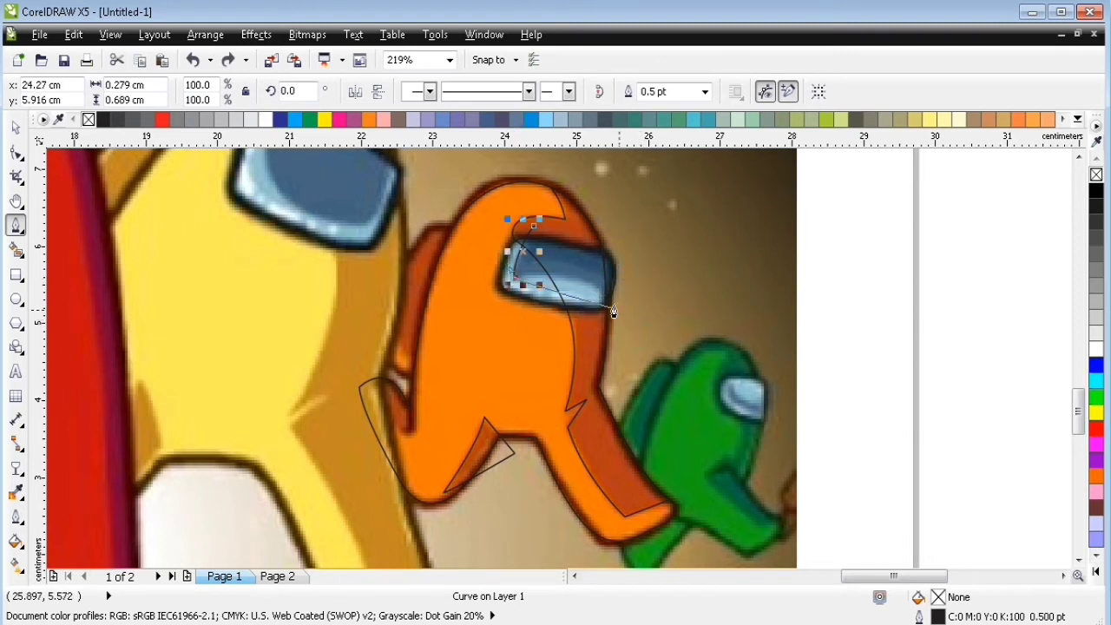
{"action": "left_click", "coordinate": [652, 210]}
{"action": "left_click", "coordinate": [533, 230]}
{"action": "key", "text": "ctrl+z"}
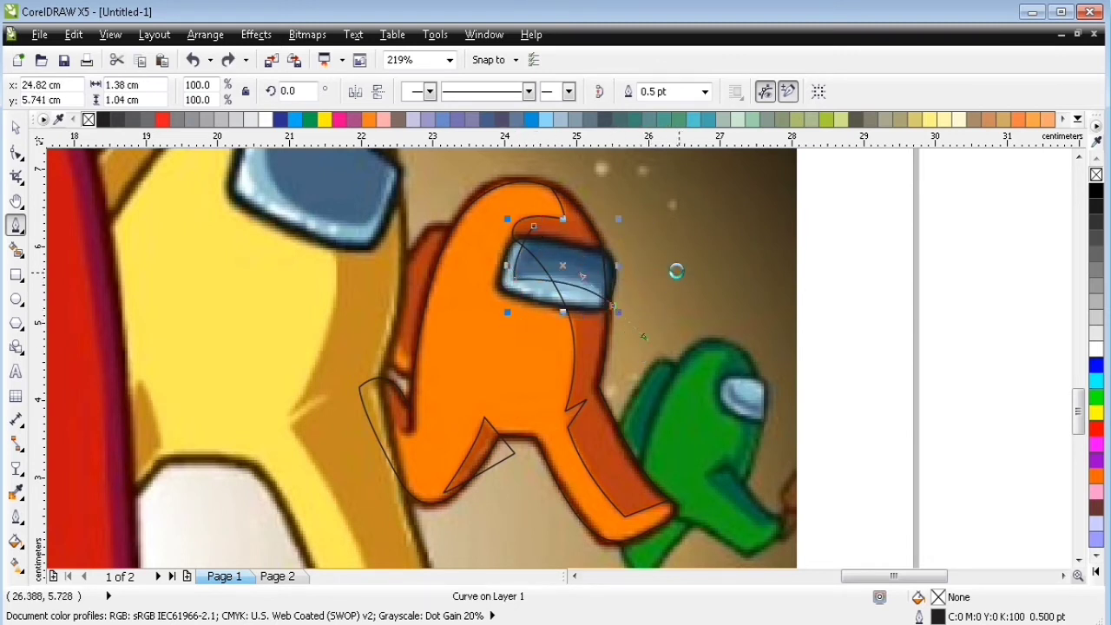
{"action": "left_click", "coordinate": [635, 241]}
{"action": "left_click", "coordinate": [533, 229]}
{"action": "scroll", "coordinate": [597, 284], "scroll_direction": "up", "scroll_amount": 3}
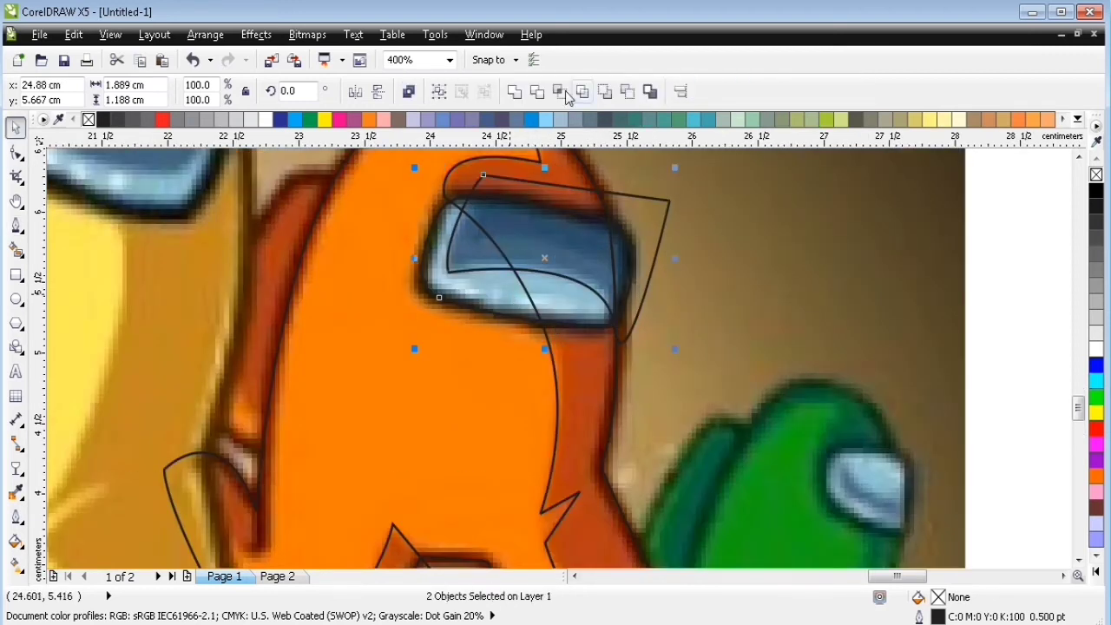
Add a second, smaller shading shape across the upper part of the visor, intersect it with the visor, and delete the excess.
{"action": "key", "text": "space"}
{"action": "left_click", "coordinate": [644, 293]}
{"action": "left_click_drag", "start_coordinate": [432, 240], "coordinate": [297, 261]}
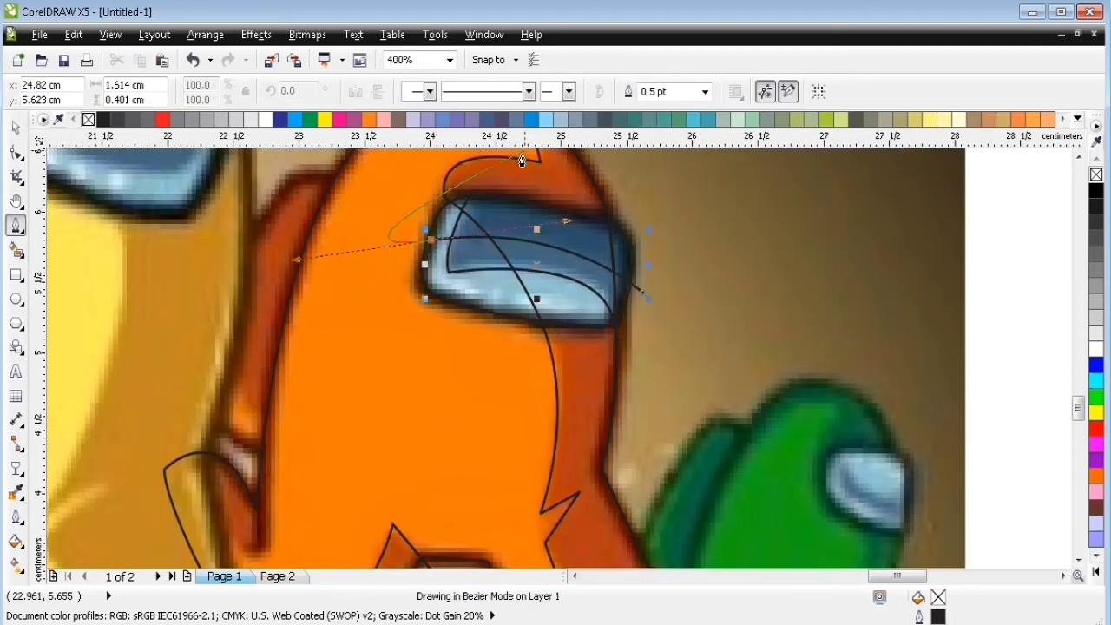
{"action": "left_click", "coordinate": [502, 164]}
{"action": "left_click", "coordinate": [737, 177]}
{"action": "left_click", "coordinate": [724, 246]}
{"action": "key", "text": "space"}
{"action": "key", "text": "Delete"}
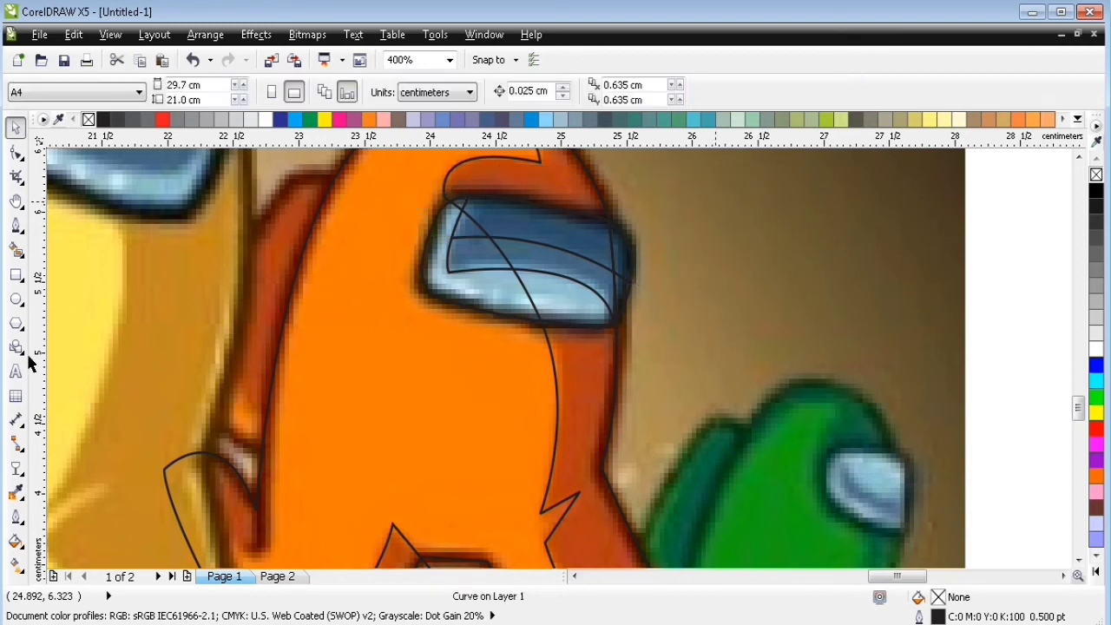
Draw a highlight line along the visor's left and lower edges and give it a 2 pt outline with rounded ends.
{"action": "key", "text": "space"}
{"action": "left_click", "coordinate": [434, 271]}
{"action": "double_click", "coordinate": [605, 308]}
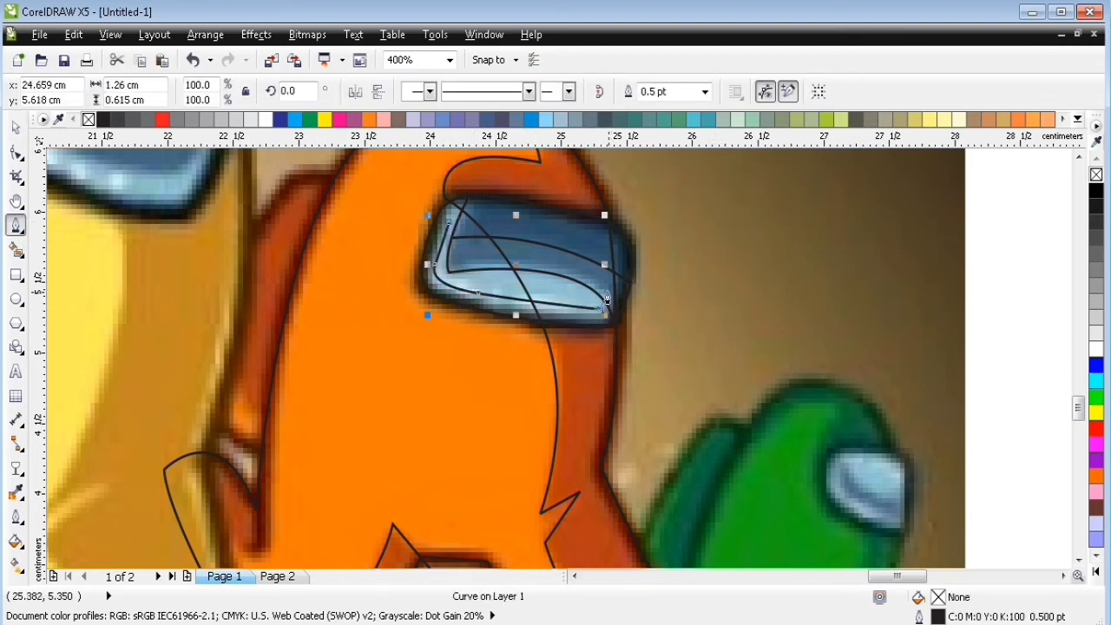
{"action": "key", "text": "space"}
{"action": "key", "text": "Return"}
{"action": "key", "text": "F12"}
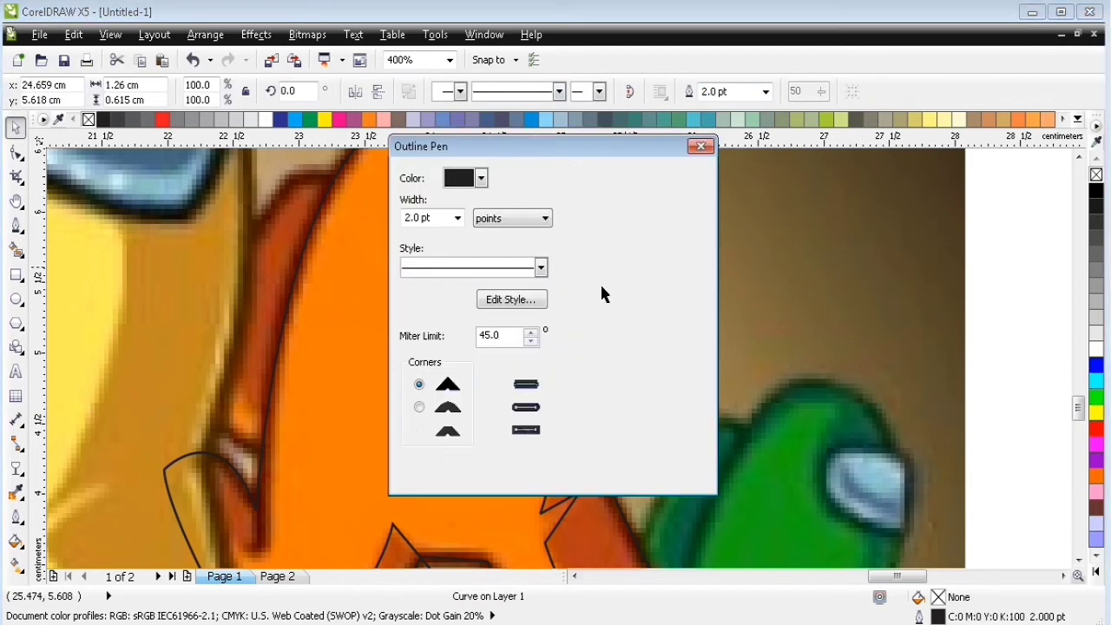
{"action": "left_click", "coordinate": [533, 474]}
Draw a small upright rectangle about 0.13 by 0.36 cm and move it across the visor's highlight line.
{"action": "key", "text": "F6"}
{"action": "left_click_drag", "start_coordinate": [472, 407], "coordinate": [452, 354]}
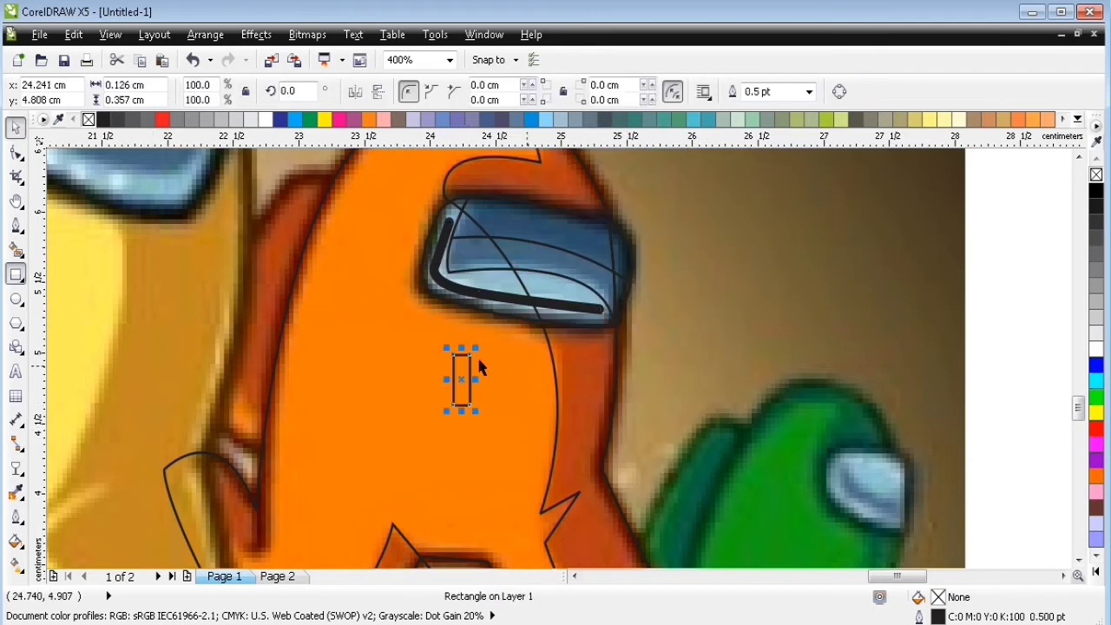
{"action": "key", "text": "space"}
{"action": "left_click_drag", "start_coordinate": [566, 308], "coordinate": [581, 261]}
{"action": "key", "text": "ctrl+z"}
{"action": "left_click_drag", "start_coordinate": [466, 382], "coordinate": [471, 313]}
Trim two gaps into the visor's highlight line with the small rectangle and delete the rectangle.
{"action": "left_click", "coordinate": [584, 307], "text": "shift"}
{"action": "left_click", "coordinate": [528, 91]}
{"action": "key", "text": "ctrl+z"}
{"action": "key", "text": "ctrl+z"}
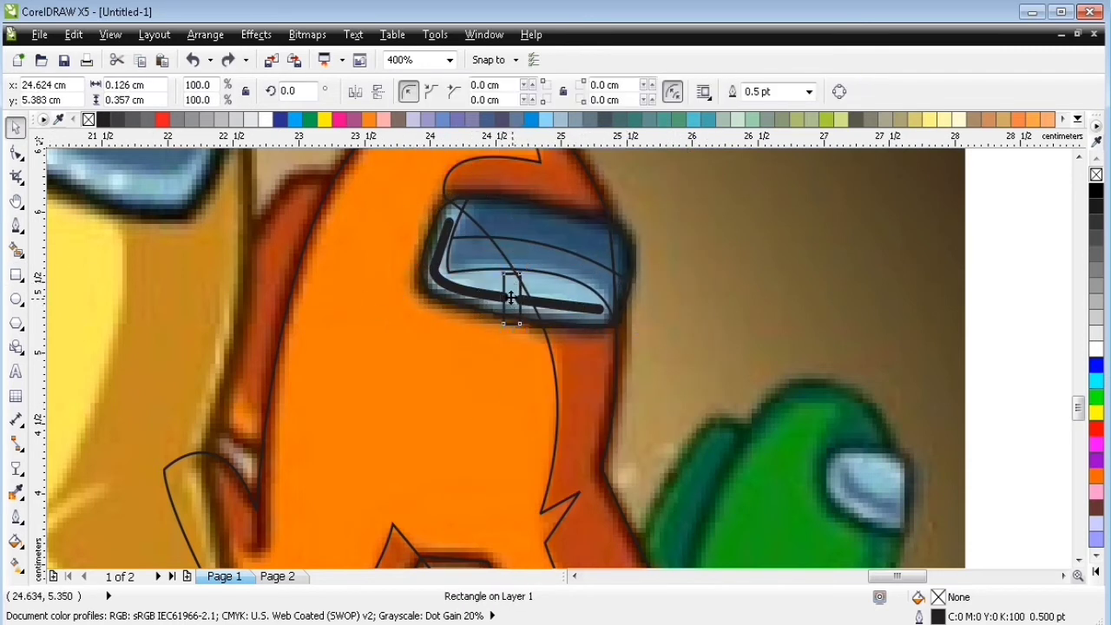
{"action": "left_click", "coordinate": [527, 91]}
{"action": "left_click", "coordinate": [482, 322]}
{"action": "key", "text": "Delete"}
Convert the dashed visor highlight from an outline to an object and fill it white.
{"action": "left_click", "coordinate": [585, 308]}
{"action": "key", "text": "ctrl+shift+q"}
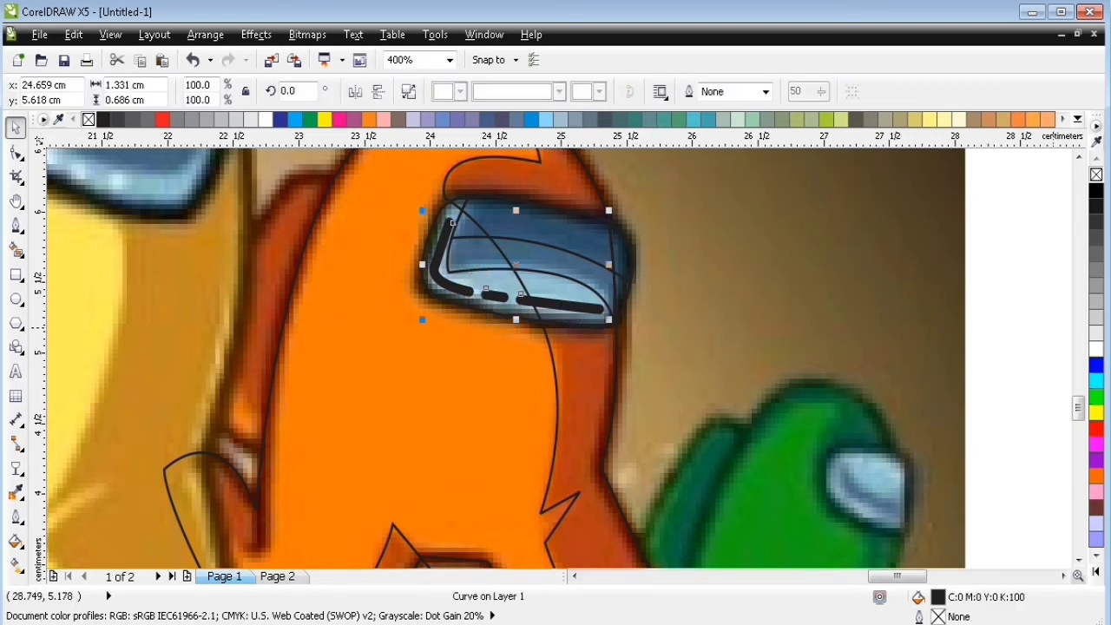
{"action": "left_click", "coordinate": [1097, 349]}
{"action": "left_click", "coordinate": [801, 271]}
Fill the three visor areas with colours sampled from the reference image: #314C63, #446983 and #93BFCA from upper to lower.
{"action": "left_click", "coordinate": [16, 492]}
{"action": "left_click", "coordinate": [491, 228]}
{"action": "left_click", "coordinate": [502, 224]}
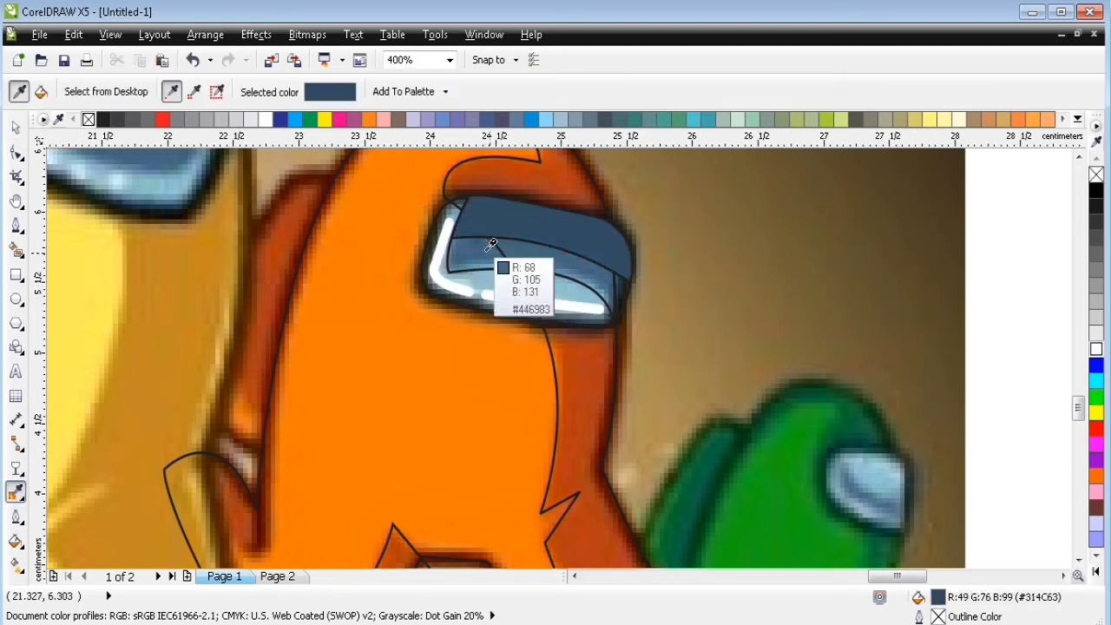
{"action": "left_click", "coordinate": [493, 251], "text": "shift"}
{"action": "left_click", "coordinate": [516, 263]}
{"action": "left_click", "coordinate": [526, 282], "text": "shift"}
{"action": "left_click", "coordinate": [539, 291]}
Cut all traced shapes of the orange character from page 1 and paste them on page 2.
{"action": "scroll", "coordinate": [662, 239], "scroll_direction": "down", "scroll_amount": 1}
{"action": "key", "text": "space"}
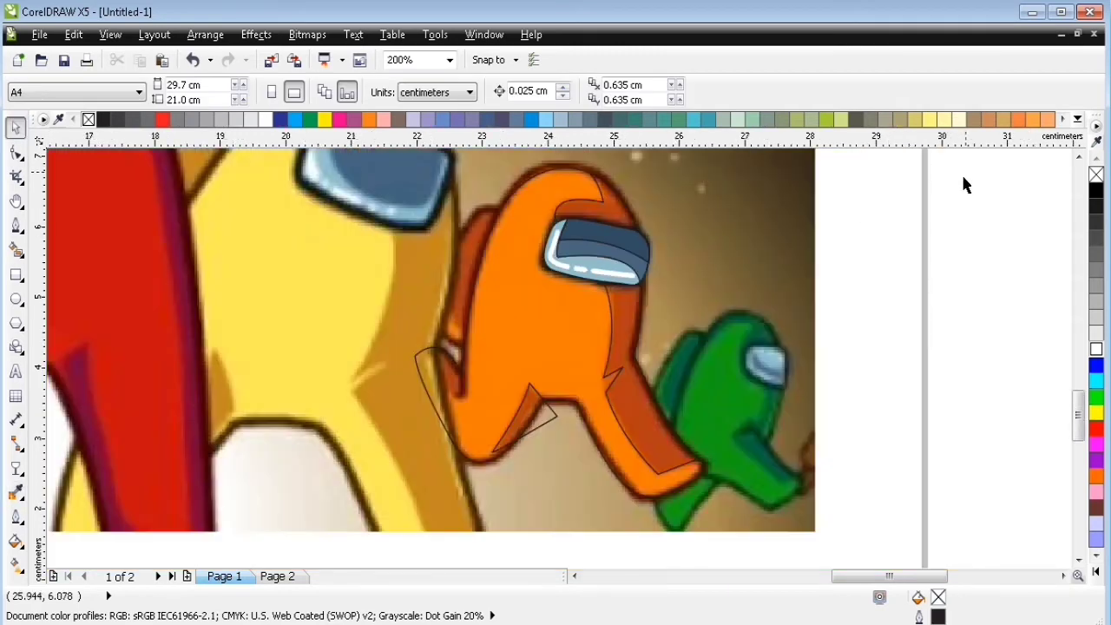
{"action": "left_click", "coordinate": [1080, 157]}
{"action": "left_click_drag", "start_coordinate": [999, 187], "coordinate": [365, 527]}
{"action": "key", "text": "ctrl+x"}
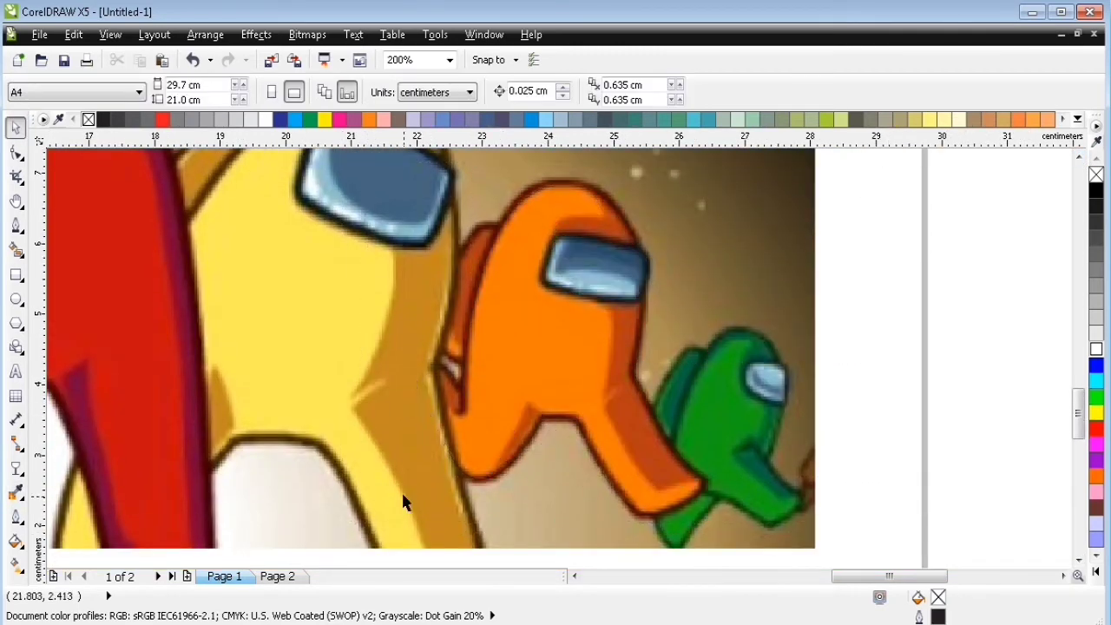
{"action": "key", "text": "Page_Down"}
{"action": "key", "text": "ctrl+v"}
Colour the pasted character with colours sampled from the backpack: #AD4111 for the shadows and bright orange for the body.
{"action": "left_click", "coordinate": [16, 492]}
{"action": "left_click", "coordinate": [497, 205]}
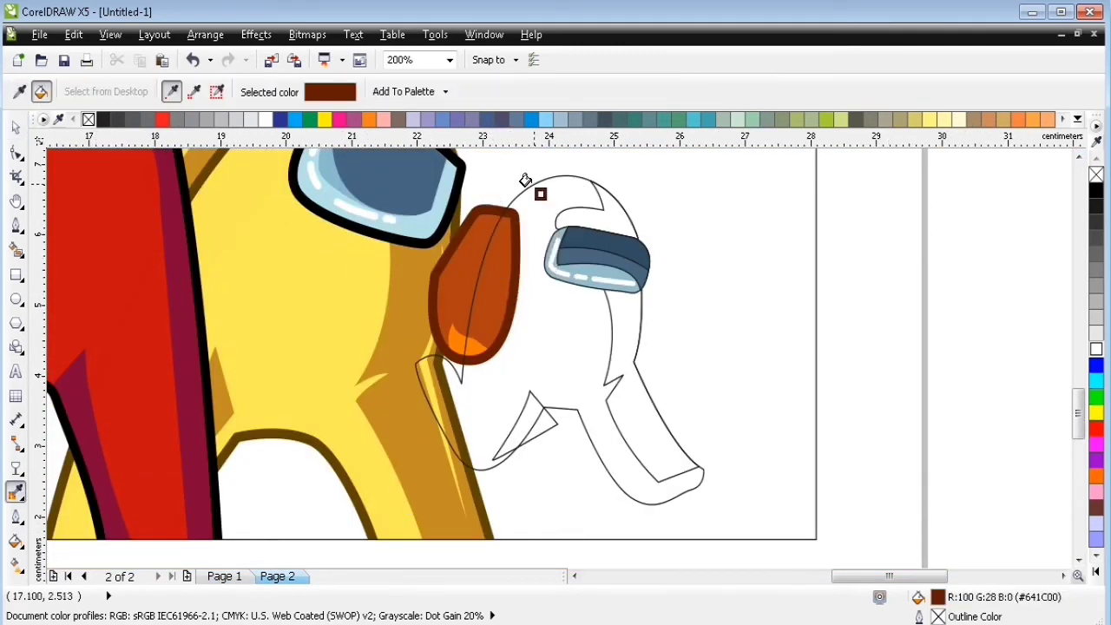
{"action": "left_click", "coordinate": [625, 307]}
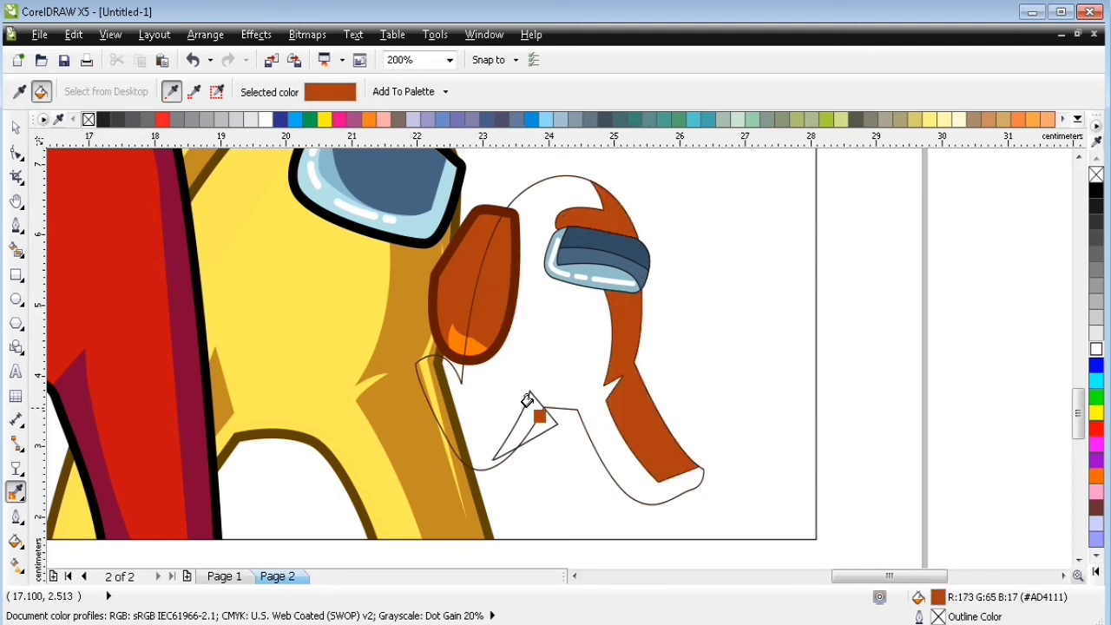
{"action": "left_click", "coordinate": [528, 401]}
{"action": "left_click", "coordinate": [473, 347], "text": "shift"}
{"action": "left_click", "coordinate": [529, 339]}
Intersect the rear leg's shadow shape with the orange body and delete the part sticking out.
{"action": "left_click", "coordinate": [16, 127]}
{"action": "left_click", "coordinate": [533, 425]}
{"action": "left_click", "coordinate": [593, 351], "text": "shift"}
{"action": "left_click", "coordinate": [558, 92]}
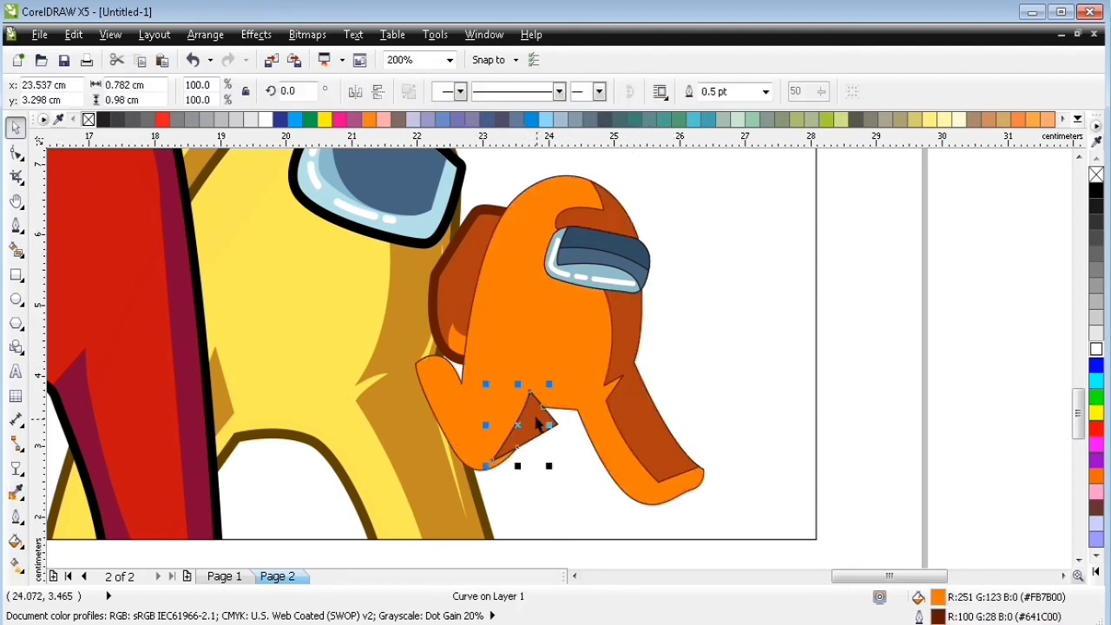
{"action": "left_click", "coordinate": [539, 422]}
{"action": "key", "text": "Delete"}
Fill the trimmed rear leg shadow with the backpack's dark orange and remove the outlines from the body and leg shadows.
{"action": "left_click", "coordinate": [16, 492]}
{"action": "left_click", "coordinate": [454, 299]}
{"action": "left_click", "coordinate": [17, 127]}
{"action": "left_click", "coordinate": [522, 419]}
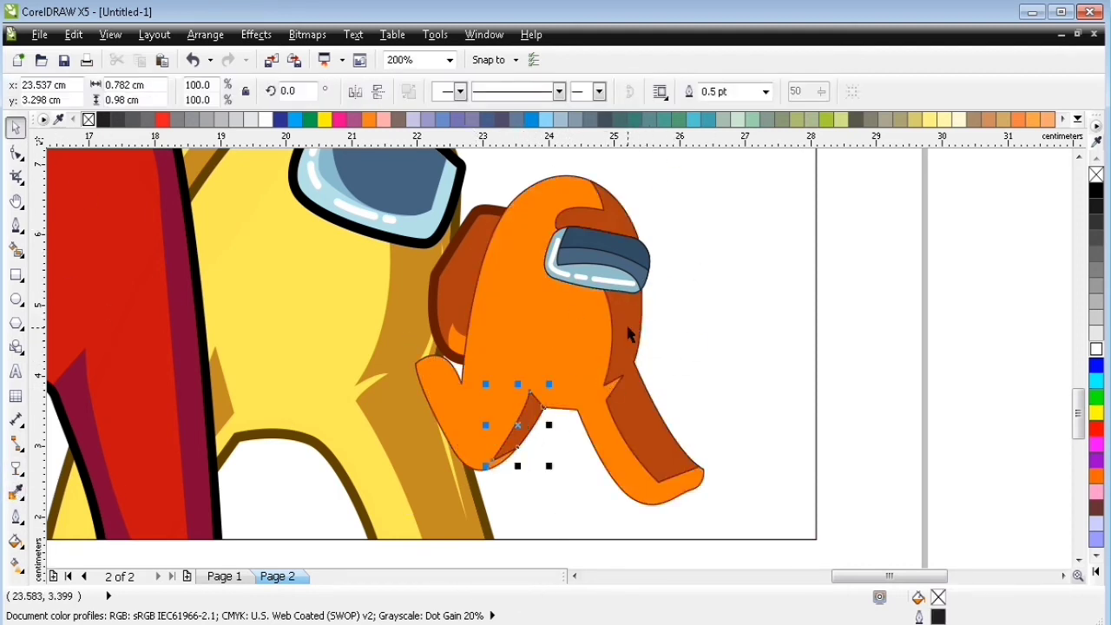
{"action": "left_click", "coordinate": [631, 332], "text": "shift"}
{"action": "right_click", "coordinate": [89, 119]}
Set the orange body's outline to 8 pt and apply its outline pen settings.
{"action": "left_click", "coordinate": [520, 234]}
{"action": "left_click_drag", "start_coordinate": [738, 93], "coordinate": [643, 114]}
{"action": "type", "text": "8"}
{"action": "key", "text": "Return"}
{"action": "key", "text": "F12"}
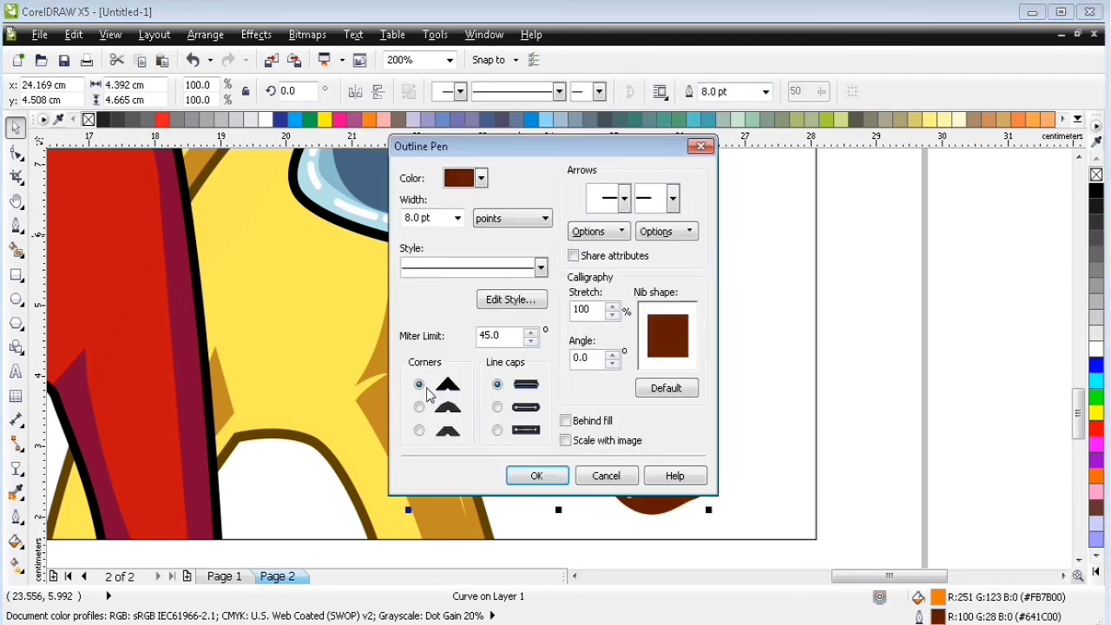
{"action": "left_click", "coordinate": [564, 475]}
{"action": "left_click", "coordinate": [872, 319]}
Remove the outlines from the two inner shading shapes of the orange character's visor.
{"action": "left_click", "coordinate": [616, 239]}
{"action": "left_click", "coordinate": [577, 255], "text": "shift"}
{"action": "right_click", "coordinate": [1097, 174]}
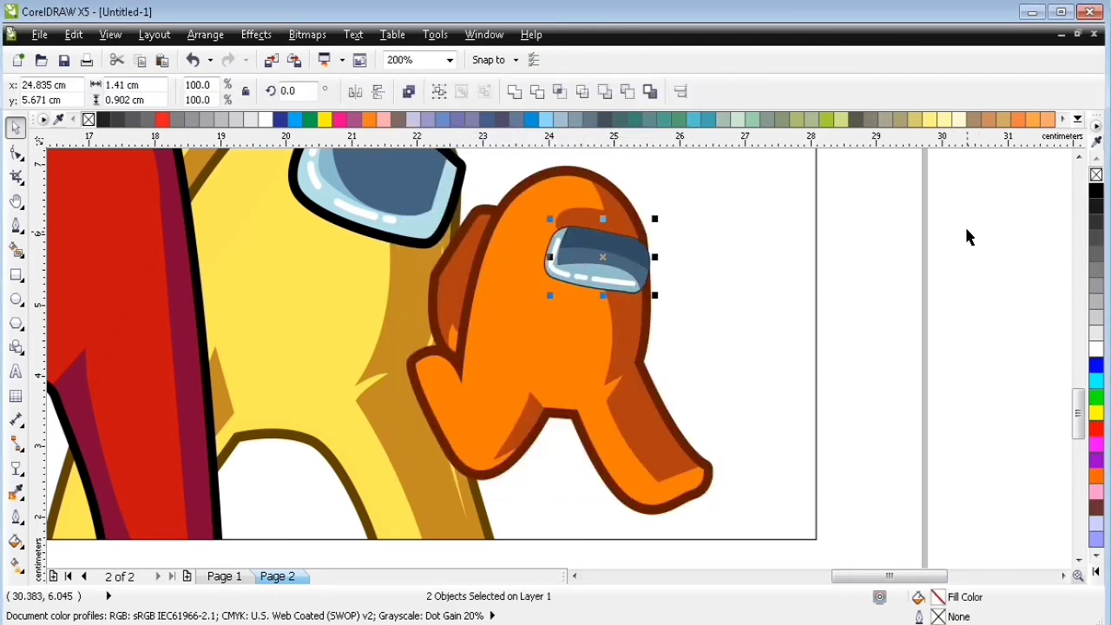
{"action": "left_click", "coordinate": [967, 232]}
Give the visor a 6 pt outline with rounded corners and line caps, placed behind the fill.
{"action": "left_click", "coordinate": [557, 242]}
{"action": "left_click_drag", "start_coordinate": [737, 92], "coordinate": [704, 136]}
{"action": "type", "text": "6"}
{"action": "key", "text": "Return"}
{"action": "key", "text": "F12"}
{"action": "left_click", "coordinate": [419, 407]}
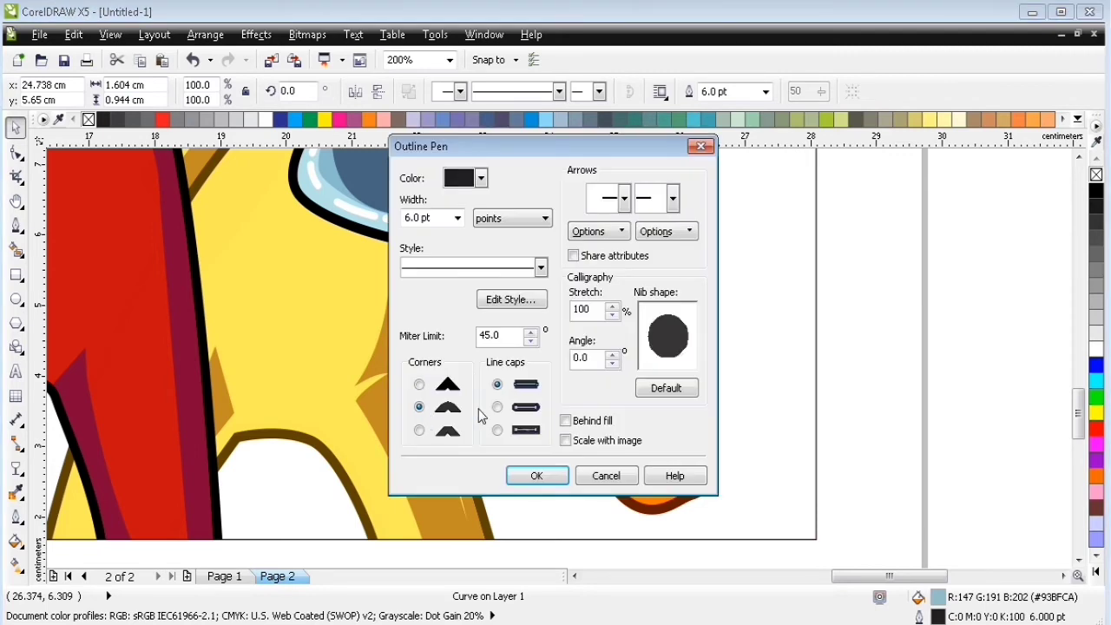
{"action": "left_click", "coordinate": [497, 407]}
{"action": "left_click", "coordinate": [566, 421]}
{"action": "left_click", "coordinate": [556, 476]}
Place the grouped orange character inside the page frame with PowerClip and order it behind the yellow character.
{"action": "scroll", "coordinate": [699, 368], "scroll_direction": "down", "scroll_amount": 2}
{"action": "left_click", "coordinate": [757, 285]}
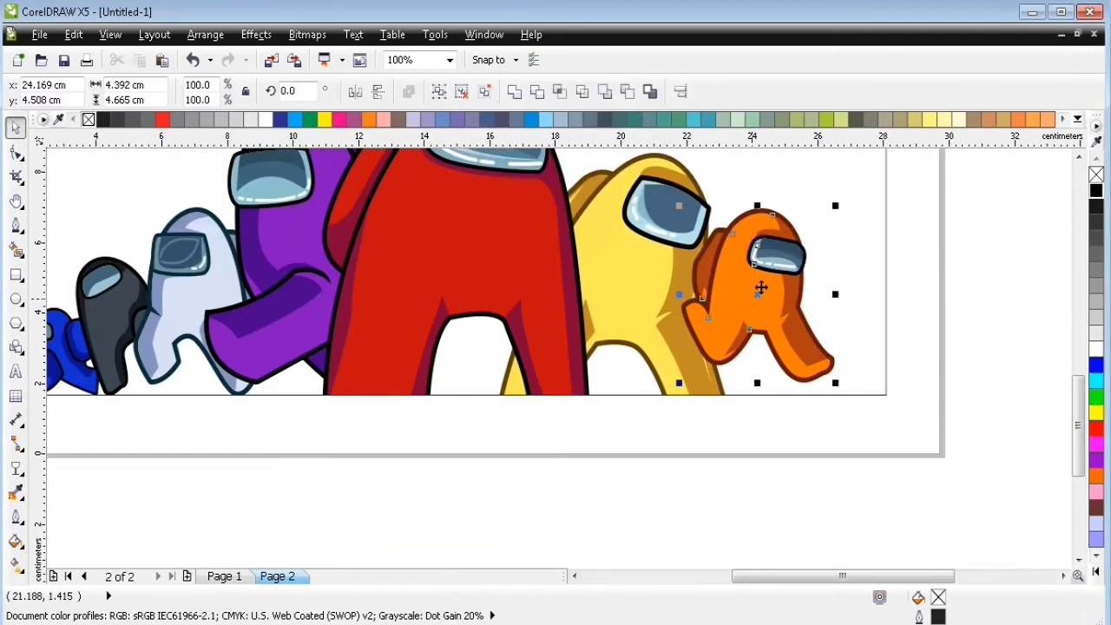
{"action": "left_click", "coordinate": [256, 34]}
{"action": "left_click", "coordinate": [425, 297]}
{"action": "left_click", "coordinate": [831, 218]}
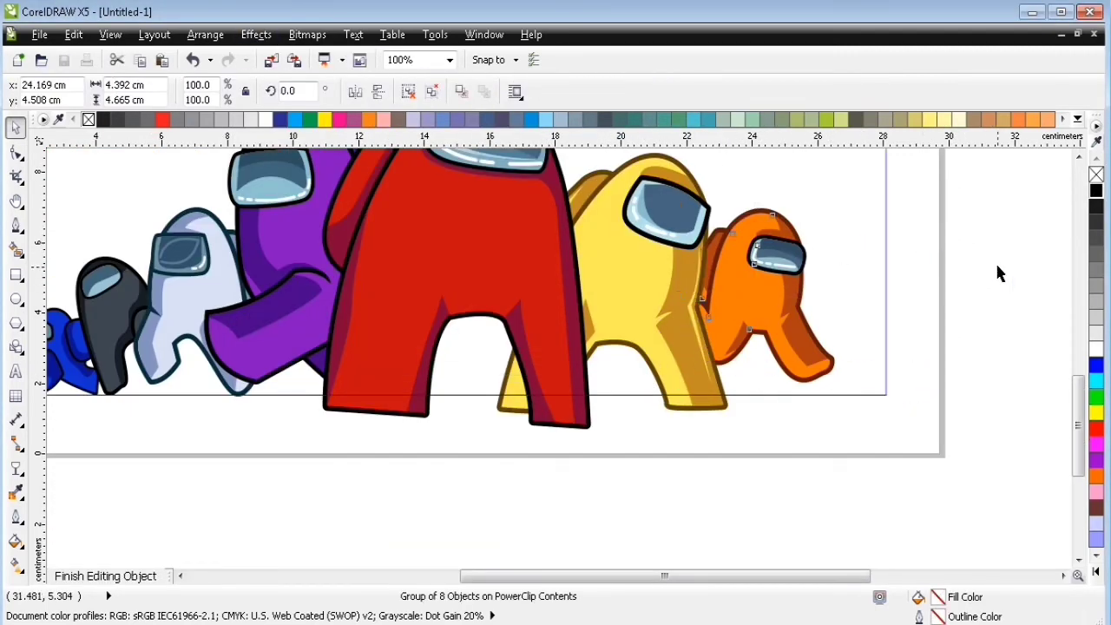
{"action": "left_click", "coordinate": [986, 268], "text": "ctrl"}
Trace the green character's rear leg on page 1 as a closed outline.
{"action": "key", "text": "z"}
{"action": "left_click_drag", "start_coordinate": [974, 269], "coordinate": [699, 412]}
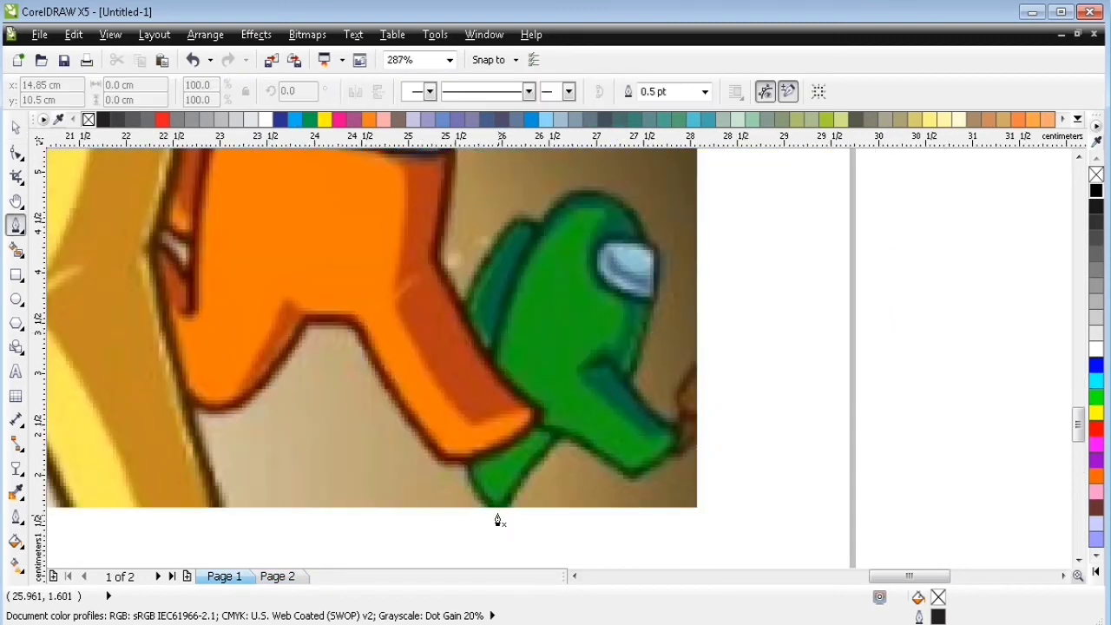
{"action": "left_click_drag", "start_coordinate": [519, 372], "coordinate": [461, 422]}
Trace the green character's body and front leg as a closed outline about 2 by 2.8 cm.
{"action": "left_click", "coordinate": [635, 477]}
{"action": "left_click_drag", "start_coordinate": [503, 308], "coordinate": [520, 265]}
{"action": "left_click_drag", "start_coordinate": [584, 194], "coordinate": [615, 200]}
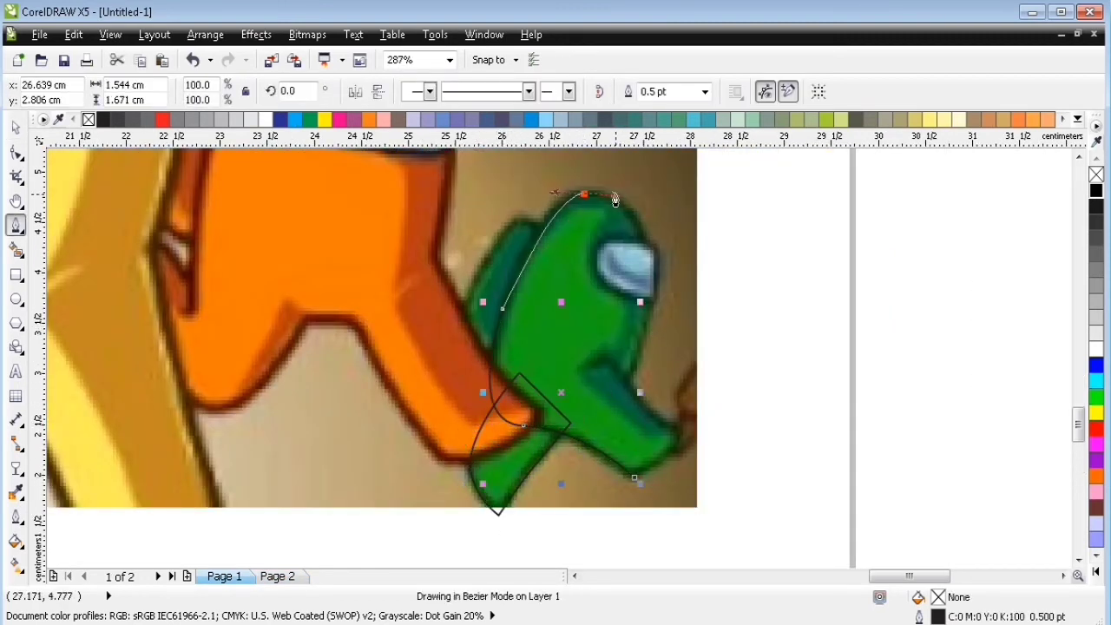
{"action": "left_click_drag", "start_coordinate": [647, 289], "coordinate": [649, 283]}
{"action": "left_click_drag", "start_coordinate": [612, 411], "coordinate": [612, 406]}
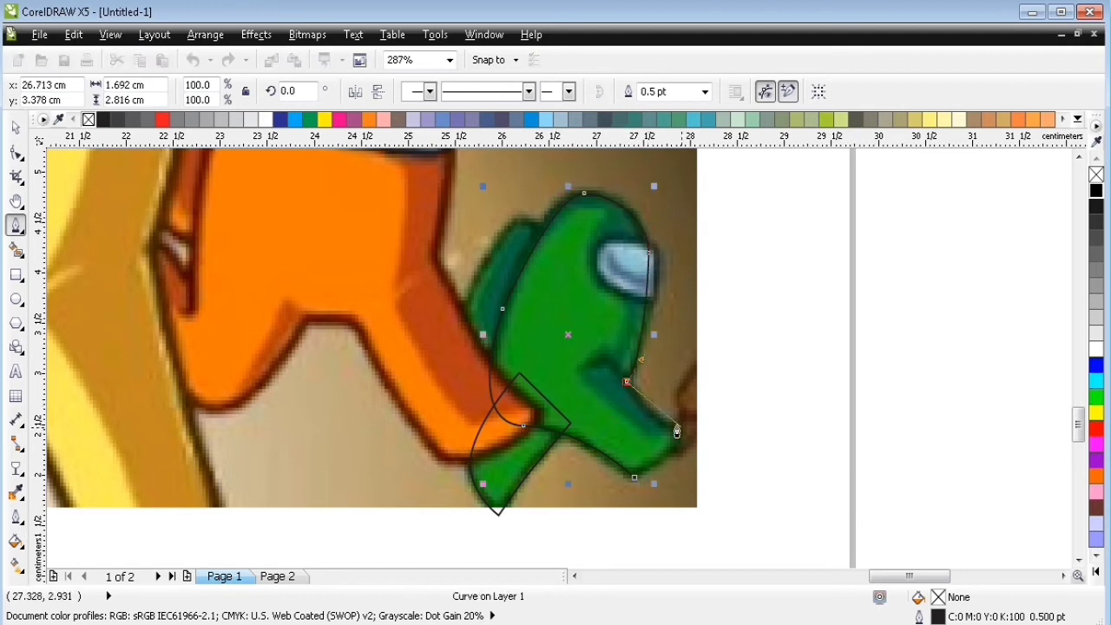
{"action": "left_click_drag", "start_coordinate": [673, 425], "coordinate": [686, 430]}
{"action": "key", "text": "F10"}
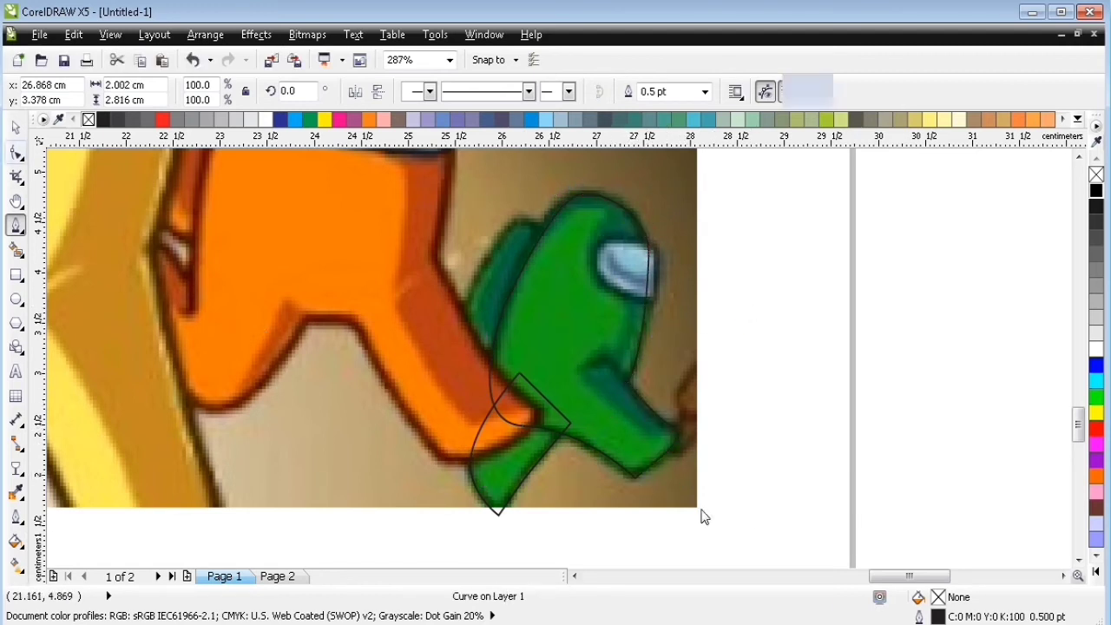
{"action": "left_click", "coordinate": [17, 129]}
Trace the green character's backpack as a closed outline about 0.97 by 1.55 cm.
{"action": "left_click", "coordinate": [16, 226]}
{"action": "left_click", "coordinate": [456, 320]}
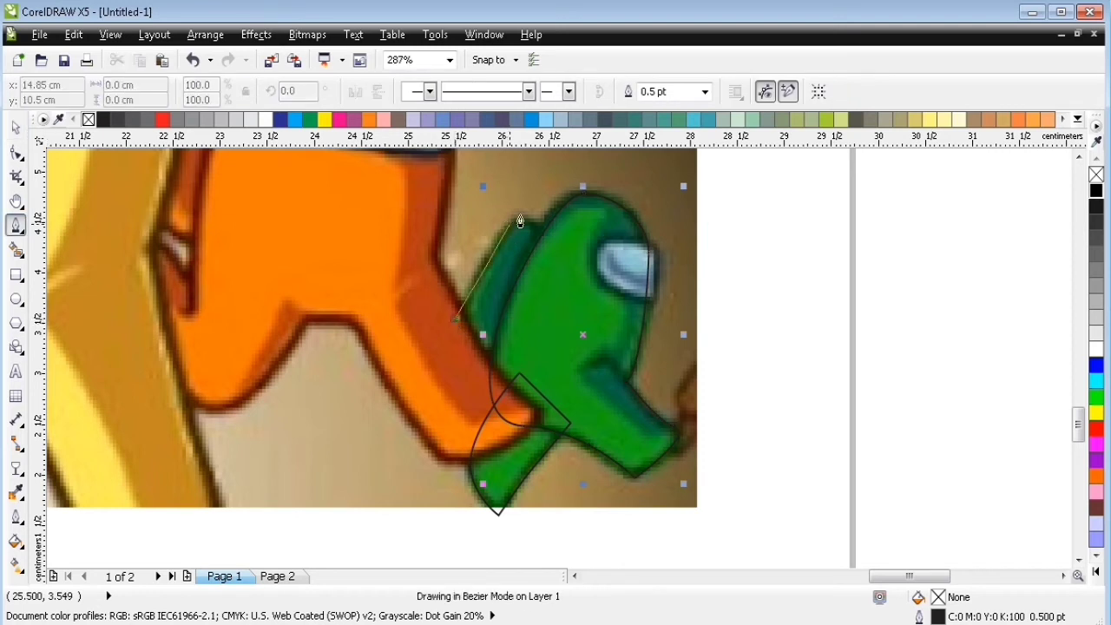
{"action": "left_click_drag", "start_coordinate": [546, 240], "coordinate": [553, 256]}
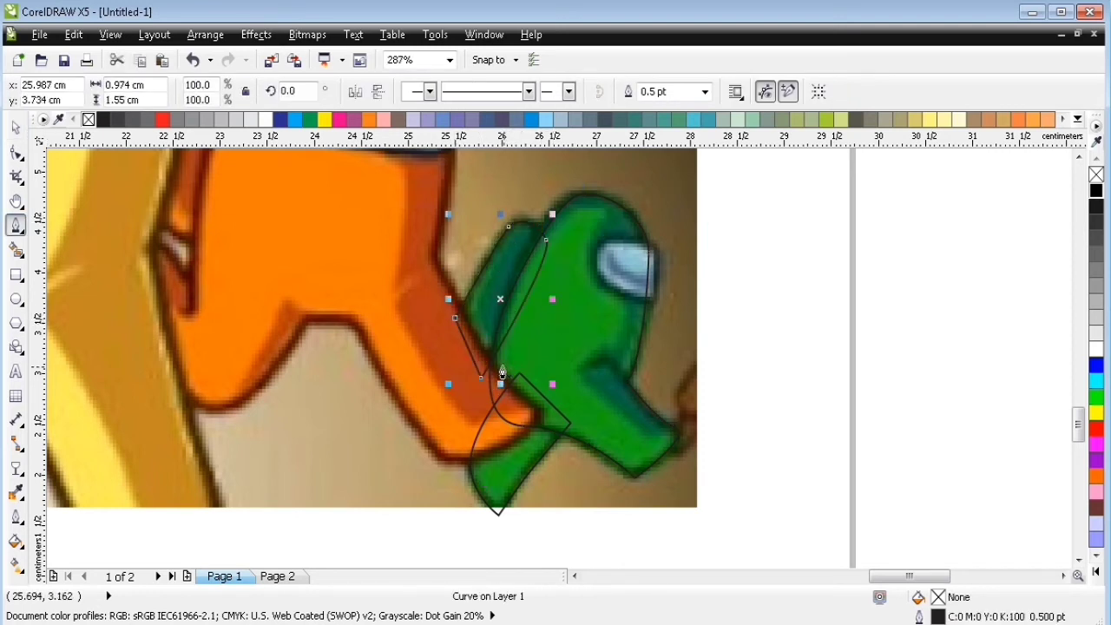
Draw a closed shadow shape about 1.03 by 1.55 cm over the dark part of the green character's backpack.
{"action": "left_click", "coordinate": [503, 364]}
{"action": "left_click_drag", "start_coordinate": [479, 297], "coordinate": [483, 278]}
{"action": "left_click", "coordinate": [529, 206]}
{"action": "left_click", "coordinate": [575, 230]}
{"action": "left_click", "coordinate": [560, 326]}
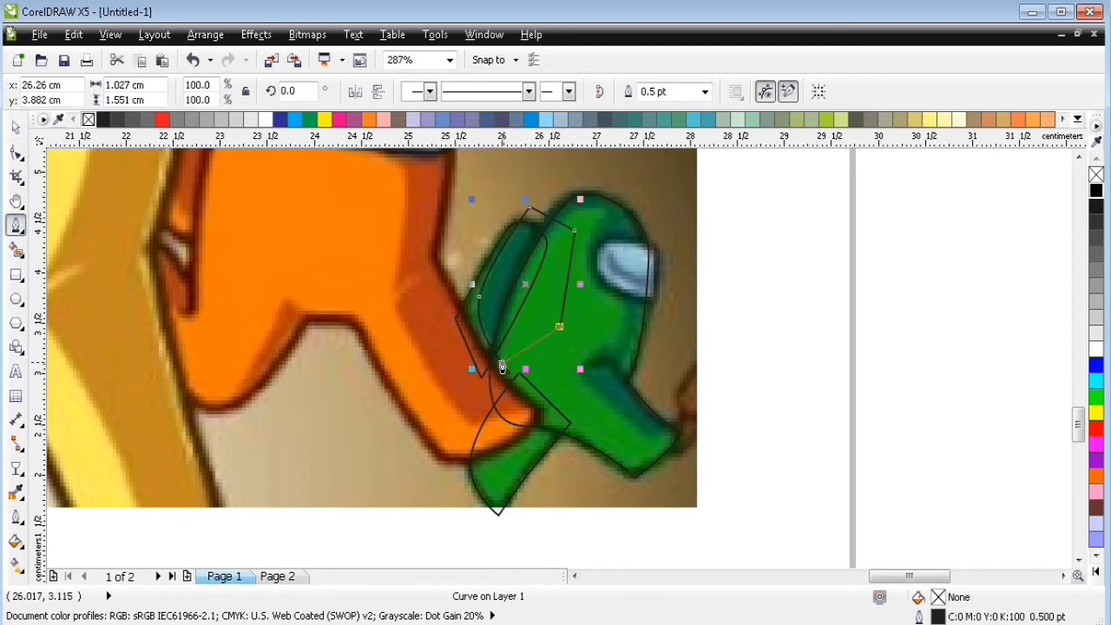
Draw a closed shadow shape about 1.16 by 0.79 cm over the dark part of the green character's front leg.
{"action": "left_click", "coordinate": [688, 430]}
{"action": "left_click", "coordinate": [643, 438]}
{"action": "left_click", "coordinate": [577, 371]}
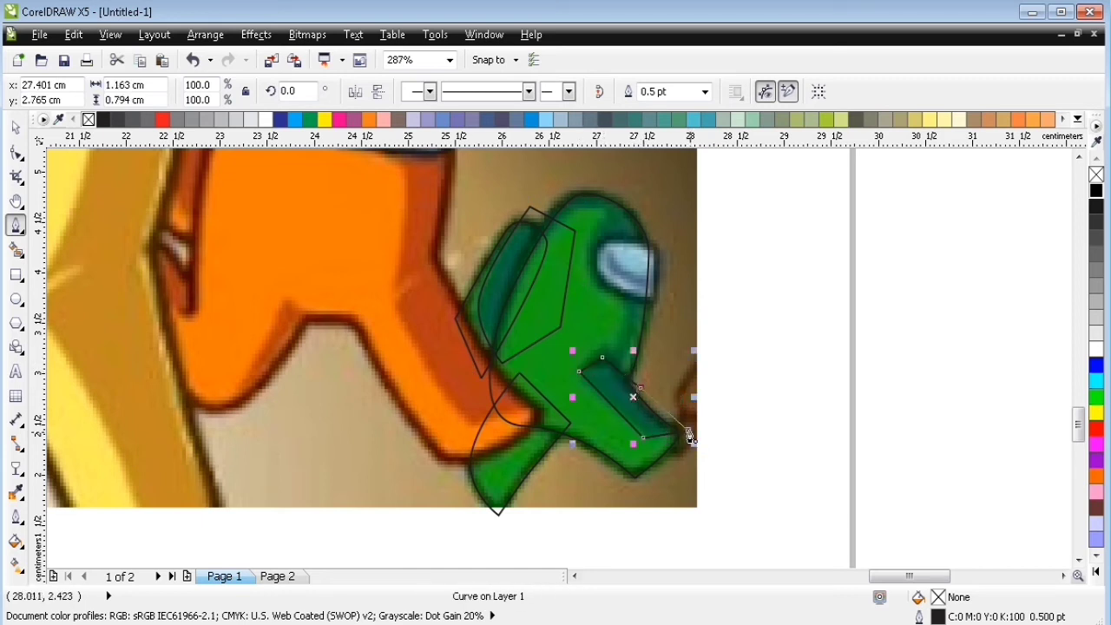
Draw a closed shadow shape over the dark top of the green character's head and down its face side.
{"action": "left_click", "coordinate": [551, 208]}
{"action": "left_click", "coordinate": [608, 207]}
{"action": "left_click_drag", "start_coordinate": [618, 300], "coordinate": [672, 317]}
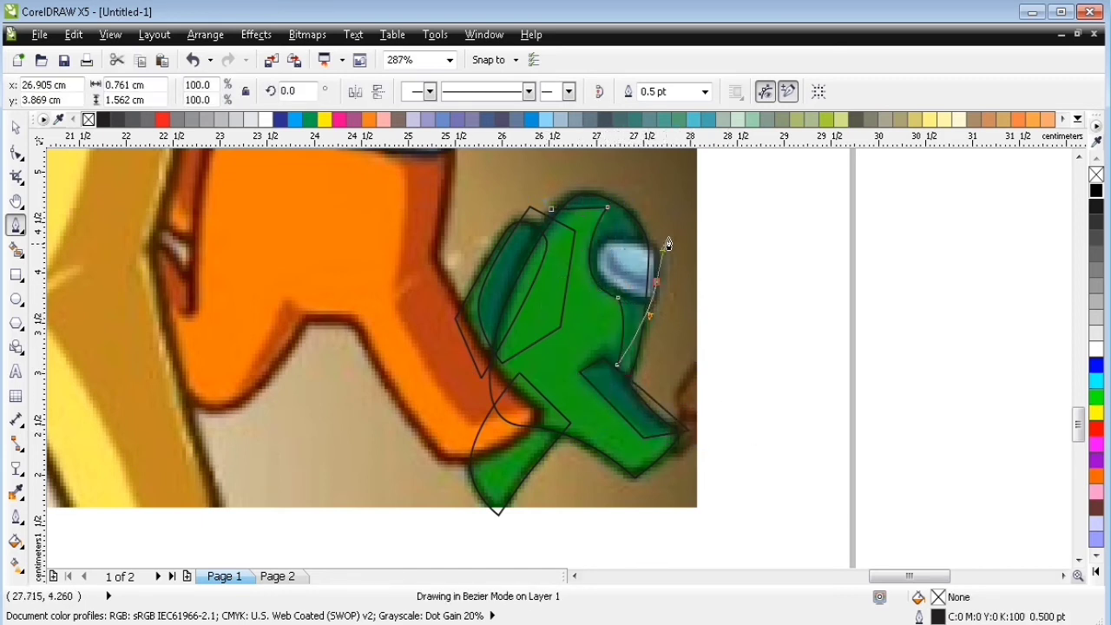
{"action": "left_click", "coordinate": [553, 211]}
Intersect the head shadow with the green character's body and delete the original shadow shape.
{"action": "left_click", "coordinate": [13, 125]}
{"action": "left_click", "coordinate": [595, 318], "text": "shift"}
{"action": "left_click", "coordinate": [560, 92]}
{"action": "left_click", "coordinate": [644, 201]}
{"action": "key", "text": "Delete"}
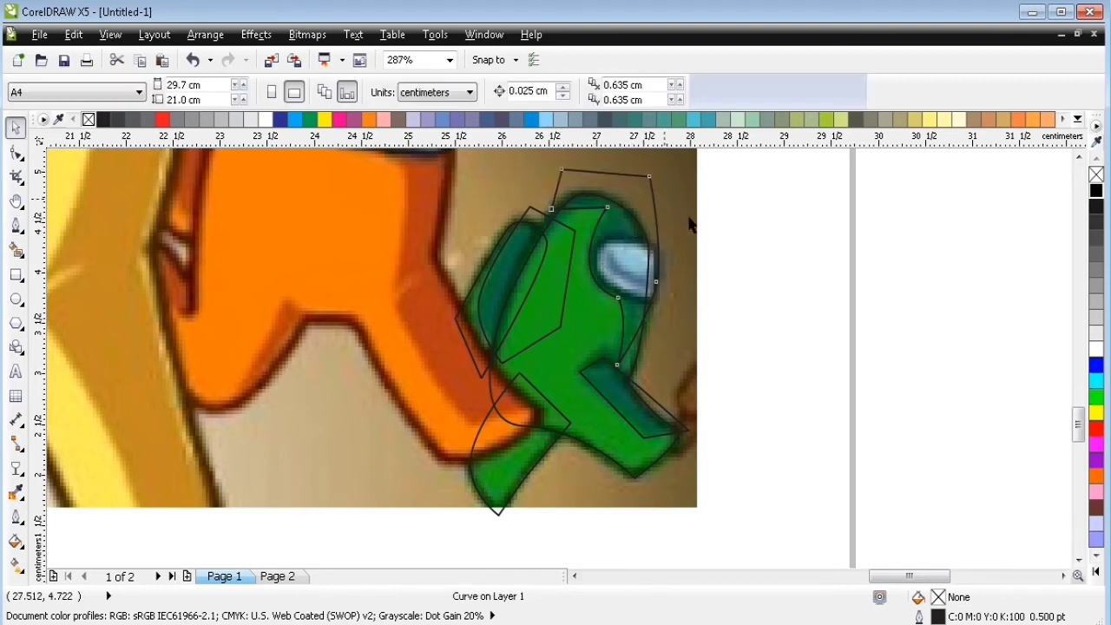
Intersect the backpack shadow with the green character's backpack and delete the original shadow shape.
{"action": "left_click", "coordinate": [561, 262]}
{"action": "left_click", "coordinate": [477, 319], "text": "shift"}
{"action": "left_click", "coordinate": [560, 93]}
{"action": "left_click", "coordinate": [567, 268]}
{"action": "key", "text": "Delete"}
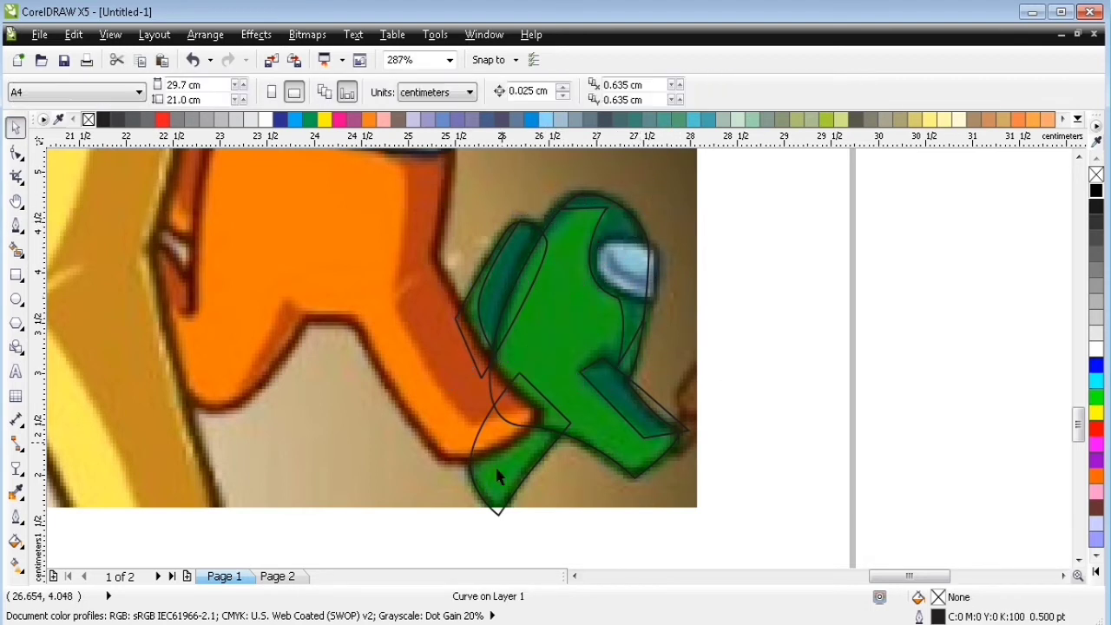
Intersect the front-leg shadow with the green character's body and delete the original shadow shape.
{"action": "left_click", "coordinate": [626, 396]}
{"action": "left_click", "coordinate": [606, 342], "text": "shift"}
{"action": "left_click", "coordinate": [560, 92]}
{"action": "left_click", "coordinate": [663, 405]}
{"action": "key", "text": "Delete"}
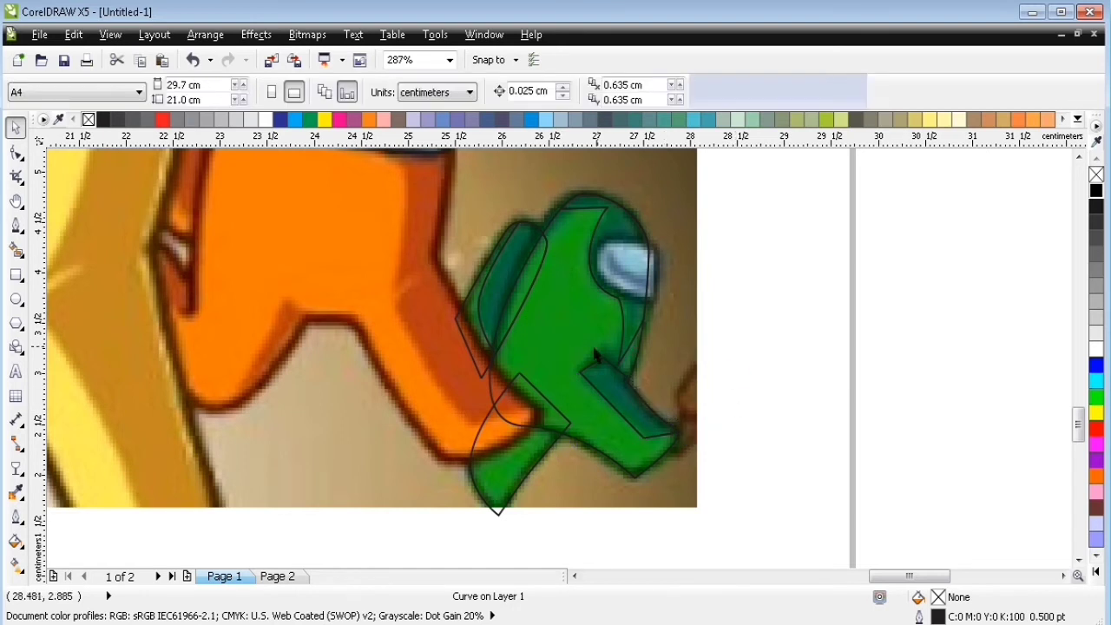
Sample the dark green #0C5C41 from the image and fill the backpack, head and leg shadows with it.
{"action": "left_click", "coordinate": [16, 493]}
{"action": "left_click", "coordinate": [500, 257]}
{"action": "left_click", "coordinate": [504, 260]}
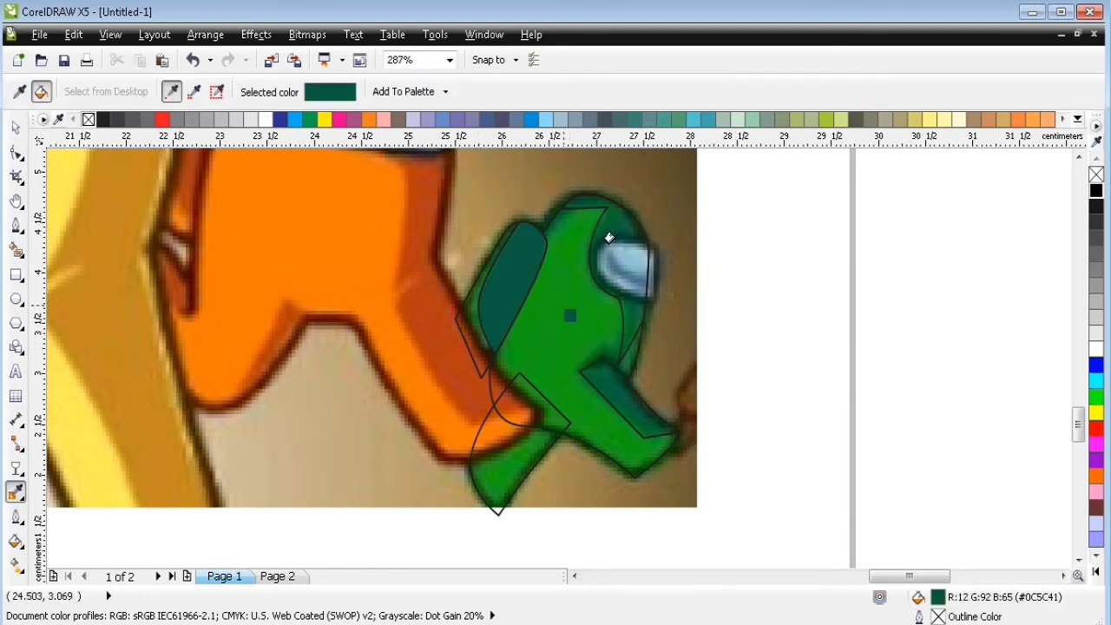
{"action": "left_click", "coordinate": [618, 260]}
{"action": "left_click", "coordinate": [632, 403]}
Fill the body, backpack and rear leg with sampled green #11A317 and sample dark green #173E21 for the outlines.
{"action": "left_click", "coordinate": [583, 316], "text": "shift"}
{"action": "left_click", "coordinate": [574, 309]}
{"action": "left_click", "coordinate": [471, 319]}
{"action": "left_click", "coordinate": [495, 465]}
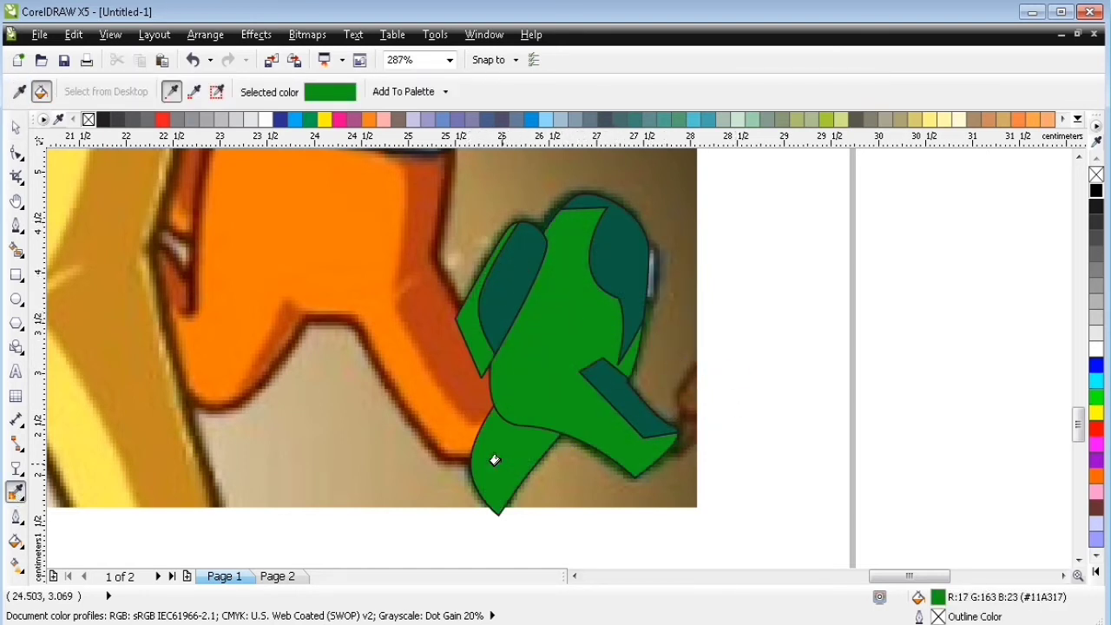
{"action": "left_click", "coordinate": [560, 202]}
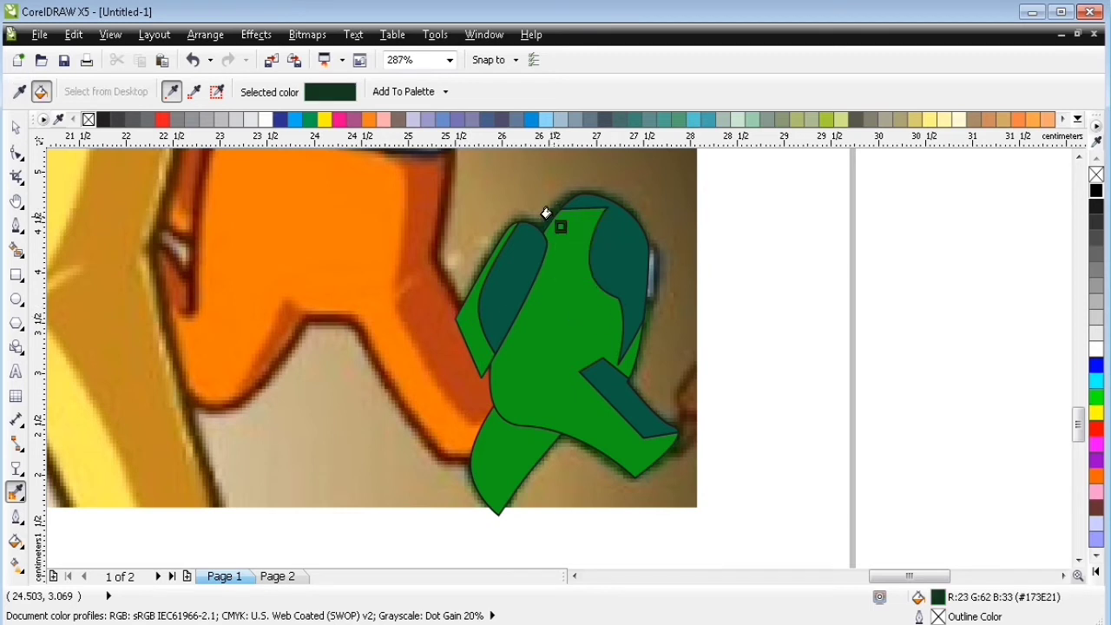
Move all the green character's shapes from page 1 to page 2.
{"action": "left_click", "coordinate": [21, 131]}
{"action": "left_click_drag", "start_coordinate": [792, 168], "coordinate": [411, 533]}
{"action": "key", "text": "ctrl+x"}
{"action": "key", "text": "Page_Down"}
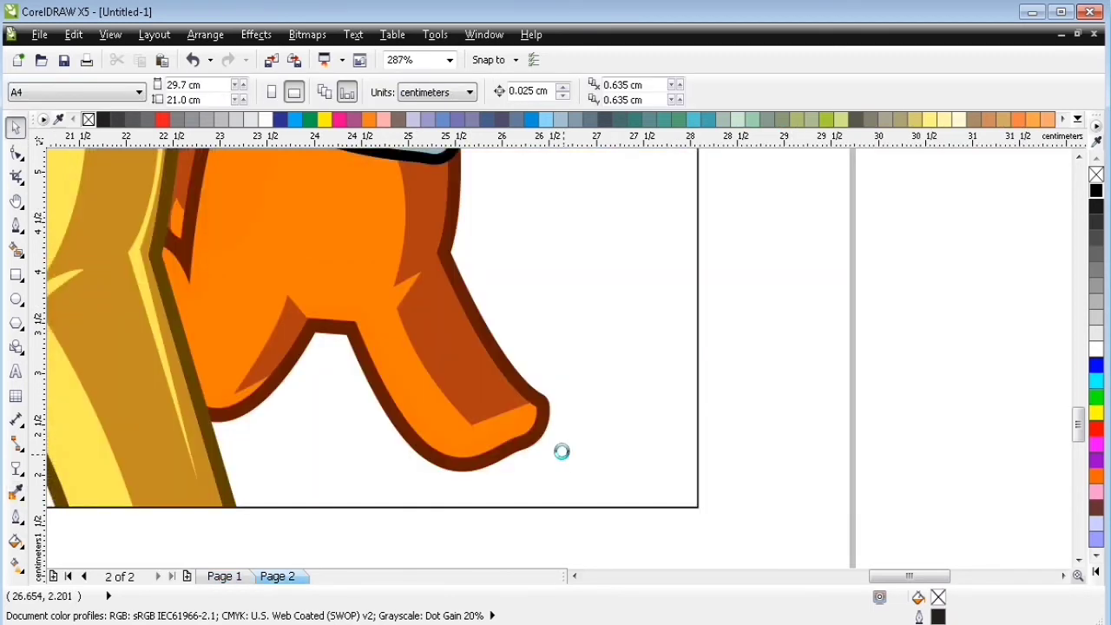
{"action": "key", "text": "ctrl+v"}
Remove the outlines from the green character's backpack, head and leg shadow shapes.
{"action": "left_click", "coordinate": [766, 251]}
{"action": "left_click", "coordinate": [490, 311]}
{"action": "right_click", "coordinate": [1096, 175]}
{"action": "left_click", "coordinate": [618, 247]}
{"action": "right_click", "coordinate": [1096, 174]}
{"action": "left_click", "coordinate": [627, 391]}
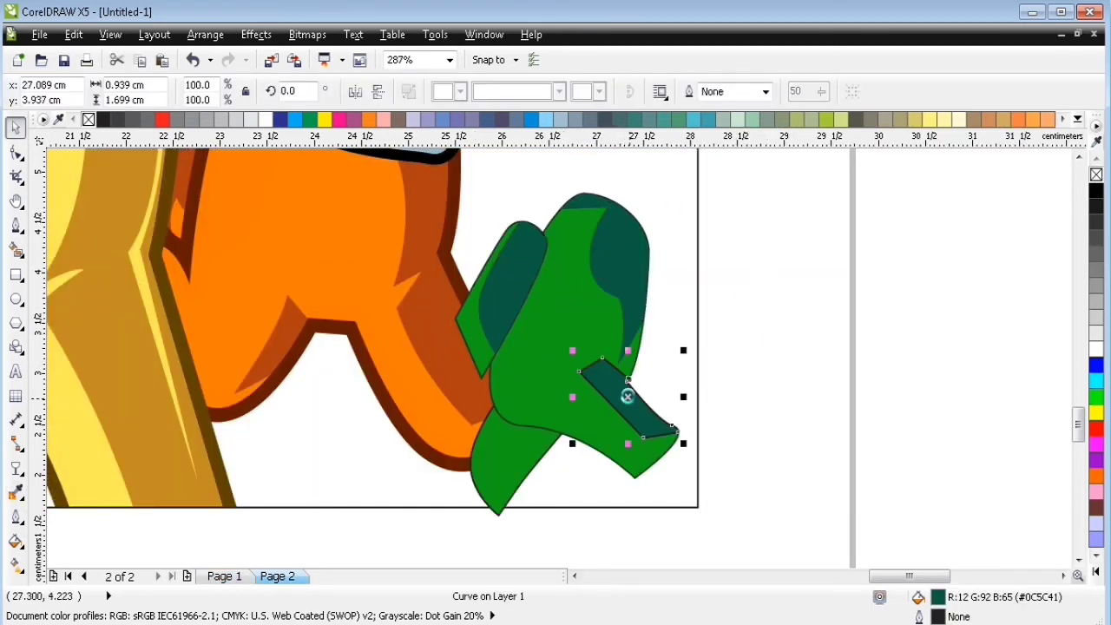
{"action": "right_click", "coordinate": [1096, 174]}
Arrange the green character's backpack and its shadow behind the body, keeping them in front of the orange character.
{"action": "left_click", "coordinate": [782, 290]}
{"action": "left_click_drag", "start_coordinate": [432, 204], "coordinate": [550, 204]}
{"action": "key", "text": "ctrl+z"}
{"action": "left_click_drag", "start_coordinate": [359, 538], "coordinate": [554, 186]}
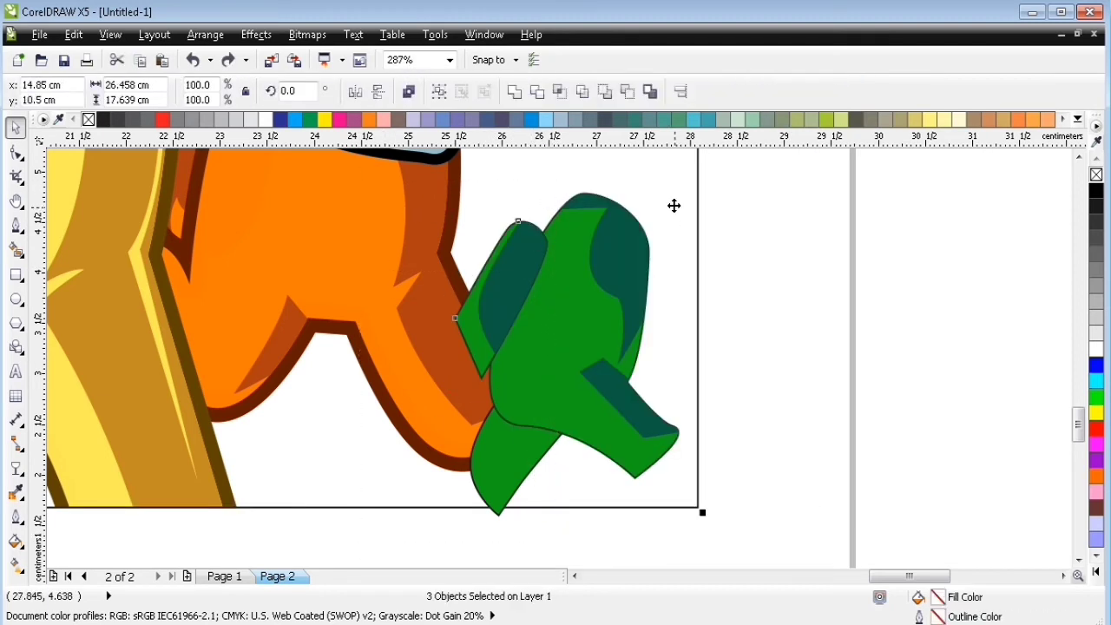
{"action": "key", "text": "shift+Page_Down"}
{"action": "left_click", "coordinate": [785, 288]}
Set the green character's backpack outline to 6 pt with rounded corners.
{"action": "left_click", "coordinate": [447, 337]}
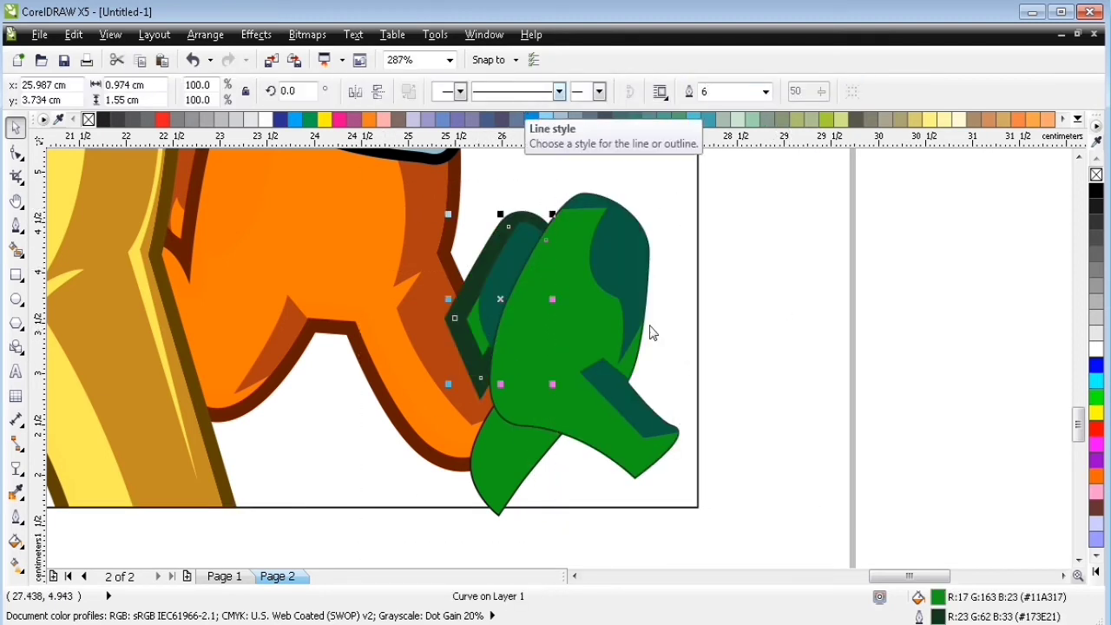
{"action": "key", "text": "F12"}
{"action": "left_click", "coordinate": [420, 407]}
{"action": "left_click", "coordinate": [566, 422]}
{"action": "left_click", "coordinate": [535, 475]}
Give the green character's body and rear leg 6 pt dark green #173E21 outlines with rounded corners.
{"action": "left_click", "coordinate": [580, 321]}
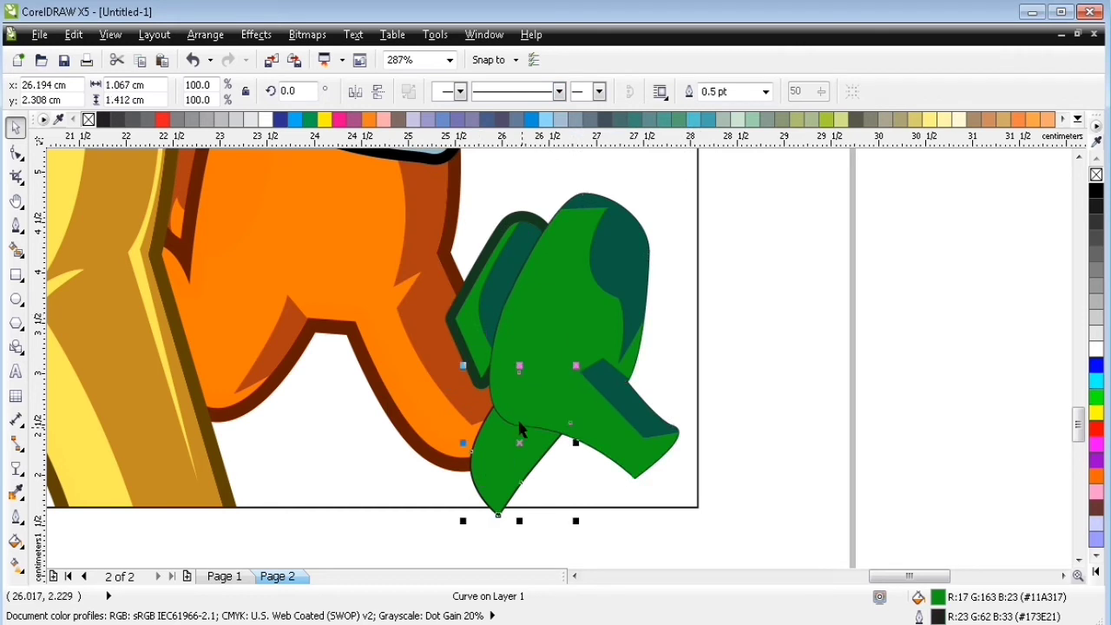
{"action": "type", "text": "6"}
{"action": "key", "text": "Return"}
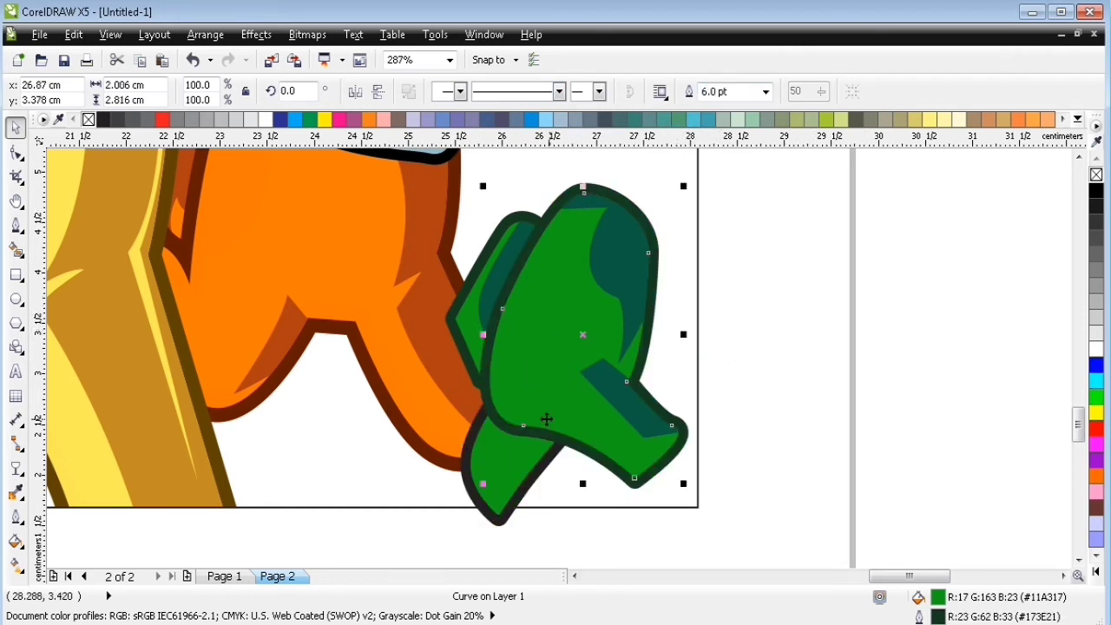
{"action": "left_click", "coordinate": [601, 311]}
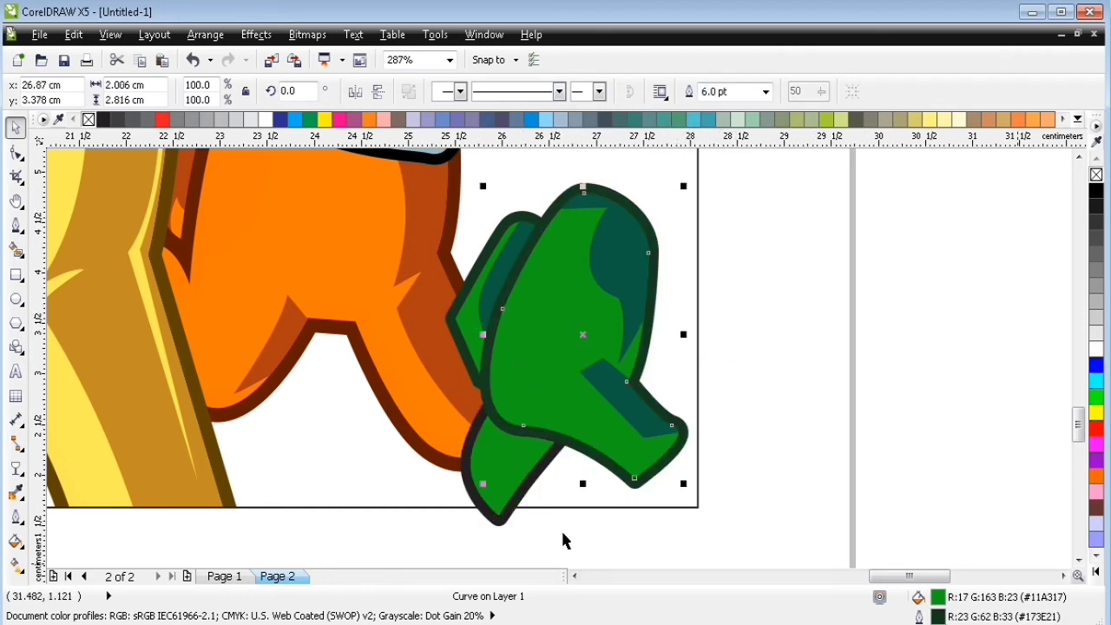
{"action": "left_click", "coordinate": [505, 451], "text": "shift"}
{"action": "key", "text": "F12"}
{"action": "left_click", "coordinate": [537, 475]}
{"action": "left_click", "coordinate": [795, 289]}
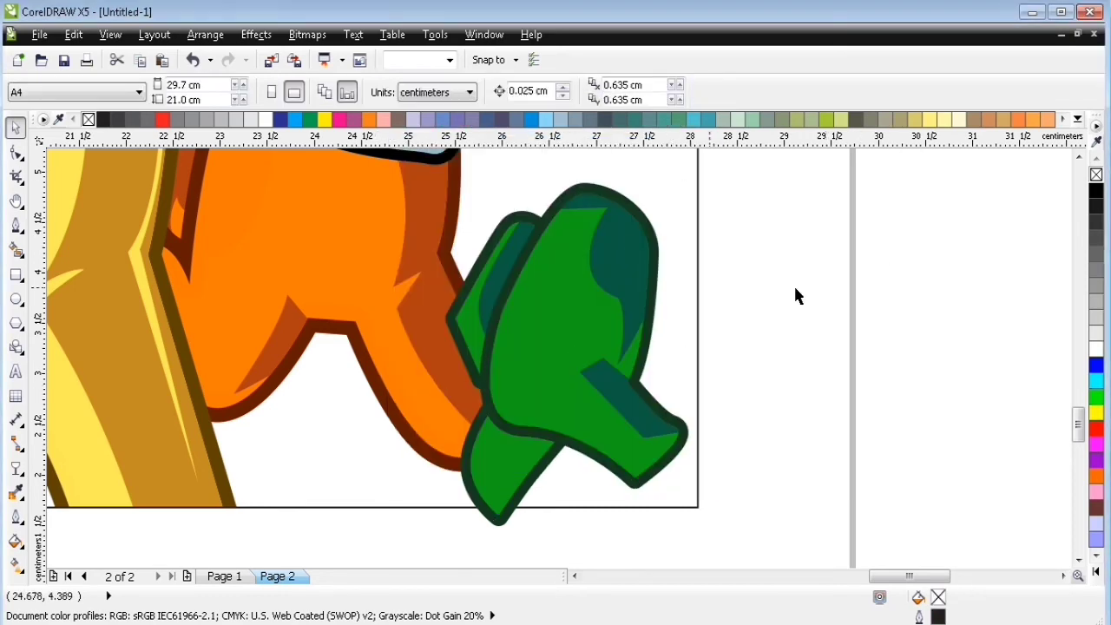
On page 1, draw a small closed shape about 0.4 by 0.24 cm where the green character's front leg meets the body.
{"action": "key", "text": "Page_Up"}
{"action": "scroll", "coordinate": [758, 230], "scroll_direction": "up", "scroll_amount": 2}
{"action": "left_click", "coordinate": [16, 226]}
{"action": "left_click", "coordinate": [459, 379]}
{"action": "left_click", "coordinate": [496, 349]}
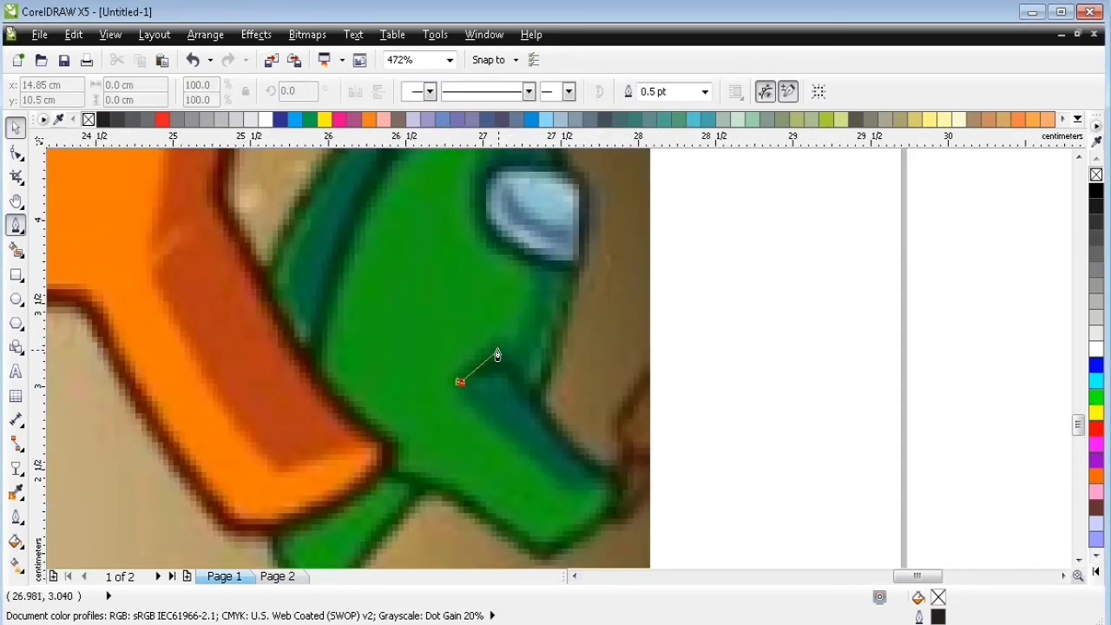
{"action": "left_click", "coordinate": [523, 395]}
{"action": "left_click_drag", "start_coordinate": [461, 382], "coordinate": [503, 363]}
Trace the green character's visor as a closed outline about 0.63 by 0.59 cm.
{"action": "left_click", "coordinate": [1080, 158]}
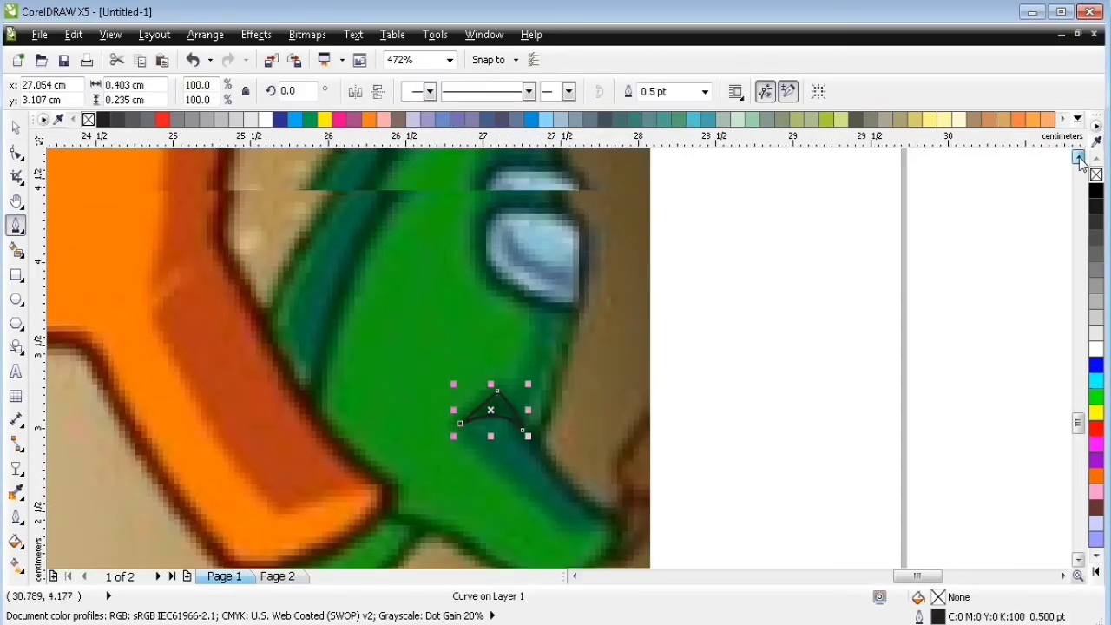
{"action": "left_click", "coordinate": [1079, 158]}
{"action": "left_click", "coordinate": [1079, 158]}
{"action": "left_click", "coordinate": [553, 296]}
{"action": "left_click_drag", "start_coordinate": [487, 313], "coordinate": [488, 345]}
{"action": "left_click_drag", "start_coordinate": [578, 390], "coordinate": [663, 403]}
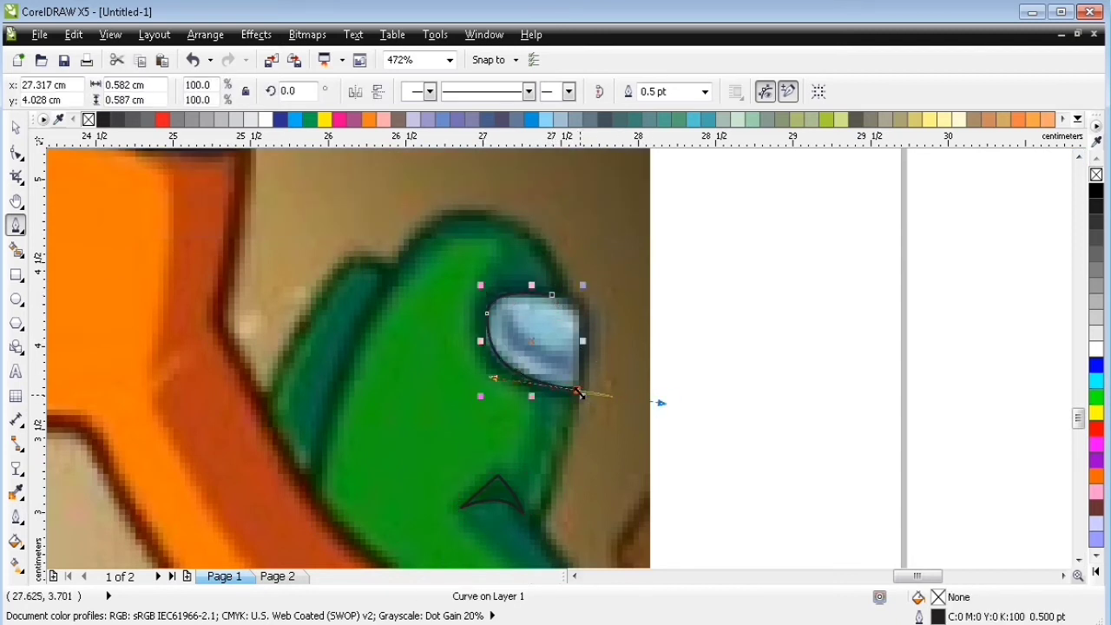
{"action": "left_click_drag", "start_coordinate": [606, 300], "coordinate": [607, 301]}
Draw a curved dark band across the green character's visor, intersect it with the visor and delete the original band.
{"action": "left_click", "coordinate": [510, 311]}
{"action": "left_click_drag", "start_coordinate": [571, 357], "coordinate": [622, 364]}
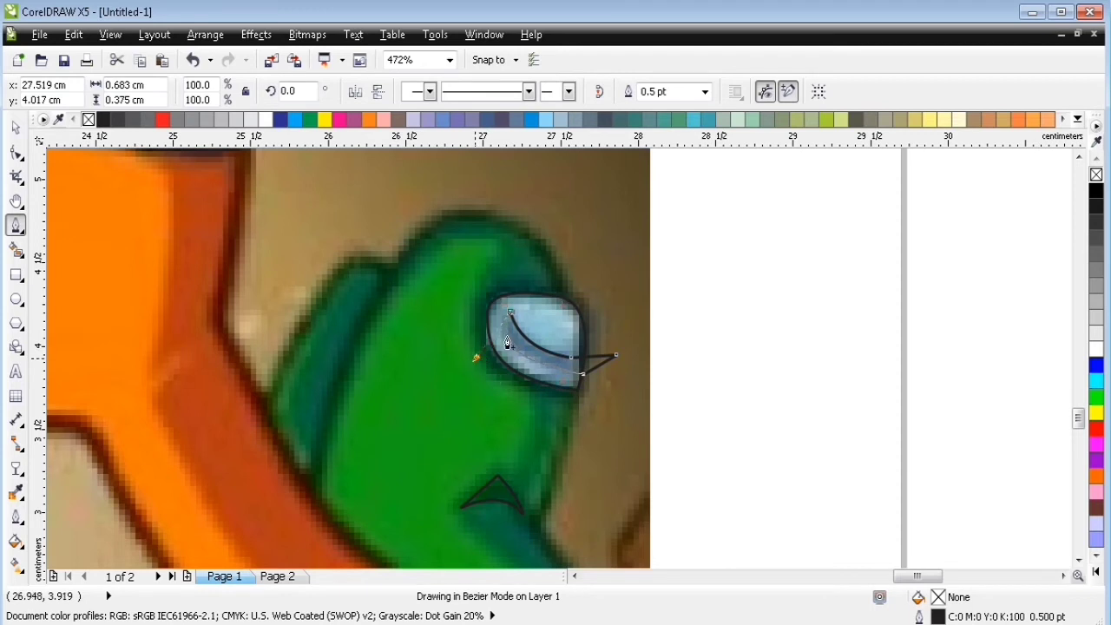
{"action": "left_click_drag", "start_coordinate": [508, 338], "coordinate": [476, 358]}
{"action": "left_click", "coordinate": [15, 128]}
{"action": "left_click", "coordinate": [565, 298], "text": "shift"}
{"action": "left_click", "coordinate": [560, 92]}
{"action": "left_click", "coordinate": [598, 361]}
{"action": "key", "text": "Delete"}
Draw a curved highlight line along the visor's upper edge with a 2 pt outline and round ends.
{"action": "left_click", "coordinate": [16, 225]}
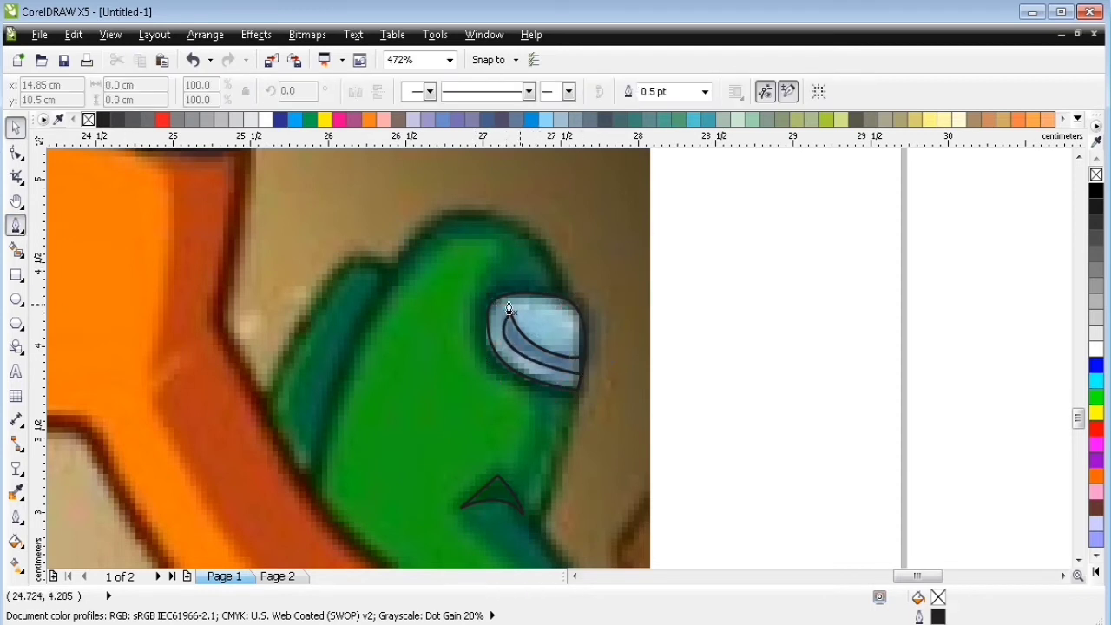
{"action": "left_click_drag", "start_coordinate": [580, 342], "coordinate": [582, 346]}
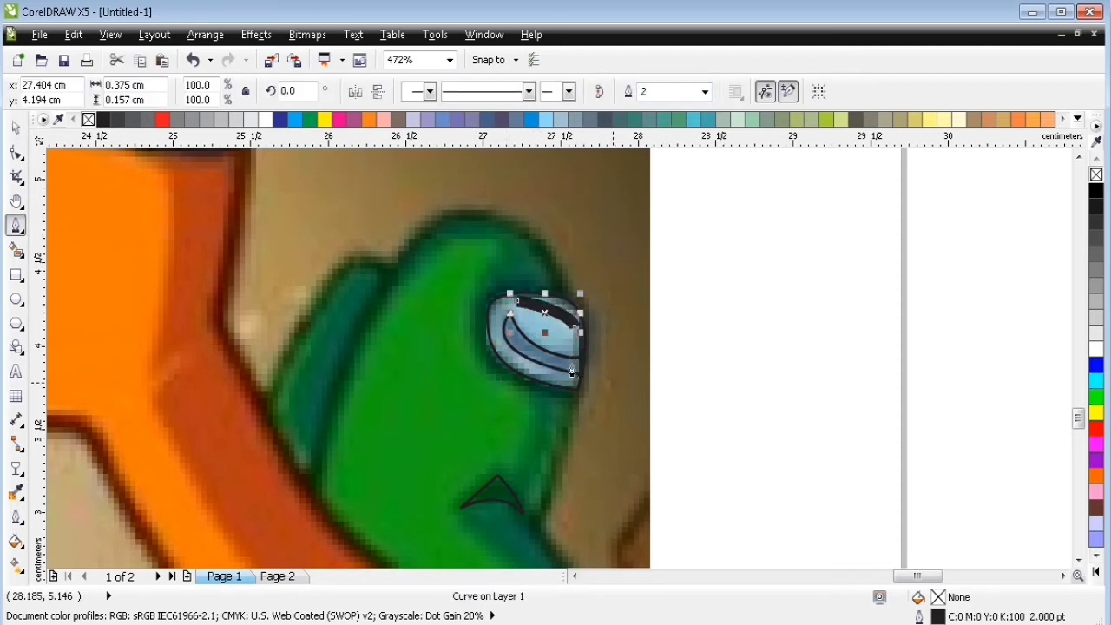
{"action": "key", "text": "F12"}
{"action": "left_click", "coordinate": [422, 405]}
{"action": "left_click", "coordinate": [497, 405]}
{"action": "left_click", "coordinate": [535, 476]}
Split the visor highlight by trimming it with a rectangle about 0.07 by 0.26 cm, and delete the rectangle.
{"action": "left_click", "coordinate": [16, 275]}
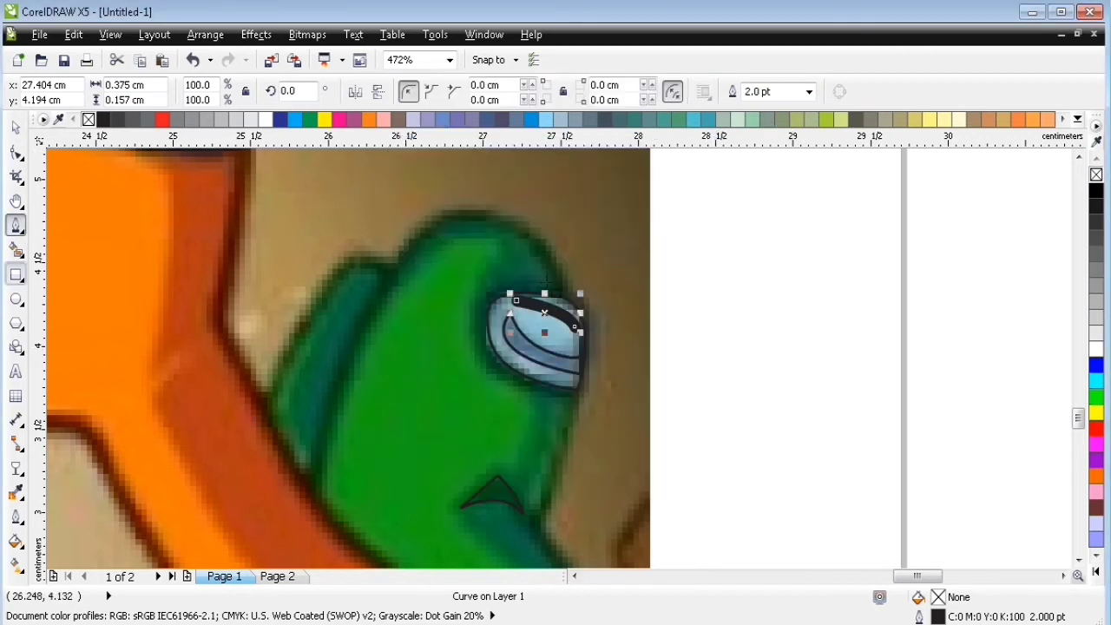
{"action": "left_click_drag", "start_coordinate": [551, 287], "coordinate": [563, 328]}
{"action": "left_click", "coordinate": [16, 128]}
{"action": "left_click", "coordinate": [522, 301], "text": "shift"}
{"action": "left_click", "coordinate": [539, 93]}
{"action": "left_click", "coordinate": [714, 300]}
{"action": "left_click", "coordinate": [563, 294]}
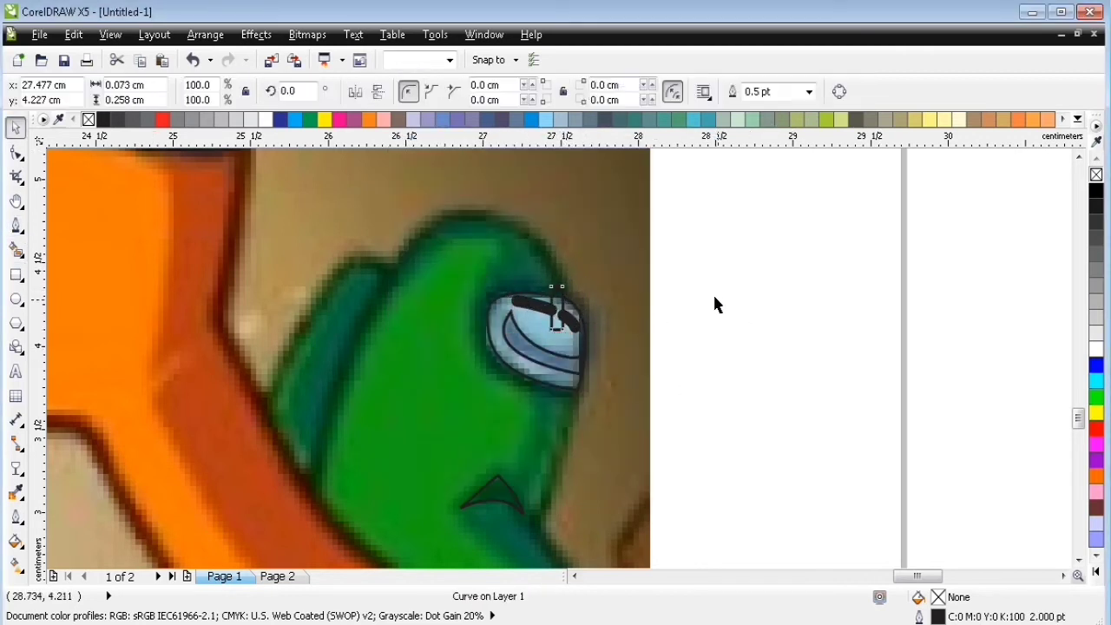
{"action": "key", "text": "Delete"}
Set the visor highlight's outline colour to white.
{"action": "left_click", "coordinate": [534, 305]}
{"action": "right_click", "coordinate": [1096, 349]}
{"action": "left_click", "coordinate": [704, 322]}
Fill the visor's curved band with sampled #4A6E84 and the visor with sampled light blue #90C9D4.
{"action": "left_click", "coordinate": [15, 492]}
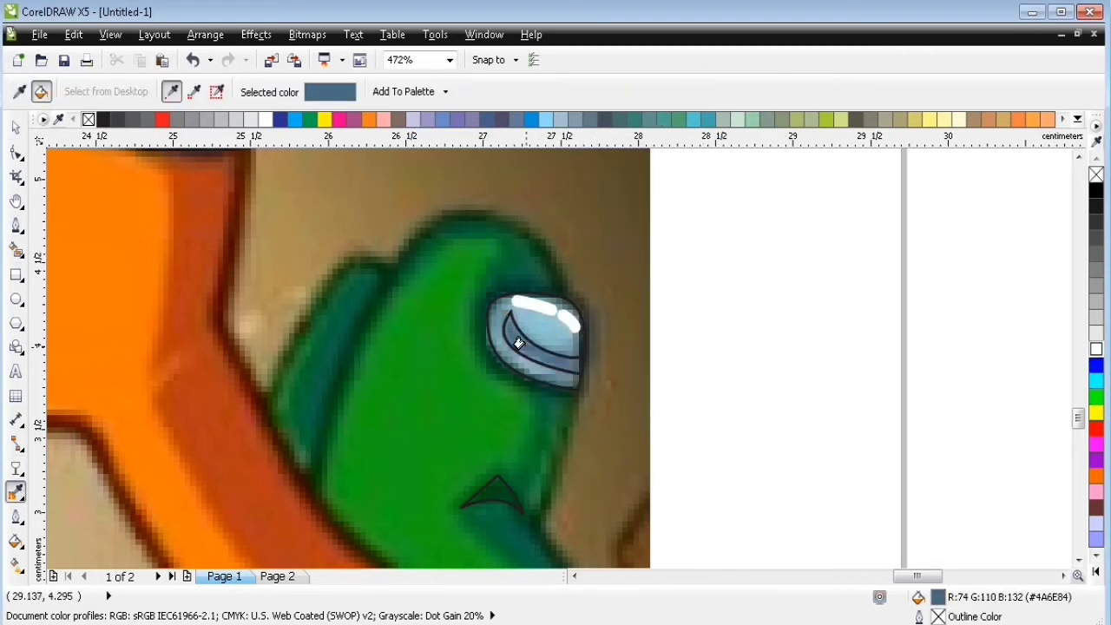
{"action": "left_click", "coordinate": [550, 328]}
{"action": "left_click", "coordinate": [550, 327]}
Set the green character's visor outline to 4 pt with rounded corners and colour it black.
{"action": "key", "text": "space"}
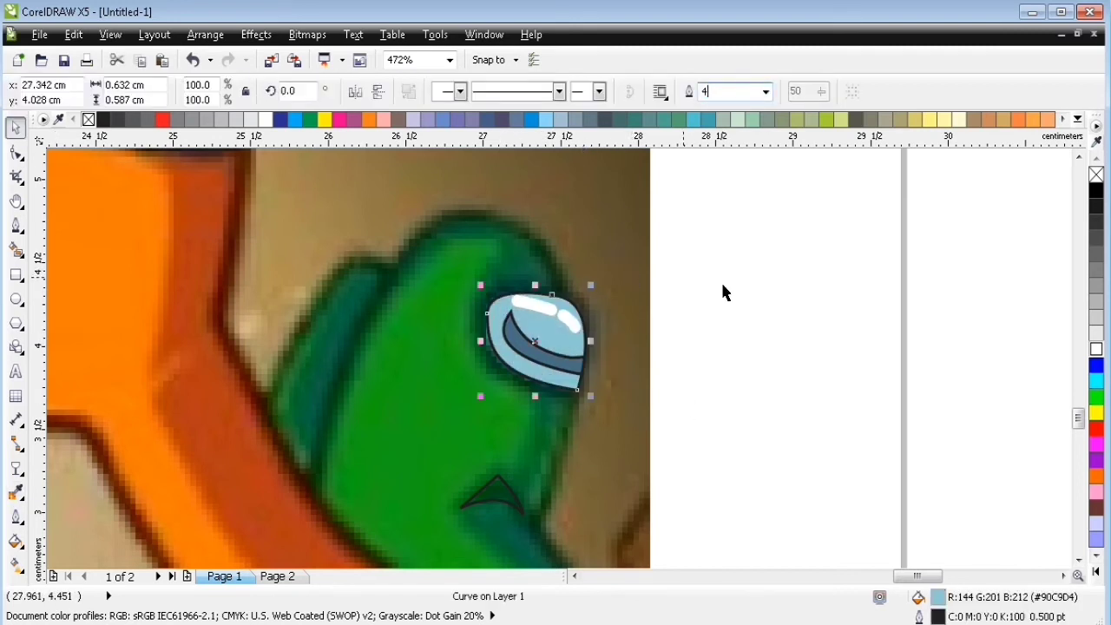
{"action": "key", "text": "Return"}
{"action": "key", "text": "F12"}
{"action": "left_click", "coordinate": [555, 481]}
{"action": "right_click", "coordinate": [1096, 191]}
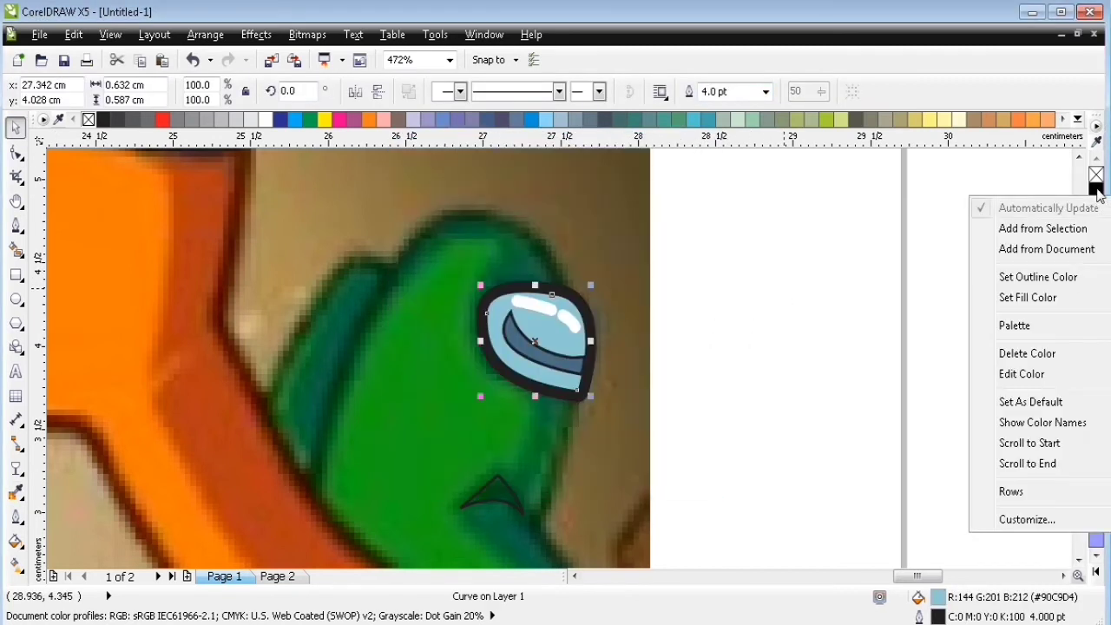
{"action": "left_click", "coordinate": [1036, 276]}
Remove the outline of the visor's dark band and move the visor parts to page 2.
{"action": "left_click", "coordinate": [532, 349]}
{"action": "right_click", "coordinate": [1096, 174]}
{"action": "left_click_drag", "start_coordinate": [784, 233], "coordinate": [453, 406]}
{"action": "key", "text": "ctrl+g"}
{"action": "key", "text": "Page_Down"}
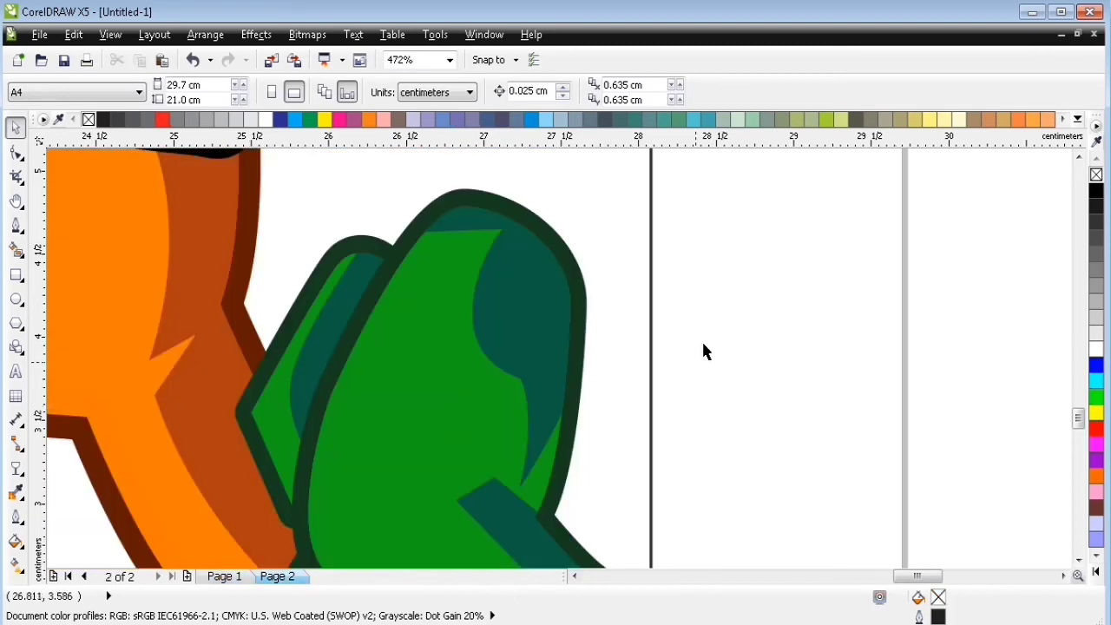
{"action": "key", "text": "ctrl+v"}
Set the visor's outline width to 2 pt and group the visor, band and highlight.
{"action": "left_click", "coordinate": [508, 287]}
{"action": "left_click_drag", "start_coordinate": [745, 92], "coordinate": [597, 119]}
{"action": "type", "text": "2"}
{"action": "key", "text": "Return"}
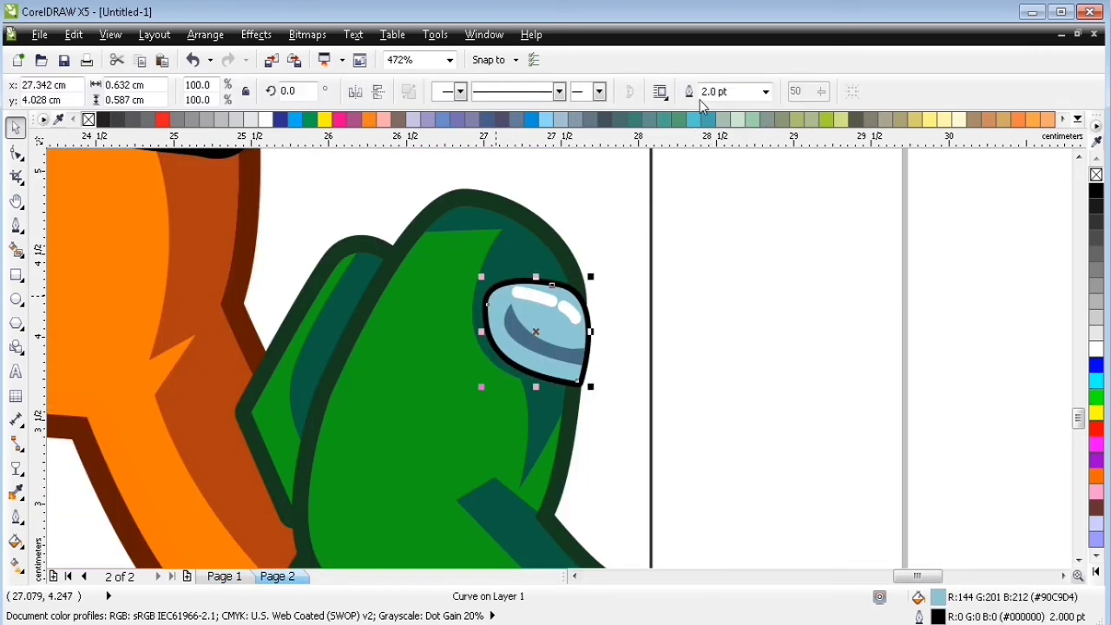
{"action": "left_click_drag", "start_coordinate": [737, 231], "coordinate": [438, 408]}
{"action": "left_click", "coordinate": [256, 34]}
{"action": "mouse_move", "coordinate": [291, 297]}
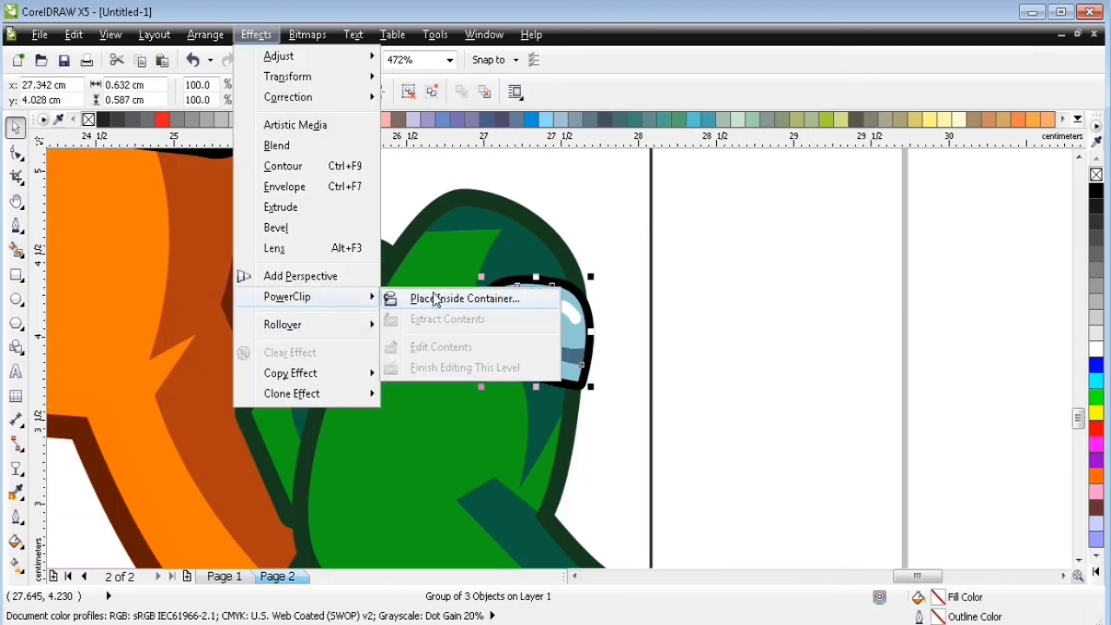
{"action": "left_click", "coordinate": [840, 267]}
Group all the green character's parts and place the group inside the page-sized PowerClip container.
{"action": "scroll", "coordinate": [805, 285], "scroll_direction": "down", "scroll_amount": 2}
{"action": "left_click_drag", "start_coordinate": [830, 223], "coordinate": [436, 519]}
{"action": "key", "text": "ctrl+g"}
{"action": "left_click", "coordinate": [256, 34]}
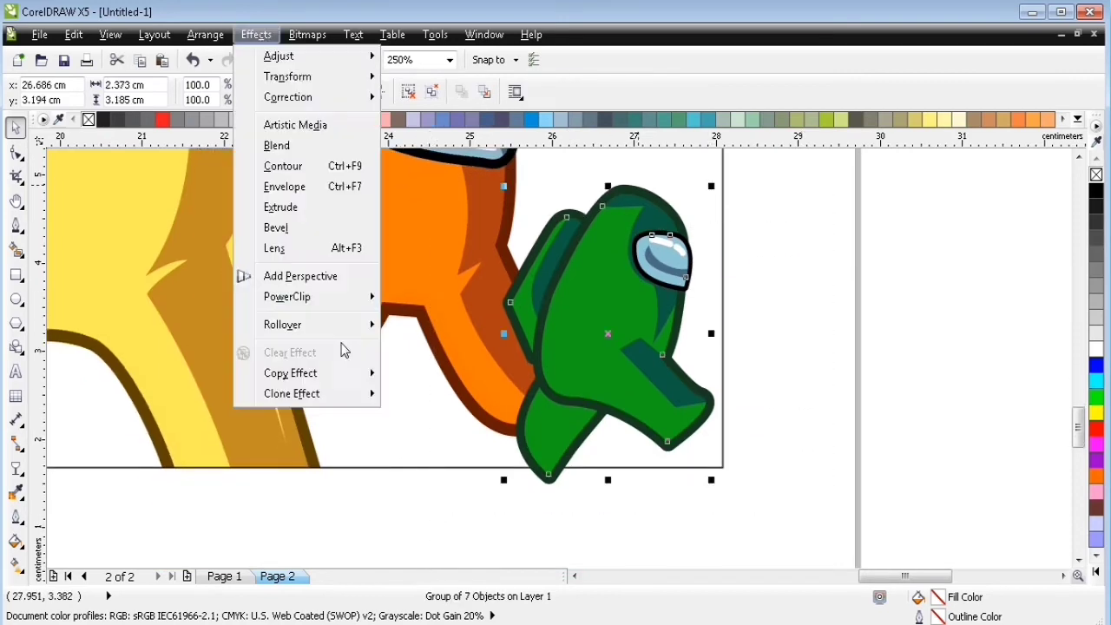
{"action": "mouse_move", "coordinate": [338, 297]}
{"action": "left_click", "coordinate": [464, 299]}
{"action": "left_click", "coordinate": [723, 203]}
Edit the PowerClip contents, send the green character behind the orange one, and finish editing.
{"action": "left_click", "coordinate": [666, 271], "text": "ctrl"}
{"action": "left_click", "coordinate": [666, 271]}
{"action": "key", "text": "shift+Page_Down"}
{"action": "left_click", "coordinate": [775, 275]}
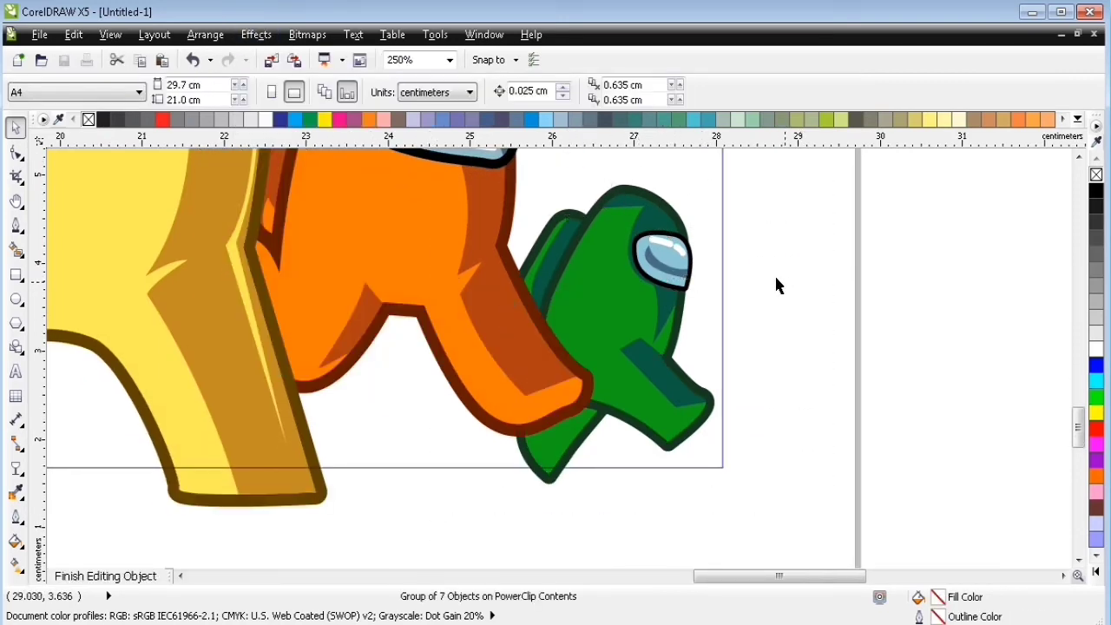
{"action": "key", "text": "F4"}
{"action": "left_click", "coordinate": [935, 361], "text": "ctrl"}
On page 1, start a Bezier outline of the spaceship along its upper fin, right edge and the small nozzle.
{"action": "key", "text": "Page_Up"}
{"action": "key", "text": "F2"}
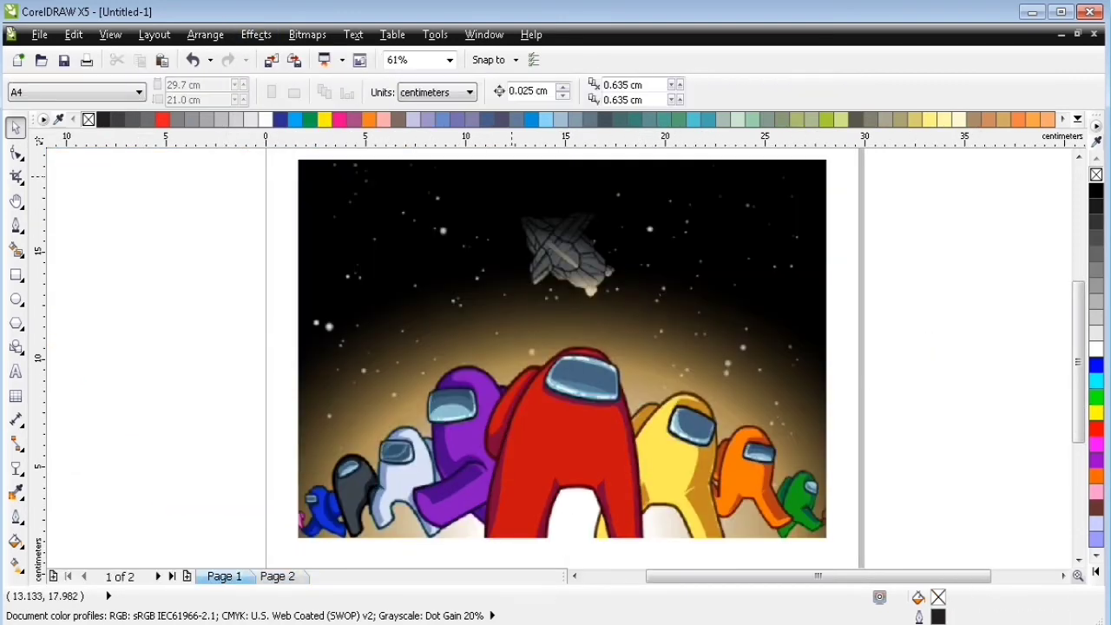
{"action": "left_click_drag", "start_coordinate": [501, 190], "coordinate": [627, 317]}
{"action": "key", "text": "F5"}
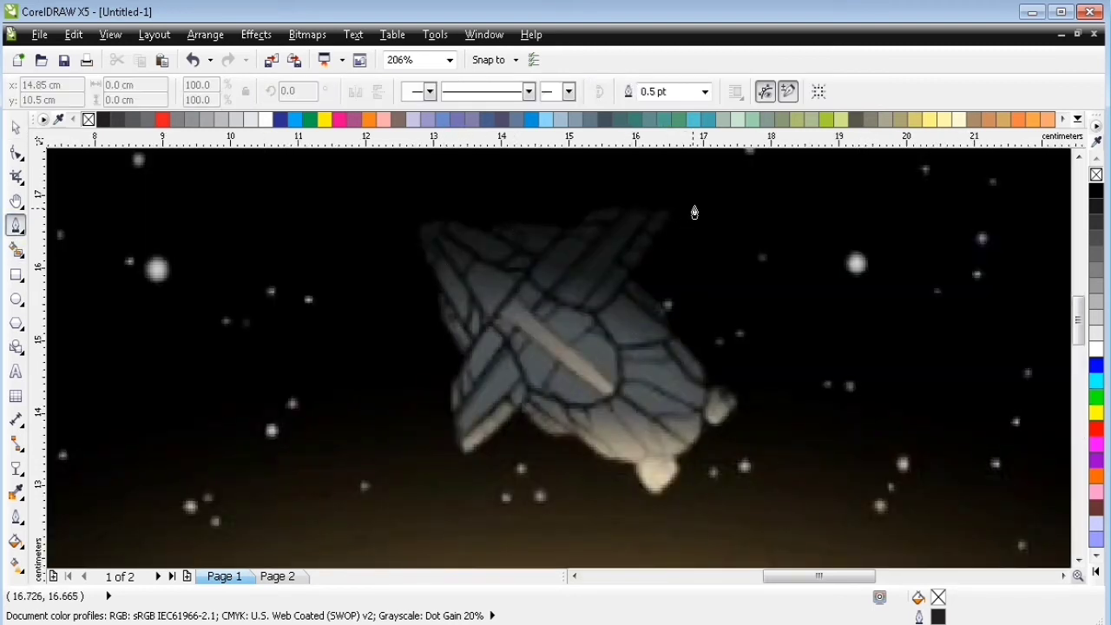
{"action": "left_click_drag", "start_coordinate": [620, 206], "coordinate": [692, 200]}
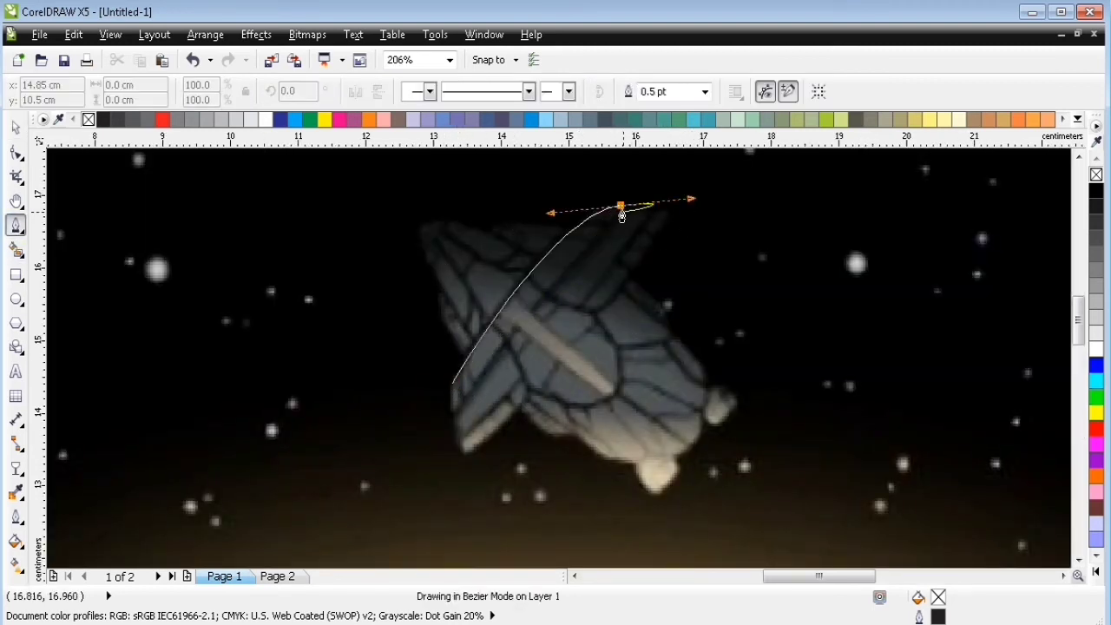
{"action": "left_click", "coordinate": [620, 207], "text": "alt"}
{"action": "left_click", "coordinate": [679, 201]}
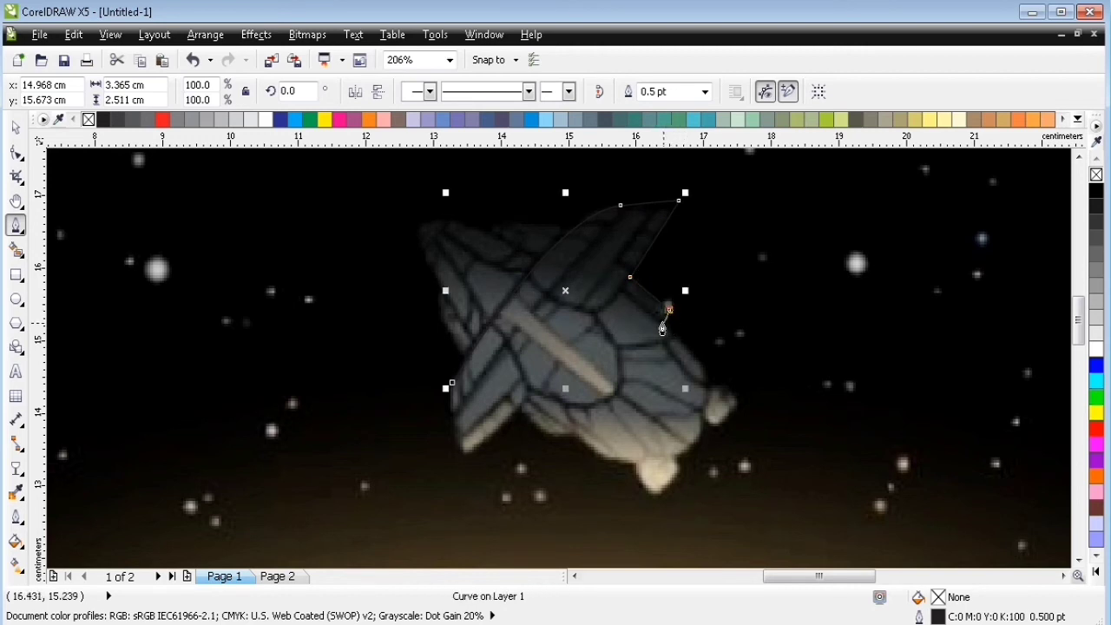
{"action": "left_click", "coordinate": [727, 388]}
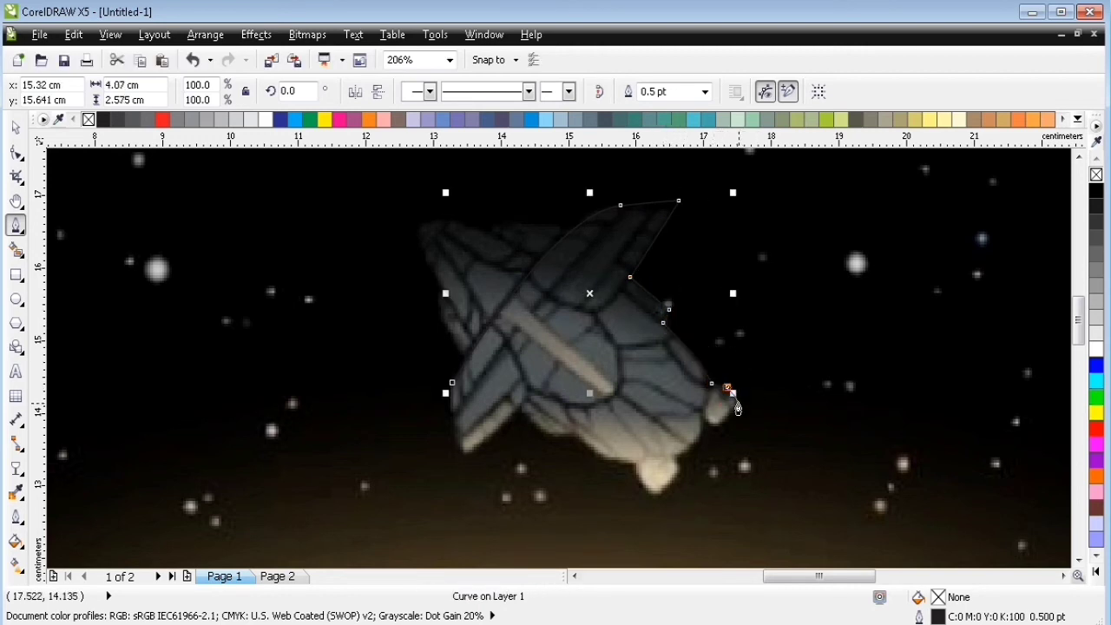
{"action": "left_click", "coordinate": [738, 403]}
{"action": "left_click", "coordinate": [718, 423]}
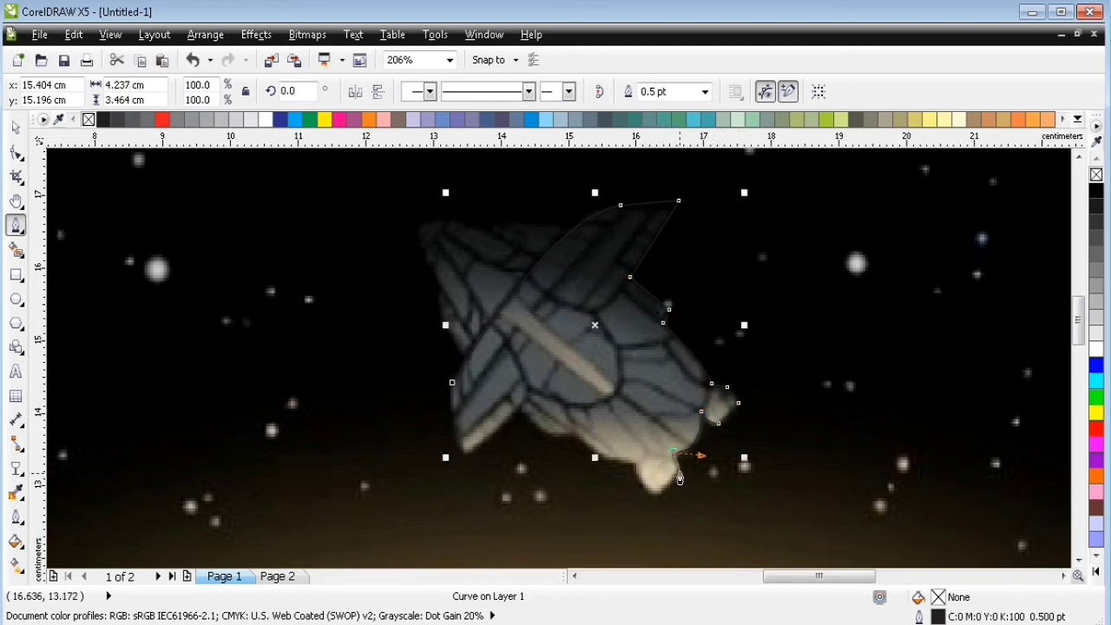
Continue the spaceship outline around the lower nozzle, underside and lower-left fin, and close the shape.
{"action": "left_click_drag", "start_coordinate": [667, 460], "coordinate": [657, 497]}
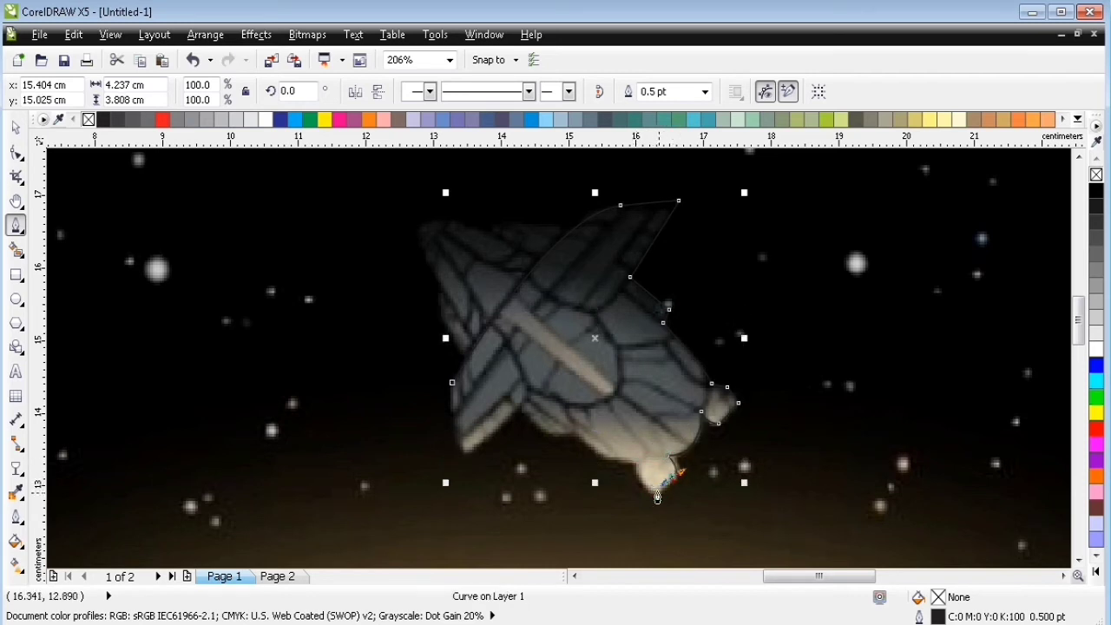
{"action": "left_click", "coordinate": [636, 467]}
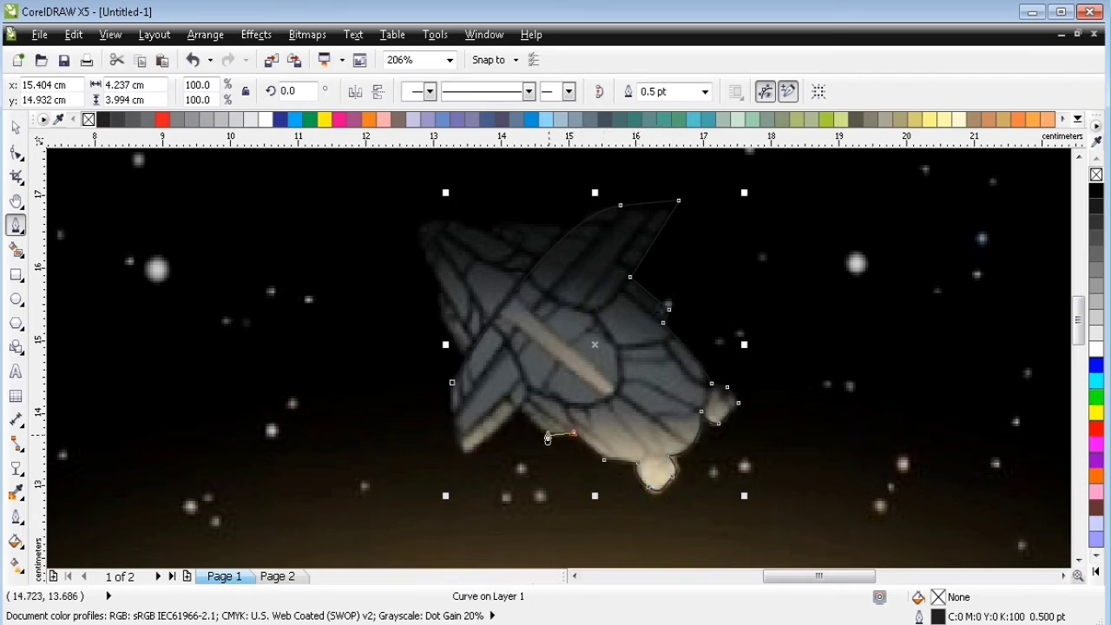
{"action": "left_click", "coordinate": [475, 450]}
{"action": "left_click_drag", "start_coordinate": [455, 442], "coordinate": [453, 425]}
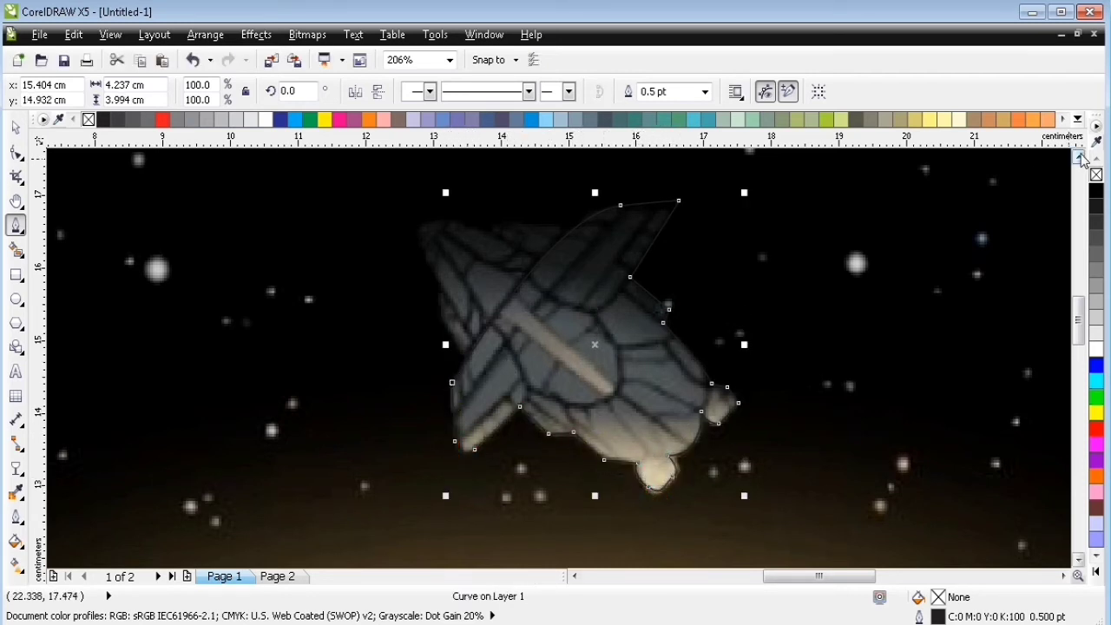
Trace the spaceship's rear upper-left section as a second closed shape beside the main body.
{"action": "left_click", "coordinate": [1081, 158]}
{"action": "left_click", "coordinate": [470, 407]}
{"action": "left_click_drag", "start_coordinate": [438, 329], "coordinate": [465, 260]}
{"action": "left_click", "coordinate": [495, 271]}
{"action": "left_click", "coordinate": [507, 264]}
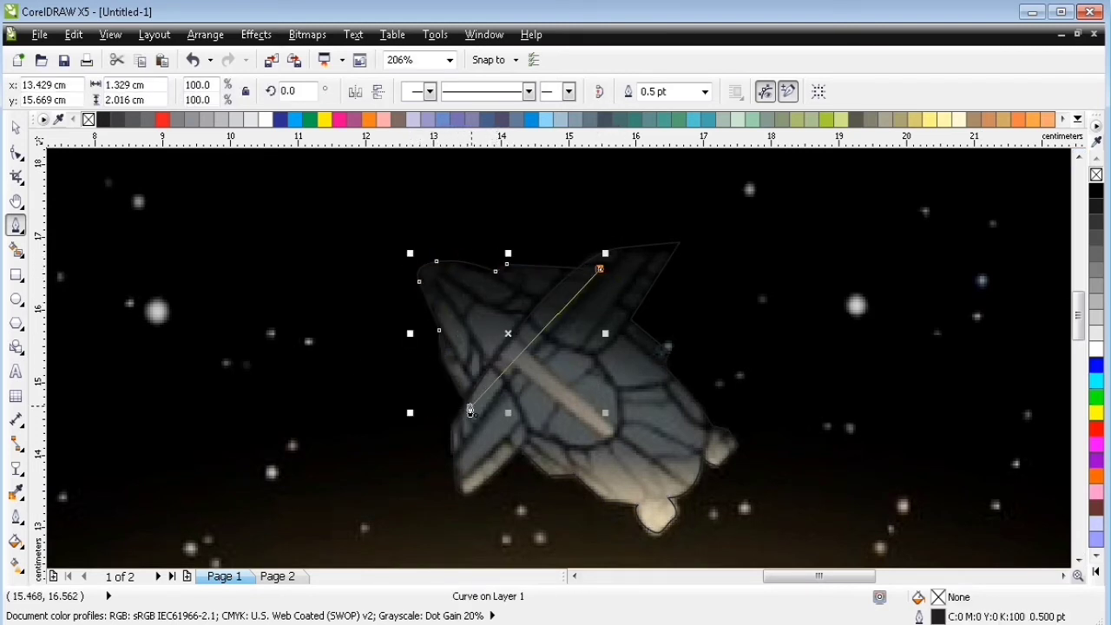
{"action": "left_click", "coordinate": [16, 128]}
{"action": "left_click", "coordinate": [597, 377], "text": "shift"}
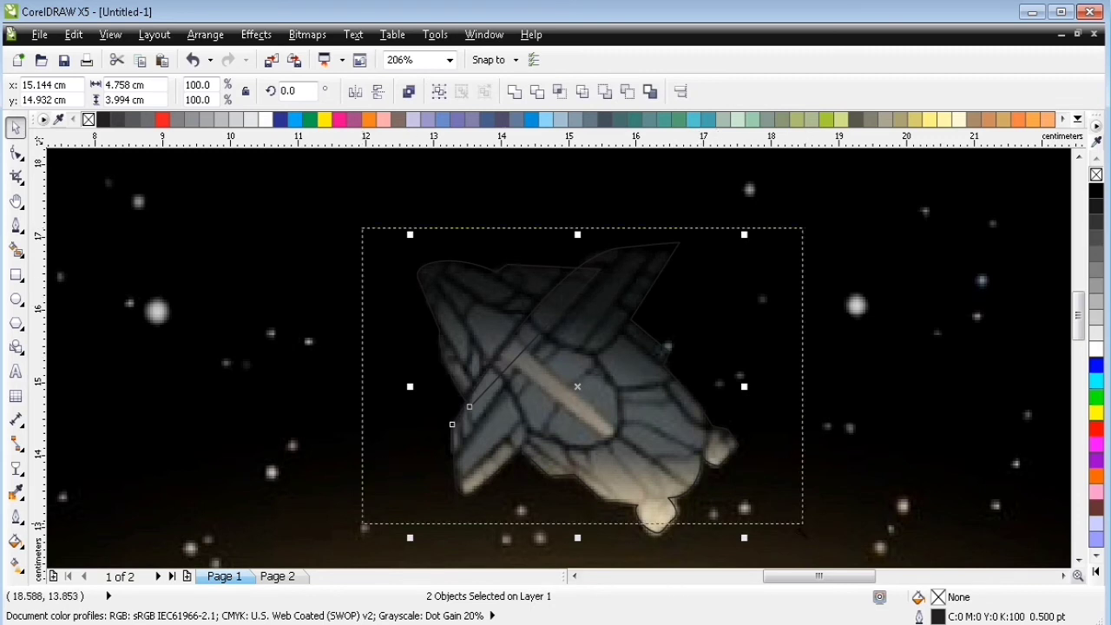
{"action": "left_click_drag", "start_coordinate": [803, 523], "coordinate": [799, 530]}
{"action": "key", "text": "Escape"}
Draw a curved panel line along the base of the upper fin and give it a thick black outline.
{"action": "left_click", "coordinate": [16, 226]}
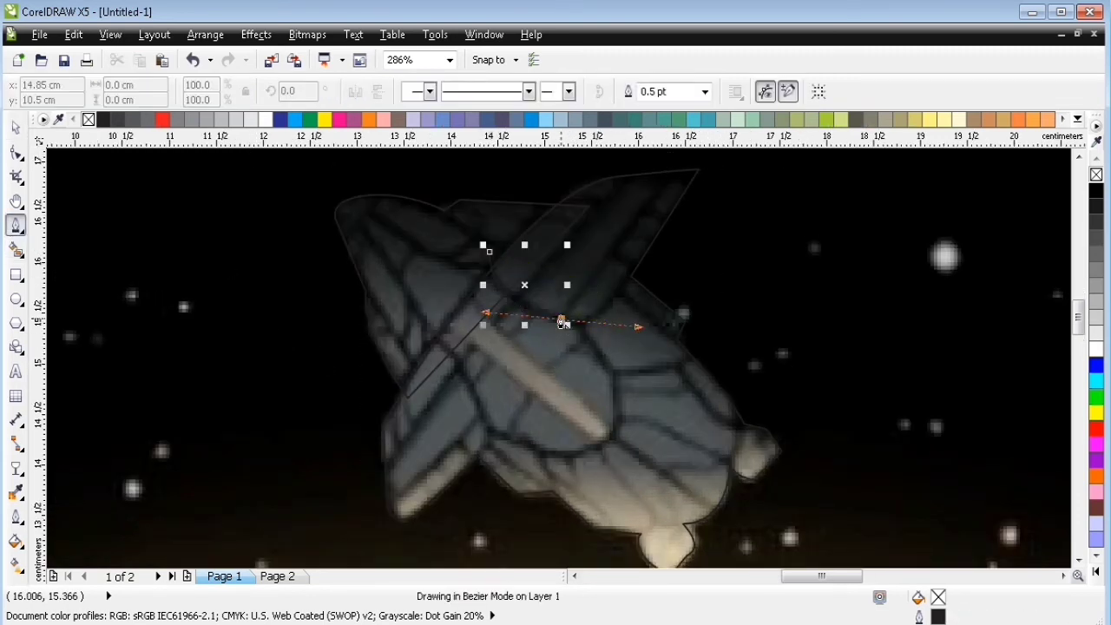
{"action": "left_click", "coordinate": [561, 321], "text": "alt"}
{"action": "left_click", "coordinate": [110, 35]}
{"action": "left_click", "coordinate": [243, 518]}
{"action": "left_click_drag", "start_coordinate": [630, 277], "coordinate": [668, 222]}
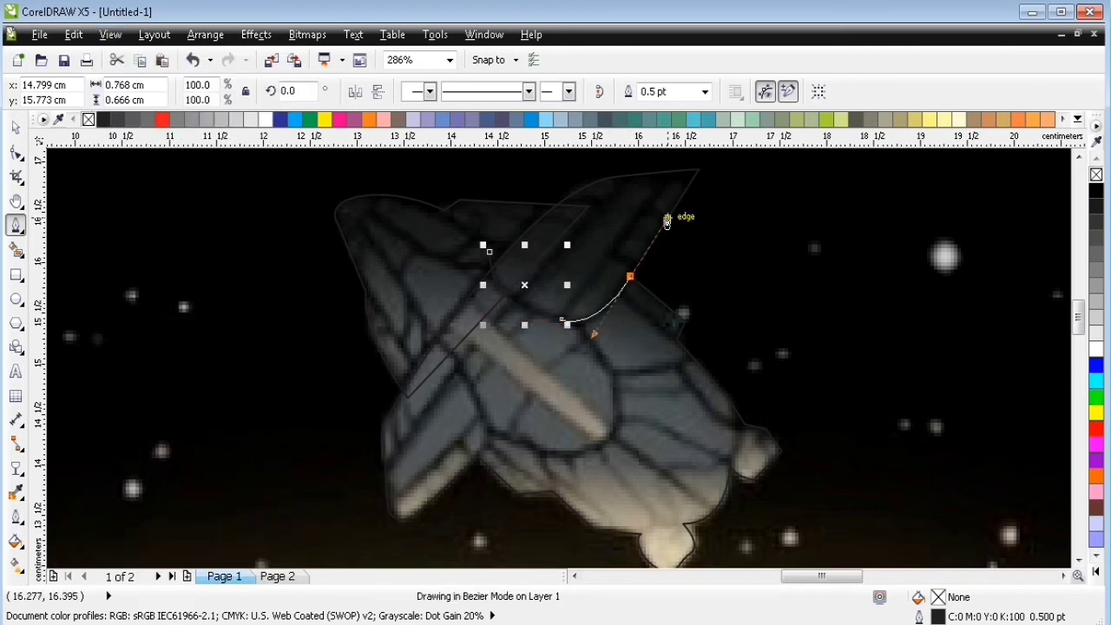
{"action": "key", "text": "space"}
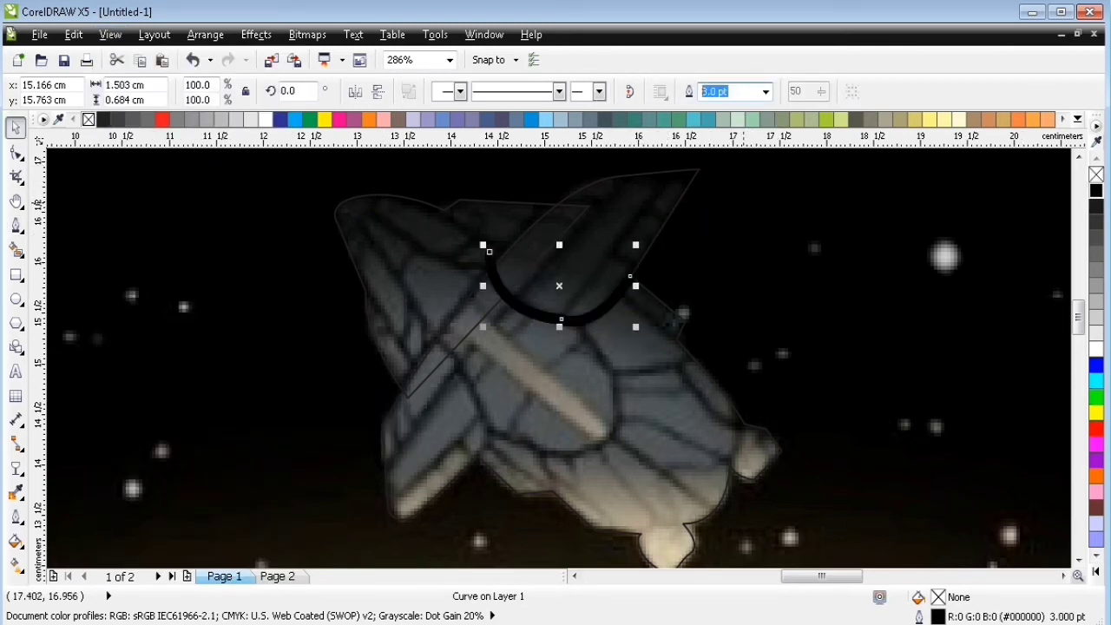
Place the upper fin's curved base line inside the main spaceship body as a PowerClip.
{"action": "left_click", "coordinate": [256, 35]}
{"action": "mouse_move", "coordinate": [335, 296]}
{"action": "left_click", "coordinate": [449, 300]}
{"action": "left_click", "coordinate": [621, 331]}
{"action": "key", "text": "space"}
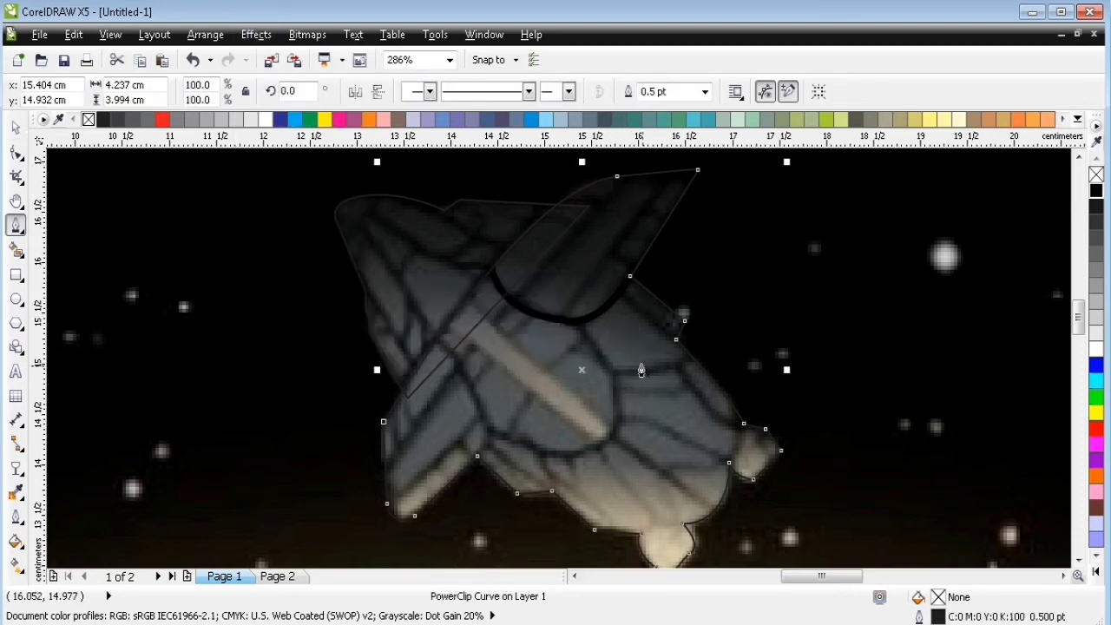
{"action": "left_click", "coordinate": [615, 373]}
{"action": "double_click", "coordinate": [577, 328]}
{"action": "key", "text": "Escape"}
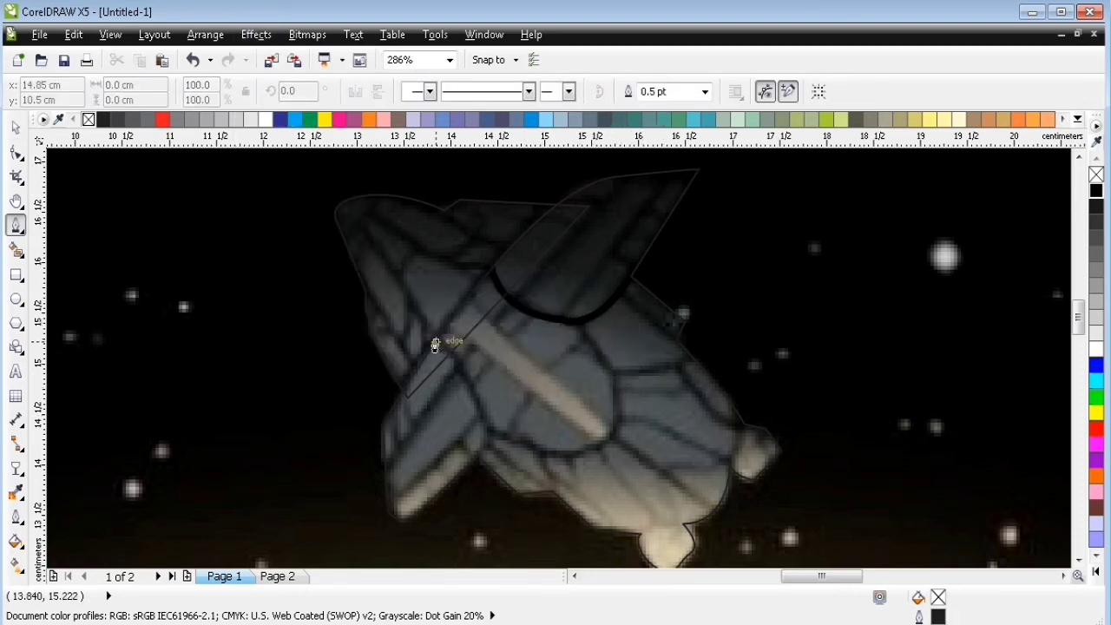
{"action": "key", "text": "ctrl+z"}
Draw a bent panel line along the base of the lower-left fin and give it a black 2 pt outline.
{"action": "left_click", "coordinate": [426, 331]}
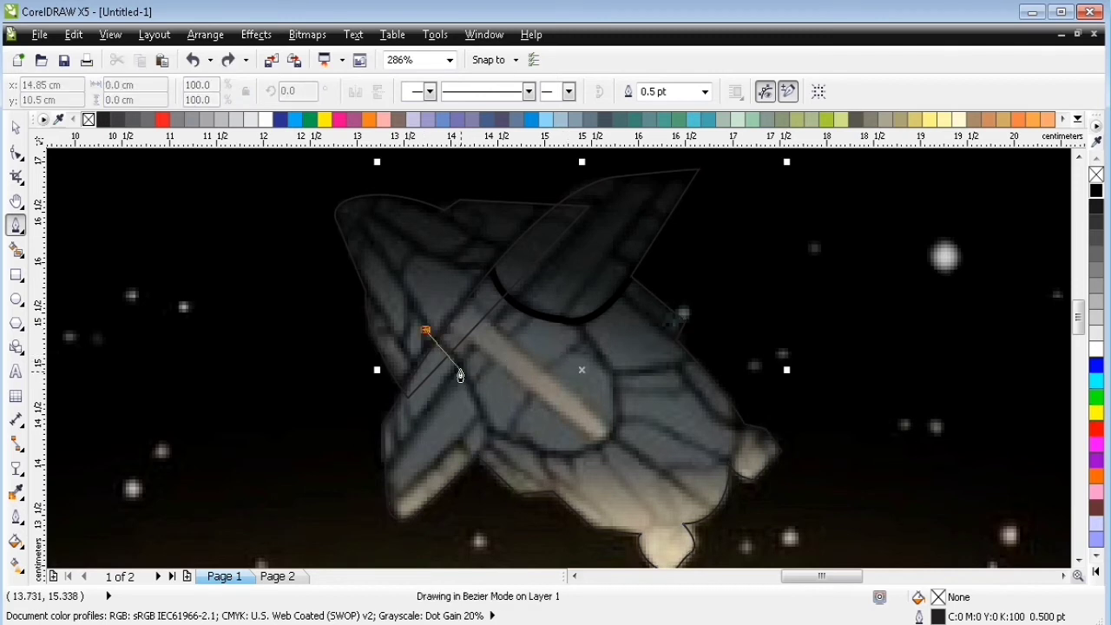
{"action": "left_click_drag", "start_coordinate": [458, 371], "coordinate": [467, 391]}
{"action": "left_click", "coordinate": [489, 432]}
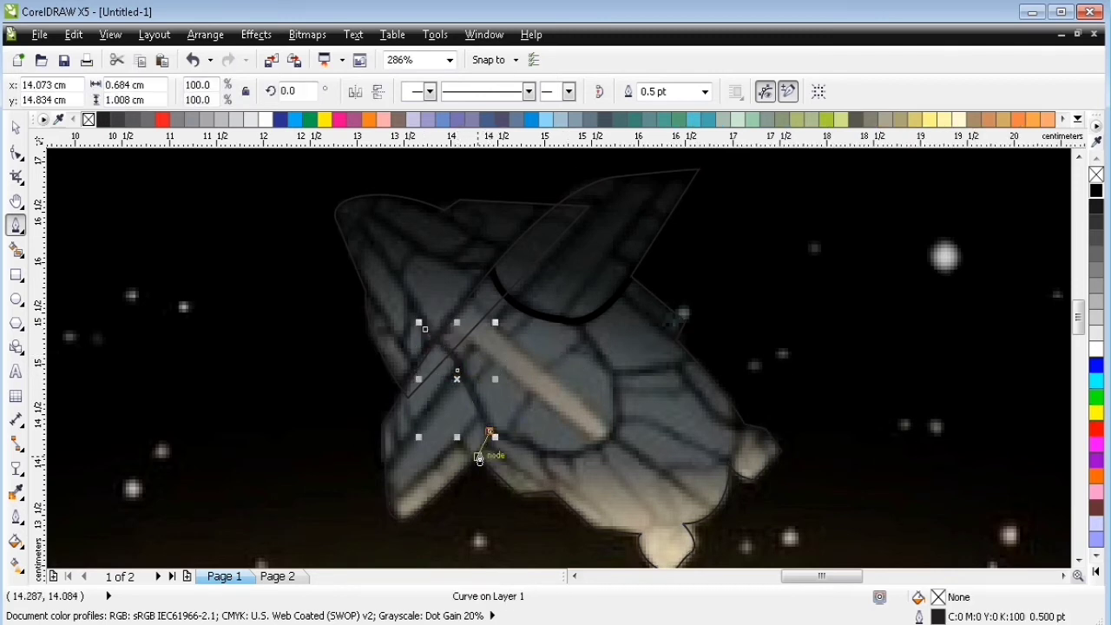
{"action": "left_click", "coordinate": [478, 492]}
{"action": "left_click", "coordinate": [16, 128]}
{"action": "double_click", "coordinate": [712, 92]}
{"action": "type", "text": "3"}
{"action": "key", "text": "Return"}
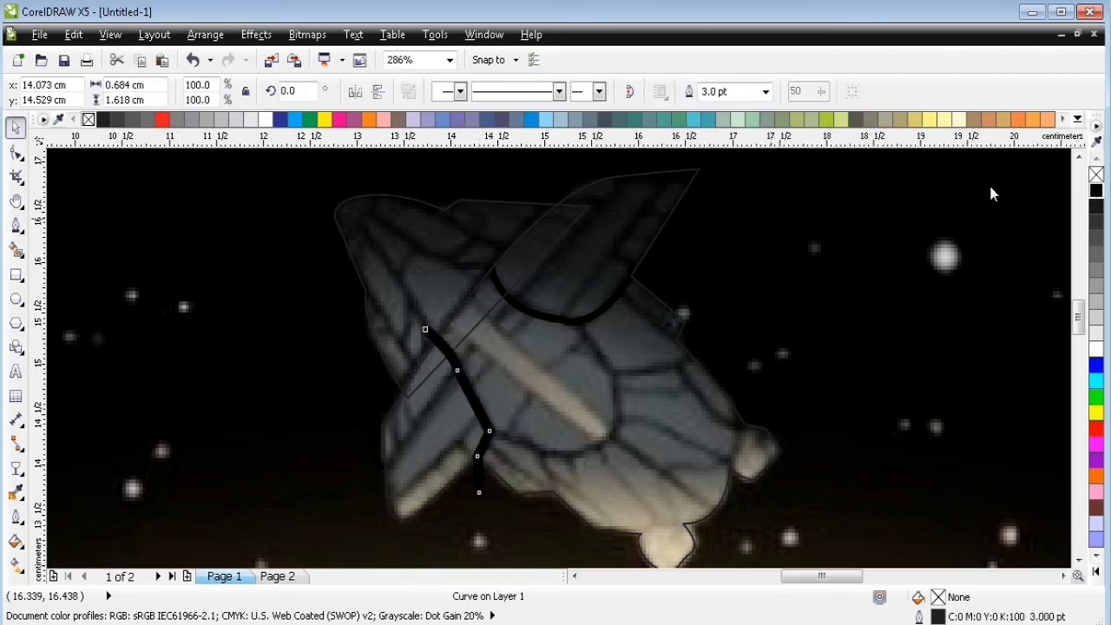
{"action": "right_click", "coordinate": [1096, 190]}
Place the lower-left fin's base line inside the main spaceship body as a PowerClip.
{"action": "left_click", "coordinate": [256, 34]}
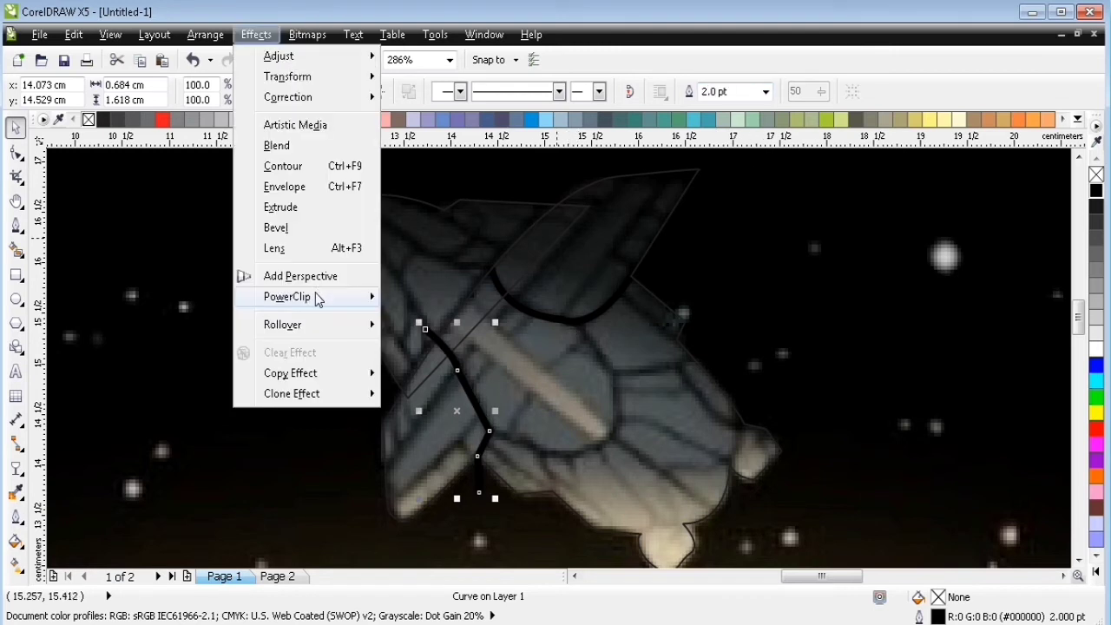
{"action": "mouse_move", "coordinate": [315, 298]}
{"action": "left_click", "coordinate": [443, 296]}
{"action": "left_click", "coordinate": [646, 380]}
Draw a straight diagonal panel line across the lower-left fin and set its outline width to 2 pt.
{"action": "left_click", "coordinate": [16, 225]}
{"action": "left_click", "coordinate": [376, 477]}
{"action": "left_click", "coordinate": [471, 340]}
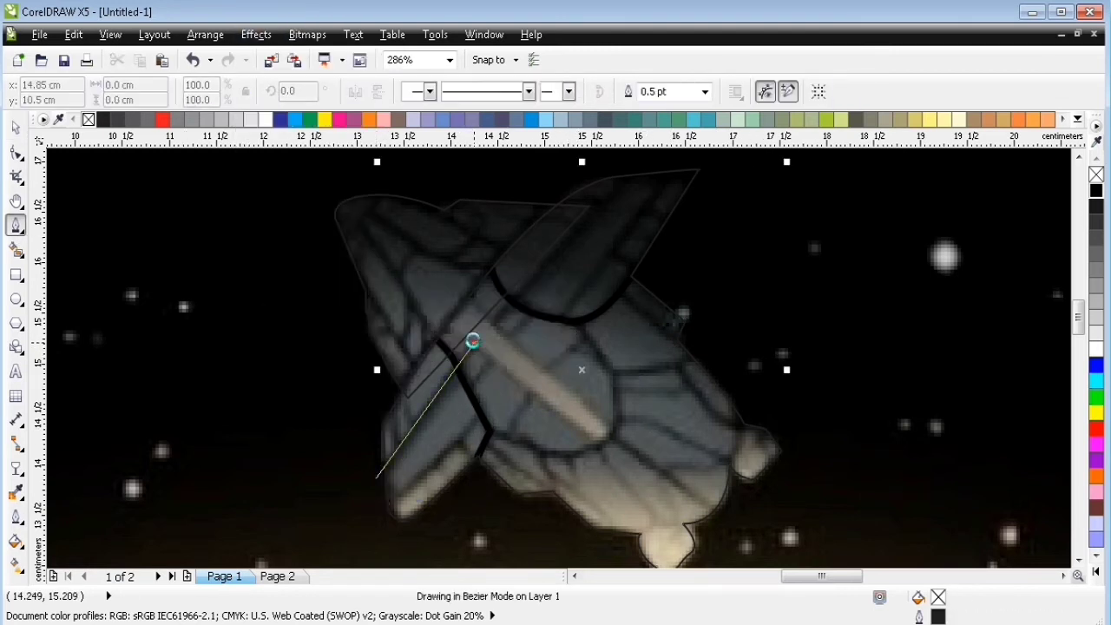
{"action": "key", "text": "space"}
{"action": "double_click", "coordinate": [712, 91]}
{"action": "type", "text": "2"}
{"action": "key", "text": "Return"}
Place the lower-left fin's diagonal line inside the main body's PowerClip.
{"action": "left_click", "coordinate": [257, 34]}
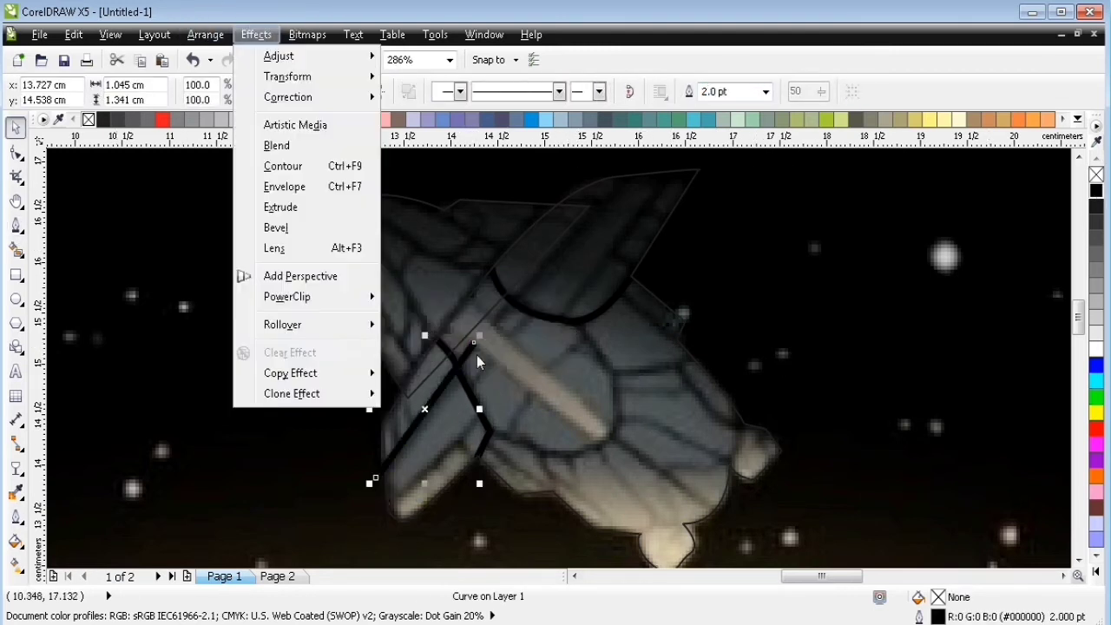
{"action": "mouse_move", "coordinate": [315, 298]}
{"action": "left_click", "coordinate": [460, 300]}
{"action": "left_click", "coordinate": [608, 391]}
Set the default outline for new graphic objects to black with a 2 pt width.
{"action": "left_click", "coordinate": [16, 224]}
{"action": "right_click", "coordinate": [1096, 207]}
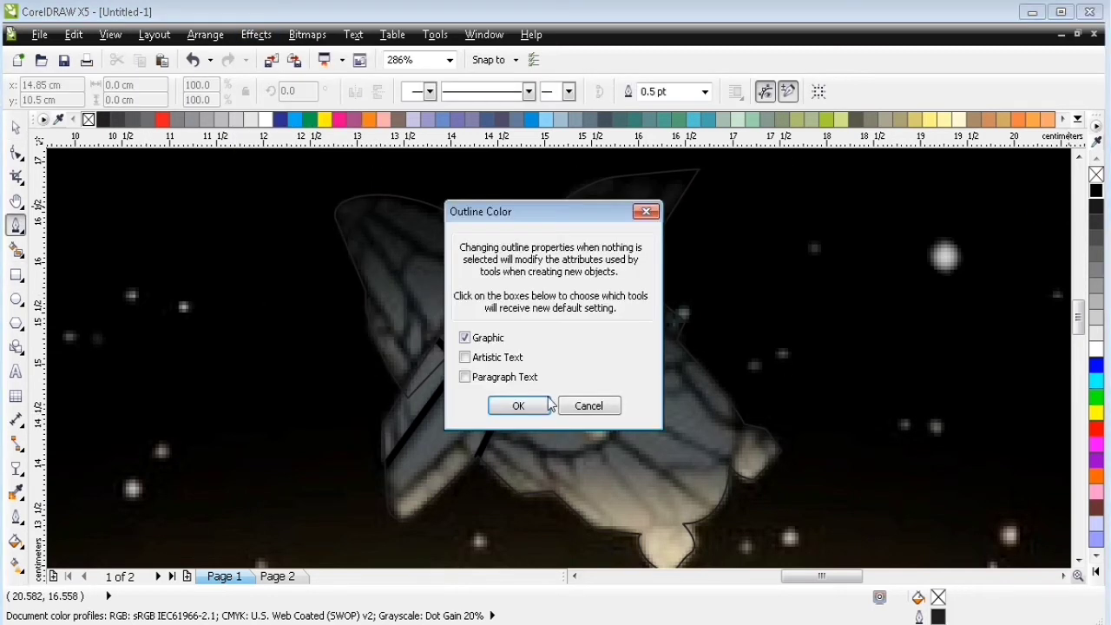
{"action": "left_click", "coordinate": [538, 404]}
{"action": "double_click", "coordinate": [673, 91]}
{"action": "type", "text": "2"}
{"action": "key", "text": "Return"}
{"action": "left_click", "coordinate": [533, 403]}
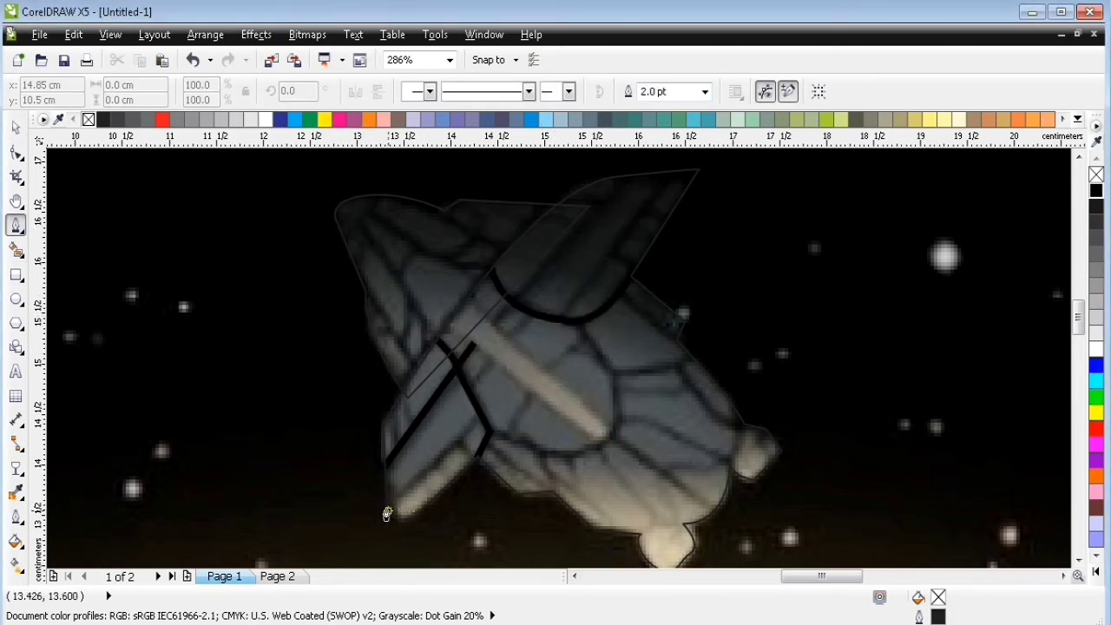
Draw a panel line along the lower-left fin's light bottom strip and place it inside the body's PowerClip.
{"action": "double_click", "coordinate": [458, 445]}
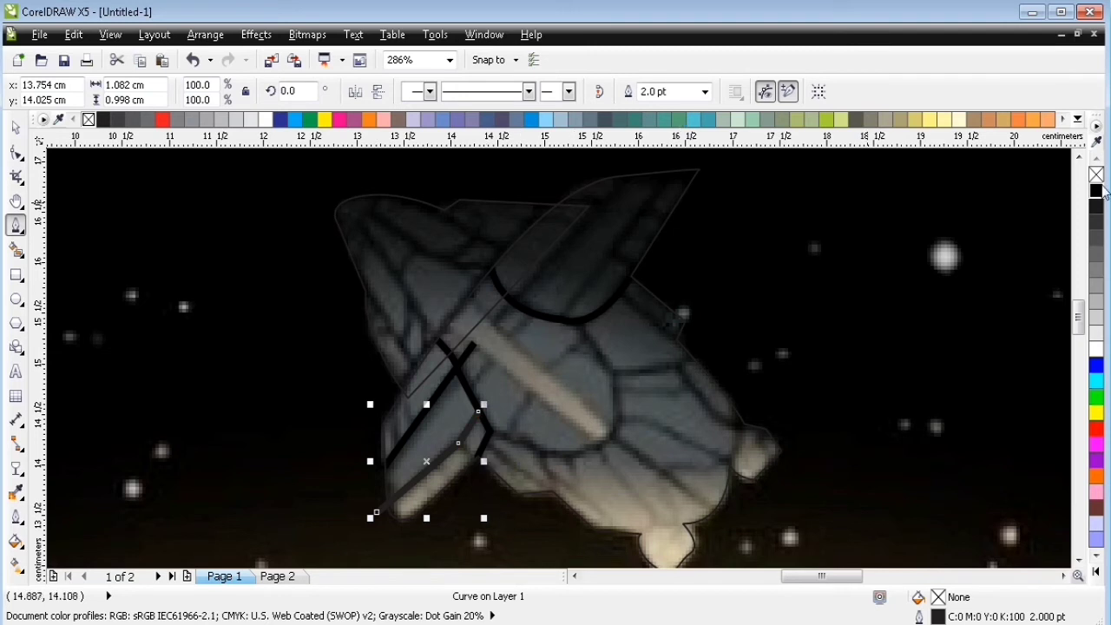
{"action": "left_click", "coordinate": [257, 35]}
{"action": "mouse_move", "coordinate": [318, 299]}
{"action": "left_click", "coordinate": [429, 296]}
{"action": "left_click", "coordinate": [423, 425]}
{"action": "left_click", "coordinate": [260, 356]}
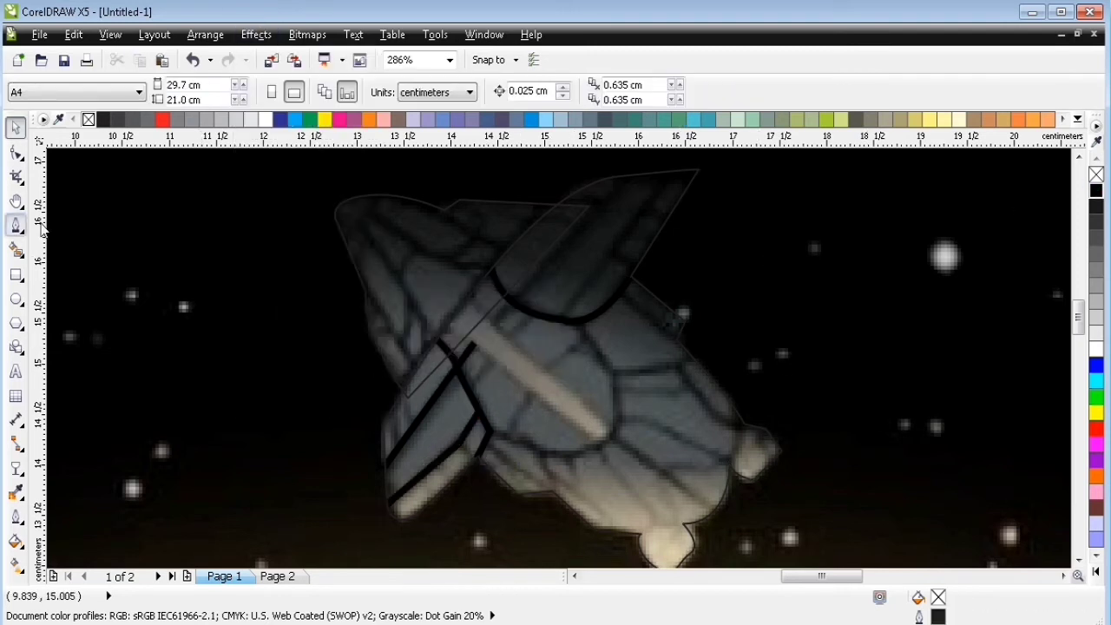
Draw two short panel lines at the lower-left fin's outer edge and place them inside the body's PowerClip.
{"action": "left_click", "coordinate": [16, 225]}
{"action": "left_click_drag", "start_coordinate": [390, 418], "coordinate": [390, 451]}
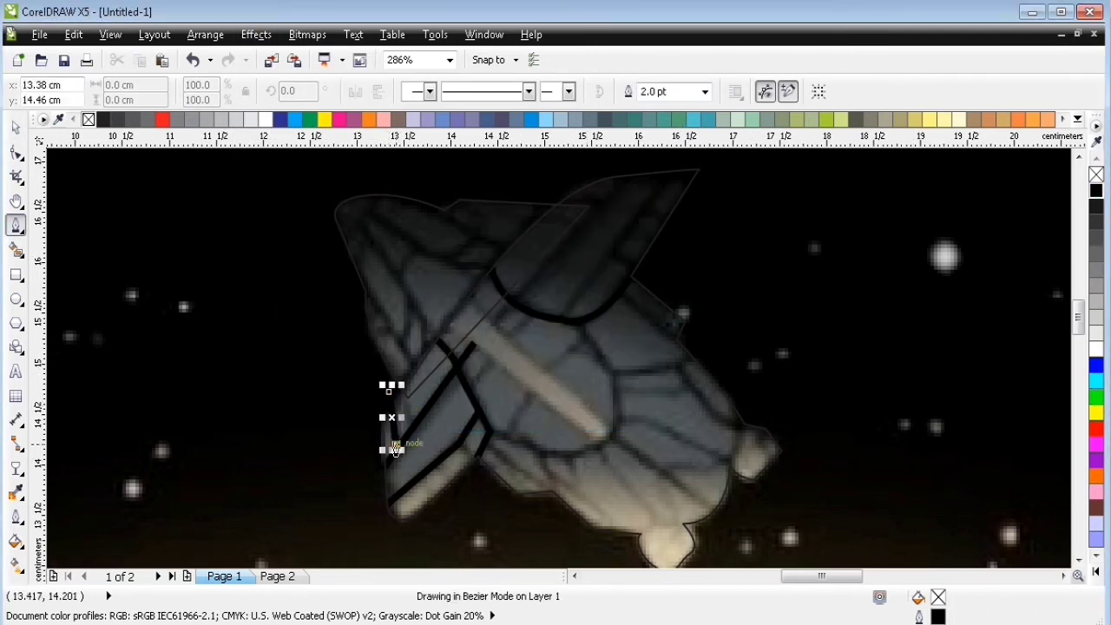
{"action": "left_click", "coordinate": [410, 425]}
{"action": "left_click", "coordinate": [394, 372]}
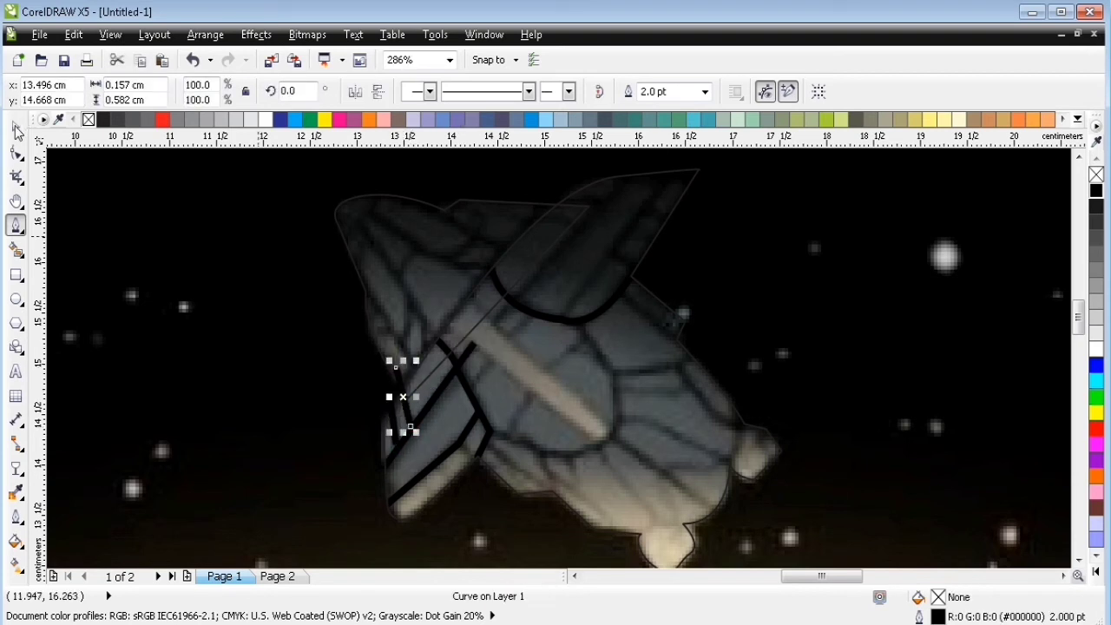
{"action": "key", "text": "space"}
{"action": "left_click", "coordinate": [494, 185], "text": "shift"}
{"action": "left_click", "coordinate": [257, 36]}
{"action": "mouse_move", "coordinate": [295, 298]}
{"action": "left_click", "coordinate": [434, 298]}
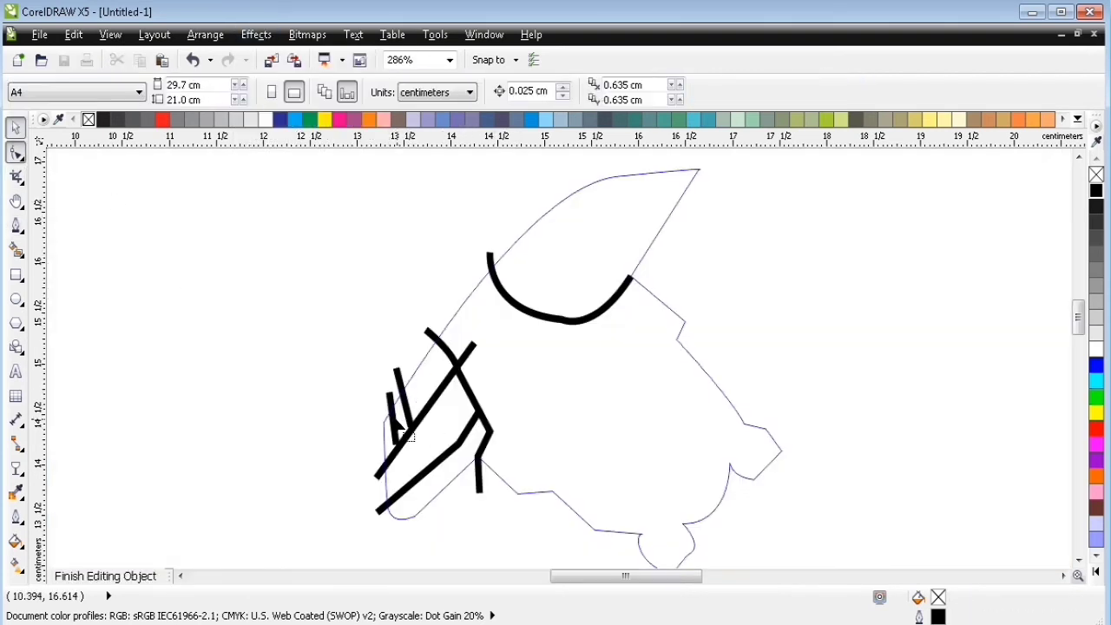
Edit a short fin line within the PowerClip contents using the Shape tool and finish editing.
{"action": "key", "text": "F10"}
{"action": "key", "text": "space"}
{"action": "left_click", "coordinate": [330, 300], "text": "ctrl"}
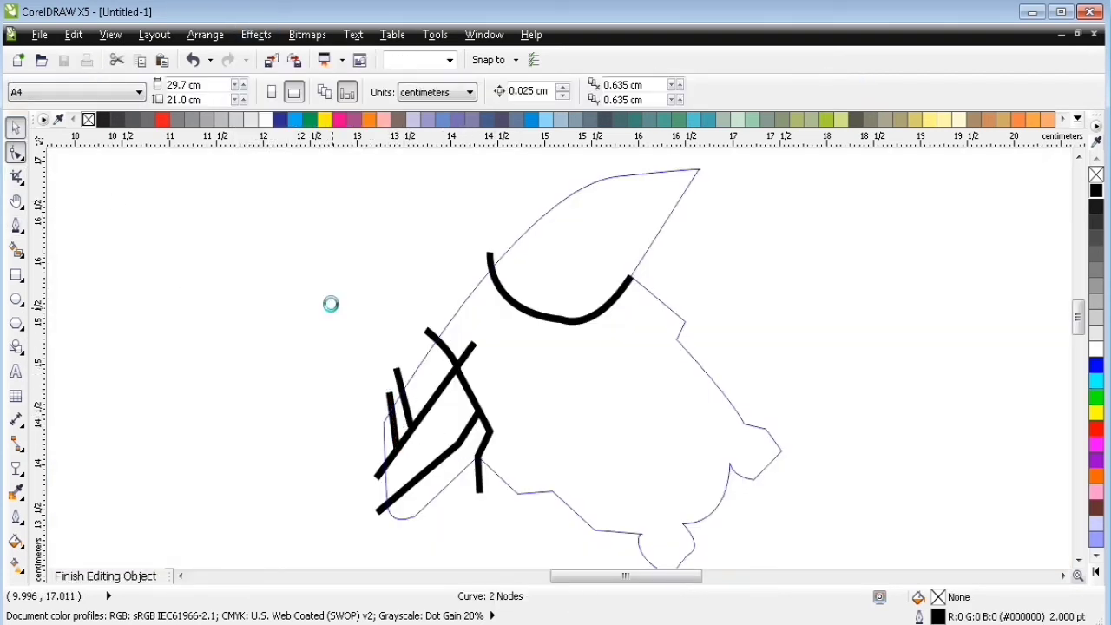
{"action": "left_click", "coordinate": [1079, 158]}
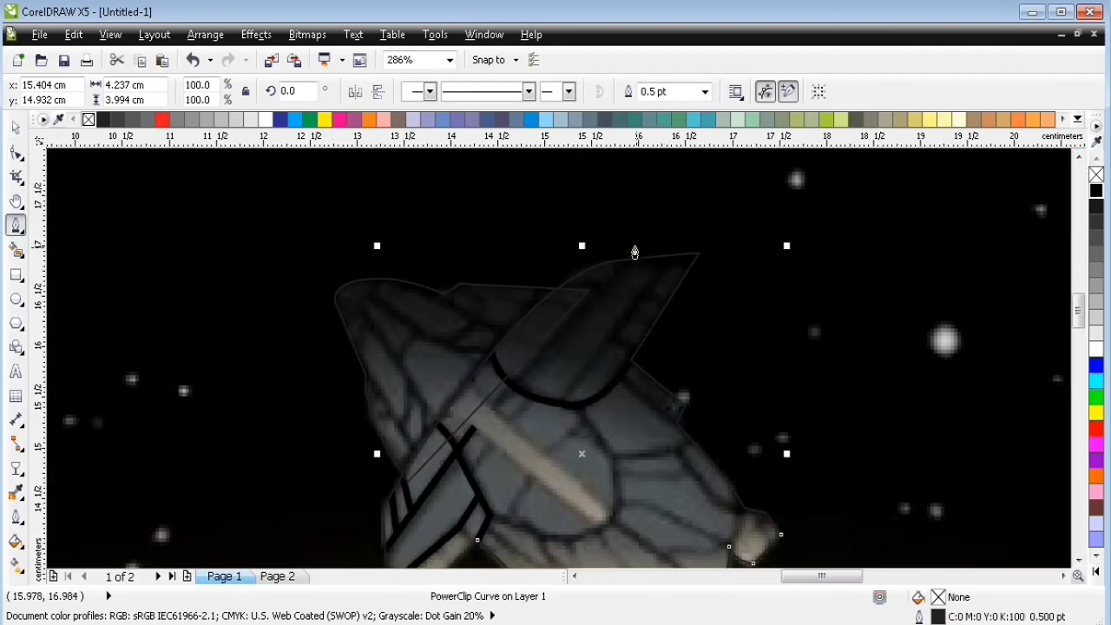
{"action": "left_click", "coordinate": [637, 246]}
{"action": "left_click", "coordinate": [588, 291]}
{"action": "key", "text": "space"}
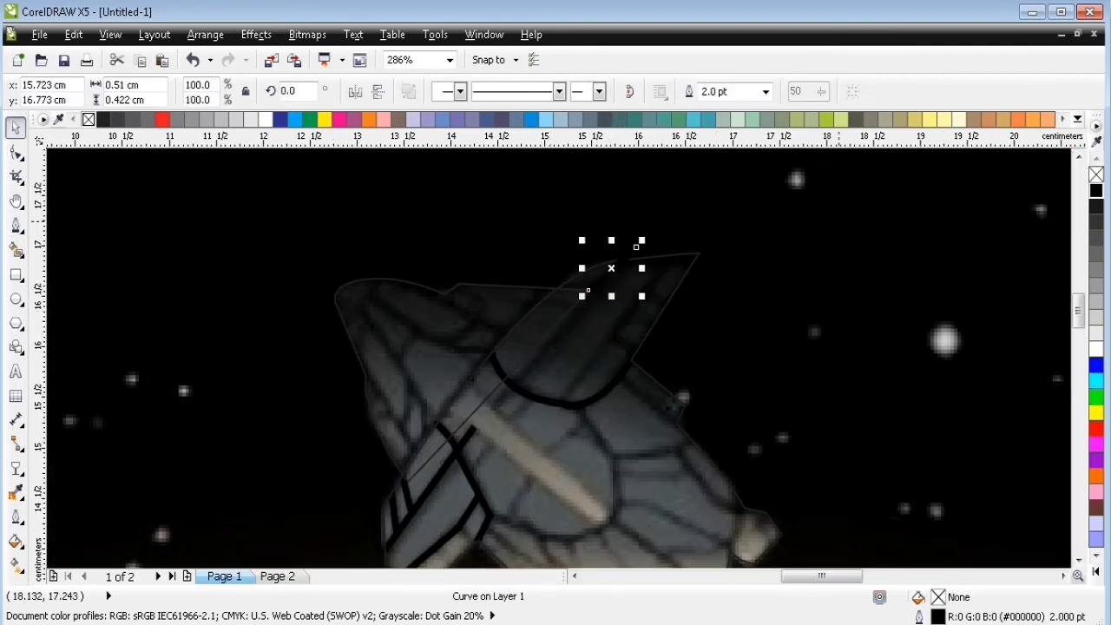
{"action": "key", "text": "Escape"}
Draw a long diagonal panel line through the upper fin to below its base curve and PowerClip it into the body.
{"action": "key", "text": "space"}
{"action": "left_click", "coordinate": [491, 413]}
{"action": "key", "text": "space"}
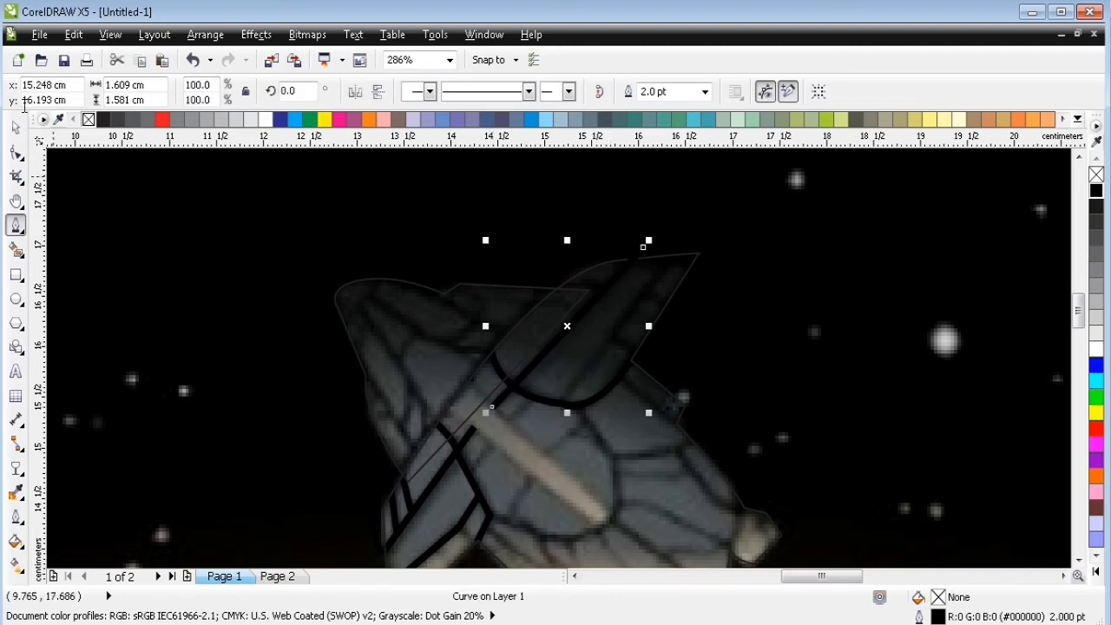
{"action": "left_click", "coordinate": [256, 35]}
{"action": "key", "text": "Escape"}
{"action": "left_click", "coordinate": [633, 441]}
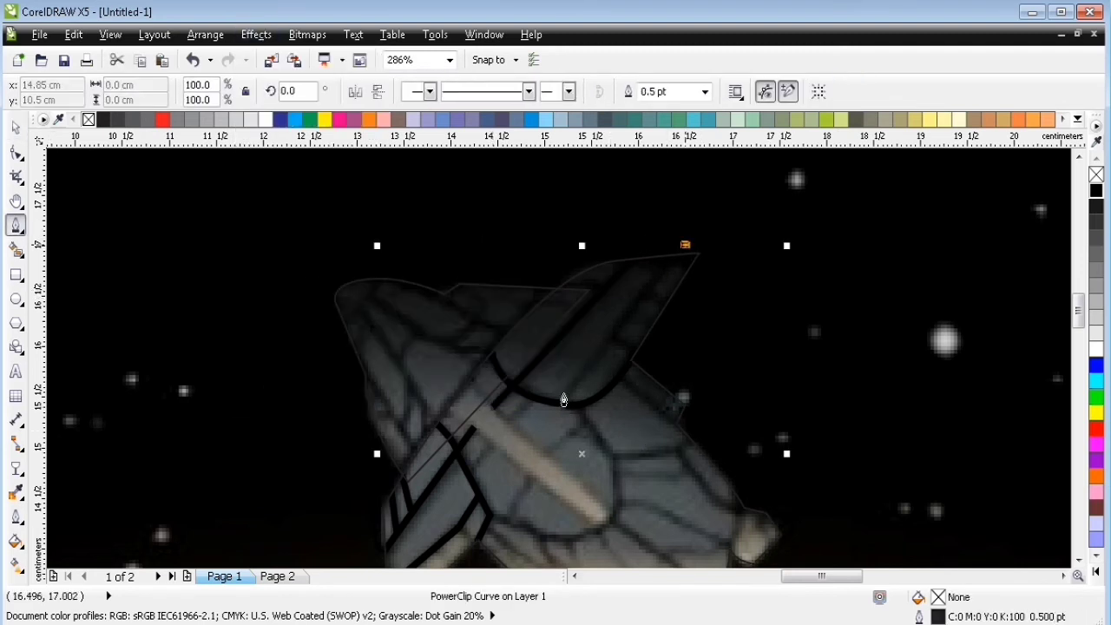
Draw a second diagonal panel line from the upper fin's base curve to its tip and PowerClip it into the body.
{"action": "left_click", "coordinate": [561, 403]}
{"action": "left_click", "coordinate": [685, 244]}
{"action": "key", "text": "space"}
{"action": "left_click", "coordinate": [256, 35]}
{"action": "mouse_move", "coordinate": [287, 296]}
{"action": "left_click", "coordinate": [438, 298]}
{"action": "left_click", "coordinate": [608, 343]}
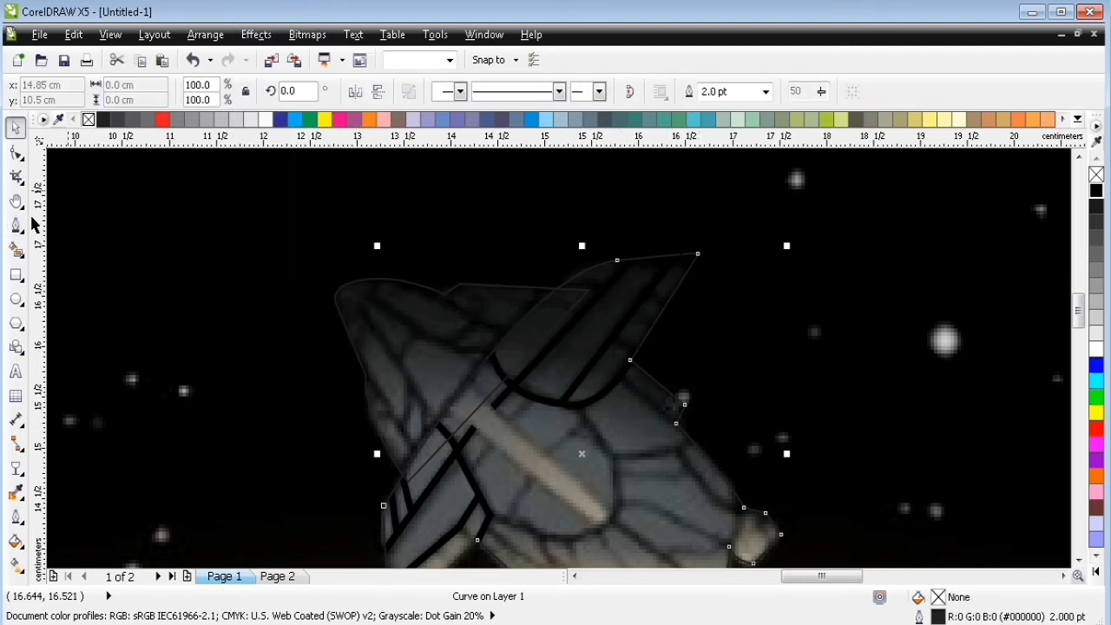
Draw three short cross lines near the upper fin's outer edge and place them inside the body's PowerClip.
{"action": "key", "text": "space"}
{"action": "left_click", "coordinate": [608, 338]}
{"action": "left_click", "coordinate": [664, 364]}
{"action": "left_click", "coordinate": [633, 312]}
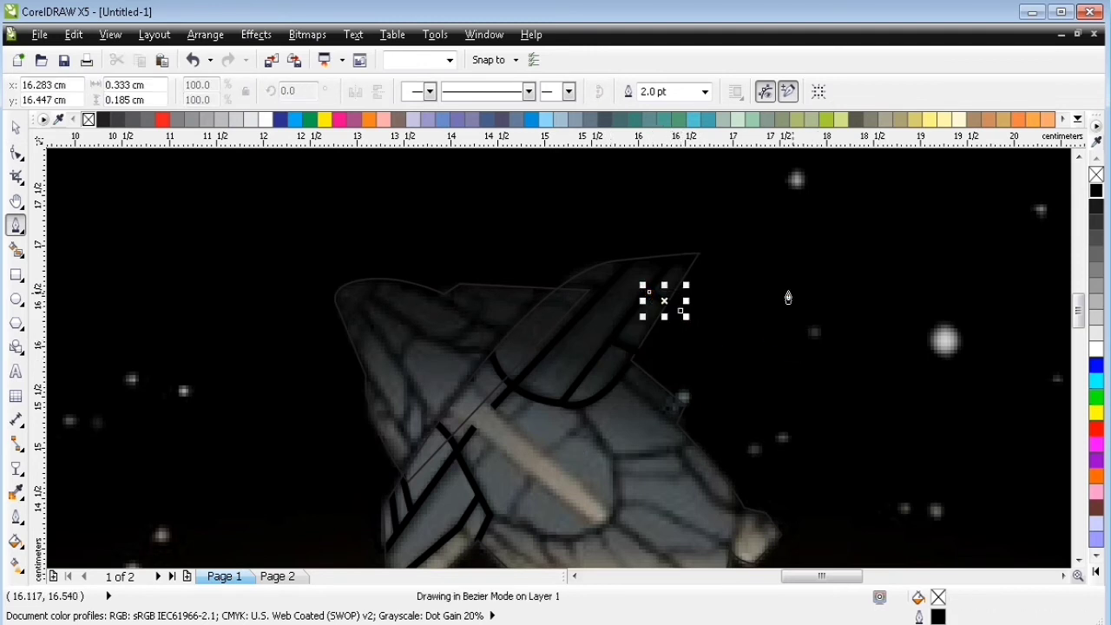
{"action": "left_click", "coordinate": [663, 325]}
{"action": "key", "text": "space"}
{"action": "left_click_drag", "start_coordinate": [756, 251], "coordinate": [585, 372]}
{"action": "left_click", "coordinate": [256, 35]}
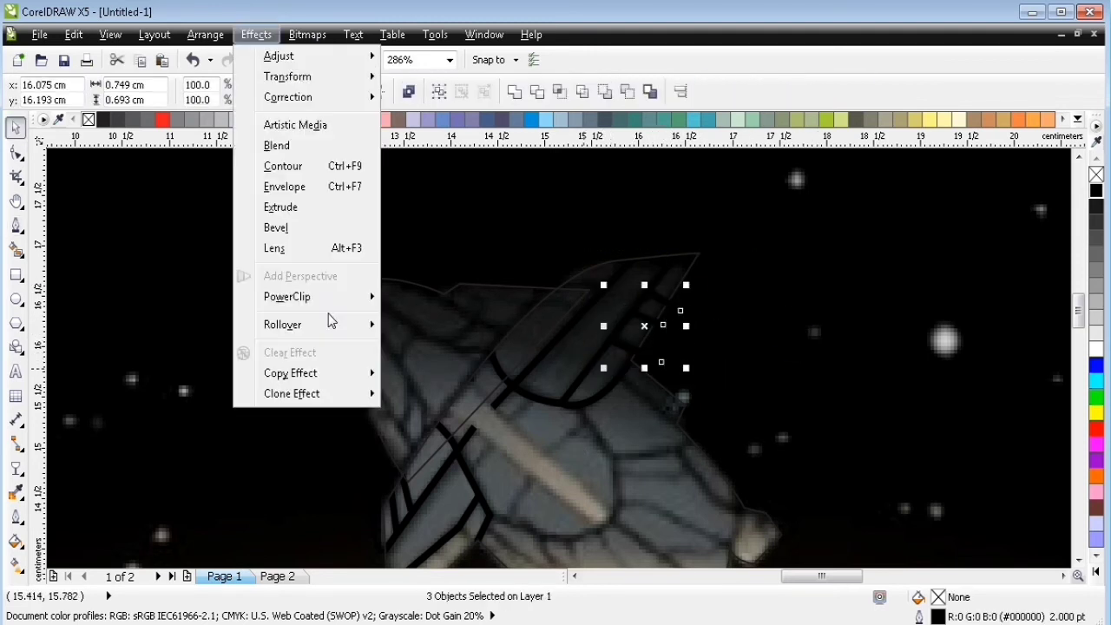
{"action": "mouse_move", "coordinate": [287, 296]}
{"action": "left_click", "coordinate": [439, 298]}
{"action": "scroll", "coordinate": [573, 449], "scroll_direction": "down", "scroll_amount": 2}
{"action": "left_click", "coordinate": [573, 449]}
Trace the rounded central panel's outline from the lower-left fin base around to the upper fin's base curve and PowerClip it into the body.
{"action": "key", "text": "space"}
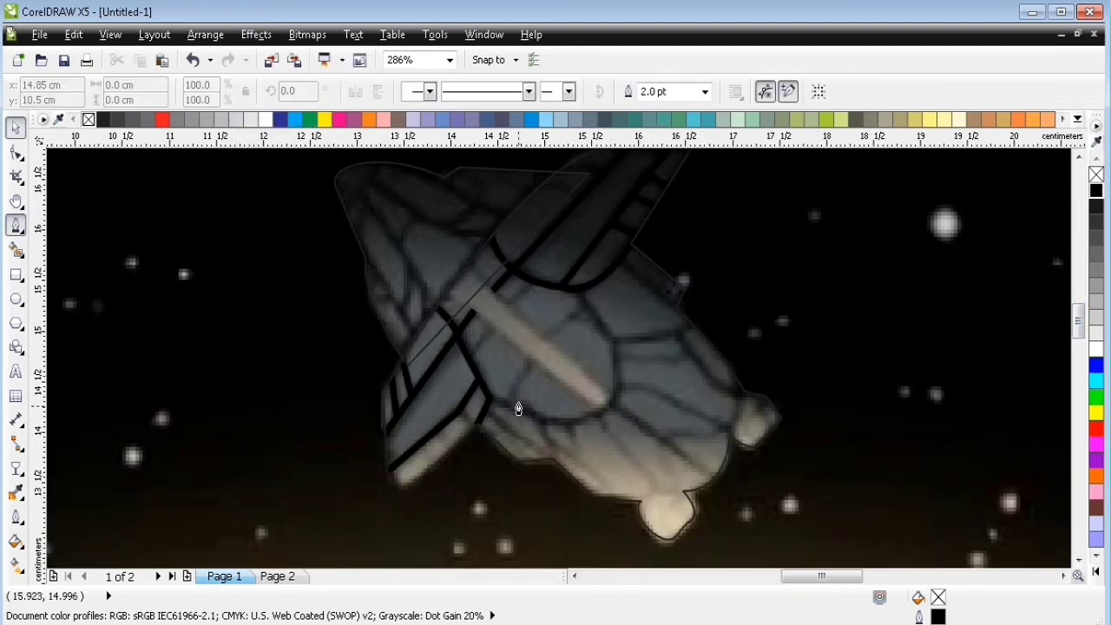
{"action": "left_click", "coordinate": [527, 407]}
{"action": "left_click", "coordinate": [543, 422]}
{"action": "left_click", "coordinate": [575, 424]}
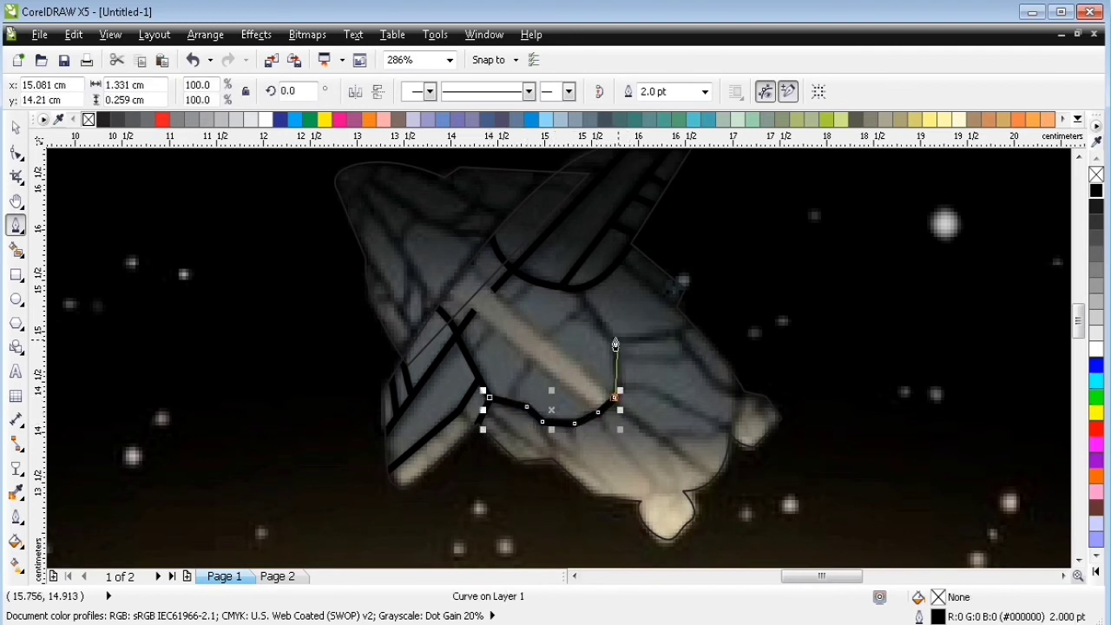
{"action": "left_click", "coordinate": [257, 34]}
{"action": "mouse_move", "coordinate": [287, 296]}
{"action": "left_click", "coordinate": [469, 297]}
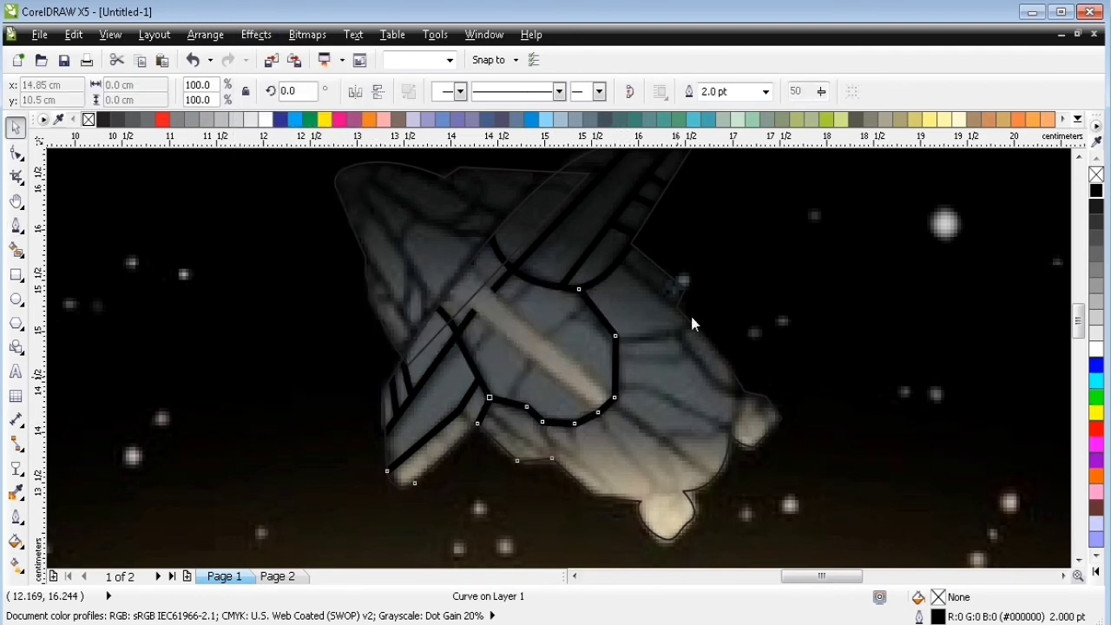
{"action": "left_click", "coordinate": [690, 321]}
Draw a line from the hull's rear edge along the upper side of the central stripe and PowerClip it into the body.
{"action": "left_click", "coordinate": [726, 493]}
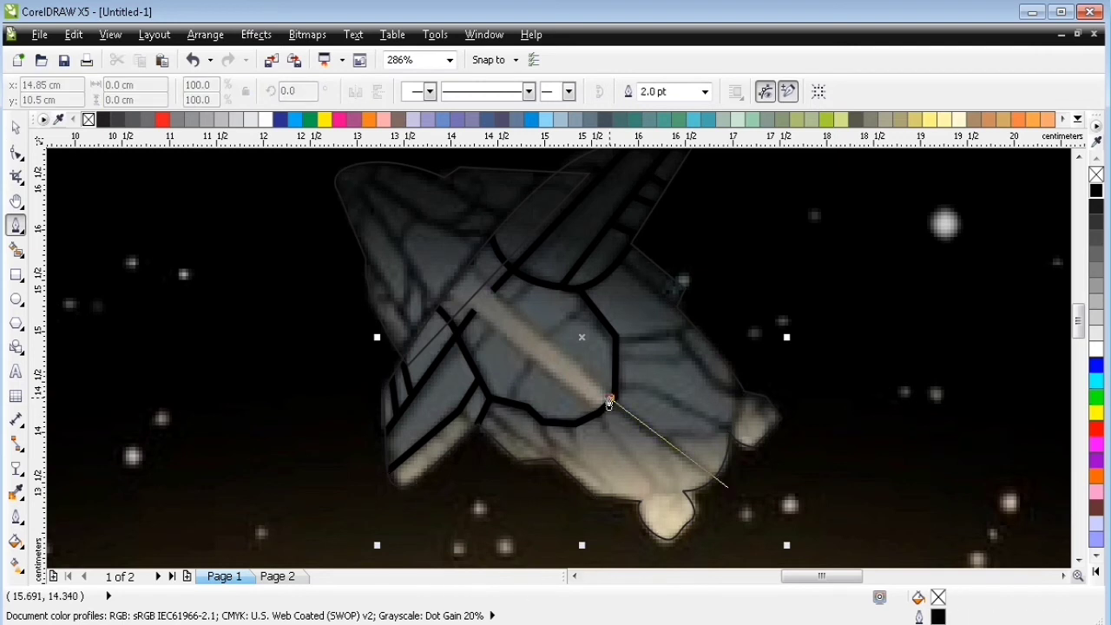
{"action": "left_click", "coordinate": [608, 402]}
{"action": "left_click", "coordinate": [472, 258]}
{"action": "key", "text": "space"}
{"action": "left_click", "coordinate": [256, 34]}
{"action": "mouse_move", "coordinate": [343, 296]}
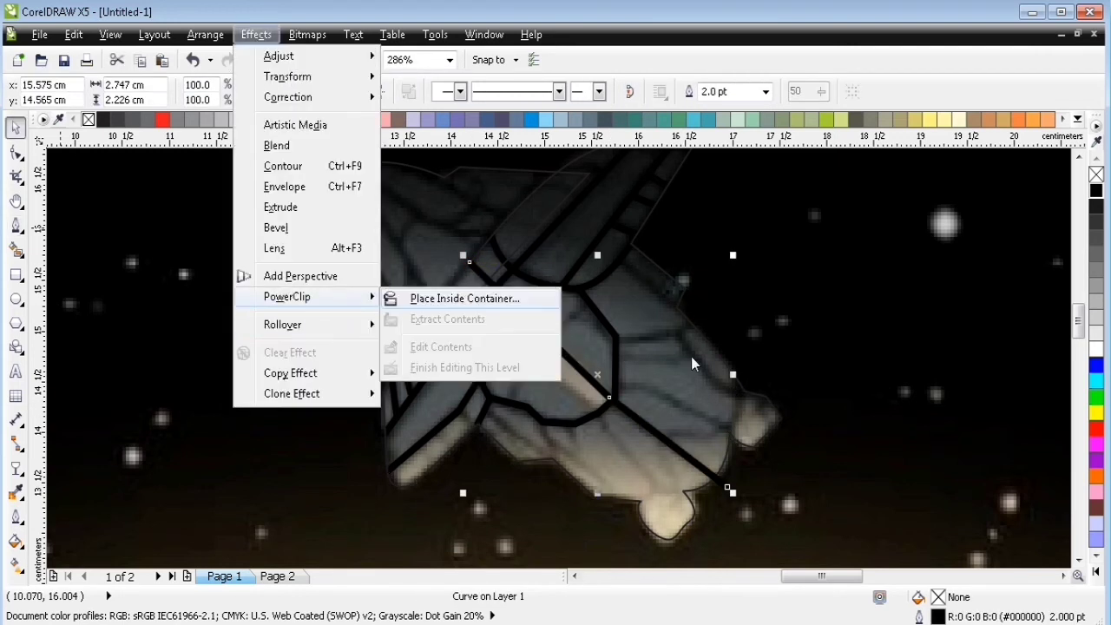
{"action": "left_click", "coordinate": [495, 298]}
{"action": "left_click", "coordinate": [691, 356]}
Draw a bent line from the lower nozzle along the lower side of the central stripe and PowerClip it into the body.
{"action": "key", "text": "space"}
{"action": "left_click_drag", "start_coordinate": [618, 515], "coordinate": [657, 495]}
{"action": "left_click", "coordinate": [599, 407]}
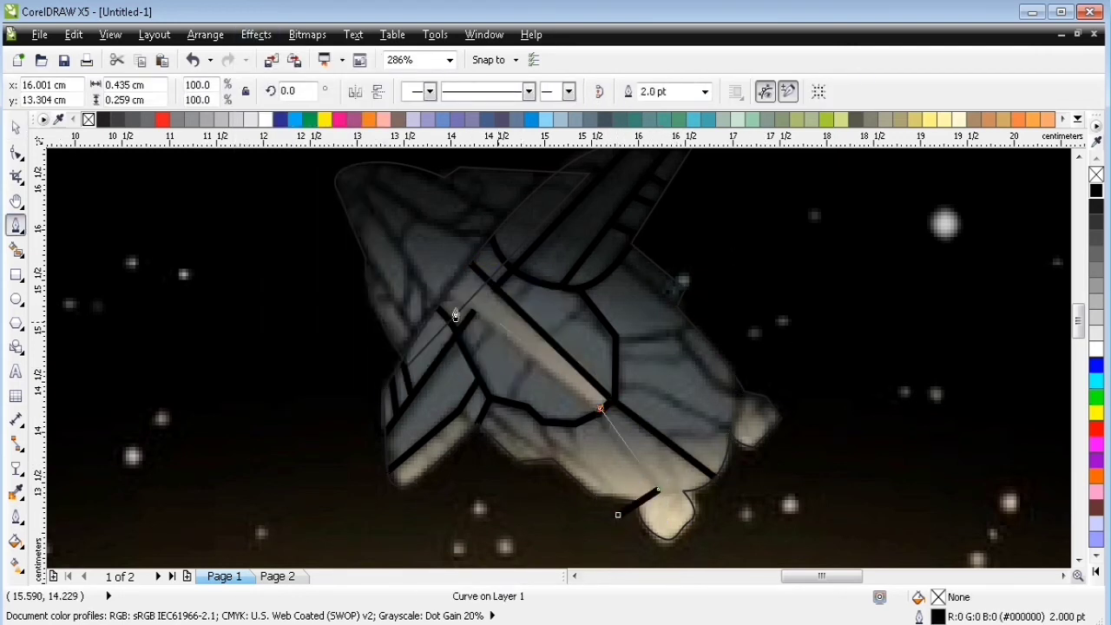
{"action": "left_click", "coordinate": [444, 284]}
{"action": "key", "text": "space"}
{"action": "left_click", "coordinate": [256, 34]}
{"action": "mouse_move", "coordinate": [287, 296]}
{"action": "left_click", "coordinate": [653, 386]}
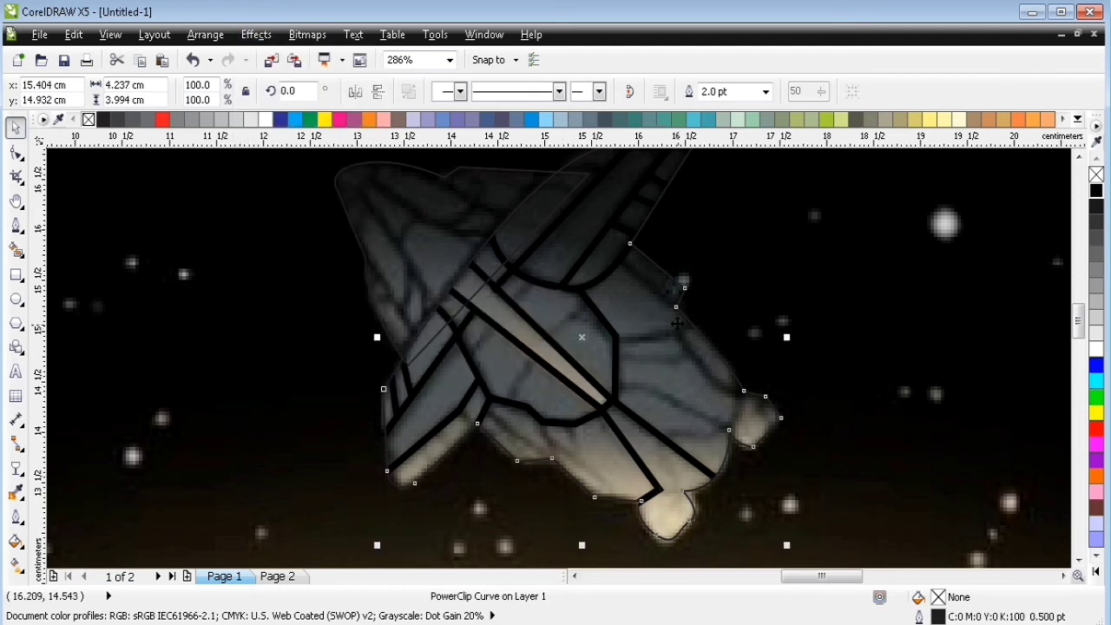
Draw short cross lines on both sides of the central stripe, inside the rounded central panel.
{"action": "key", "text": "space"}
{"action": "double_click", "coordinate": [493, 327]}
{"action": "left_click", "coordinate": [531, 283]}
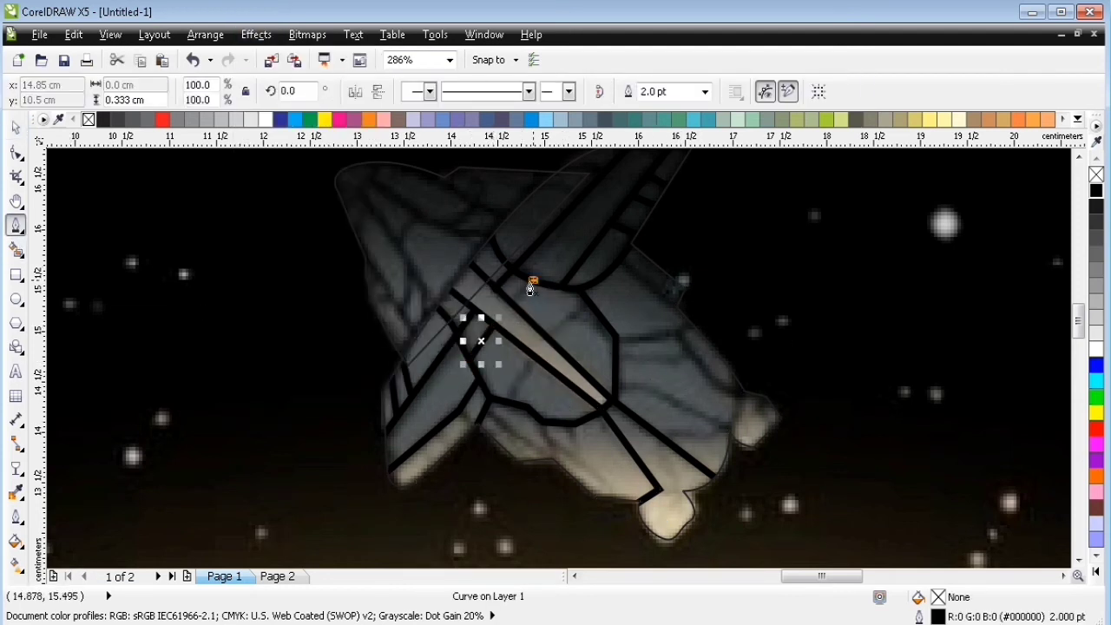
{"action": "double_click", "coordinate": [511, 303]}
{"action": "left_click", "coordinate": [589, 303]}
{"action": "double_click", "coordinate": [548, 336]}
Draw the panel lines along the hull's lower edge, including the short connecting line below the central panel.
{"action": "left_click", "coordinate": [485, 405]}
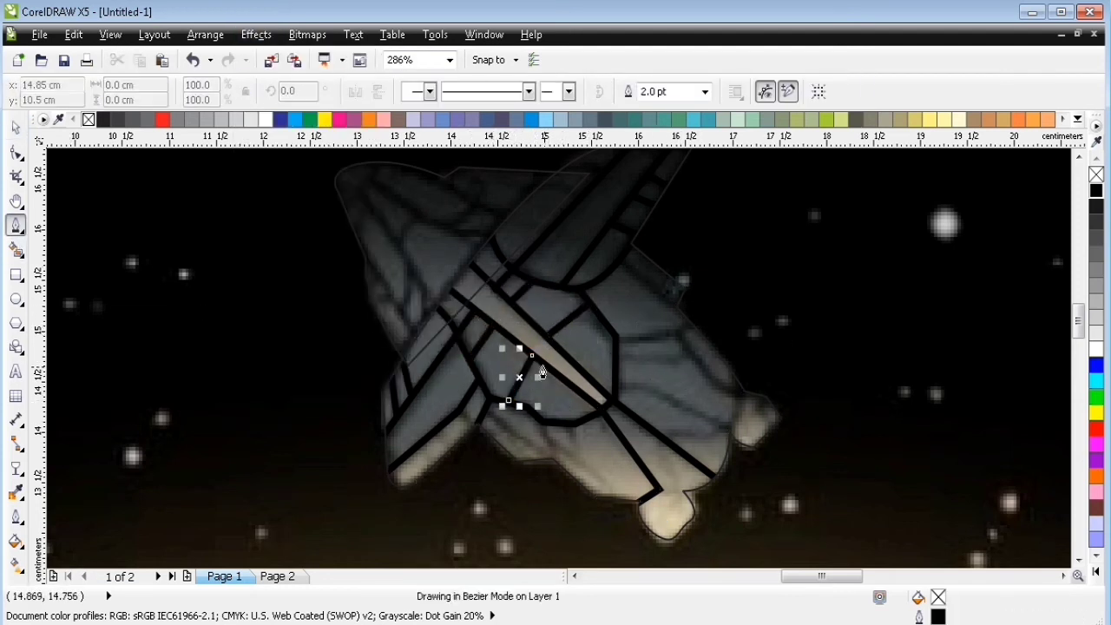
{"action": "double_click", "coordinate": [549, 458]}
{"action": "left_click", "coordinate": [544, 426]}
{"action": "double_click", "coordinate": [618, 499]}
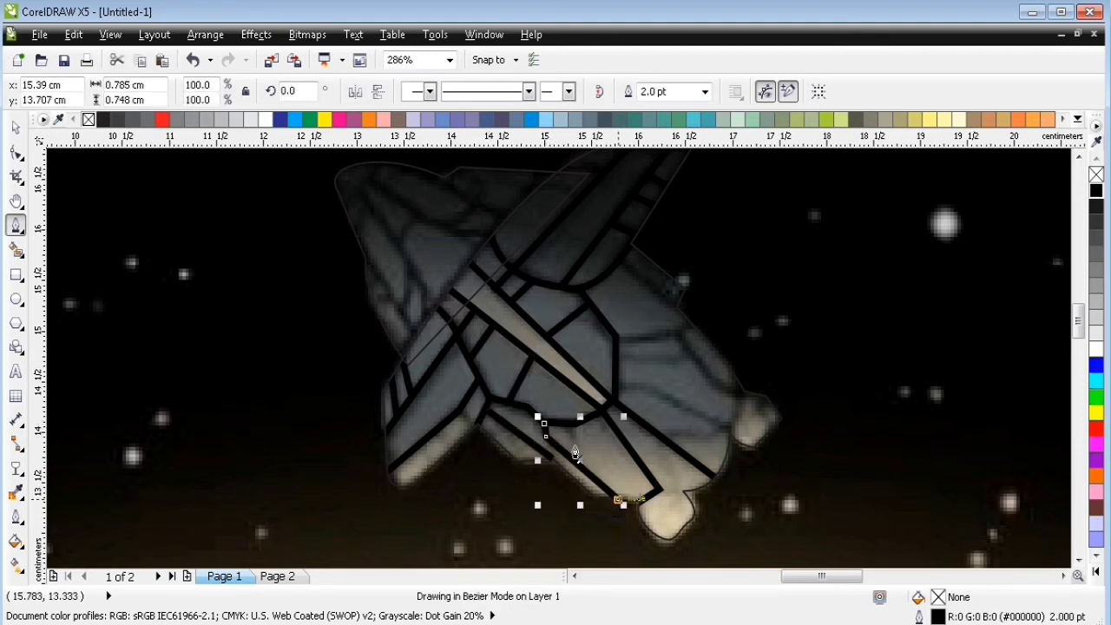
{"action": "left_click", "coordinate": [569, 428]}
{"action": "double_click", "coordinate": [571, 460]}
Draw two bent panel lines across the hull's rear section, meeting near the upper nozzle.
{"action": "left_click", "coordinate": [612, 384]}
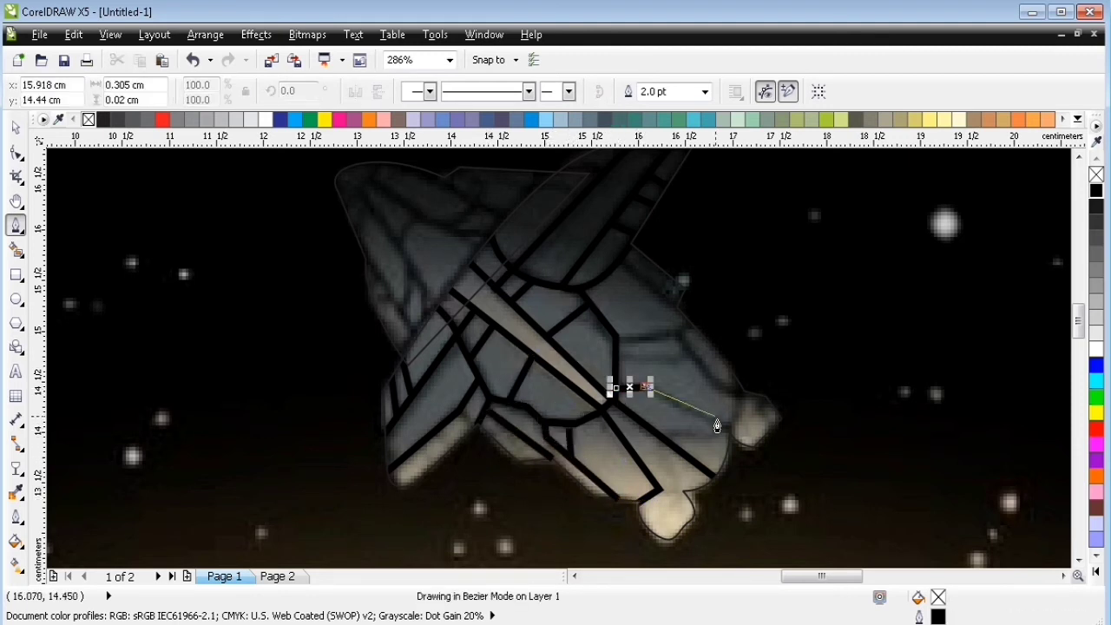
{"action": "double_click", "coordinate": [732, 432]}
{"action": "left_click", "coordinate": [661, 434]}
{"action": "left_click", "coordinate": [710, 439]}
{"action": "double_click", "coordinate": [725, 429]}
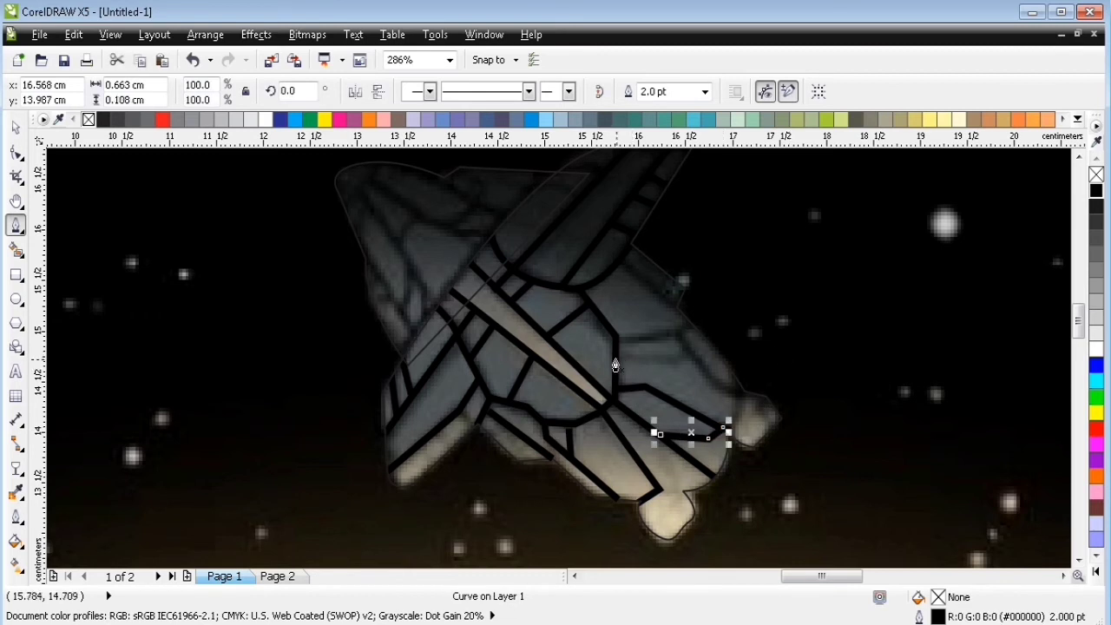
Draw two nearly horizontal panel lines from the central panel's right side towards the hull's upper-right edge.
{"action": "left_click", "coordinate": [616, 359]}
{"action": "left_click", "coordinate": [673, 360]}
{"action": "left_click", "coordinate": [617, 338]}
{"action": "left_click", "coordinate": [678, 336]}
{"action": "double_click", "coordinate": [693, 327]}
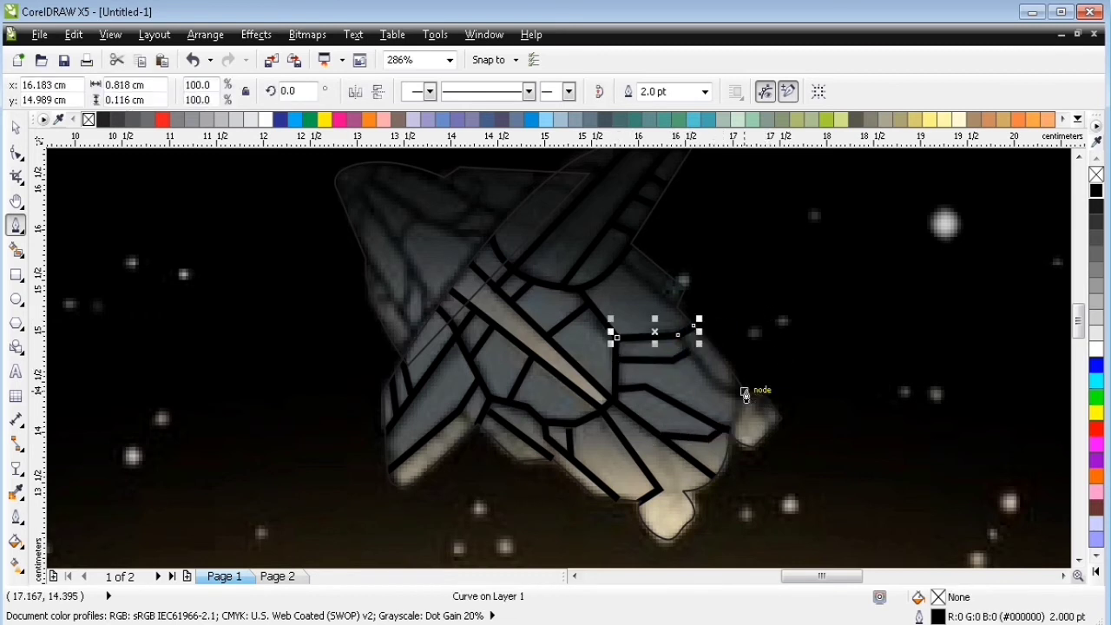
Draw a bent line along the hull's right edge and short lines at the upper nozzle's base and tip.
{"action": "left_click", "coordinate": [769, 384]}
{"action": "left_click", "coordinate": [744, 391]}
{"action": "left_click", "coordinate": [715, 388]}
{"action": "double_click", "coordinate": [677, 333]}
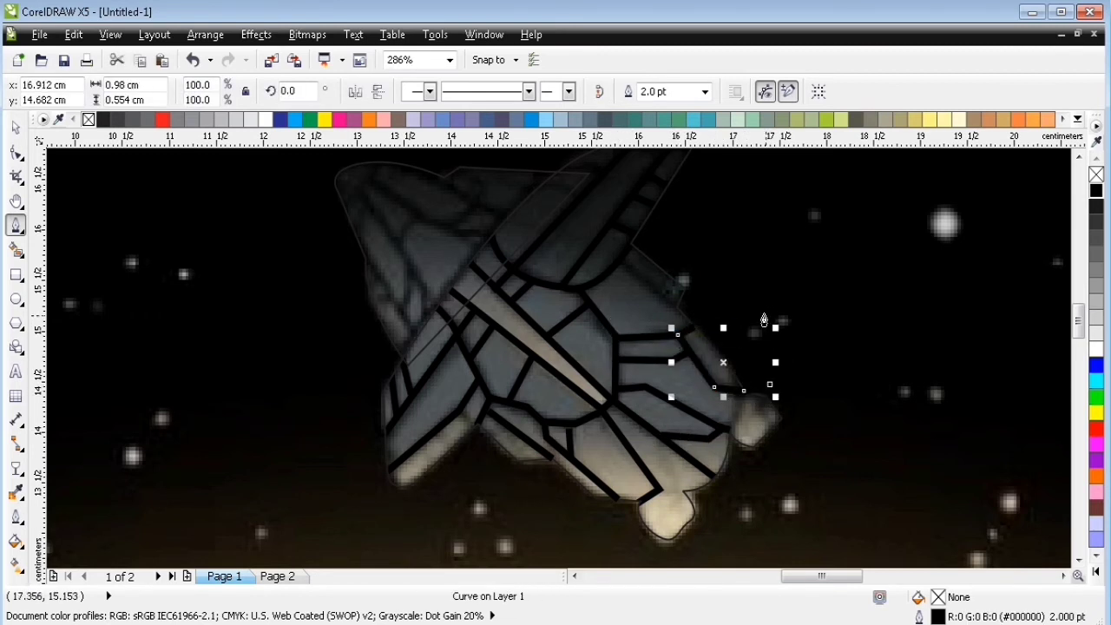
{"action": "left_click", "coordinate": [748, 421]}
{"action": "double_click", "coordinate": [764, 389]}
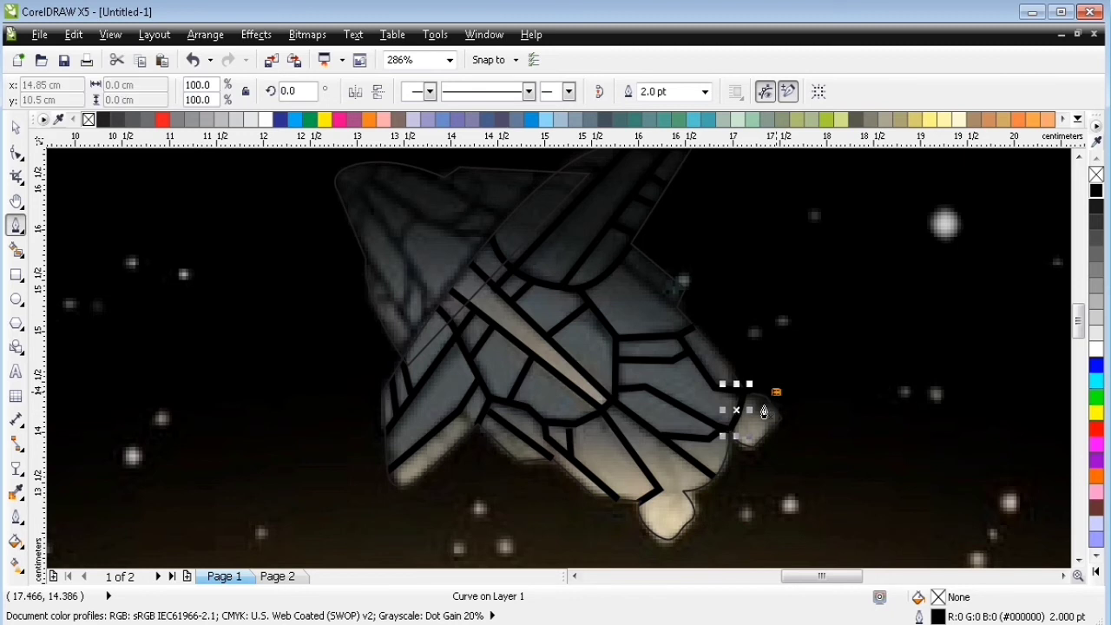
Draw a line across the base of the hull's upper-right protrusion and a short line at the lower-left fin's inner edge.
{"action": "left_click", "coordinate": [677, 305]}
{"action": "double_click", "coordinate": [622, 263]}
{"action": "scroll", "coordinate": [521, 425], "scroll_direction": "up", "scroll_amount": 1}
{"action": "left_click", "coordinate": [477, 467]}
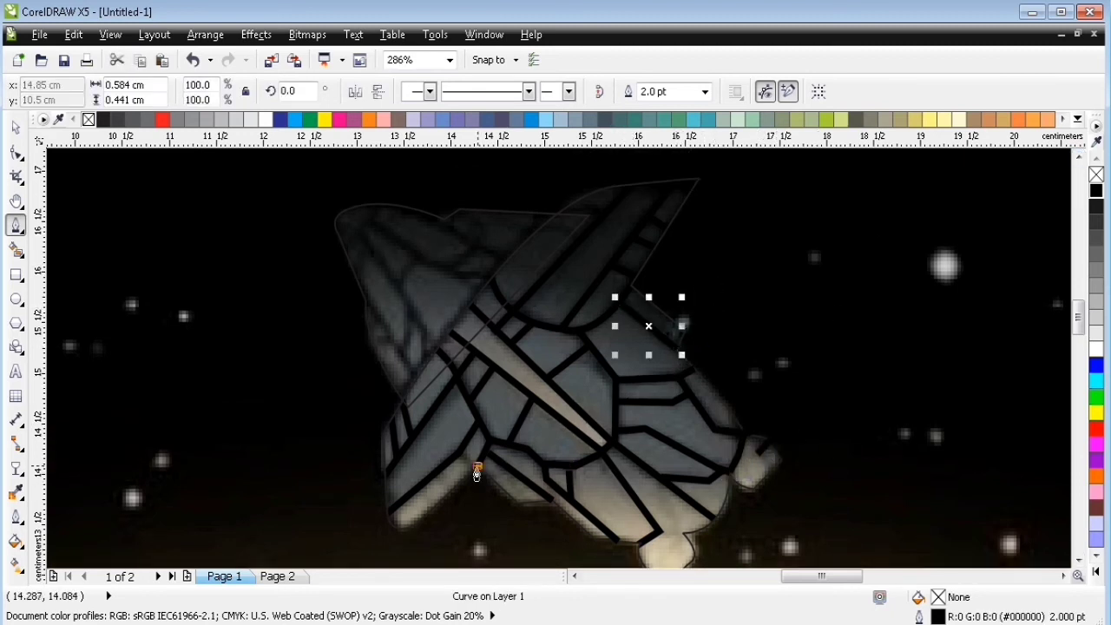
{"action": "double_click", "coordinate": [460, 462]}
{"action": "scroll", "coordinate": [434, 265], "scroll_direction": "up", "scroll_amount": 1}
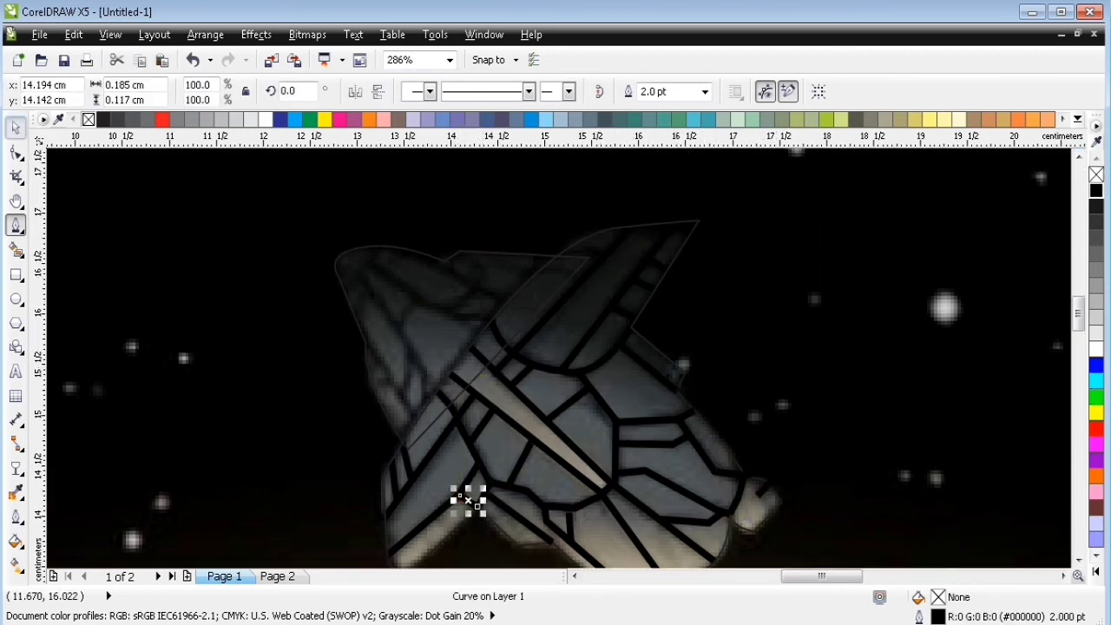
Select all the loose panel lines on the ship and place them inside the body's PowerClip.
{"action": "left_click", "coordinate": [16, 128]}
{"action": "scroll", "coordinate": [753, 289], "scroll_direction": "down", "scroll_amount": 1}
{"action": "left_click_drag", "start_coordinate": [836, 239], "coordinate": [696, 353]}
{"action": "left_click_drag", "start_coordinate": [550, 486], "coordinate": [549, 486]}
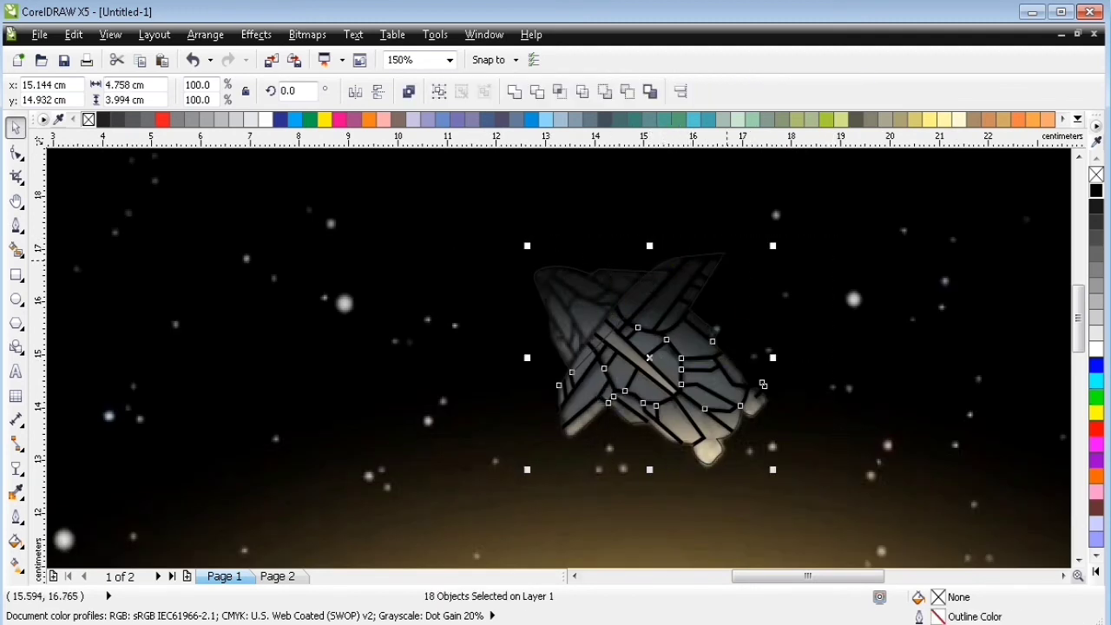
{"action": "left_click_drag", "start_coordinate": [802, 303], "coordinate": [533, 491]}
{"action": "mouse_move", "coordinate": [354, 284]}
{"action": "left_click", "coordinate": [469, 284]}
{"action": "left_click", "coordinate": [681, 270]}
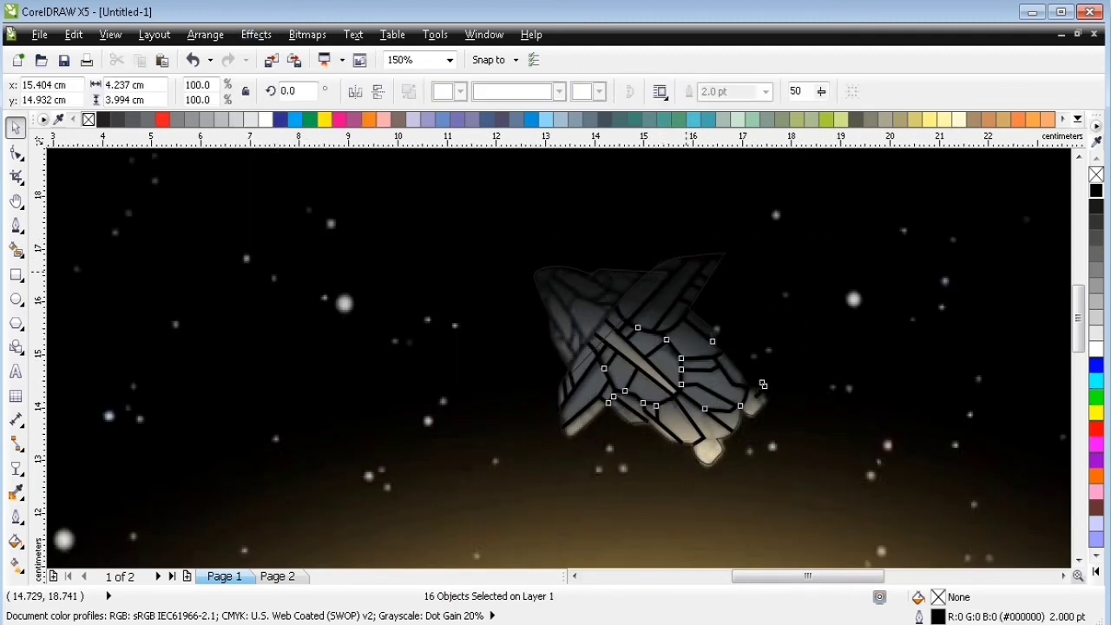
Fill the ship's body with the dark grey #373C3C sampled from the reference image.
{"action": "left_click_drag", "start_coordinate": [784, 230], "coordinate": [574, 366]}
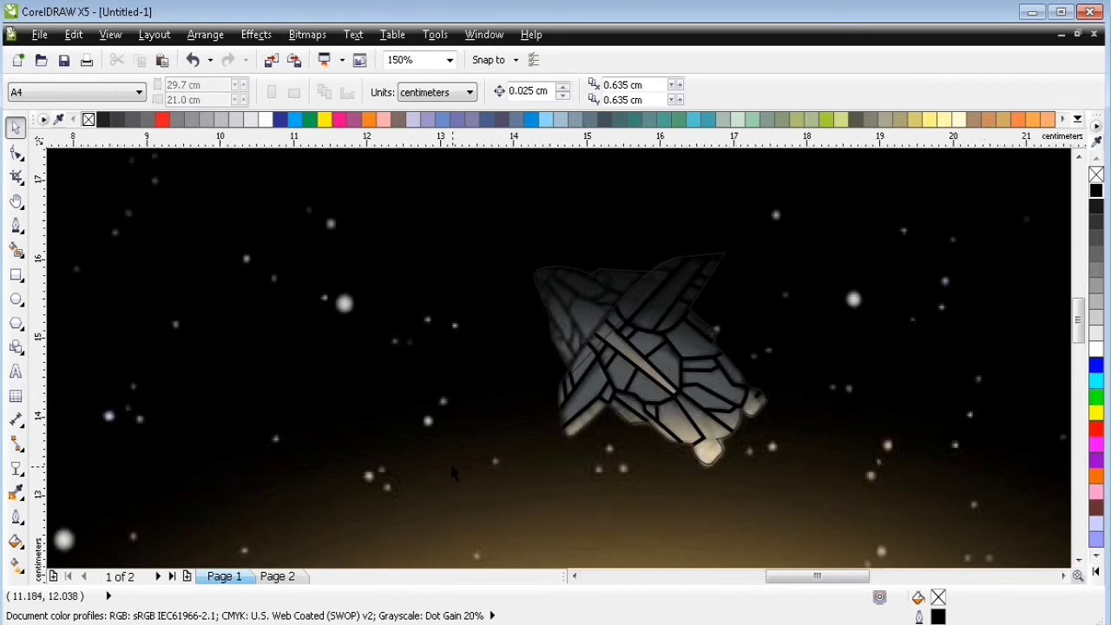
{"action": "scroll", "coordinate": [764, 381], "scroll_direction": "up", "scroll_amount": 1}
{"action": "left_click", "coordinate": [15, 492]}
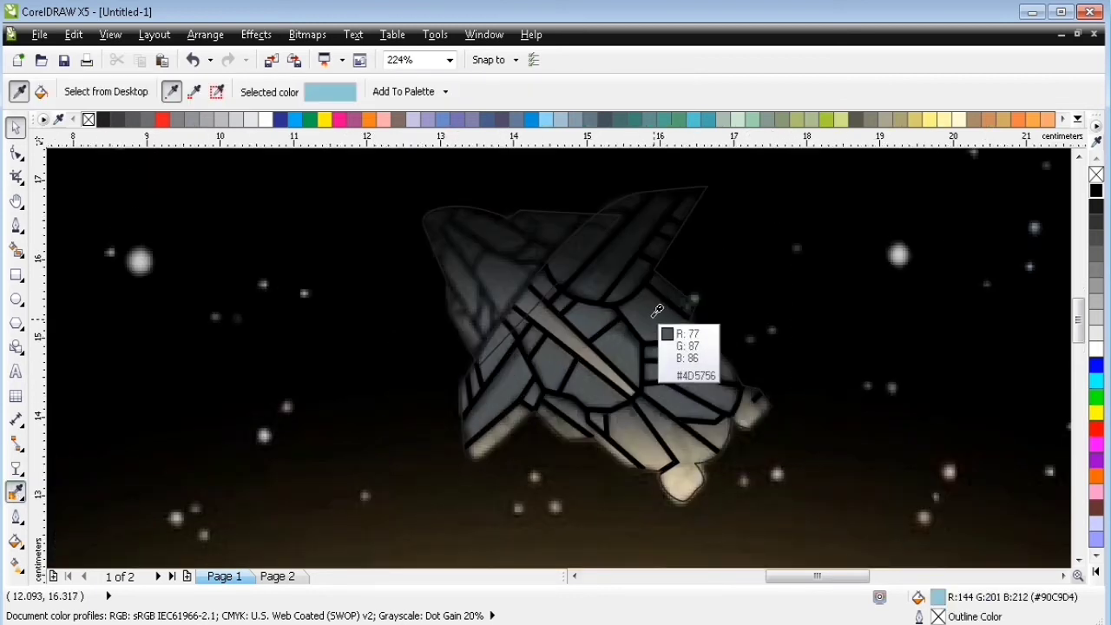
{"action": "left_click", "coordinate": [652, 315]}
{"action": "left_click", "coordinate": [666, 322]}
{"action": "key", "text": "space"}
Give the ship's body a black 2.0 pt outline and move it to page 2.
{"action": "left_click", "coordinate": [692, 487]}
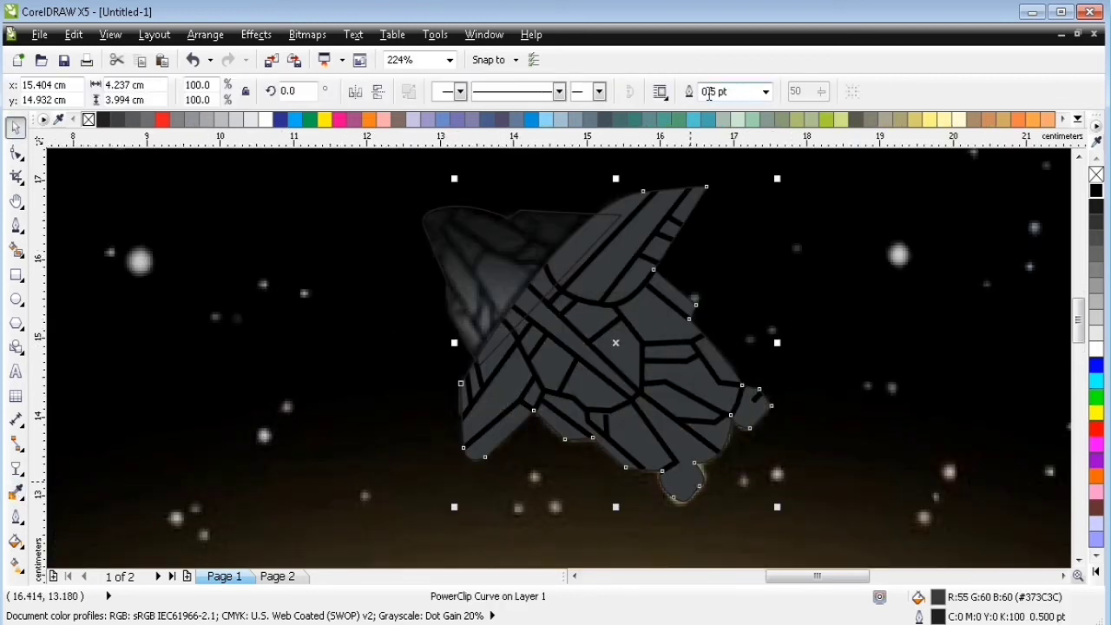
{"action": "left_click", "coordinate": [230, 289]}
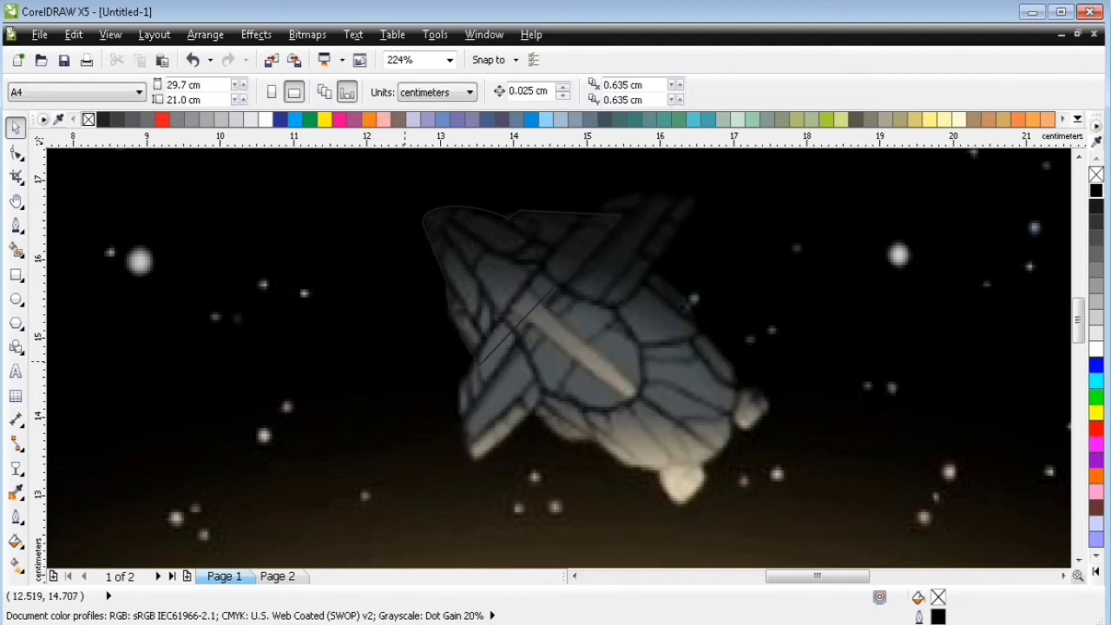
{"action": "key", "text": "Page_Down"}
Trace the ship's central stripe on page 1 as a closed shape, filled with sampled grey-brown #7E7A6E and without an outline.
{"action": "key", "text": "F2"}
{"action": "left_click_drag", "start_coordinate": [409, 241], "coordinate": [717, 429]}
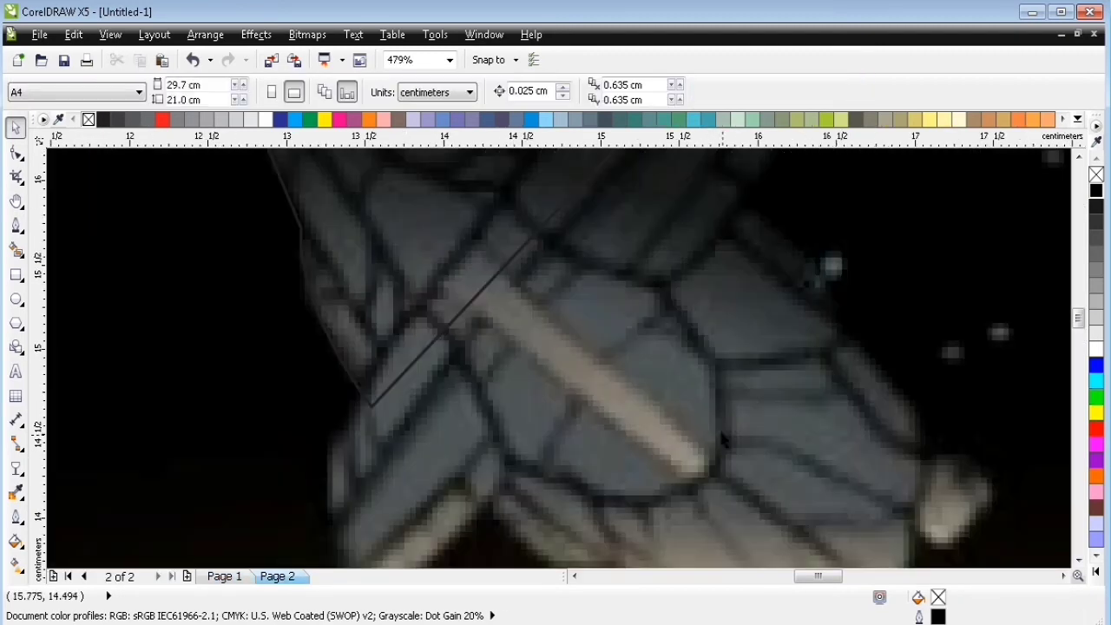
{"action": "left_click", "coordinate": [16, 225]}
{"action": "left_click", "coordinate": [439, 276]}
{"action": "left_click", "coordinate": [696, 483]}
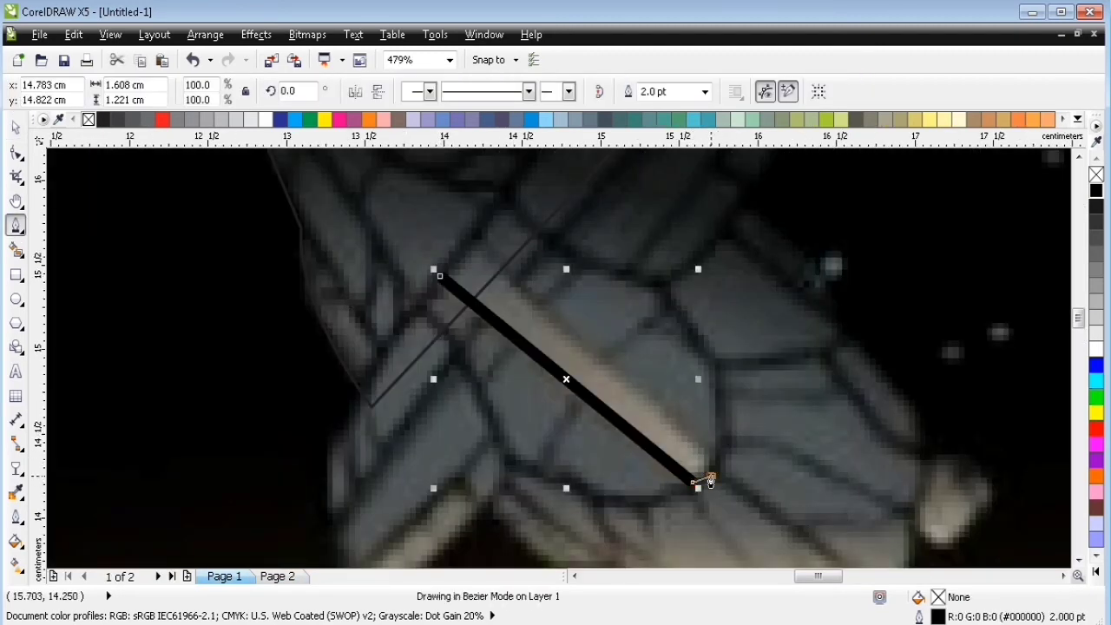
{"action": "left_click", "coordinate": [477, 234]}
{"action": "left_click", "coordinate": [440, 276]}
{"action": "left_click", "coordinate": [16, 492]}
{"action": "left_click", "coordinate": [585, 373]}
{"action": "left_click", "coordinate": [585, 372]}
{"action": "key", "text": "space"}
{"action": "right_click", "coordinate": [1096, 174]}
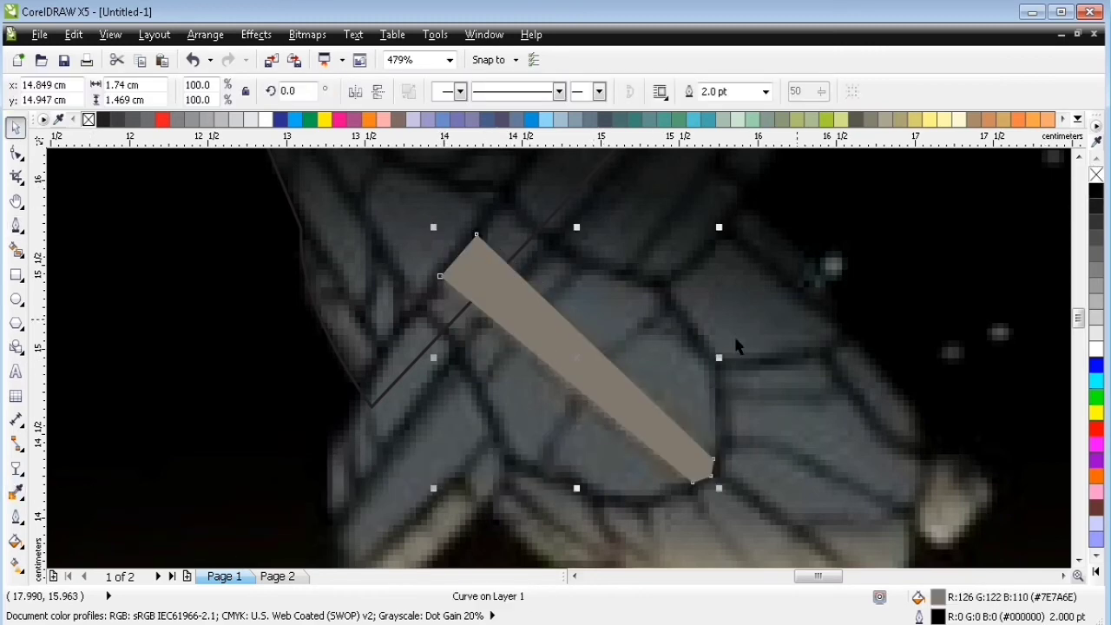
Move the central stripe to page 2 and place it inside the body's PowerClip.
{"action": "key", "text": "ctrl+x"}
{"action": "key", "text": "Page_Down"}
{"action": "key", "text": "ctrl+v"}
{"action": "left_click", "coordinate": [256, 34]}
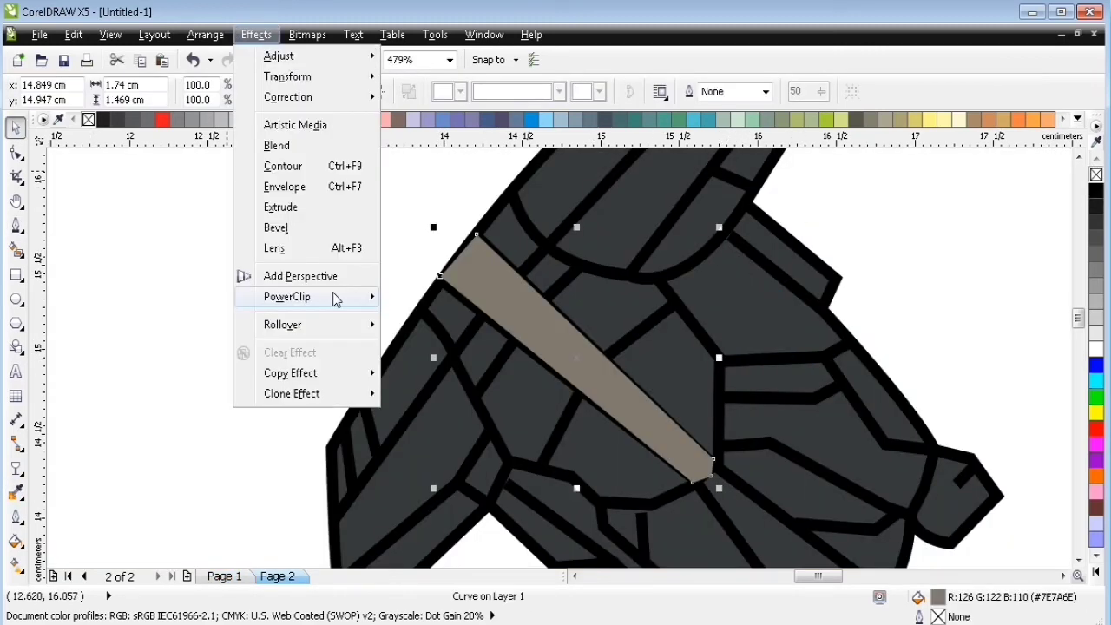
{"action": "left_click", "coordinate": [434, 297]}
{"action": "left_click", "coordinate": [762, 307]}
Within the PowerClip contents, put the stripe behind the panel lines and pull the fin line's end back to the stripe's edge.
{"action": "left_click", "coordinate": [569, 351], "text": "ctrl"}
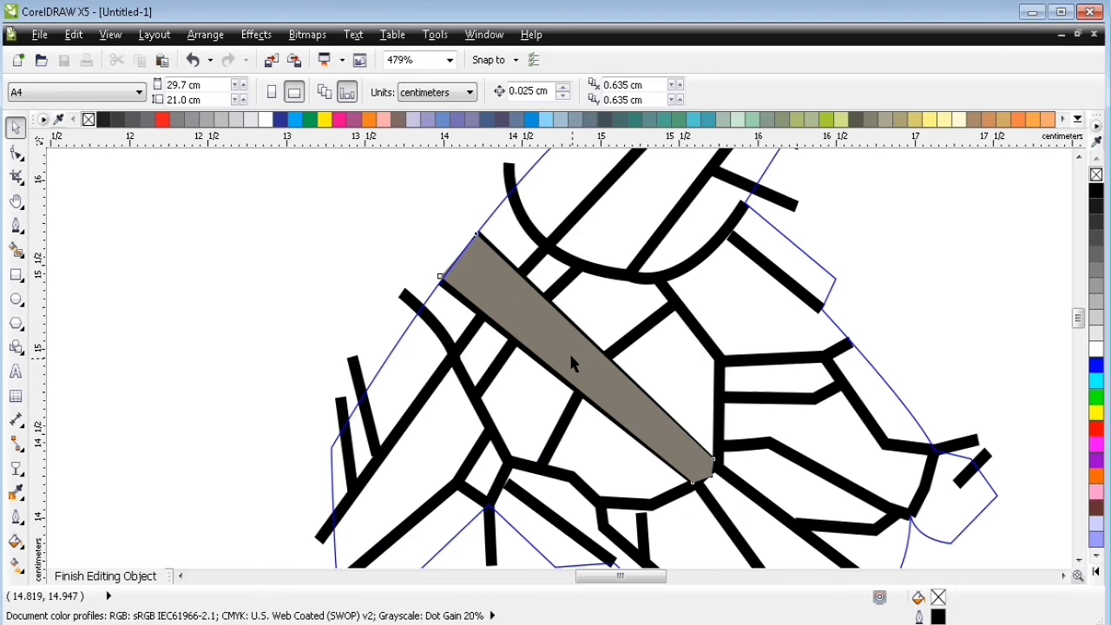
{"action": "left_click", "coordinate": [349, 266]}
{"action": "left_click", "coordinate": [531, 264]}
{"action": "left_click", "coordinate": [15, 153]}
{"action": "left_click_drag", "start_coordinate": [516, 277], "coordinate": [523, 271]}
{"action": "left_click", "coordinate": [16, 128]}
{"action": "left_click", "coordinate": [125, 268], "text": "ctrl"}
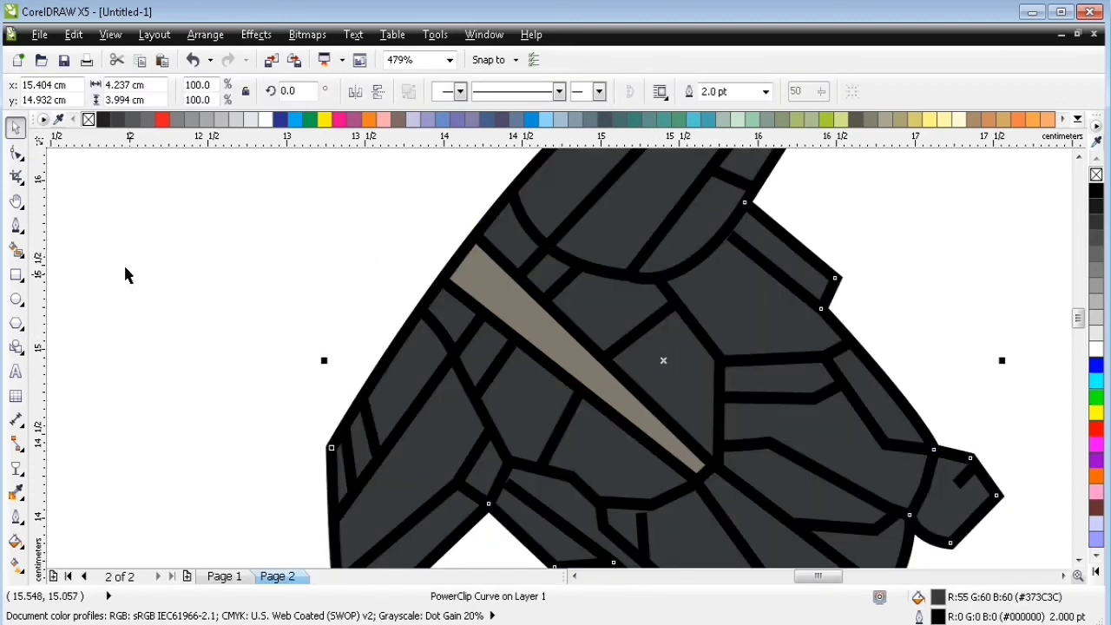
Trace one closed shape around both rear nozzles on page 1, following the hull's rear edge.
{"action": "key", "text": "Page_Up"}
{"action": "key", "text": "h"}
{"action": "left_click_drag", "start_coordinate": [823, 349], "coordinate": [787, 183]}
{"action": "left_click", "coordinate": [15, 225]}
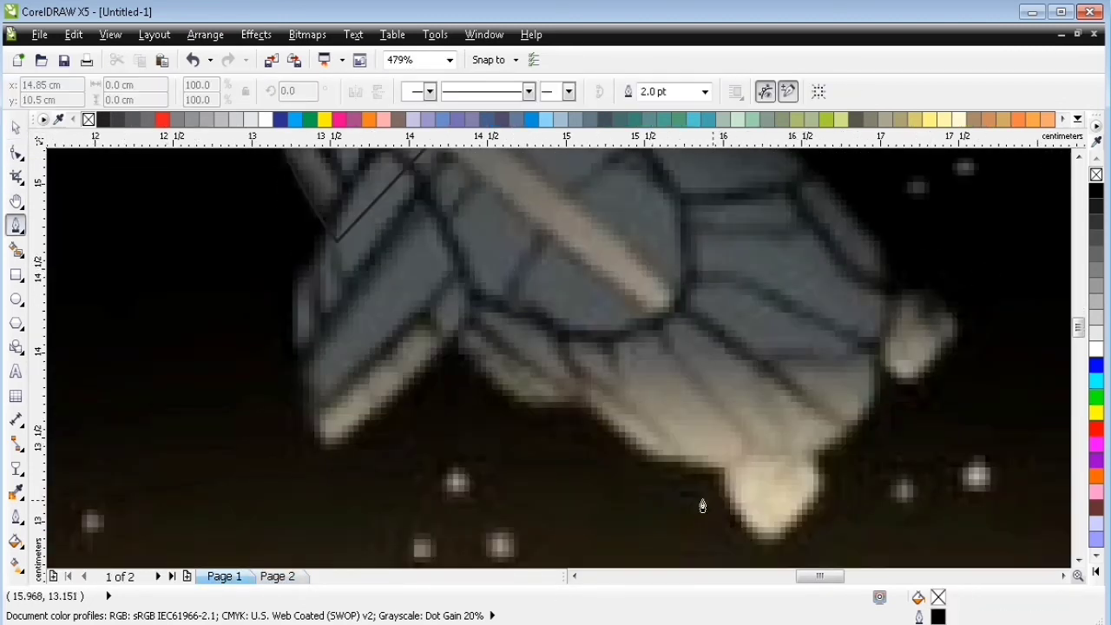
{"action": "left_click", "coordinate": [704, 501]}
{"action": "left_click", "coordinate": [725, 469]}
{"action": "left_click", "coordinate": [751, 454]}
{"action": "left_click", "coordinate": [834, 456]}
{"action": "left_click", "coordinate": [891, 400]}
{"action": "left_click", "coordinate": [875, 349]}
{"action": "left_click", "coordinate": [907, 264]}
{"action": "left_click", "coordinate": [1028, 346]}
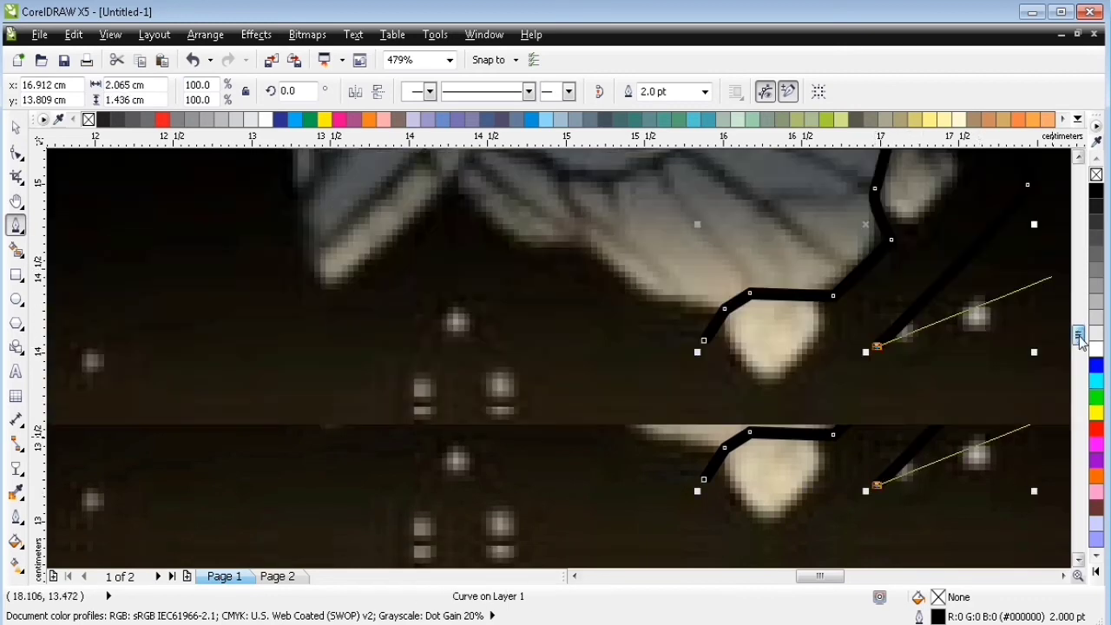
{"action": "left_click", "coordinate": [778, 395]}
{"action": "left_click", "coordinate": [704, 272]}
Fill the nozzle shape with the cream colour #D7CAA7 sampled from the reference.
{"action": "key", "text": "i"}
{"action": "left_click", "coordinate": [791, 273]}
{"action": "left_click", "coordinate": [773, 286]}
{"action": "key", "text": "space"}
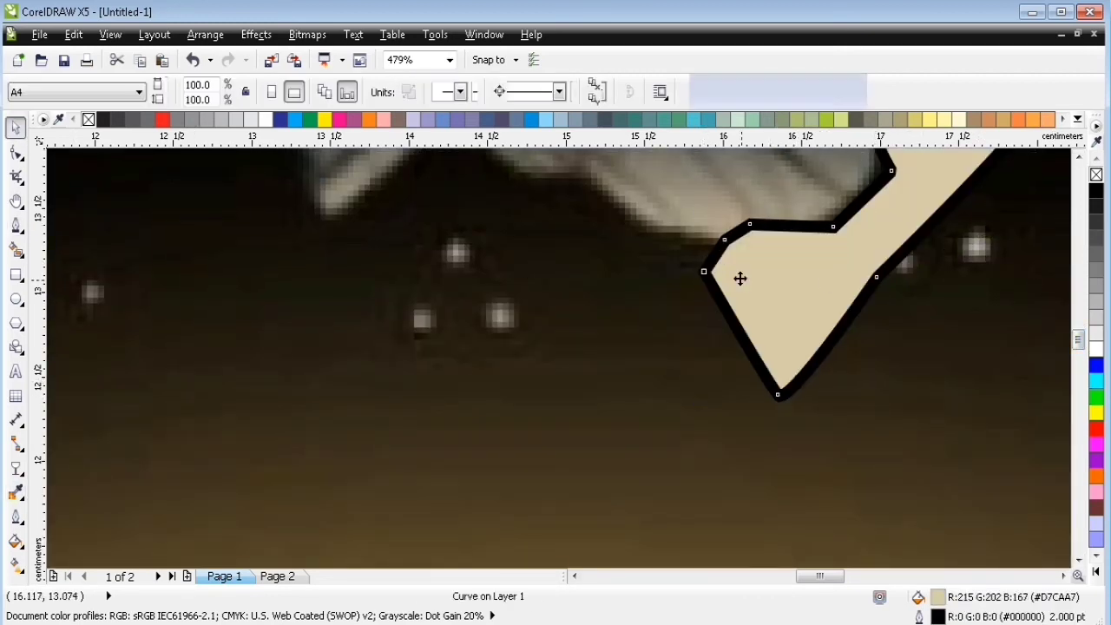
Move the cream nozzle shape to page 2 and place it inside the ship body's PowerClip.
{"action": "key", "text": "ctrl+x"}
{"action": "key", "text": "Page_Down"}
{"action": "key", "text": "ctrl+v"}
{"action": "left_click", "coordinate": [256, 34]}
{"action": "mouse_move", "coordinate": [291, 297]}
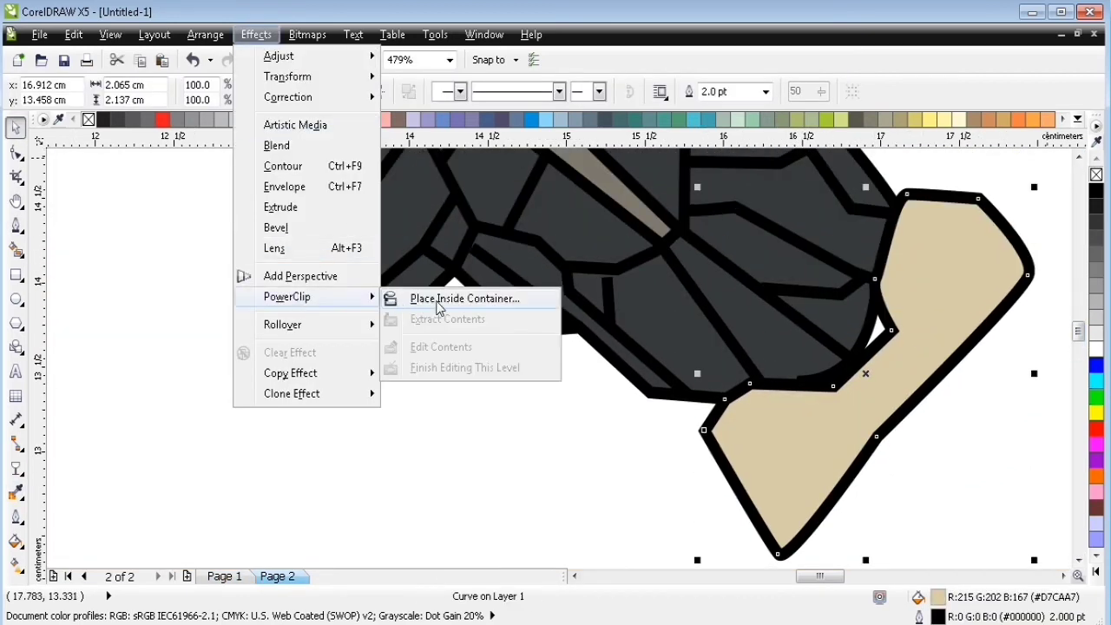
{"action": "left_click", "coordinate": [464, 298]}
{"action": "left_click", "coordinate": [608, 301]}
Within the body's PowerClip contents, extend the short vertical line up to the panel line above it and finish editing.
{"action": "left_click", "coordinate": [607, 301], "text": "ctrl"}
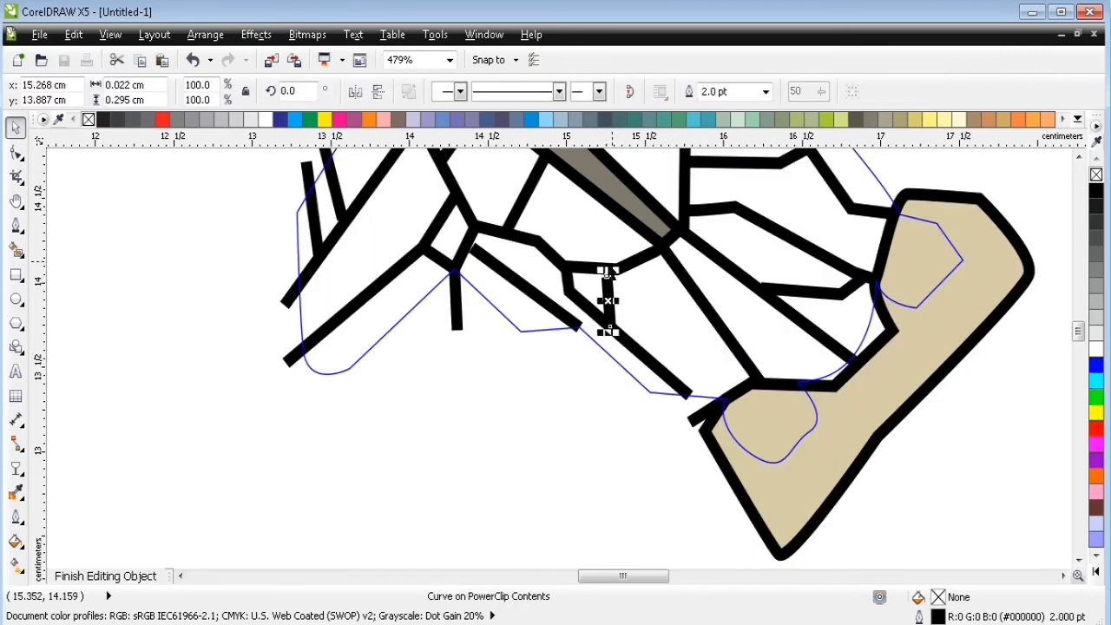
{"action": "left_click_drag", "start_coordinate": [609, 272], "coordinate": [608, 264]}
{"action": "left_click", "coordinate": [592, 418], "text": "ctrl"}
{"action": "left_click", "coordinate": [918, 384]}
{"action": "scroll", "coordinate": [928, 343], "scroll_direction": "down", "scroll_amount": 1}
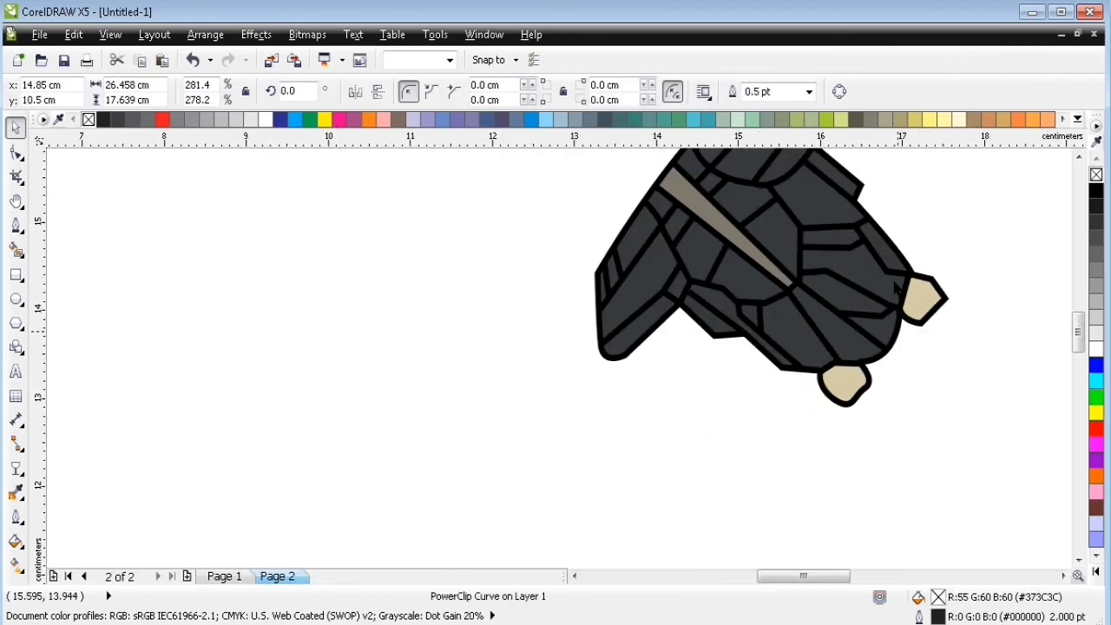
Give the ship body a two-colour linear fountain fill from dark grey to the nozzle cream, angle -53.9 and mid-point 75.
{"action": "left_click", "coordinate": [712, 299]}
{"action": "left_click", "coordinate": [15, 541]}
{"action": "left_click", "coordinate": [87, 426]}
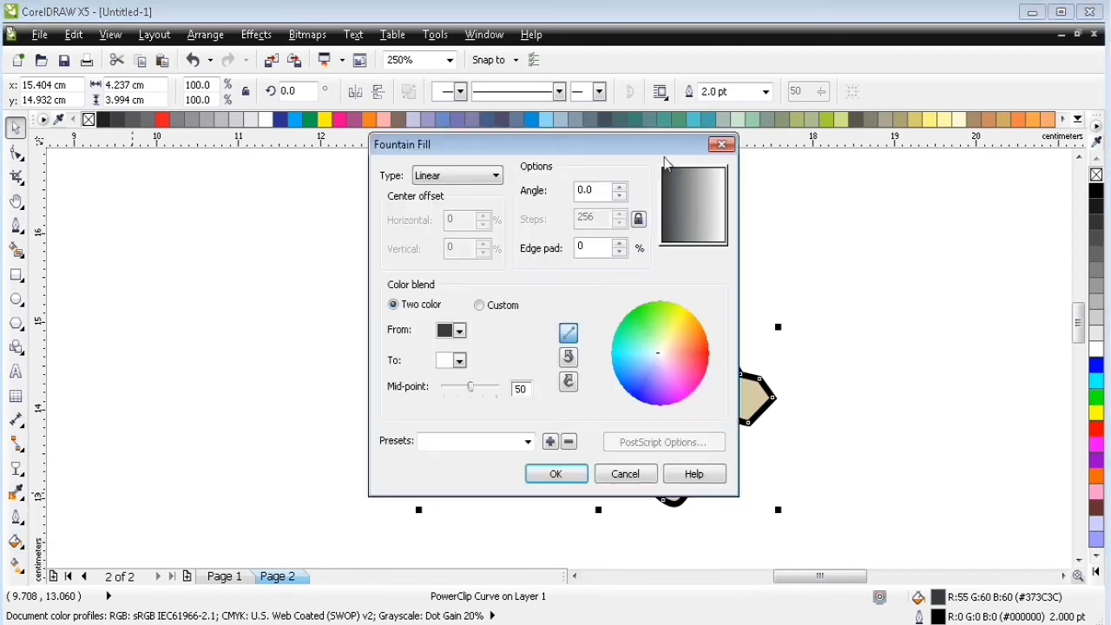
{"action": "left_click_drag", "start_coordinate": [658, 146], "coordinate": [417, 165]}
{"action": "left_click", "coordinate": [220, 379]}
{"action": "left_click", "coordinate": [208, 518]}
{"action": "left_click", "coordinate": [682, 490]}
{"action": "left_click", "coordinate": [482, 235]}
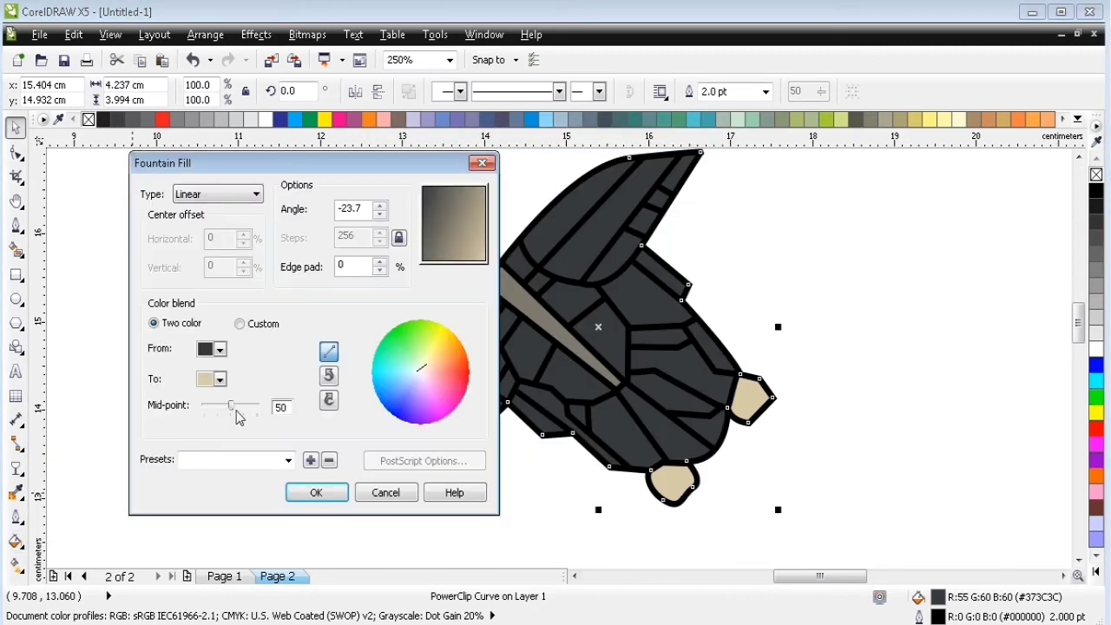
{"action": "left_click_drag", "start_coordinate": [235, 411], "coordinate": [251, 408]}
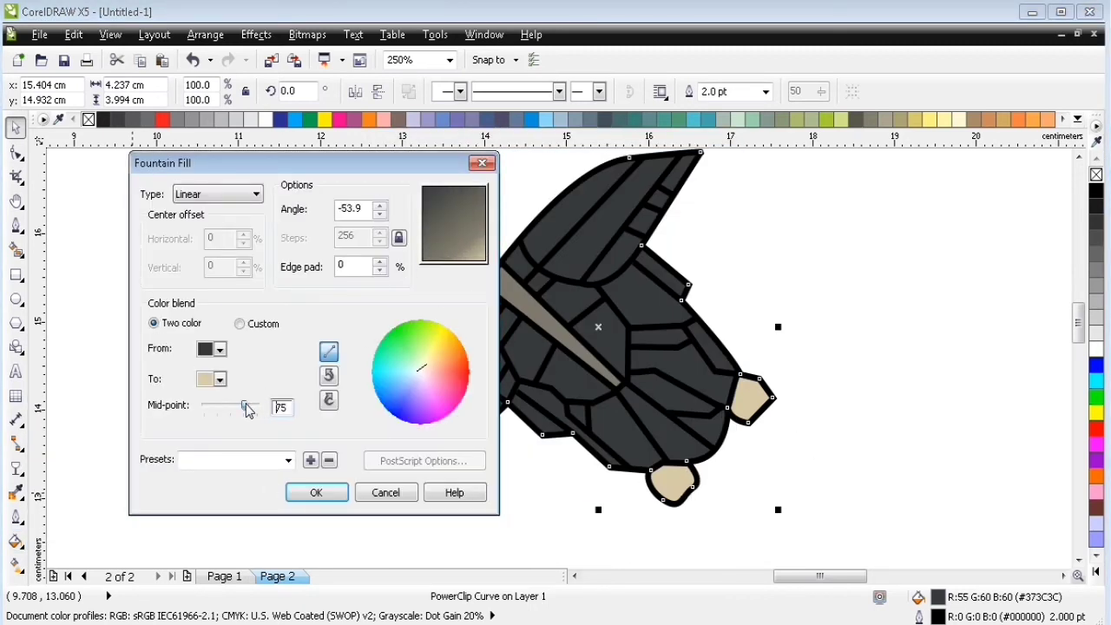
{"action": "left_click", "coordinate": [316, 492]}
On page 1, draw the line crossing the front section's rounded tip and the long panel line running from it toward the hull.
{"action": "key", "text": "Page_Up"}
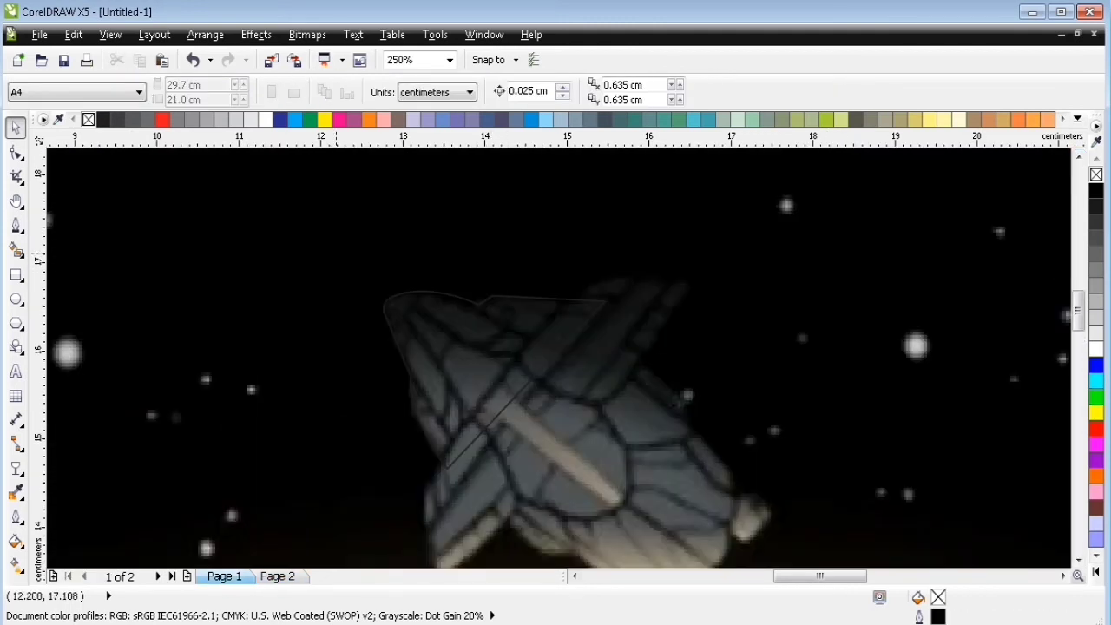
{"action": "key", "text": "F2"}
{"action": "left_click_drag", "start_coordinate": [337, 254], "coordinate": [724, 510]}
{"action": "left_click", "coordinate": [16, 225]}
{"action": "left_click", "coordinate": [325, 296]}
{"action": "double_click", "coordinate": [397, 201]}
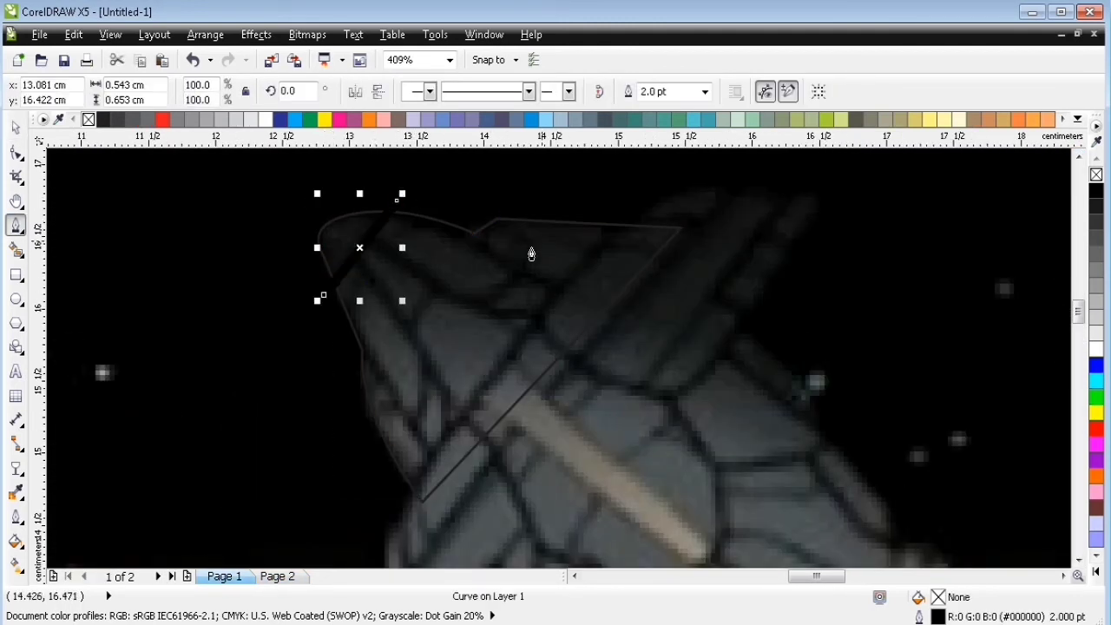
{"action": "left_click", "coordinate": [467, 427]}
{"action": "double_click", "coordinate": [354, 249]}
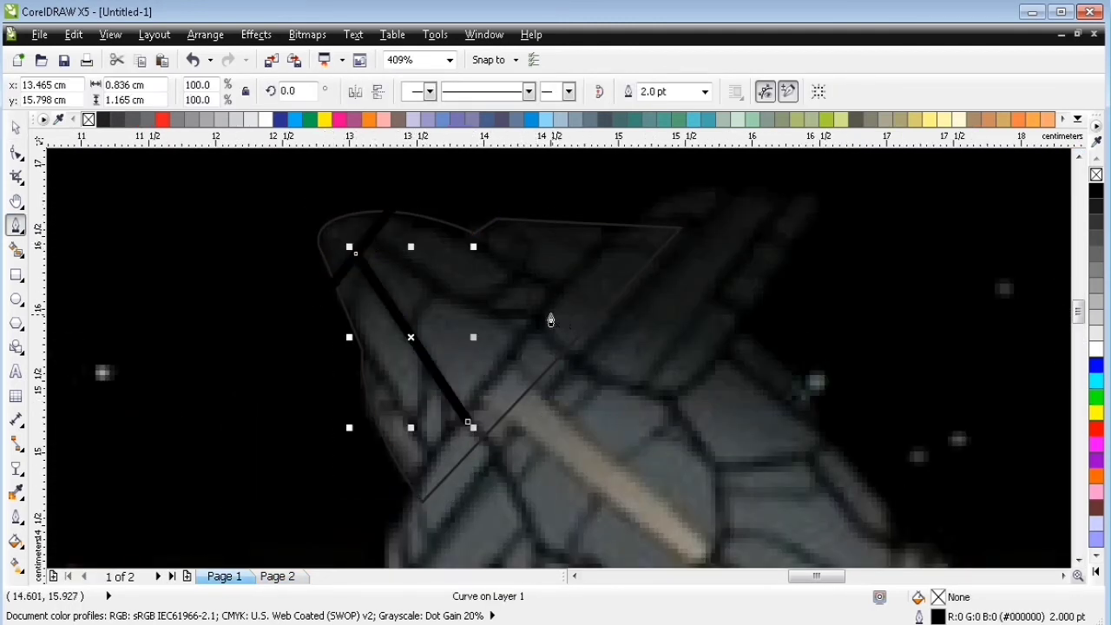
Trace the two bent panel lines across the upper part of the front section, one from its tip and one from its upper notch.
{"action": "left_click", "coordinate": [552, 315]}
{"action": "left_click", "coordinate": [491, 314]}
{"action": "double_click", "coordinate": [430, 280]}
{"action": "double_click", "coordinate": [371, 241]}
{"action": "left_click", "coordinate": [449, 202]}
{"action": "left_click", "coordinate": [474, 234]}
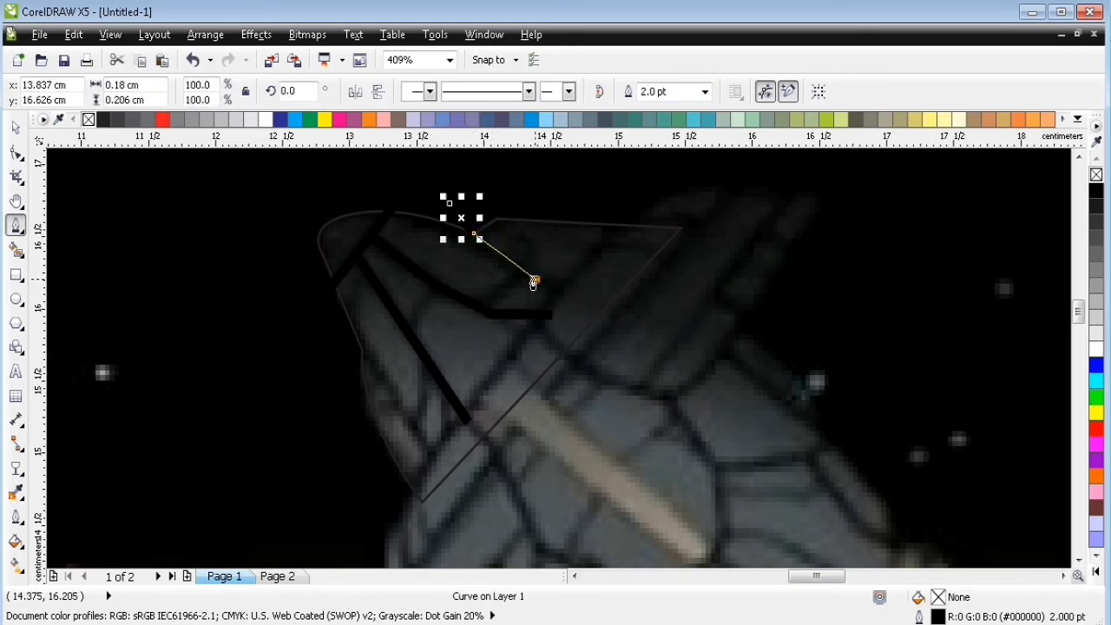
{"action": "double_click", "coordinate": [571, 285]}
Draw the short branch below the long panel line, the line parallel to the outer edge, and the bent connector above.
{"action": "left_click", "coordinate": [415, 425]}
{"action": "double_click", "coordinate": [426, 361]}
{"action": "left_click", "coordinate": [330, 321]}
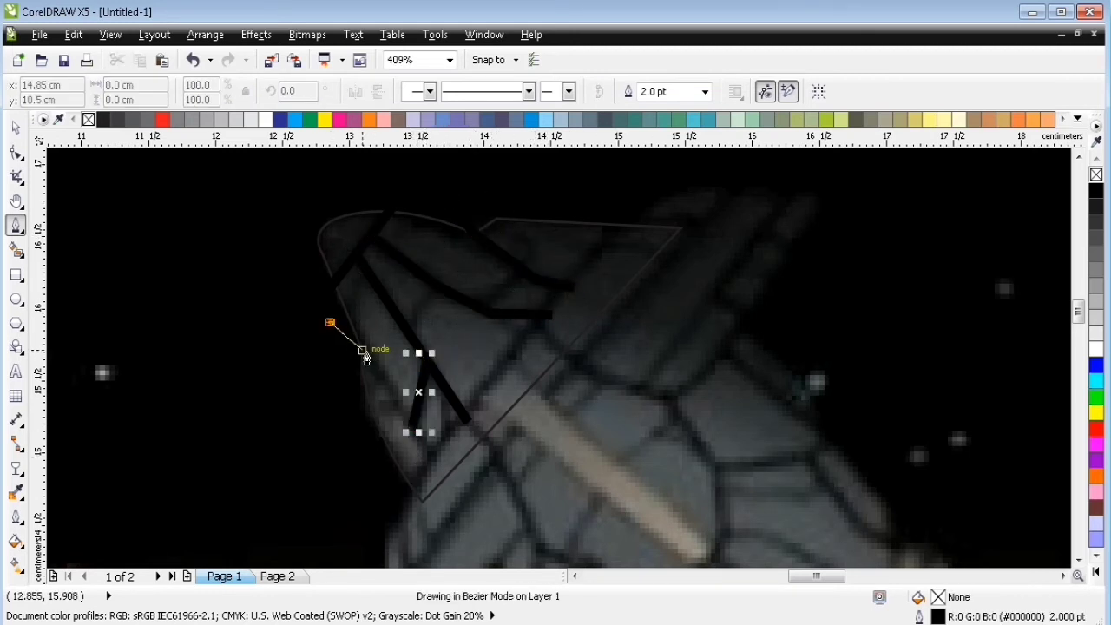
{"action": "left_click", "coordinate": [362, 350]}
{"action": "double_click", "coordinate": [435, 460]}
{"action": "left_click", "coordinate": [409, 333]}
{"action": "left_click", "coordinate": [421, 304]}
{"action": "double_click", "coordinate": [442, 295]}
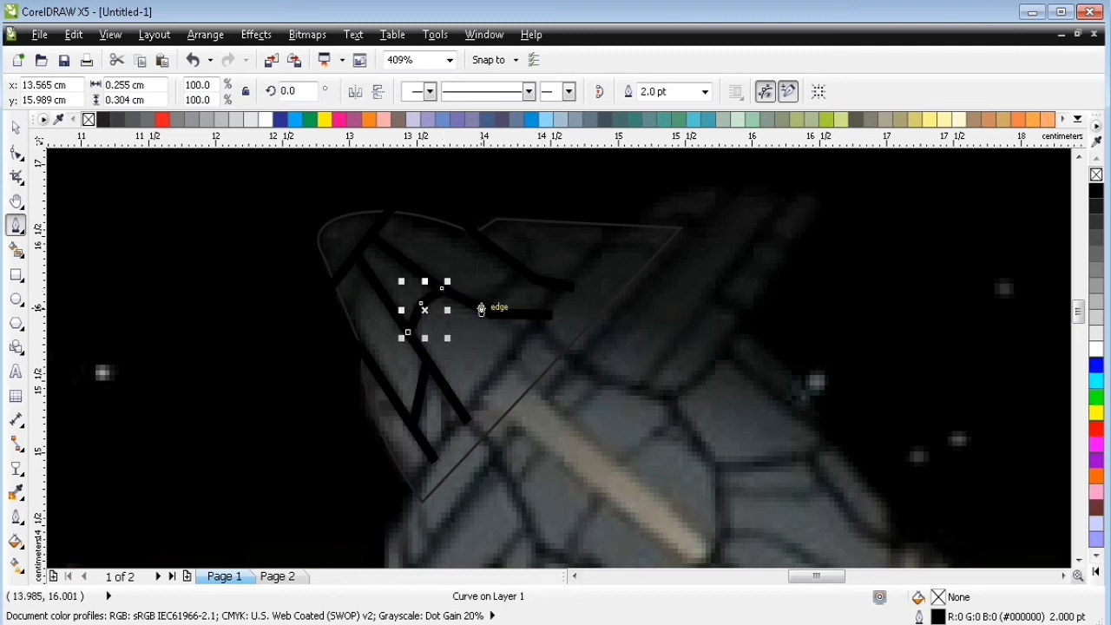
Trace the angular panel line near the upper notch and add two short lines in the front section's lower part.
{"action": "left_click", "coordinate": [482, 308]}
{"action": "left_click", "coordinate": [508, 288]}
{"action": "double_click", "coordinate": [521, 268]}
{"action": "double_click", "coordinate": [480, 228]}
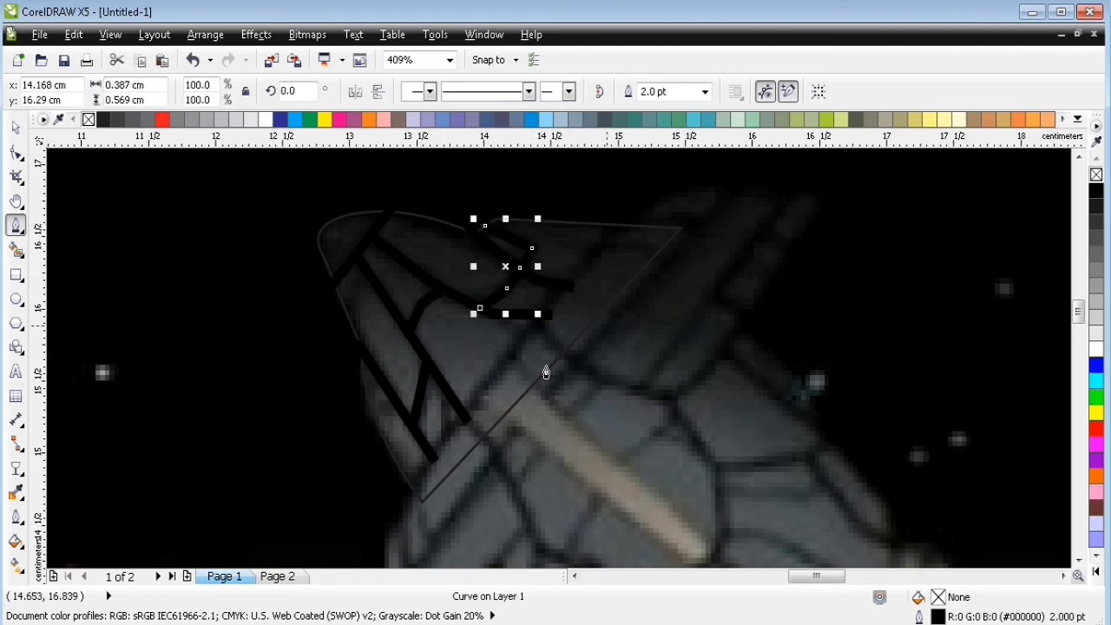
{"action": "left_click", "coordinate": [355, 399]}
{"action": "double_click", "coordinate": [402, 405]}
{"action": "key", "text": "space"}
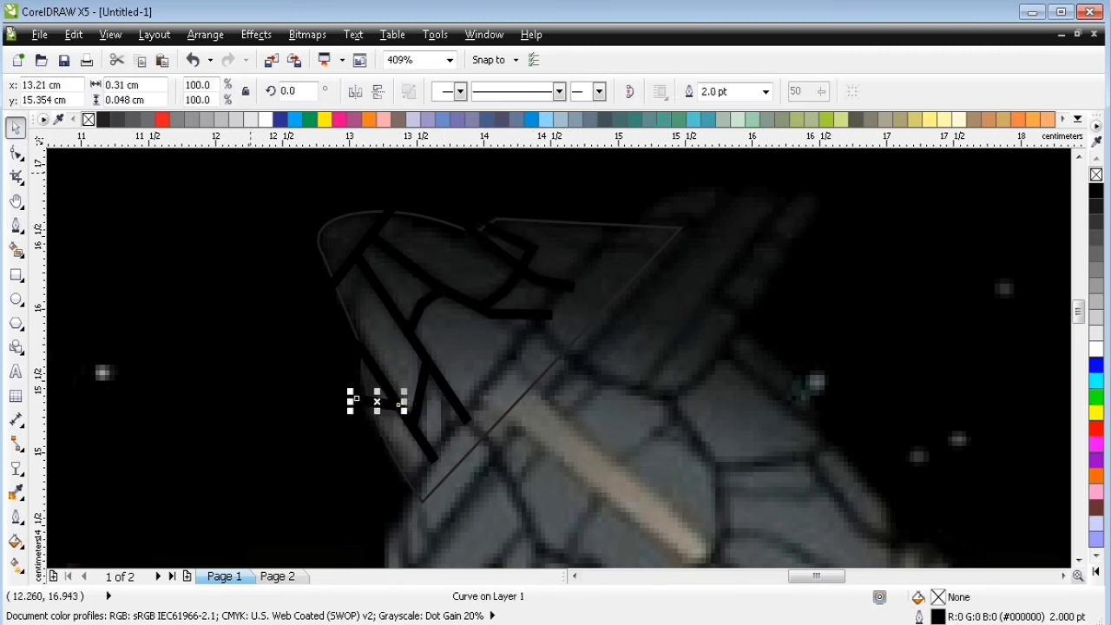
{"action": "left_click", "coordinate": [447, 391]}
{"action": "double_click", "coordinate": [449, 442]}
Select all the front section's panel lines and place them inside its outline shape with PowerClip.
{"action": "left_click", "coordinate": [16, 130]}
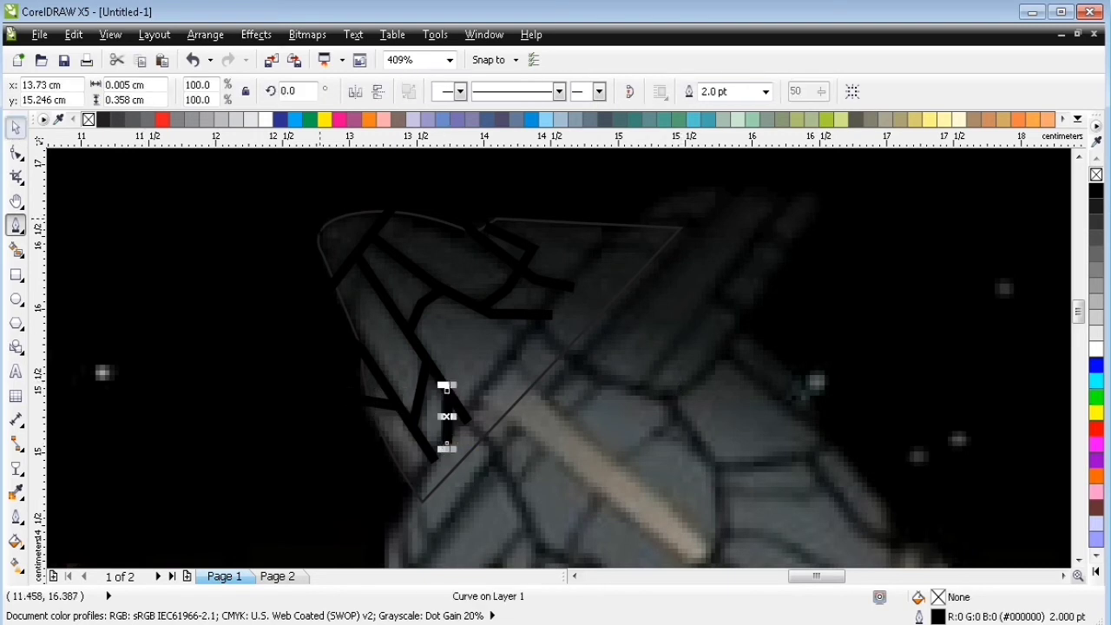
{"action": "left_click_drag", "start_coordinate": [130, 154], "coordinate": [603, 478]}
{"action": "left_click", "coordinate": [256, 34]}
{"action": "left_click", "coordinate": [435, 325]}
{"action": "left_click", "coordinate": [614, 290]}
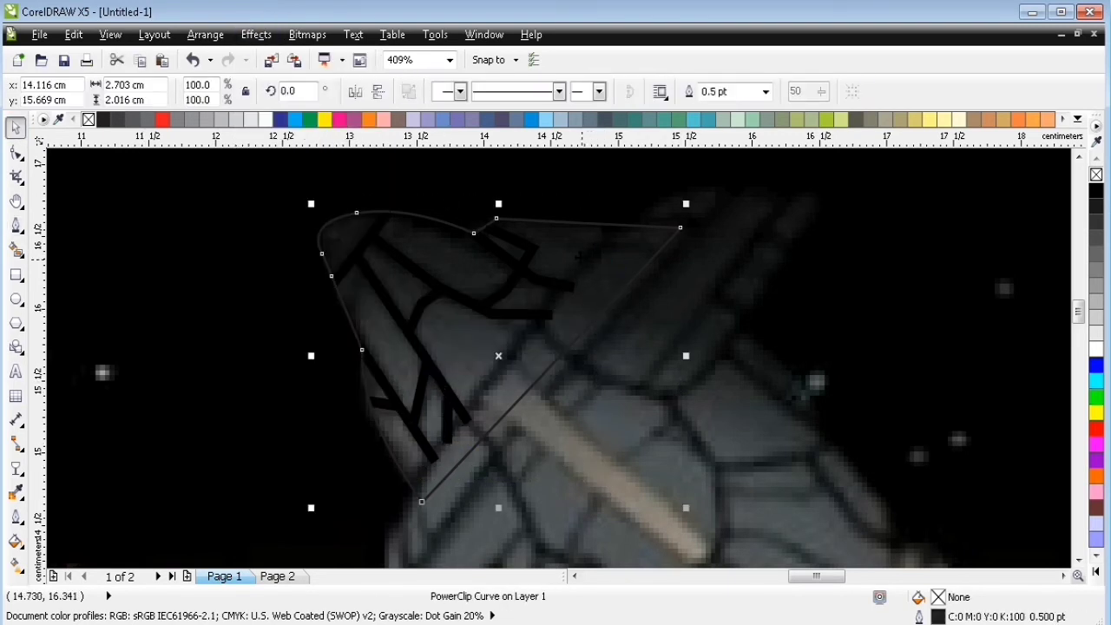
Move the front section to page 2 and give it a 2 pt black outline.
{"action": "key", "text": "ctrl+x"}
{"action": "key", "text": "Page_Down"}
{"action": "key", "text": "ctrl+v"}
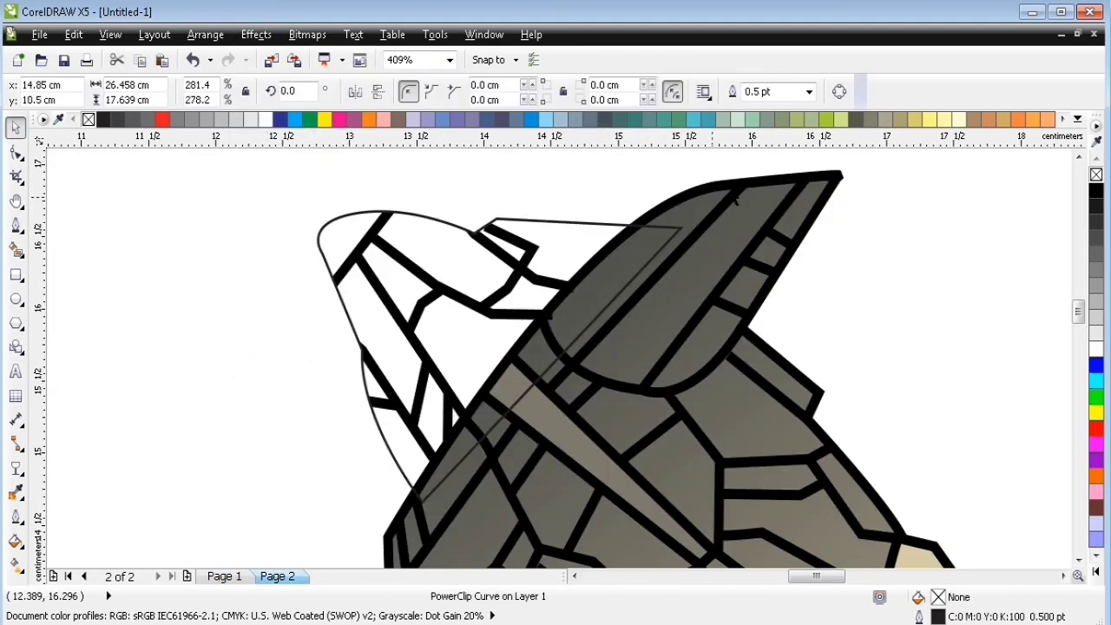
{"action": "type", "text": "2"}
{"action": "key", "text": "Return"}
{"action": "right_click", "coordinate": [1096, 191]}
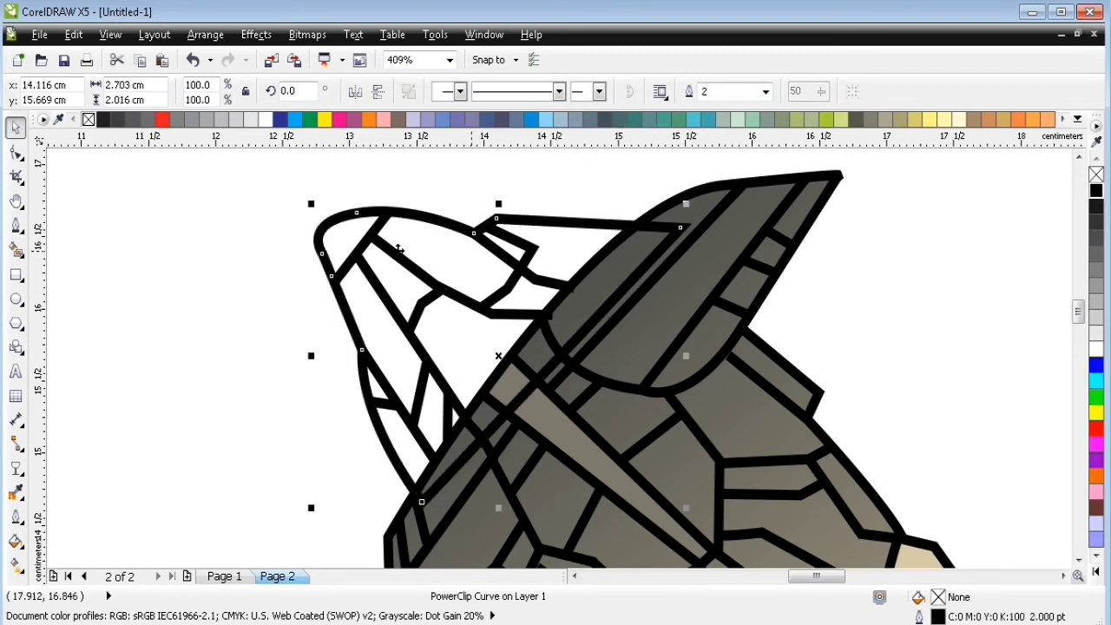
Fill the front section with the grey #595A53 sampled from the ship body and send it behind the body.
{"action": "left_click", "coordinate": [16, 492]}
{"action": "left_click", "coordinate": [699, 258]}
{"action": "left_click", "coordinate": [505, 264]}
{"action": "key", "text": "space"}
{"action": "key", "text": "ctrl+Page_Down"}
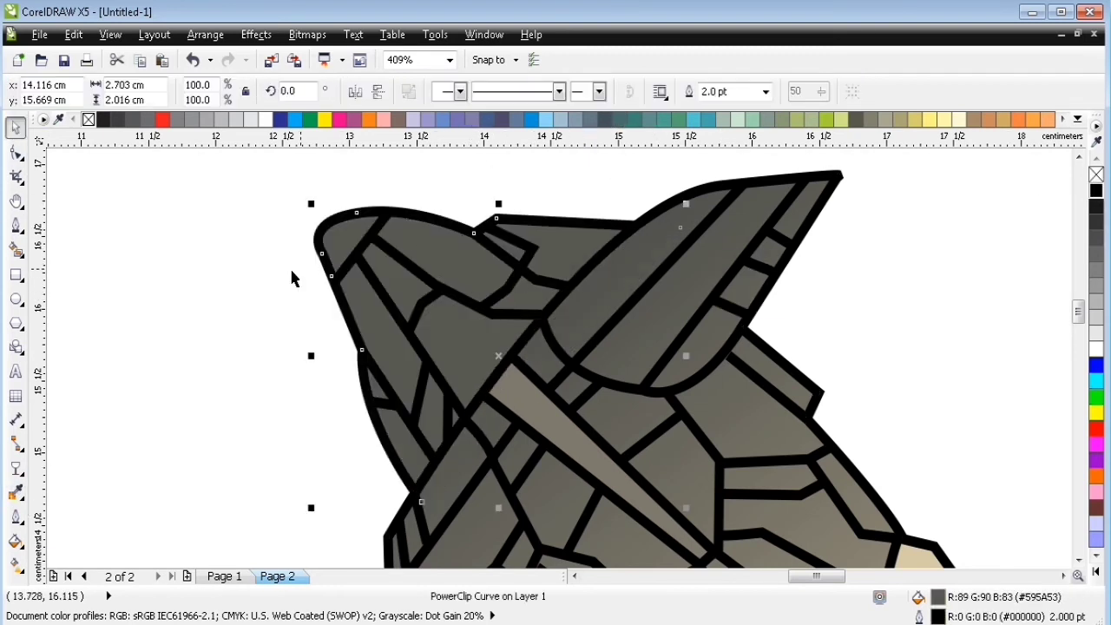
Group the ship's two parts and place the group inside the large frame rectangle with PowerClip.
{"action": "left_click", "coordinate": [235, 256]}
{"action": "left_click", "coordinate": [460, 283]}
{"action": "left_click", "coordinate": [729, 260]}
{"action": "key", "text": "shift+F4"}
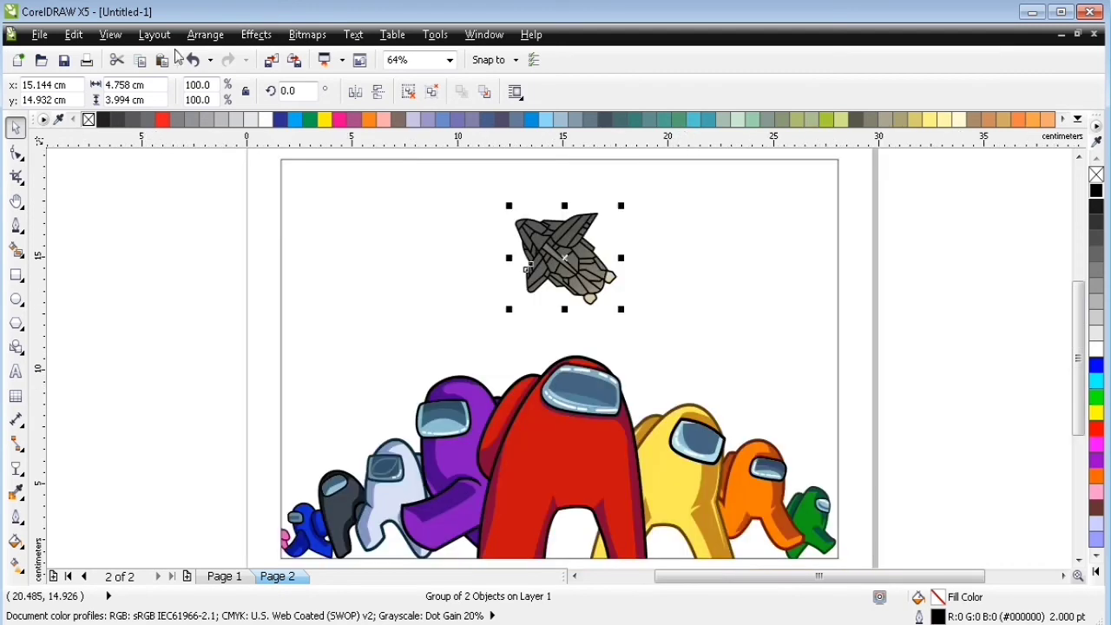
{"action": "left_click", "coordinate": [256, 35]}
{"action": "mouse_move", "coordinate": [326, 297]}
{"action": "left_click", "coordinate": [434, 297]}
{"action": "left_click", "coordinate": [723, 232]}
{"action": "left_click", "coordinate": [941, 302]}
Inside the page 2 frame's PowerClip, draw a circle about 4.1 cm wide between the red crewmate's legs.
{"action": "key", "text": "Page_Up"}
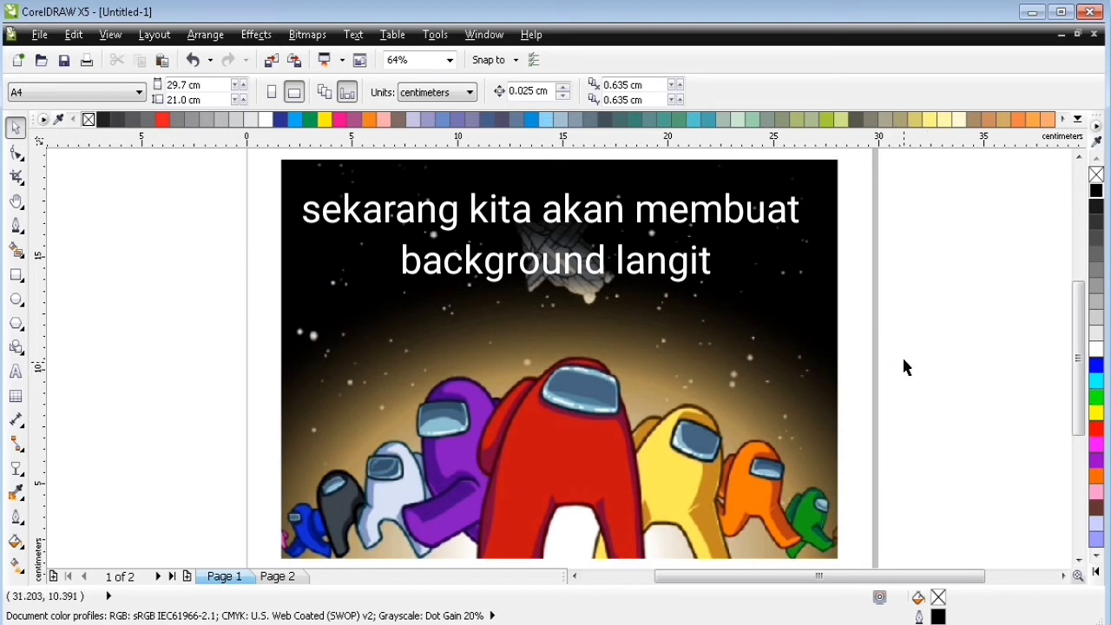
{"action": "key", "text": "Page_Down"}
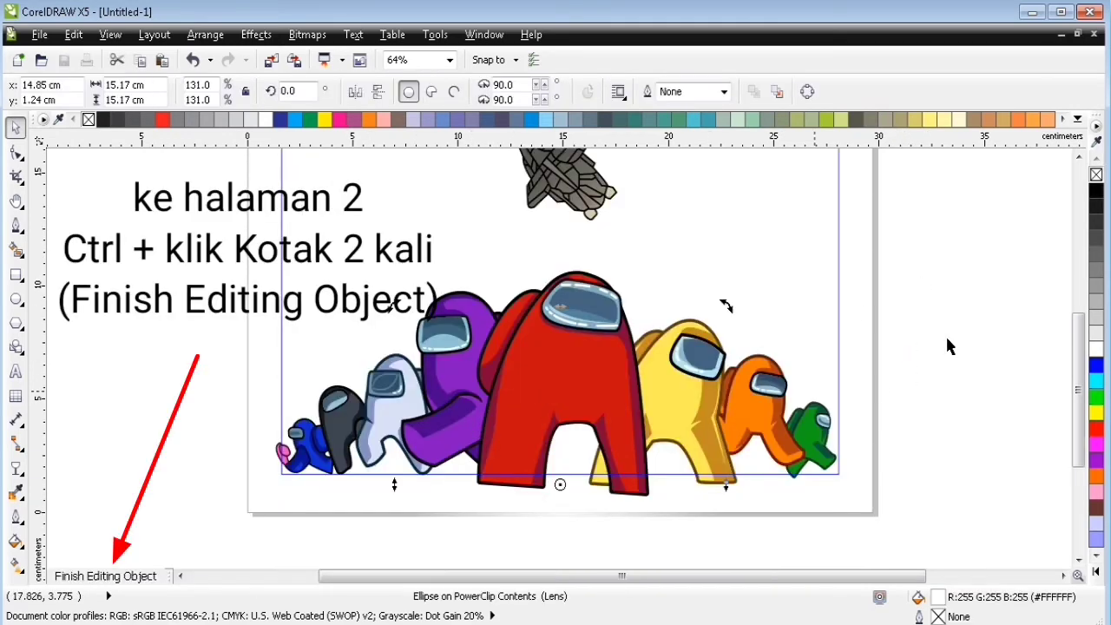
{"action": "left_click", "coordinate": [948, 336]}
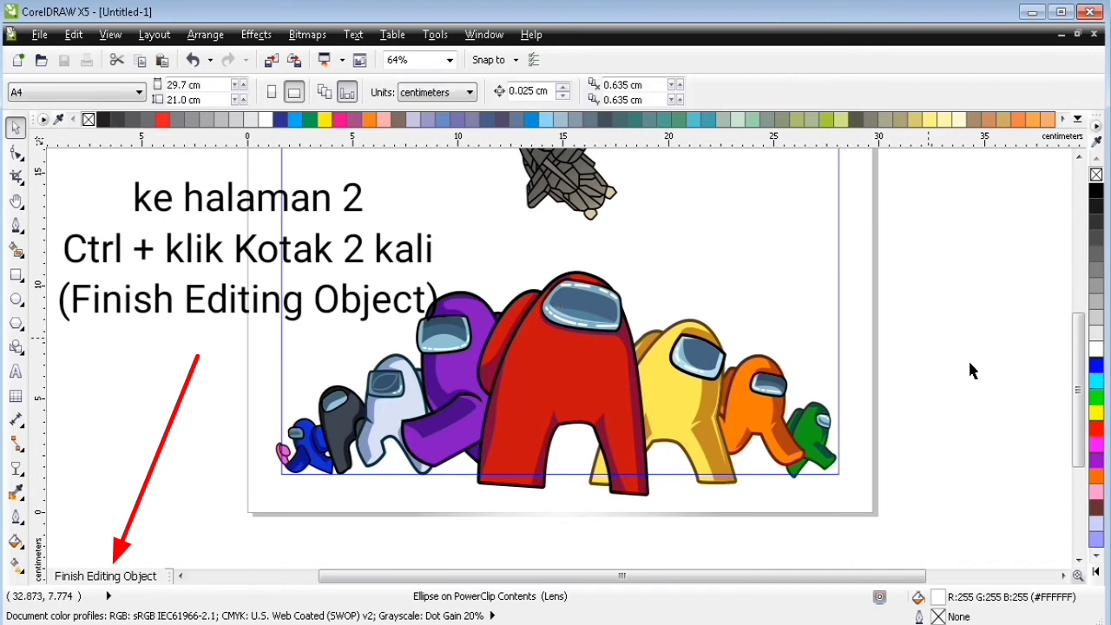
{"action": "left_click", "coordinate": [16, 299]}
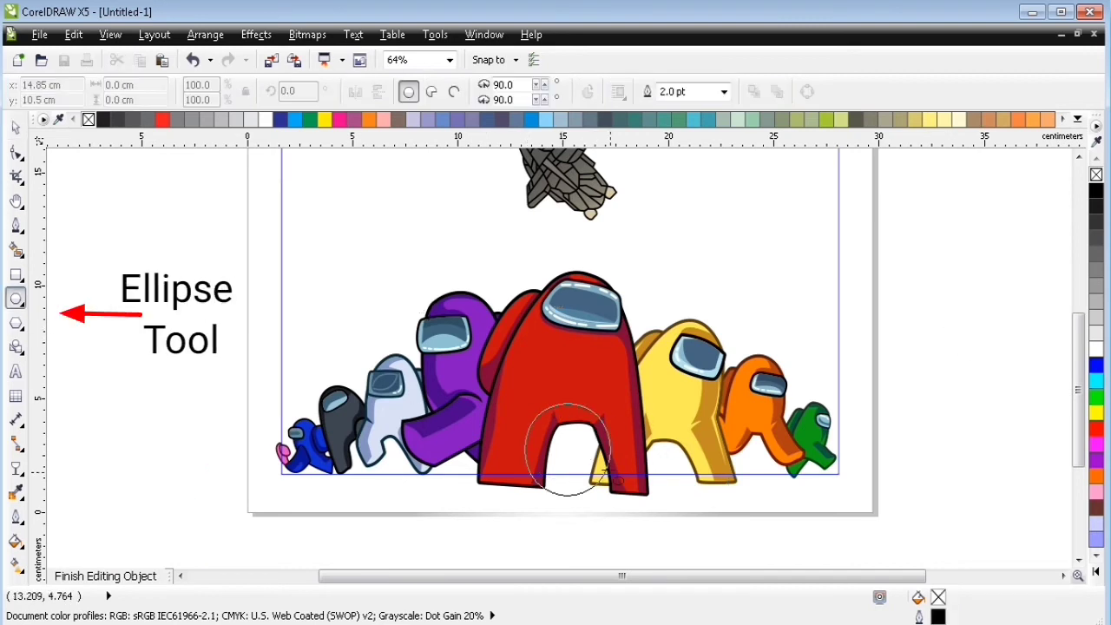
{"action": "left_click_drag", "start_coordinate": [610, 472], "coordinate": [613, 475]}
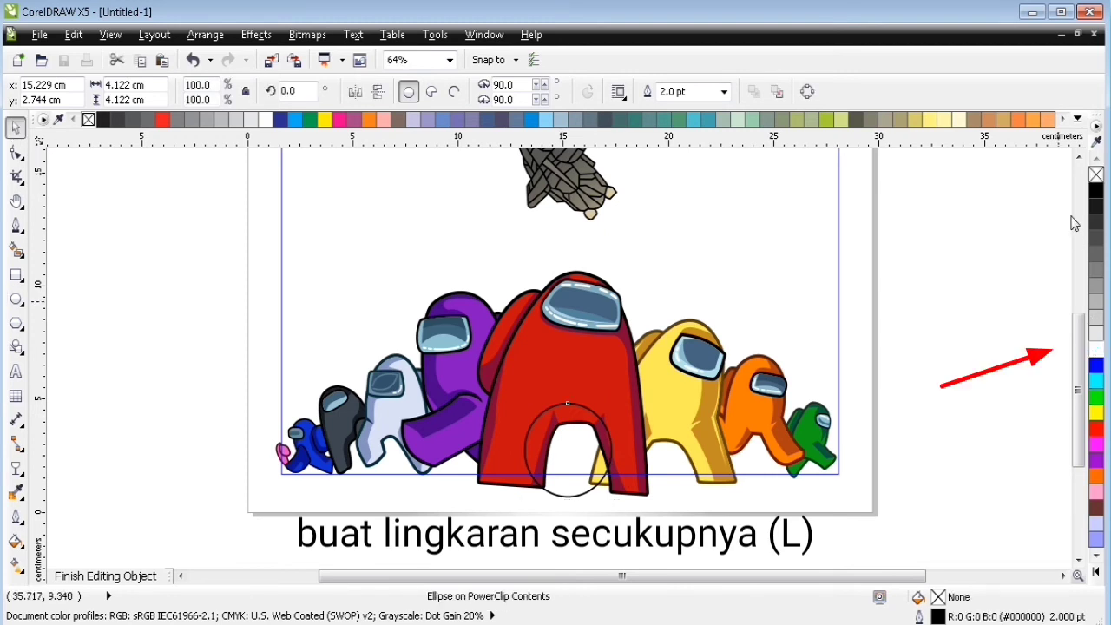
Fill the circle white without an outline, send it behind the crewmates, and finish editing the PowerClip.
{"action": "left_click", "coordinate": [1096, 349]}
{"action": "right_click", "coordinate": [1097, 174]}
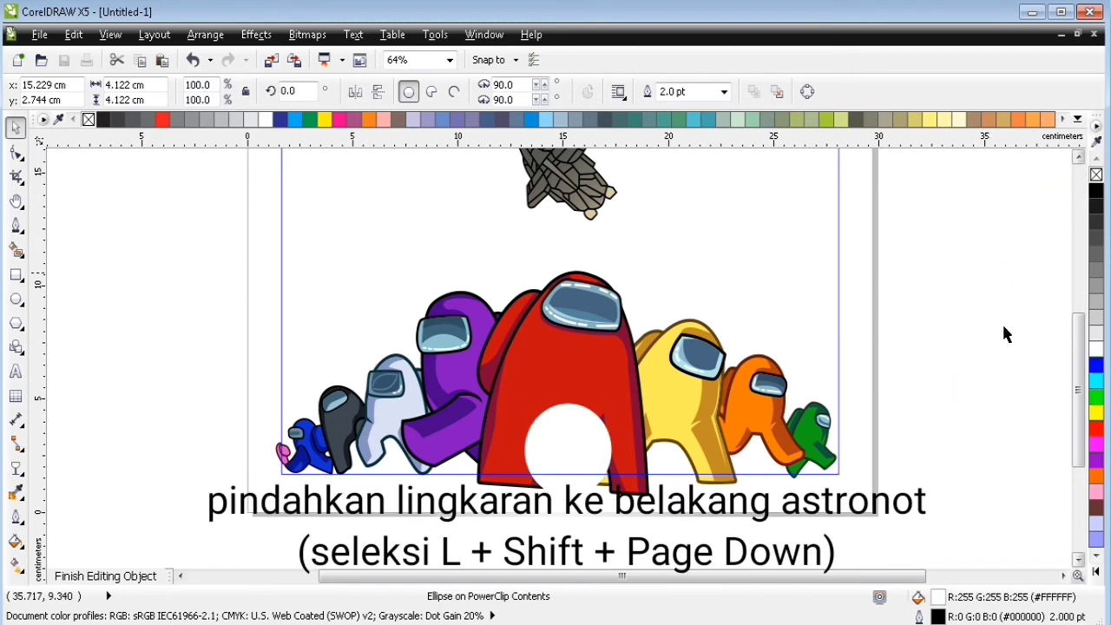
{"action": "key", "text": "shift+Page_Down"}
{"action": "left_click", "coordinate": [952, 290], "text": "ctrl"}
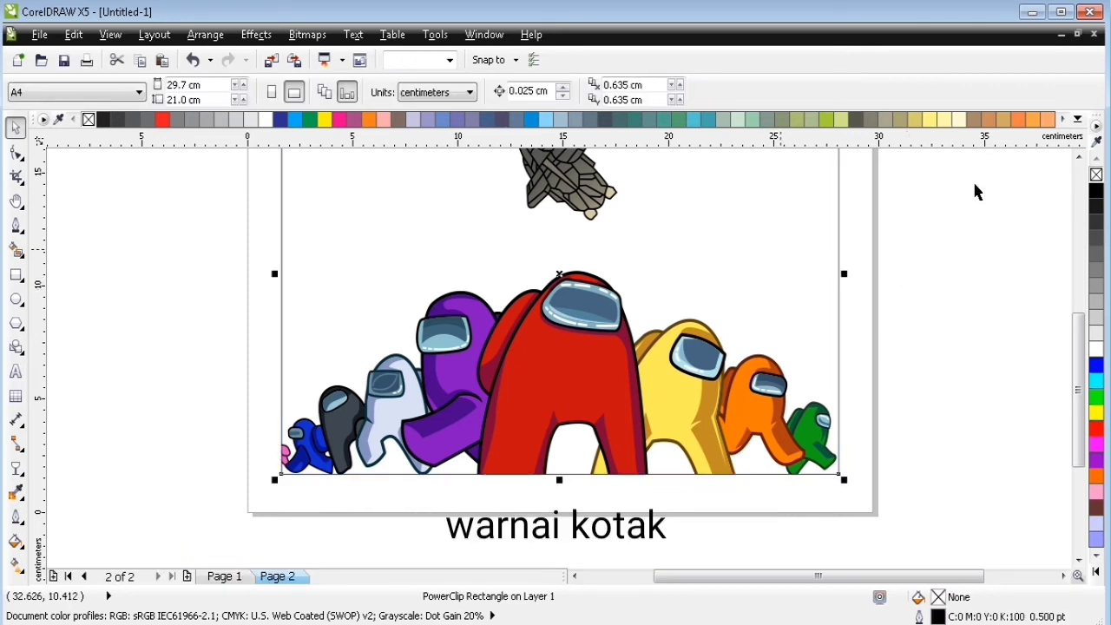
Fill the page 2 frame rectangle with black and place a copy of it beside the page.
{"action": "left_click", "coordinate": [1090, 197]}
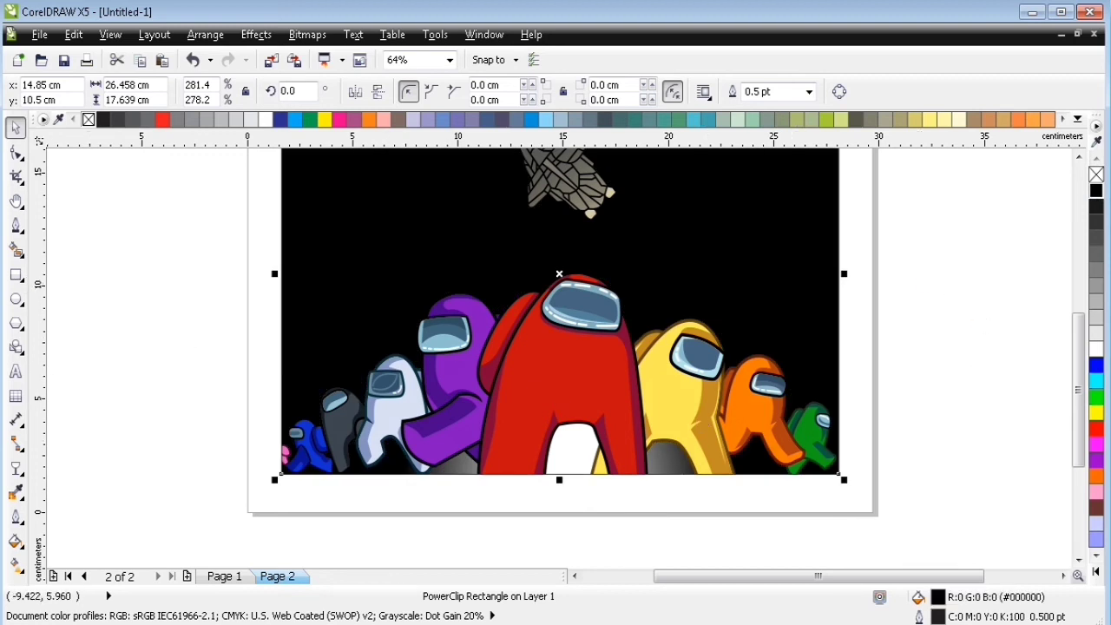
{"action": "left_click", "coordinate": [909, 289]}
{"action": "left_click_drag", "start_coordinate": [353, 220], "coordinate": [993, 279]}
{"action": "right_click", "coordinate": [992, 279]}
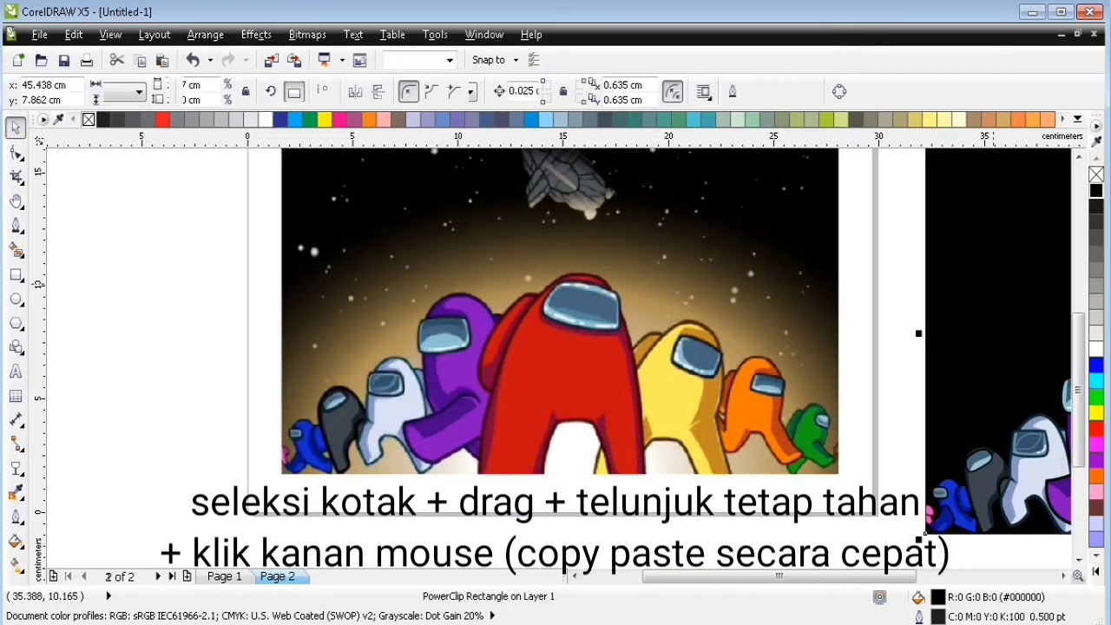
{"action": "right_click", "coordinate": [987, 276]}
Extract and delete the copied rectangle's contents, then centre the empty black rectangle on page 1.
{"action": "left_click", "coordinate": [865, 1]}
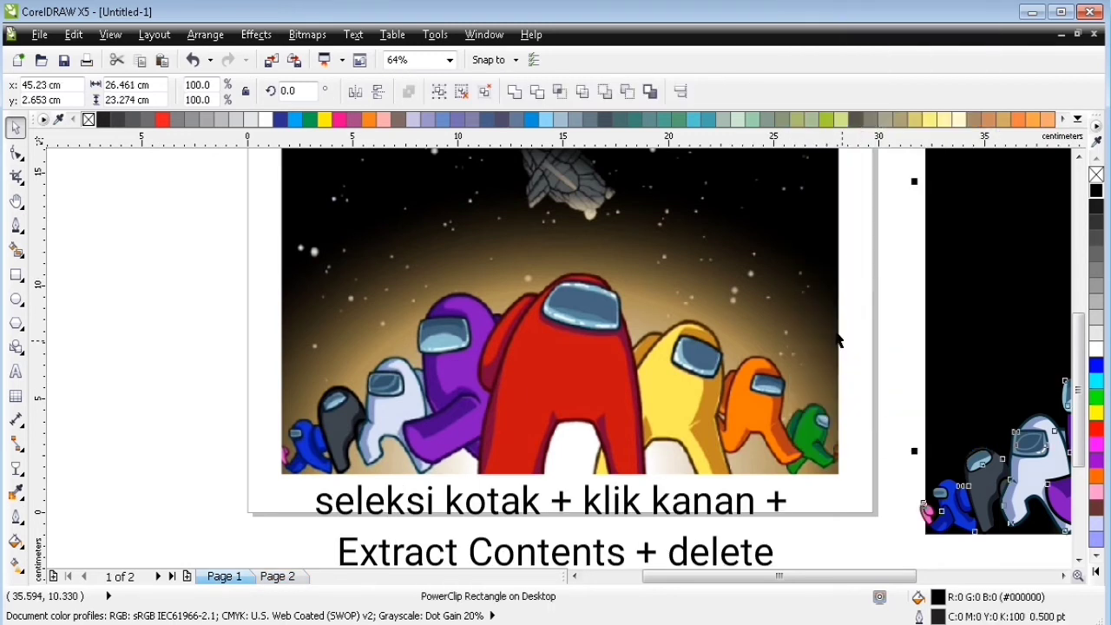
{"action": "key", "text": "Delete"}
{"action": "left_click", "coordinate": [979, 342]}
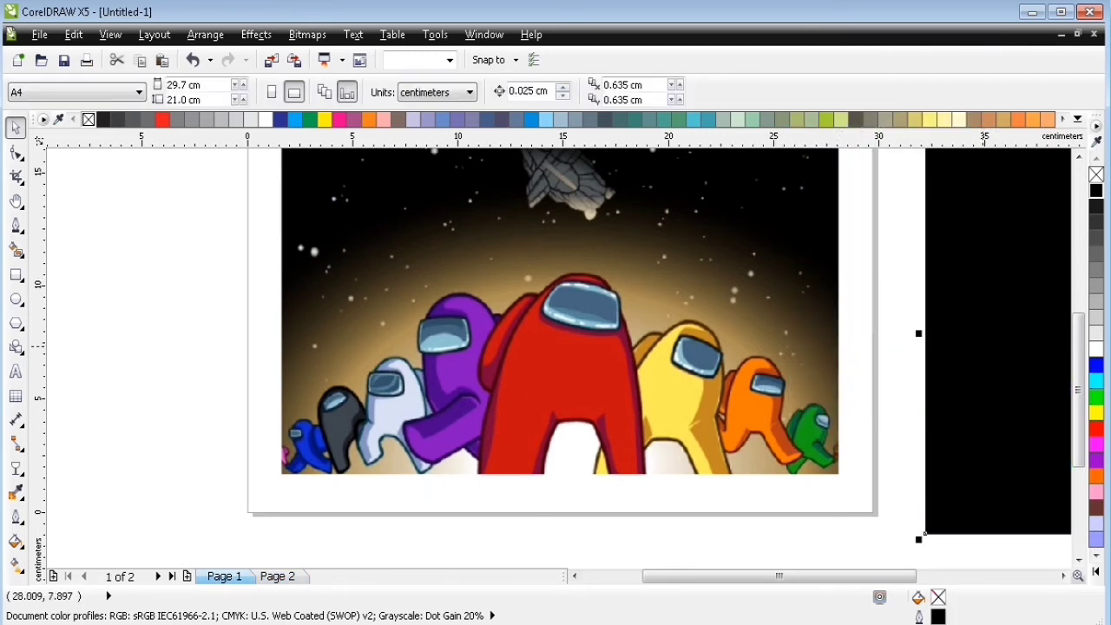
{"action": "key", "text": "p"}
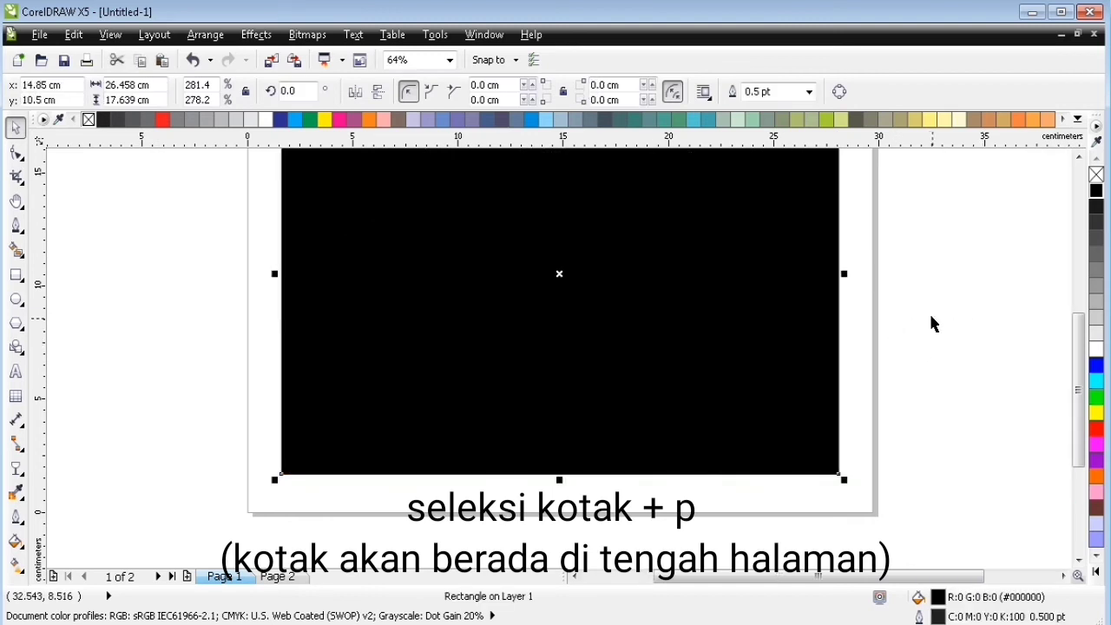
Start a radial fountain fill for the page 1 rectangle, with its centre offset vertically by -54%.
{"action": "scroll", "coordinate": [929, 311], "scroll_direction": "up", "scroll_amount": 1}
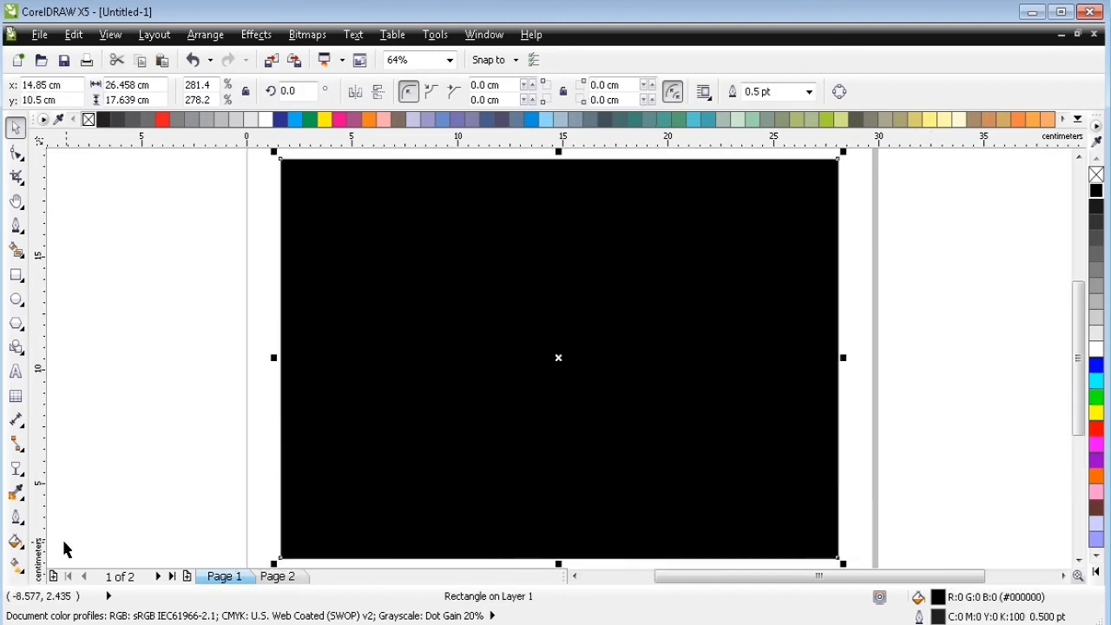
{"action": "left_click", "coordinate": [17, 541]}
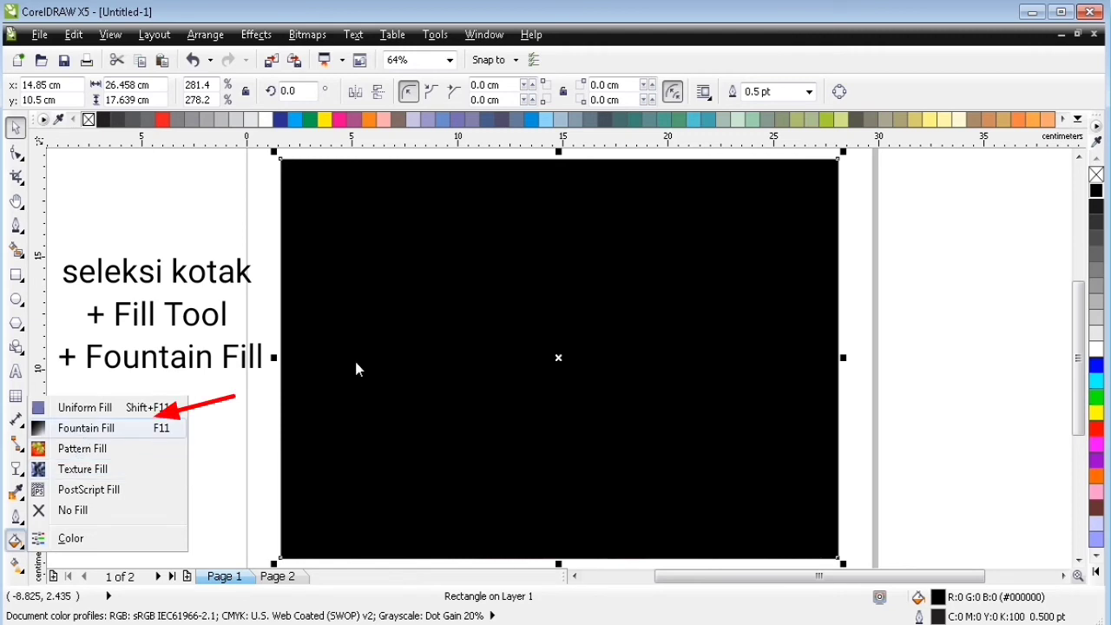
{"action": "key", "text": "F11"}
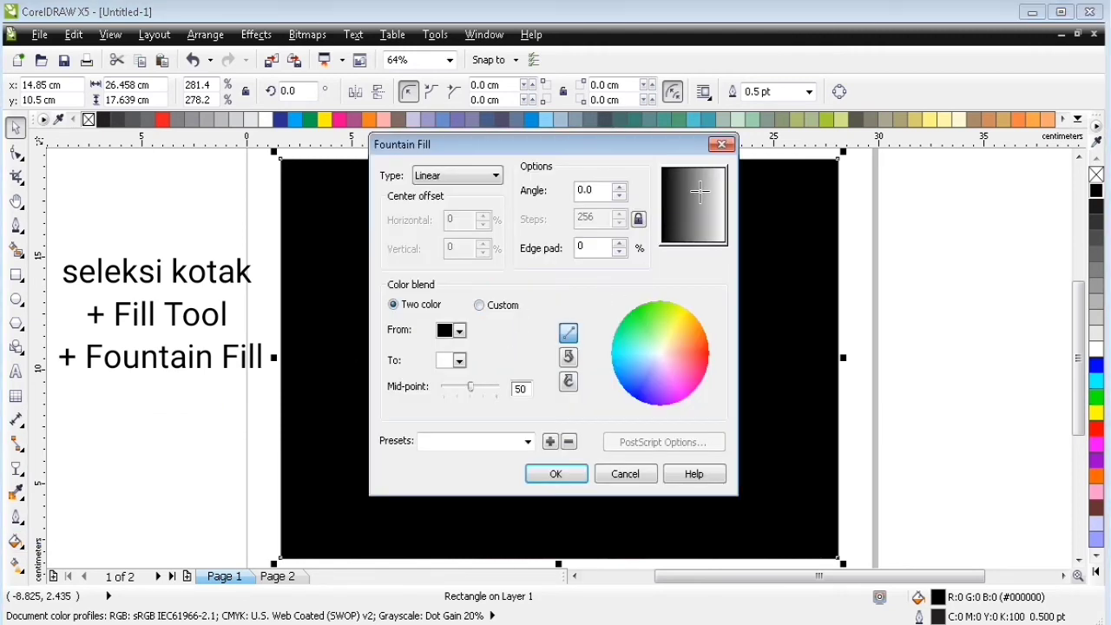
{"action": "left_click", "coordinate": [452, 176]}
{"action": "left_click", "coordinate": [449, 205]}
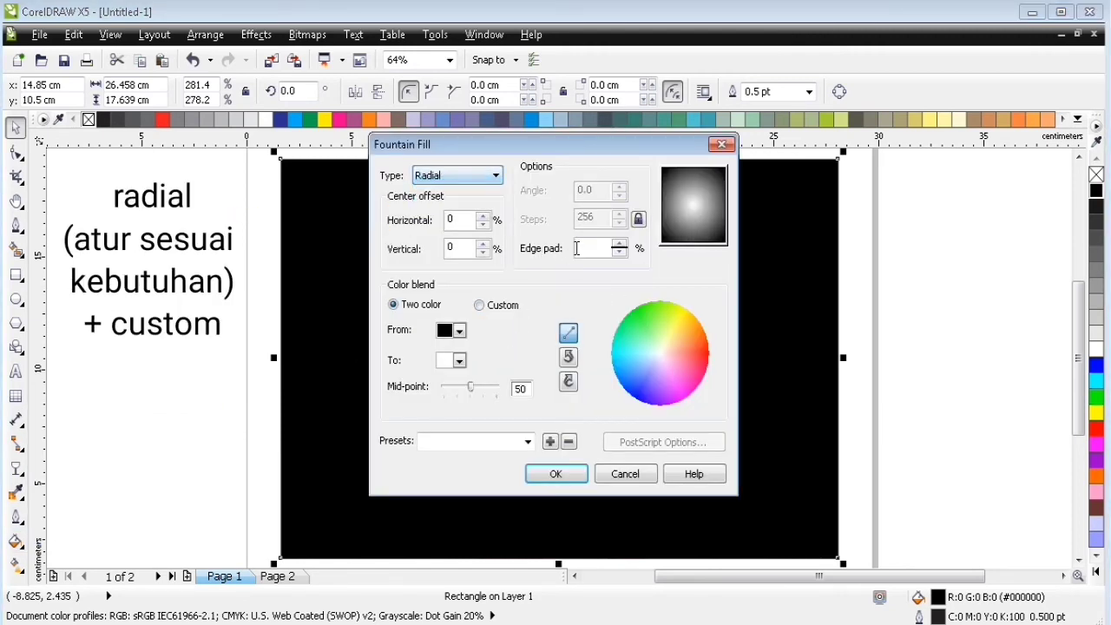
{"action": "left_click_drag", "start_coordinate": [475, 391], "coordinate": [487, 391]}
{"action": "left_click_drag", "start_coordinate": [701, 221], "coordinate": [688, 230]}
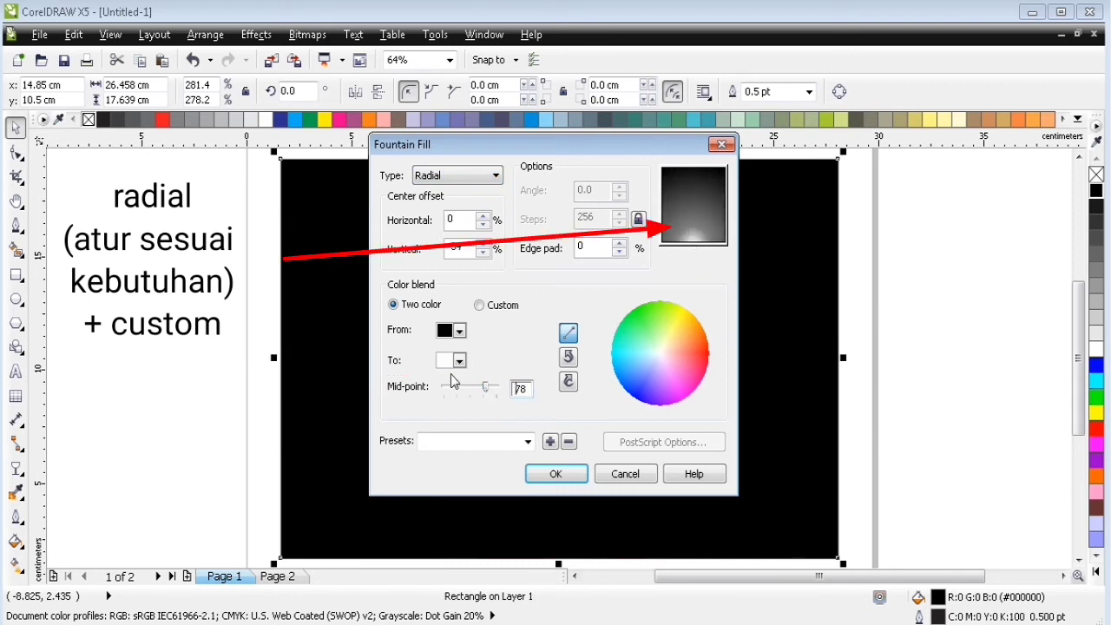
Switch the fountain fill to a custom blend, add a black colour stop at 63%, and apply it.
{"action": "left_click", "coordinate": [480, 307]}
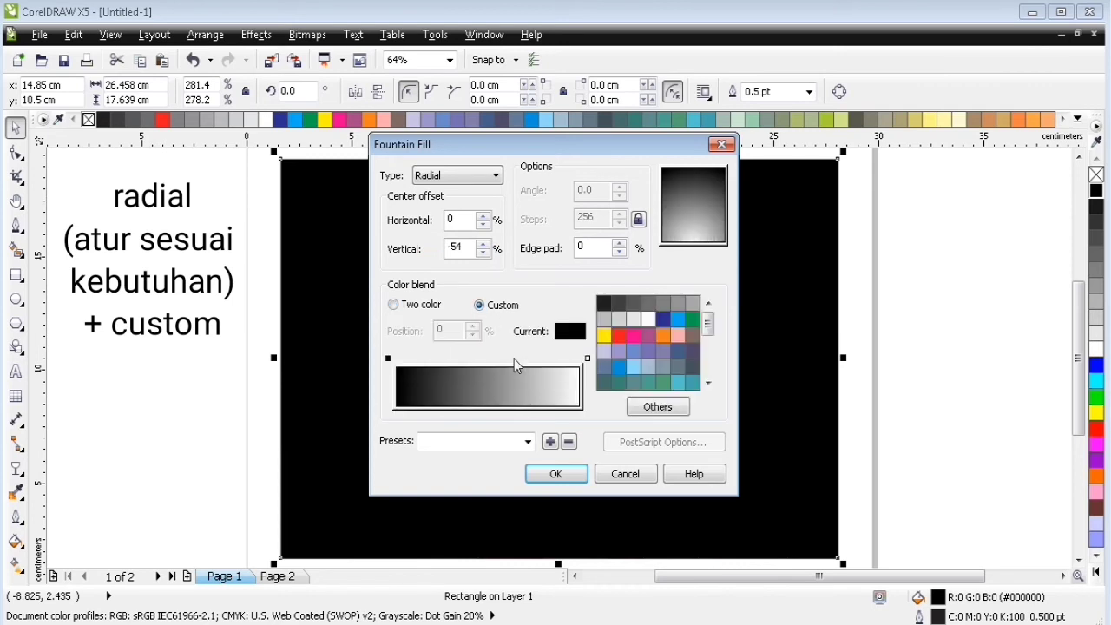
{"action": "double_click", "coordinate": [513, 358]}
{"action": "left_click", "coordinate": [603, 302]}
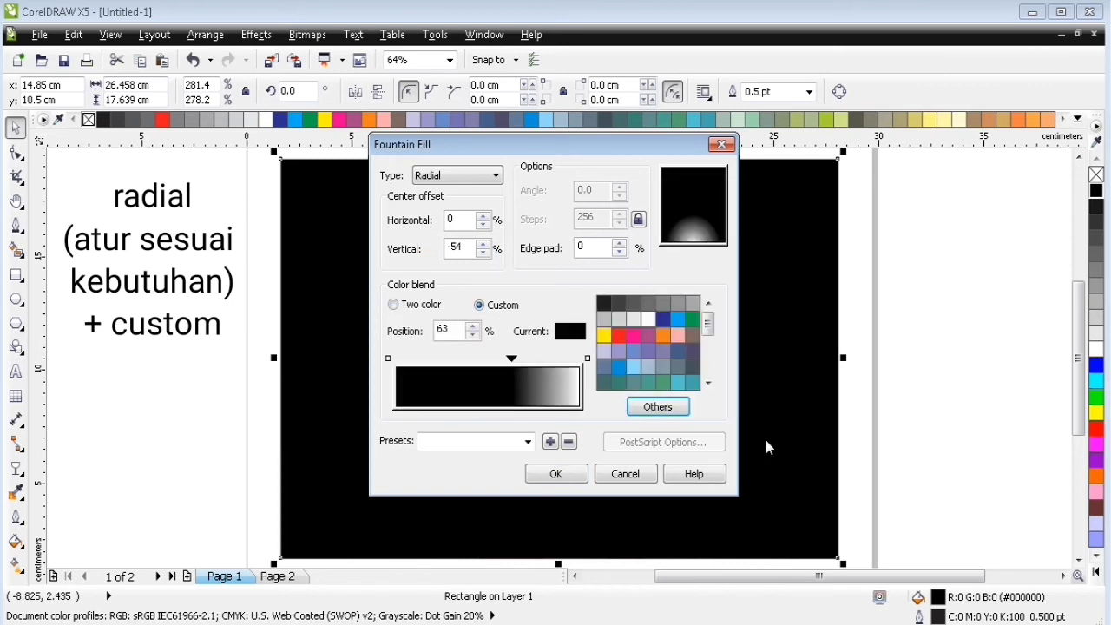
{"action": "left_click", "coordinate": [569, 475]}
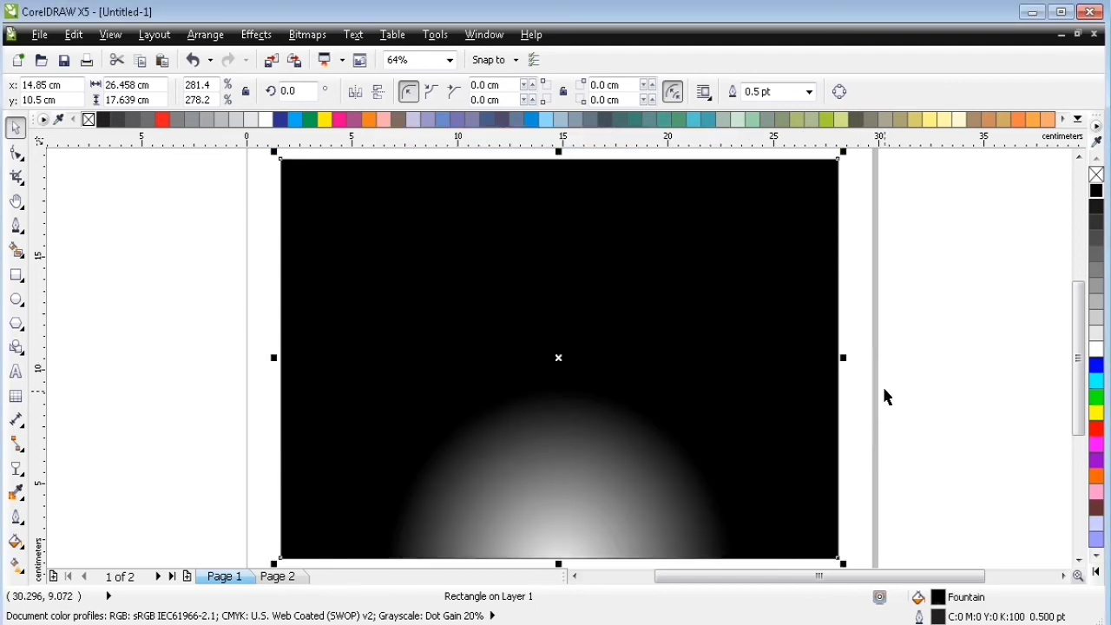
Send the rectangle behind the reference image and set its gradient's end colour to tan #D1C19D, sampled from the image's background.
{"action": "key", "text": "shift+Page_Down"}
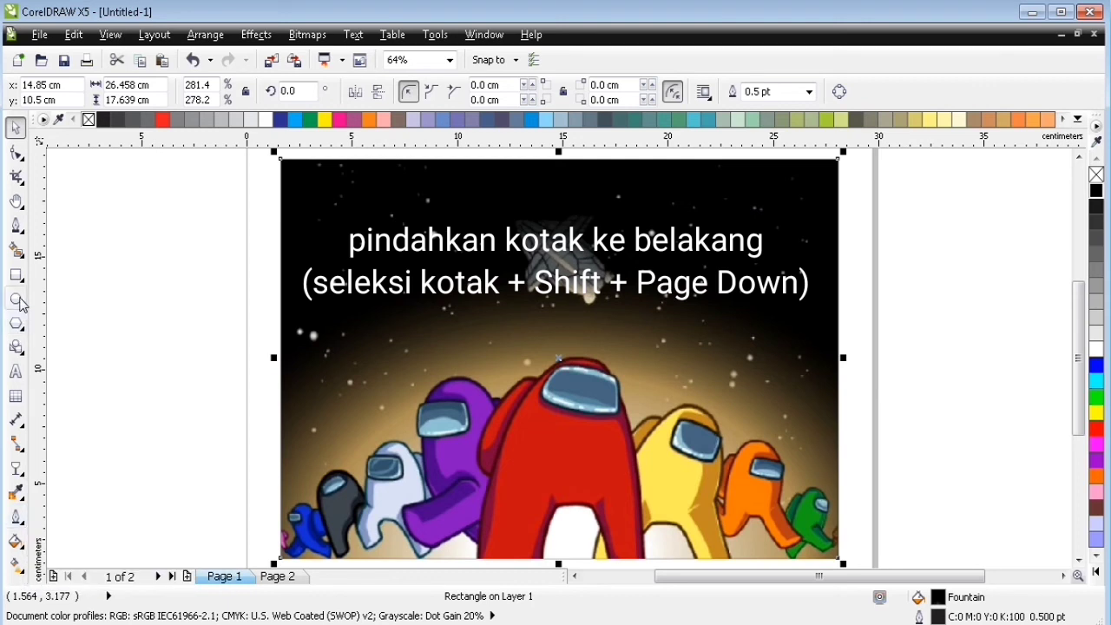
{"action": "double_click", "coordinate": [938, 596]}
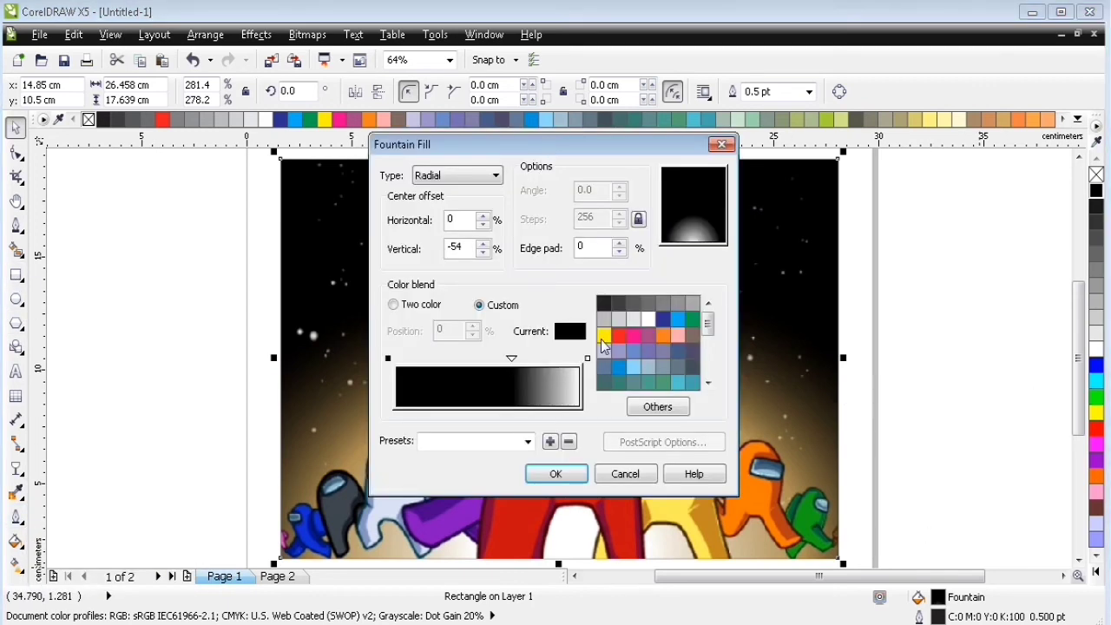
{"action": "left_click", "coordinate": [676, 409]}
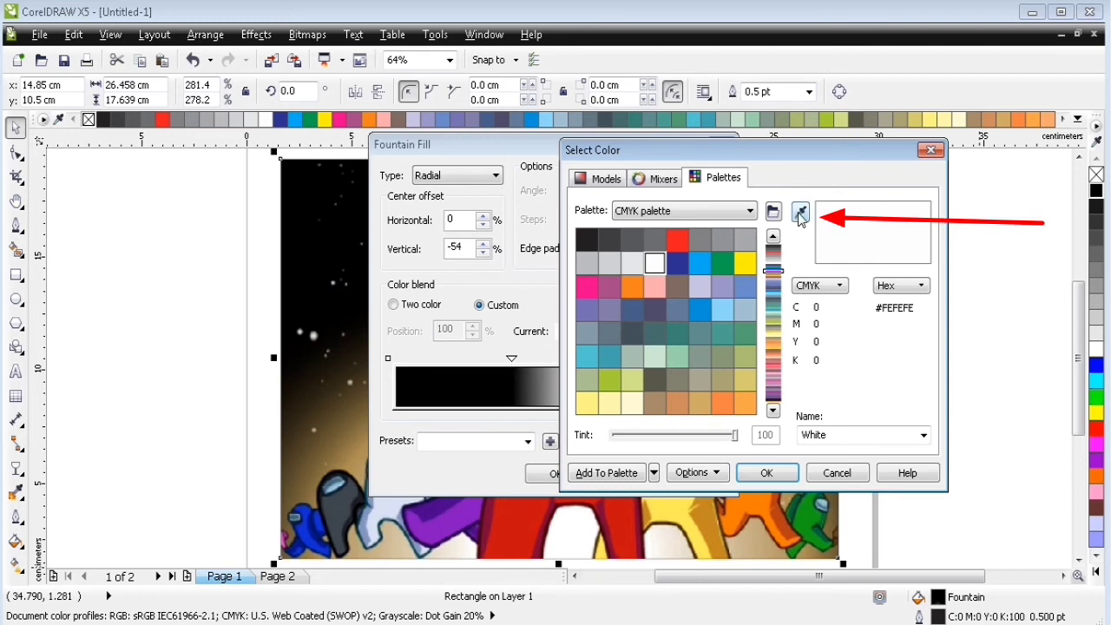
{"action": "left_click", "coordinate": [801, 215]}
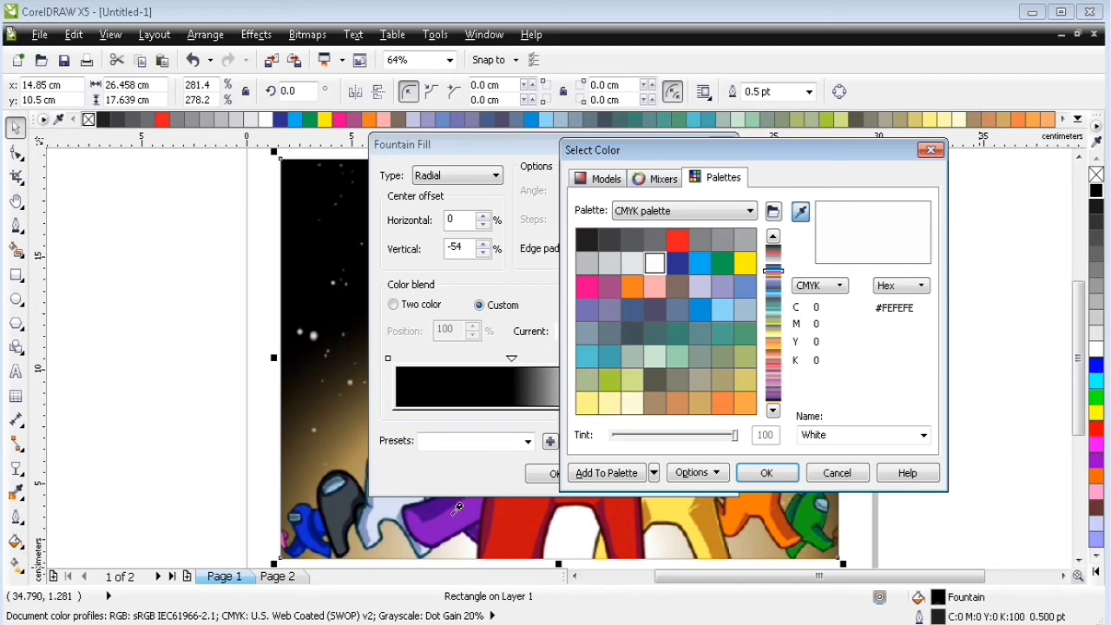
{"action": "left_click", "coordinate": [392, 537]}
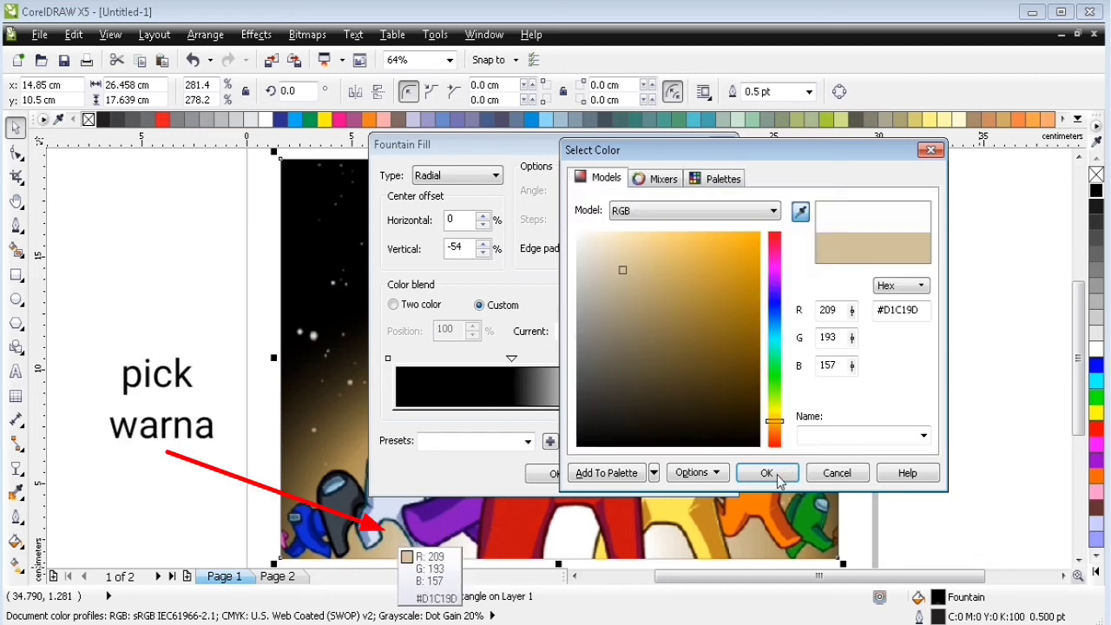
{"action": "left_click", "coordinate": [773, 539]}
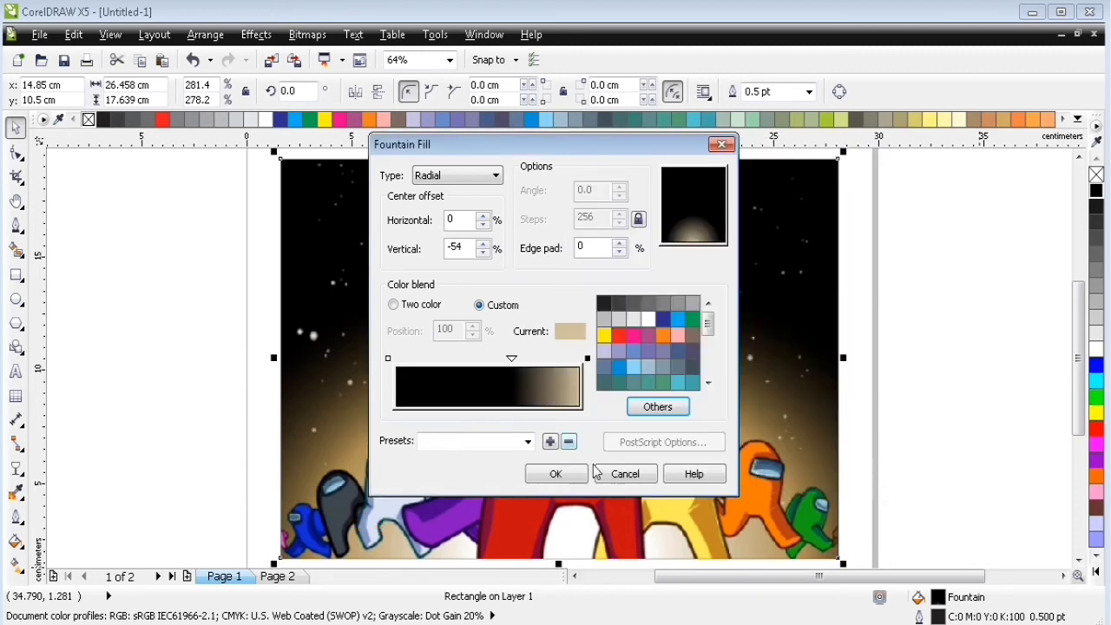
{"action": "left_click", "coordinate": [560, 473]}
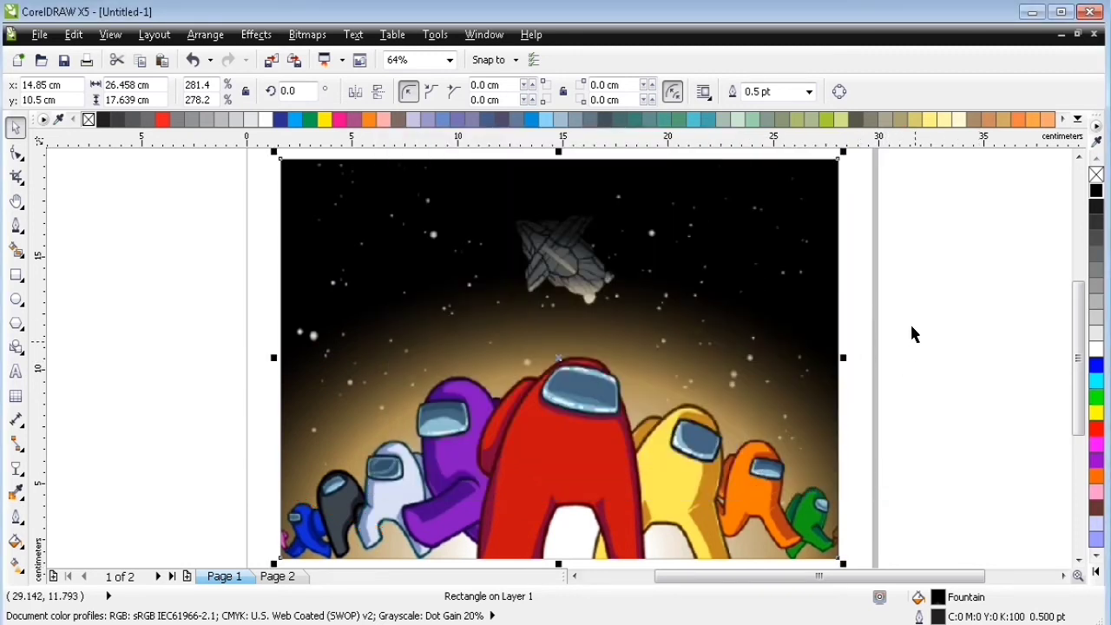
Preview the rectangle in front of the image, undo that reordering, and set the gradient's end colour to #EBD092.
{"action": "key", "text": "shift+Page_Up"}
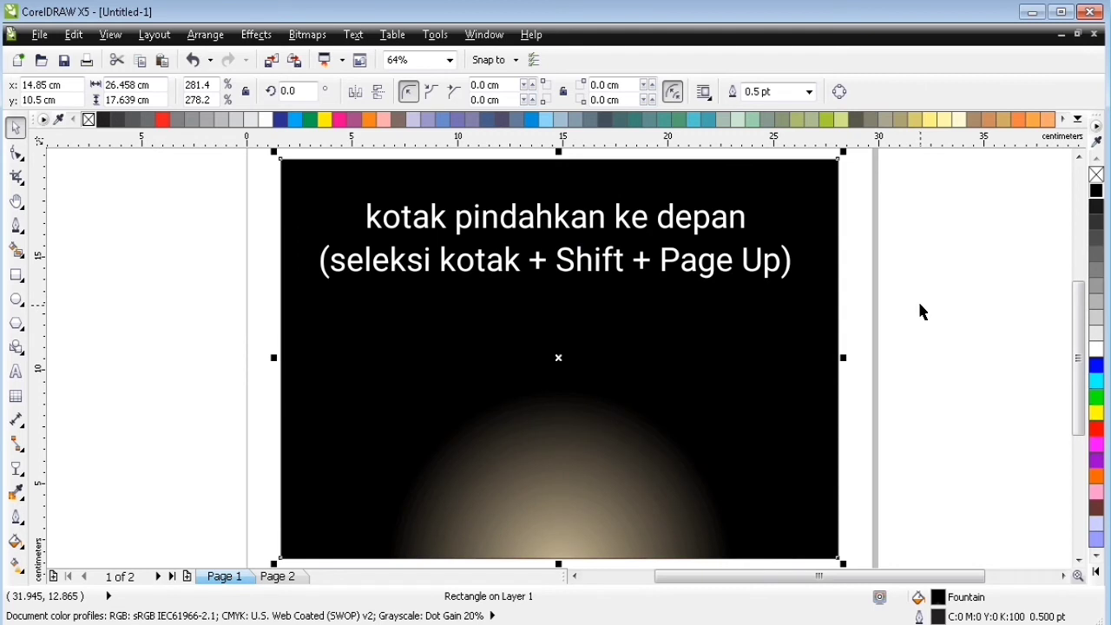
{"action": "key", "text": "ctrl+z"}
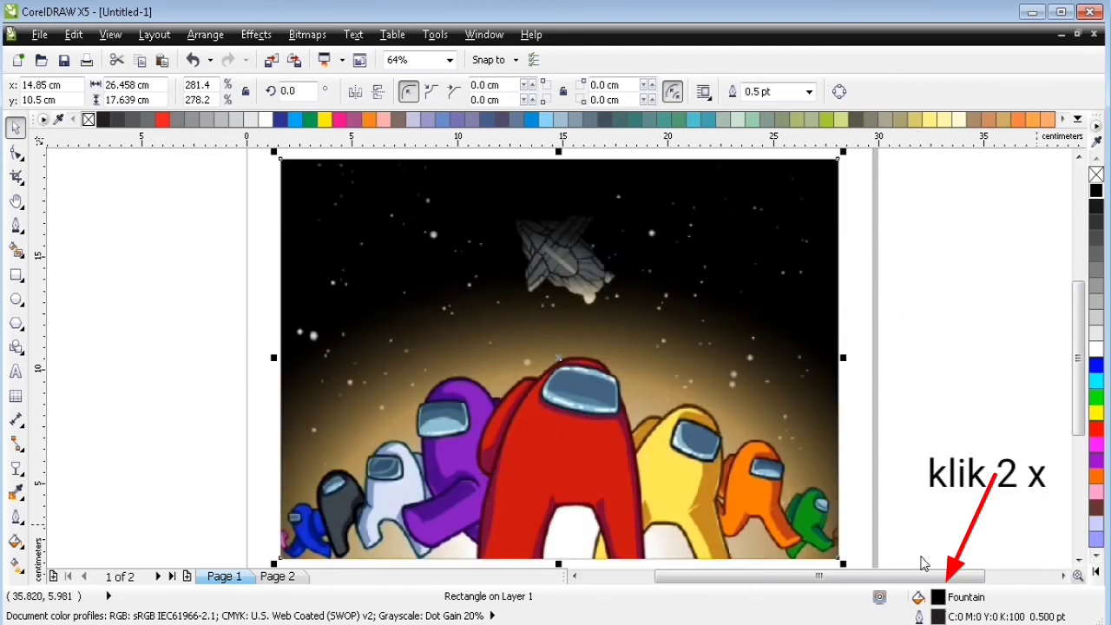
{"action": "key", "text": "F11"}
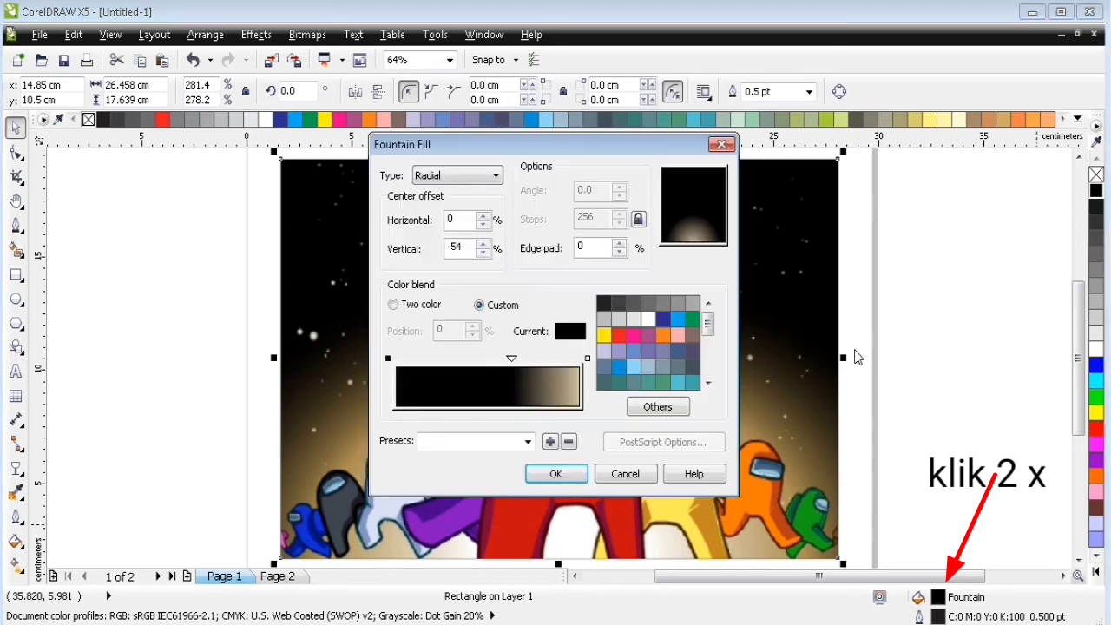
{"action": "left_click", "coordinate": [587, 358]}
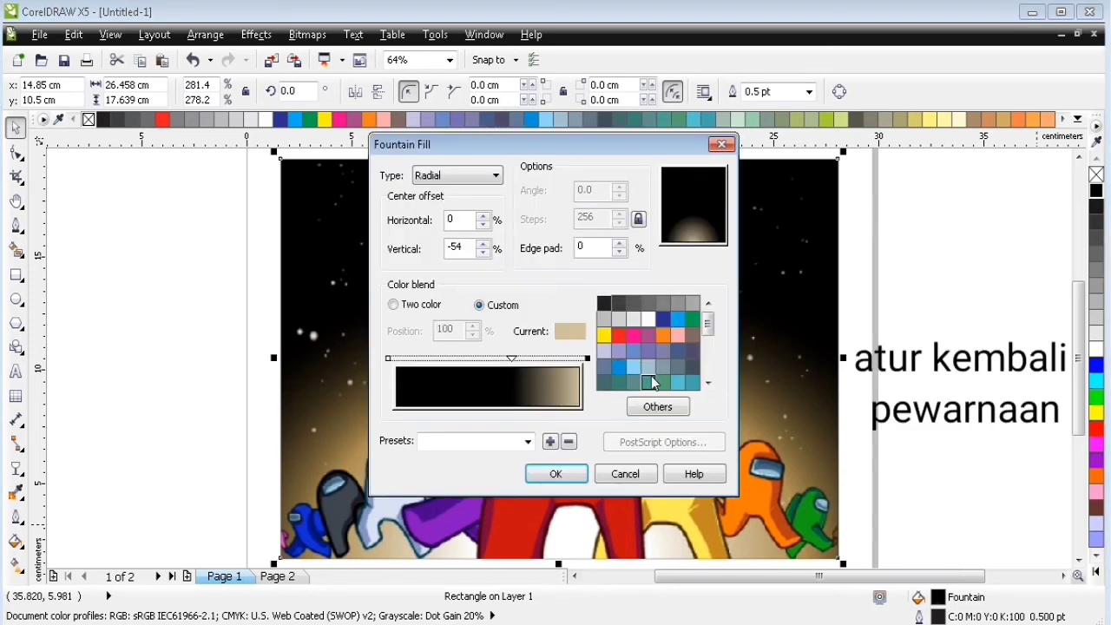
{"action": "left_click", "coordinate": [658, 410]}
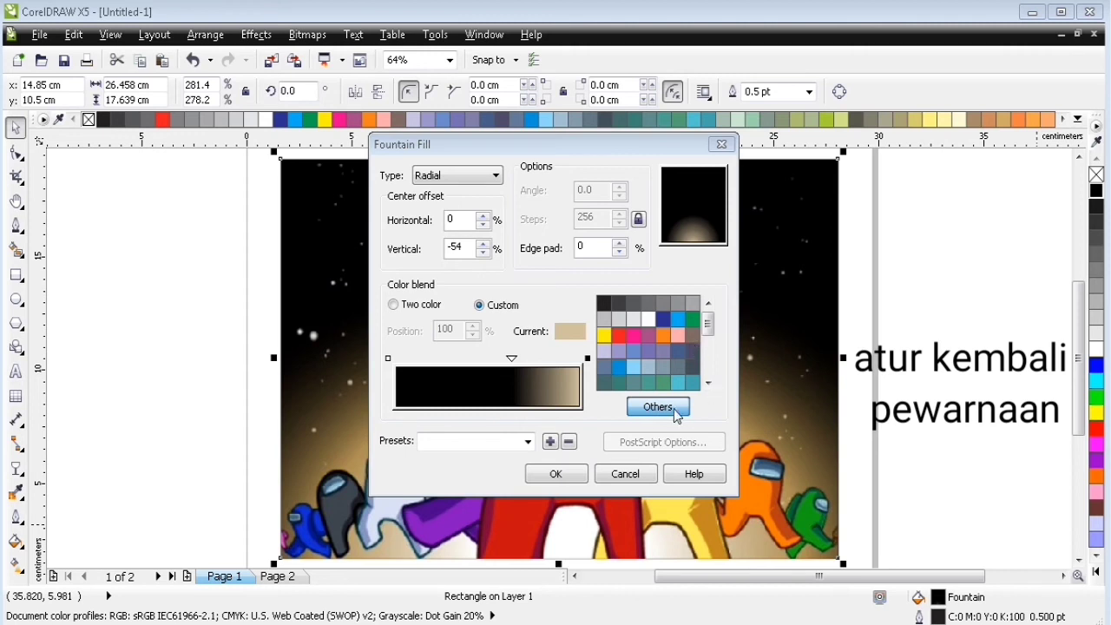
{"action": "left_click", "coordinate": [658, 408]}
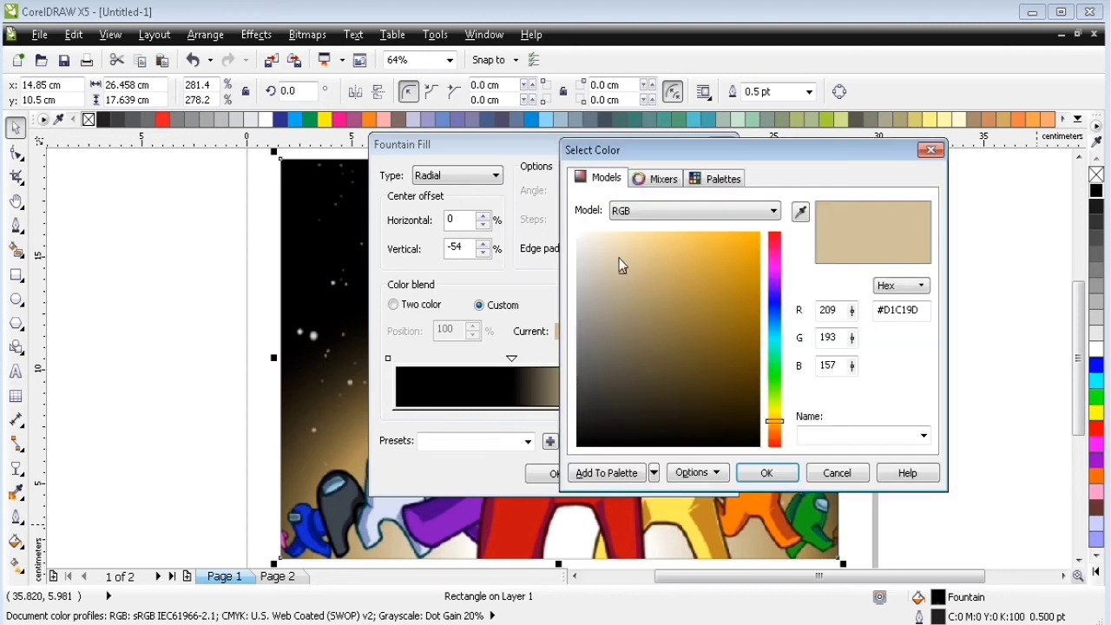
{"action": "left_click_drag", "start_coordinate": [627, 265], "coordinate": [646, 248]}
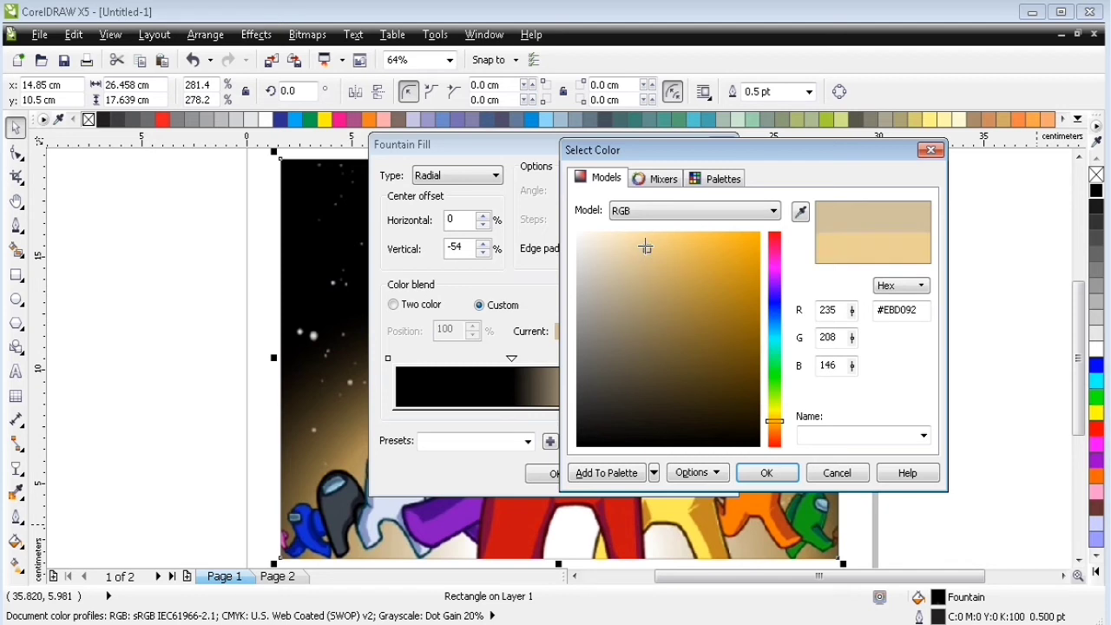
{"action": "left_click", "coordinate": [767, 472]}
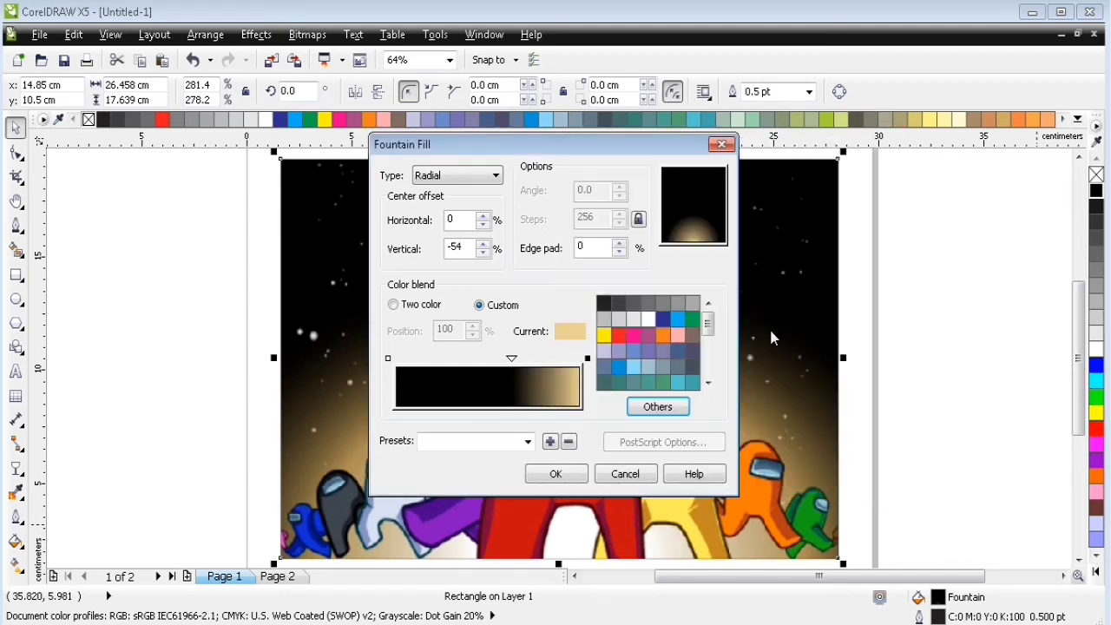
Move the gradient's middle black stop to position 32% and apply the fountain fill.
{"action": "double_click", "coordinate": [513, 360]}
{"action": "left_click_drag", "start_coordinate": [512, 360], "coordinate": [454, 363]}
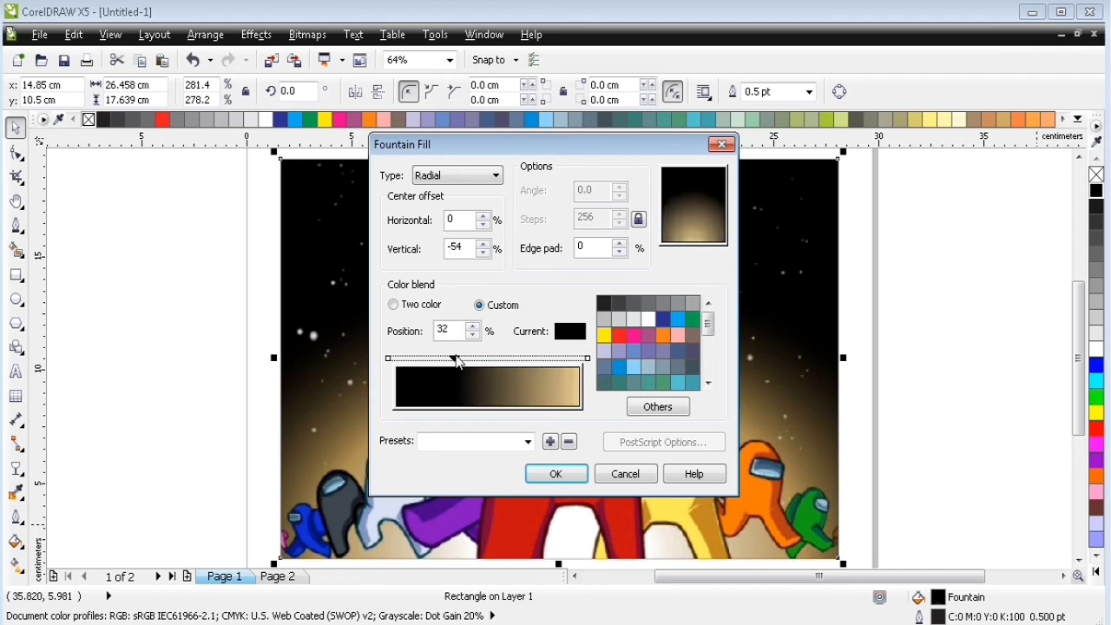
{"action": "left_click", "coordinate": [556, 473]}
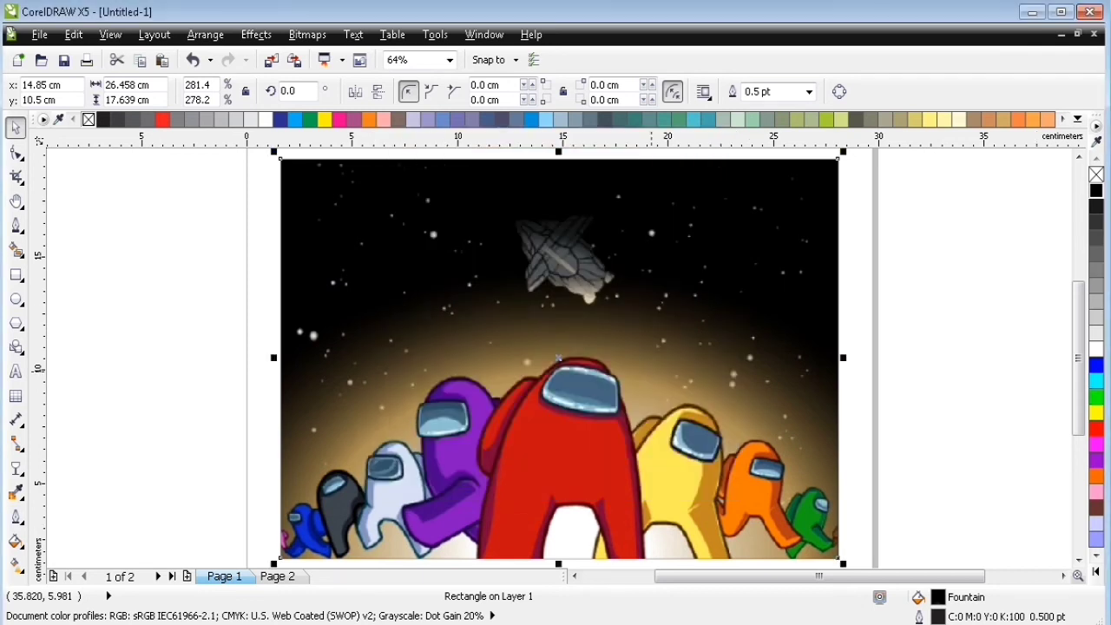
Bring the gradient rectangle to the front beside the page and copy its fill to the page 2 frame.
{"action": "key", "text": "shift+Page_Up"}
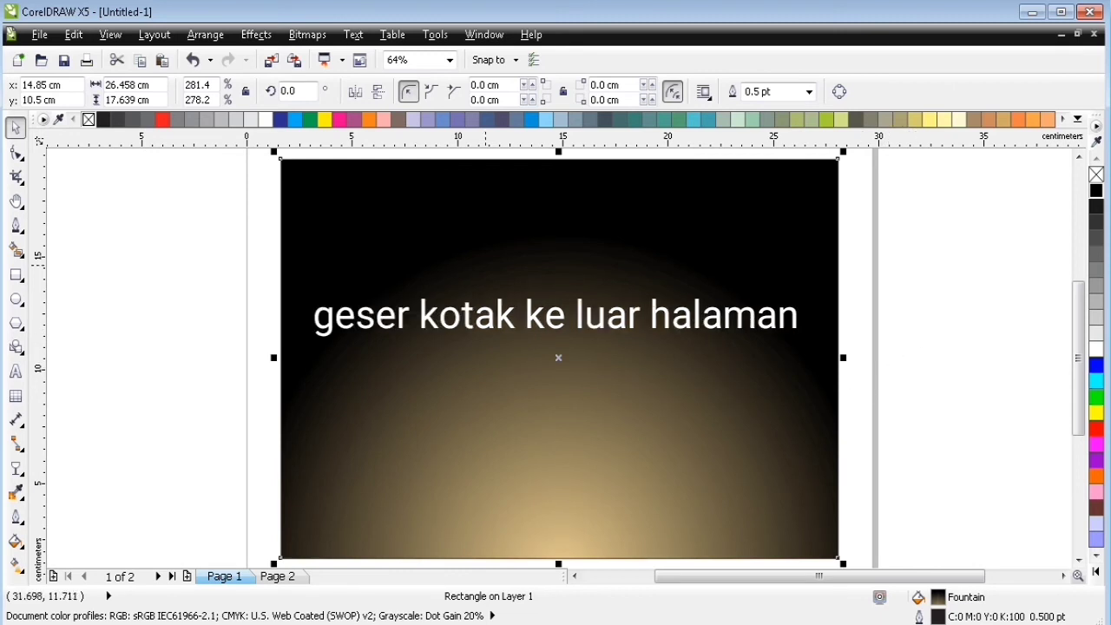
{"action": "left_click_drag", "start_coordinate": [391, 237], "coordinate": [1036, 280]}
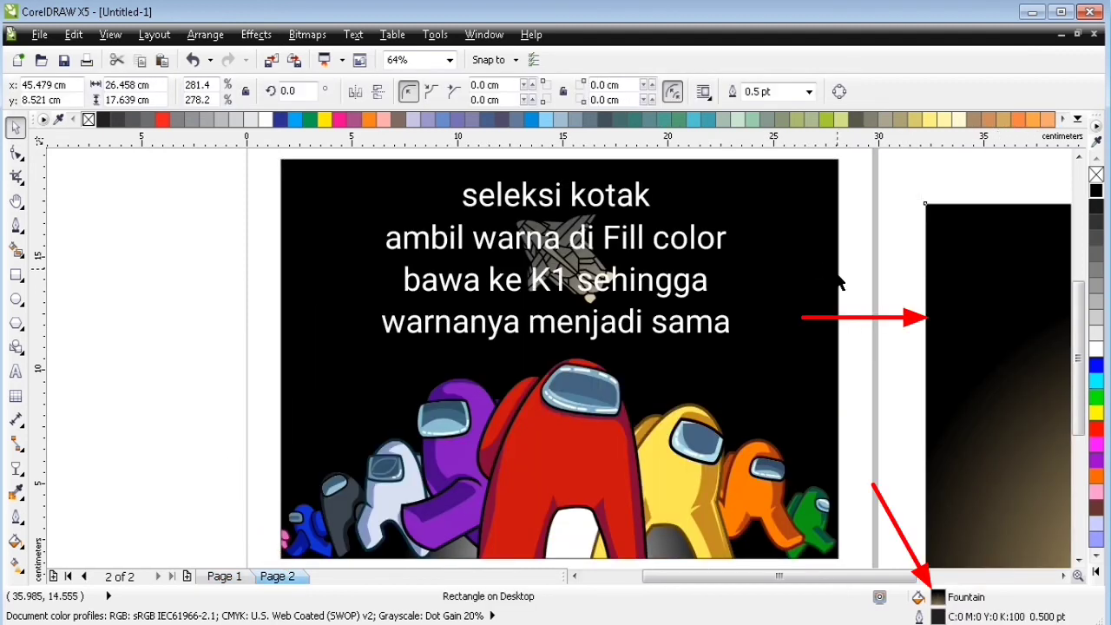
{"action": "key", "text": "Escape"}
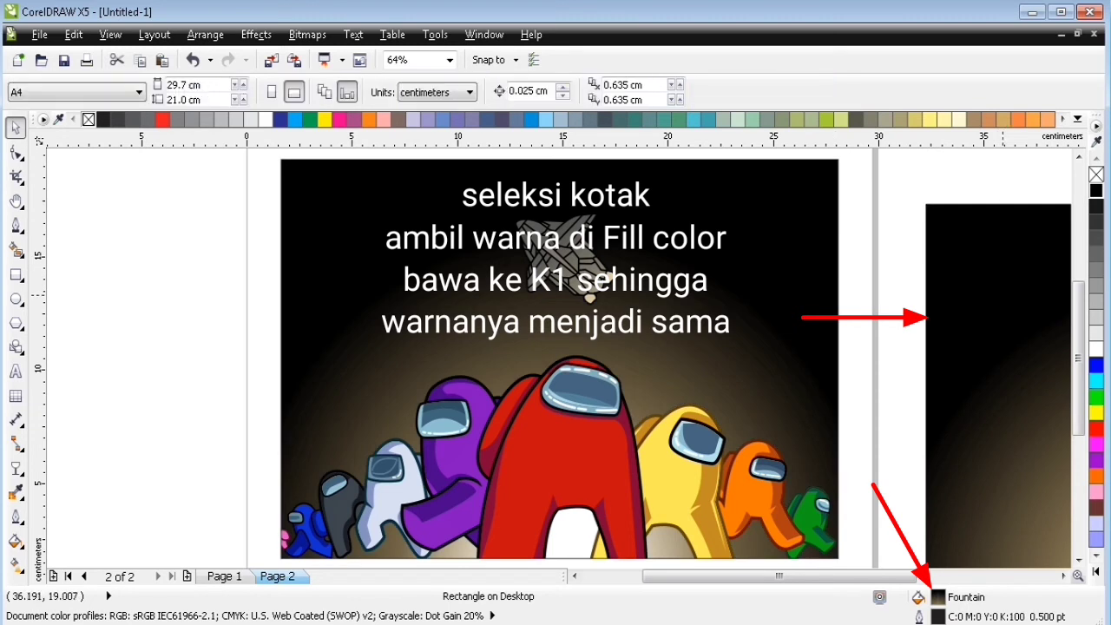
Delete the loose gradient rectangle beside the page and return to page 1.
{"action": "key", "text": "Delete"}
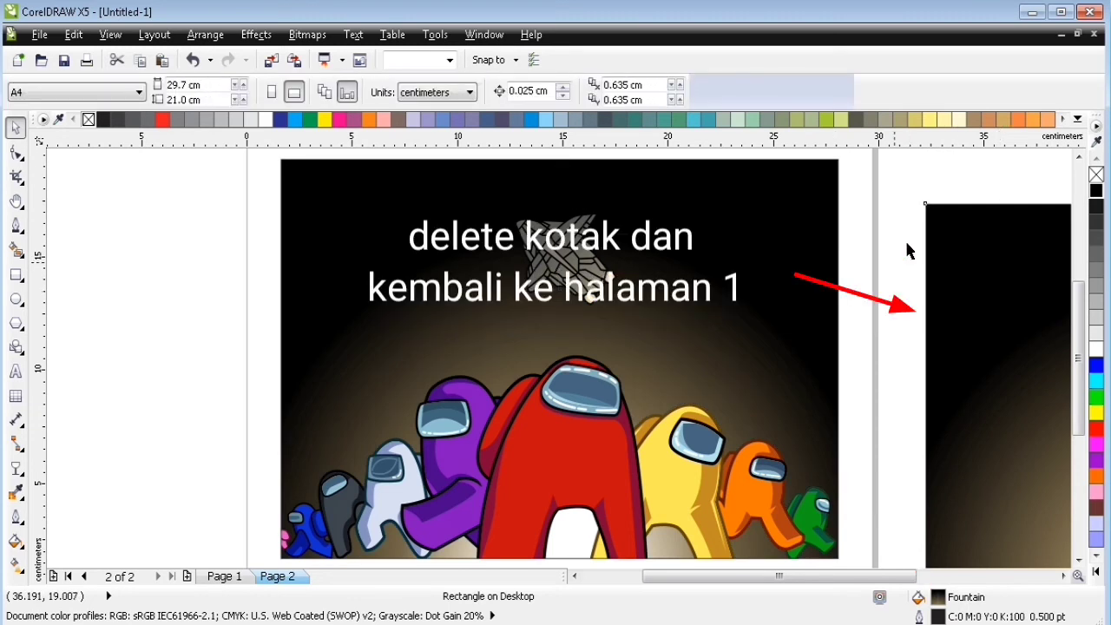
{"action": "key", "text": "Delete"}
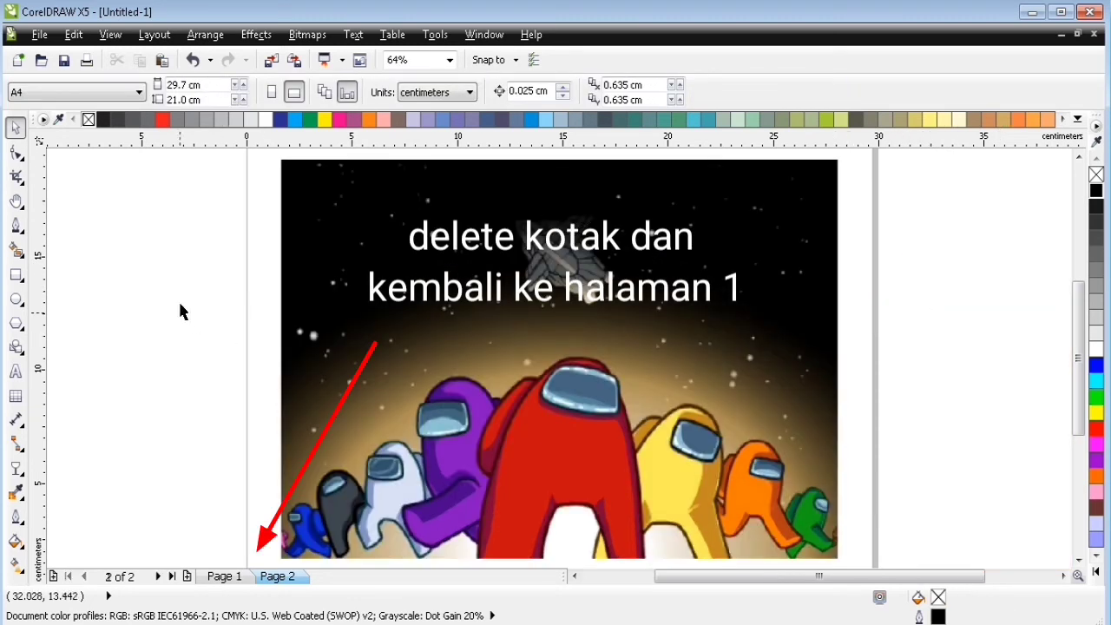
{"action": "key", "text": "Page_Up"}
Draw a circle about 0.8 cm wide beside the reference image and fill it white without an outline.
{"action": "left_click", "coordinate": [16, 299]}
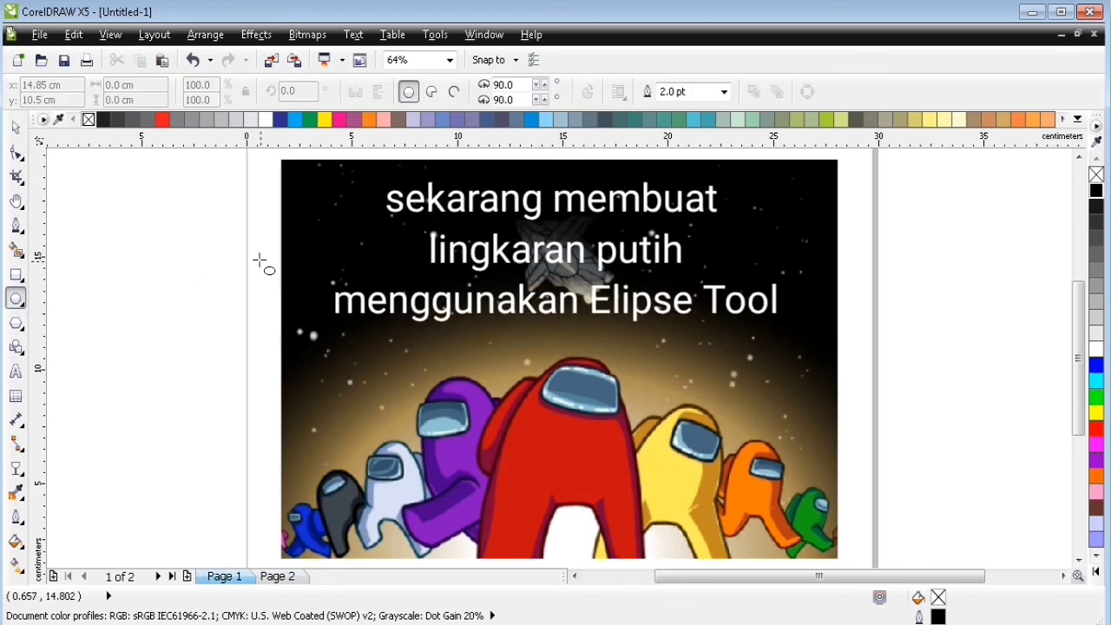
{"action": "left_click_drag", "start_coordinate": [259, 260], "coordinate": [276, 279]}
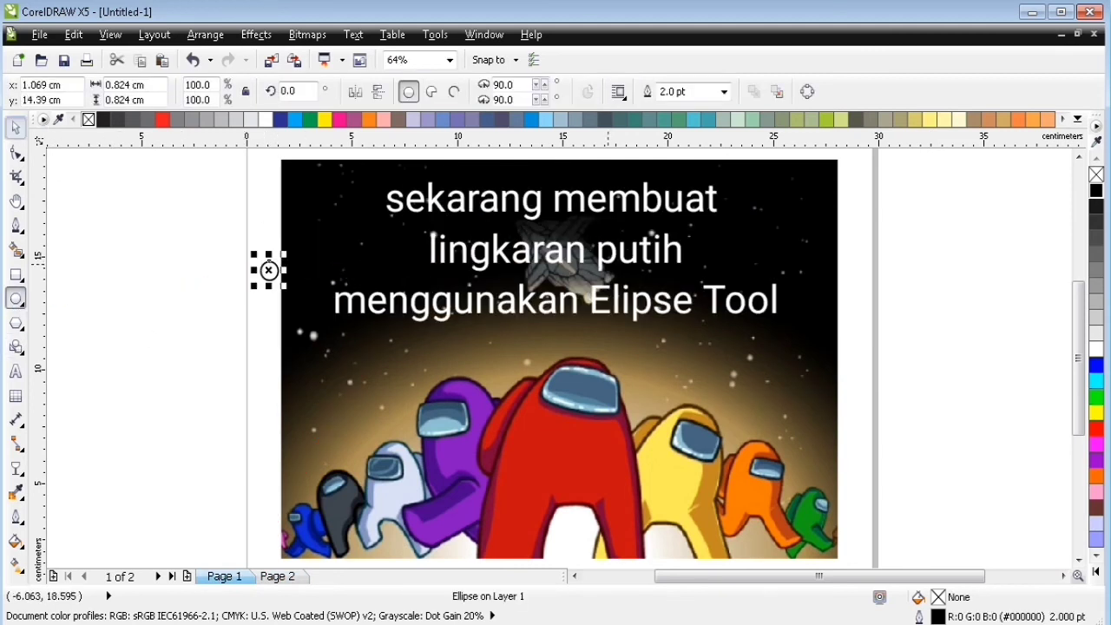
{"action": "left_click", "coordinate": [16, 128]}
{"action": "left_click", "coordinate": [1096, 349]}
{"action": "right_click", "coordinate": [1097, 175]}
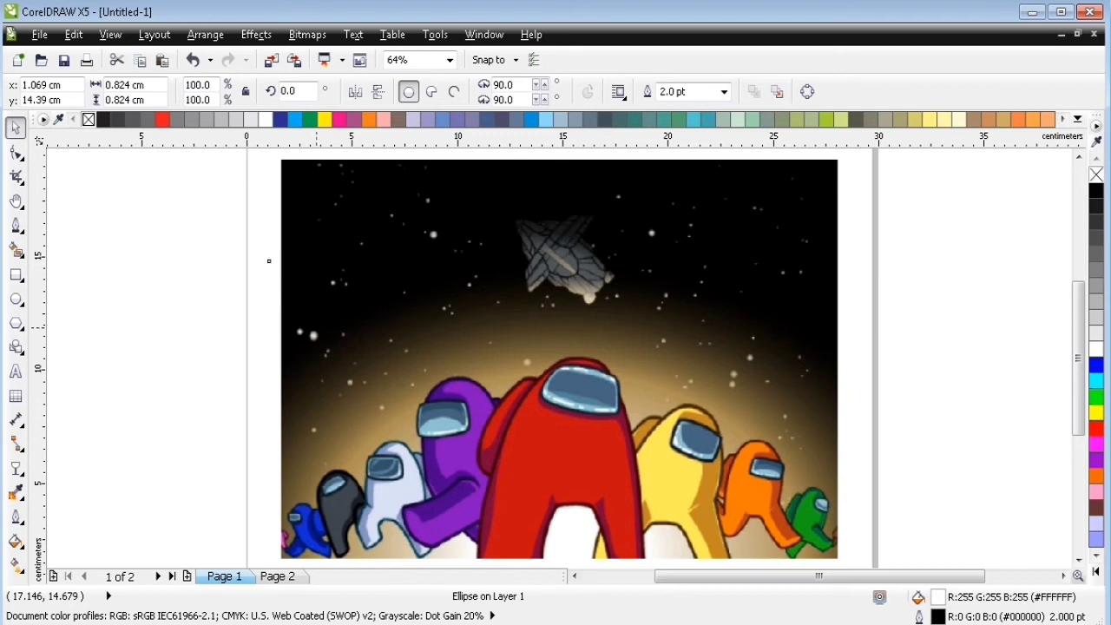
Move the white circle onto the reference image's lower-left stars and shrink it to about 0.17 cm wide.
{"action": "left_click_drag", "start_coordinate": [271, 262], "coordinate": [331, 317]}
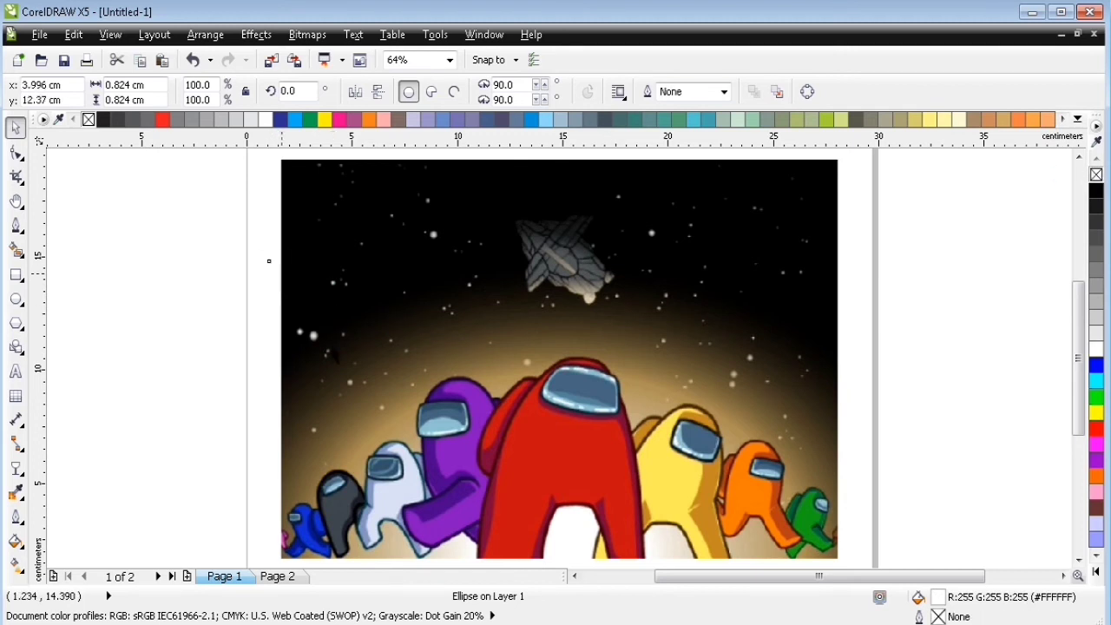
{"action": "key", "text": "F2"}
{"action": "left_click_drag", "start_coordinate": [261, 318], "coordinate": [397, 447]}
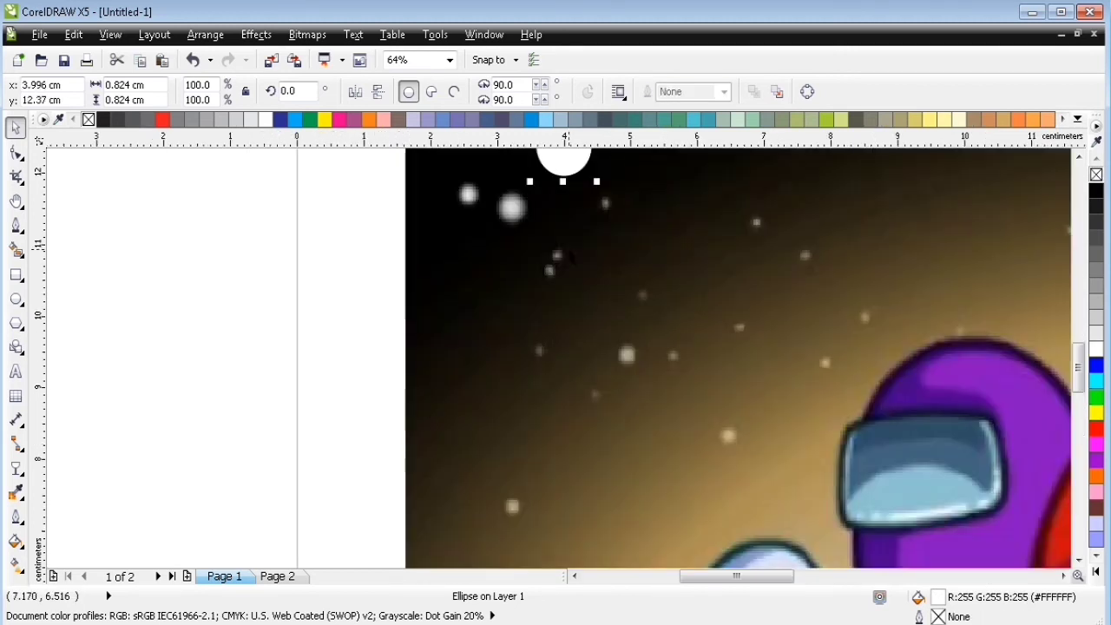
{"action": "left_click_drag", "start_coordinate": [568, 165], "coordinate": [570, 463]}
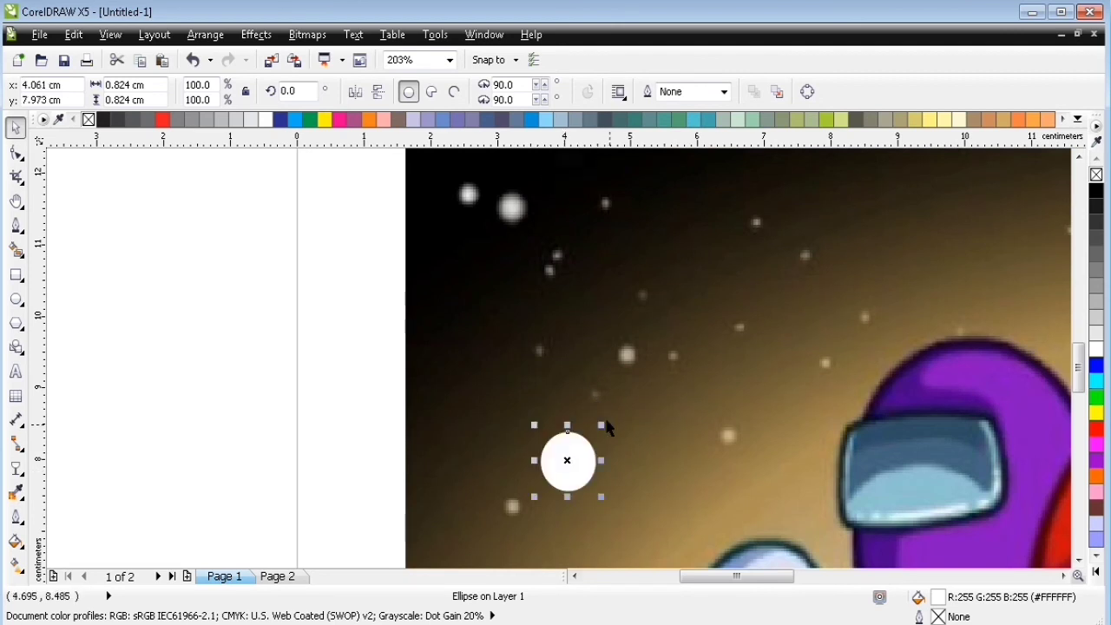
{"action": "left_click_drag", "start_coordinate": [602, 424], "coordinate": [564, 488]}
{"action": "left_click_drag", "start_coordinate": [399, 286], "coordinate": [786, 549]}
{"action": "scroll", "coordinate": [614, 498], "scroll_direction": "up", "scroll_amount": 2}
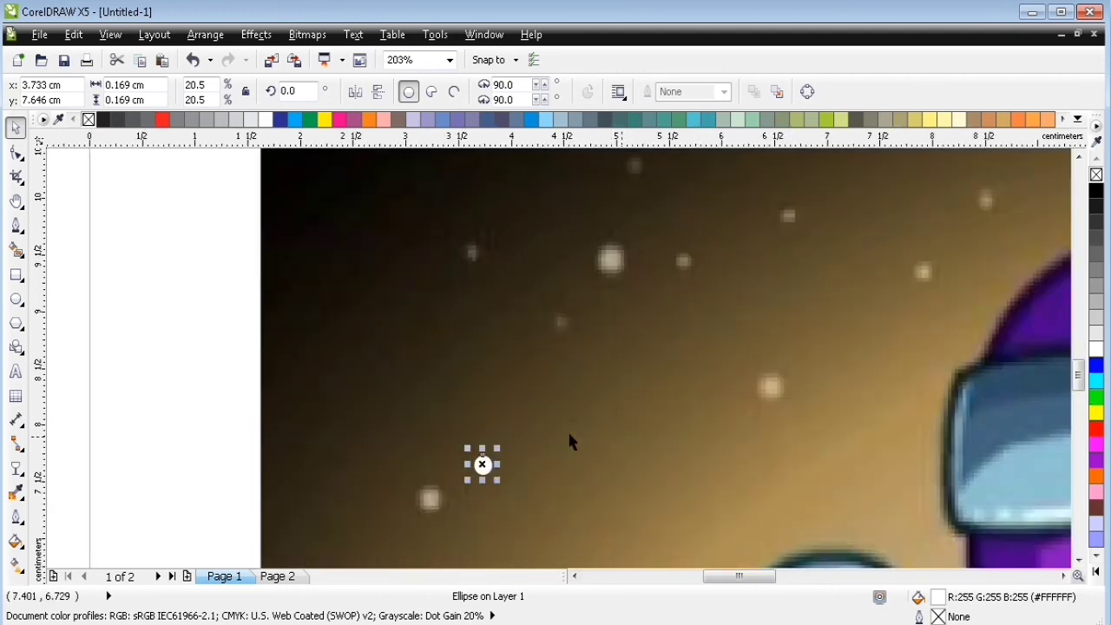
Fit the circle to the lower-left star at about 0.19 cm and duplicate it over three nearby stars left of the purple crewmate.
{"action": "left_click_drag", "start_coordinate": [498, 443], "coordinate": [471, 254]}
{"action": "right_click", "coordinate": [473, 256]}
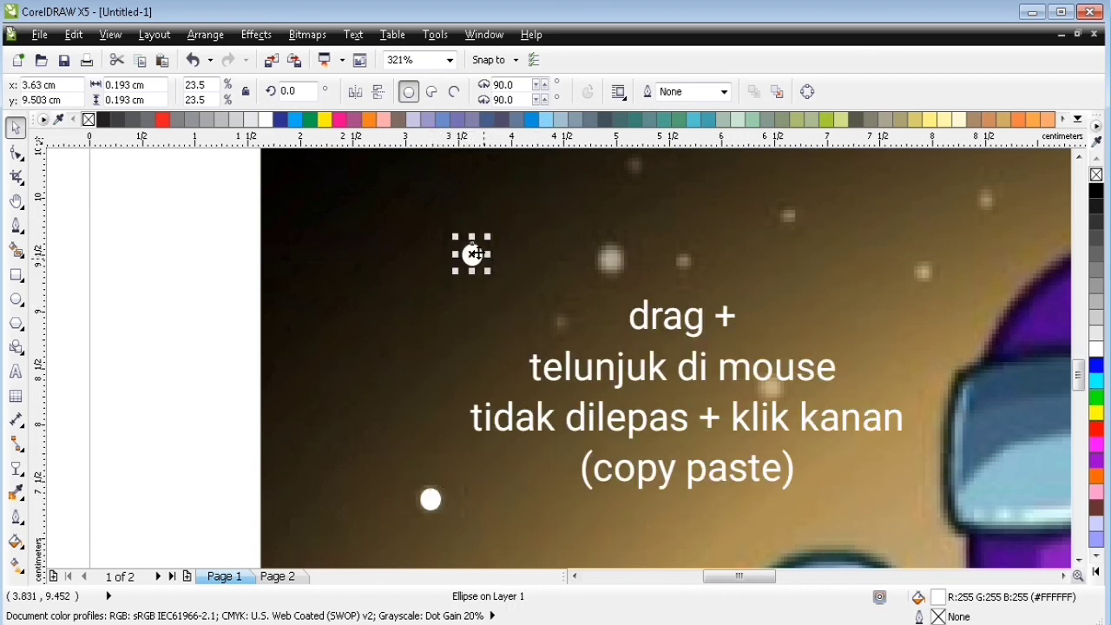
{"action": "left_click_drag", "start_coordinate": [564, 300], "coordinate": [790, 373]}
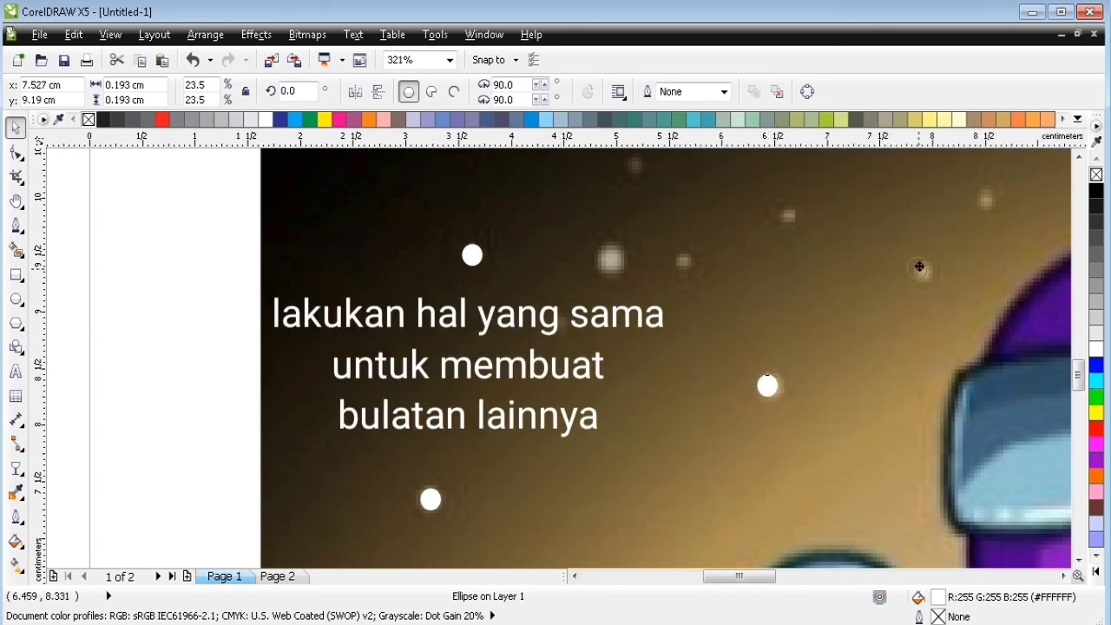
{"action": "left_click_drag", "start_coordinate": [929, 270], "coordinate": [927, 271]}
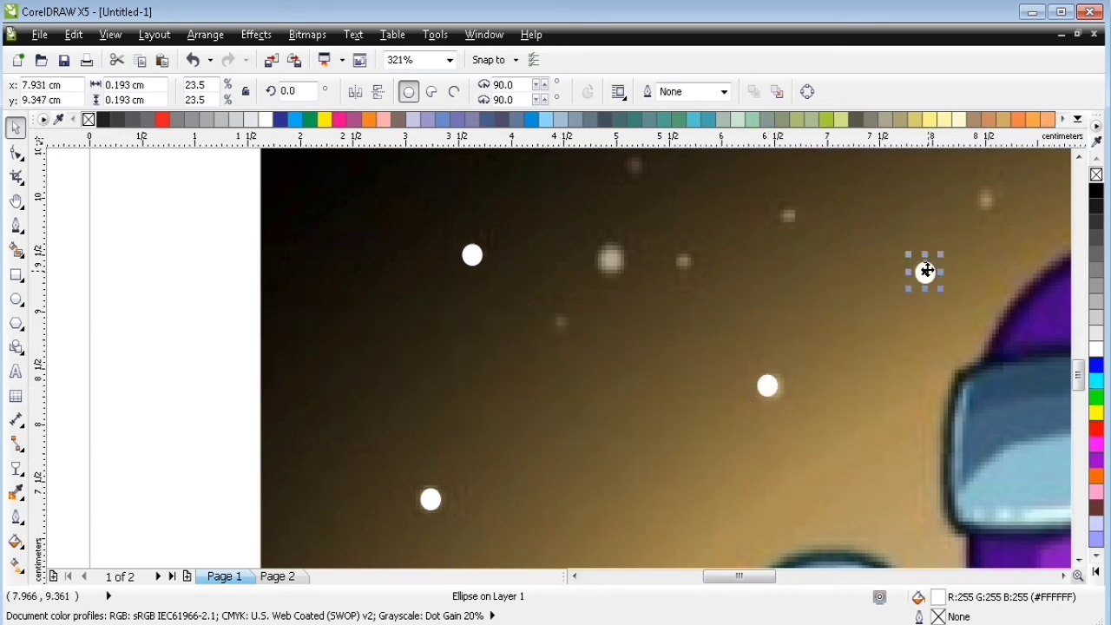
Place more circle copies over the remaining stars left of the purple crewmate's head, resizing them to match the larger and smaller stars.
{"action": "left_click_drag", "start_coordinate": [984, 195], "coordinate": [639, 164]}
{"action": "left_click_drag", "start_coordinate": [639, 164], "coordinate": [613, 259]}
{"action": "left_click_drag", "start_coordinate": [623, 247], "coordinate": [627, 244]}
{"action": "left_click_drag", "start_coordinate": [472, 256], "coordinate": [572, 312]}
{"action": "left_click_drag", "start_coordinate": [564, 323], "coordinate": [789, 216]}
Copy circles over the next stars up the left side, sizing the copy on the large star nearest the edge to about 0.29 cm.
{"action": "left_click_drag", "start_coordinate": [1079, 375], "coordinate": [1080, 356]}
{"action": "left_click_drag", "start_coordinate": [788, 468], "coordinate": [893, 353]}
{"action": "left_click_drag", "start_coordinate": [893, 353], "coordinate": [578, 271]}
{"action": "left_click_drag", "start_coordinate": [579, 271], "coordinate": [489, 374]}
{"action": "left_click_drag", "start_coordinate": [489, 374], "coordinate": [815, 304]}
{"action": "left_click_drag", "start_coordinate": [443, 292], "coordinate": [456, 306]}
{"action": "left_click_drag", "start_coordinate": [430, 279], "coordinate": [384, 281]}
{"action": "left_click_drag", "start_coordinate": [1079, 356], "coordinate": [1079, 336]}
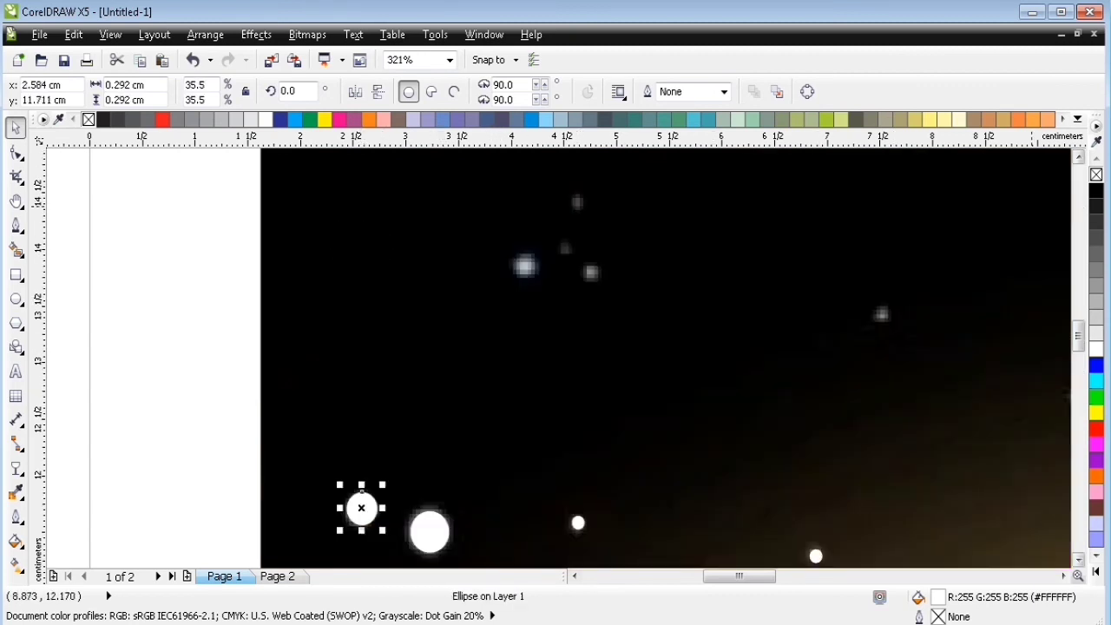
Copy circles over the small upper-left star cluster and the lone star to its right, using about 0.12 cm for the small ones.
{"action": "left_click_drag", "start_coordinate": [361, 509], "coordinate": [528, 267]}
{"action": "left_click_drag", "start_coordinate": [549, 289], "coordinate": [579, 201]}
{"action": "left_click_drag", "start_coordinate": [595, 219], "coordinate": [565, 249]}
{"action": "left_click_drag", "start_coordinate": [565, 249], "coordinate": [882, 314]}
{"action": "key", "text": "F3"}
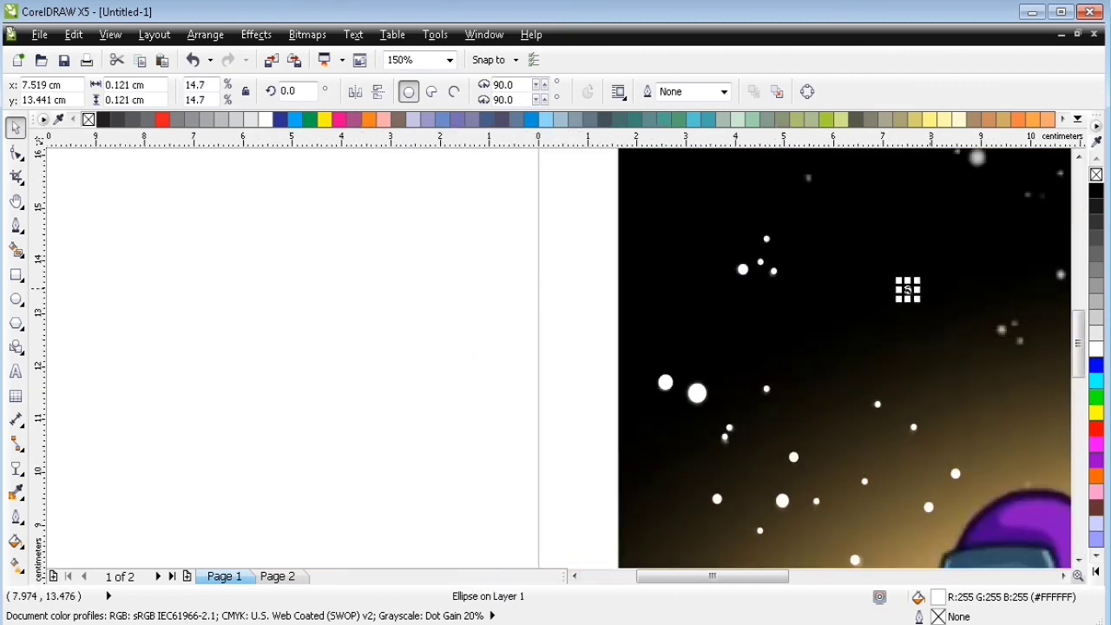
Cover the stars in the sky's upper-left corner and those extending toward the spaceship with white circle copies.
{"action": "key", "text": "h"}
{"action": "left_click_drag", "start_coordinate": [944, 183], "coordinate": [704, 377]}
{"action": "key", "text": "space"}
{"action": "left_click_drag", "start_coordinate": [508, 281], "coordinate": [508, 279]}
{"action": "left_click_drag", "start_coordinate": [508, 279], "coordinate": [550, 231]}
{"action": "left_click_drag", "start_coordinate": [550, 231], "coordinate": [520, 258]}
{"action": "left_click_drag", "start_coordinate": [519, 258], "coordinate": [527, 209]}
{"action": "left_click_drag", "start_coordinate": [527, 209], "coordinate": [519, 190]}
{"action": "left_click_drag", "start_coordinate": [519, 190], "coordinate": [468, 188]}
{"action": "left_click_drag", "start_coordinate": [468, 188], "coordinate": [726, 270]}
{"action": "left_click_drag", "start_coordinate": [734, 278], "coordinate": [639, 305]}
{"action": "left_click_drag", "start_coordinate": [639, 305], "coordinate": [571, 370]}
{"action": "left_click_drag", "start_coordinate": [571, 370], "coordinate": [821, 366]}
{"action": "left_click_drag", "start_coordinate": [820, 365], "coordinate": [847, 370]}
Duplicate and resize white circles over the star groups to the left of the spaceship.
{"action": "scroll", "coordinate": [835, 472], "scroll_direction": "up", "scroll_amount": 1}
{"action": "left_click_drag", "start_coordinate": [858, 264], "coordinate": [737, 296]}
{"action": "left_click_drag", "start_coordinate": [737, 296], "coordinate": [833, 417]}
{"action": "left_click_drag", "start_coordinate": [737, 296], "coordinate": [806, 455]}
{"action": "left_click_drag", "start_coordinate": [834, 417], "coordinate": [940, 521]}
{"action": "left_click_drag", "start_coordinate": [805, 438], "coordinate": [686, 550]}
{"action": "left_click_drag", "start_coordinate": [826, 498], "coordinate": [822, 275]}
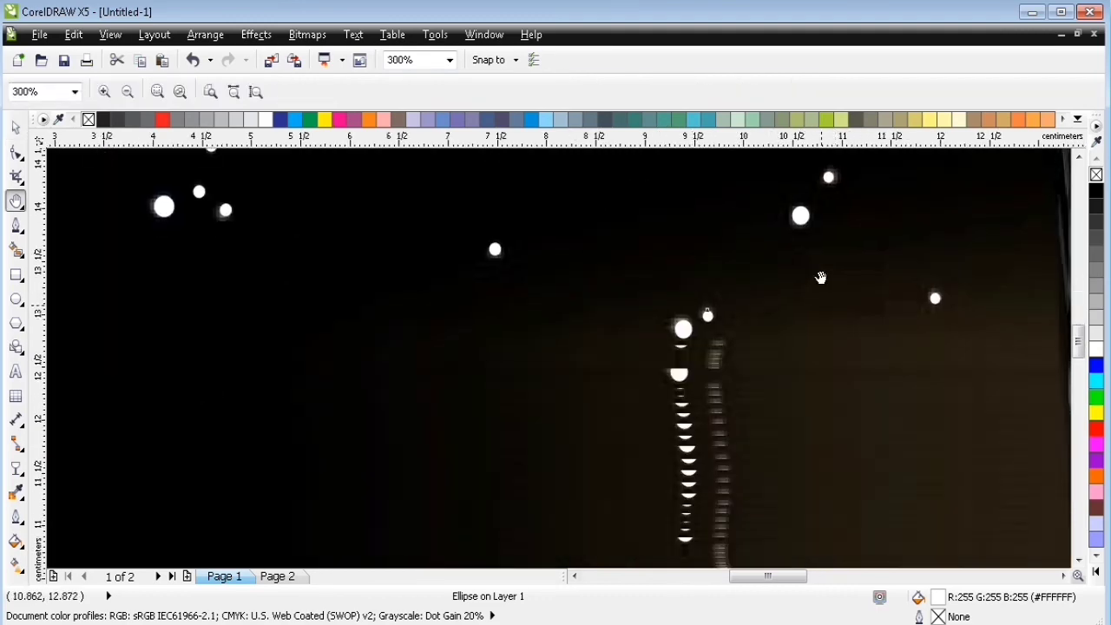
{"action": "left_click_drag", "start_coordinate": [935, 275], "coordinate": [710, 293]}
Place white circle copies over the stars below the spaceship.
{"action": "left_click_drag", "start_coordinate": [721, 324], "coordinate": [902, 461]}
{"action": "scroll", "coordinate": [928, 340], "scroll_direction": "down", "scroll_amount": 1}
{"action": "left_click_drag", "start_coordinate": [841, 299], "coordinate": [777, 309]}
{"action": "left_click", "coordinate": [565, 483]}
{"action": "left_click_drag", "start_coordinate": [564, 485], "coordinate": [695, 379]}
{"action": "left_click_drag", "start_coordinate": [695, 379], "coordinate": [712, 397]}
{"action": "left_click_drag", "start_coordinate": [716, 397], "coordinate": [860, 377]}
{"action": "left_click_drag", "start_coordinate": [695, 379], "coordinate": [833, 381]}
{"action": "left_click_drag", "start_coordinate": [882, 213], "coordinate": [859, 382]}
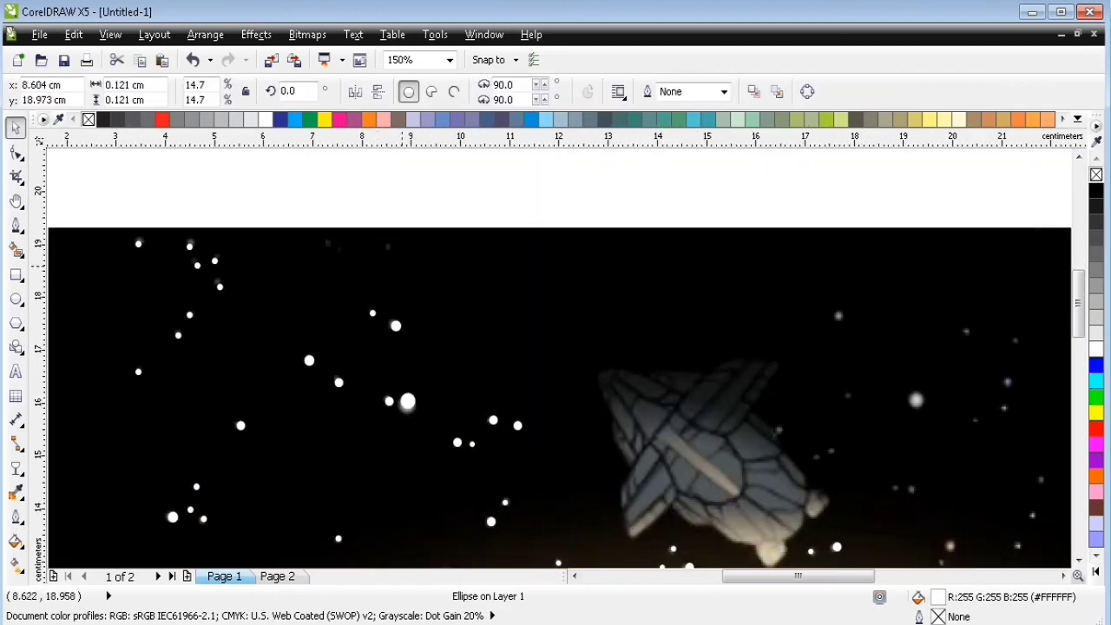
Copy the 0.12 cm circle over the small stars along the spaceship's right side and in the sky beyond it.
{"action": "left_click_drag", "start_coordinate": [392, 246], "coordinate": [839, 318]}
{"action": "left_click_drag", "start_coordinate": [839, 318], "coordinate": [780, 428]}
{"action": "left_click_drag", "start_coordinate": [780, 428], "coordinate": [848, 396]}
{"action": "left_click_drag", "start_coordinate": [914, 419], "coordinate": [733, 291]}
{"action": "left_click_drag", "start_coordinate": [666, 268], "coordinate": [651, 324]}
{"action": "left_click_drag", "start_coordinate": [651, 325], "coordinate": [834, 215]}
{"action": "left_click_drag", "start_coordinate": [834, 214], "coordinate": [795, 293]}
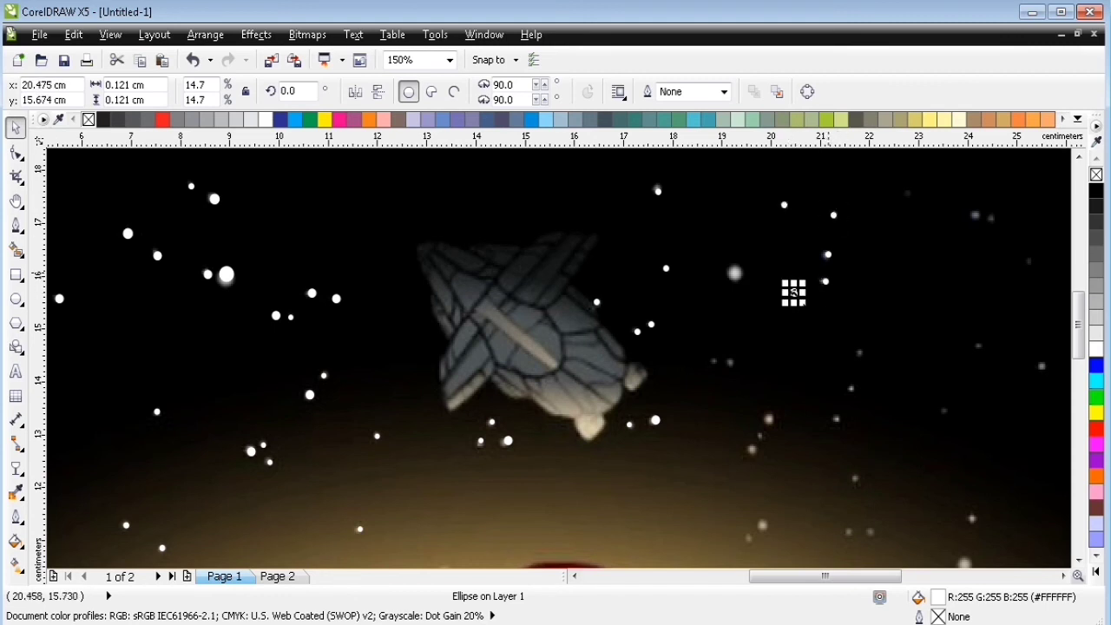
Put a larger circle on the bright star right of the spaceship and small copies on the stars below it.
{"action": "left_click_drag", "start_coordinate": [656, 420], "coordinate": [750, 286]}
{"action": "left_click_drag", "start_coordinate": [795, 294], "coordinate": [714, 359]}
{"action": "left_click_drag", "start_coordinate": [768, 418], "coordinate": [768, 418]}
{"action": "left_click_drag", "start_coordinate": [768, 417], "coordinate": [764, 526]}
{"action": "left_click_drag", "start_coordinate": [764, 526], "coordinate": [861, 356]}
{"action": "left_click_drag", "start_coordinate": [861, 356], "coordinate": [851, 388]}
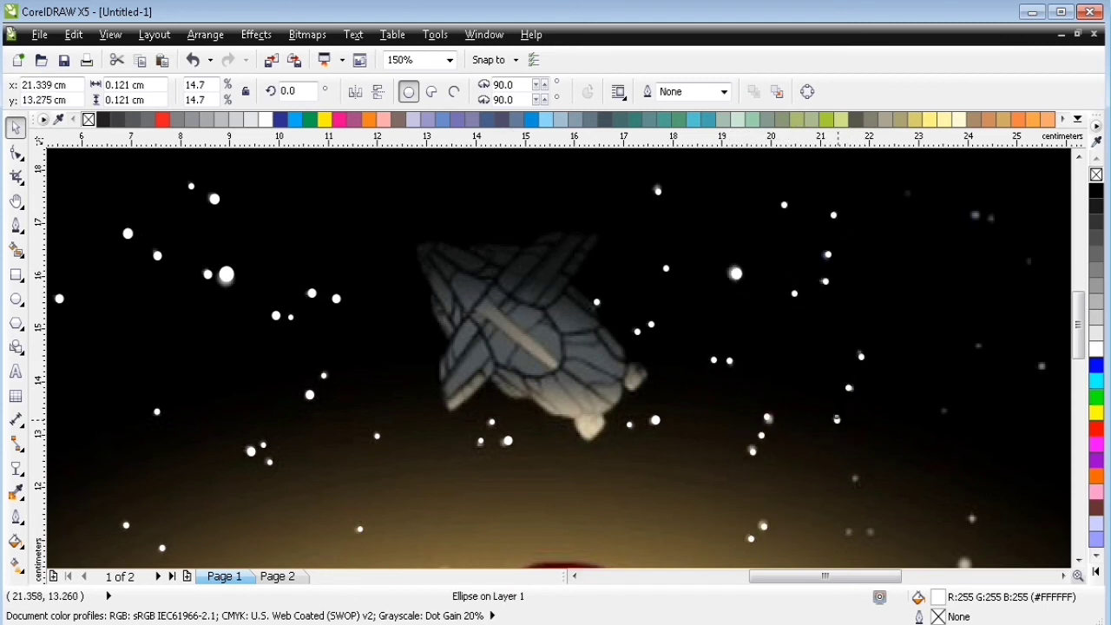
Copy the 0.12 cm circle over the stars near the right edge and upper-right corner of the sky.
{"action": "left_click_drag", "start_coordinate": [979, 347], "coordinate": [978, 348]}
{"action": "left_click_drag", "start_coordinate": [978, 348], "coordinate": [973, 520]}
{"action": "left_click_drag", "start_coordinate": [973, 520], "coordinate": [1043, 372]}
{"action": "left_click_drag", "start_coordinate": [966, 283], "coordinate": [774, 417]}
{"action": "left_click_drag", "start_coordinate": [852, 508], "coordinate": [896, 329]}
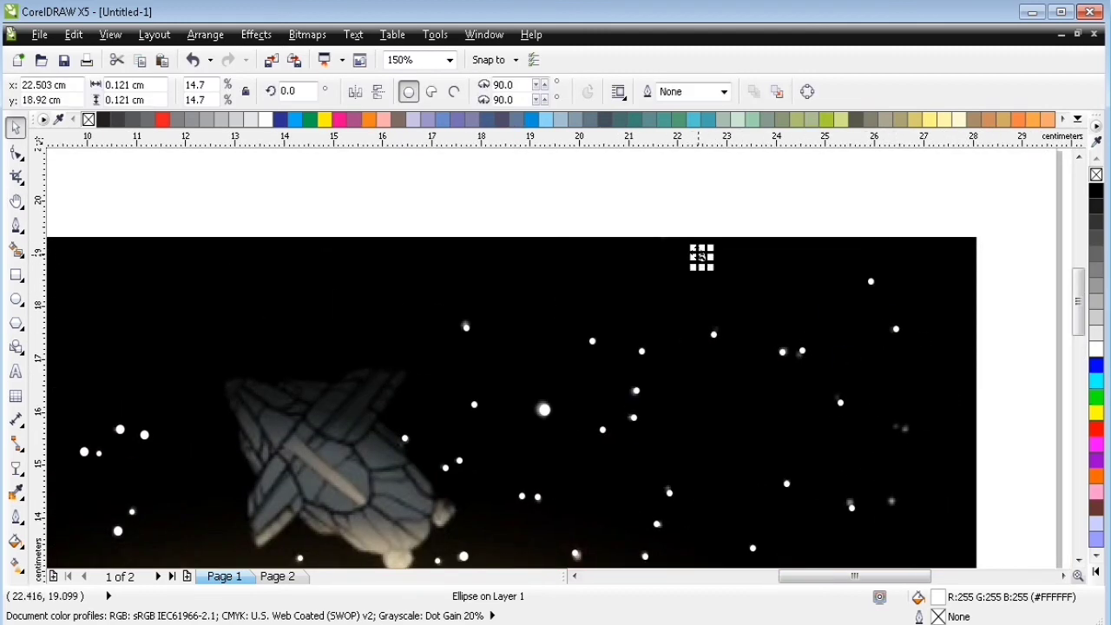
Cover the remaining stars on the right side and above the yellow, orange and green crewmates with circle copies.
{"action": "scroll", "coordinate": [898, 424], "scroll_direction": "down", "scroll_amount": 3}
{"action": "left_click_drag", "start_coordinate": [838, 196], "coordinate": [879, 196]}
{"action": "left_click_drag", "start_coordinate": [880, 197], "coordinate": [651, 309]}
{"action": "left_click_drag", "start_coordinate": [651, 309], "coordinate": [893, 429]}
{"action": "left_click_drag", "start_coordinate": [893, 429], "coordinate": [882, 441]}
{"action": "left_click_drag", "start_coordinate": [810, 450], "coordinate": [606, 464]}
{"action": "left_click_drag", "start_coordinate": [606, 464], "coordinate": [624, 454]}
{"action": "left_click_drag", "start_coordinate": [624, 454], "coordinate": [723, 435]}
{"action": "left_click_drag", "start_coordinate": [731, 426], "coordinate": [736, 421]}
{"action": "left_click_drag", "start_coordinate": [723, 435], "coordinate": [761, 396]}
{"action": "left_click_drag", "start_coordinate": [761, 396], "coordinate": [241, 405]}
{"action": "left_click_drag", "start_coordinate": [929, 555], "coordinate": [868, 365]}
{"action": "left_click_drag", "start_coordinate": [769, 273], "coordinate": [774, 307]}
{"action": "left_click_drag", "start_coordinate": [774, 308], "coordinate": [785, 324]}
{"action": "scroll", "coordinate": [859, 340], "scroll_direction": "down", "scroll_amount": 2}
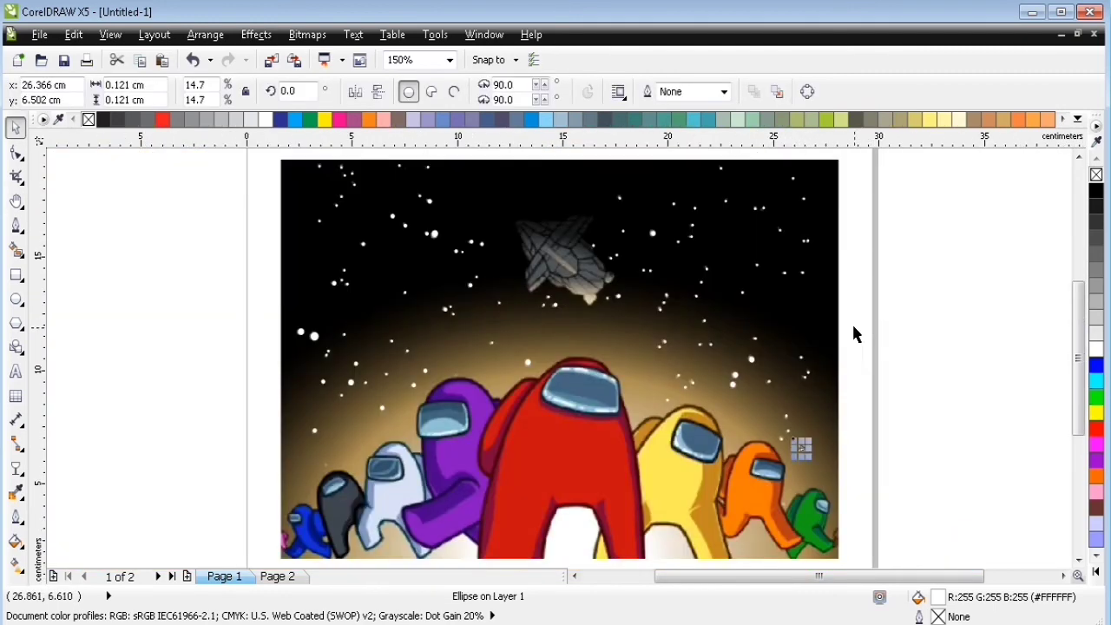
Add the missing star circle above the black crewmate and group all the white star circles.
{"action": "left_click_drag", "start_coordinate": [860, 155], "coordinate": [206, 506]}
{"action": "key", "text": "ctrl+g"}
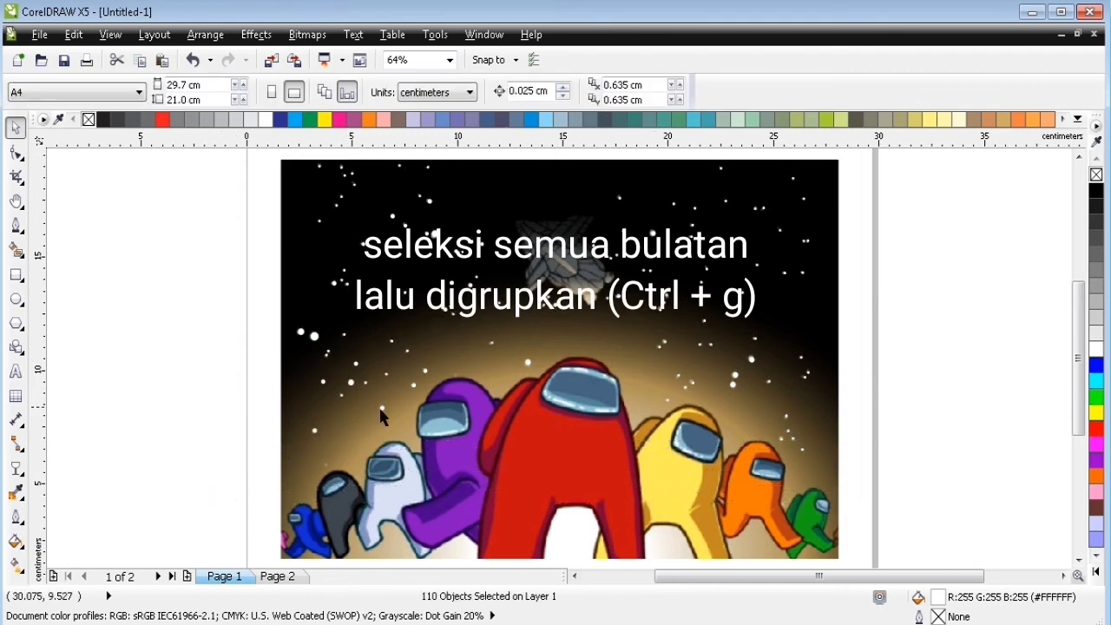
{"action": "left_click", "coordinate": [324, 465]}
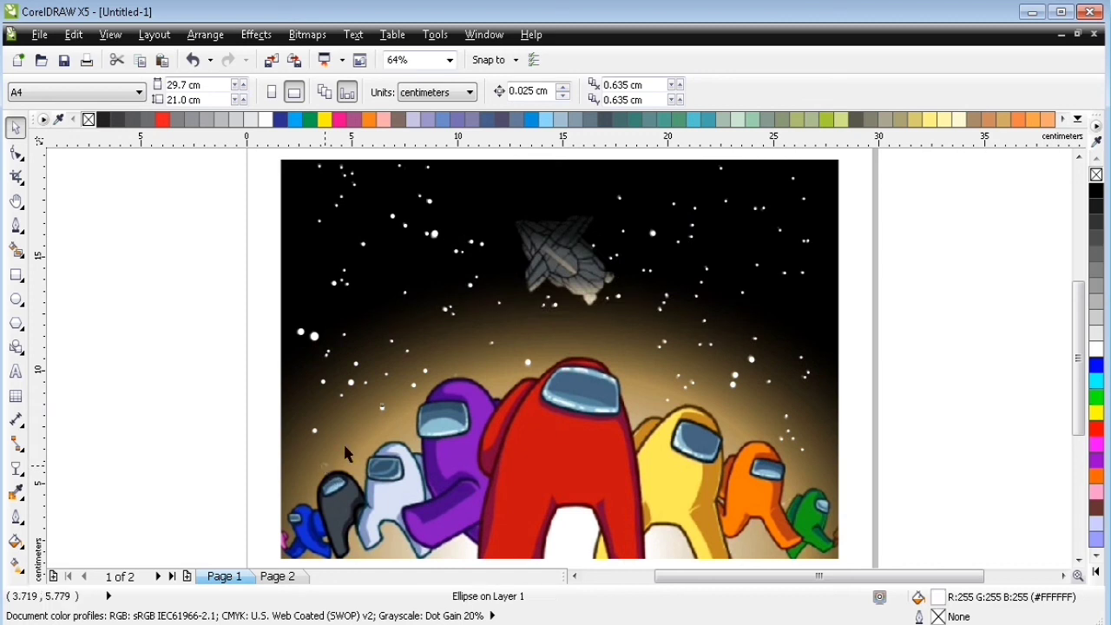
{"action": "left_click_drag", "start_coordinate": [859, 154], "coordinate": [226, 496]}
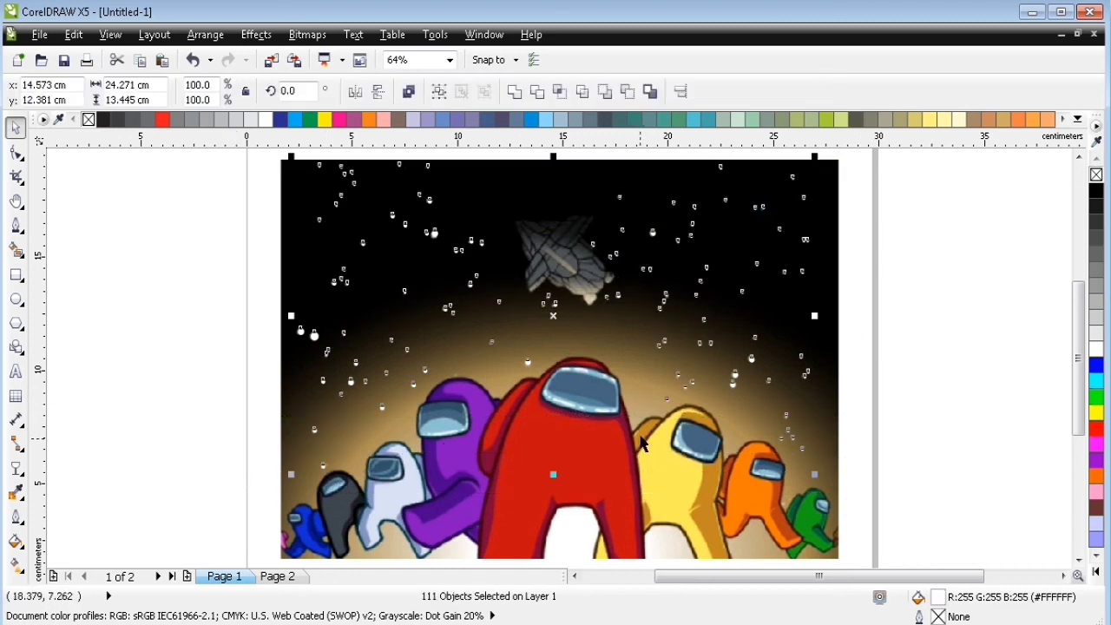
Cut the star group from page 1 and paste it onto the artwork on page 2.
{"action": "key", "text": "ctrl+x"}
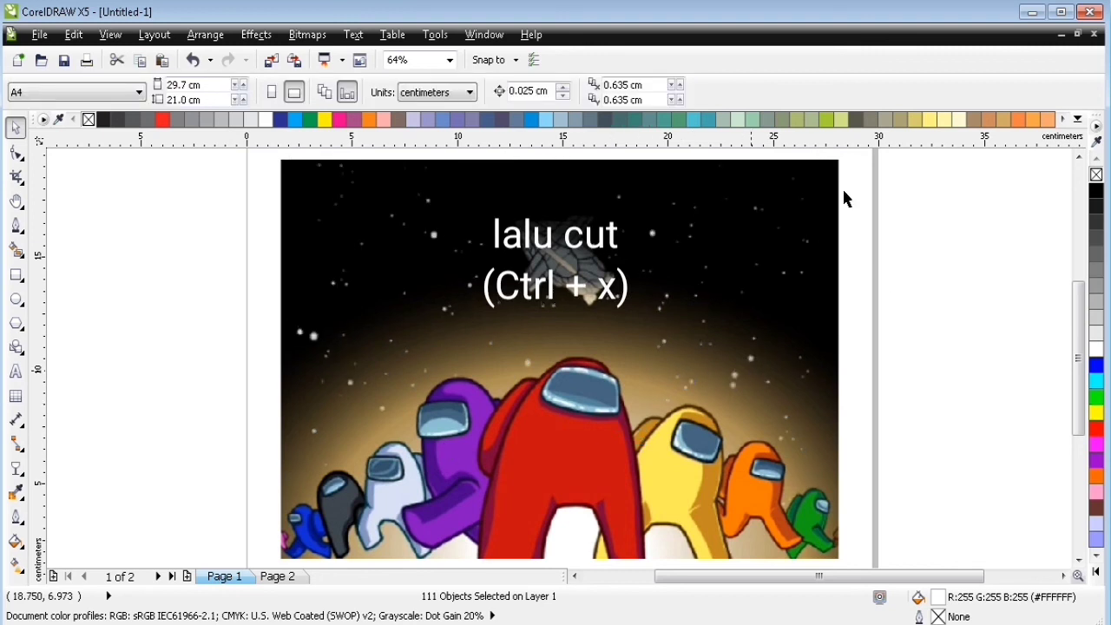
{"action": "left_click", "coordinate": [278, 577]}
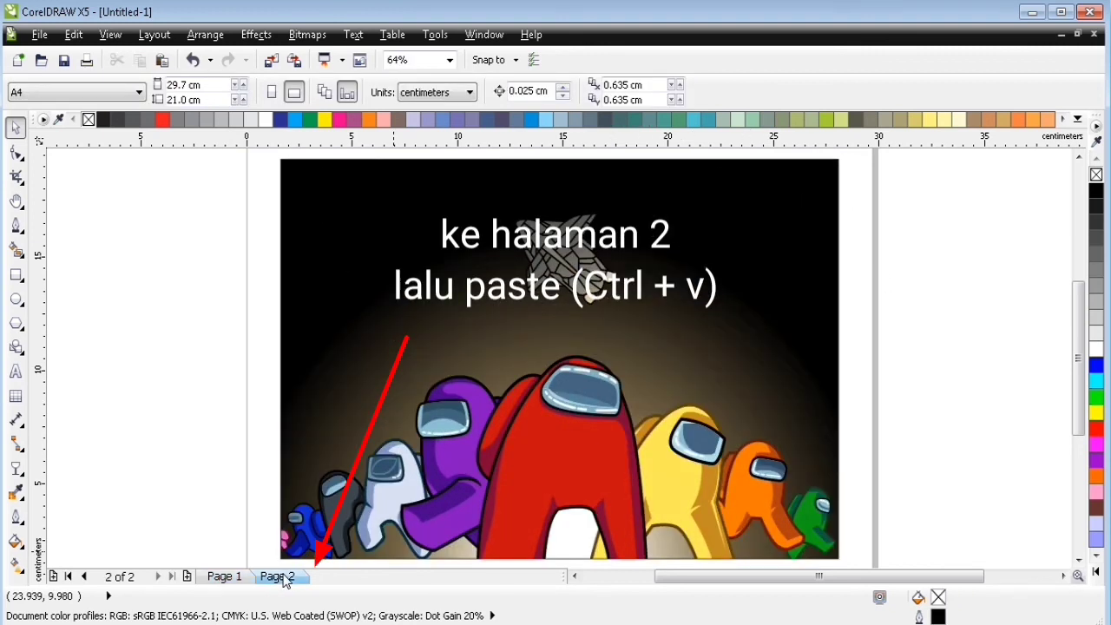
{"action": "key", "text": "ctrl+v"}
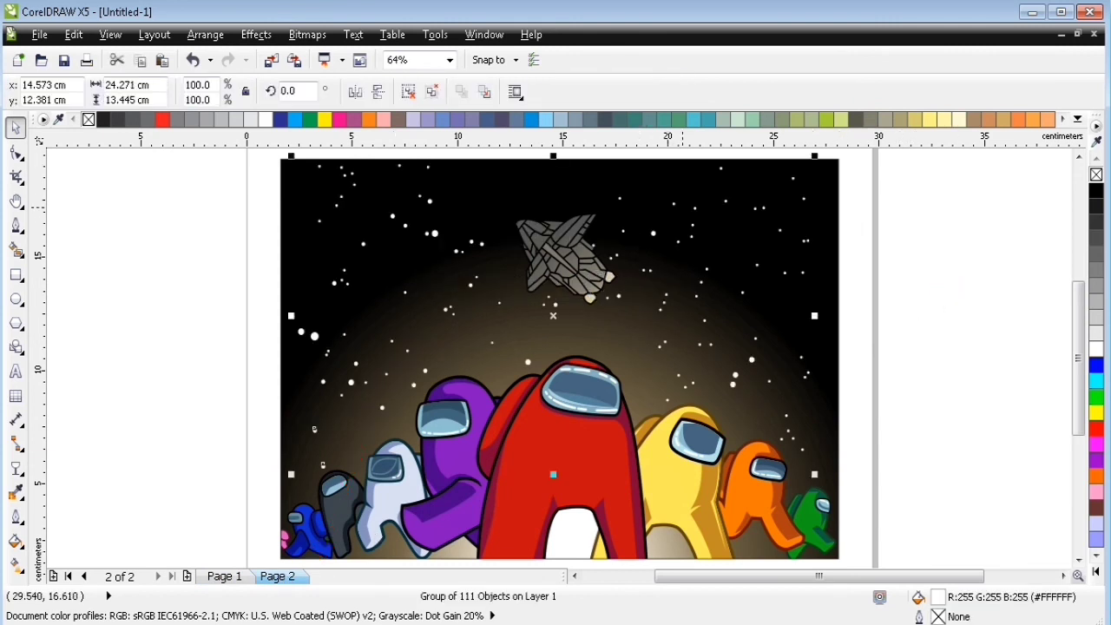
Apply a uniform transparency of 50 to the star group and deselect it.
{"action": "left_click", "coordinate": [15, 467]}
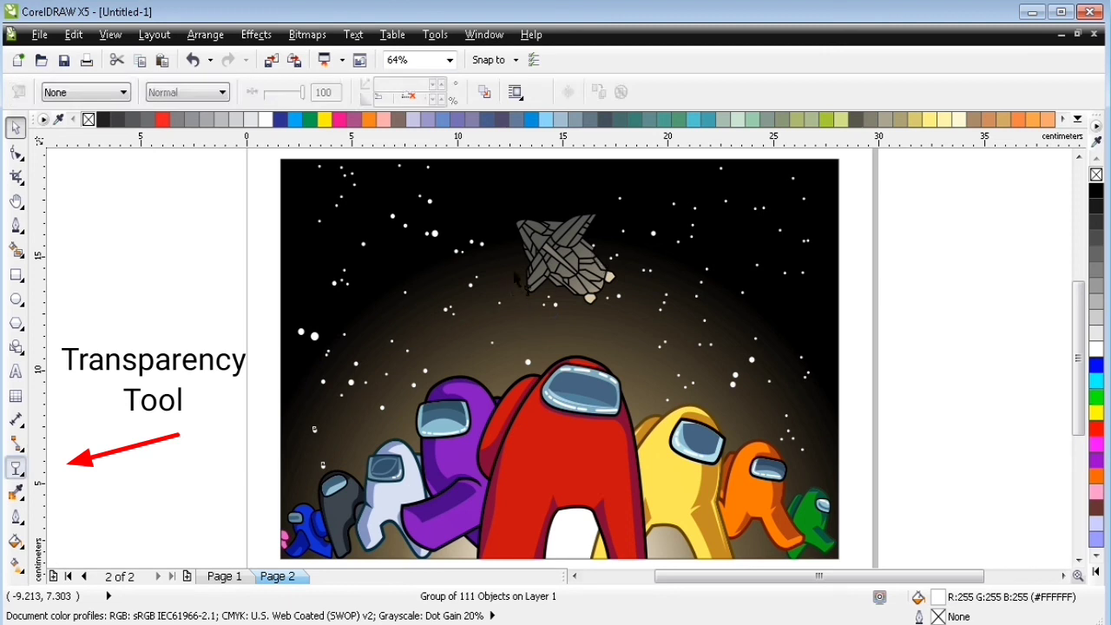
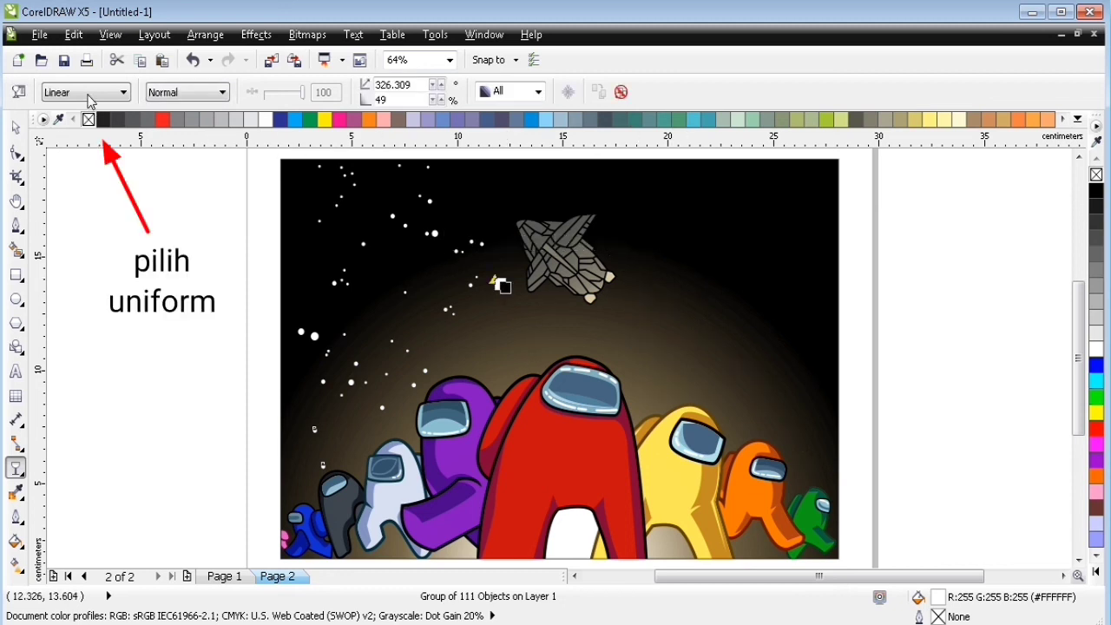
{"action": "left_click", "coordinate": [90, 92]}
{"action": "left_click", "coordinate": [78, 119]}
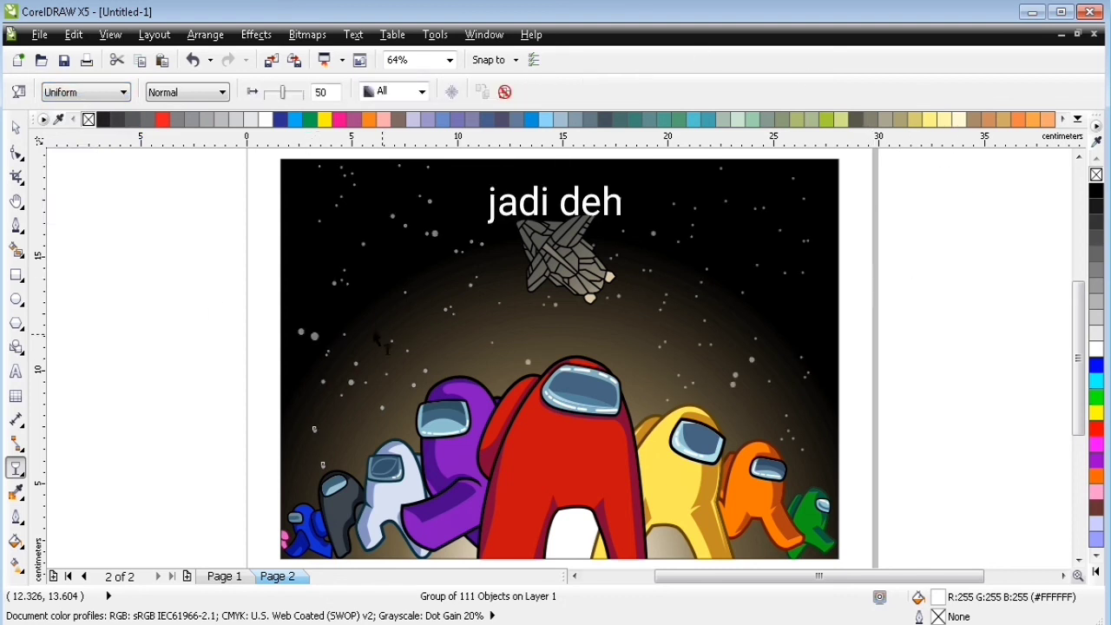
{"action": "left_click", "coordinate": [15, 127]}
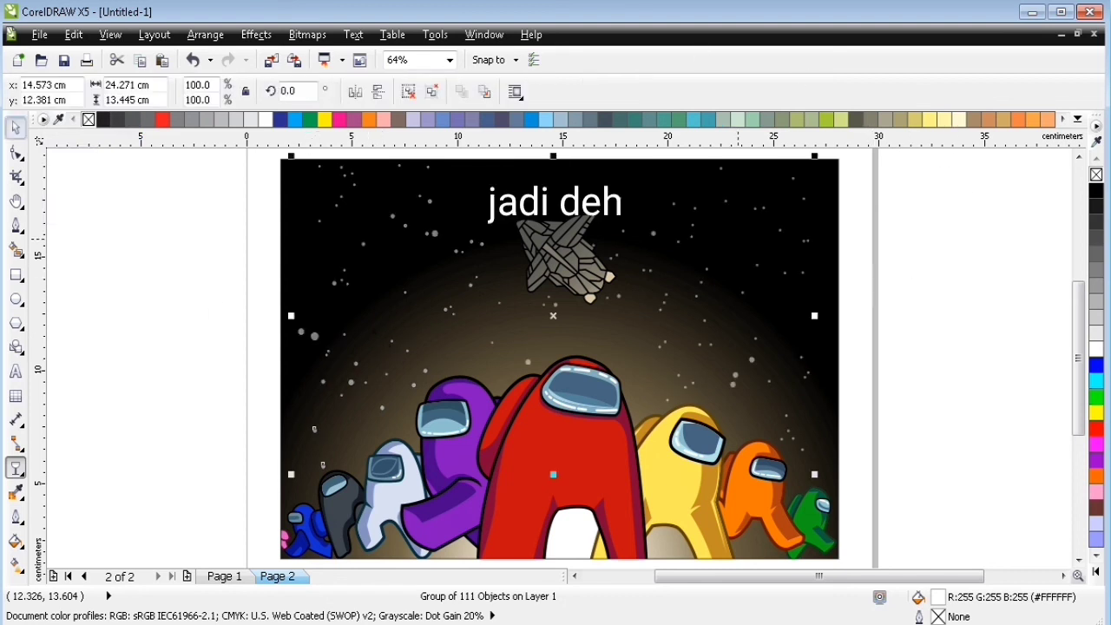
{"action": "left_click", "coordinate": [979, 317]}
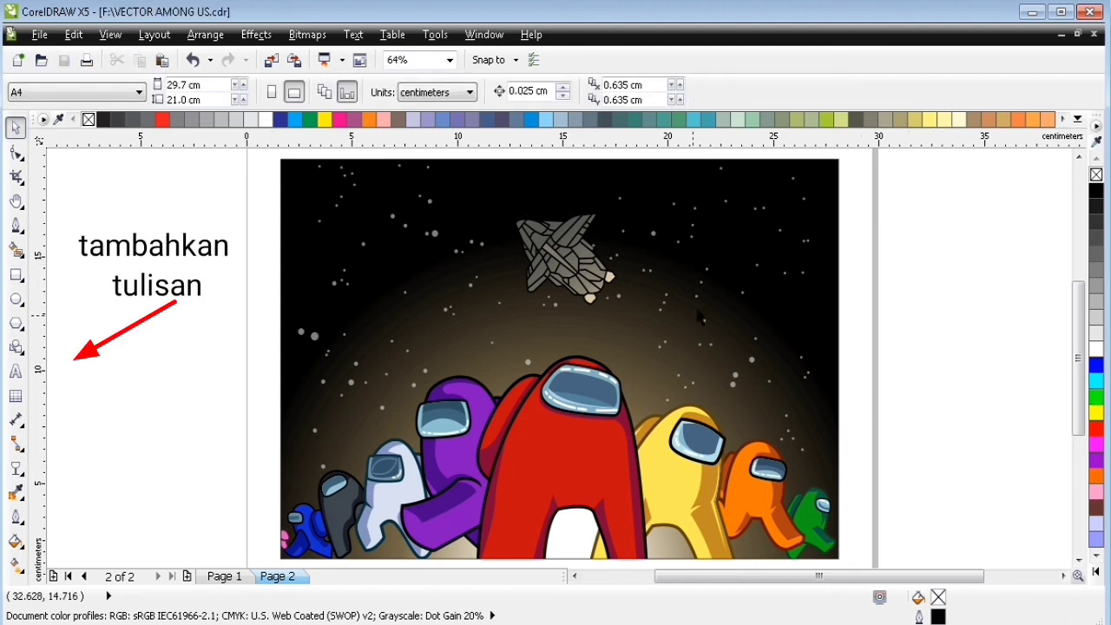
Add the artistic text "AMONG US" at the artwork's left edge on page 2.
{"action": "left_click", "coordinate": [16, 371]}
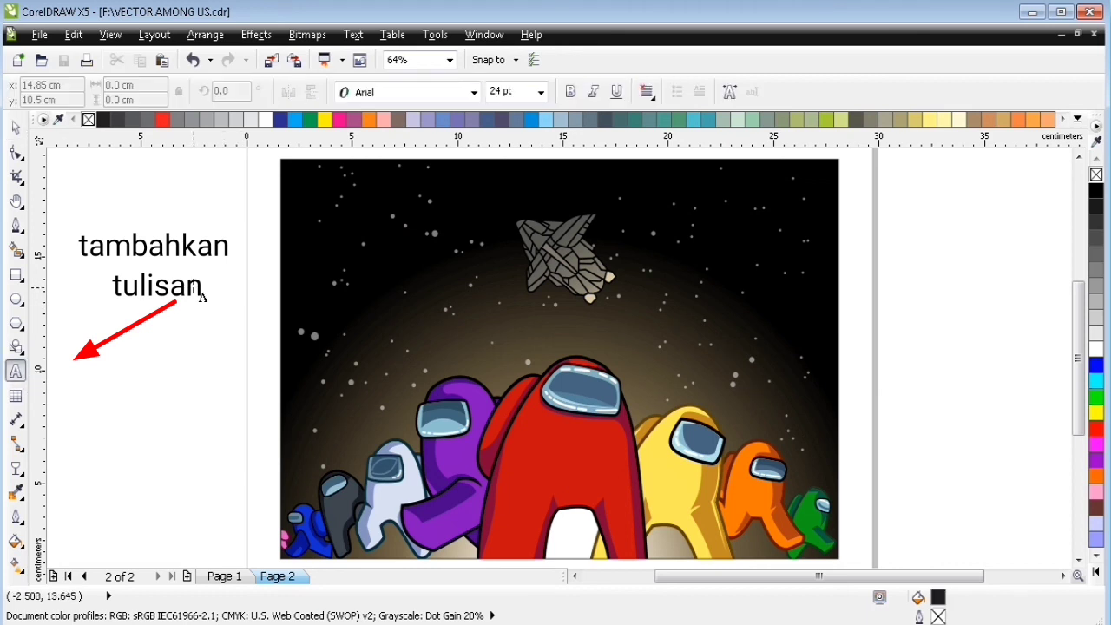
{"action": "left_click", "coordinate": [192, 289]}
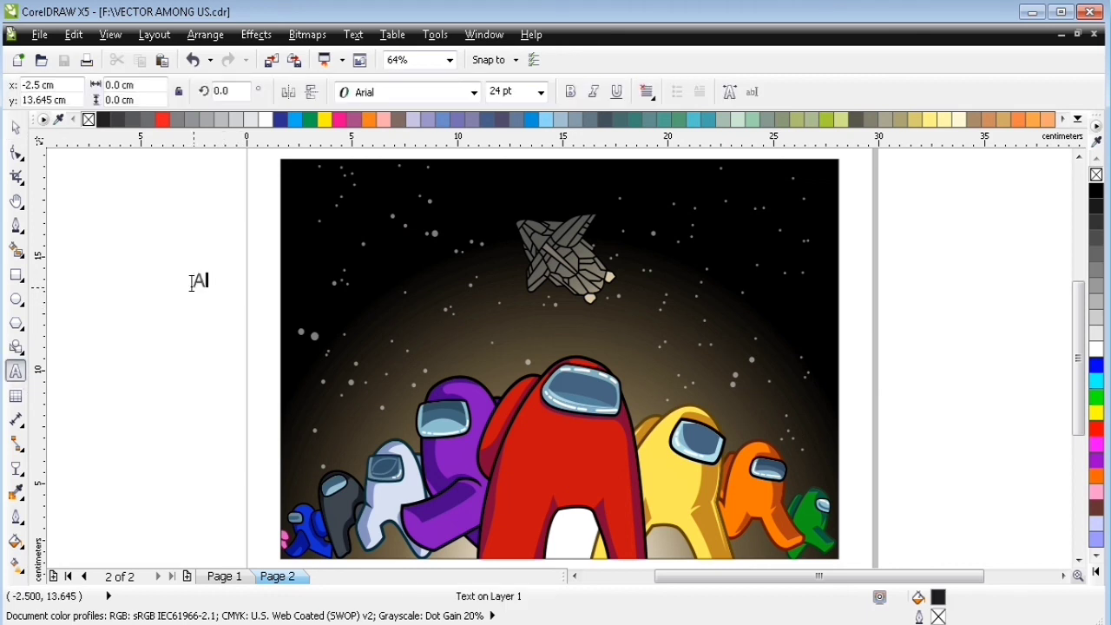
{"action": "type", "text": "AMONG US"}
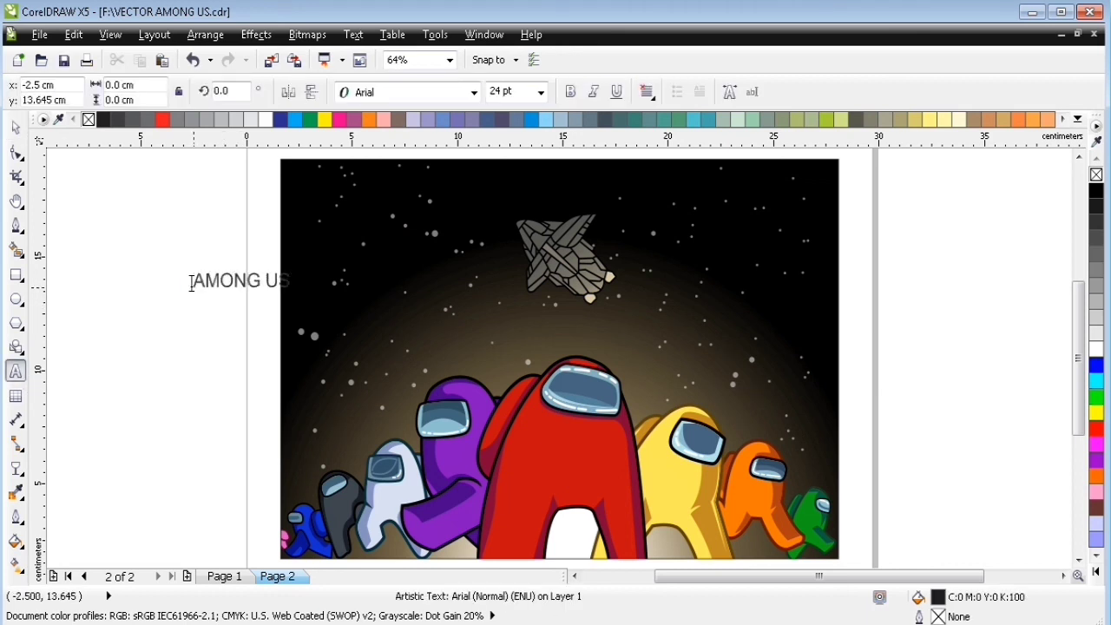
{"action": "key", "text": "ctrl+space"}
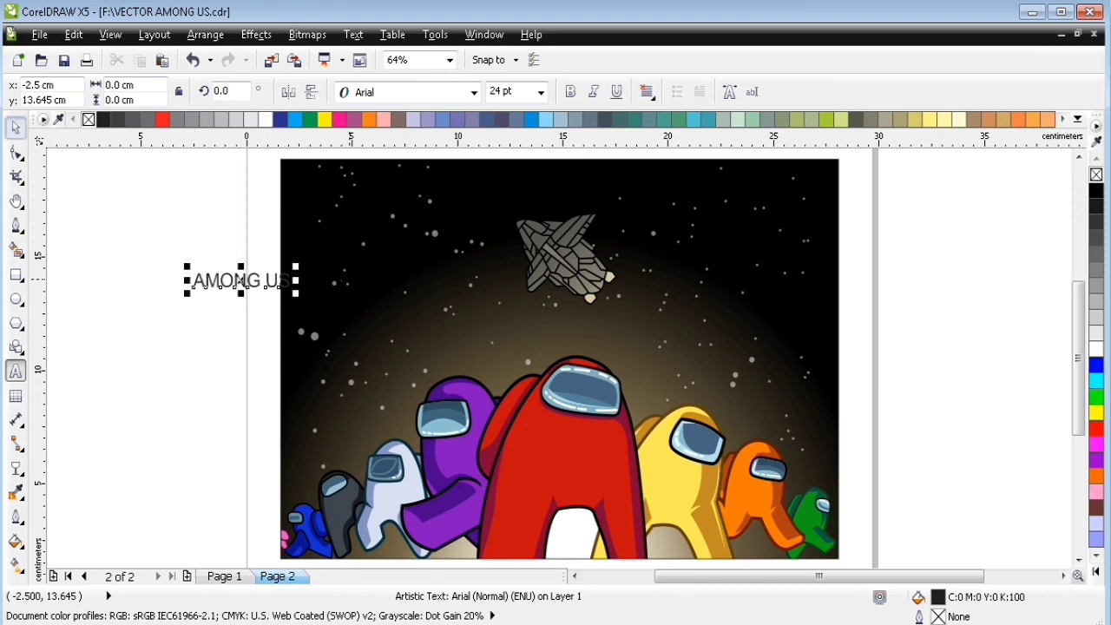
Enlarge the AMONG US text proportionally to about 15.7 cm wide.
{"action": "left_click", "coordinate": [295, 291]}
{"action": "left_click", "coordinate": [249, 281]}
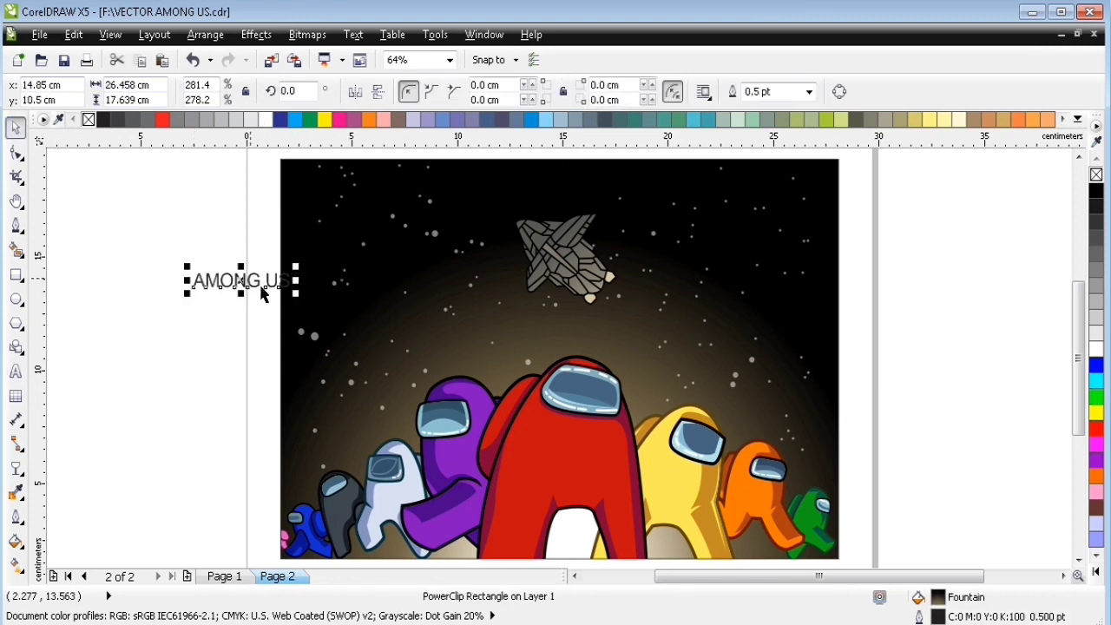
{"action": "left_click_drag", "start_coordinate": [296, 293], "coordinate": [501, 393]}
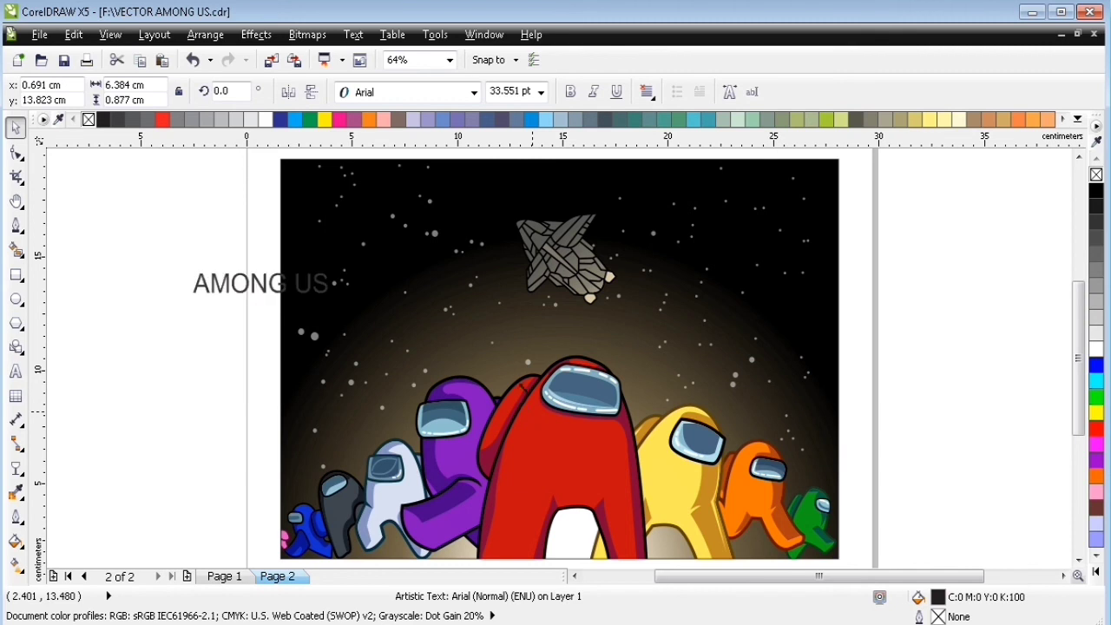
{"action": "left_click_drag", "start_coordinate": [509, 365], "coordinate": [519, 368]}
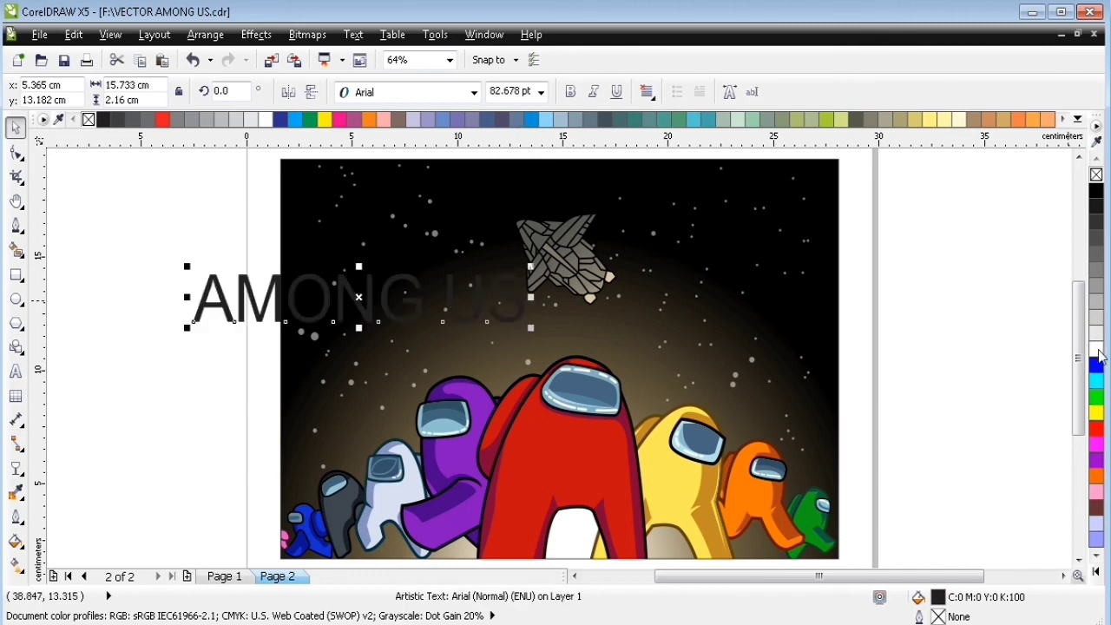
Fill the AMONG US text white and set its font to In your face, Joffrey!
{"action": "left_click", "coordinate": [1096, 349]}
{"action": "left_click", "coordinate": [393, 94]}
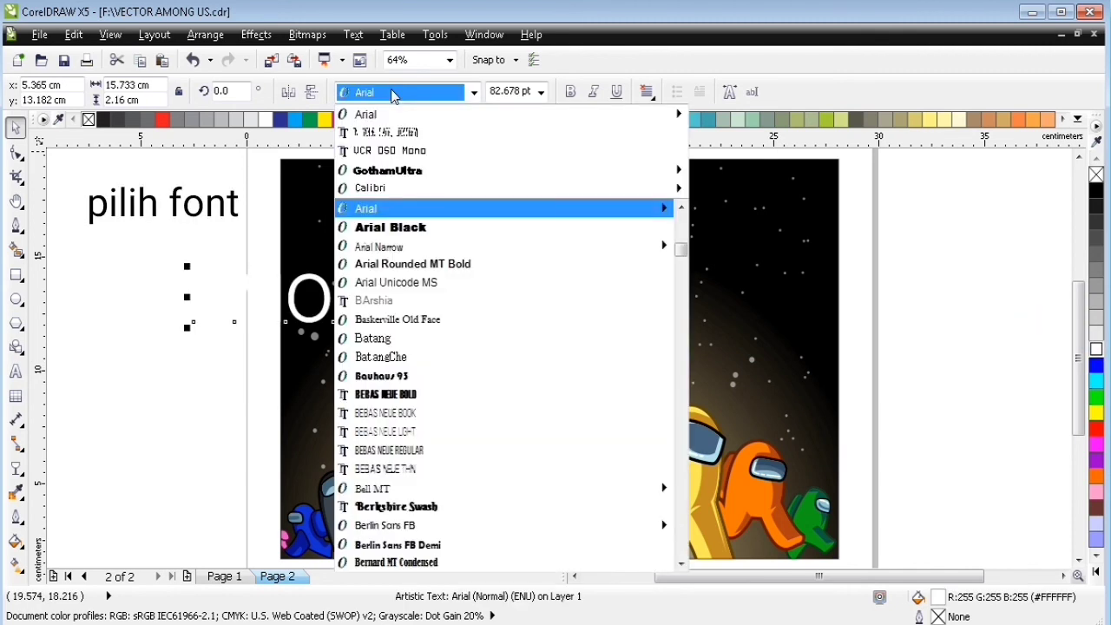
{"action": "type", "text": "In your face, Joffrey!"}
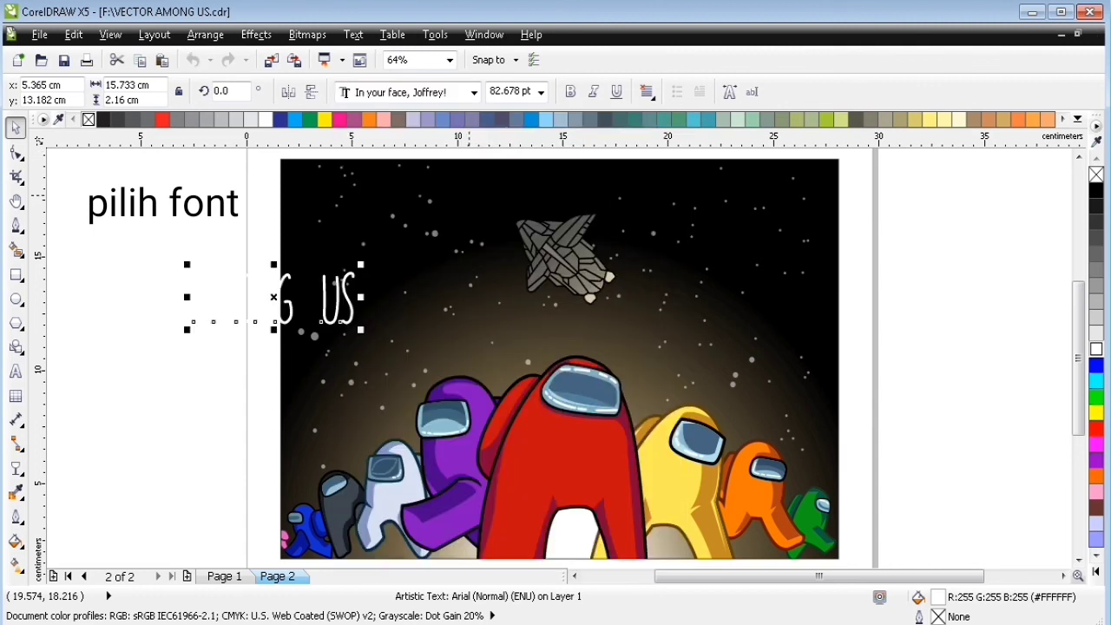
Enlarge the AMONG US text proportionally to about 16.3 cm wide, and centre it horizontally on the background rectangle.
{"action": "key", "text": "Return"}
{"action": "left_click_drag", "start_coordinate": [361, 264], "coordinate": [542, 205]}
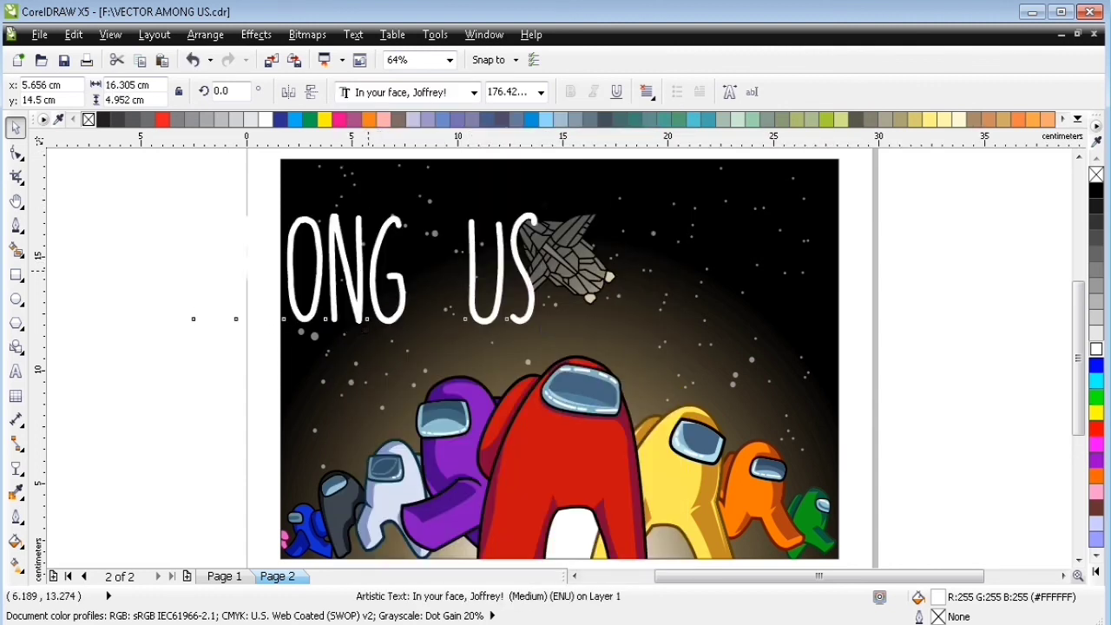
{"action": "left_click_drag", "start_coordinate": [366, 270], "coordinate": [395, 266]}
{"action": "left_click_drag", "start_coordinate": [643, 270], "coordinate": [647, 288]}
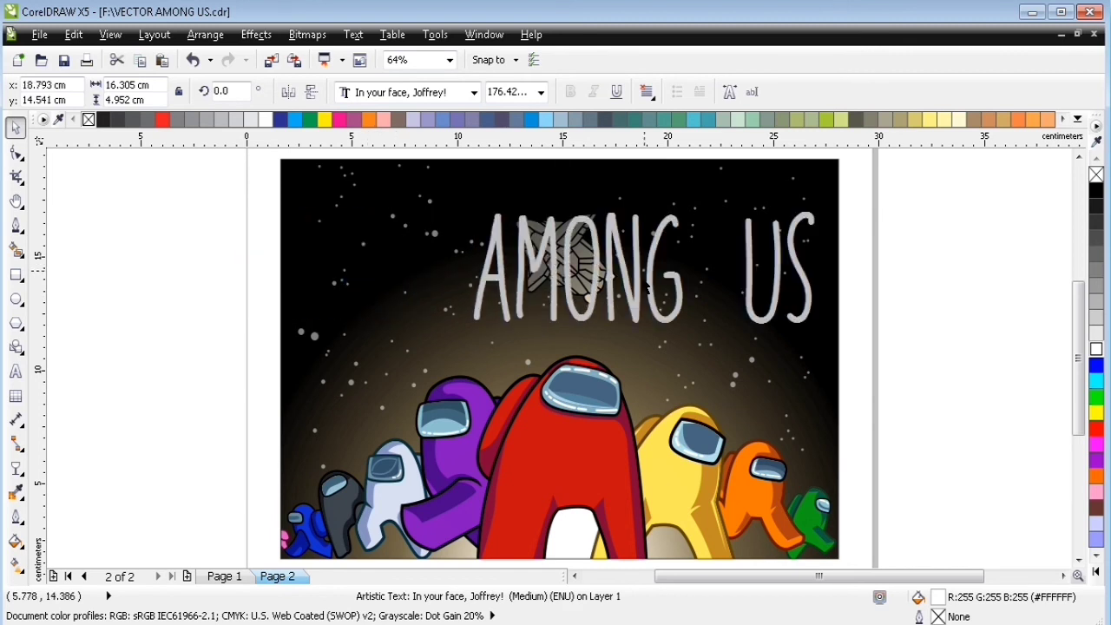
{"action": "left_click", "coordinate": [803, 356], "text": "shift"}
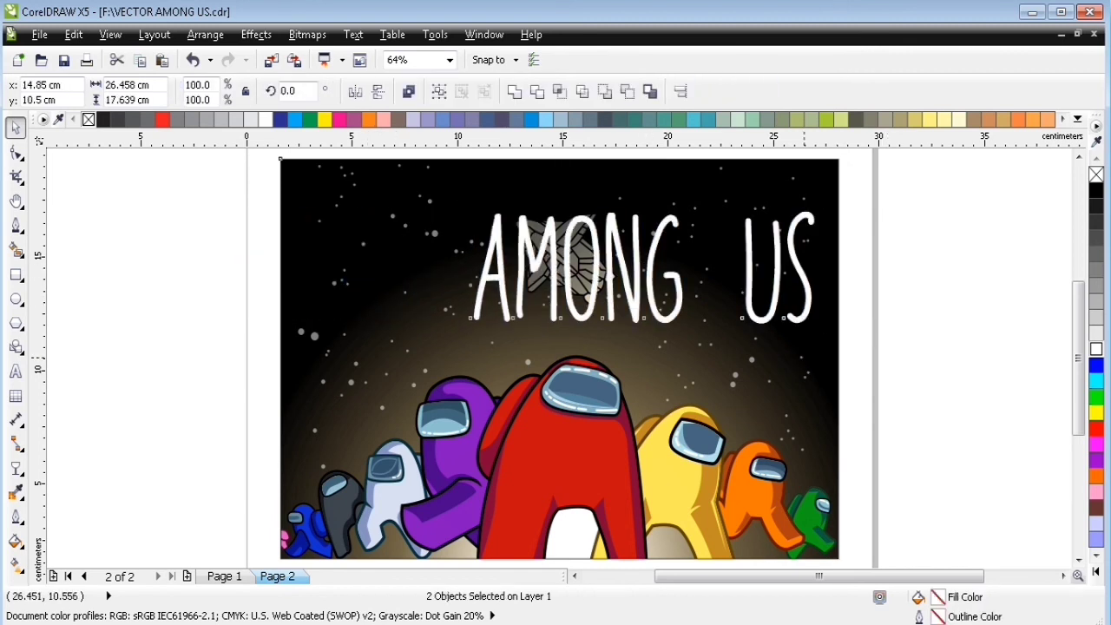
{"action": "key", "text": "c"}
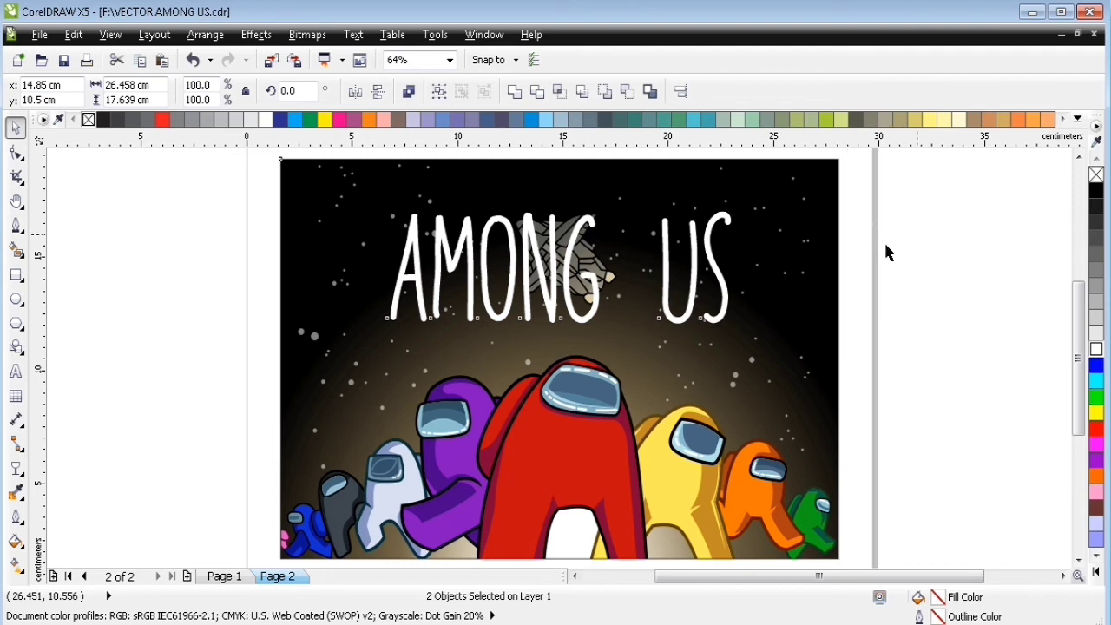
{"action": "left_click", "coordinate": [887, 252]}
Widen the letter spacing of AMONG US until it is about 20.6 cm wide, and recentre it horizontally on the background rectangle.
{"action": "left_click", "coordinate": [714, 266]}
{"action": "left_click", "coordinate": [18, 153]}
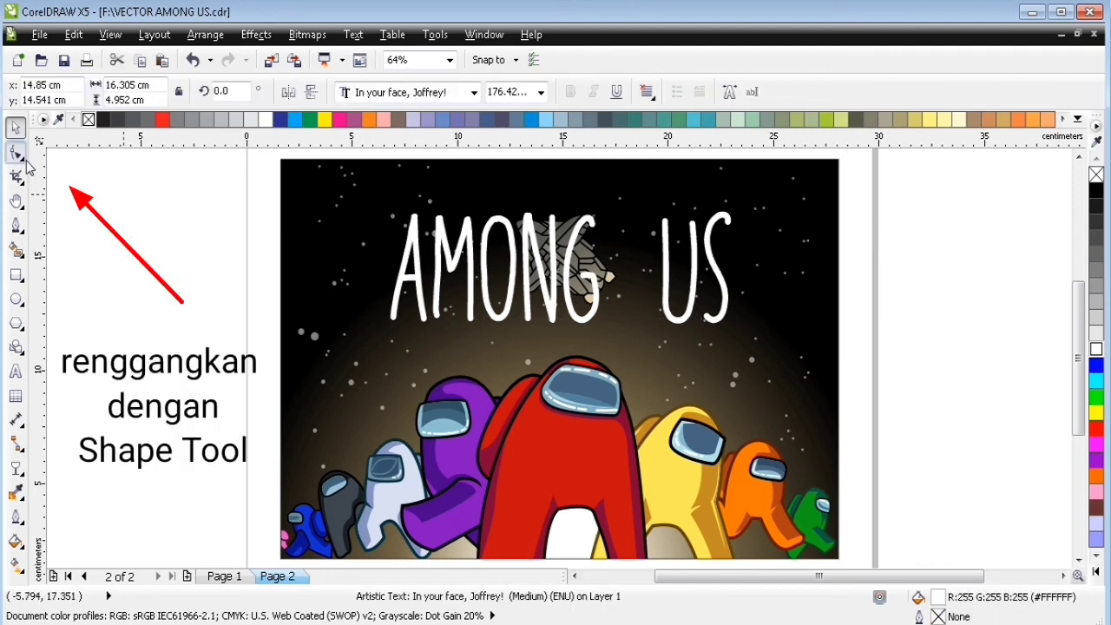
{"action": "left_click_drag", "start_coordinate": [736, 329], "coordinate": [856, 344]}
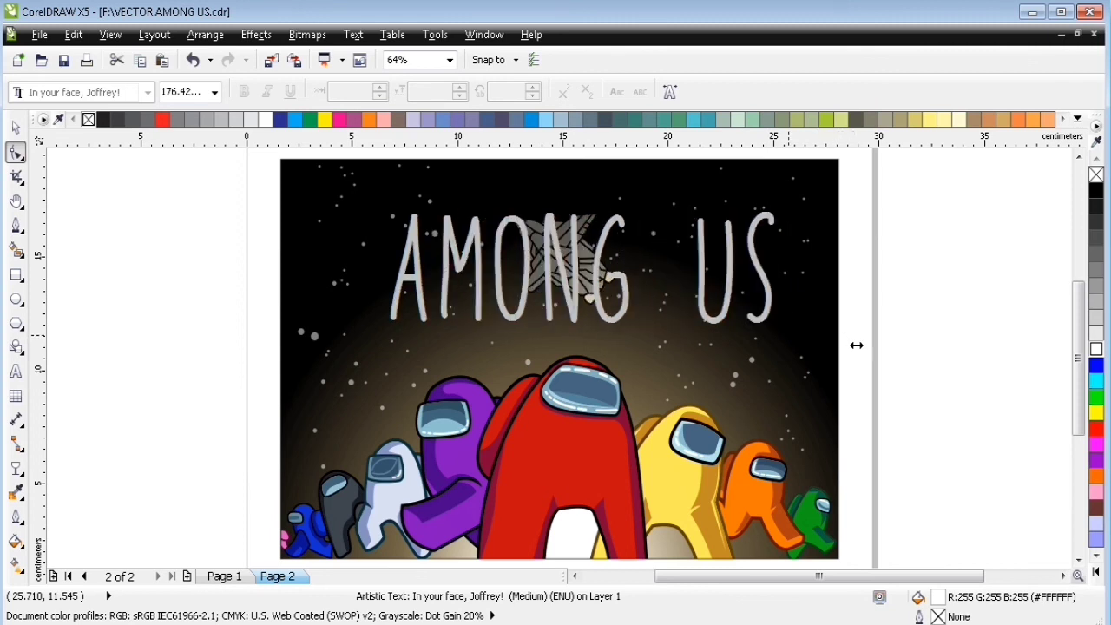
{"action": "left_click", "coordinate": [16, 128]}
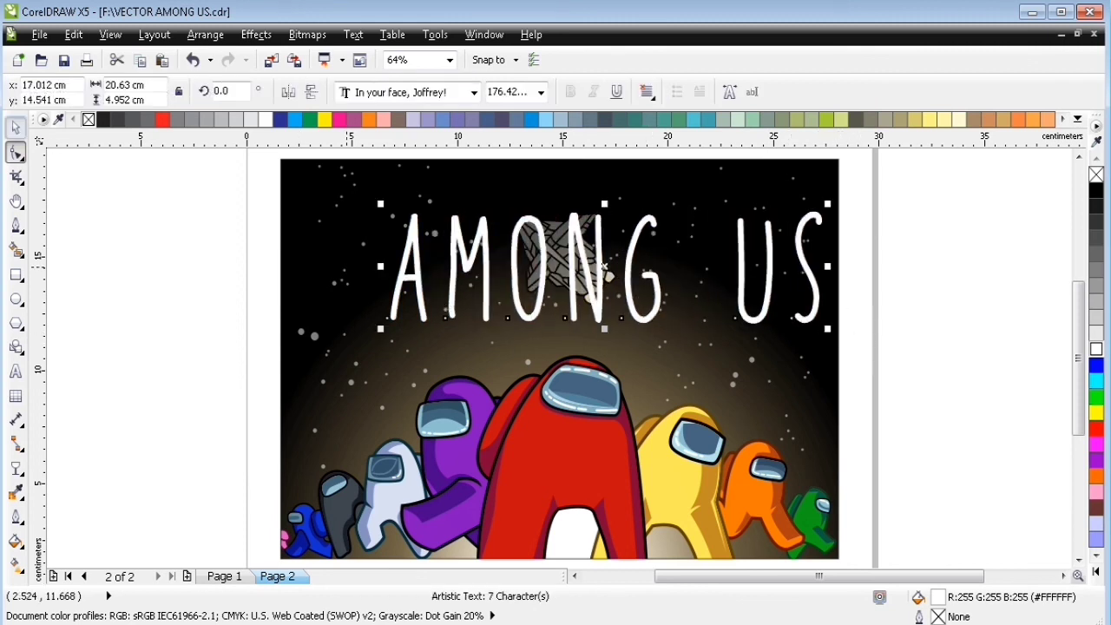
{"action": "left_click", "coordinate": [308, 255]}
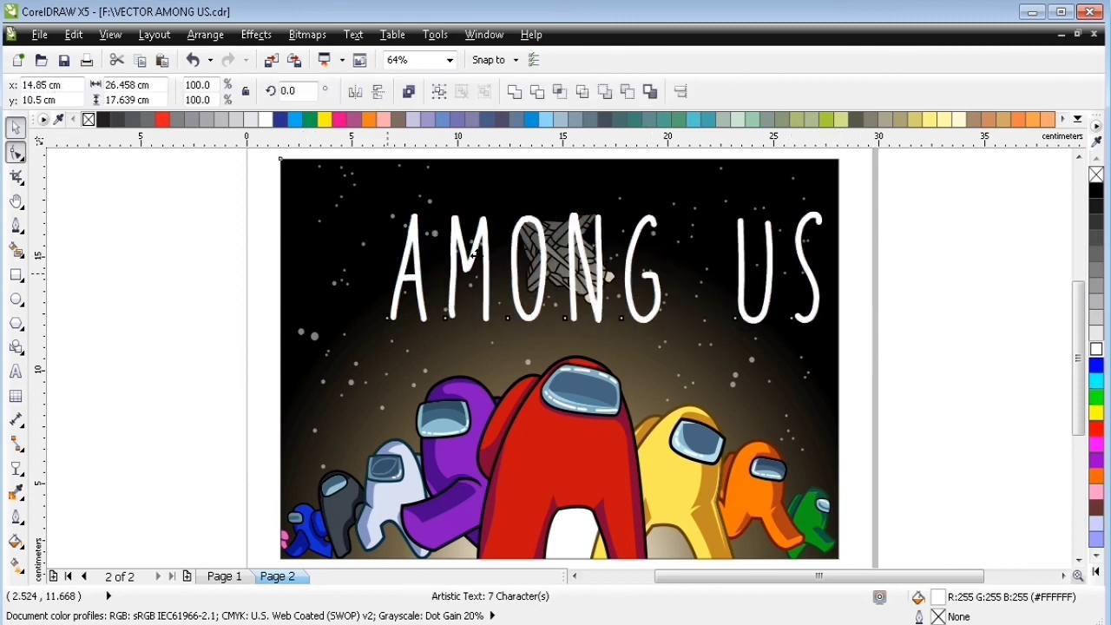
{"action": "left_click", "coordinate": [612, 285], "text": "shift"}
{"action": "key", "text": "c"}
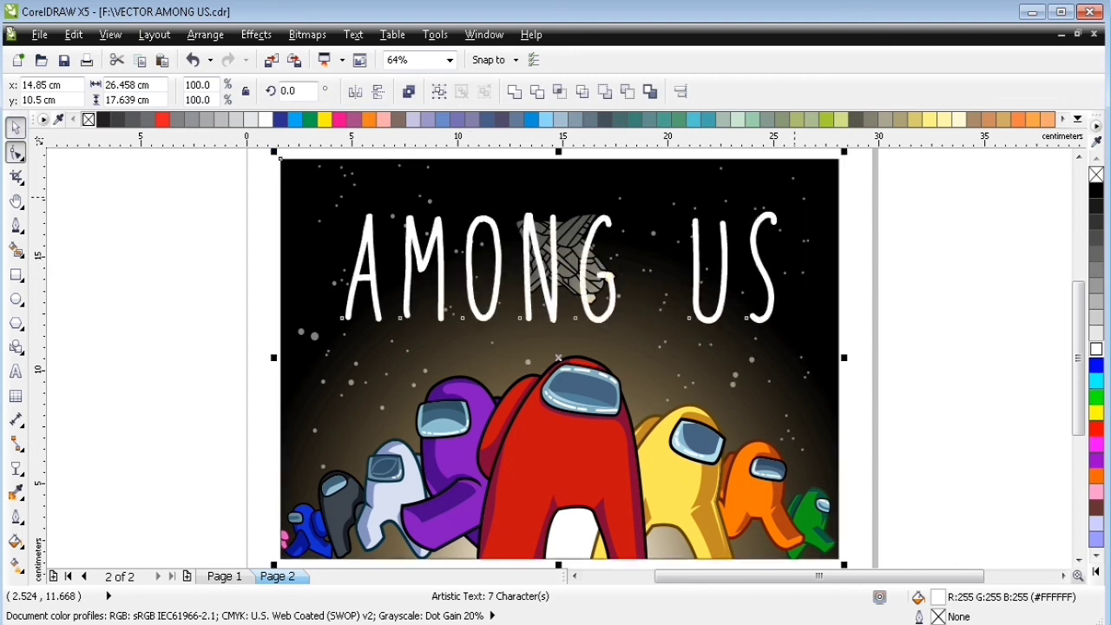
{"action": "left_click", "coordinate": [913, 230]}
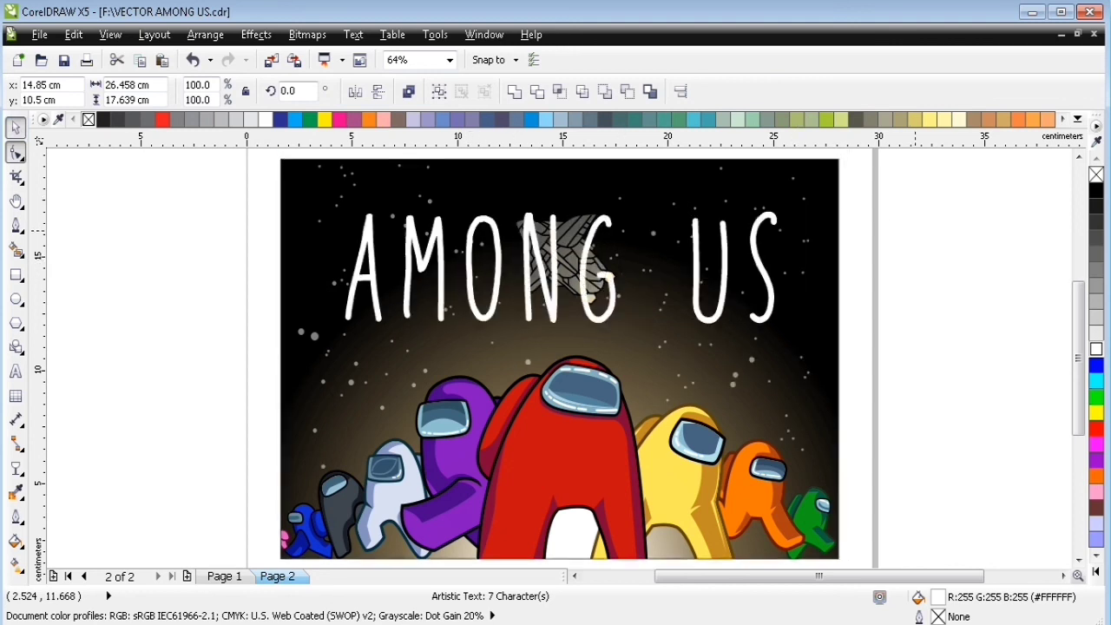
Move the AMONG US text slightly higher in the sky and align it horizontally to the centre of the background rectangle.
{"action": "left_click", "coordinate": [769, 278]}
{"action": "left_click_drag", "start_coordinate": [770, 277], "coordinate": [770, 237]}
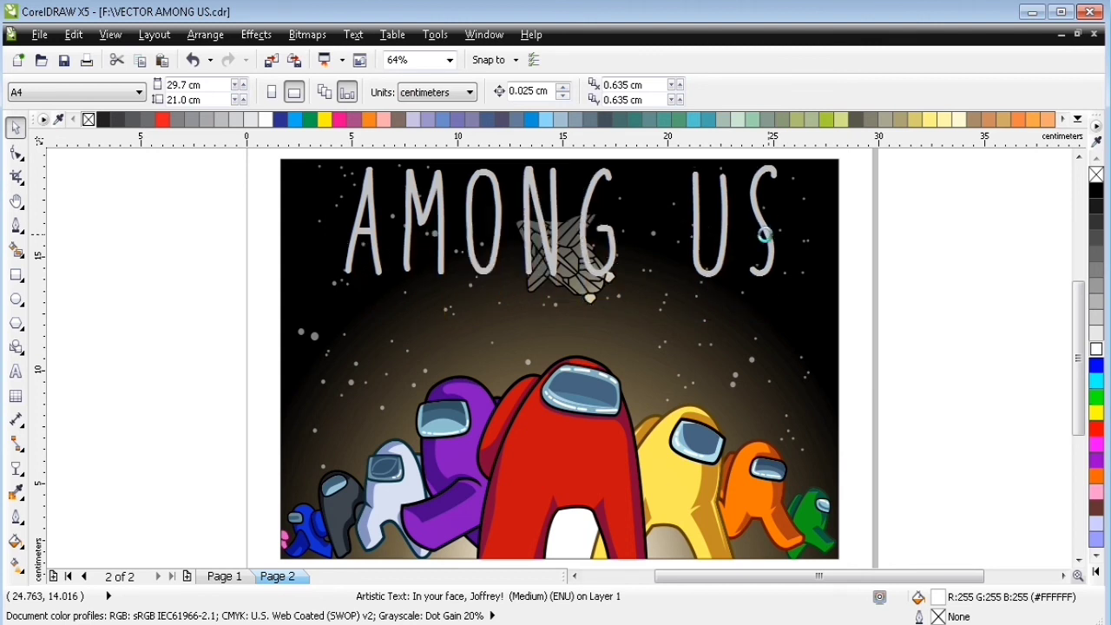
{"action": "left_click_drag", "start_coordinate": [552, 239], "coordinate": [561, 252]}
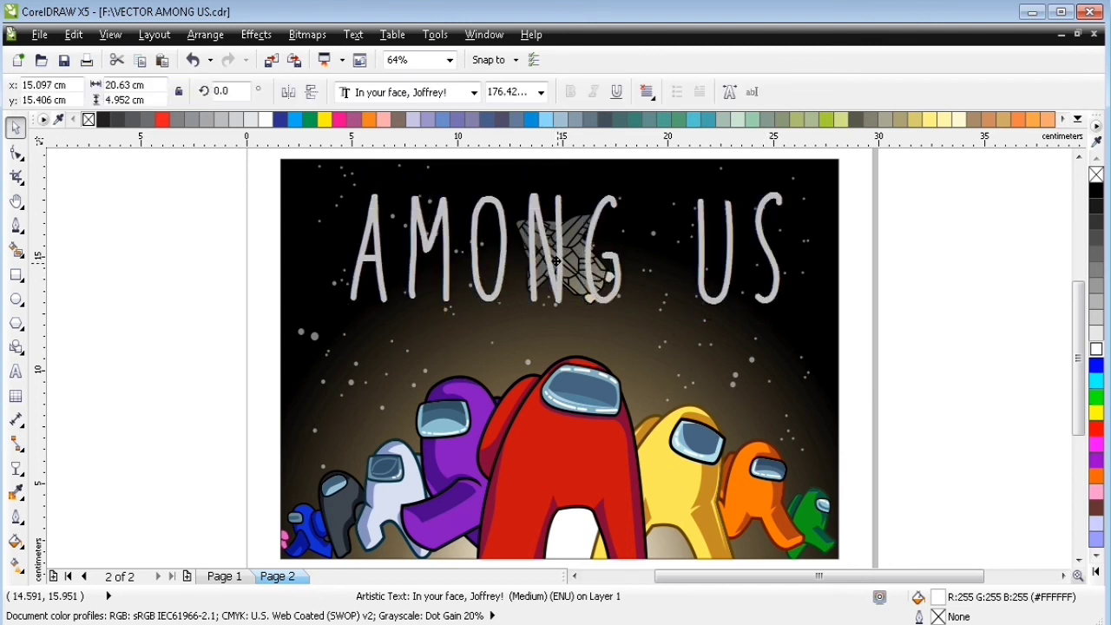
{"action": "left_click", "coordinate": [815, 213], "text": "shift"}
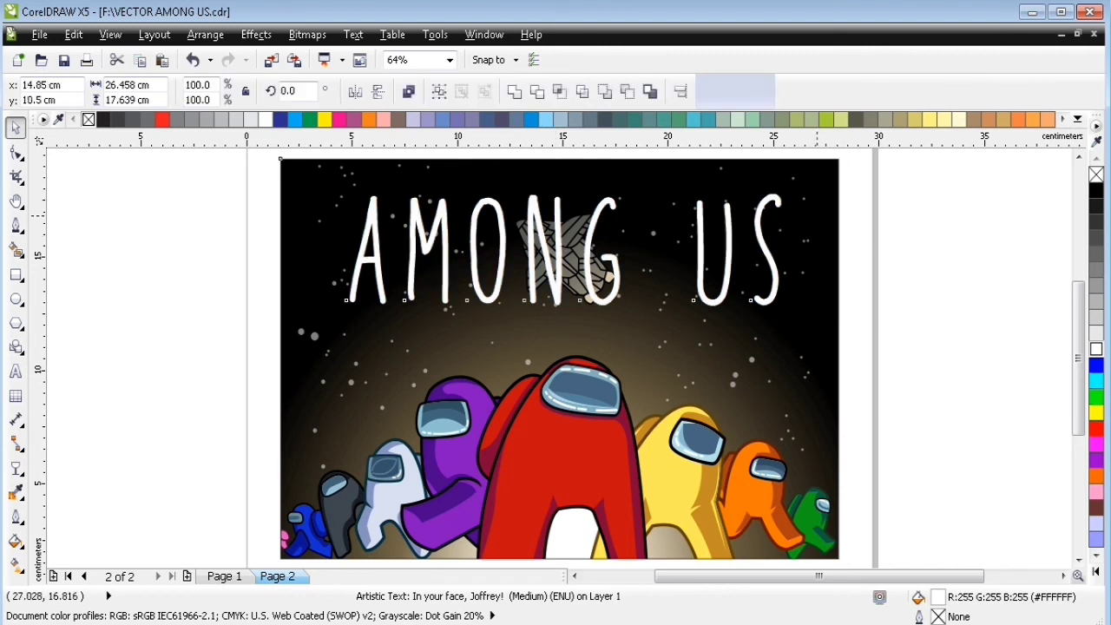
{"action": "key", "text": "e"}
{"action": "left_click", "coordinate": [936, 221]}
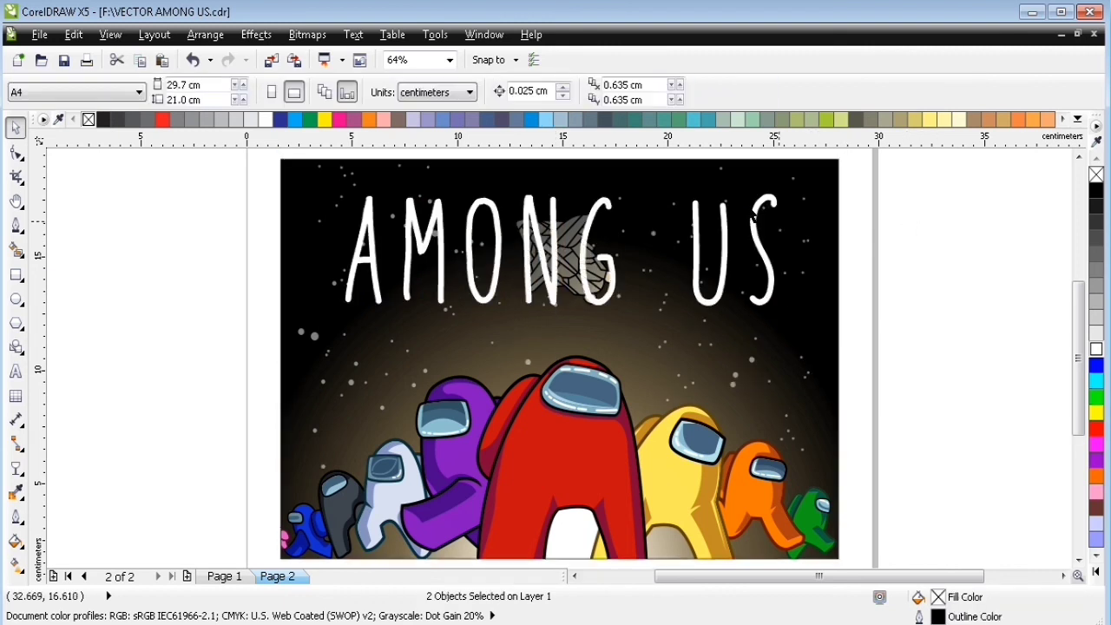
PowerClip the AMONG US text inside the background rectangle.
{"action": "left_click", "coordinate": [755, 215]}
{"action": "left_click", "coordinate": [257, 34]}
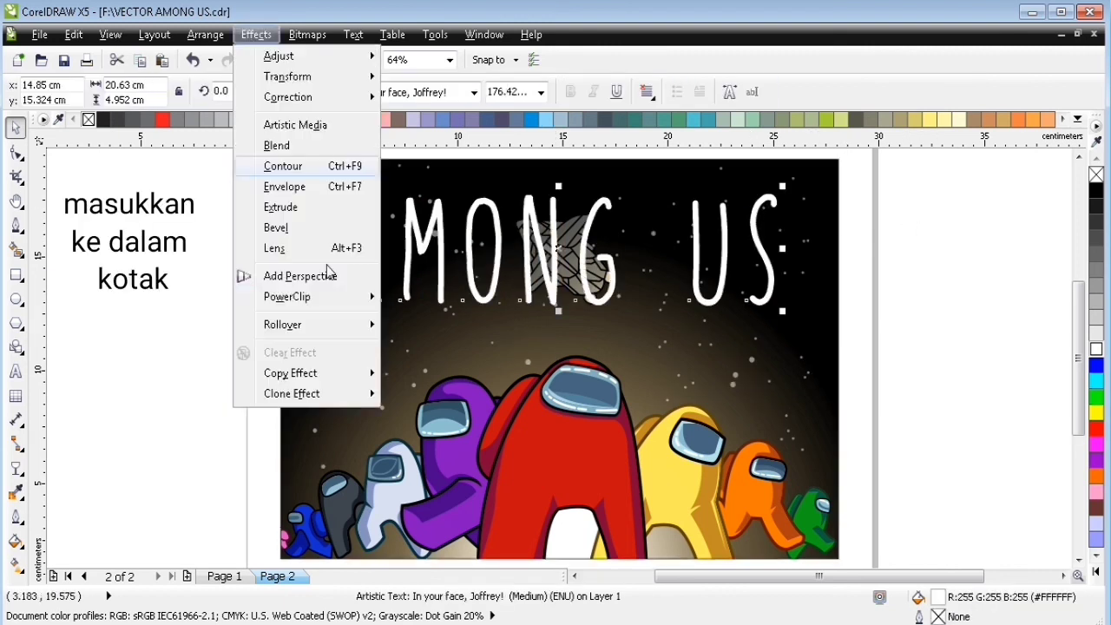
{"action": "mouse_move", "coordinate": [334, 298]}
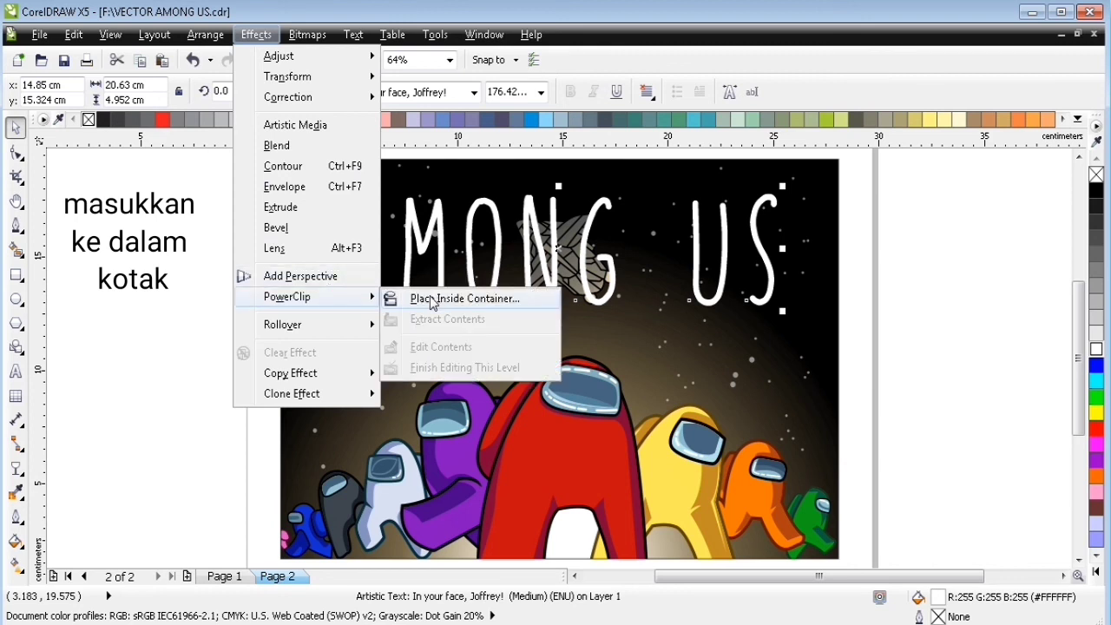
{"action": "left_click", "coordinate": [434, 298]}
{"action": "left_click", "coordinate": [782, 328]}
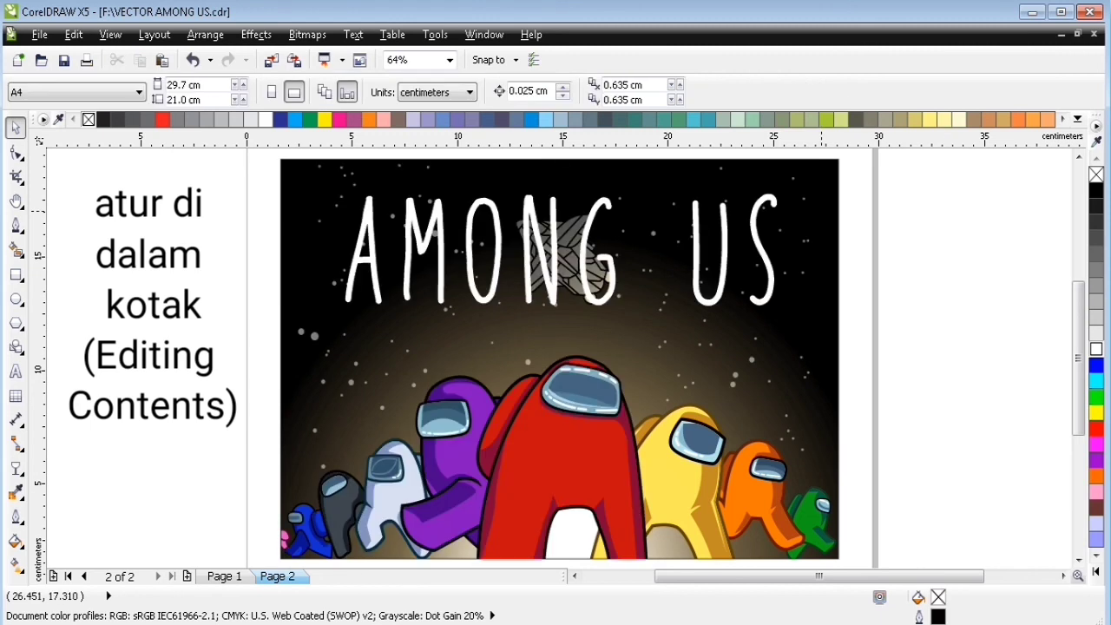
Edit the background rectangle's PowerClip contents and bring the spaceship to the front, above the AMONG US text.
{"action": "left_click", "coordinate": [810, 209], "text": "ctrl"}
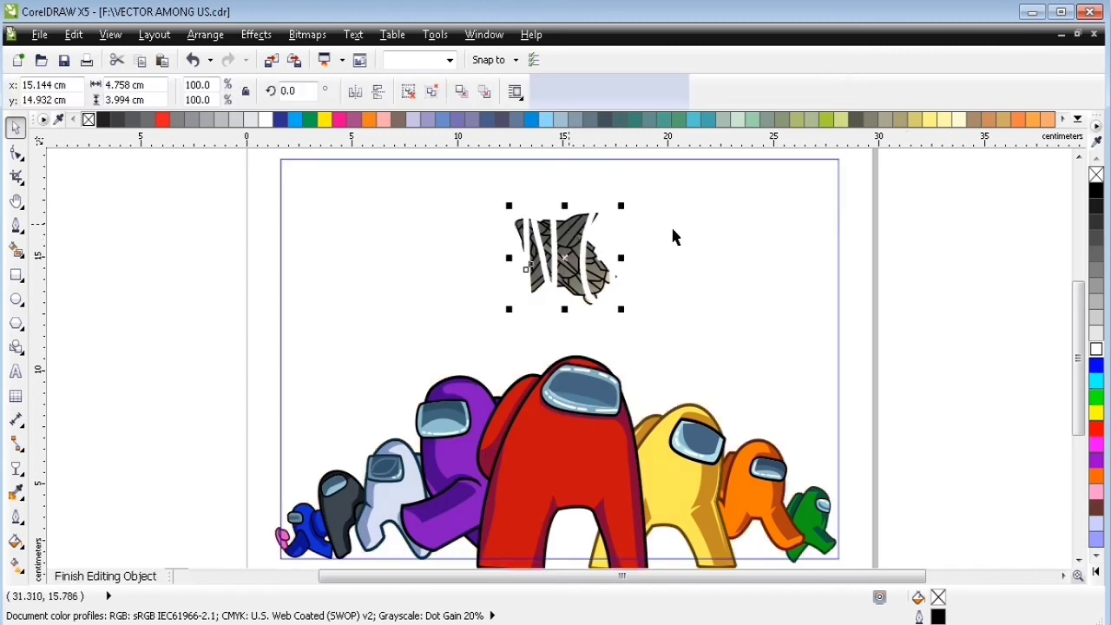
{"action": "key", "text": "shift+Page_Up"}
{"action": "left_click", "coordinate": [949, 261], "text": "ctrl"}
Within the PowerClip contents, raise the AMONG US text slightly and widen its letter spacing across most of the artwork's width.
{"action": "left_click", "coordinate": [570, 239], "text": "ctrl"}
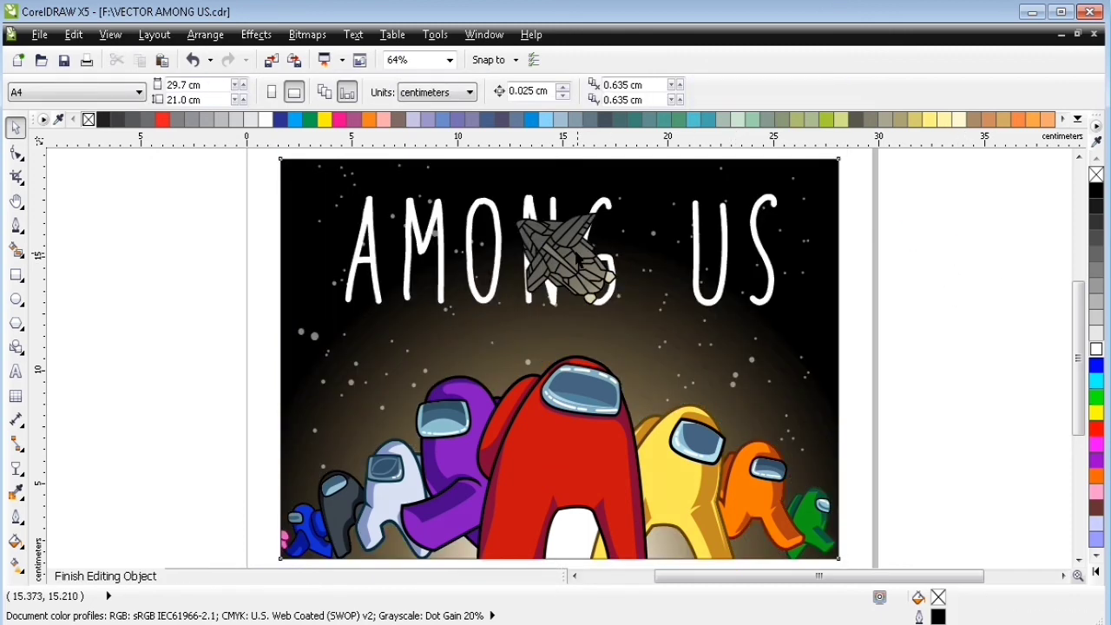
{"action": "left_click", "coordinate": [556, 233]}
{"action": "key", "text": "F10"}
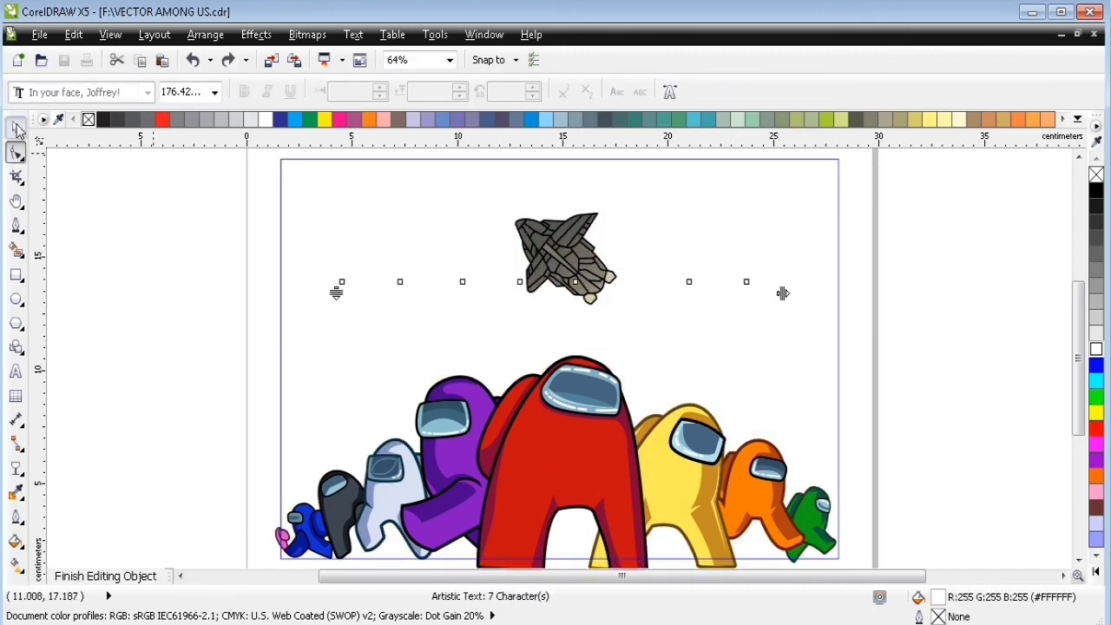
{"action": "left_click_drag", "start_coordinate": [786, 295], "coordinate": [851, 304]}
{"action": "key", "text": "space"}
Move the spaceship down between the AMONG US title and the red crewmate, and finish editing the PowerClip contents.
{"action": "left_click", "coordinate": [567, 259]}
{"action": "left_click", "coordinate": [921, 292], "text": "ctrl"}
{"action": "left_click_drag", "start_coordinate": [564, 256], "coordinate": [574, 304]}
{"action": "left_click", "coordinate": [583, 283], "text": "ctrl"}
{"action": "left_click", "coordinate": [943, 264], "text": "ctrl"}
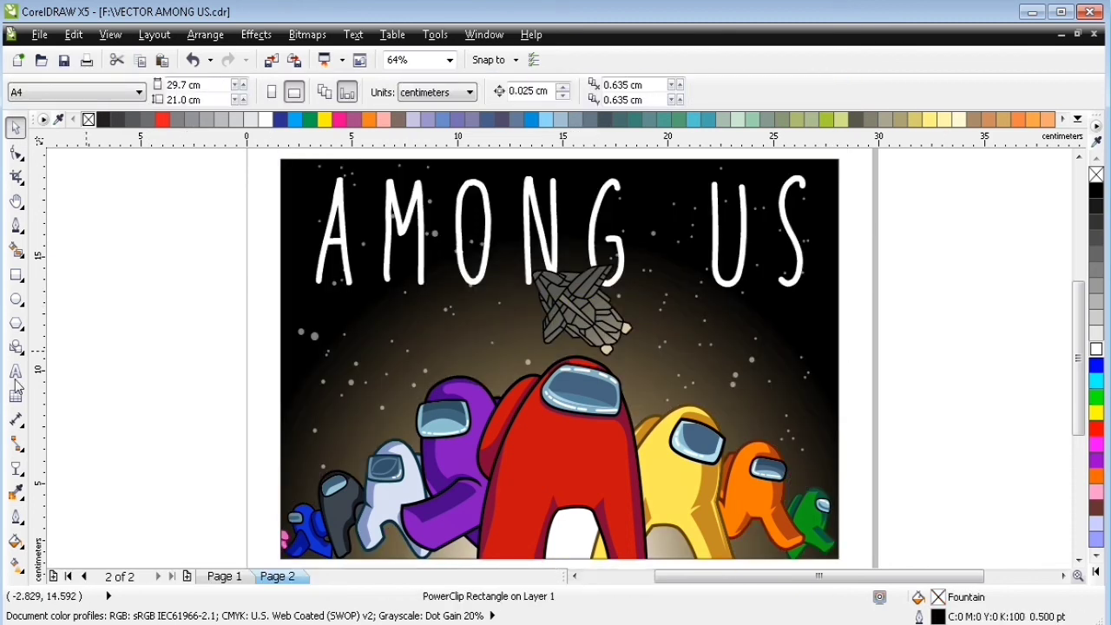
Add the artistic text "IMPOSTOR" beside the artwork's left edge on page 2.
{"action": "key", "text": "F8"}
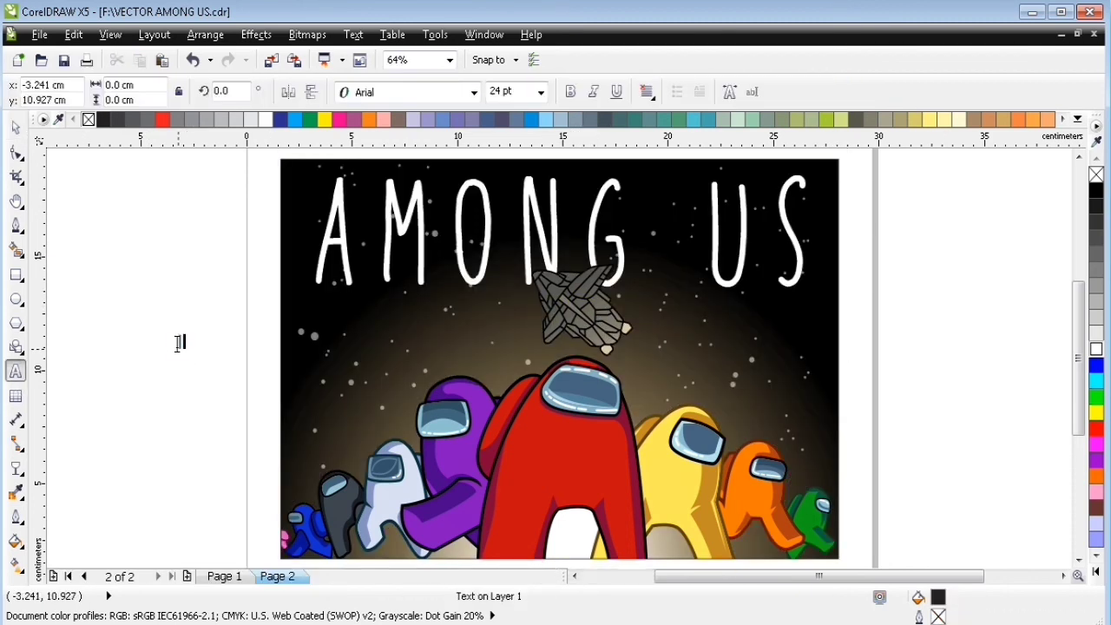
{"action": "type", "text": "MPOSTOR"}
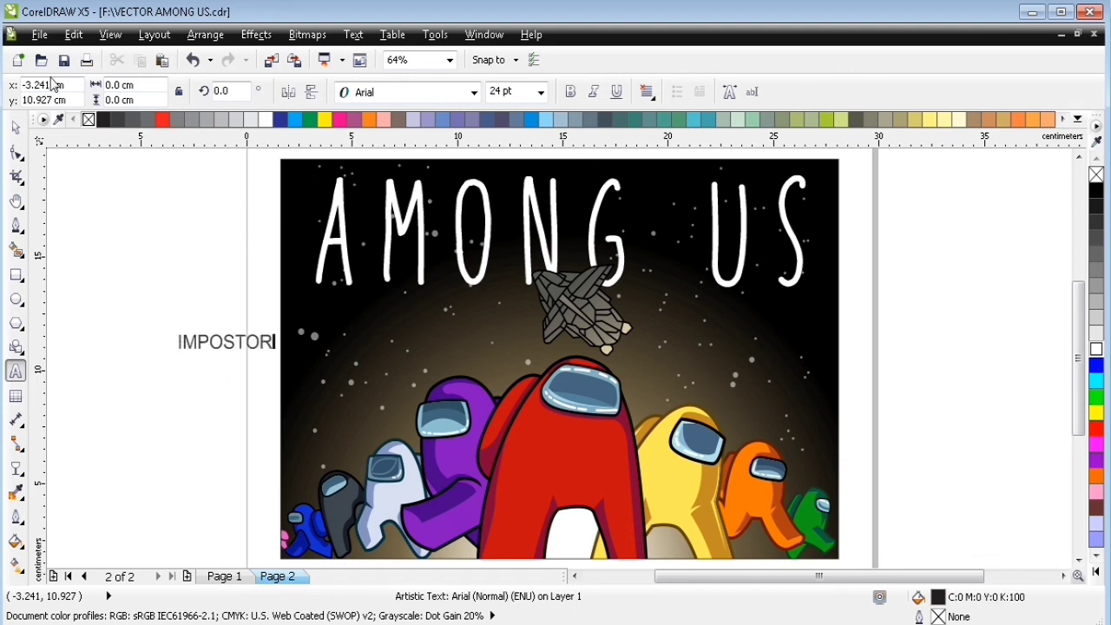
{"action": "left_click", "coordinate": [16, 128]}
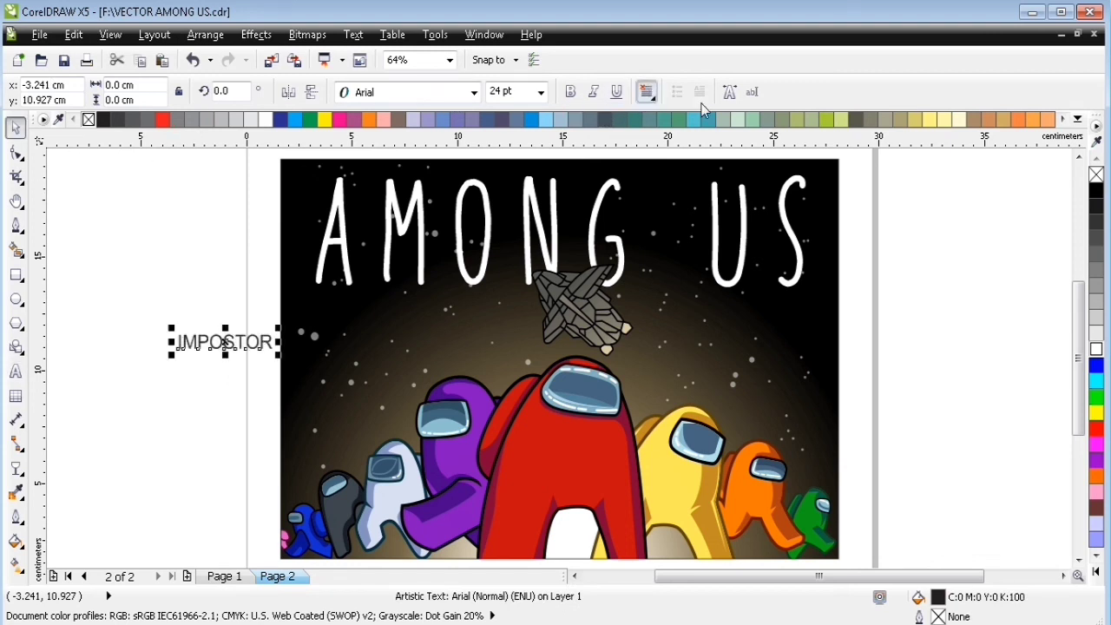
Set the IMPOSTOR text's alignment to Center and its font to VCR OSD Mono.
{"action": "left_click", "coordinate": [647, 92]}
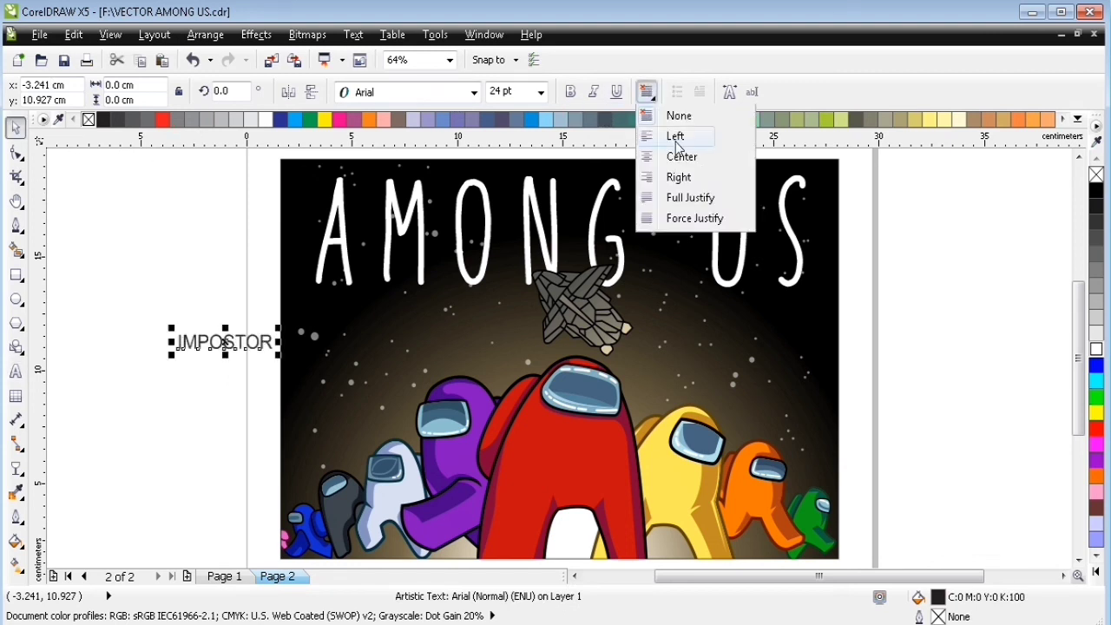
{"action": "left_click", "coordinate": [425, 94]}
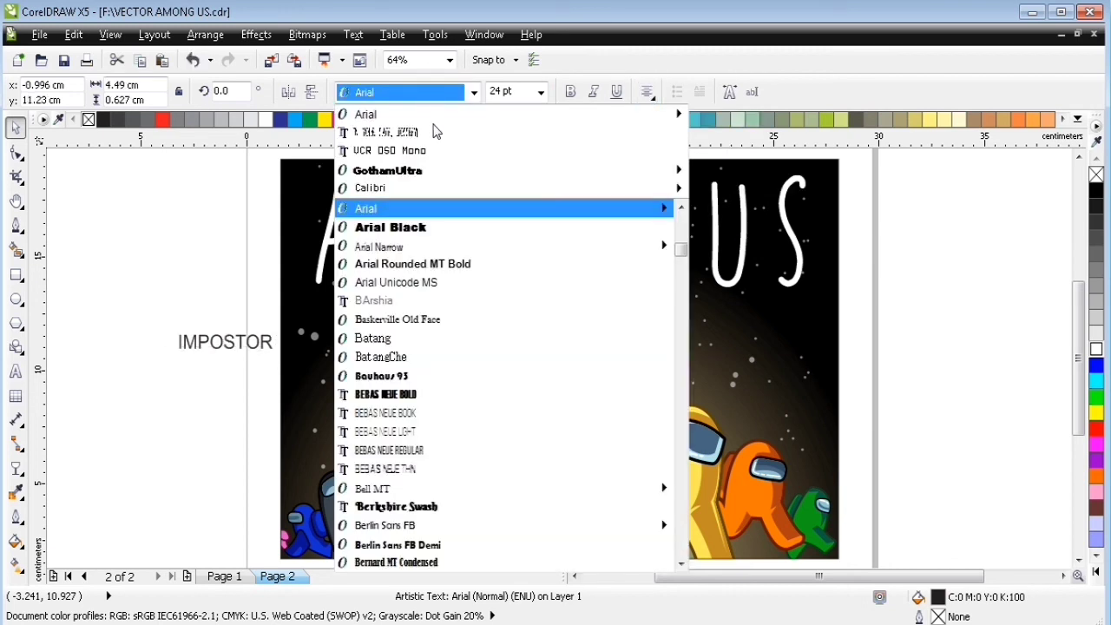
{"action": "left_click", "coordinate": [428, 150]}
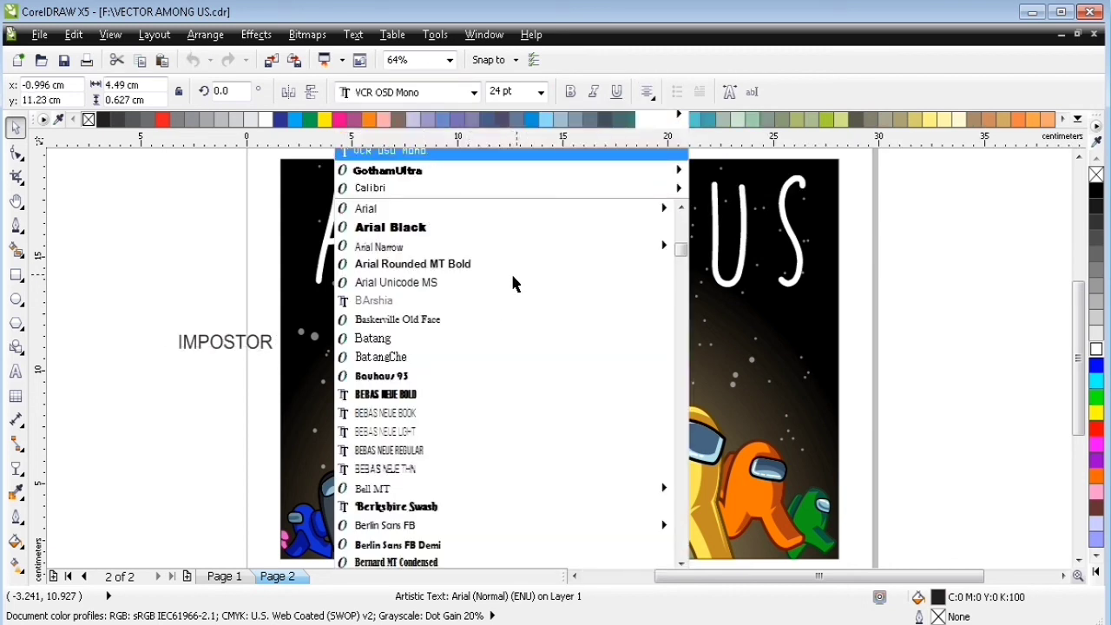
Fill the IMPOSTOR text yellow and place it below the AMONG US title, enlarged proportionally to about 10.3 cm wide.
{"action": "left_click", "coordinate": [1097, 412]}
{"action": "left_click_drag", "start_coordinate": [274, 353], "coordinate": [473, 358]}
{"action": "left_click_drag", "start_coordinate": [653, 309], "coordinate": [606, 316]}
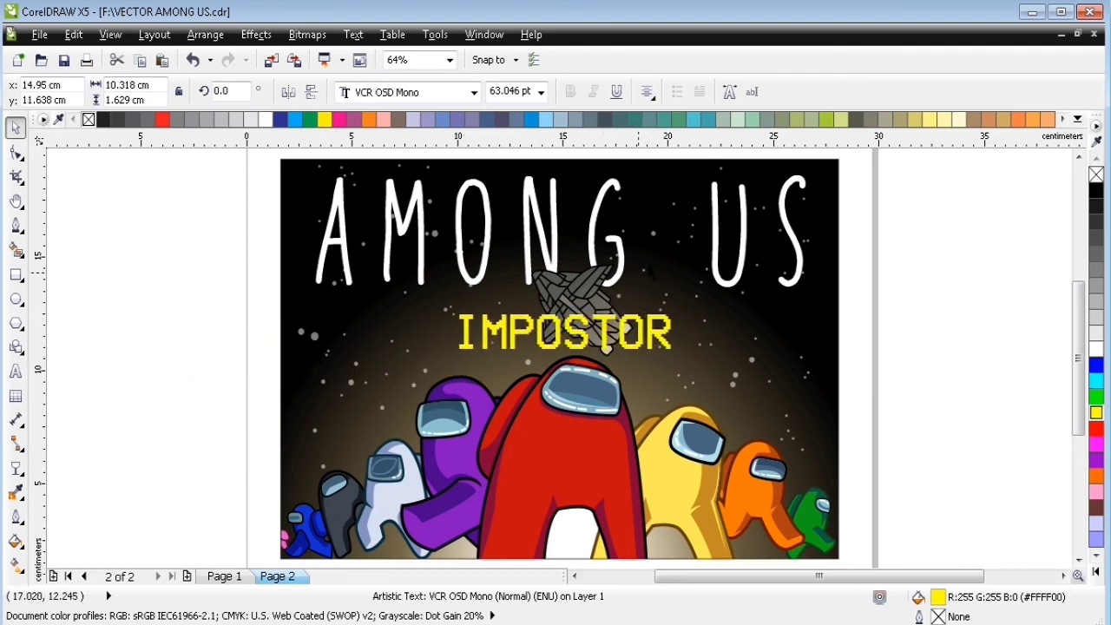
Append an exclamation mark to the IMPOSTOR text.
{"action": "left_click", "coordinate": [16, 372]}
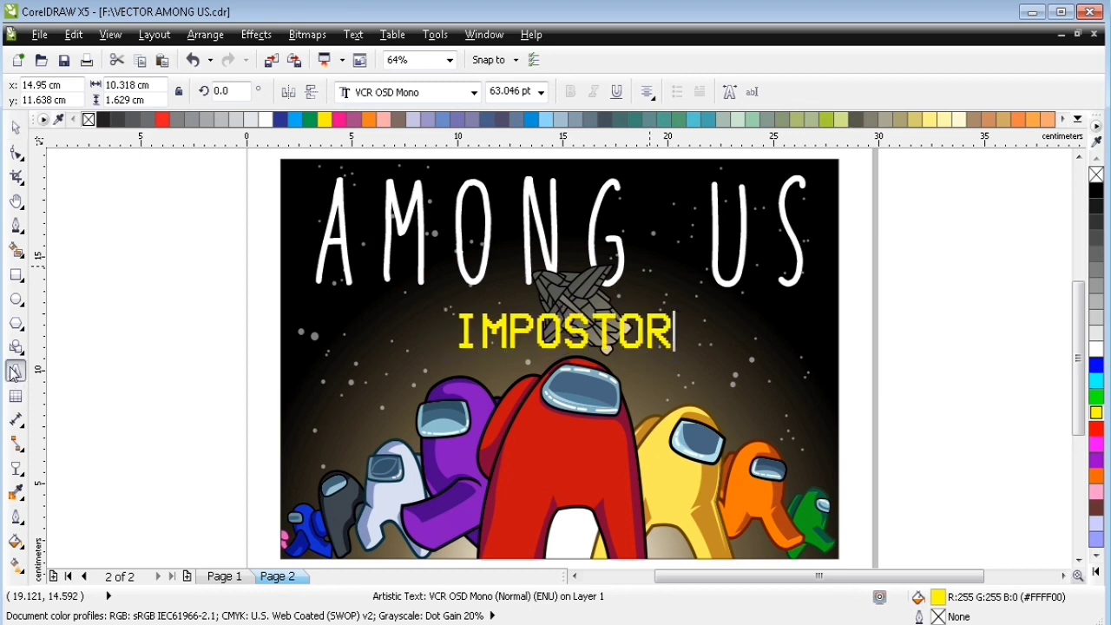
{"action": "type", "text": "!"}
{"action": "key", "text": "Escape"}
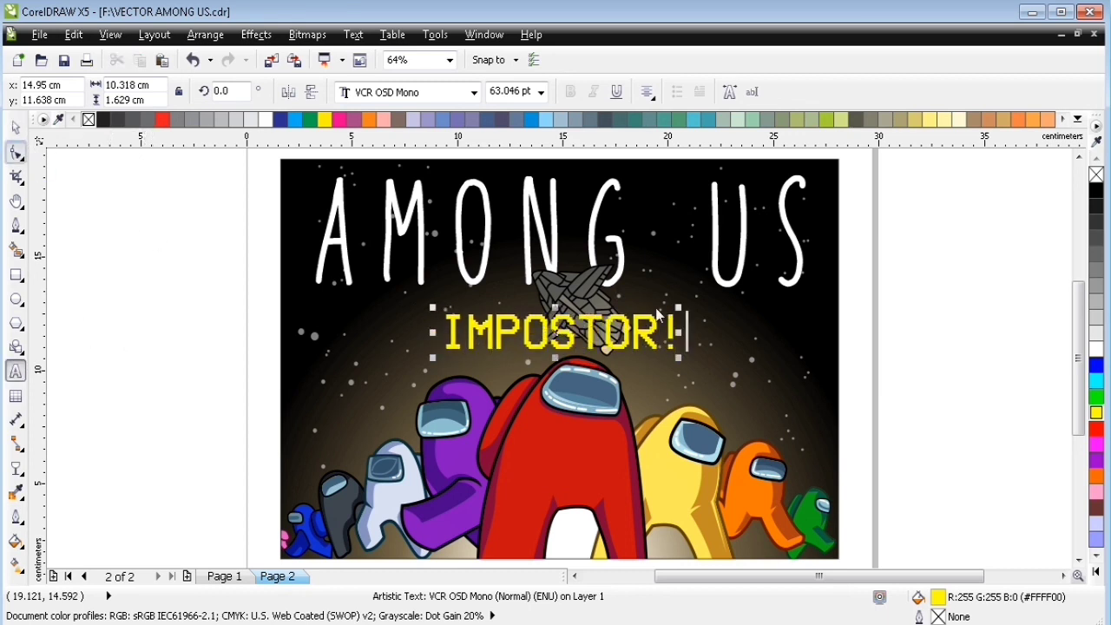
Widen the letter spacing of IMPOSTOR! and scale the text proportionally to about 12.8 cm wide.
{"action": "key", "text": "F10"}
{"action": "left_click_drag", "start_coordinate": [691, 361], "coordinate": [755, 375]}
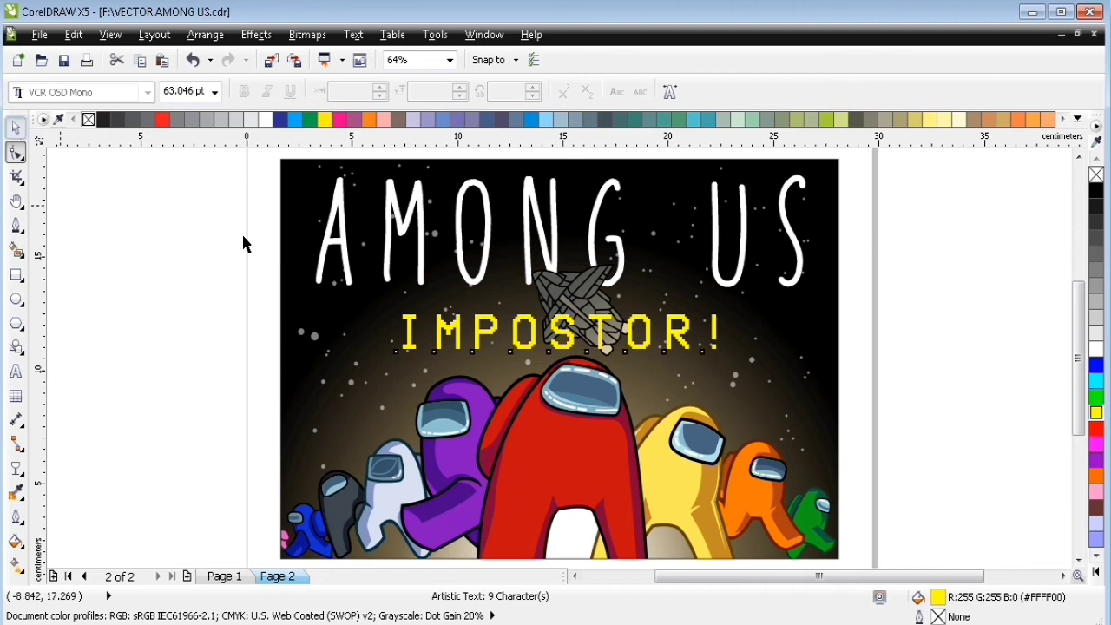
{"action": "key", "text": "space"}
{"action": "left_click_drag", "start_coordinate": [723, 308], "coordinate": [696, 316]}
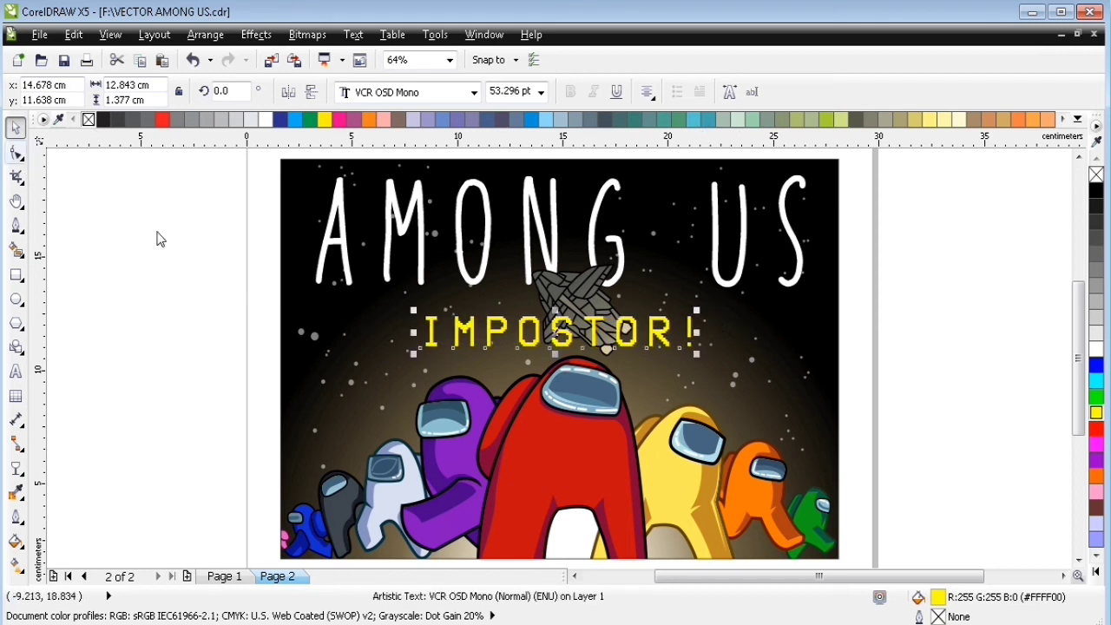
Spread the letters of IMPOSTOR! further apart until the line roughly matches the width of the AMONG US title.
{"action": "left_click", "coordinate": [15, 153]}
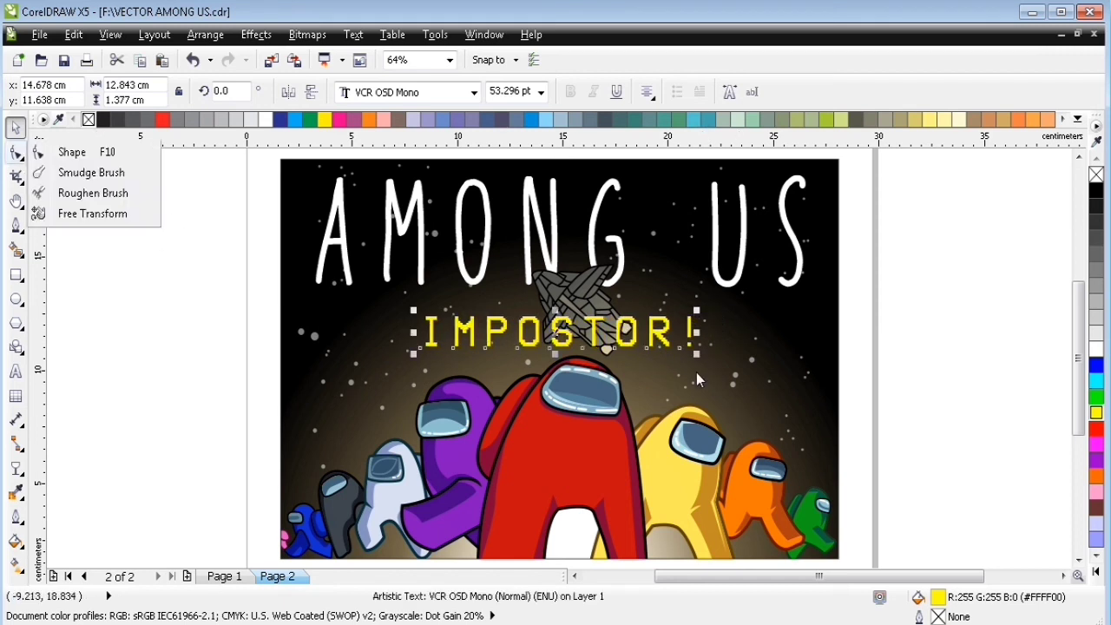
{"action": "left_click", "coordinate": [85, 155]}
{"action": "left_click_drag", "start_coordinate": [697, 354], "coordinate": [890, 347]}
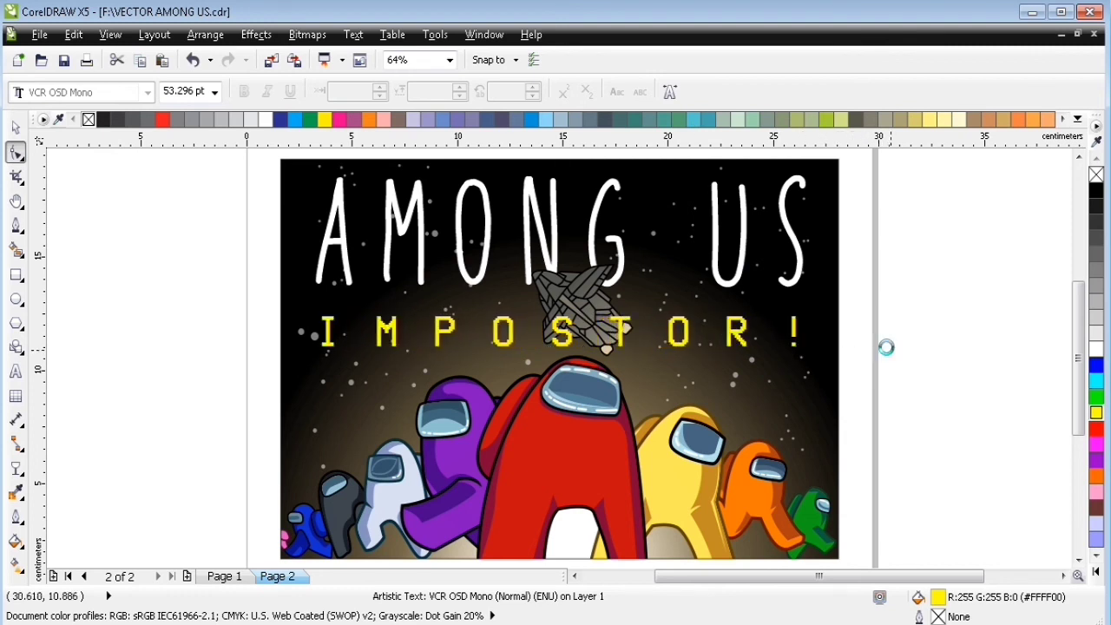
{"action": "left_click", "coordinate": [16, 128]}
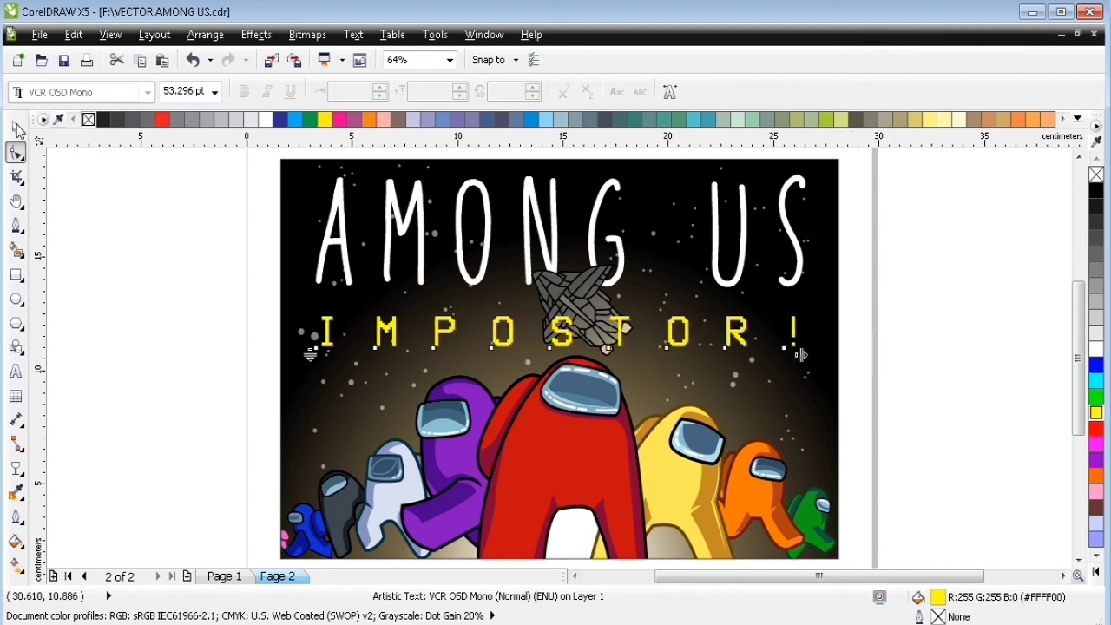
Edit the PowerClip contents to move the spaceship slightly upward inside the frame, finish editing, and save the document.
{"action": "left_click", "coordinate": [930, 343]}
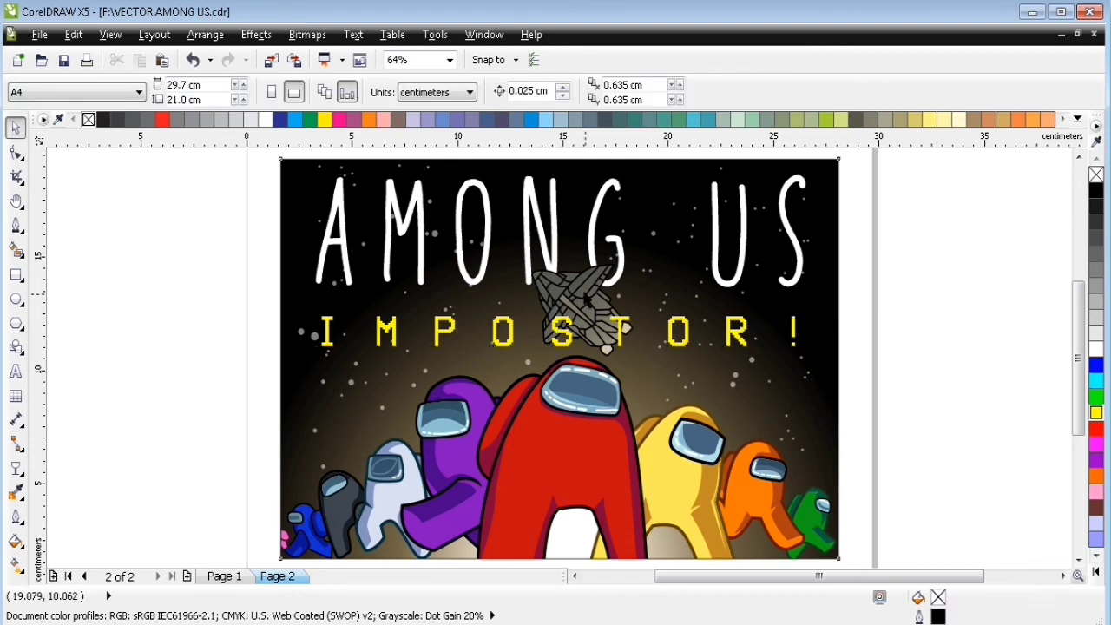
{"action": "left_click", "coordinate": [584, 295]}
{"action": "left_click", "coordinate": [584, 294], "text": "ctrl"}
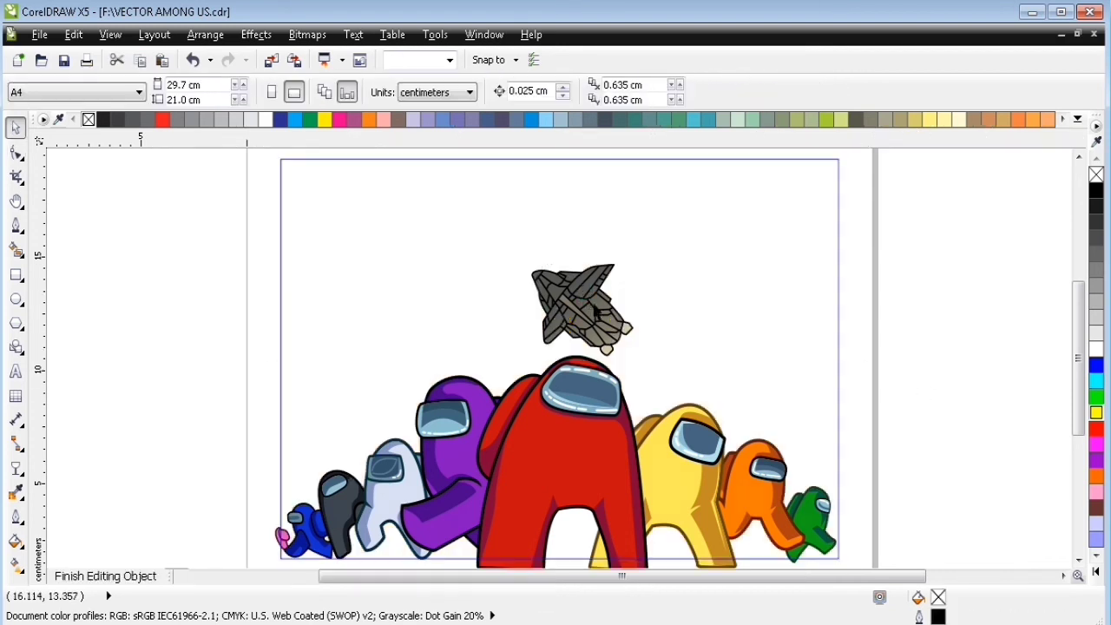
{"action": "left_click", "coordinate": [930, 274], "text": "ctrl"}
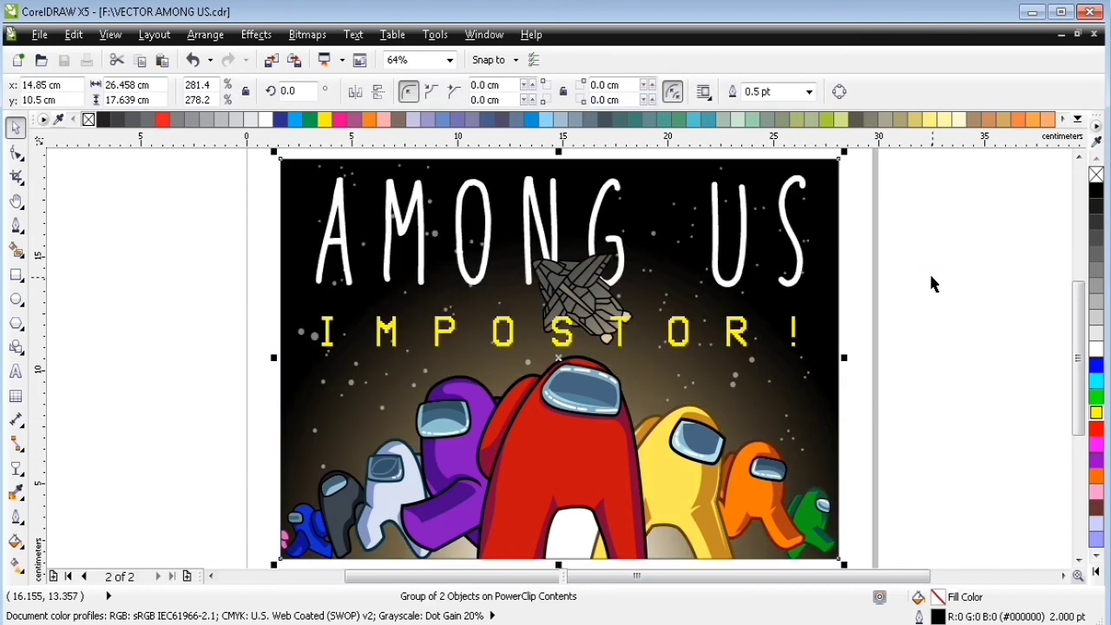
{"action": "left_click", "coordinate": [931, 277]}
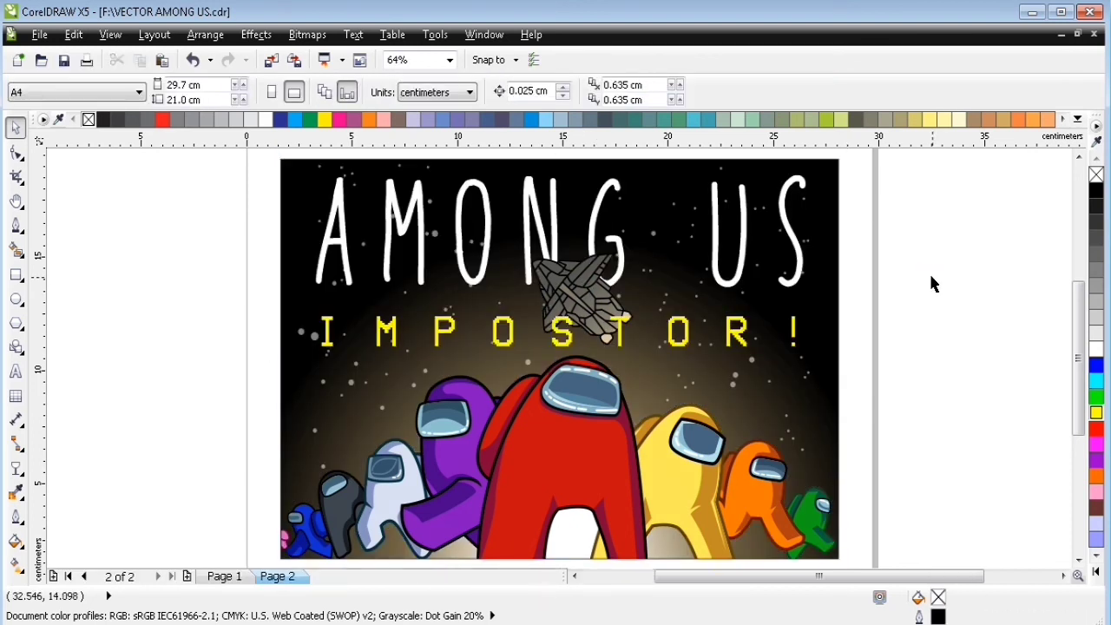
{"action": "key", "text": "ctrl+s"}
Insert THERE IS before IMPOSTOR! so the yellow subtitle reads THERE IS IMPOSTOR!
{"action": "left_click", "coordinate": [570, 340]}
{"action": "key", "text": "F8"}
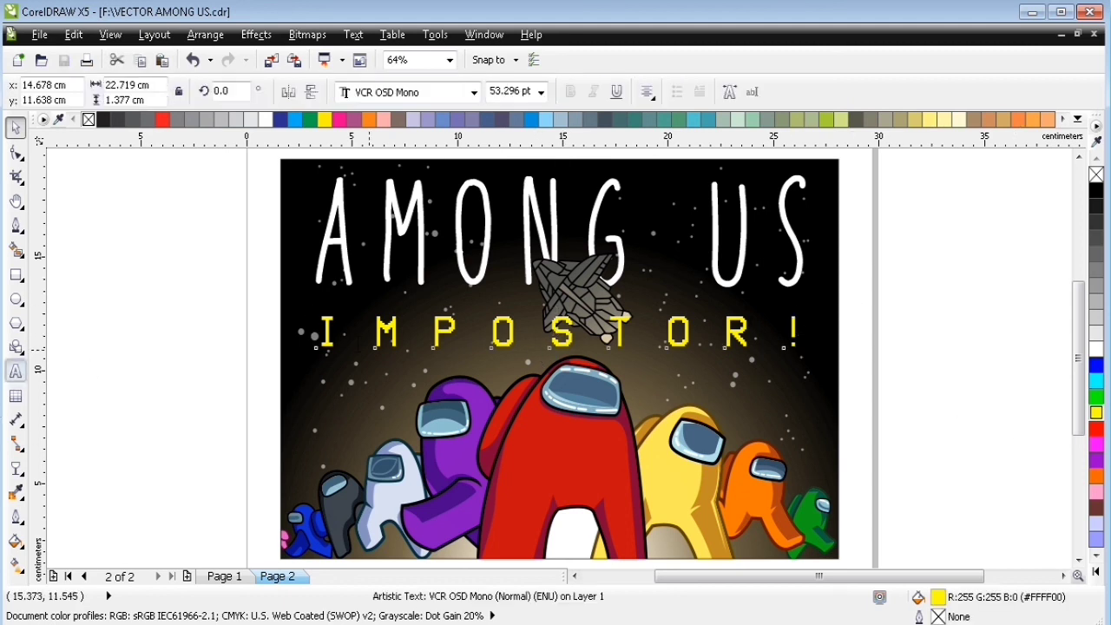
{"action": "key", "text": "Home"}
{"action": "type", "text": "THE "}
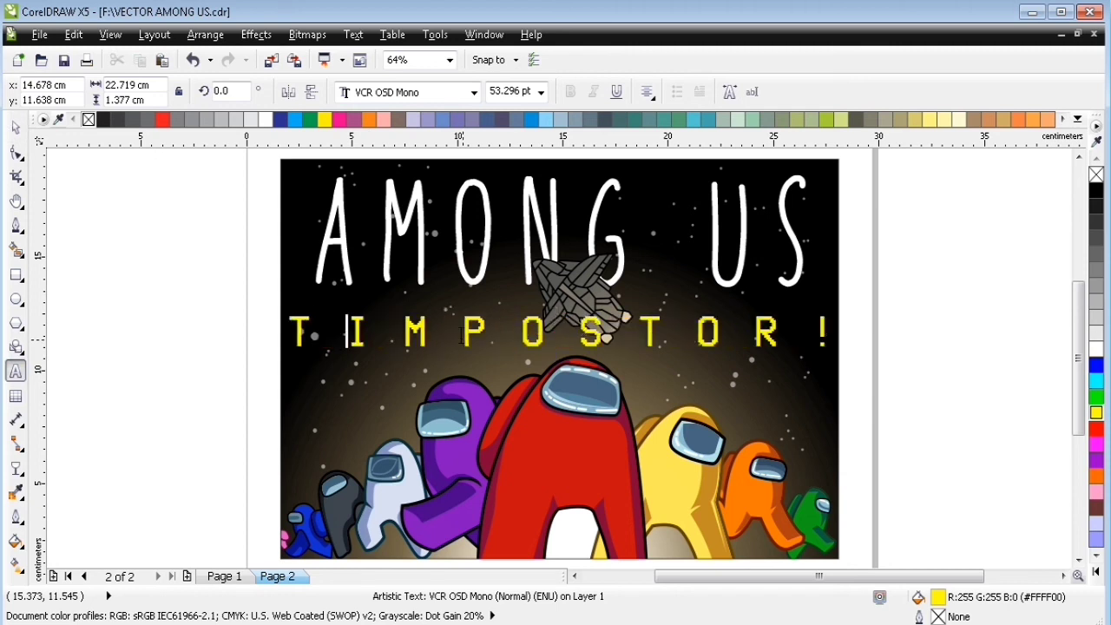
{"action": "type", "text": "RE "}
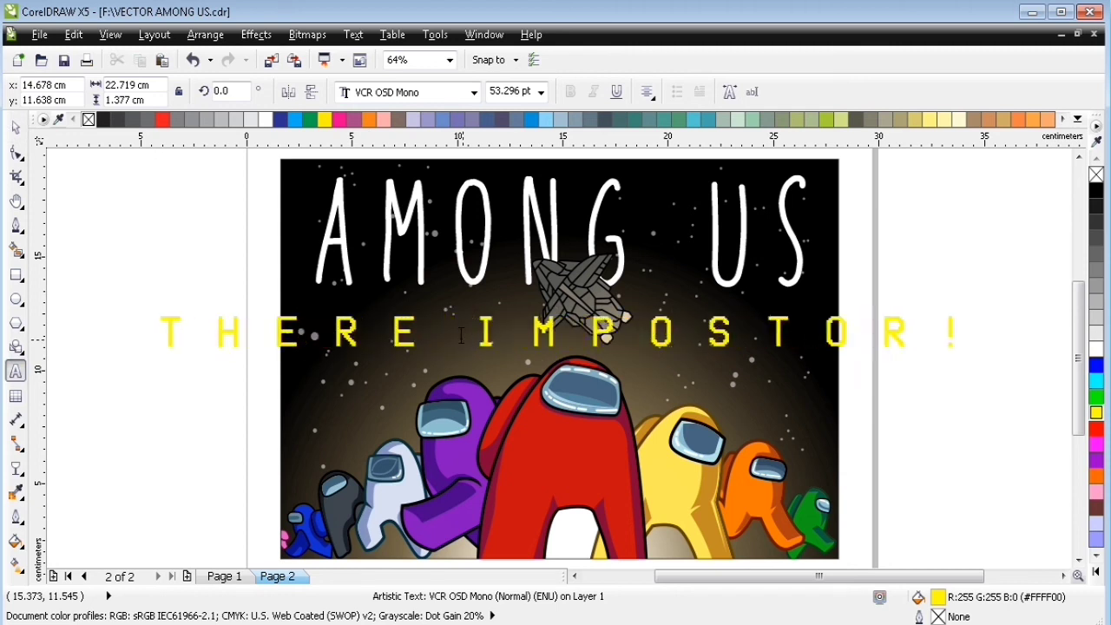
{"action": "type", "text": "IS"}
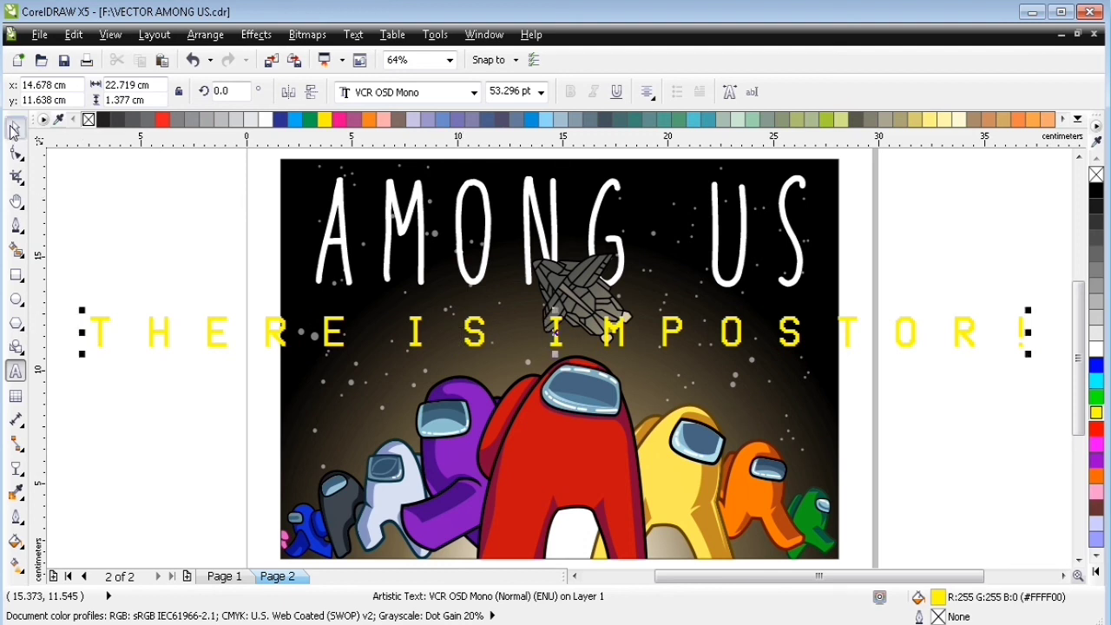
{"action": "left_click", "coordinate": [16, 128]}
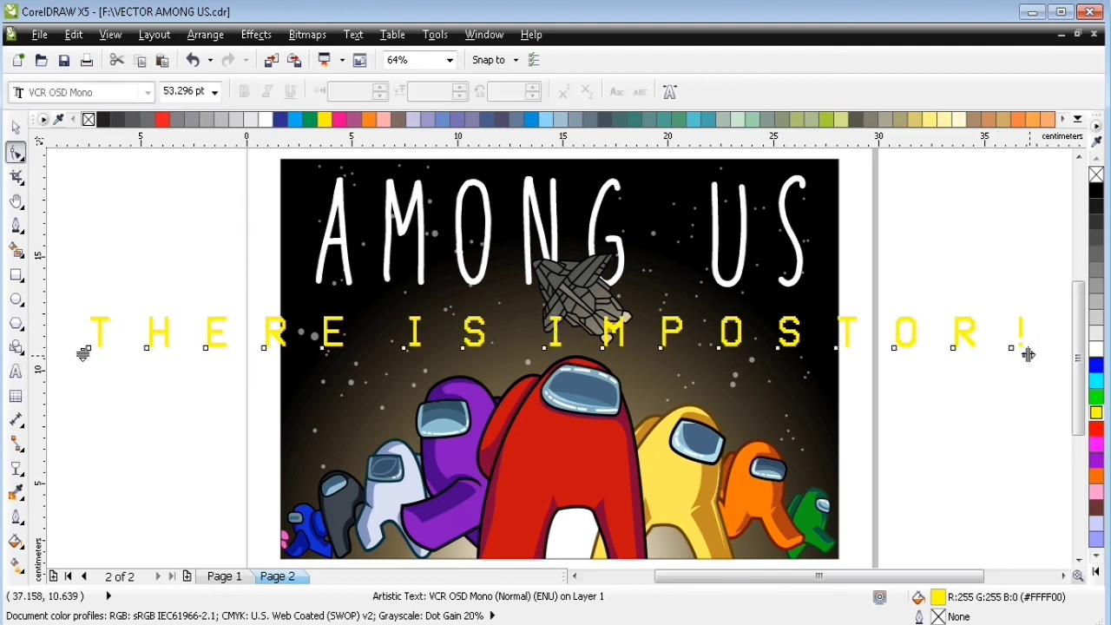
Tighten the letter spacing of THERE IS IMPOSTOR! until the line is about 23.7 cm wide, roughly matching the title, and deselect it.
{"action": "left_click_drag", "start_coordinate": [1029, 354], "coordinate": [476, 324]}
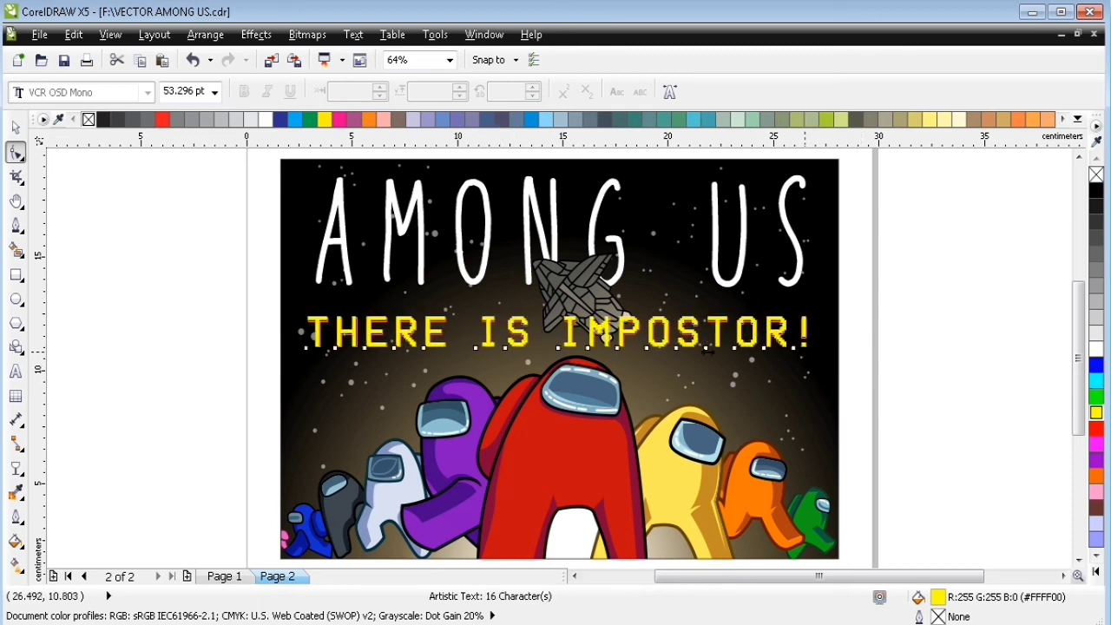
{"action": "key", "text": "space"}
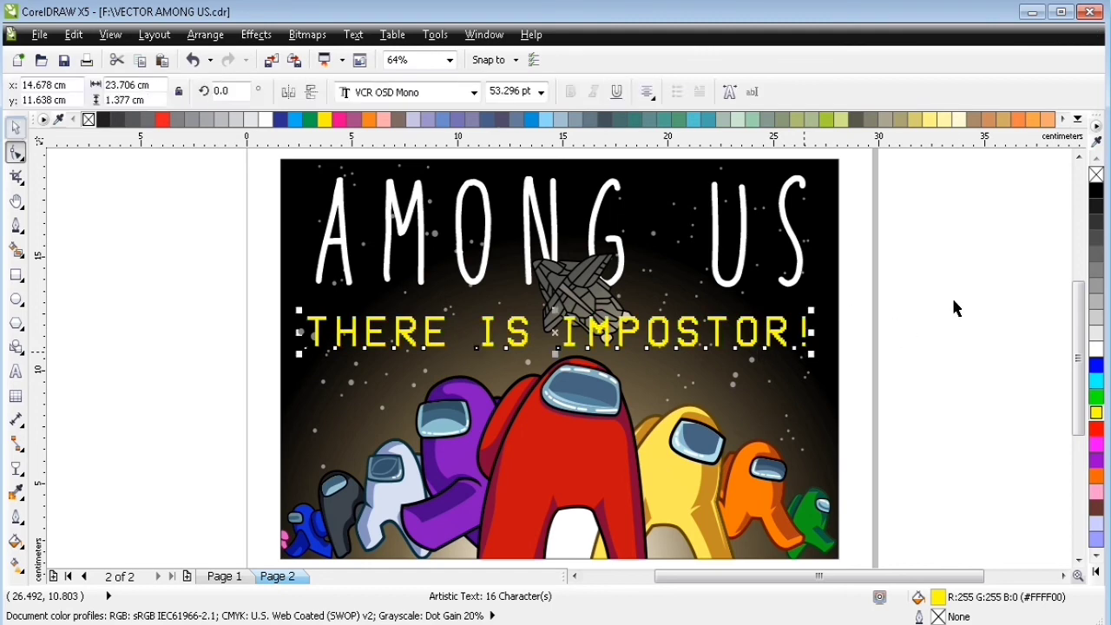
{"action": "left_click", "coordinate": [954, 302]}
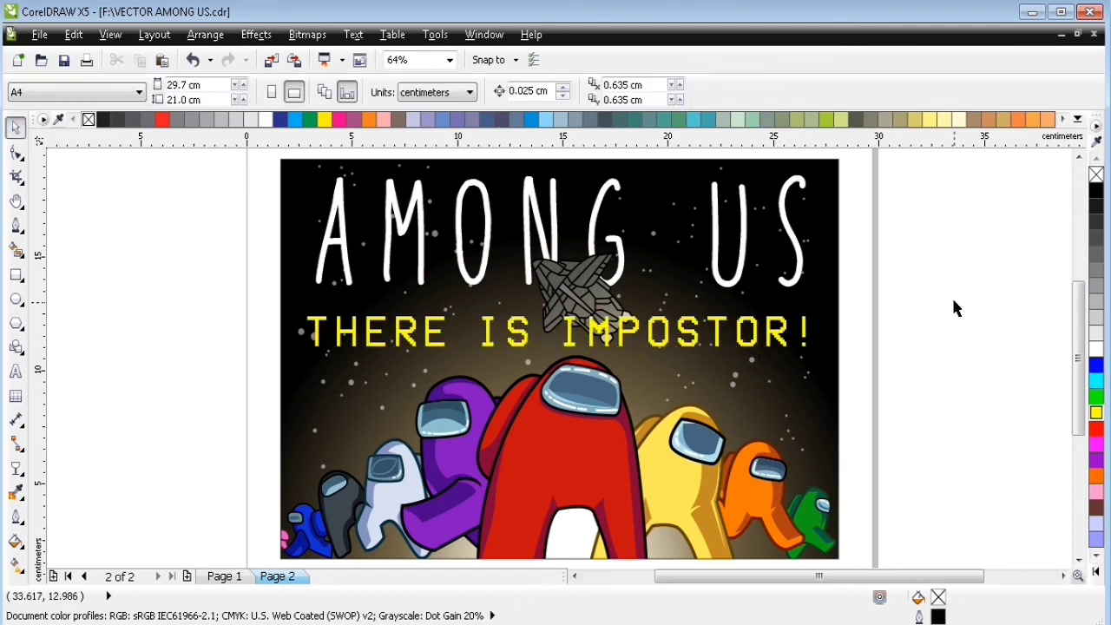